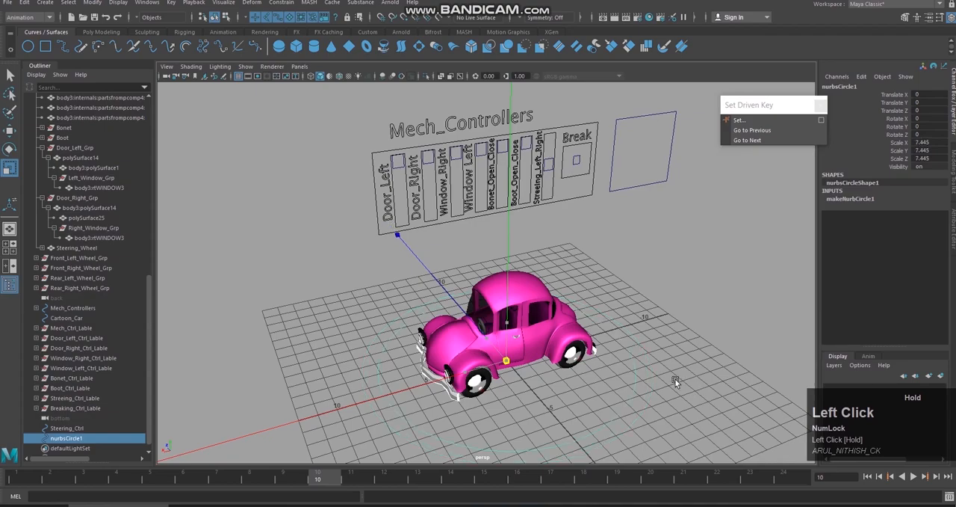
Step: Scale the circle around the car uniformly to about 7.24
left_click_drag(669, 372, 647, 338, "alt")
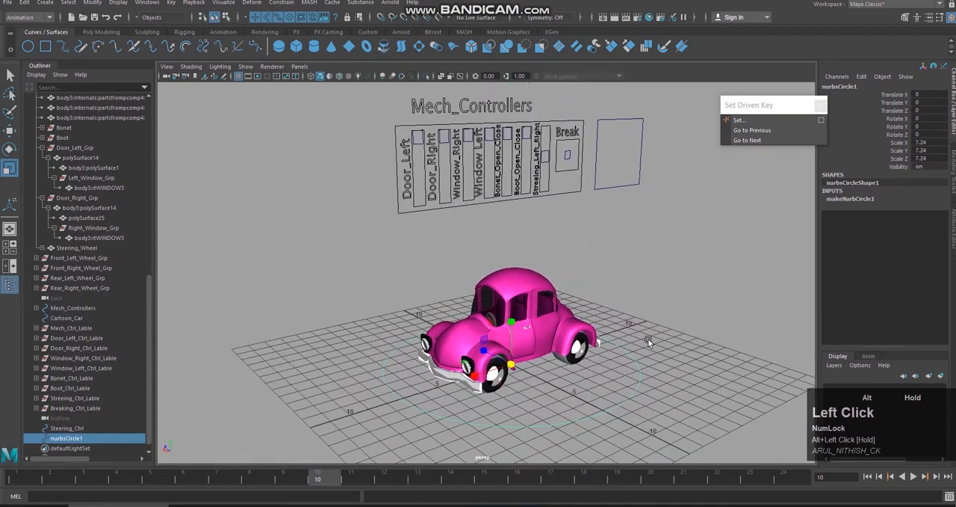
scroll(648, 338, "up", 2)
middle_click_drag(648, 337, 642, 268, "alt")
left_click_drag(641, 267, 666, 324, "alt")
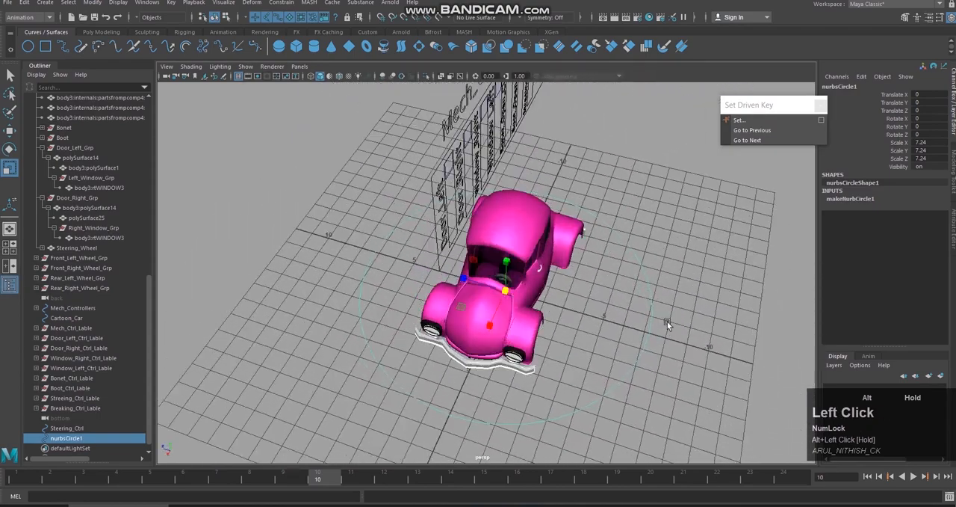
Step: Display the circle's control vertices and select the four diagonal ones around the car
right_click_drag(653, 267, 609, 267)
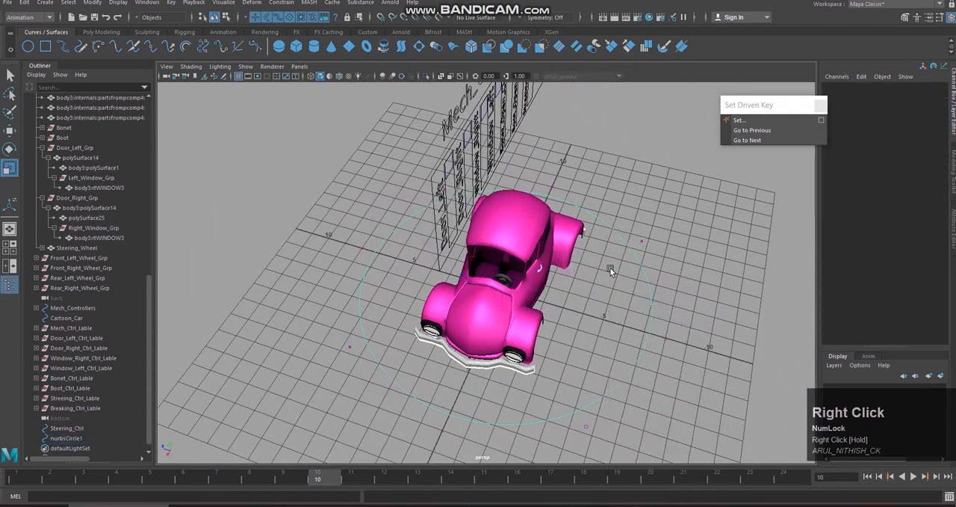
key("Tab")
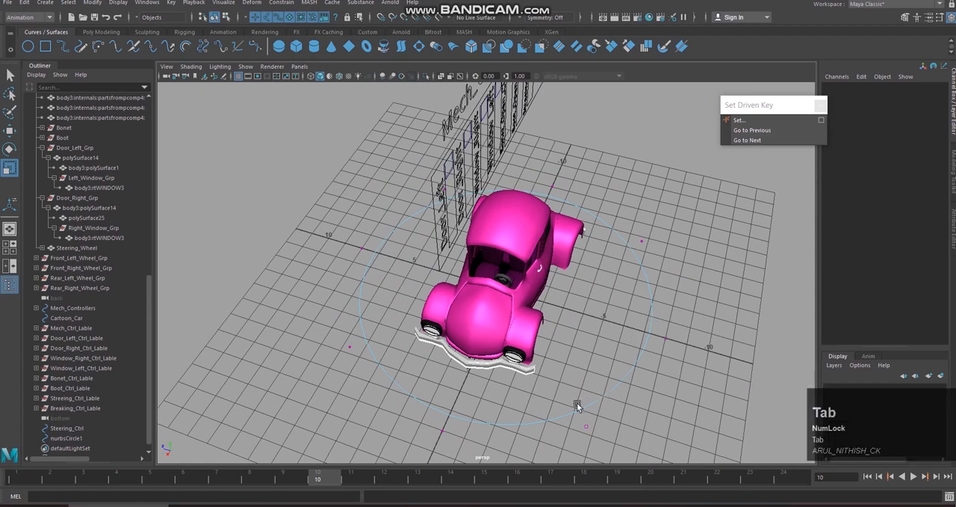
left_click_drag(577, 403, 601, 429)
left_click_drag(328, 332, 377, 385, "ctrl")
left_click_drag(406, 251, 411, 187, "alt")
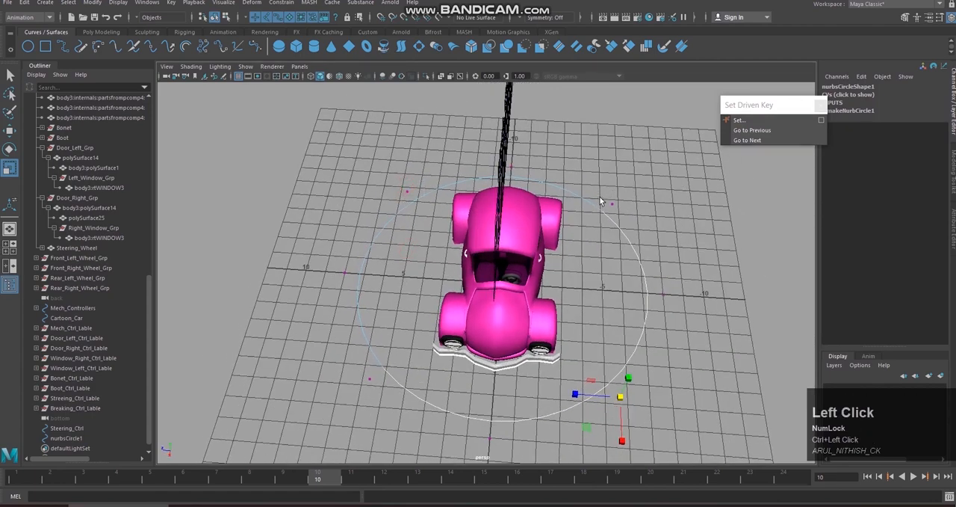
key("q")
left_click(344, 367, "ctrl")
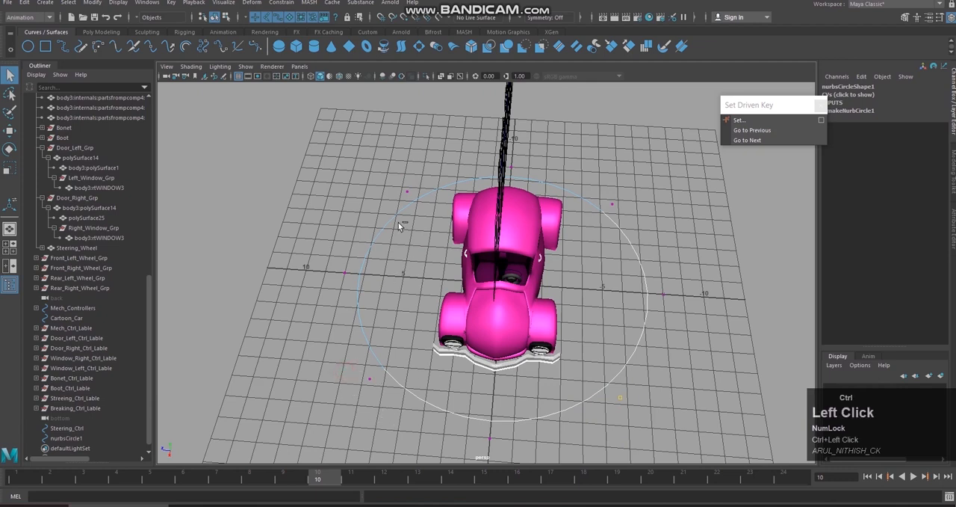
left_click(333, 379, "shift")
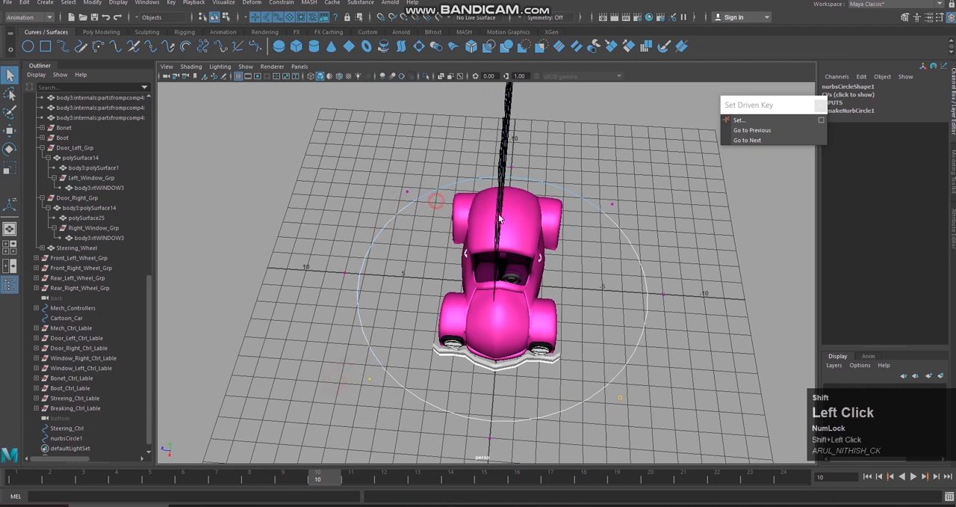
left_click_drag(439, 215, 441, 216, "shift")
key("r")
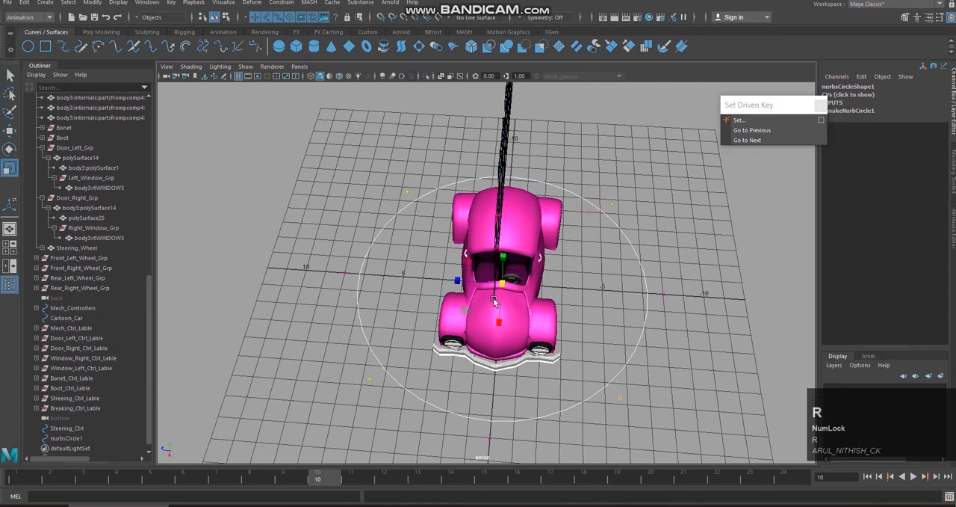
Step: Scale the four selected control vertices outward to give the circle a rounded-square outline, and return to object mode
left_click_drag(501, 284, 625, 322)
right_click_drag(630, 317, 686, 254)
left_click(630, 319)
right_click(631, 316)
Step: Rename the reshaped circle as Main_Ctrl and freeze its transformations
left_click(874, 86)
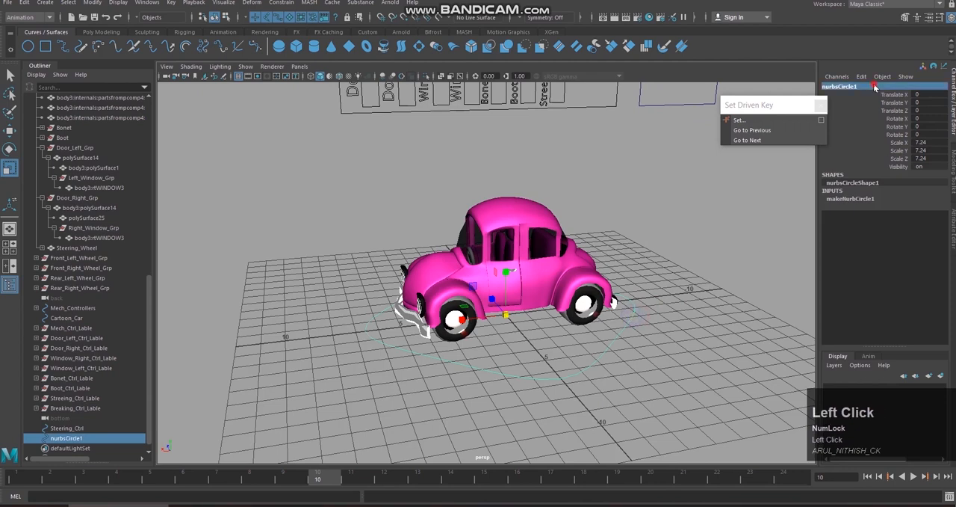
type("MA")
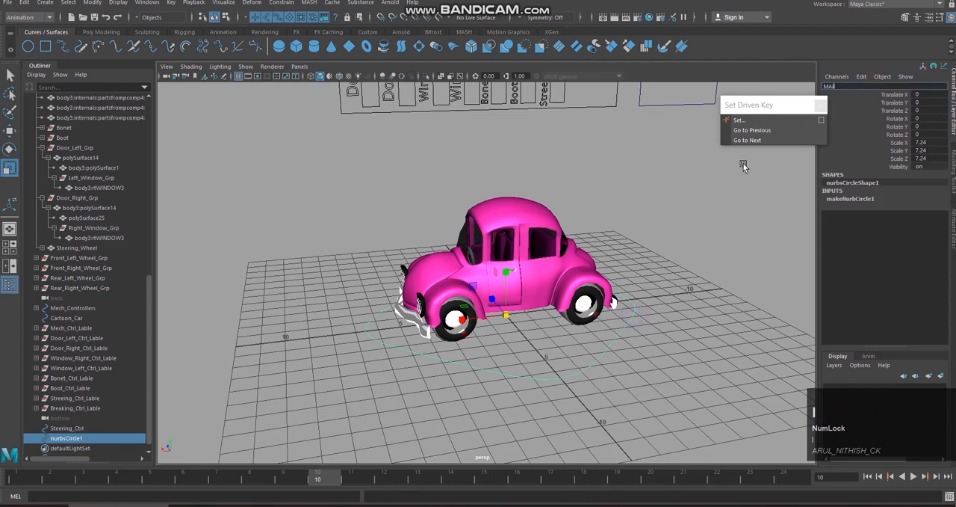
type("in Ctrl")
key("Return")
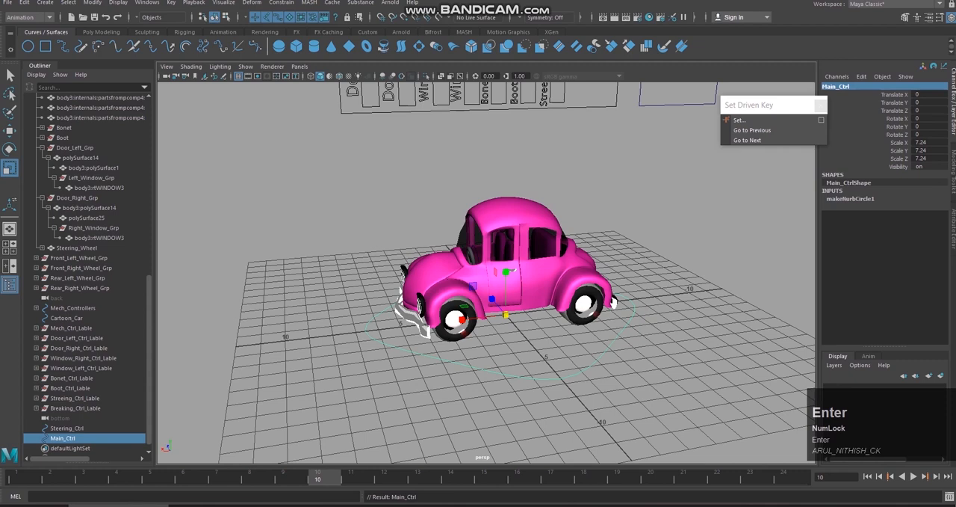
left_click(93, 3)
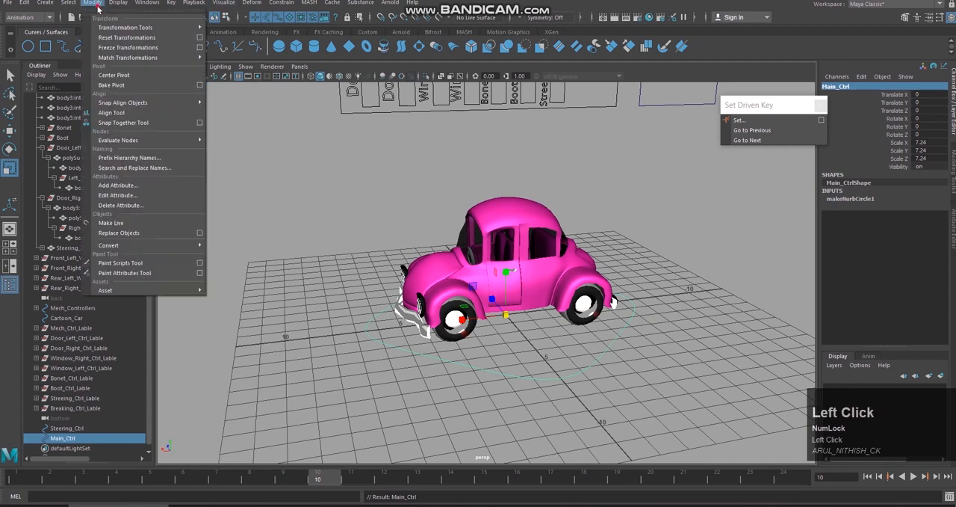
left_click(108, 48)
left_click(435, 176)
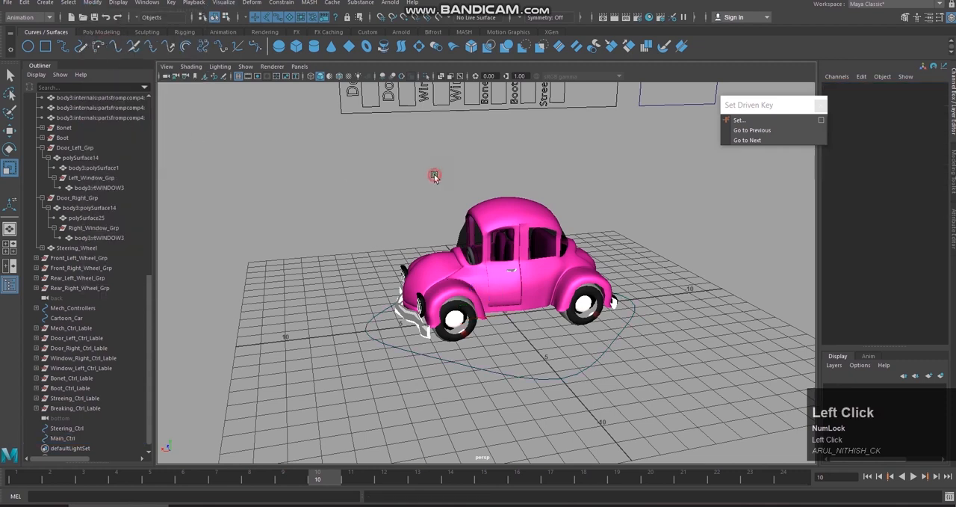
Step: Create a second NURBS circle at the origin and scale it uniformly to about 7.621 so it surrounds Main_Ctrl
left_click(28, 47)
left_click_drag(505, 314, 726, 302)
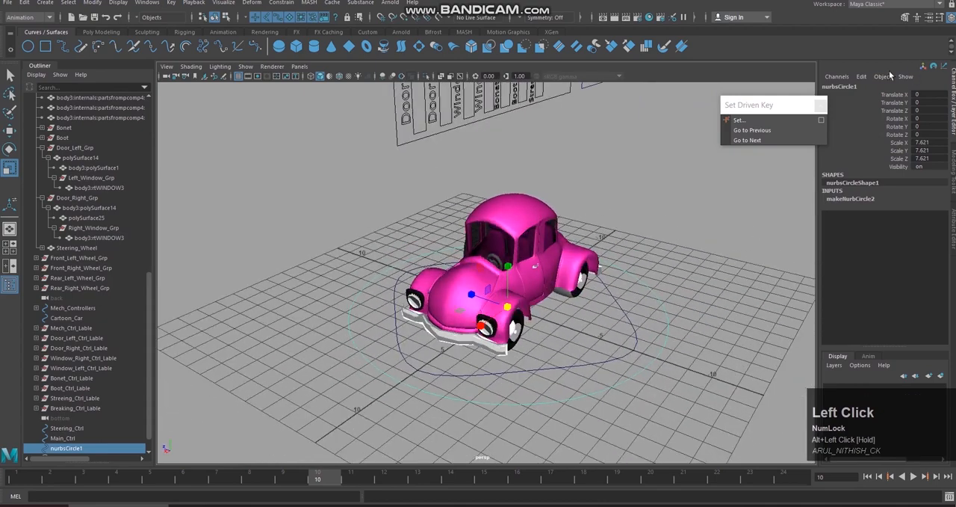
Step: Try to rename the outer circle as Master_Ctrl
left_click(867, 87)
type("MAster")
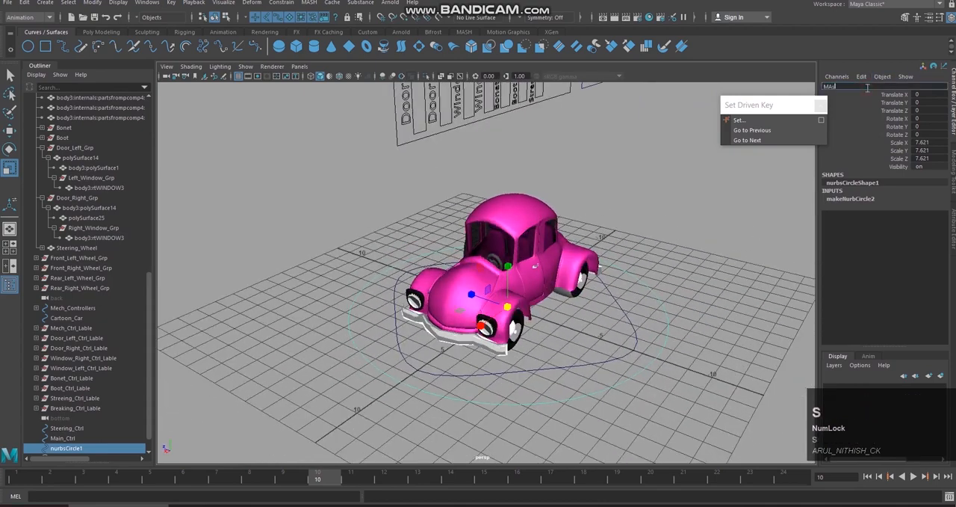
key("BackSpace")
key("BackSpace")
type("aster_Ctrl")
Step: Freeze the outer circle's transformations and delete the construction history of both control circles
left_click(88, 3)
left_click(114, 49)
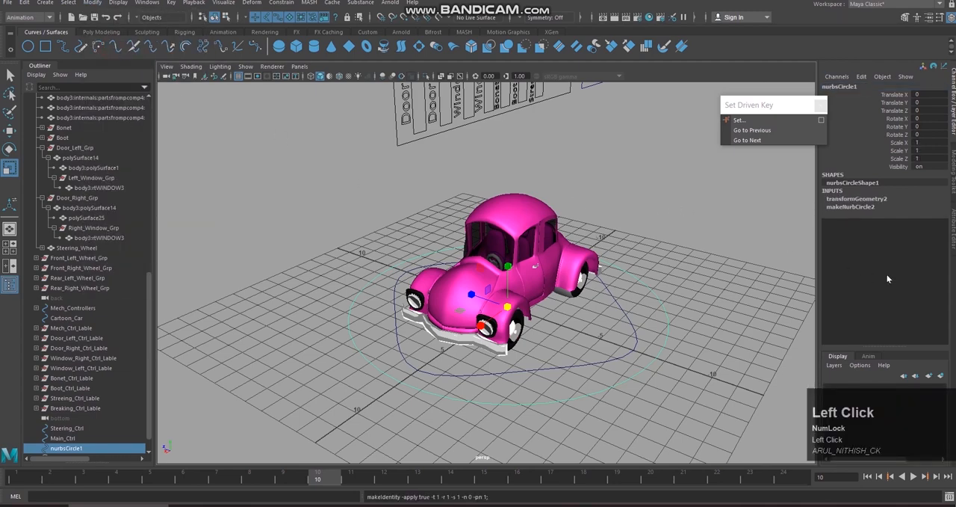
left_click_drag(671, 248, 664, 245, "alt")
left_click_drag(619, 334, 679, 385)
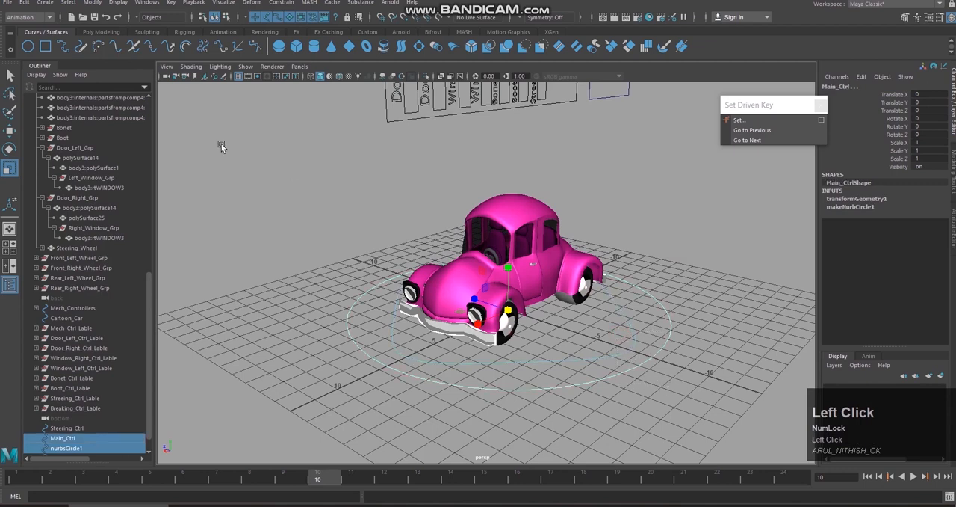
left_click(24, 2)
mouse_move(78, 120)
left_click(173, 128)
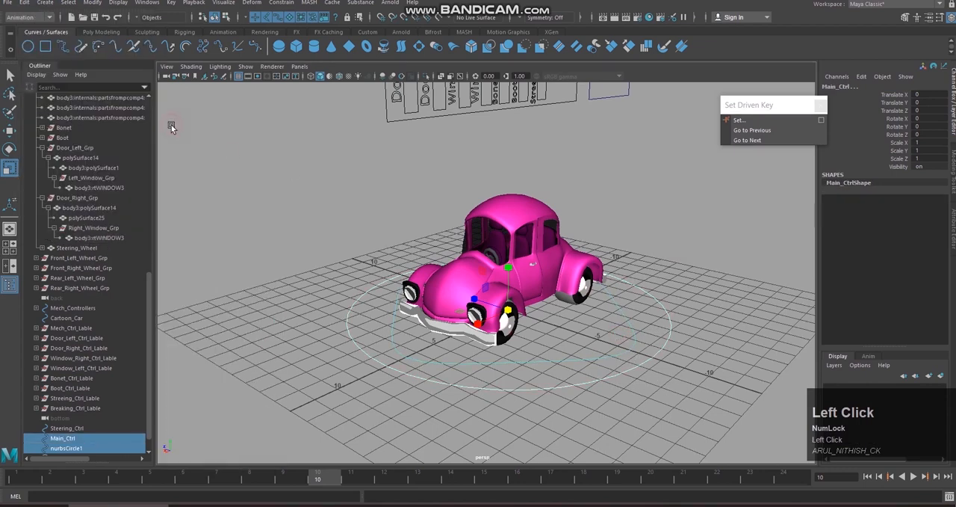
key("q")
left_click(649, 222)
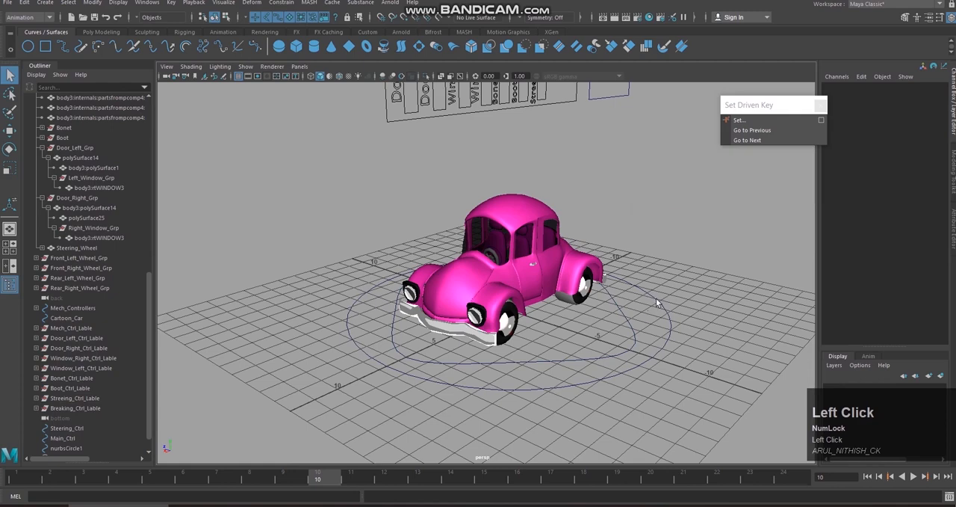
Step: Parent Main_Ctrl under the outer circle nurbsCircle1 in the Outliner and check the hierarchy
left_click(654, 321)
middle_click_drag(662, 209, 662, 308, "alt")
scroll(666, 270, "down", 2)
scroll(70, 410, "down", 2)
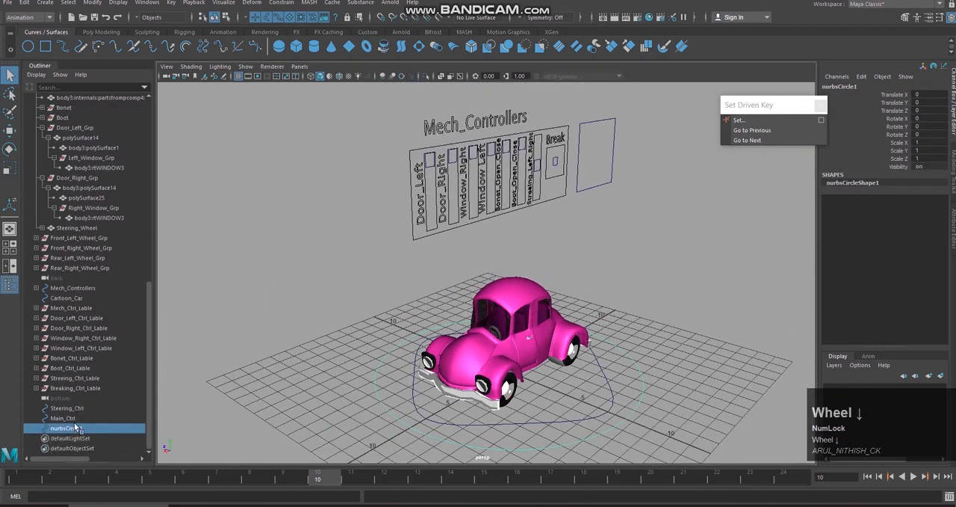
left_click(71, 420)
mouse_move(70, 419)
middle_mouse_down()
mouse_move(81, 437)
mouse_move(81, 428)
middle_mouse_up()
left_click(80, 419)
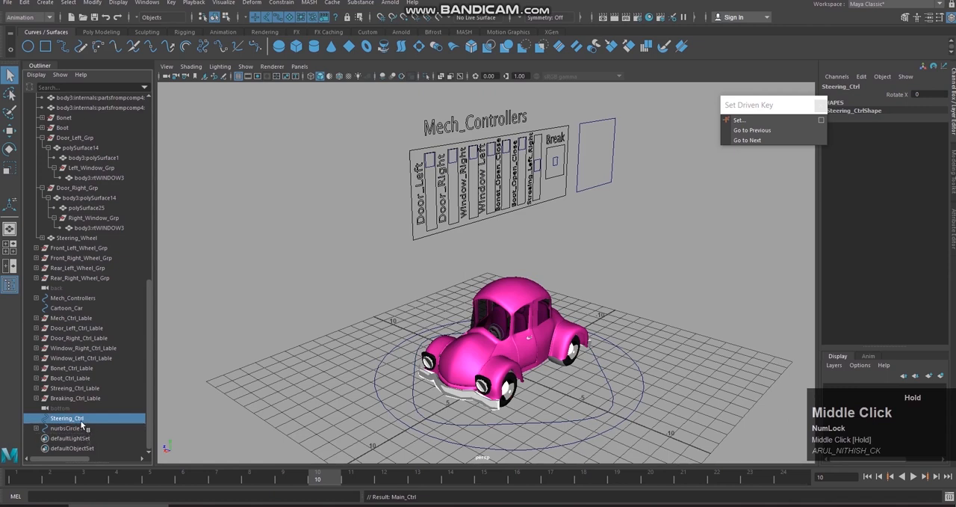
left_click(36, 428)
left_click(83, 427)
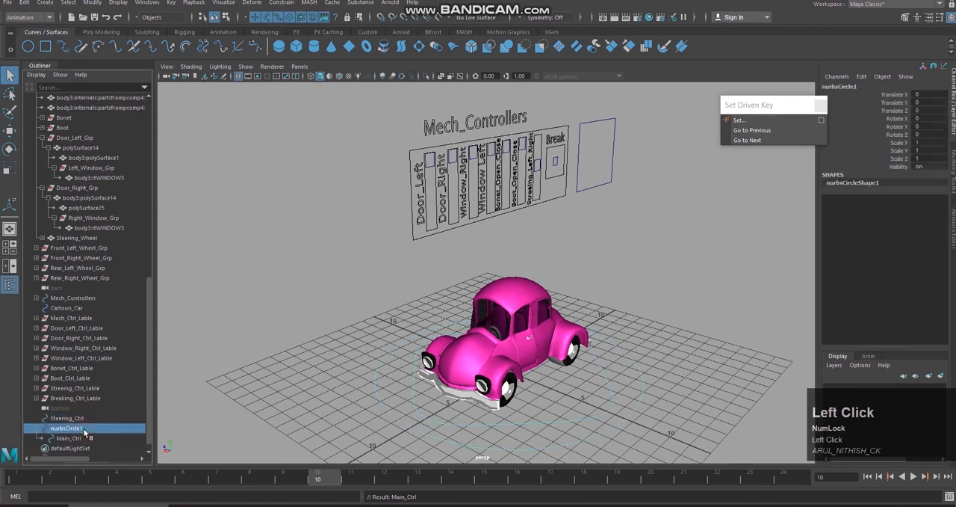
scroll(86, 423, "down", 1)
left_click(644, 374)
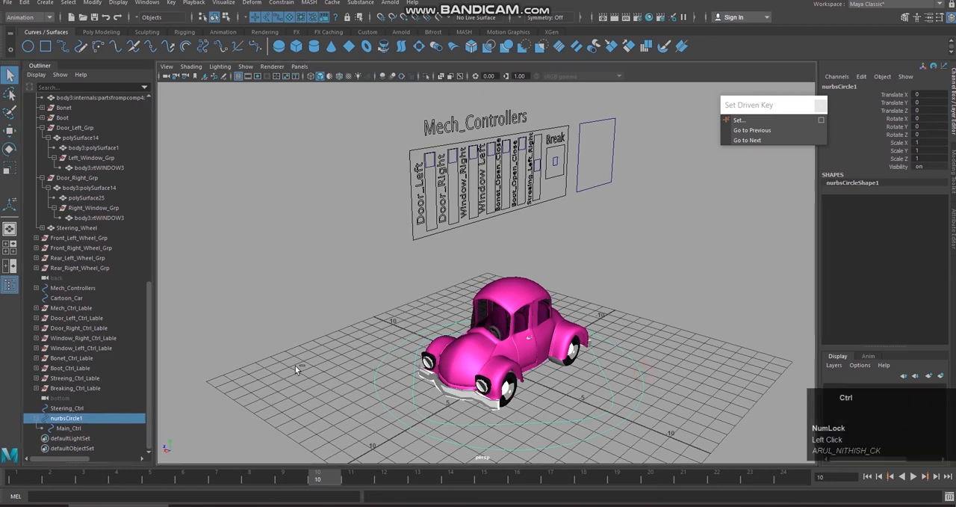
Step: Undo the parenting of Main_Ctrl under nurbsCircle1
key("ctrl+z")
key("ctrl+z")
key("ctrl+z")
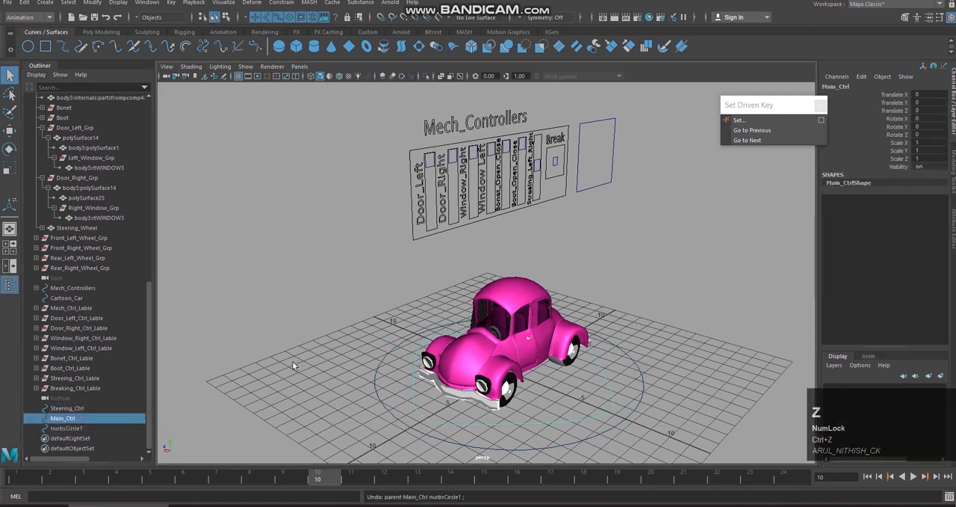
Step: Rename the outer circle nurbsCircle1 as Master_Ctrl
left_click(68, 428)
left_click(866, 88)
type("MAi")
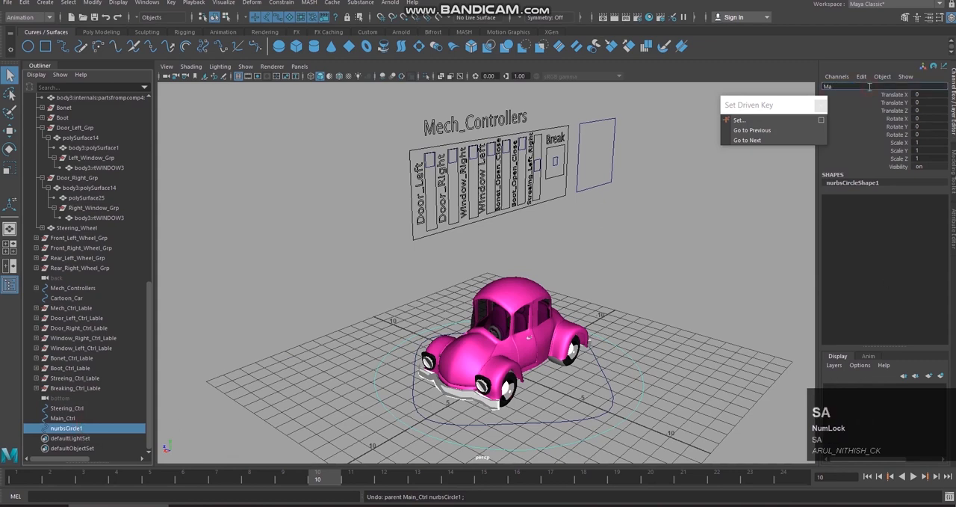
type("er")
type("t")
type("ter")
type("_Ctrl")
key("Return")
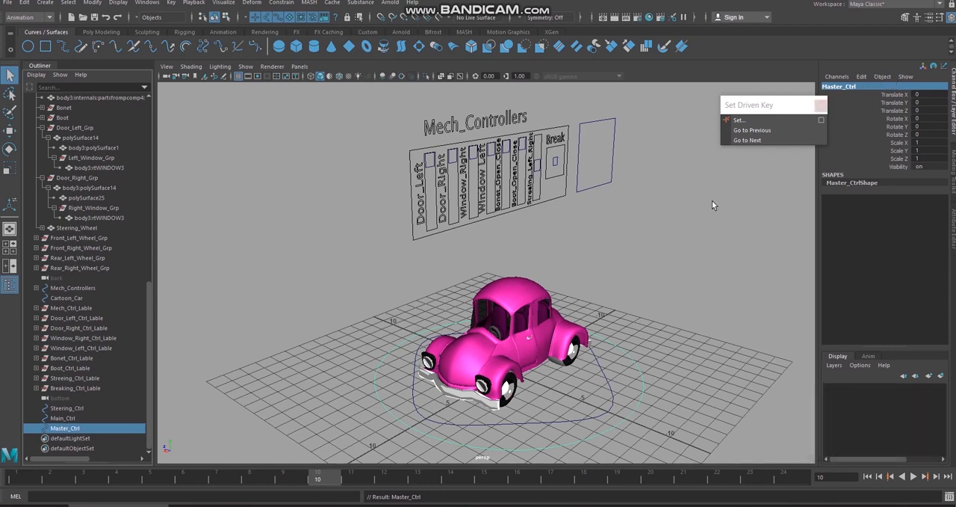
Step: Parent Main_Ctrl under Master_Ctrl in the Outliner
left_click(611, 385)
left_click(65, 428)
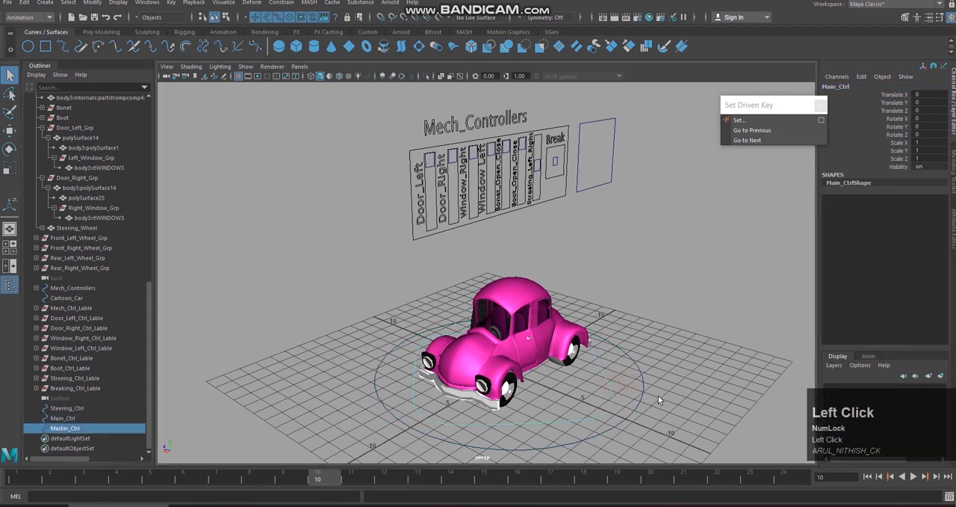
left_click(90, 418)
middle_click_drag(85, 416, 84, 428)
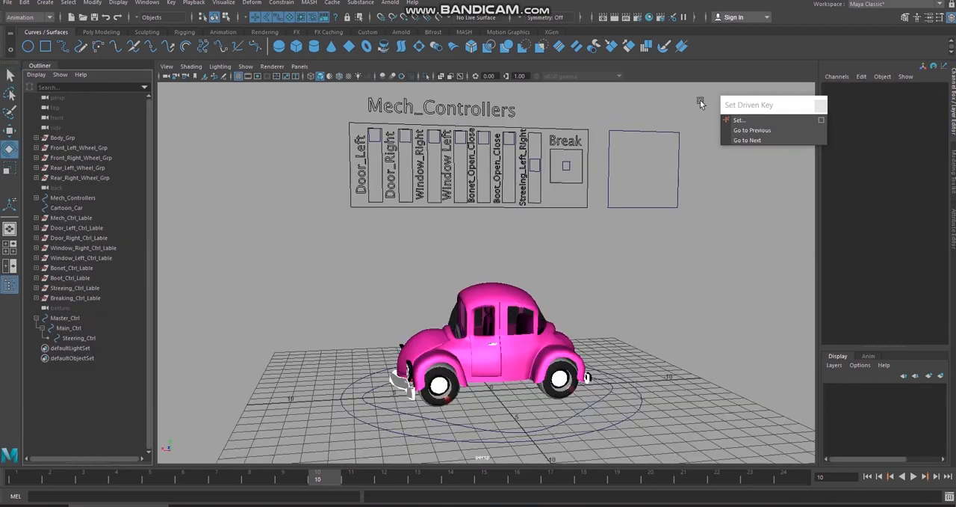
Step: Move the back and bottom cameras up in the Outliner, directly below the side camera and above Body_Grp
left_click(68, 310)
left_click(68, 187)
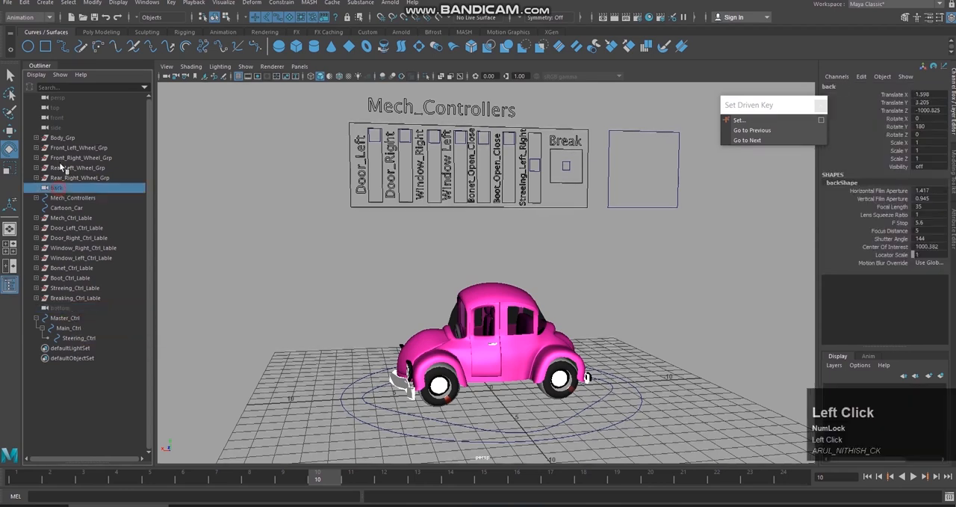
left_click(64, 308)
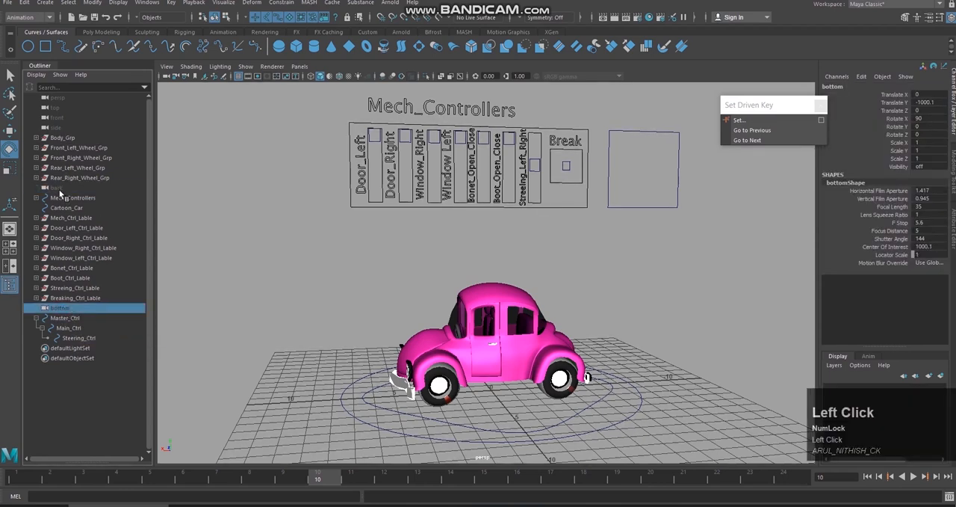
left_click(59, 190)
middle_click_drag(54, 189, 89, 136)
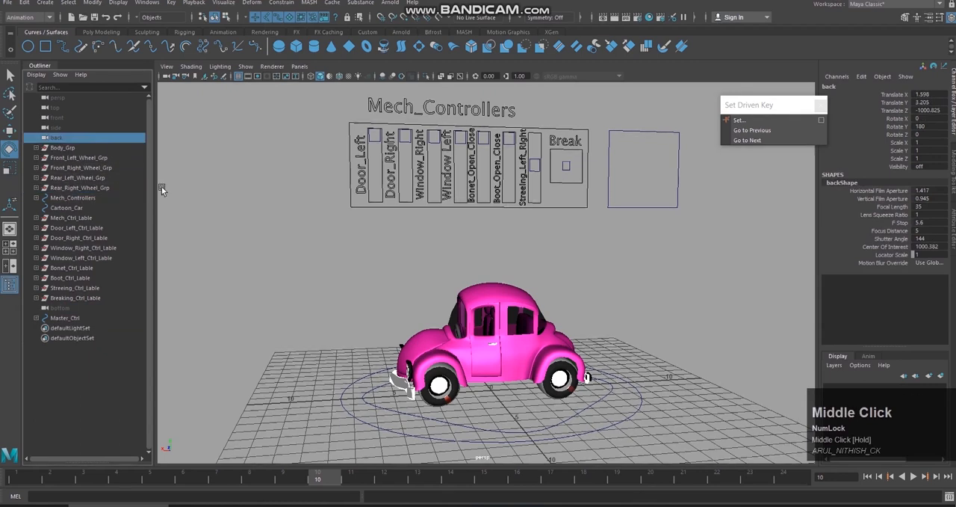
left_click(63, 309)
middle_click_drag(63, 308, 110, 143)
Step: Parent everything from Body_Grp to Breaking_Ctrl_Lable under Main_Ctrl in the Outliner, next to Steering_Ctrl
left_click(87, 158)
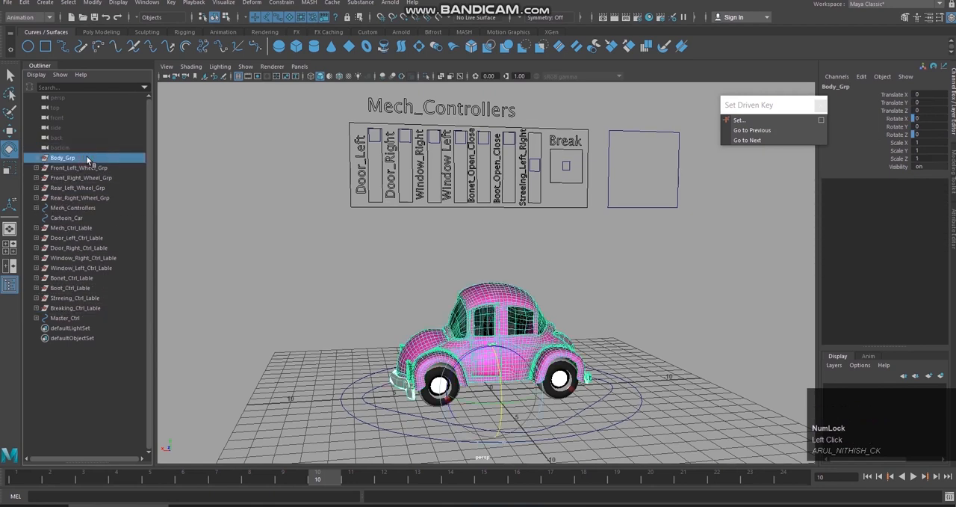
key("shift")
left_click(97, 307, "shift")
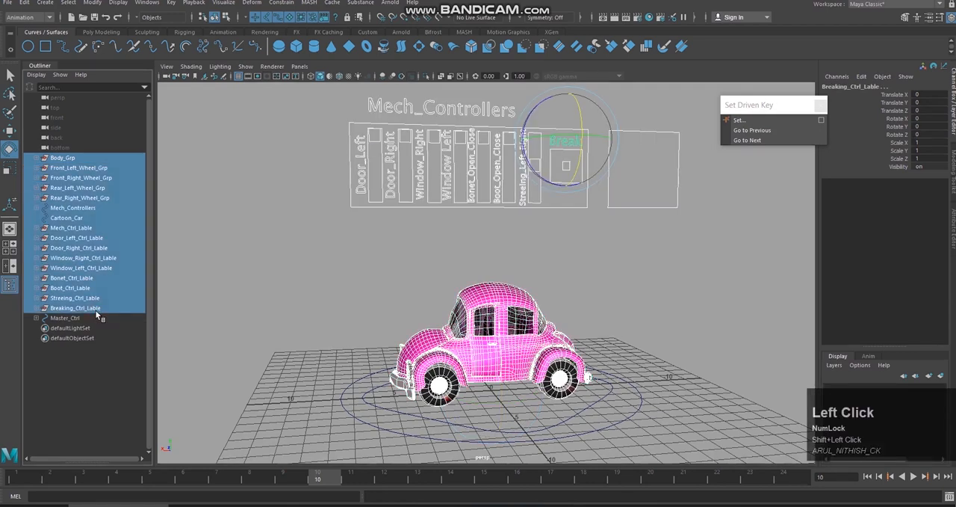
left_click(36, 318)
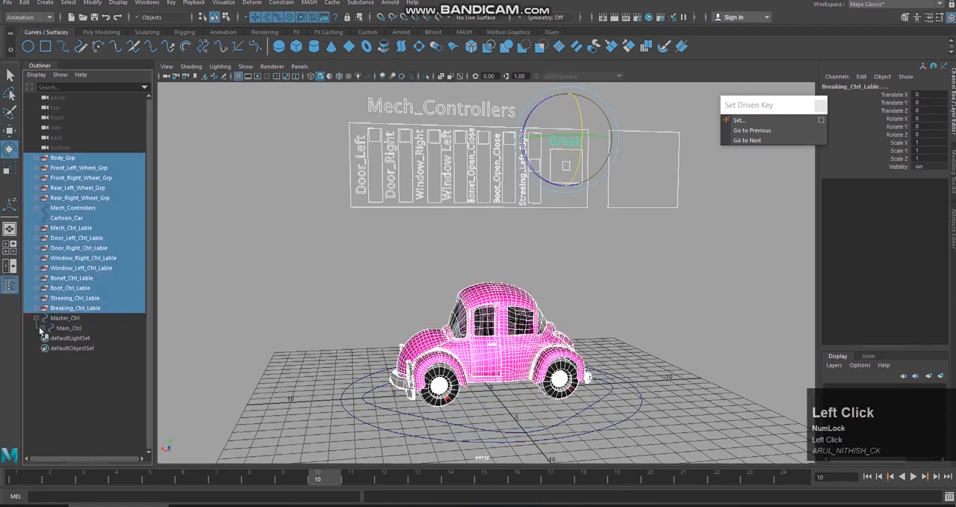
left_click(42, 328)
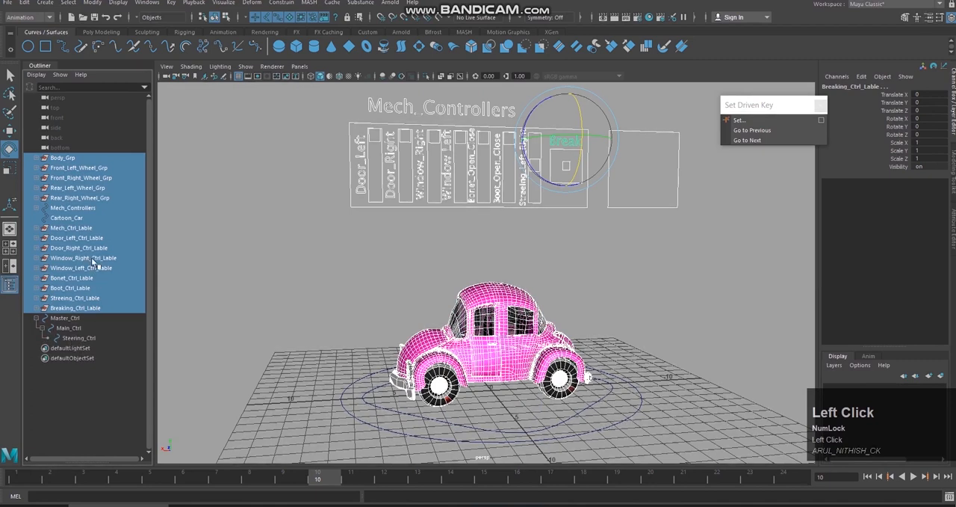
middle_click_drag(89, 230, 84, 328)
scroll(85, 328, "down", 1)
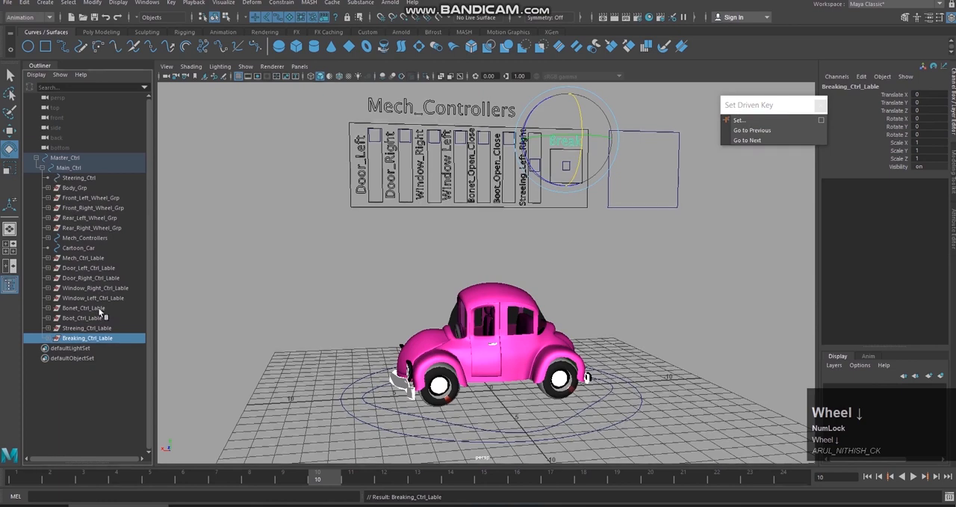
left_click(231, 294)
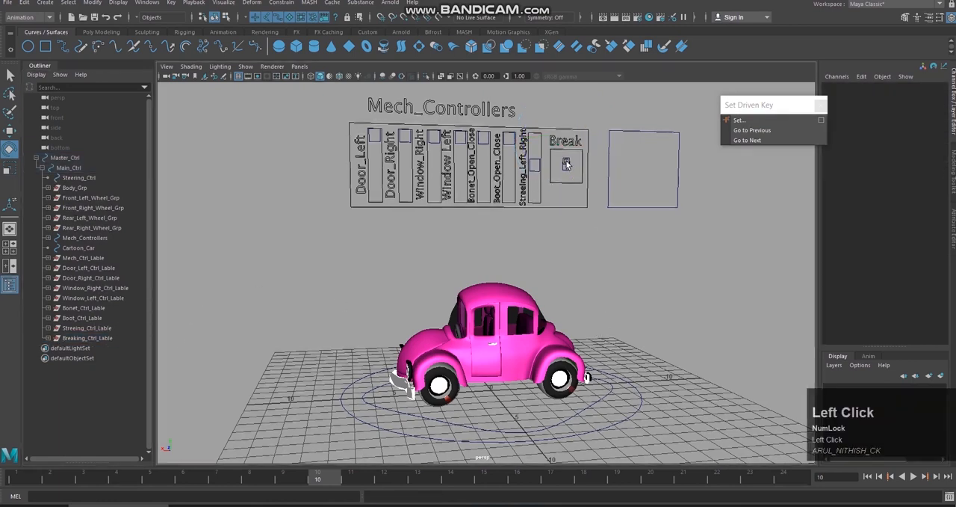
Step: Try out the door, window, bonnet and boot sliders of the Mech_Controllers panel
left_click(381, 152)
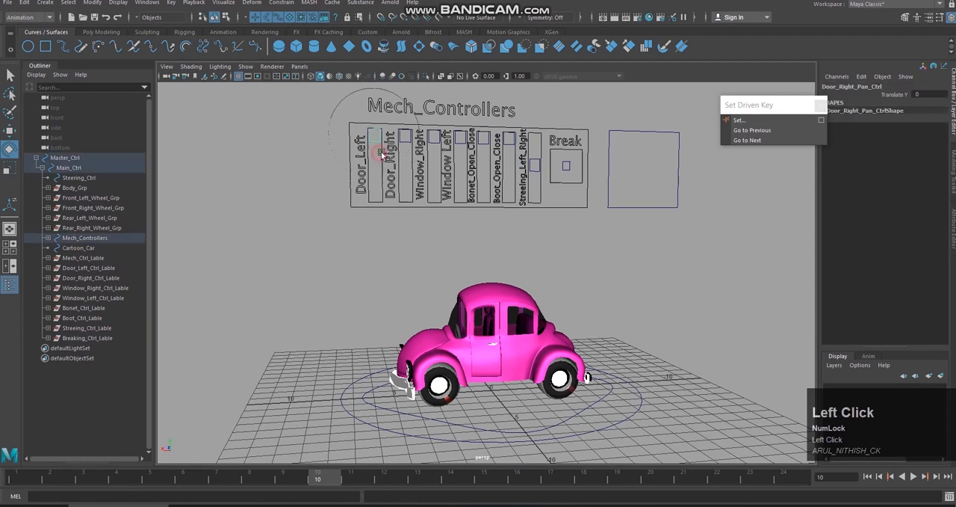
left_click_drag(381, 153, 387, 53)
key("w")
left_click(434, 133)
left_click(459, 136)
left_click(511, 141)
left_click(484, 159)
mouse_move(484, 91)
left_mouse_down()
mouse_move(487, 126)
mouse_move(486, 88)
left_mouse_up()
Step: Try out the Break and Streeing_Left_Right controls of the Mech_Controllers panel and undo their movements
left_click(568, 160)
left_click_drag(572, 171, 541, 212)
key("ctrl+z")
left_click(534, 166)
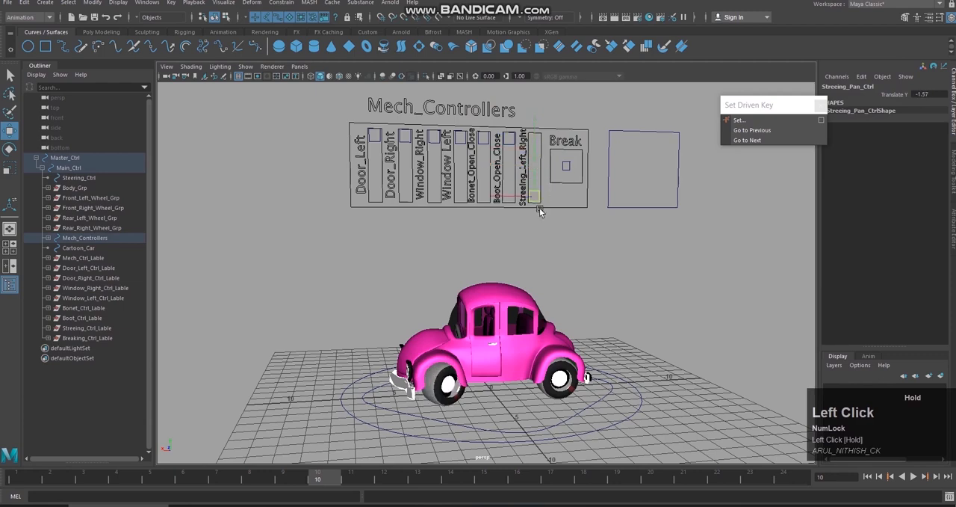
key("ctrl+z")
Step: Test-rotate Steering_Ctrl, the circle around the steering wheel, about X and undo the rotation
scroll(598, 255, "up", 5)
middle_click_drag(598, 255, 599, 209, "alt")
left_click_drag(594, 233, 529, 239, "alt")
scroll(491, 237, "up", 6)
middle_click_drag(491, 237, 500, 214, "alt")
left_click_drag(499, 214, 482, 216, "alt")
right_click_drag(483, 216, 510, 244, "alt")
left_click(400, 233)
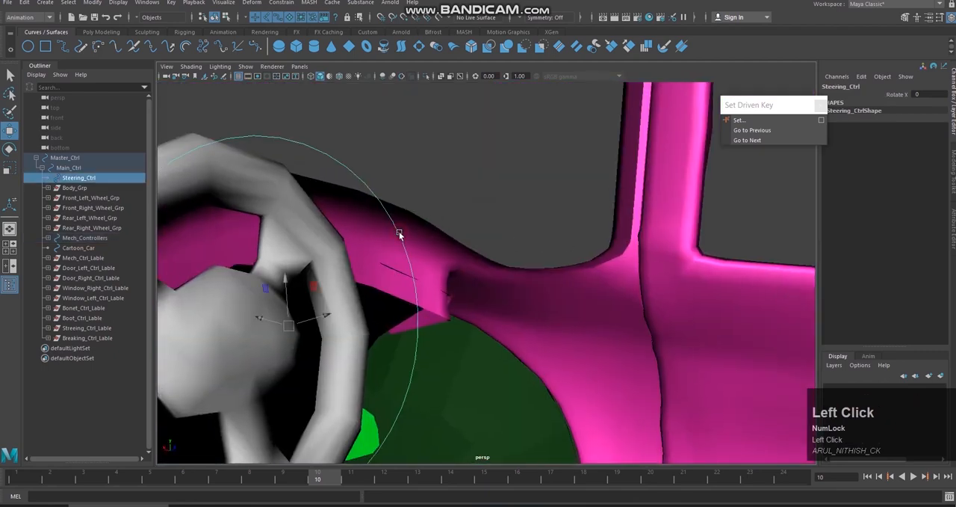
scroll(591, 227, "down", 6)
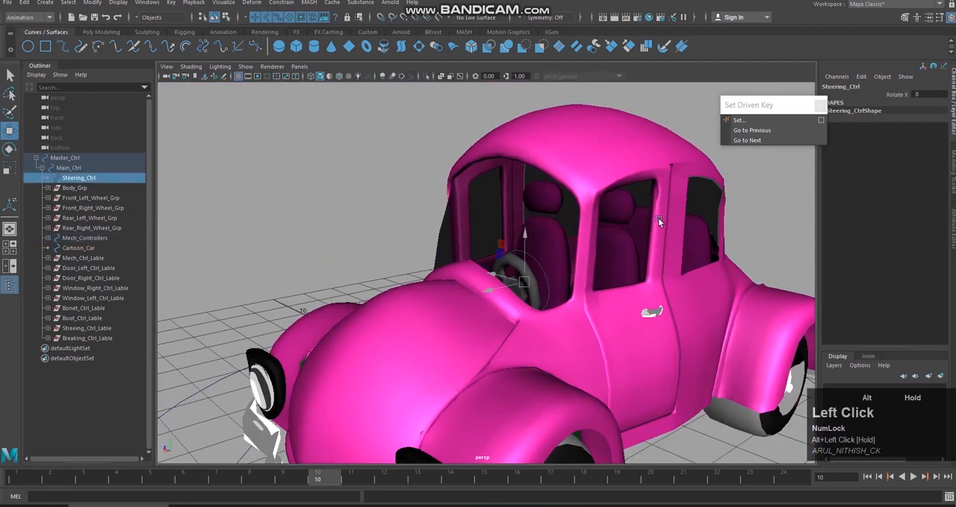
right_click_drag(658, 217, 566, 181, "alt")
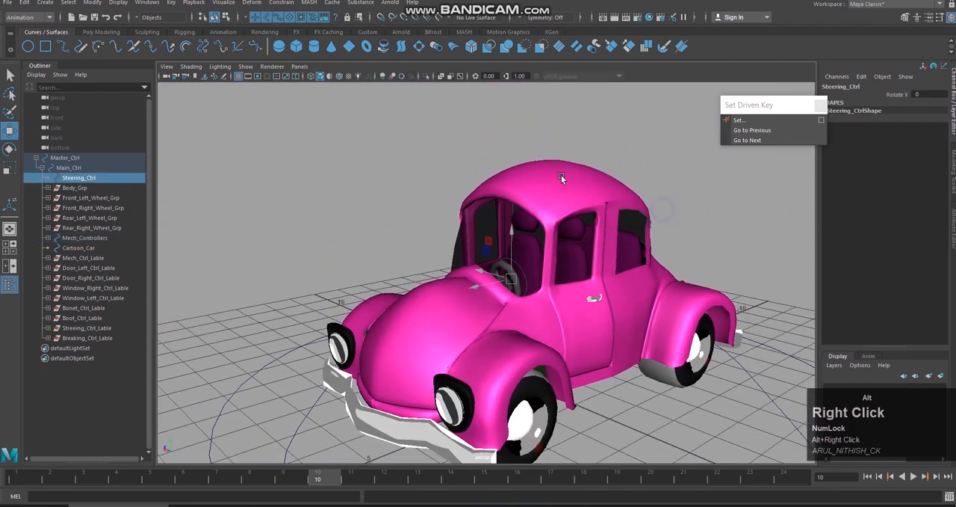
middle_click_drag(566, 182, 566, 285, "alt")
left_click_drag(566, 284, 552, 267, "alt")
key("e")
left_click_drag(448, 344, 462, 389)
left_click_drag(431, 314, 431, 317)
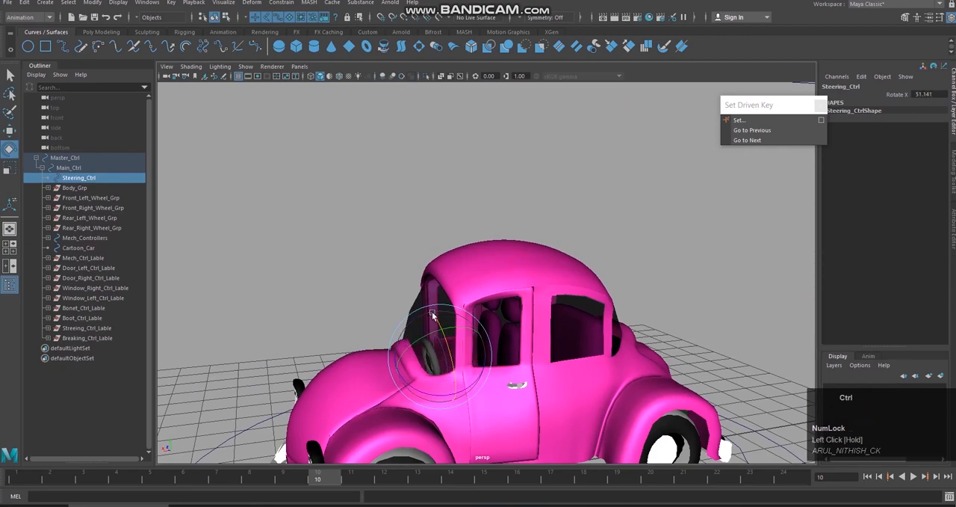
key("ctrl+z")
Step: Examine the rigged car and its control curves from several angles and check the Door_Left slider
scroll(598, 299, "down", 4)
left_click_drag(649, 301, 590, 278, "alt")
right_click_drag(590, 278, 532, 232, "alt")
left_click_drag(532, 231, 538, 254, "alt")
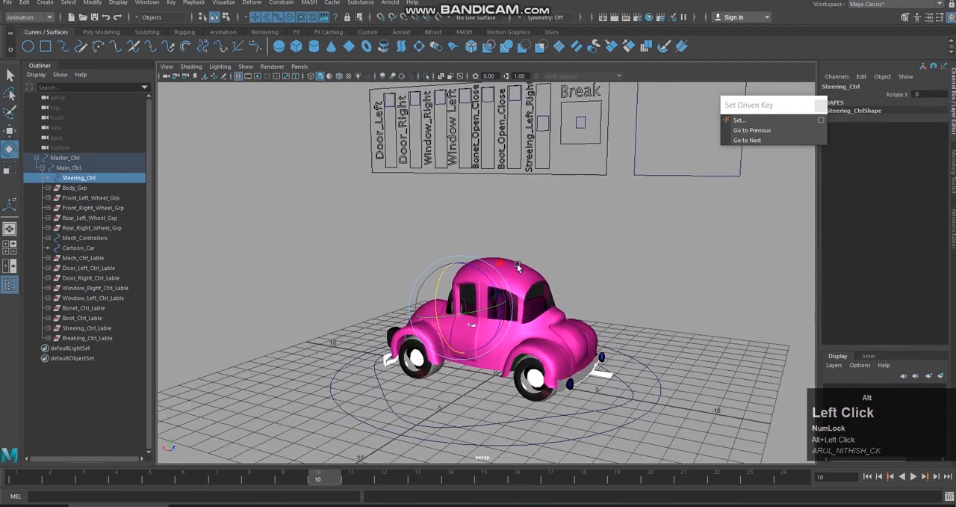
middle_click_drag(538, 254, 530, 277, "alt")
right_click_drag(530, 276, 525, 284, "alt")
mouse_move(532, 289)
left_mouse_down("alt")
mouse_move(543, 292)
mouse_move(519, 284)
left_mouse_up("alt")
scroll(602, 343, "up", 2)
scroll(607, 286, "up", 3)
middle_click_drag(623, 297, 647, 282, "alt")
left_click_drag(647, 281, 677, 284, "alt")
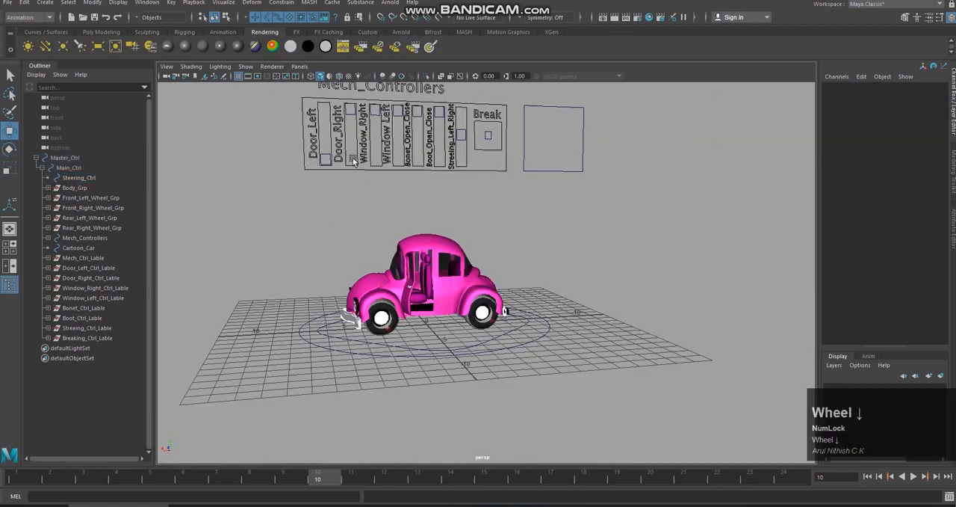
left_click(333, 138)
left_click_drag(326, 135, 326, 90)
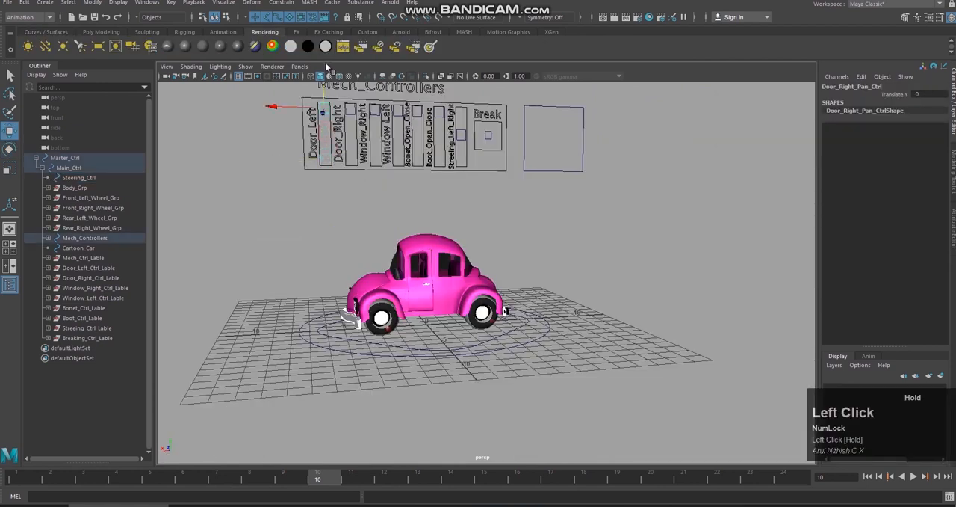
Step: Select Main_Ctrl and open the Expression Editor, keeping the car's wheels in view
left_click(508, 330)
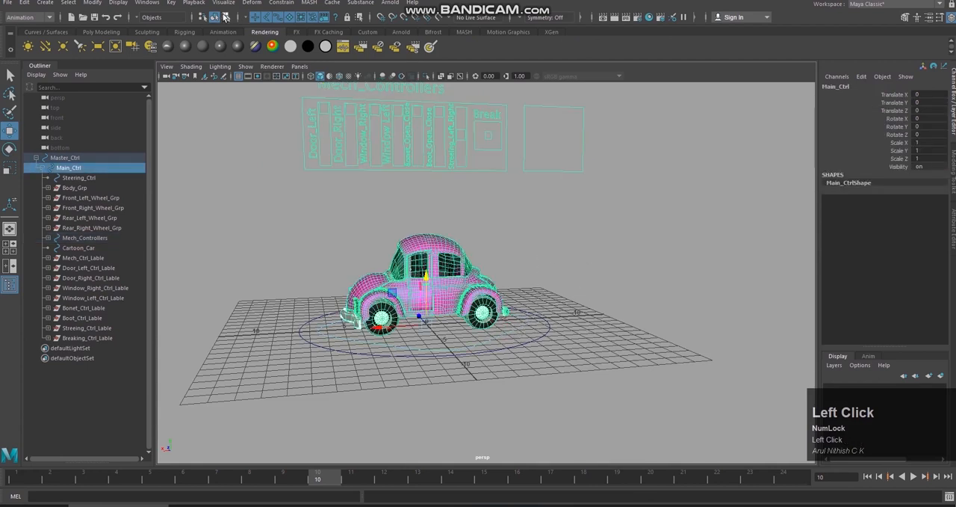
left_click(143, 4)
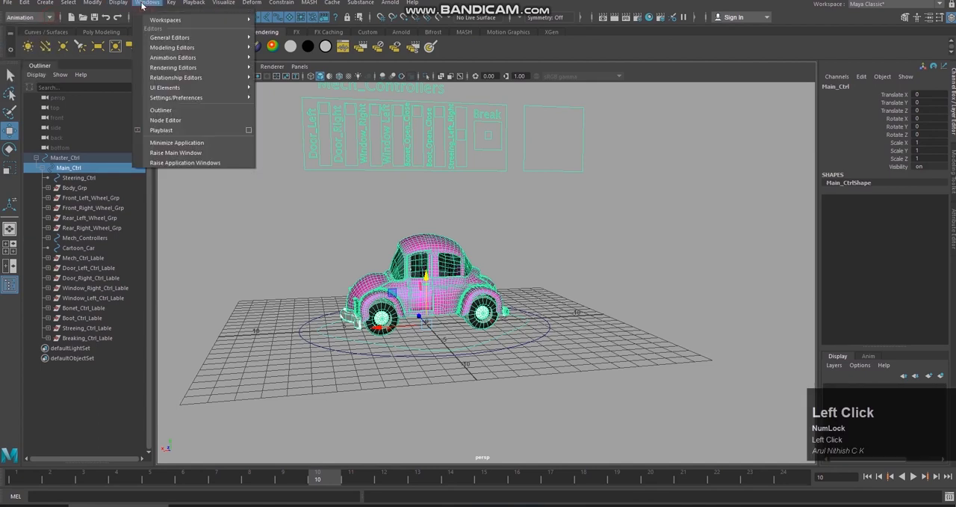
mouse_move(195, 38)
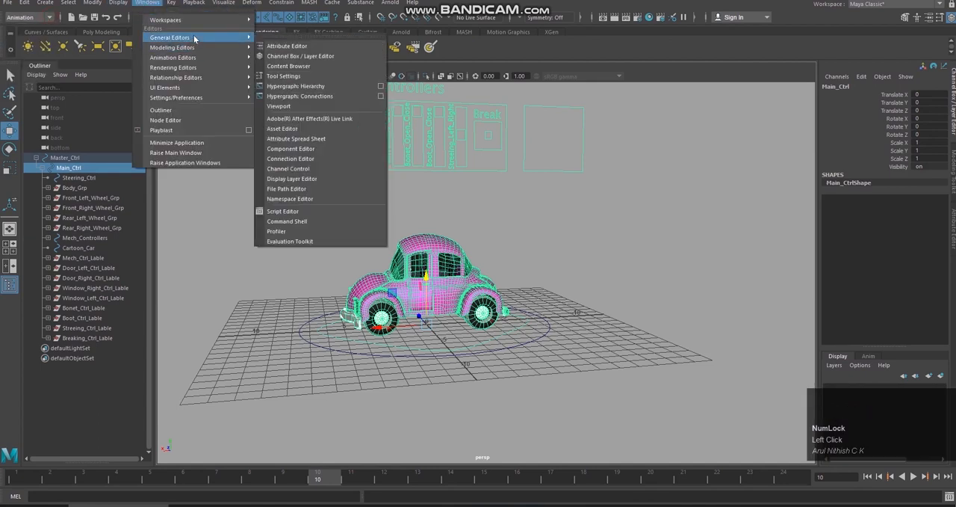
mouse_move(197, 58)
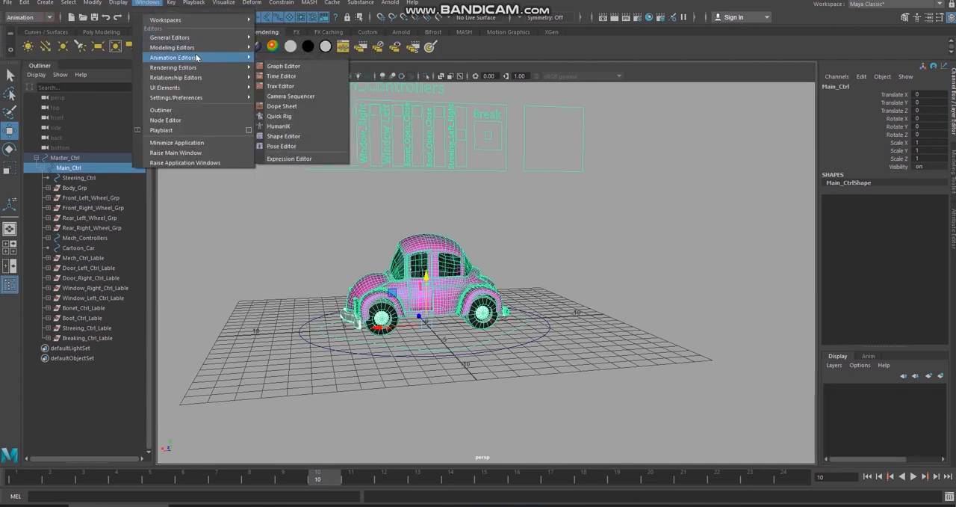
left_click(303, 158)
scroll(515, 222, "up", 5)
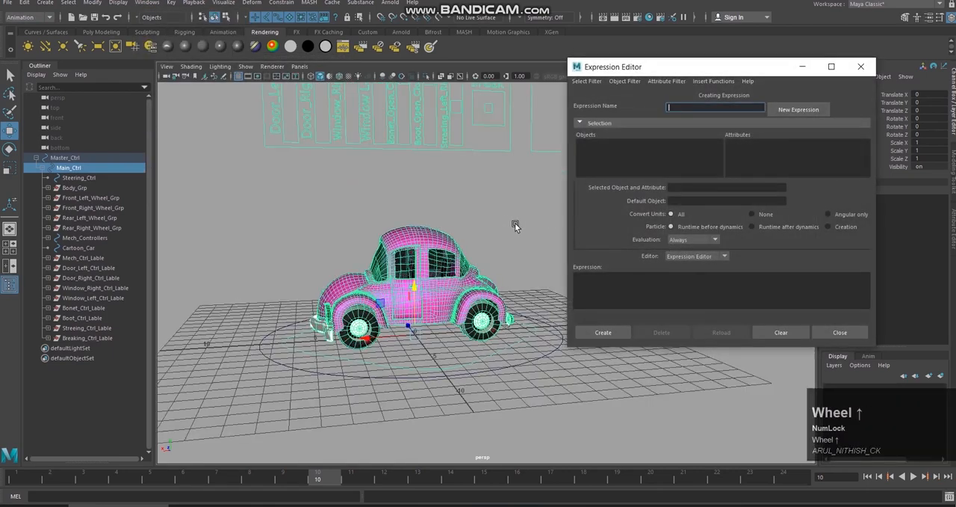
middle_click_drag(523, 228, 519, 191, "alt")
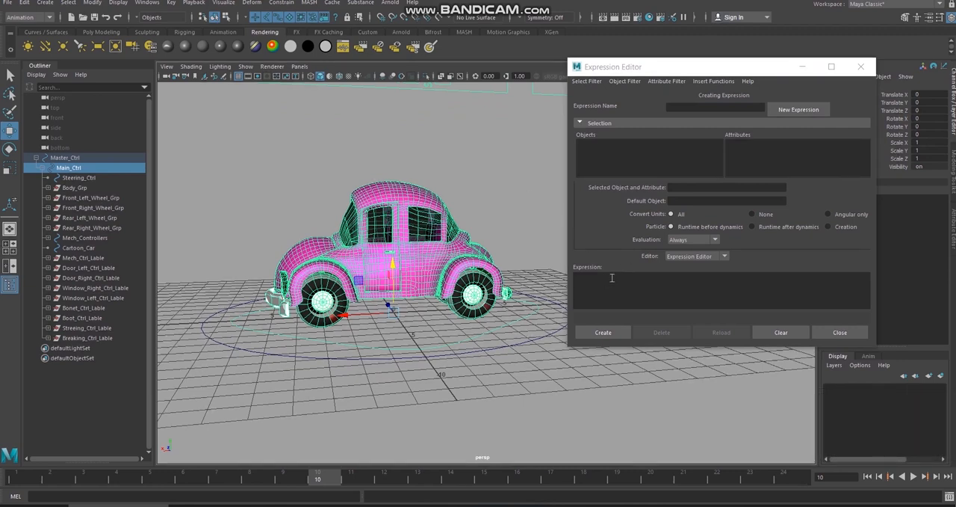
Step: Try moving Main_Ctrl along X with the whole car and undo the move
left_click(515, 319)
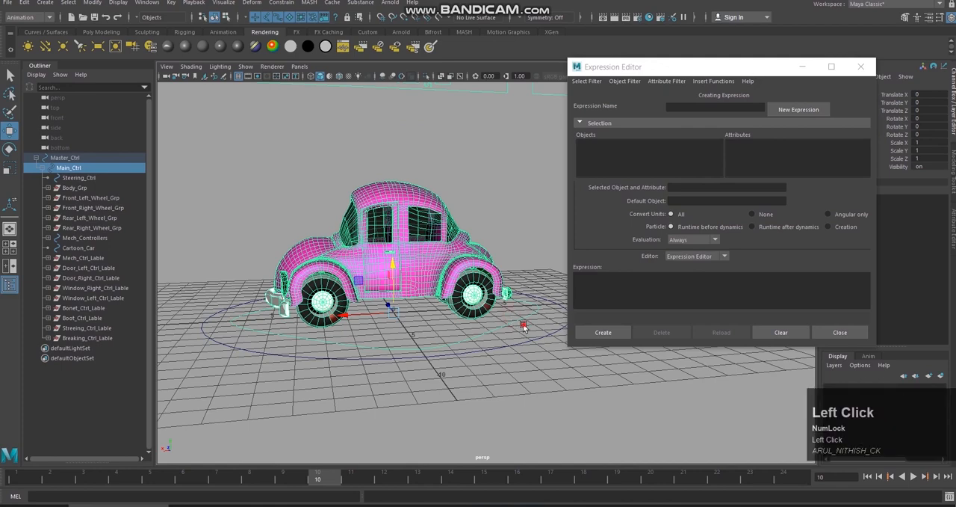
left_click_drag(519, 313, 524, 329)
mouse_move(346, 314)
left_mouse_down()
mouse_move(328, 315)
mouse_move(349, 313)
left_mouse_up()
key("ctrl+z")
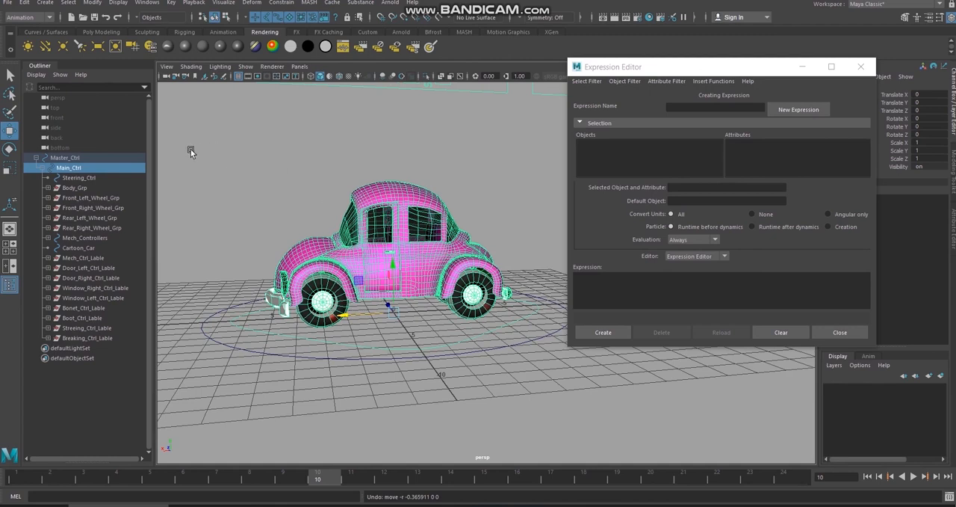
Step: Move the Expression Editor aside, test the Rotate X channel of Front_Left_Wheel_Grp and undo the rotation
left_click(83, 198)
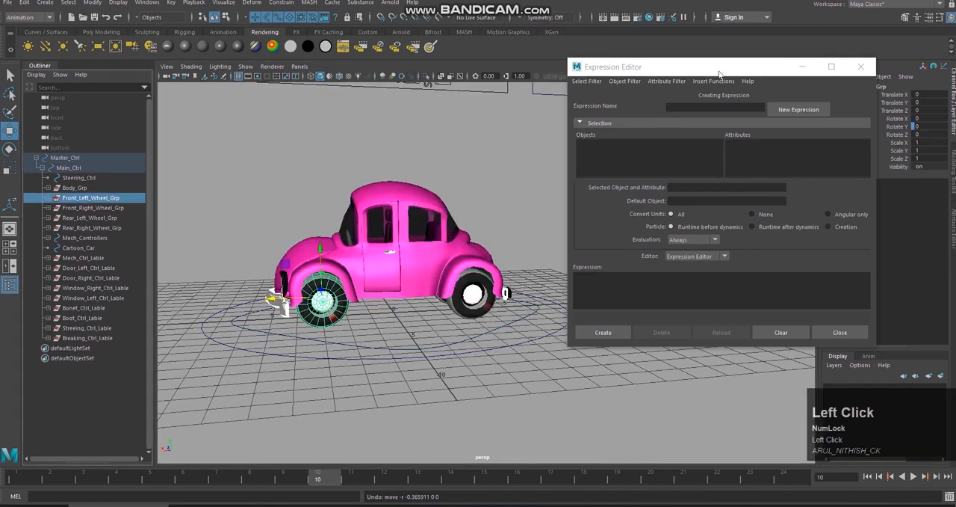
left_click_drag(719, 72, 681, 72)
left_click(897, 118)
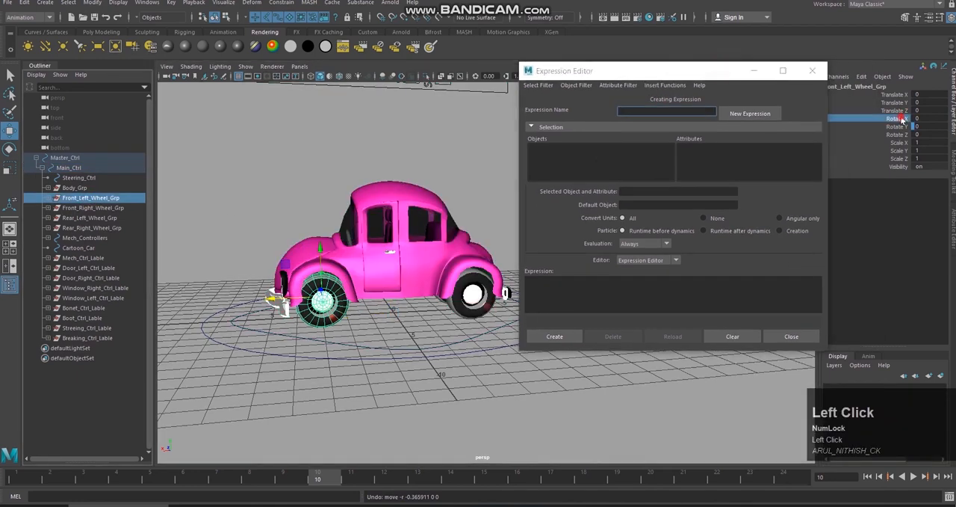
mouse_move(438, 156)
middle_mouse_down()
mouse_move(470, 149)
mouse_move(440, 154)
middle_mouse_up()
key("ctrl+z")
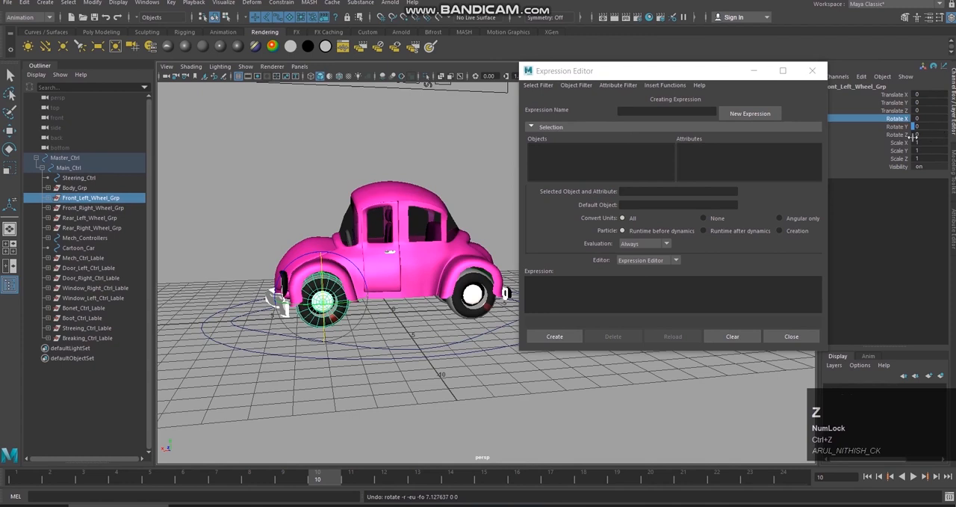
Step: Test the Rotate Z channel of Front_Left_Wheel_Grp to check the wheel's rolling axis and undo the rotation
left_click(896, 134)
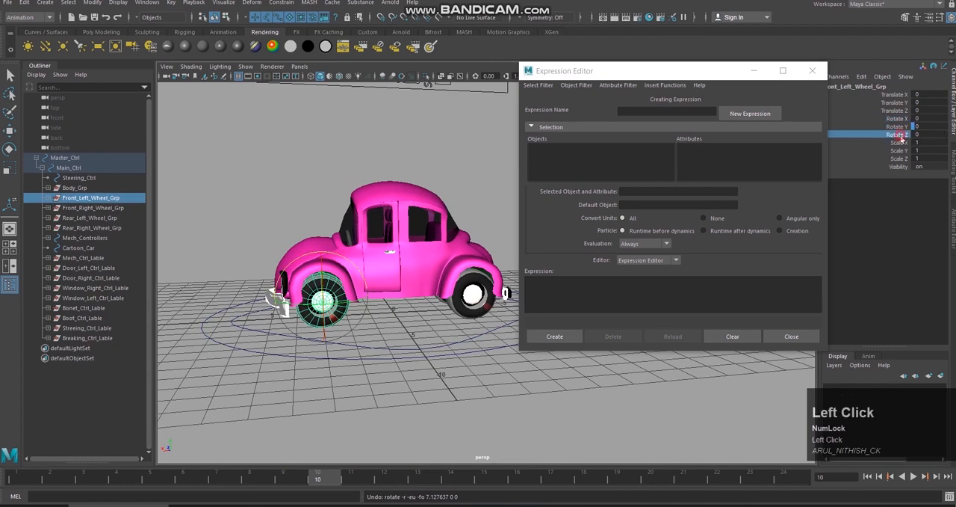
mouse_move(447, 154)
middle_mouse_down()
mouse_move(401, 165)
mouse_move(460, 156)
mouse_move(443, 154)
mouse_move(452, 155)
middle_mouse_up()
key("ctrl+z")
left_click_drag(384, 158, 452, 153, "alt")
middle_click_drag(453, 154, 263, 359)
key("z")
left_click_drag(355, 168, 401, 303, "alt")
Step: Select Main_Ctrl, slide the car back and forth along X and undo the moves
left_click(463, 343)
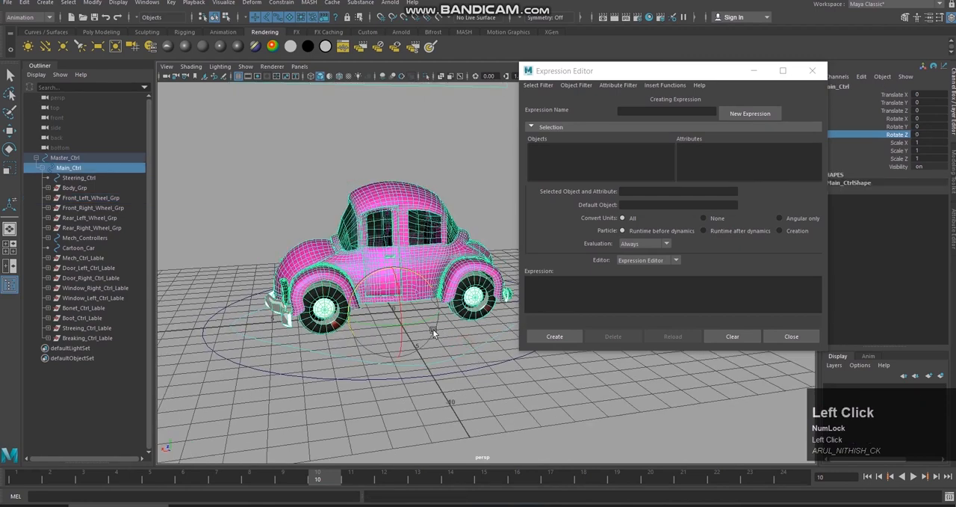
key("w")
left_click_drag(359, 316, 432, 344)
key("ctrl+z")
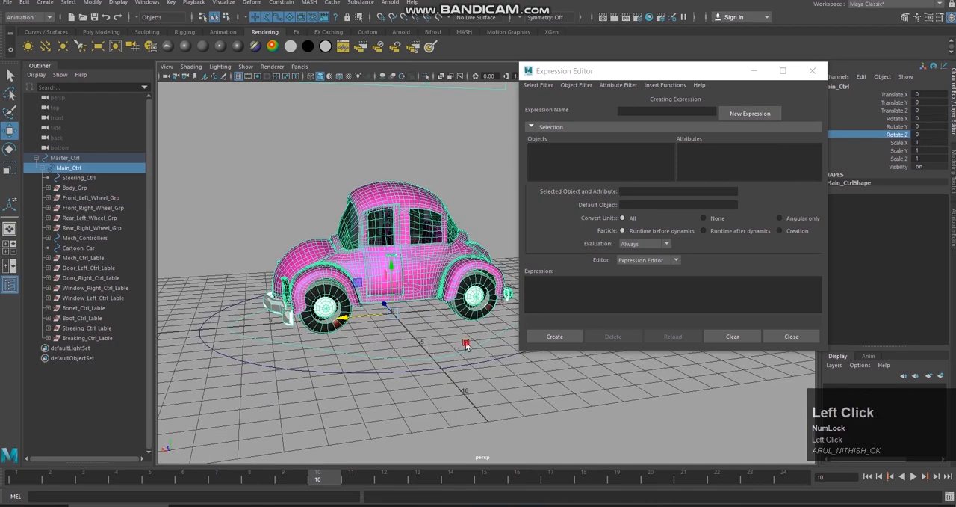
left_click_drag(350, 317, 338, 319)
key("ctrl+z")
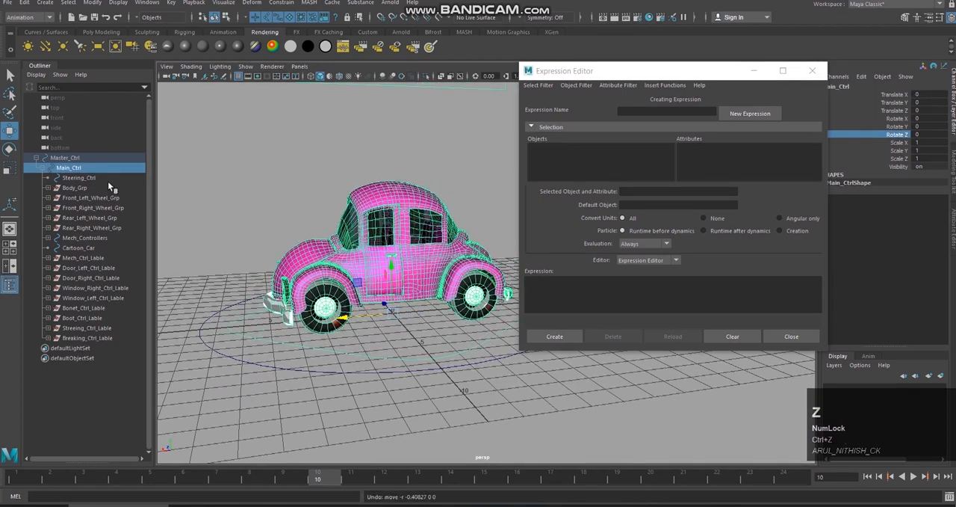
Step: Test the Rotate Z channel of Front_Left_Wheel_Grp again and undo the rotations
left_click(91, 197)
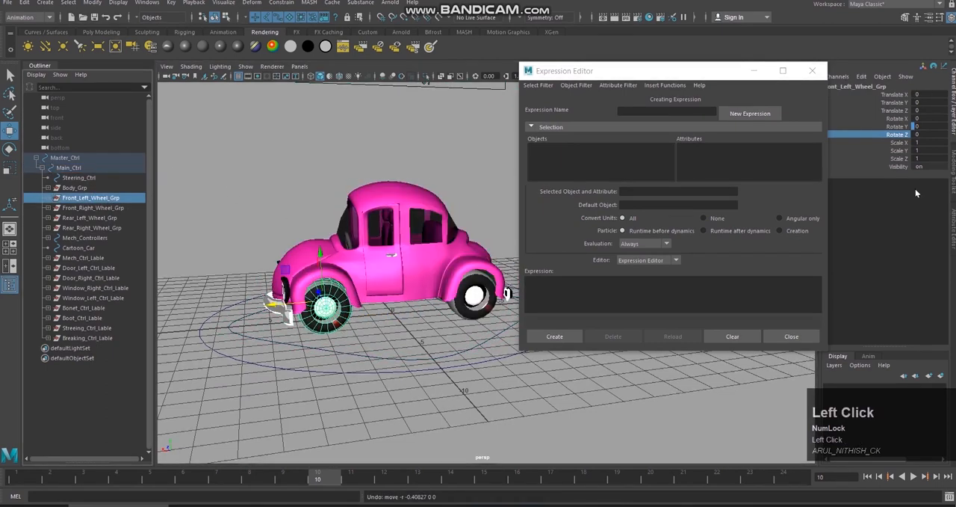
middle_click_drag(440, 145, 448, 143)
key("ctrl+z")
left_click(476, 165)
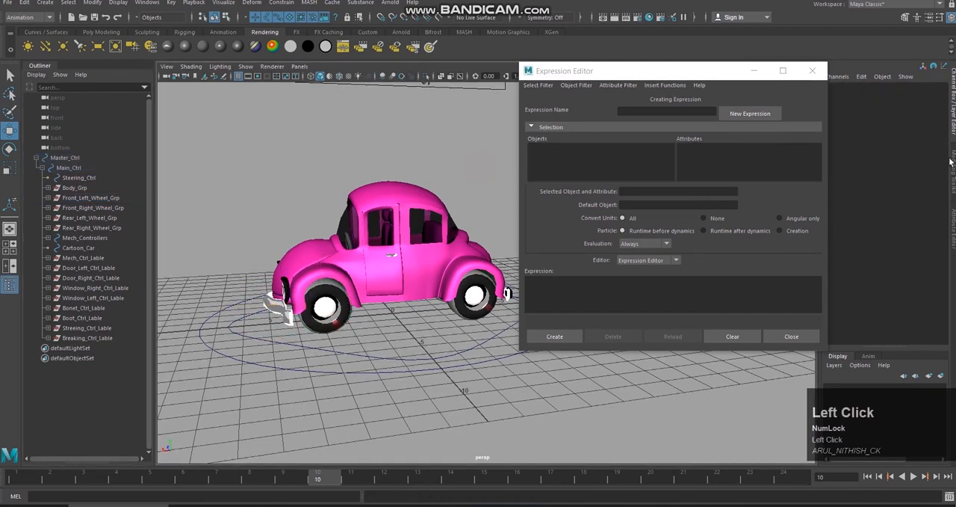
left_click(116, 197)
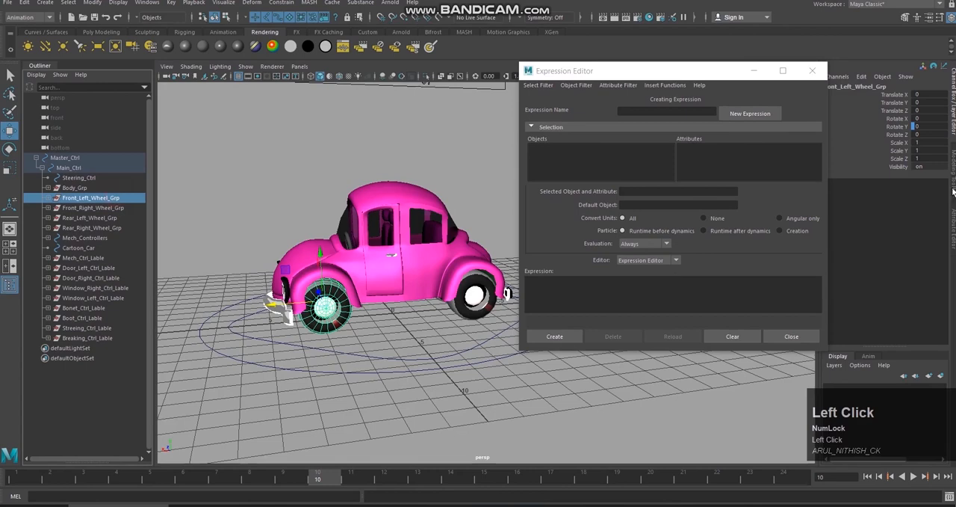
left_click(896, 134)
middle_click_drag(499, 182, 479, 183)
key("ctrl+z")
left_click_drag(502, 174, 437, 189, "alt")
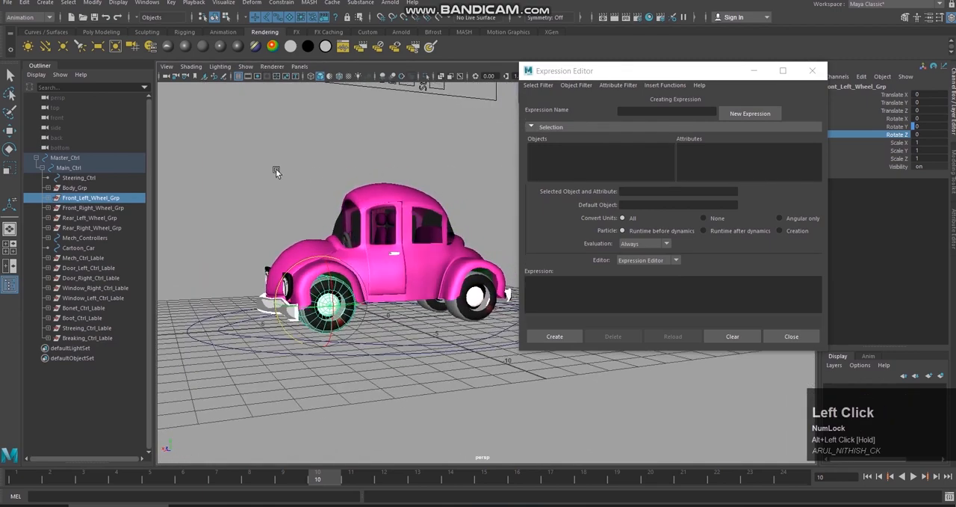
Step: Select Front_Left_Wheel_Grp and set the Expression Editor to filter by object/attribute name
left_click(119, 198)
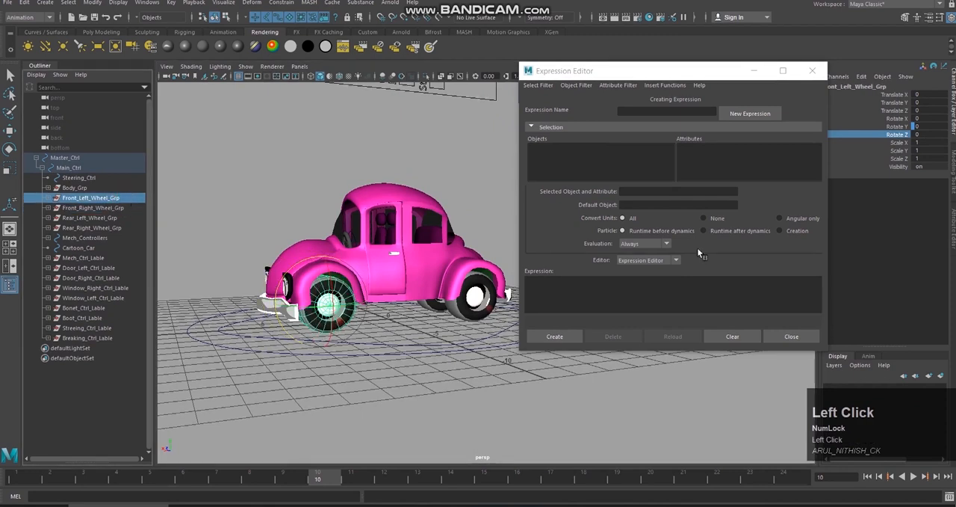
left_click(551, 86)
mouse_move(576, 85)
mouse_move(538, 85)
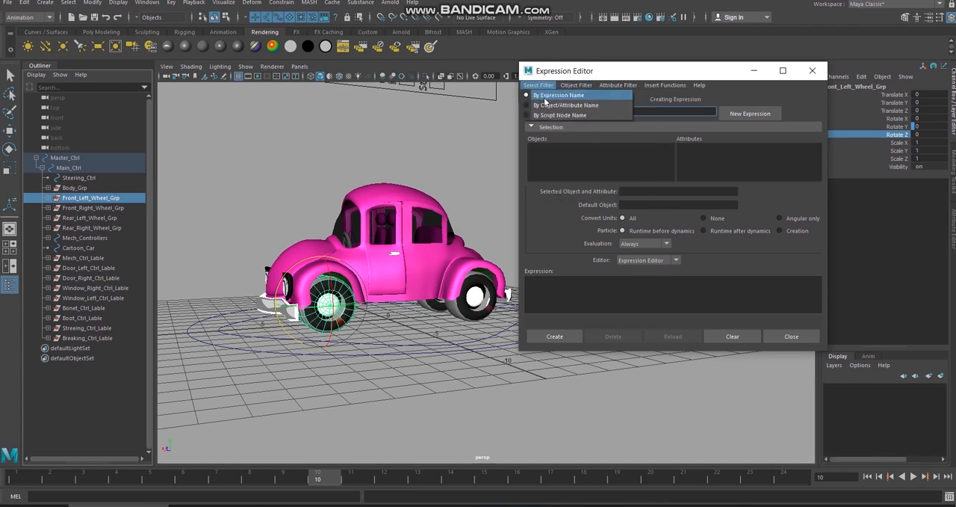
left_click(568, 77)
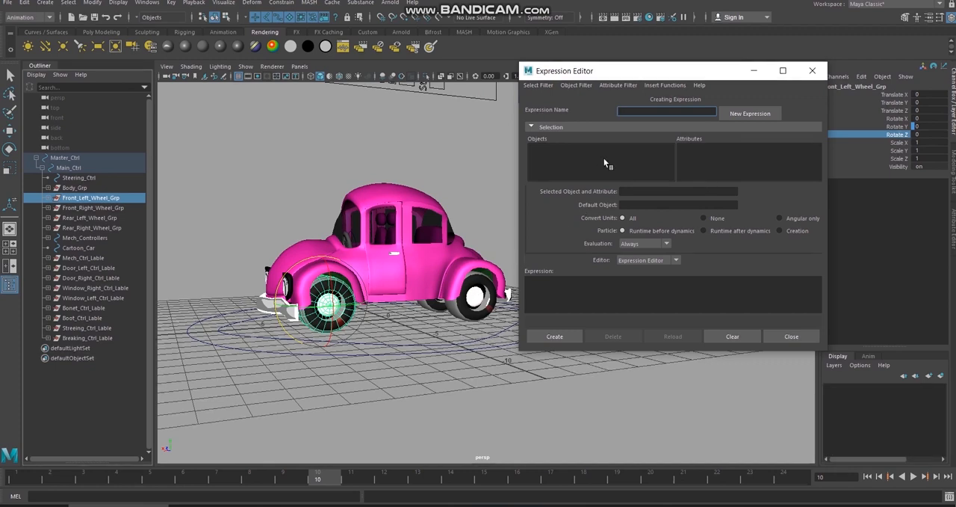
left_click(550, 85)
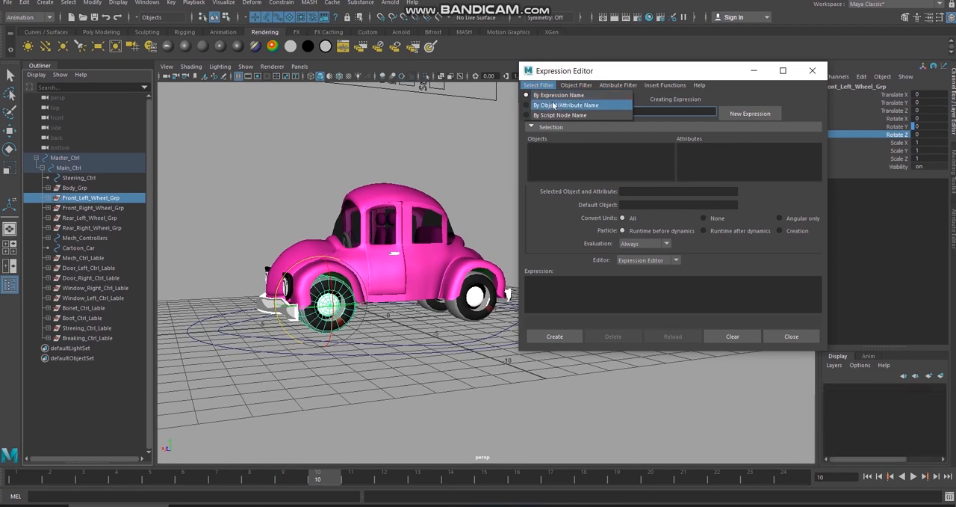
left_click(553, 105)
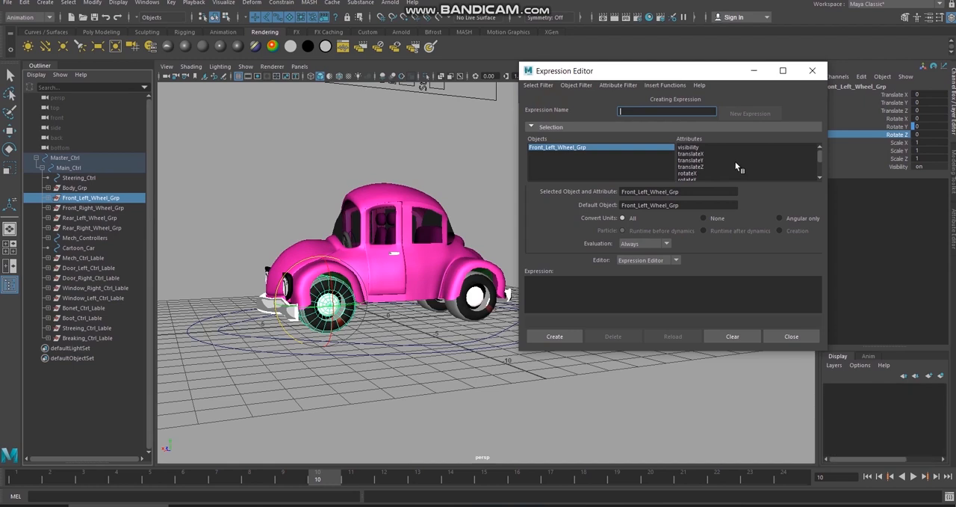
Step: Choose the wheel group's rotateZ attribute and copy Front_Left_Wheel_Grp.rotateZ into the expression text
scroll(695, 164, "down", 2)
left_click(697, 160)
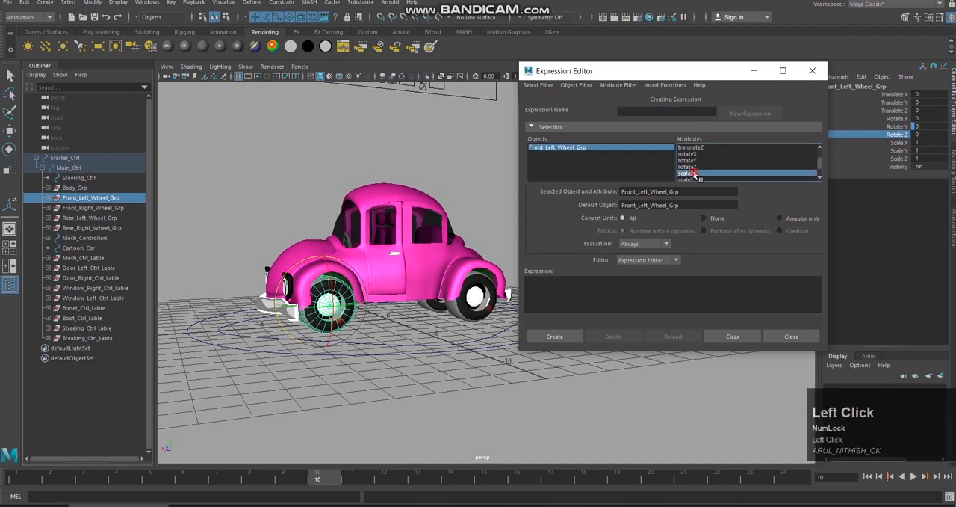
left_click(697, 154)
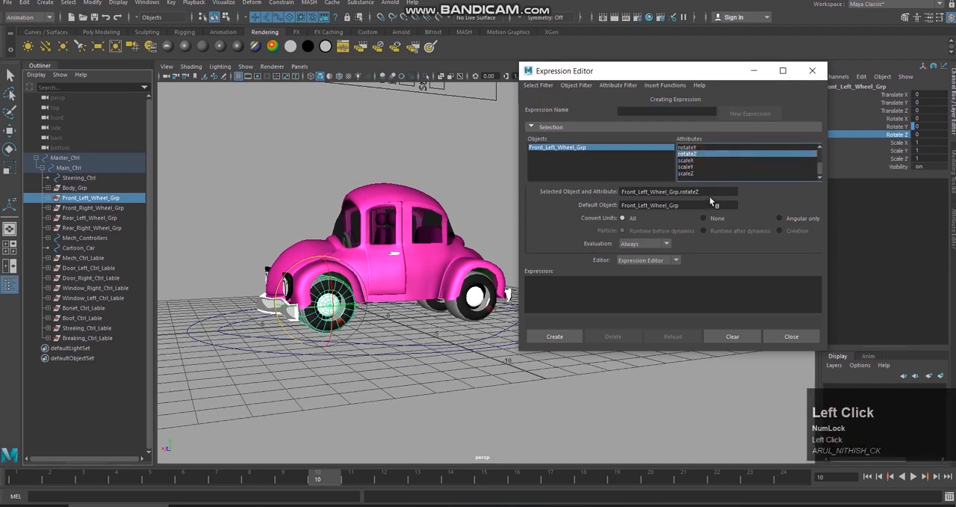
left_click(716, 193)
key("ctrl+c")
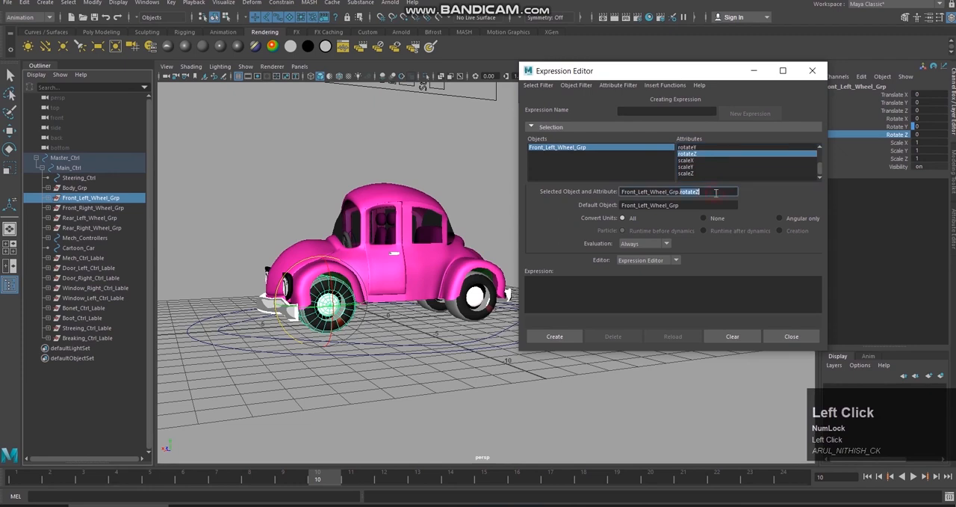
left_click(599, 287)
key("ctrl+v")
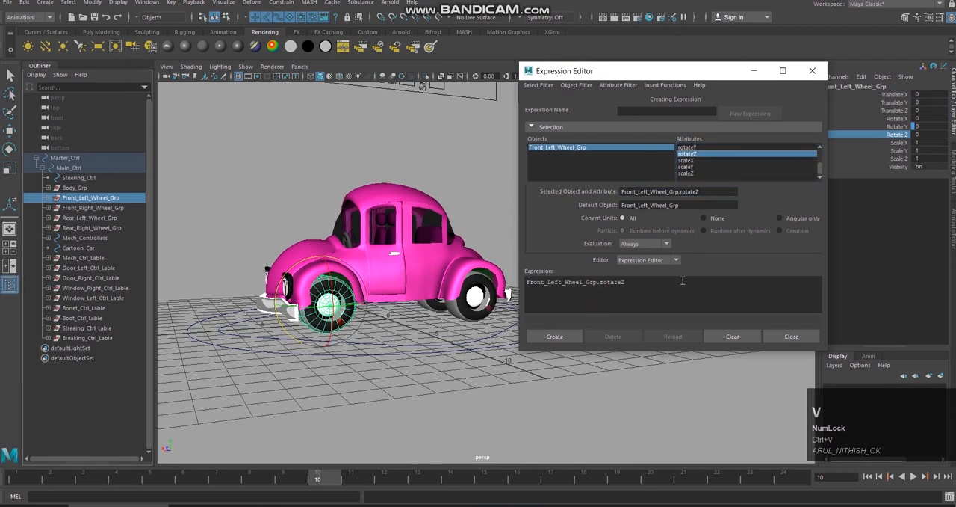
Step: Complete the expression as Front_Left_Wheel_Grp.rotateZ = Main_Ctrl.translateX; and create it
type("= ")
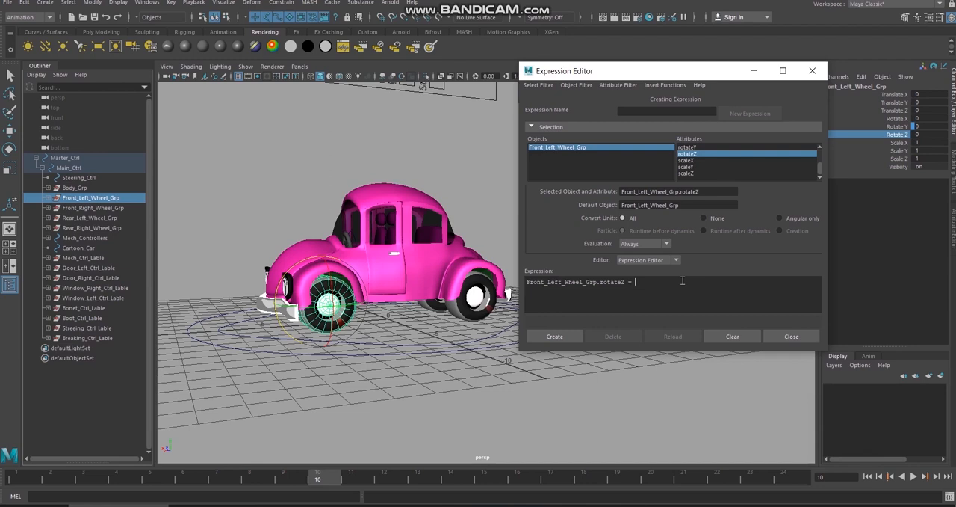
type("Ma")
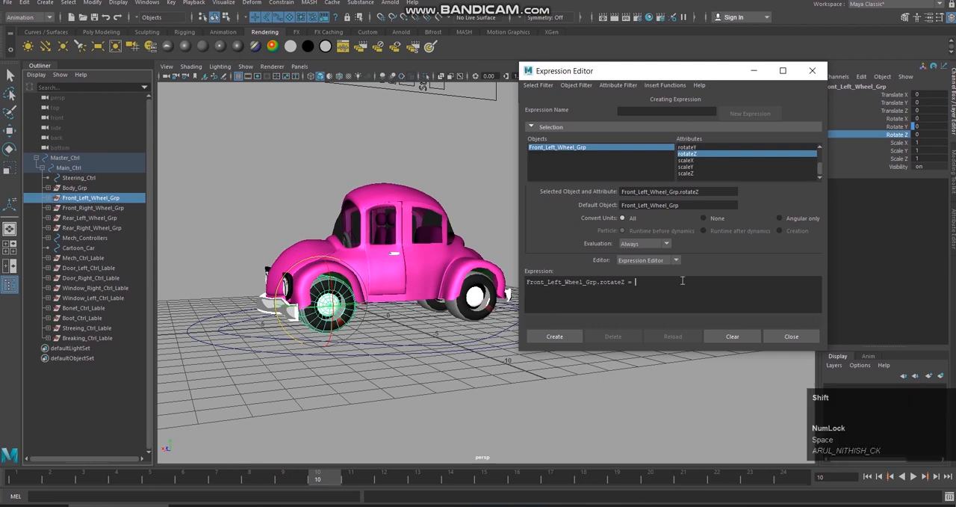
type("in_Ctr")
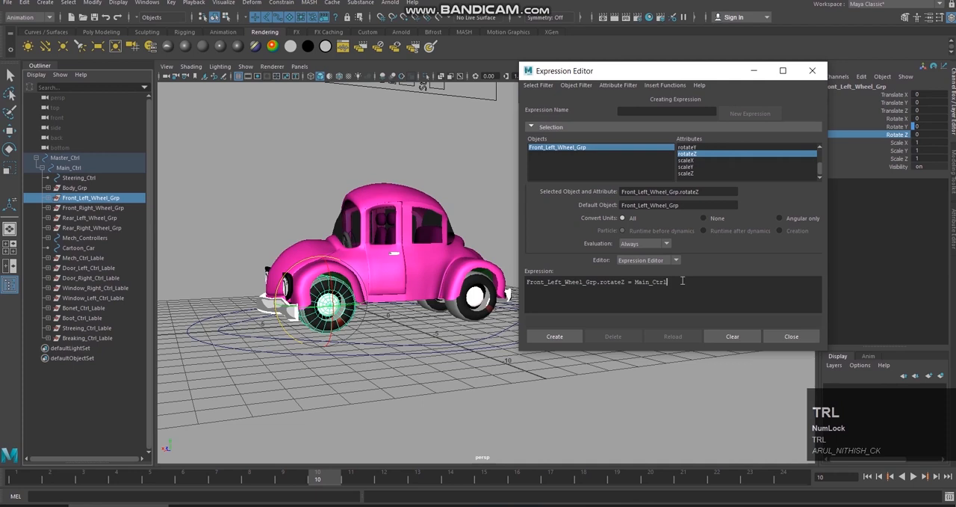
type("l.translateX;")
left_click(539, 336)
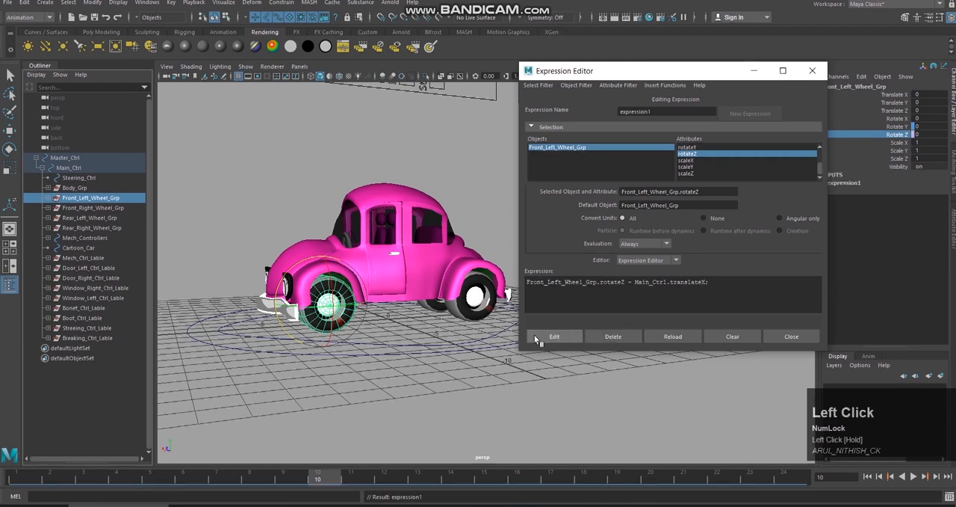
Step: Select Main_Ctrl, slide the car along X to test the wheel expression and undo the move
left_click(452, 336)
left_click(461, 343)
left_click_drag(475, 333, 473, 337, "alt")
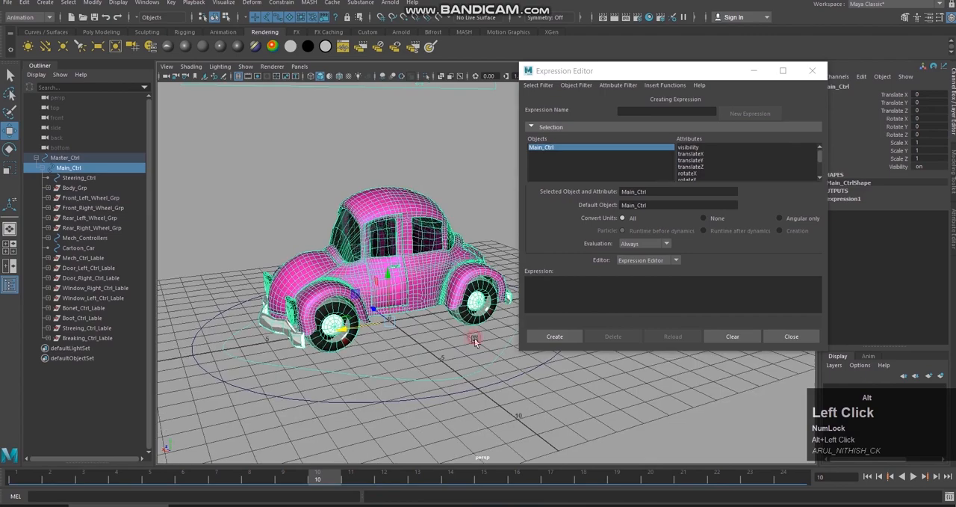
mouse_move(346, 331)
left_mouse_down()
mouse_move(299, 340)
mouse_move(345, 341)
left_mouse_up()
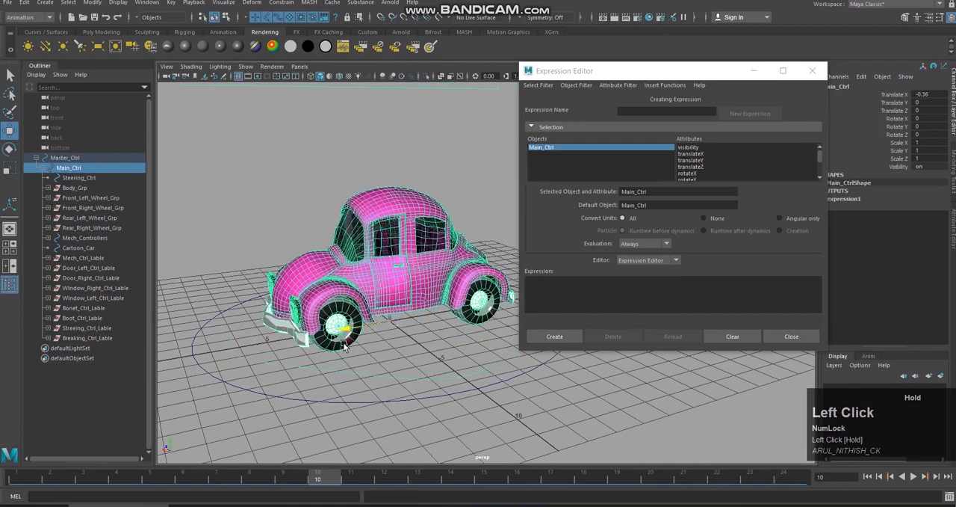
key("ctrl+z")
Step: Inspect the front left wheel up close, slide Main_Ctrl along X again and undo the move
mouse_move(413, 343)
left_mouse_down("alt")
mouse_move(404, 341)
mouse_move(416, 332)
left_mouse_up("alt")
middle_click_drag(416, 331, 424, 342, "alt")
right_click_drag(424, 342, 413, 333, "alt")
middle_click_drag(413, 334, 448, 332, "alt")
mouse_move(415, 330)
left_mouse_down("alt")
mouse_move(478, 317)
mouse_move(410, 336)
left_mouse_up("alt")
right_click_drag(410, 335, 442, 337, "alt")
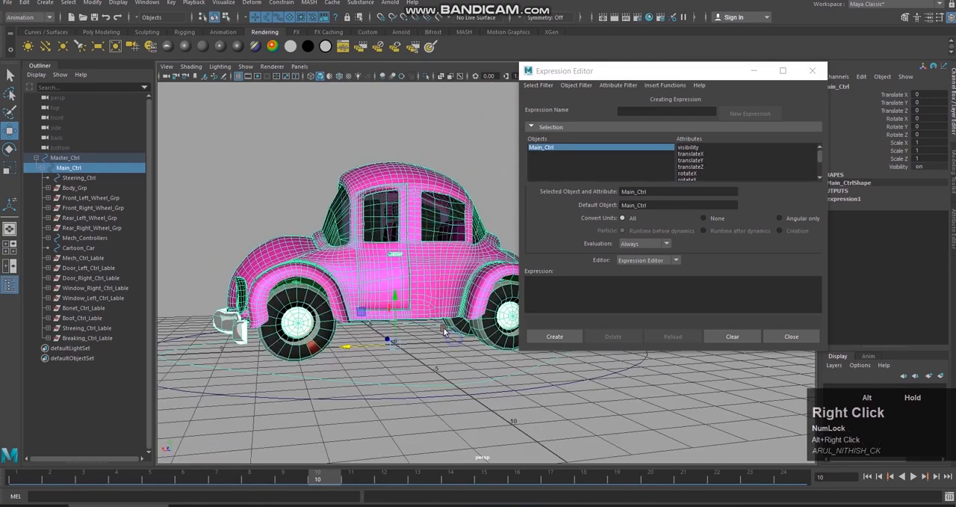
left_click_drag(443, 337, 467, 353, "alt")
right_click_drag(455, 331, 467, 354, "alt")
middle_click_drag(467, 353, 458, 341, "alt")
left_click_drag(459, 341, 454, 340, "alt")
middle_click_drag(454, 340, 456, 338, "alt")
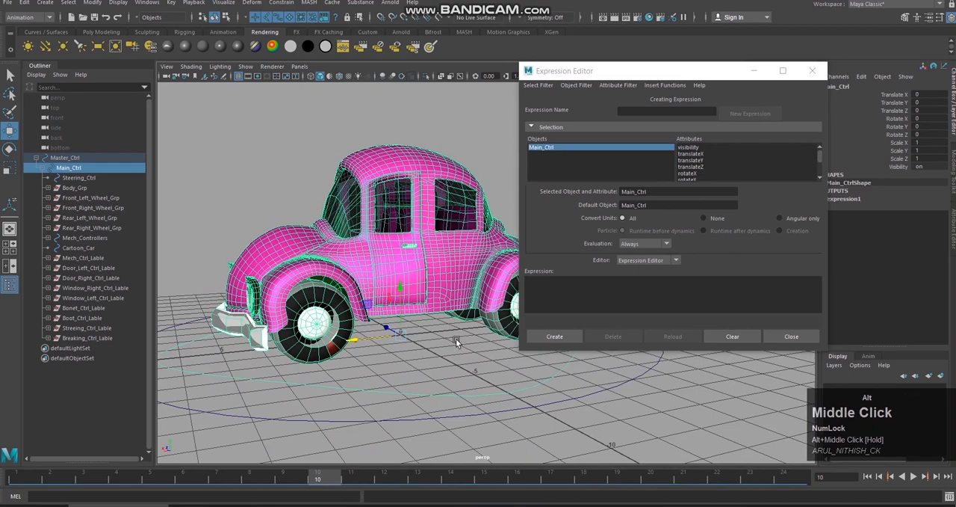
left_click_drag(456, 338, 448, 335, "alt")
middle_click_drag(448, 335, 441, 339, "alt")
left_click_drag(441, 339, 429, 348, "alt")
mouse_move(369, 333)
left_mouse_down()
mouse_move(385, 327)
mouse_move(372, 328)
left_mouse_up()
key("ctrl+z")
Step: Check the wheel's rotation from the car's side while sliding Main_Ctrl along X, and undo the move
left_click_drag(481, 358, 503, 385)
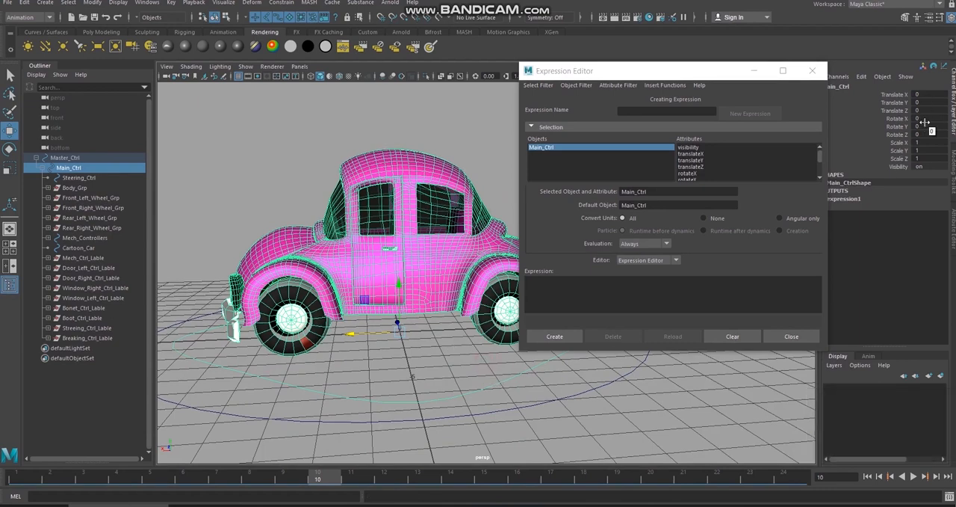
left_click(519, 379)
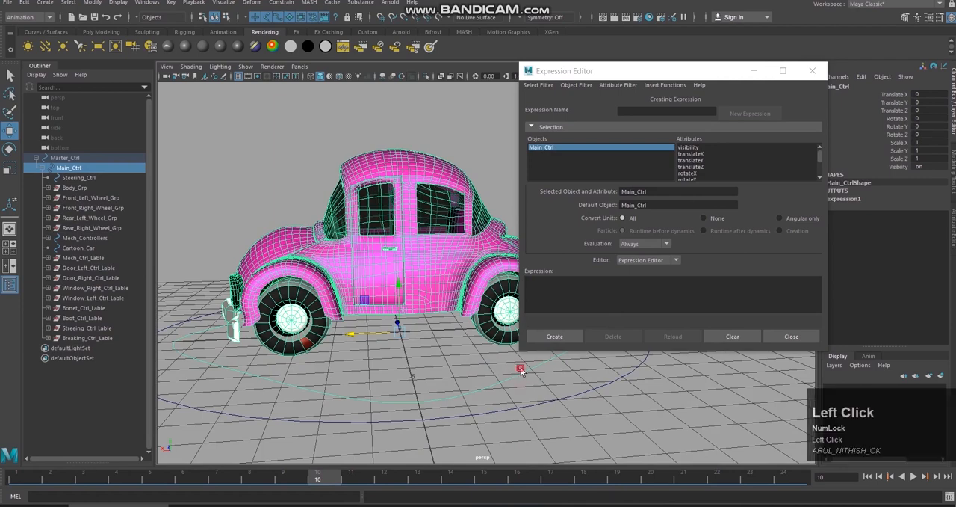
mouse_move(354, 334)
left_mouse_down()
mouse_move(343, 338)
mouse_move(352, 331)
left_mouse_up()
key("ctrl+z")
left_click_drag(419, 365, 437, 363, "alt")
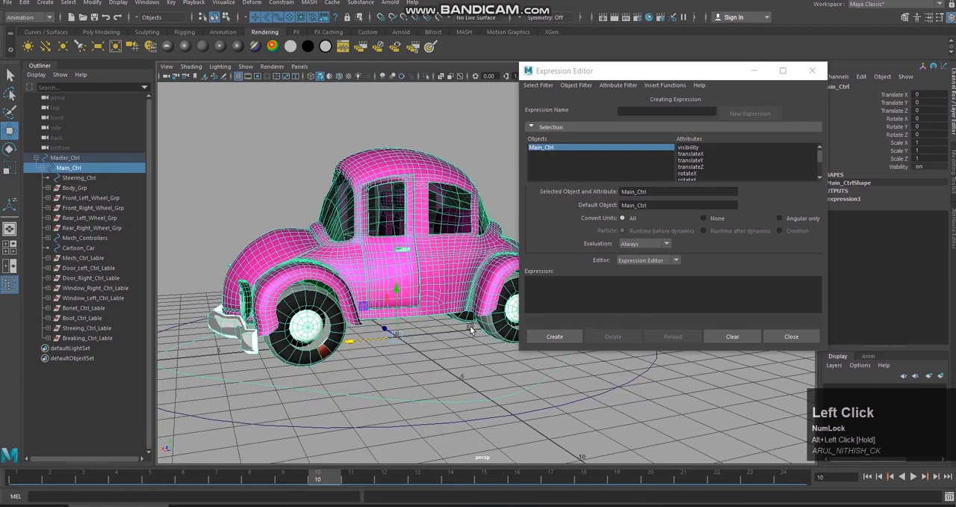
Step: Move the Expression Editor clear of the car, filter by expression name and open expression1 for editing
left_click_drag(674, 73, 712, 73)
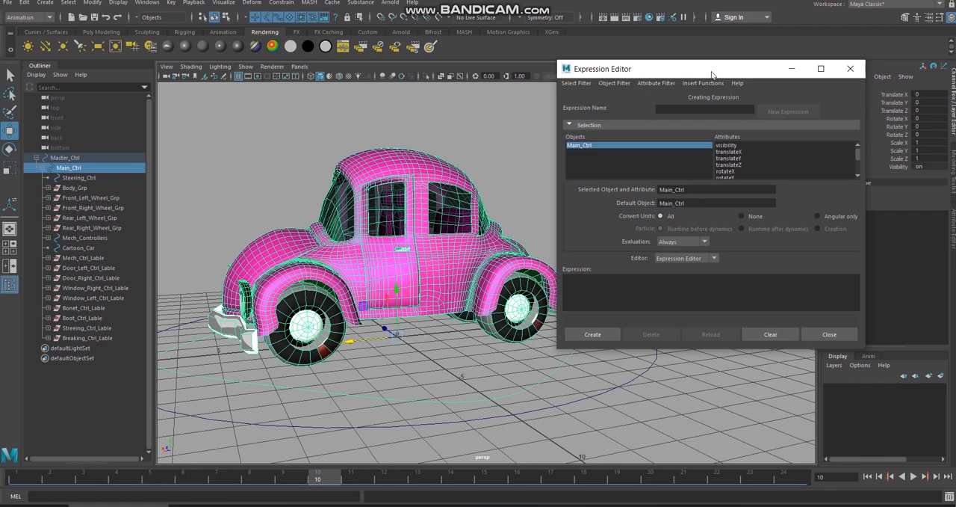
mouse_move(524, 186)
middle_mouse_down("alt")
mouse_move(511, 176)
mouse_move(515, 198)
middle_mouse_up("alt")
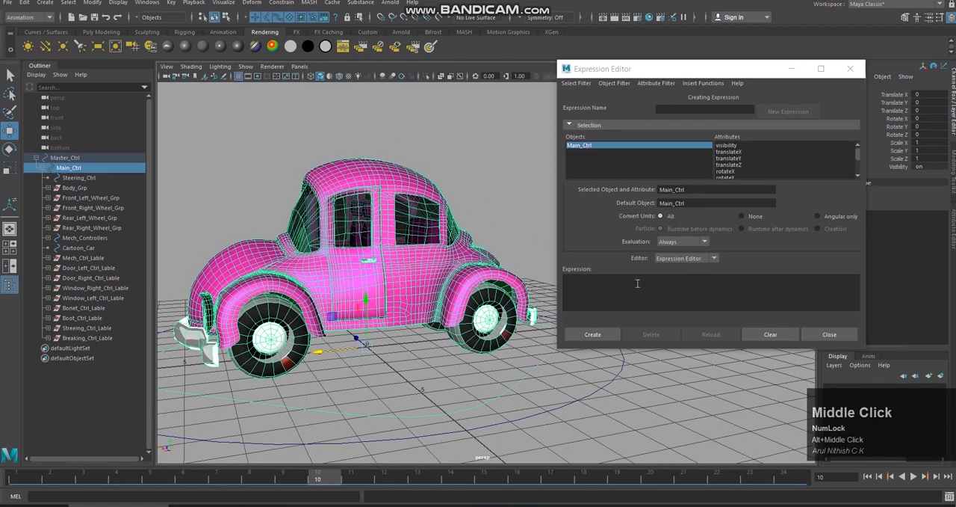
left_click(576, 83)
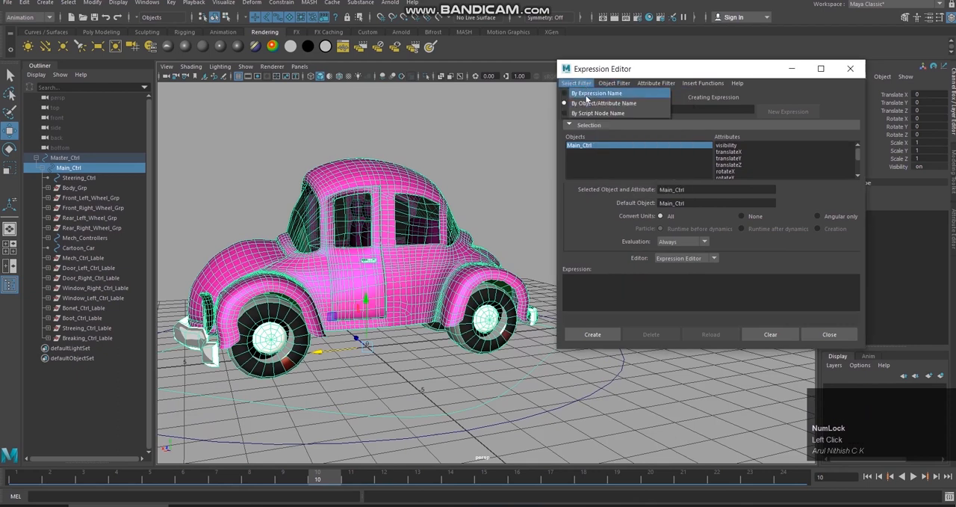
left_click(590, 93)
left_click(596, 144)
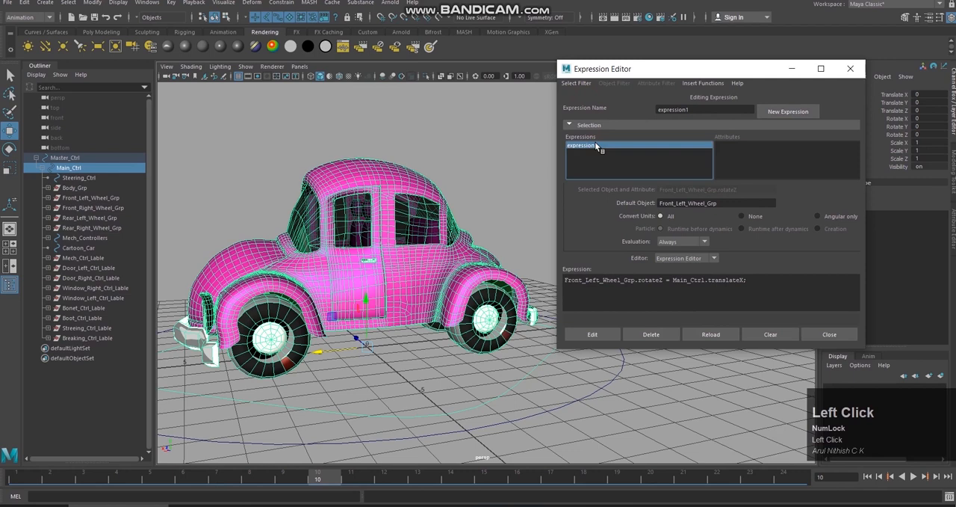
Step: Edit the expression to divide the car's movement by pi: Front_Left_Wheel_Grp.rotateZ = (Main_Ctrl.translateX / (3.14));
left_click(674, 282)
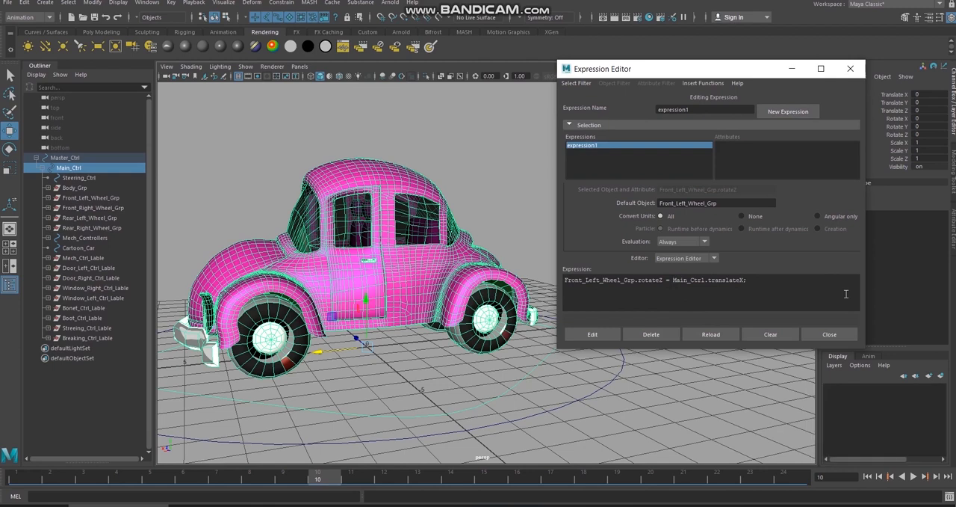
type("(")
left_click(747, 282)
type(";")
key("BackSpace")
type("/ ")
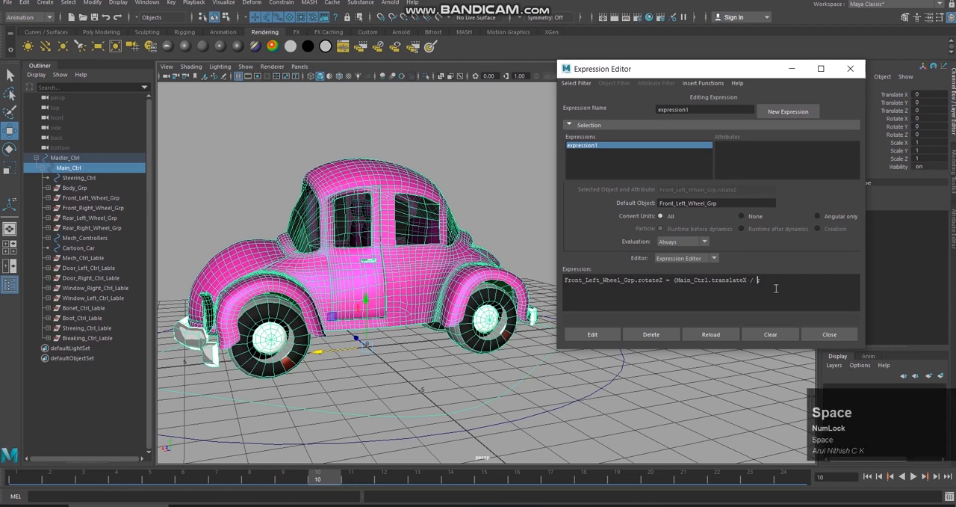
type("(3.14););")
left_click(780, 281)
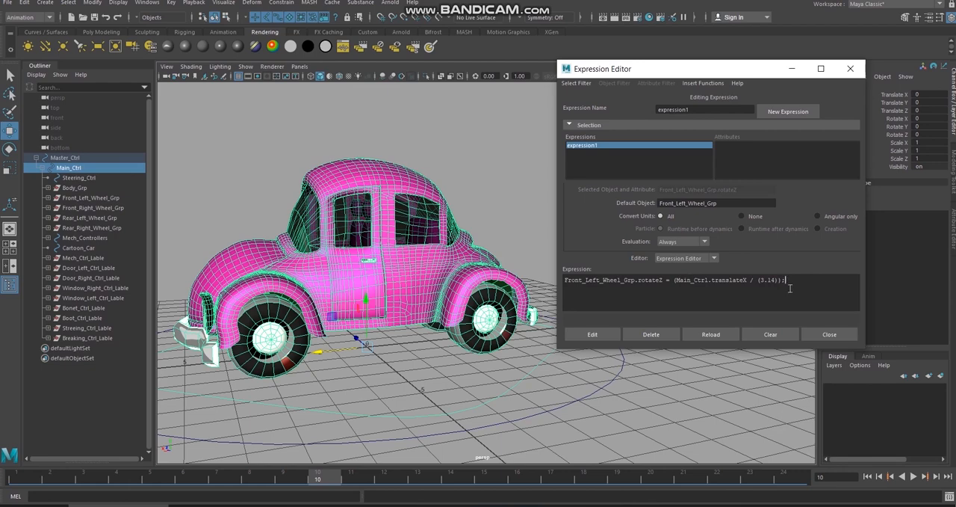
Step: Apply the edited expression and test it by sliding Main_Ctrl along X, undoing each move
left_click_drag(329, 349, 311, 351)
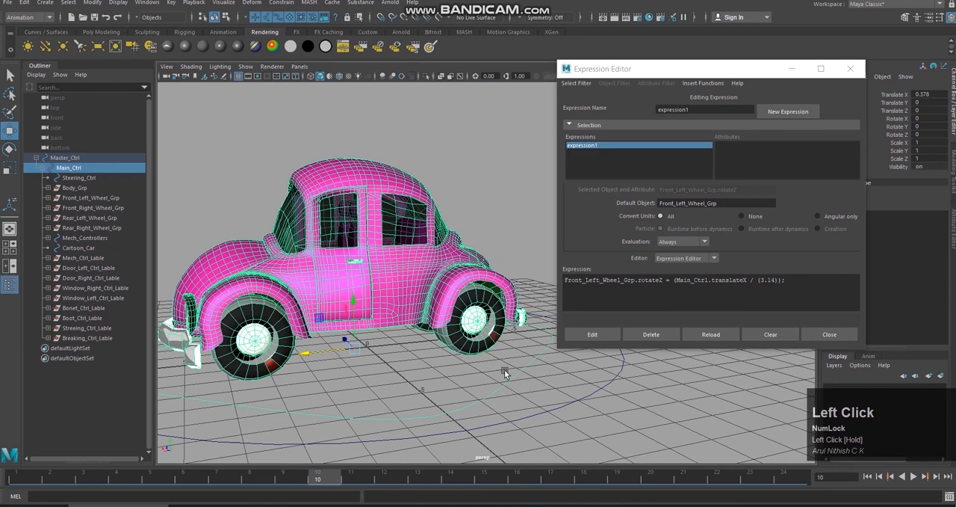
key("ctrl+z")
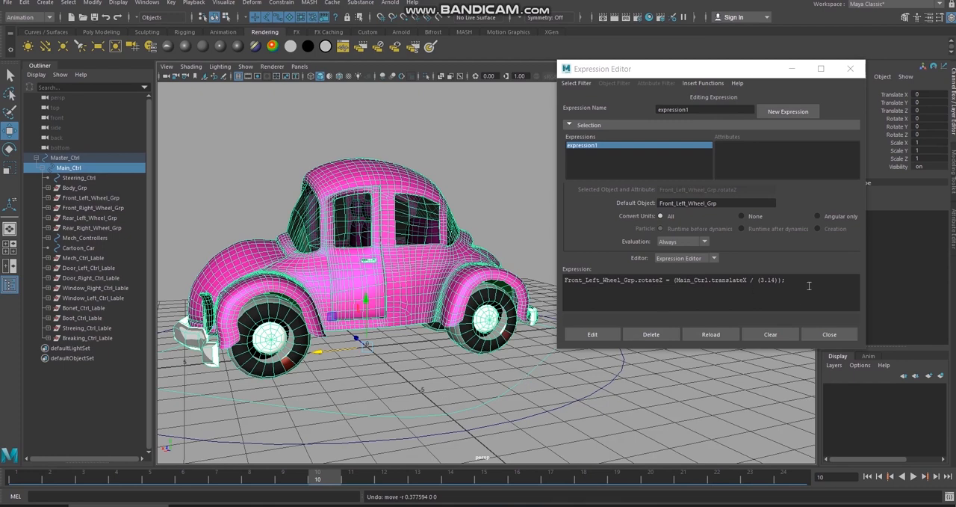
left_click(600, 333)
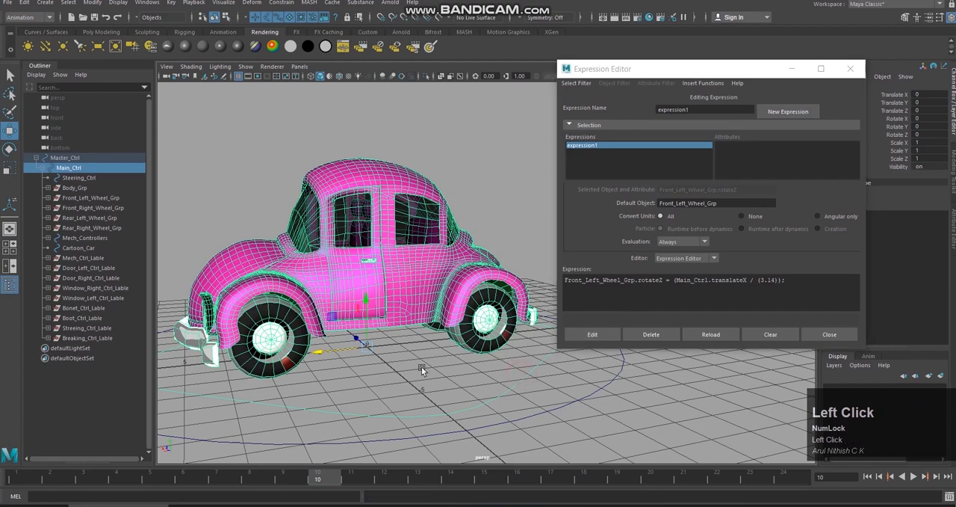
left_click_drag(345, 351, 363, 342)
key("ctrl+z")
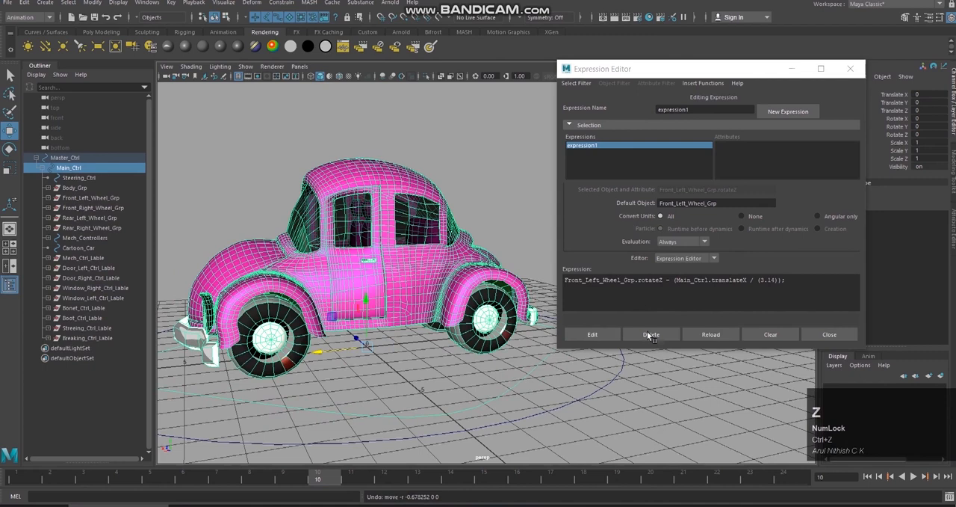
Step: Add *100 after (3.14) inside the outer parentheses of the wheel expression and apply the edit
left_click(780, 281)
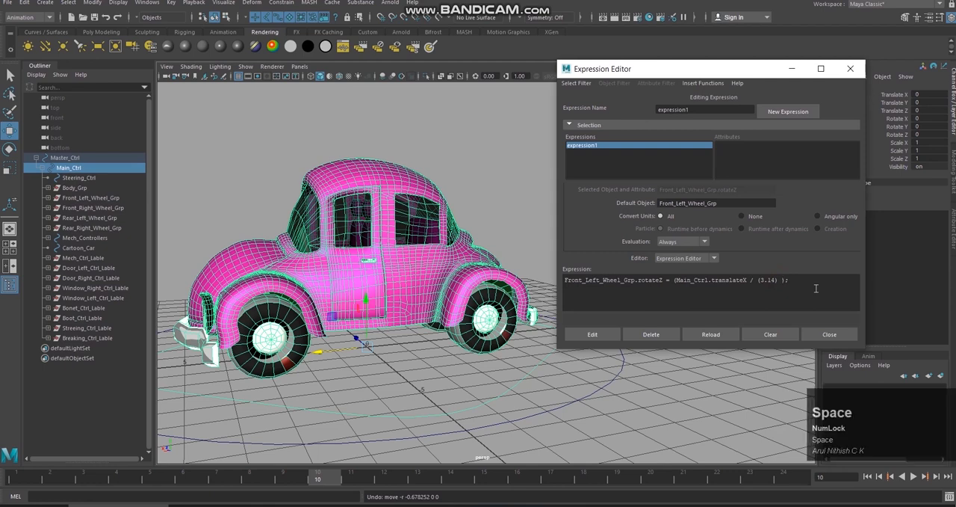
type("*100")
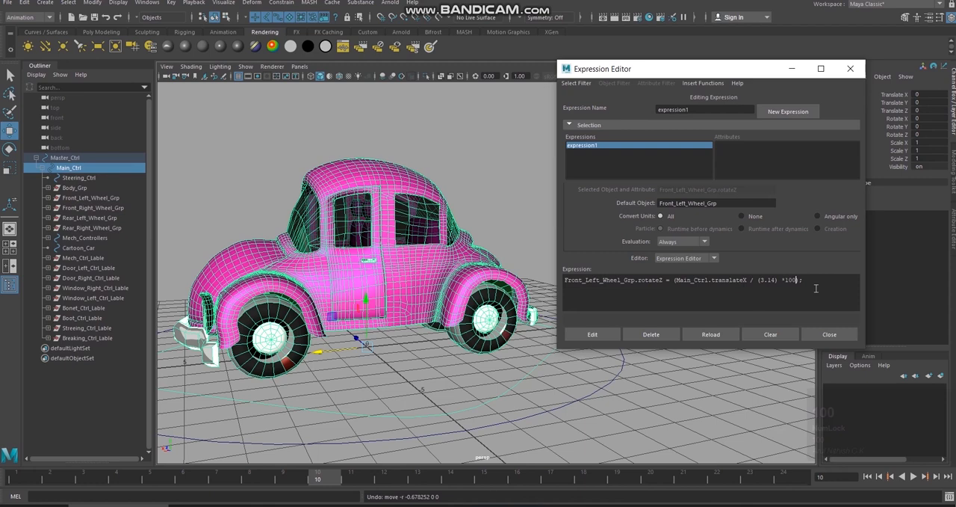
left_click(604, 333)
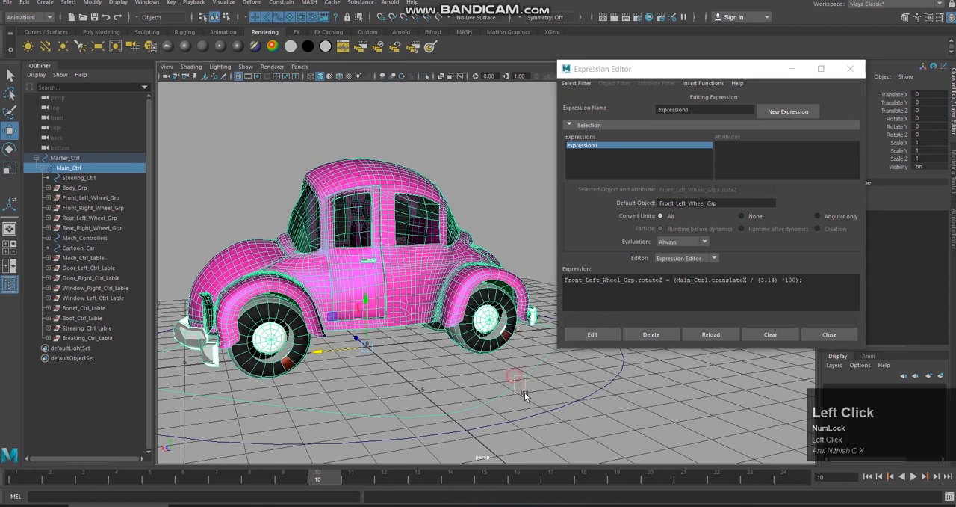
left_click(336, 346)
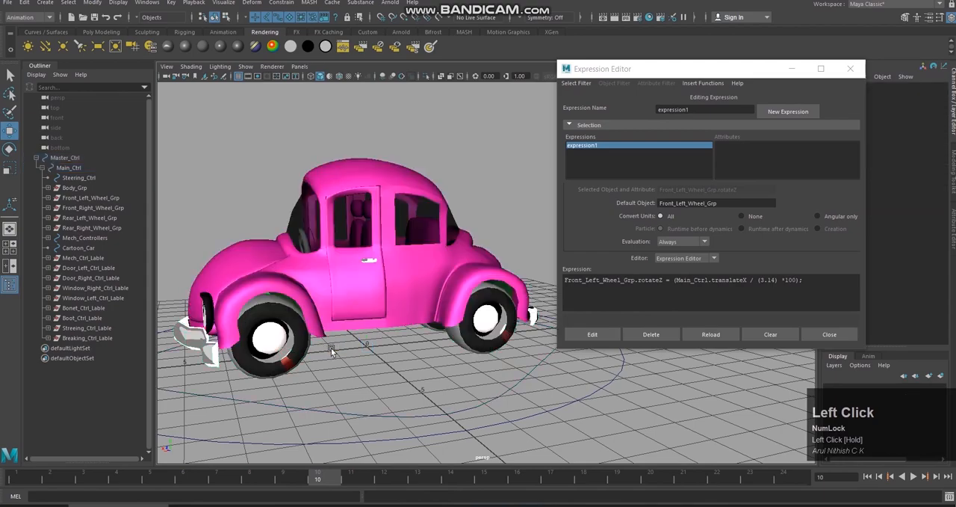
Step: Test the wheel rotation by sliding Main_Ctrl along X twice, undoing each move
left_click(476, 396)
left_click_drag(322, 351, 330, 369)
key("ctrl+z")
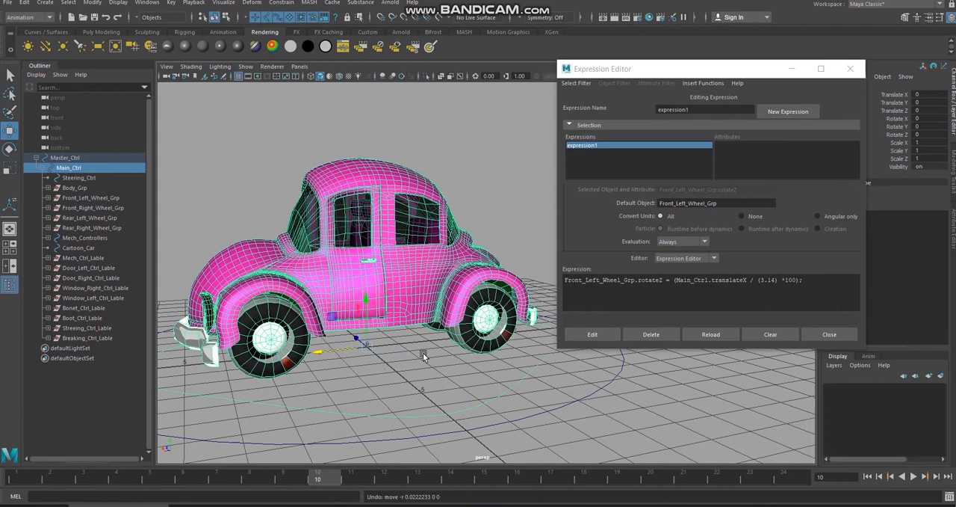
left_click_drag(328, 353, 312, 316)
key("ctrl+z")
Step: Reverse the wheel's rotation direction by appending * -1 after the closing parenthesis of the expression and apply the edit
left_click(798, 276)
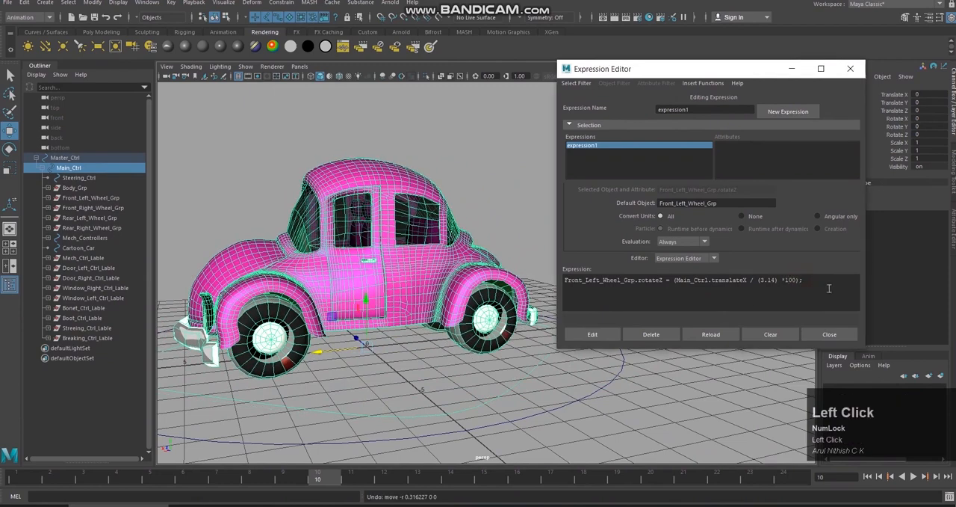
type("*")
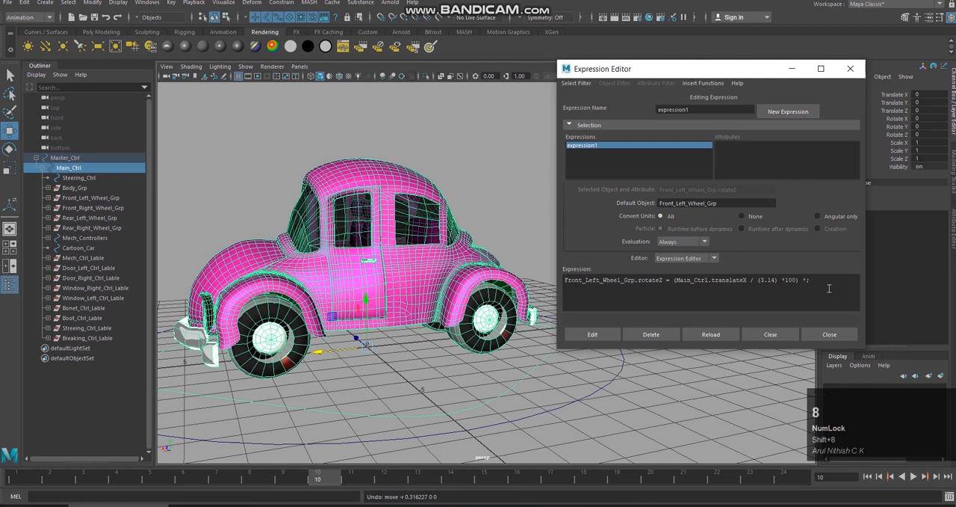
type(" -1")
left_click(611, 337)
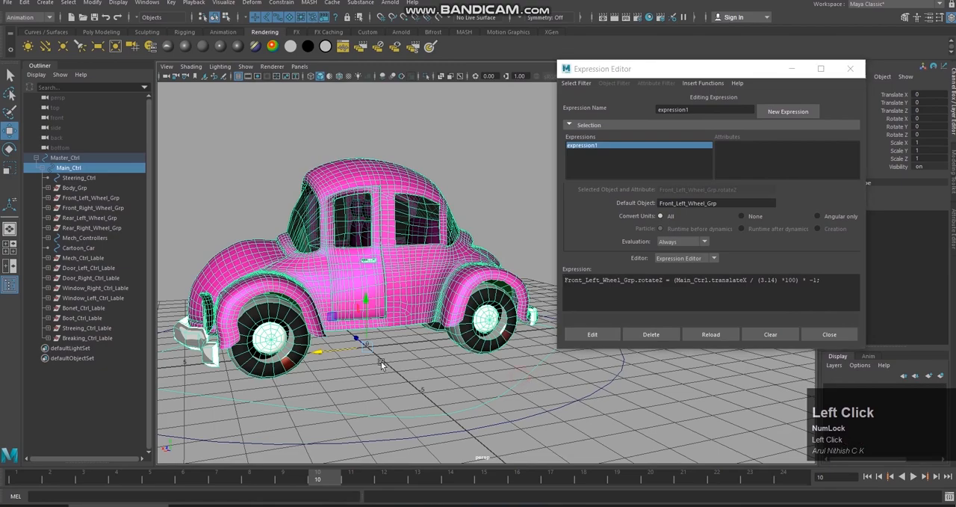
Step: Slide Main_Ctrl back and forth along X and examine the front left wheel's direction and speed up close
left_click_drag(333, 352, 351, 367)
scroll(366, 347, "up", 3)
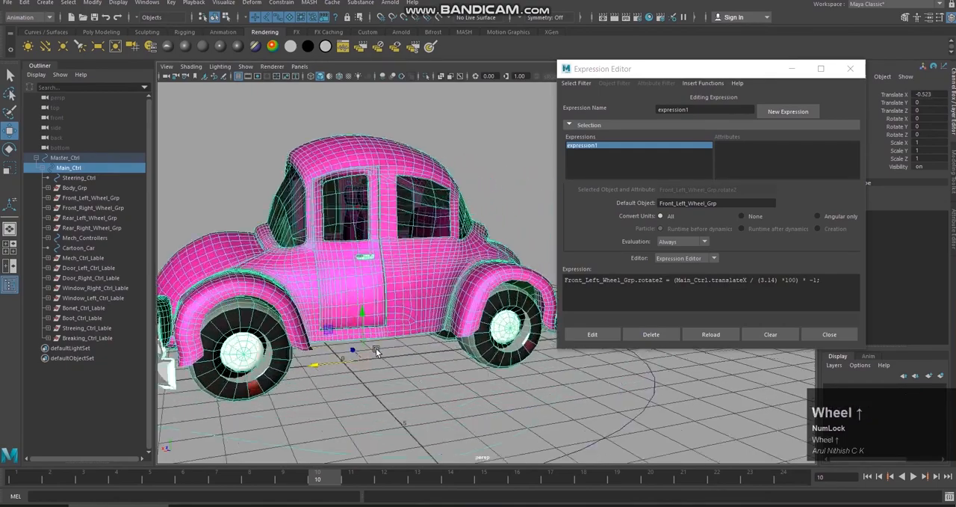
middle_click_drag(375, 339, 439, 292, "alt")
left_click_drag(437, 329, 429, 325, "alt")
middle_click_drag(430, 325, 432, 332, "alt")
right_click_drag(432, 333, 489, 359, "alt")
mouse_move(489, 358)
left_mouse_down("alt")
mouse_move(485, 351)
mouse_move(484, 361)
left_mouse_up("alt")
middle_click_drag(484, 361, 521, 336, "alt")
left_click_drag(443, 324, 381, 321)
Step: Try a multiplier of 300 in the wheel expression, and undo the edit along with the last Main_Ctrl move
left_click(788, 280)
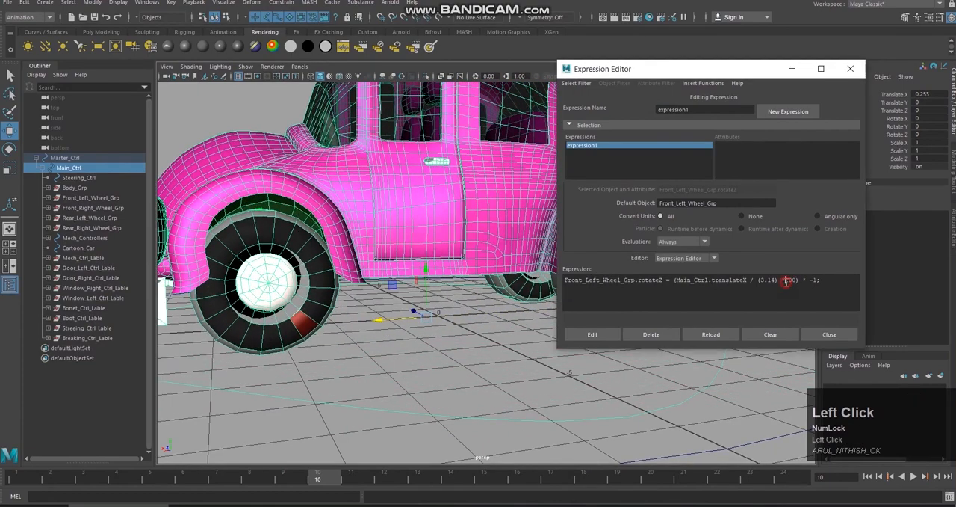
type("3")
left_click(593, 334)
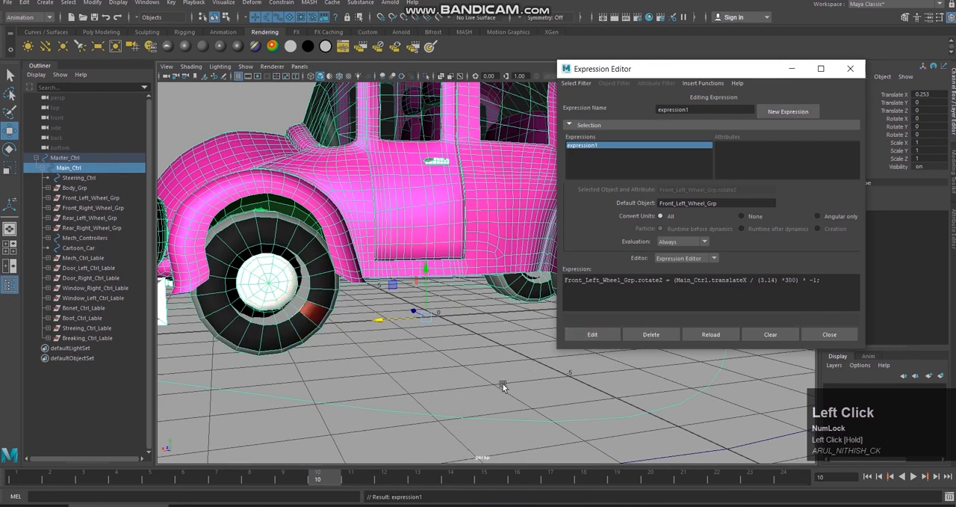
left_click(515, 352)
key("ctrl+z")
key("ctrl+z")
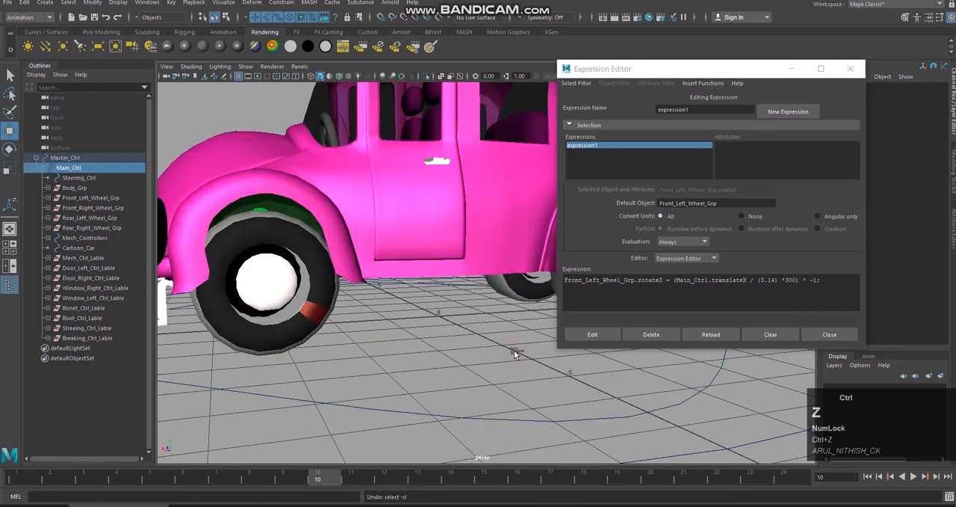
key("ctrl+z")
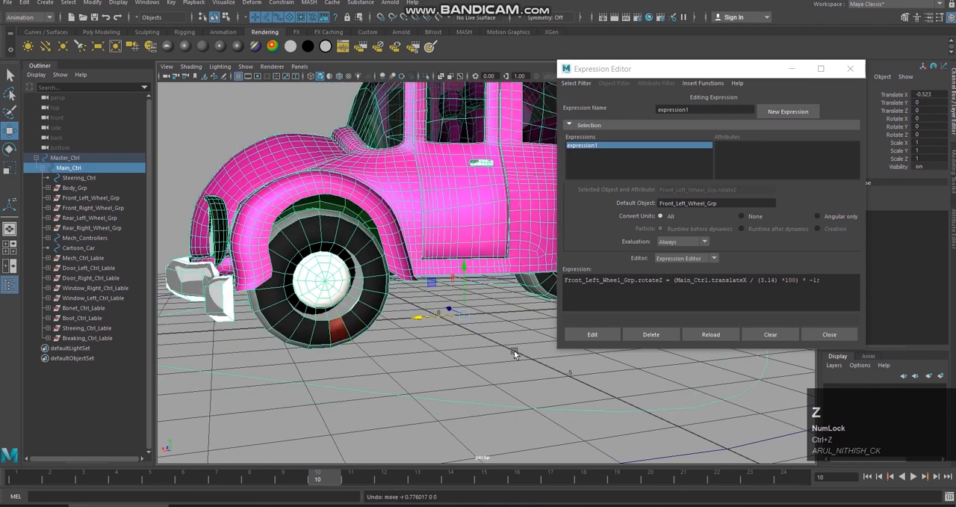
Step: Reset Main_Ctrl's Translate X to 0, and set the wheel expression's multiplier to 300 and apply it
left_click(930, 94)
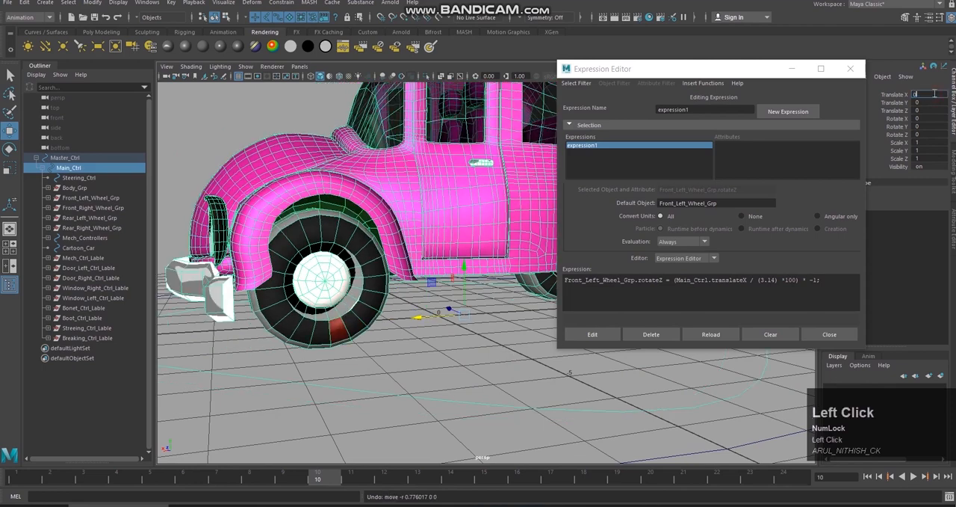
key("Return")
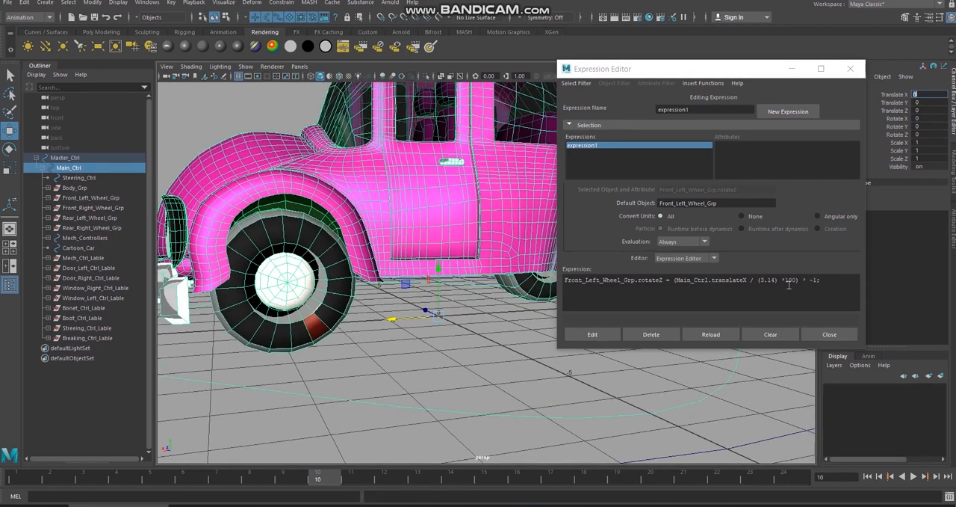
left_click_drag(820, 280, 787, 282)
left_click(786, 280)
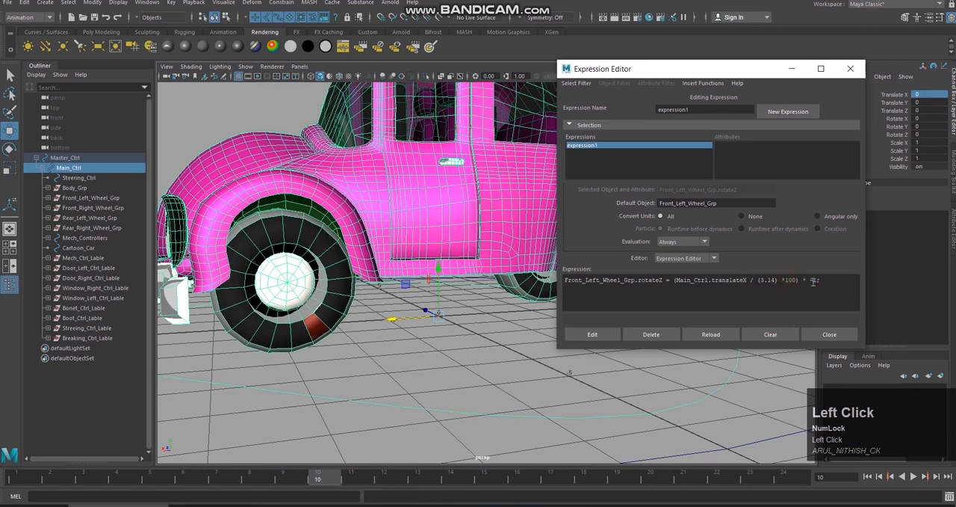
type("3")
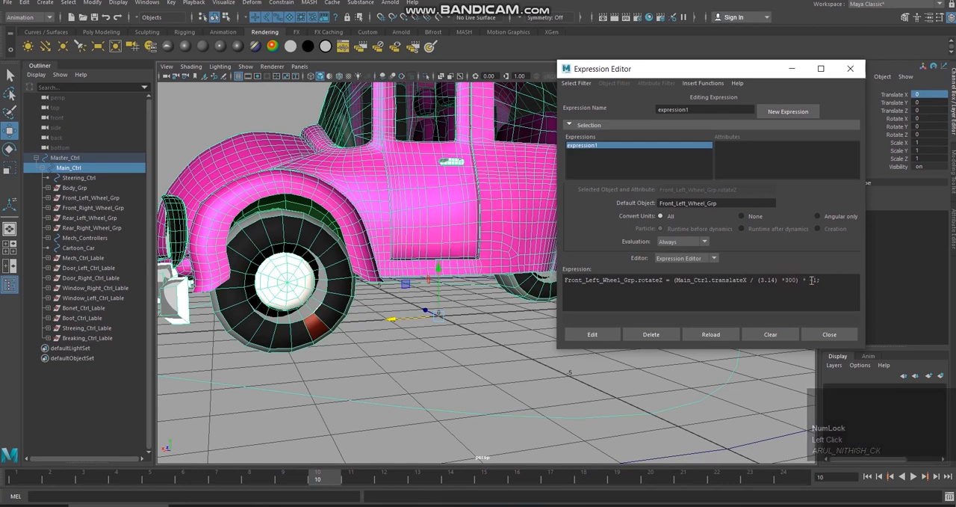
left_click(605, 335)
Step: Test the faster wheel rotation by sliding Main_Ctrl along X while viewing the whole car from the side
left_click(475, 363)
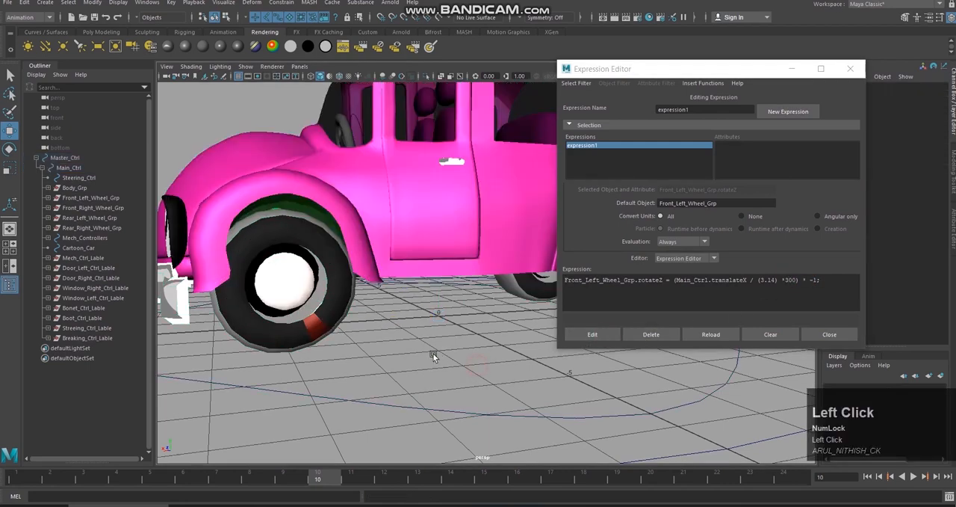
left_click(428, 416)
scroll(419, 352, "down", 3)
left_click_drag(423, 316, 346, 336)
scroll(510, 320, "down", 4)
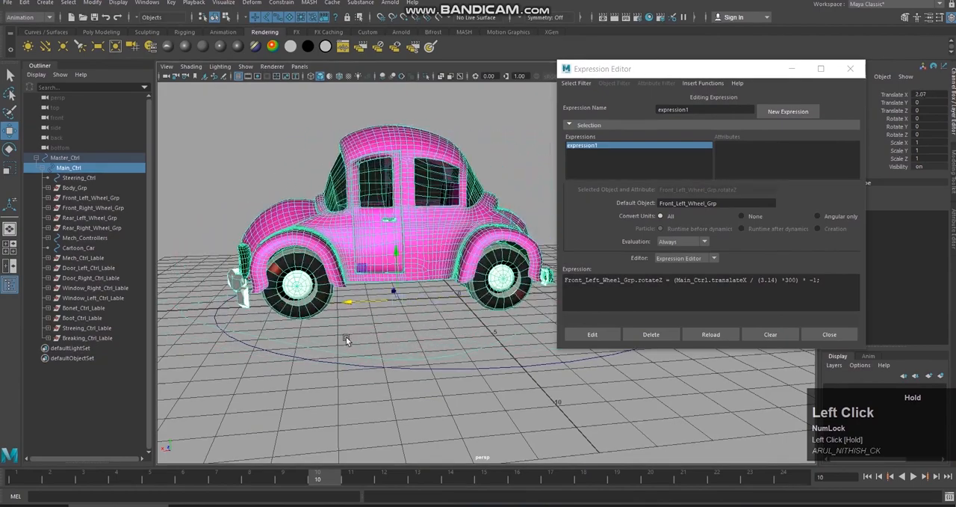
key("ctrl+z")
scroll(500, 311, "up", 2)
middle_click_drag(513, 305, 439, 313, "alt")
left_click_drag(441, 315, 470, 324, "alt")
Step: Return Main_Ctrl's Translate X to 0 and reapply the front left wheel expression
left_click(930, 94)
type("0")
key("Return")
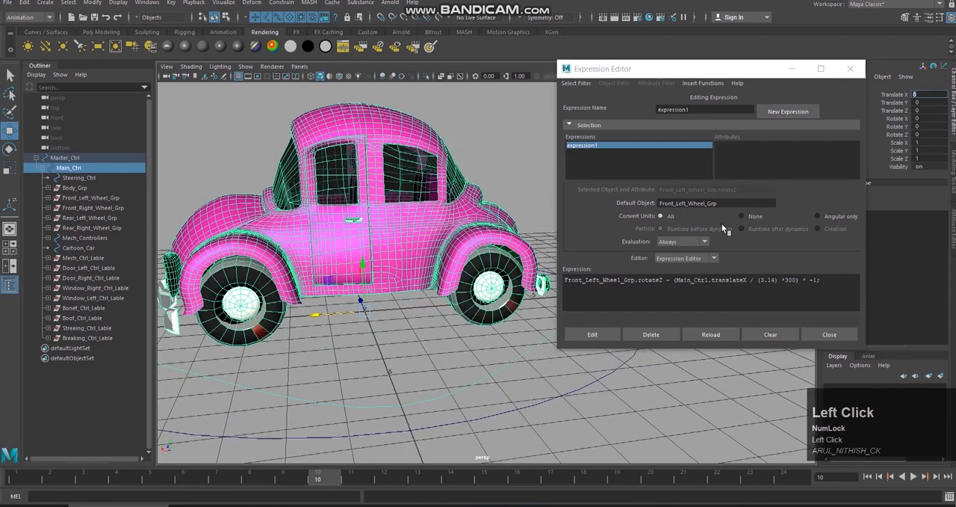
left_click(607, 336)
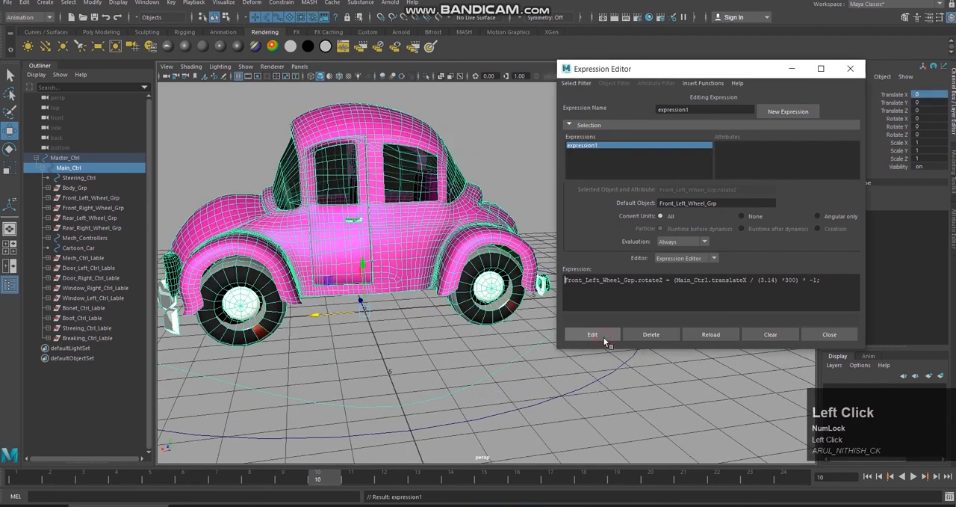
Step: Copy the complete Front_Left_Wheel_Grp expression text and clear the scene selection
triple_click(707, 280)
key("ctrl+c")
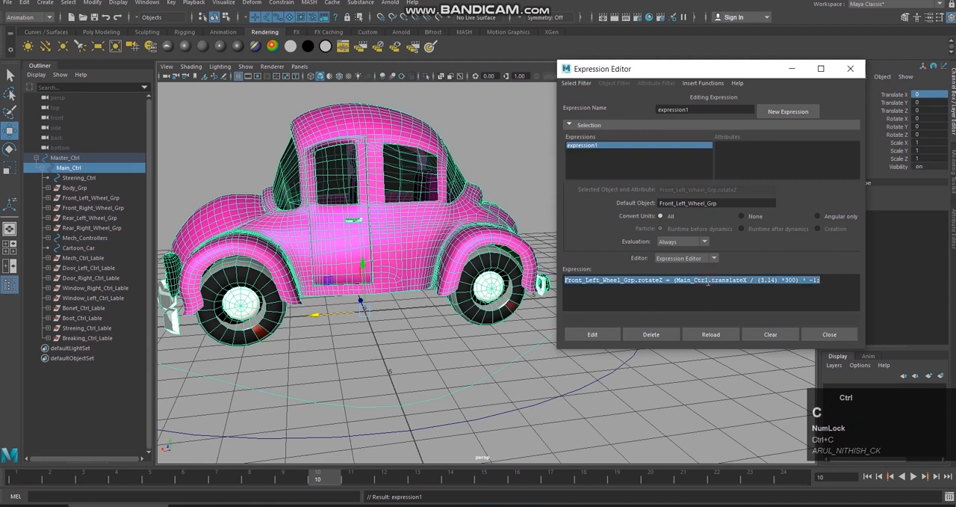
left_click(700, 291)
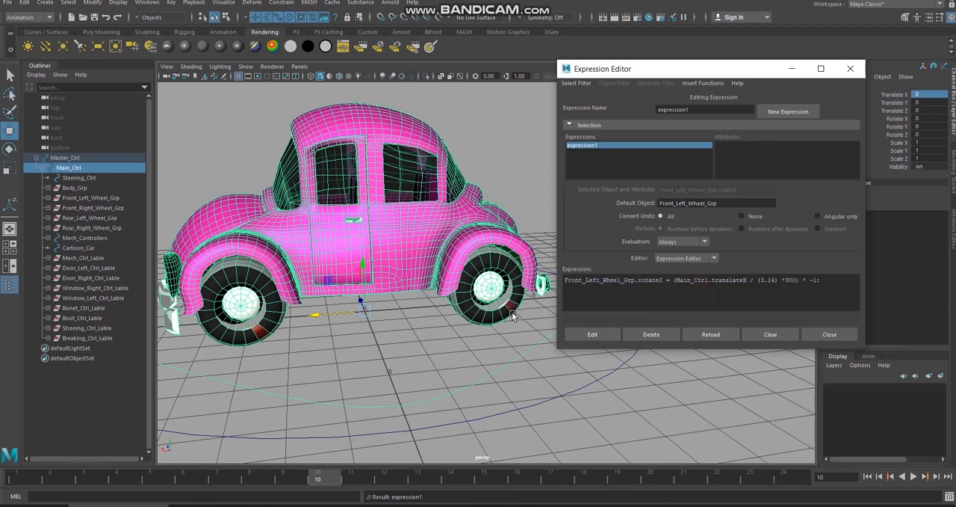
left_click(386, 361)
Step: Select Front_Right_Wheel_Grp, filter the Expression Editor by object/attribute name and choose its rotateZ attribute
left_click(105, 198)
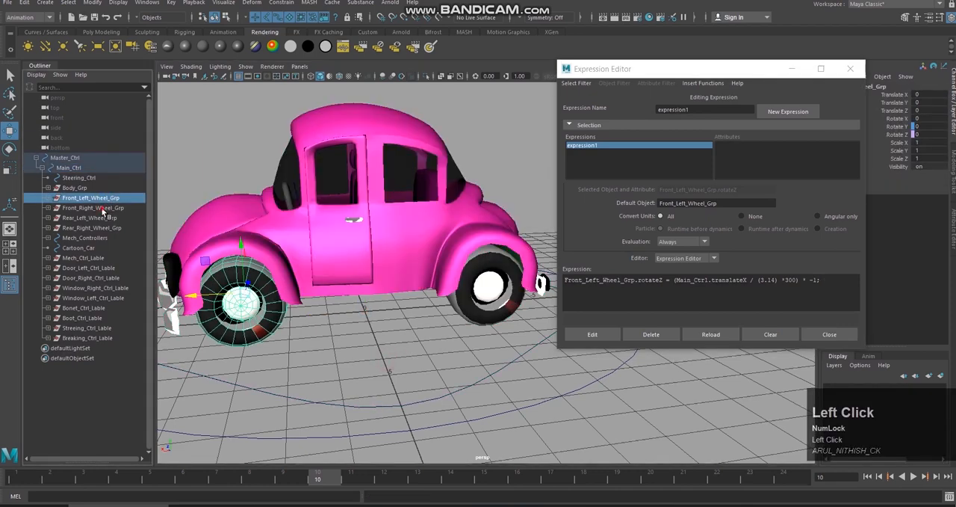
left_click(102, 208)
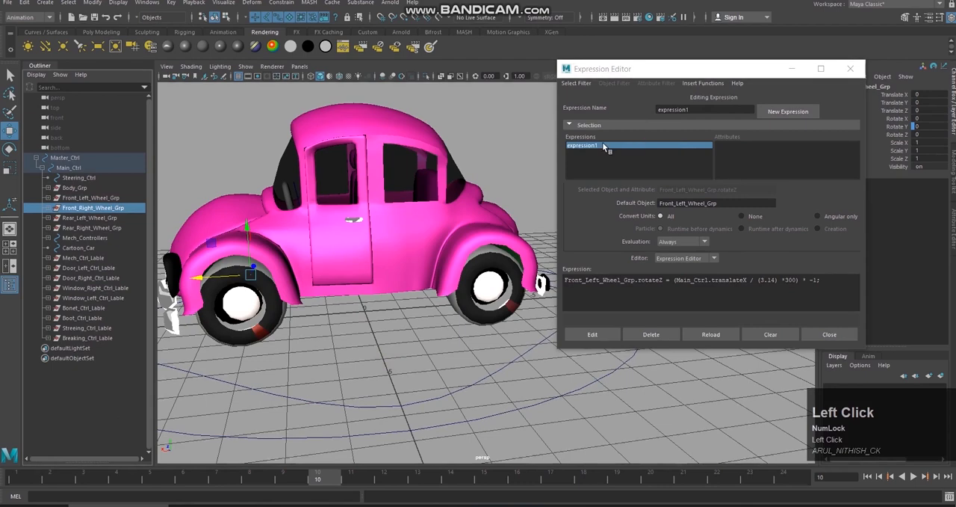
left_click(576, 83)
left_click(590, 103)
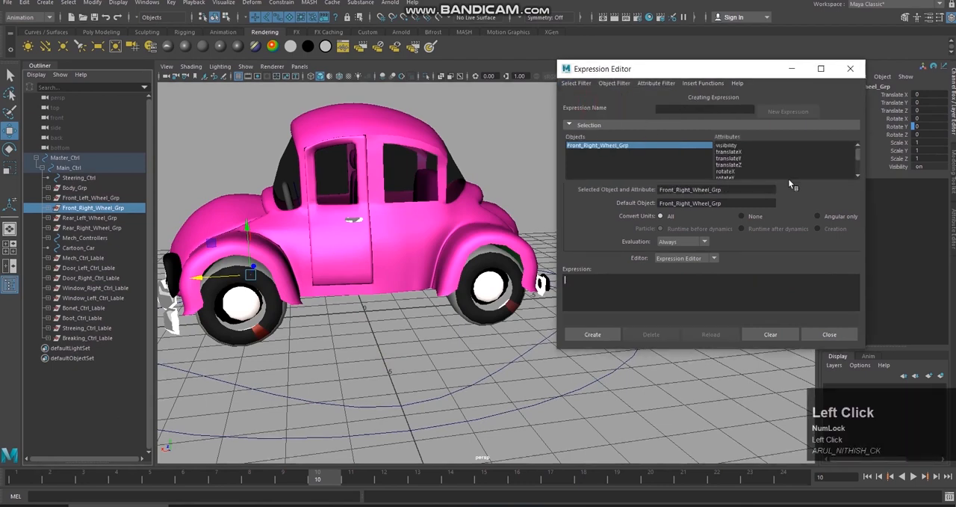
scroll(779, 162, "down", 1)
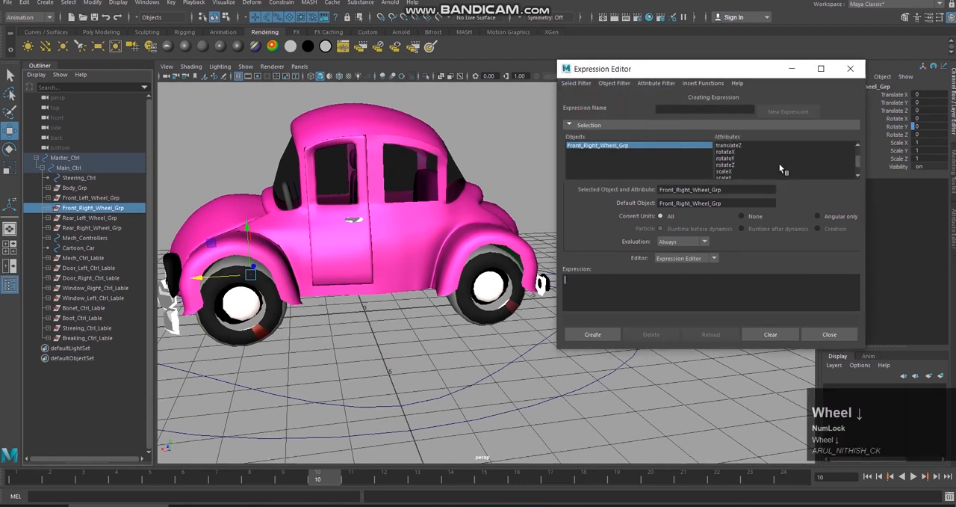
left_click(738, 165)
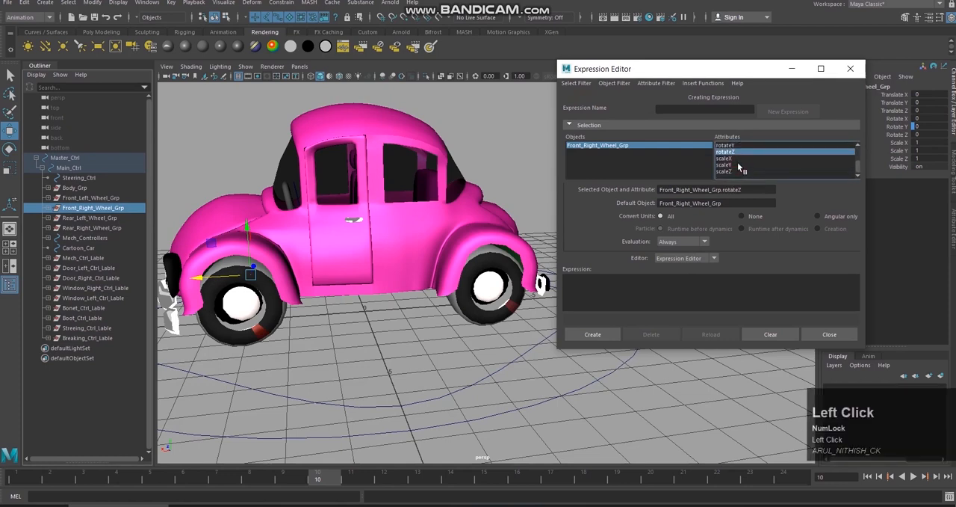
Step: Paste the copied expression, replace Left with Right so it drives Front_Right_Wheel_Grp.rotateZ, and create it
left_click(707, 277)
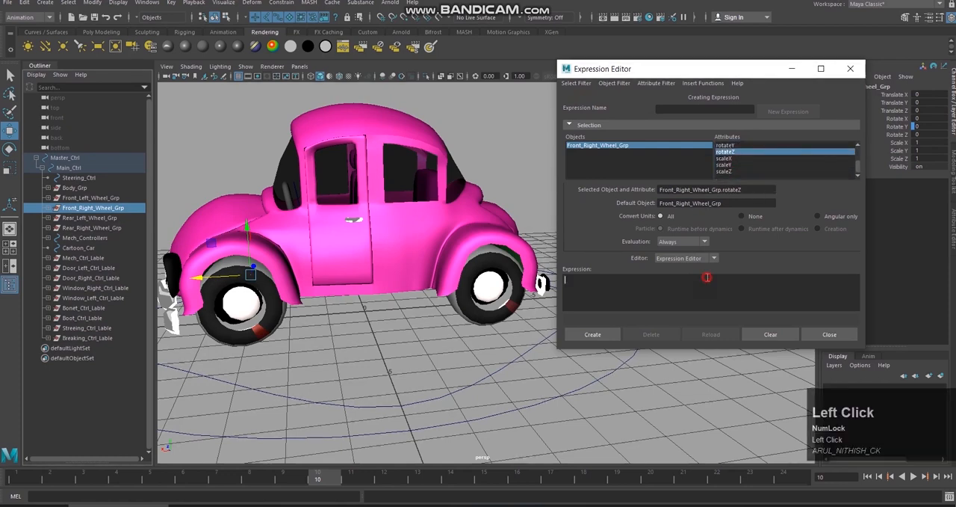
key("ctrl+v")
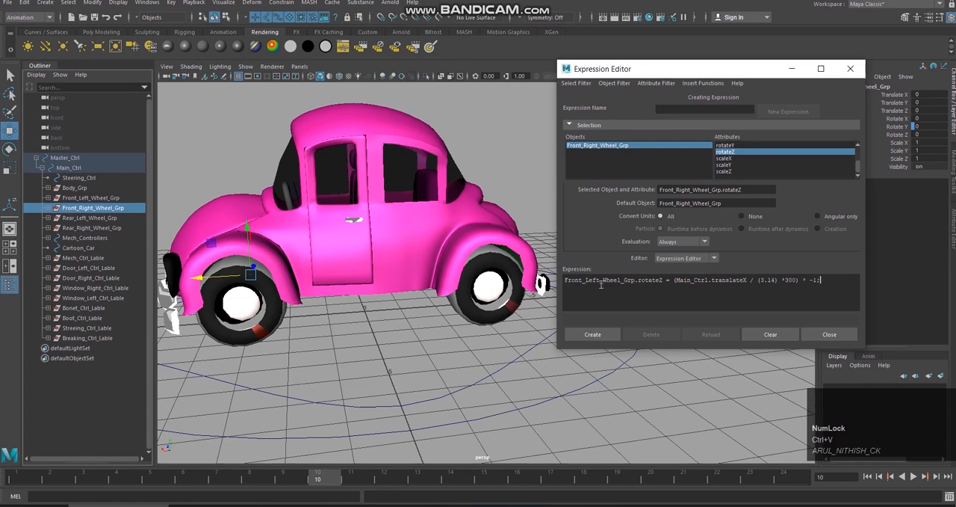
left_click_drag(601, 282, 595, 281)
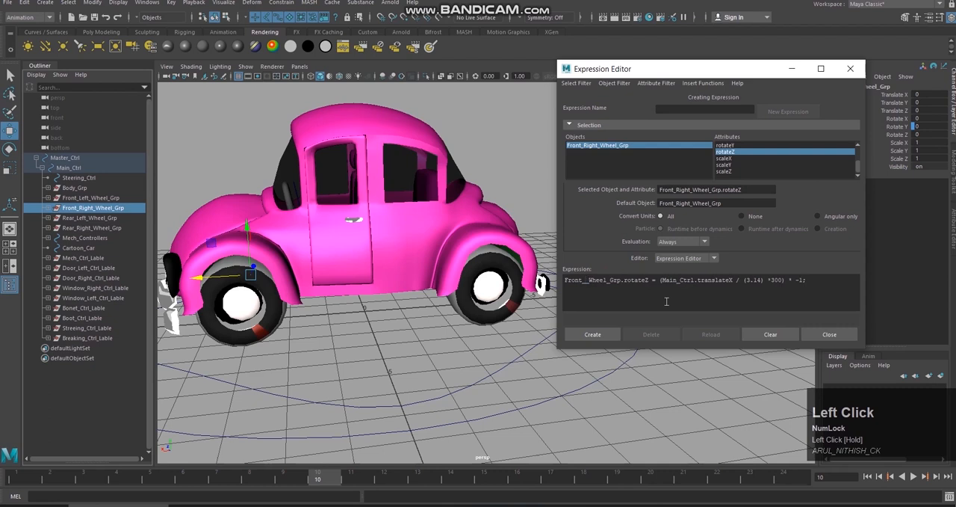
type("Right")
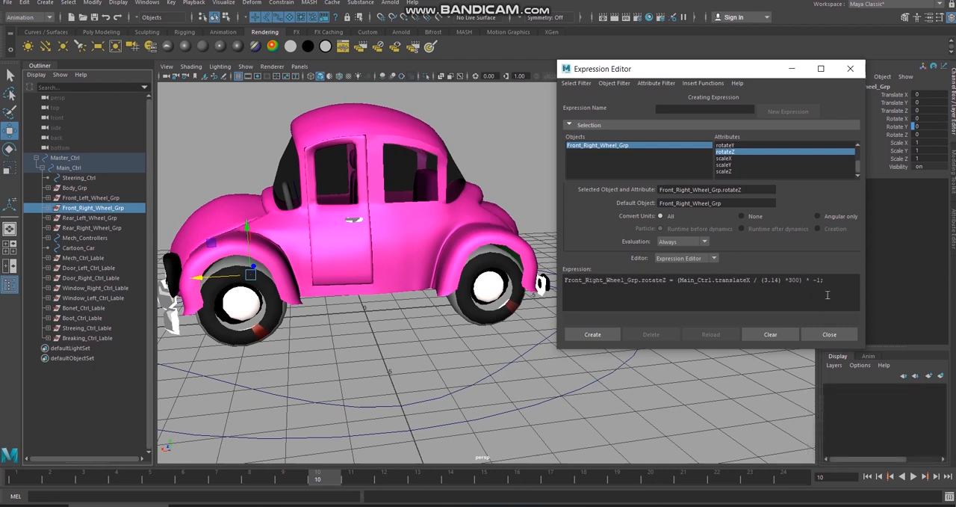
left_click(604, 334)
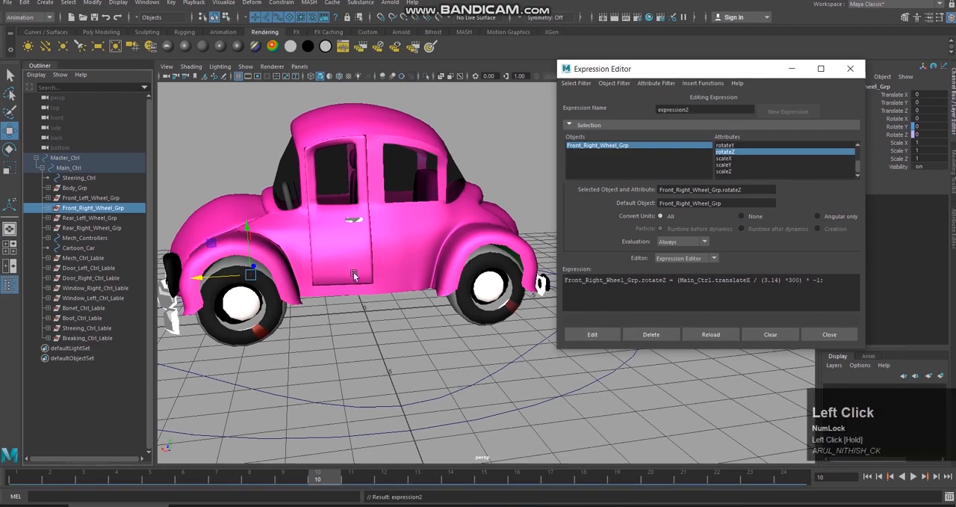
Step: Test the front right wheel from the car's other side by sliding Main_Ctrl along X, and undo the move
scroll(353, 294, "down", 2)
left_click_drag(353, 294, 515, 299, "alt")
middle_click_drag(516, 298, 342, 260, "alt")
left_click_drag(341, 259, 416, 272, "alt")
middle_click_drag(416, 272, 335, 236, "alt")
left_click(434, 327)
left_click_drag(435, 327, 469, 317, "alt")
middle_click_drag(469, 317, 427, 281, "alt")
left_click_drag(427, 282, 433, 244, "alt")
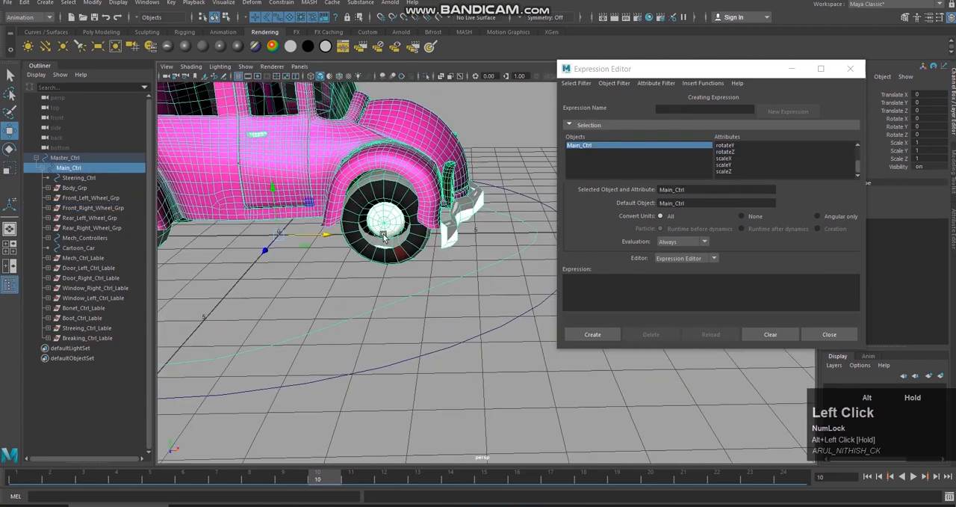
left_click_drag(330, 235, 377, 256)
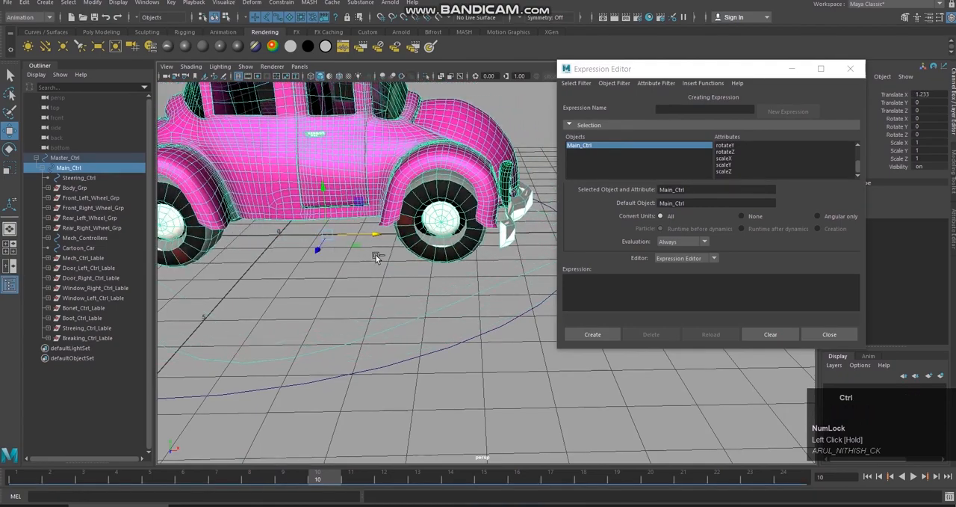
key("ctrl+z")
Step: Select Rear_Left_Wheel_Grp and choose its rotateZ attribute for a new expression
left_click_drag(465, 252, 292, 260, "alt")
middle_click_drag(451, 202, 413, 302, "alt")
scroll(412, 302, "up", 1, "alt")
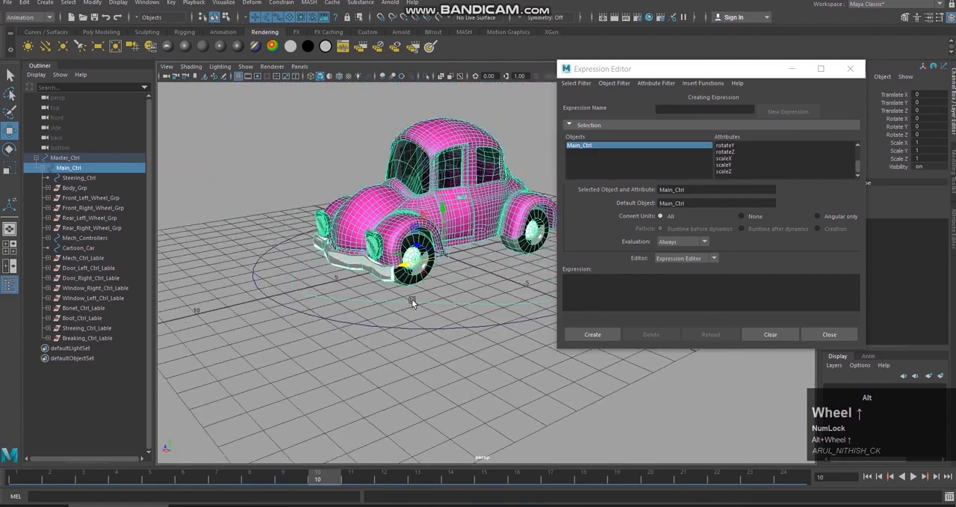
left_click_drag(413, 302, 447, 280, "alt")
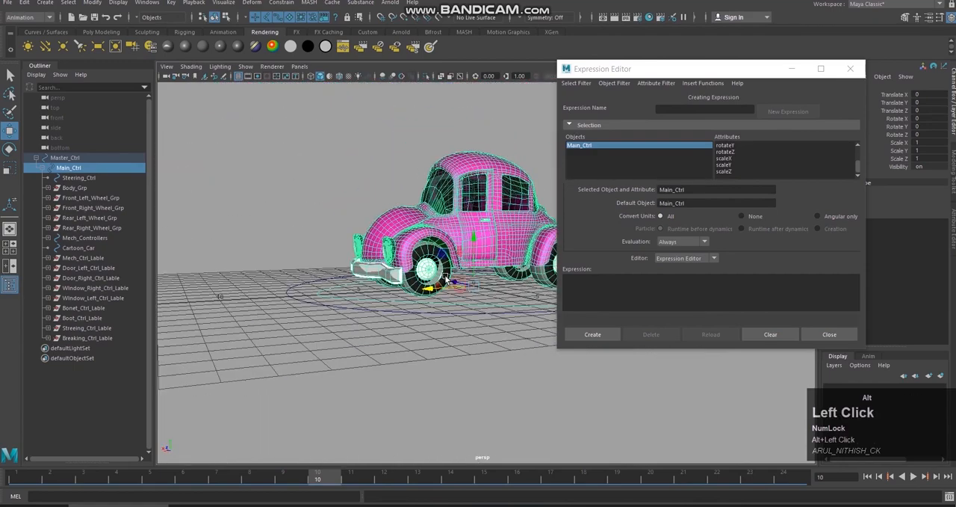
left_click(103, 218)
middle_click_drag(404, 187, 303, 192, "alt")
left_click_drag(472, 212, 426, 207, "alt")
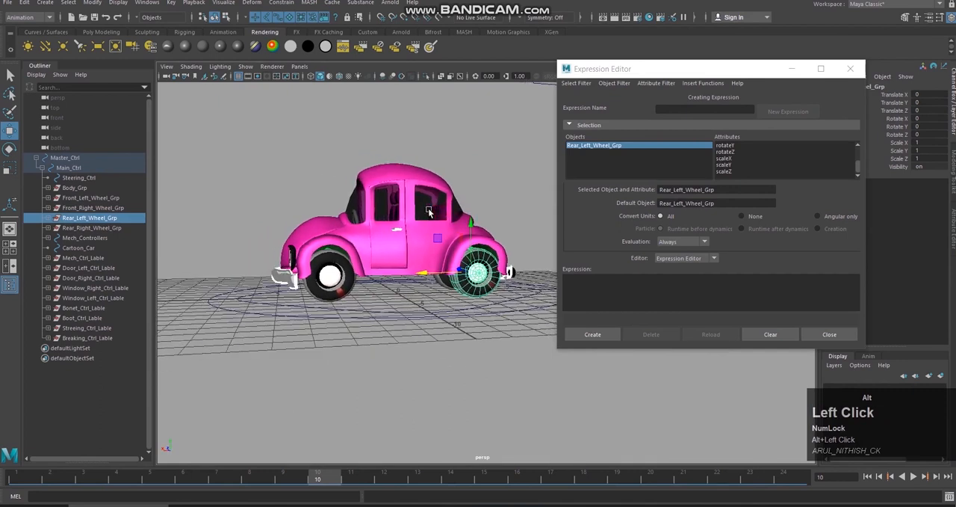
left_click(730, 152)
scroll(764, 173, "up", 1)
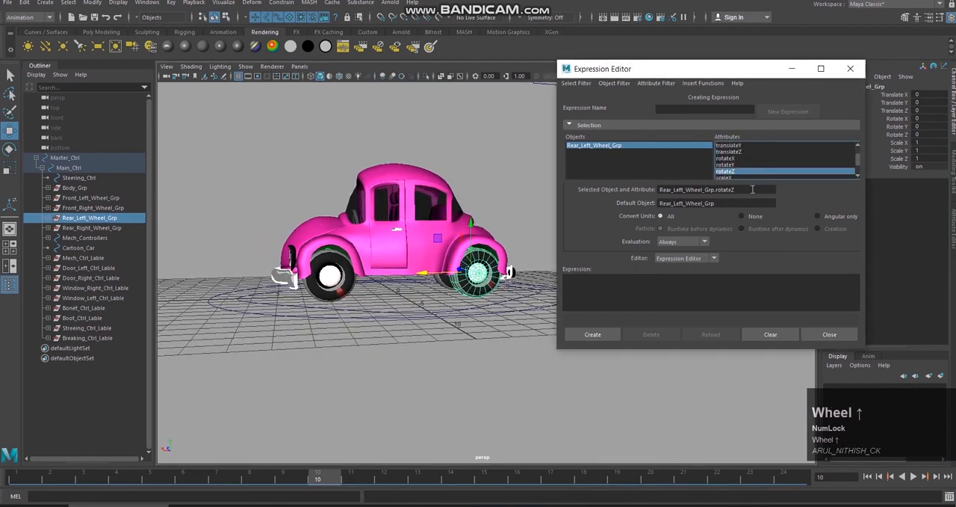
Step: Paste the copied expression, replace its target with Rear_Left_Wheel_Grp.rotateZ, and create it for the rear left wheel
left_click(711, 290)
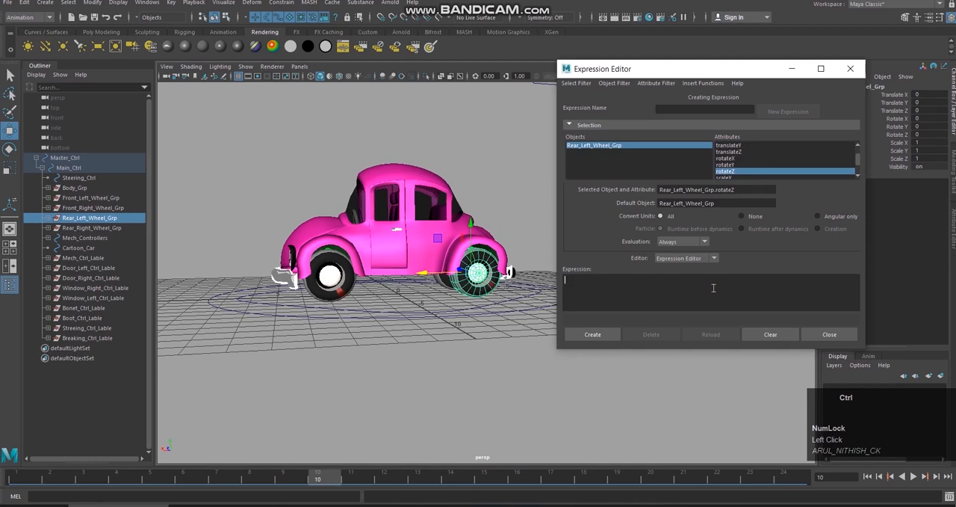
key("ctrl+v")
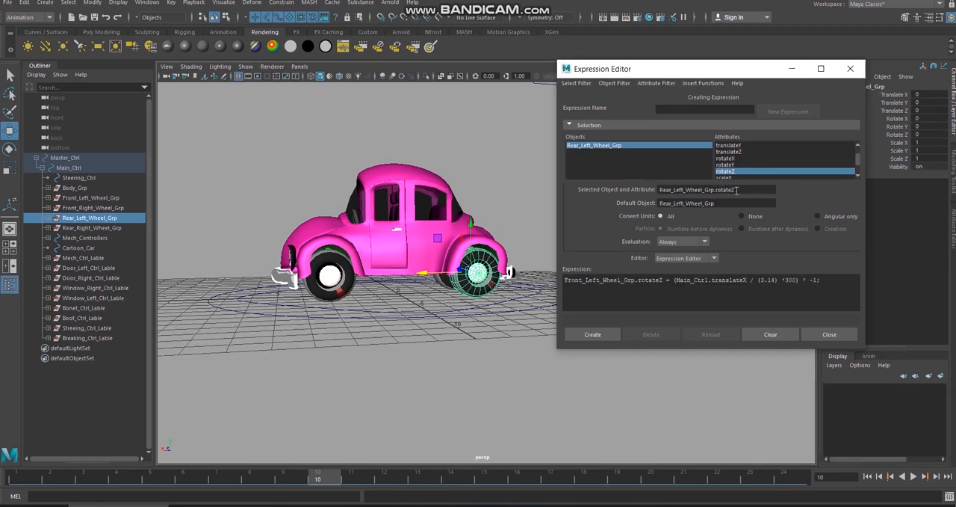
left_click_drag(737, 190, 675, 192)
key("ctrl+c")
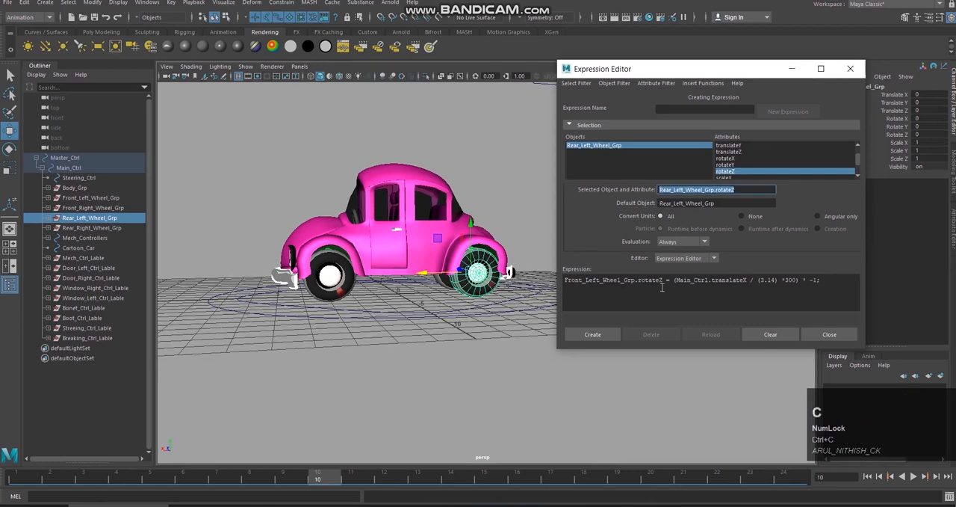
left_click_drag(662, 279, 564, 279)
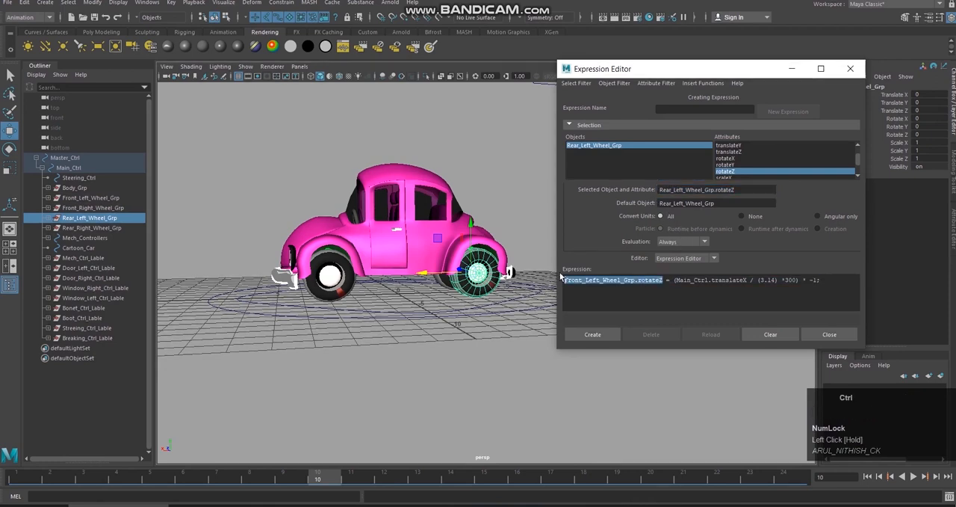
key("ctrl+v")
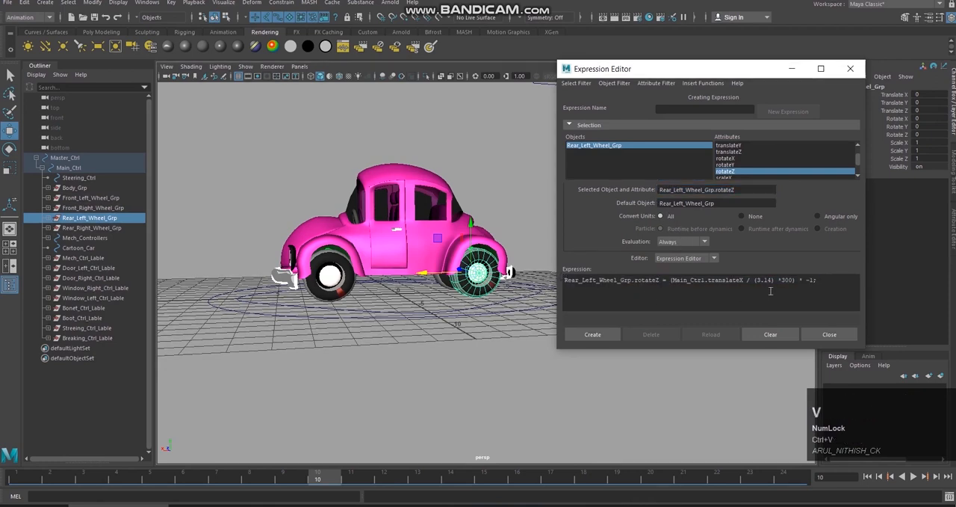
left_click(607, 334)
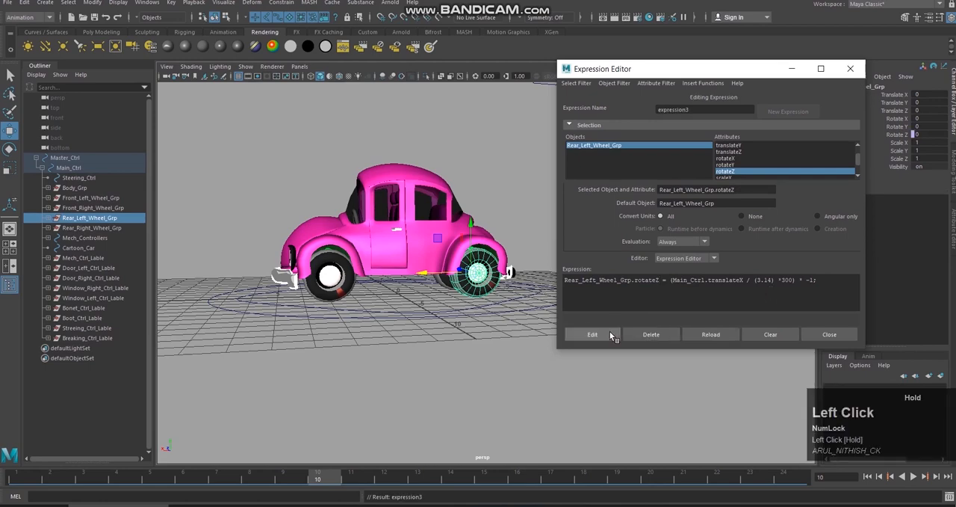
Step: Select Rear_Right_Wheel_Grp as the object for the last wheel expression
left_click_drag(491, 283, 498, 283, "alt")
middle_click_drag(498, 282, 442, 290, "alt")
left_click_drag(442, 290, 348, 278, "alt")
mouse_move(348, 278)
middle_mouse_down("alt")
mouse_move(342, 263)
mouse_move(257, 274)
middle_mouse_up("alt")
middle_click_drag(478, 283, 403, 286, "alt")
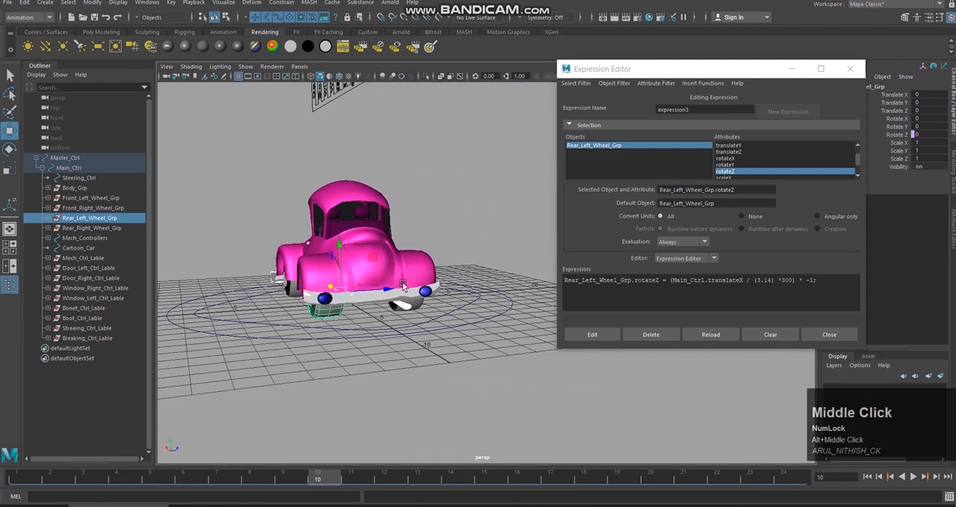
left_click(98, 227)
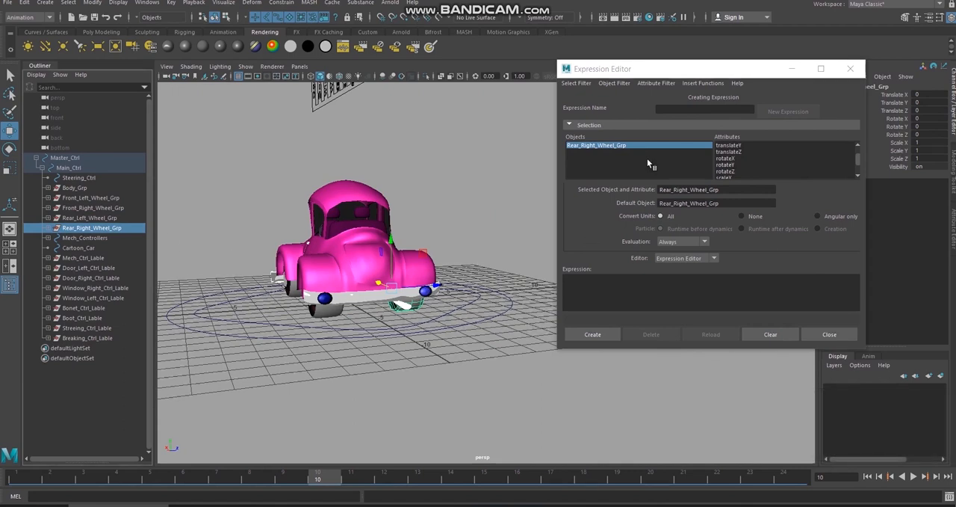
Step: Filter the Expression Editor by expression name and copy the full text of expression3
left_click(576, 83)
left_click(607, 99)
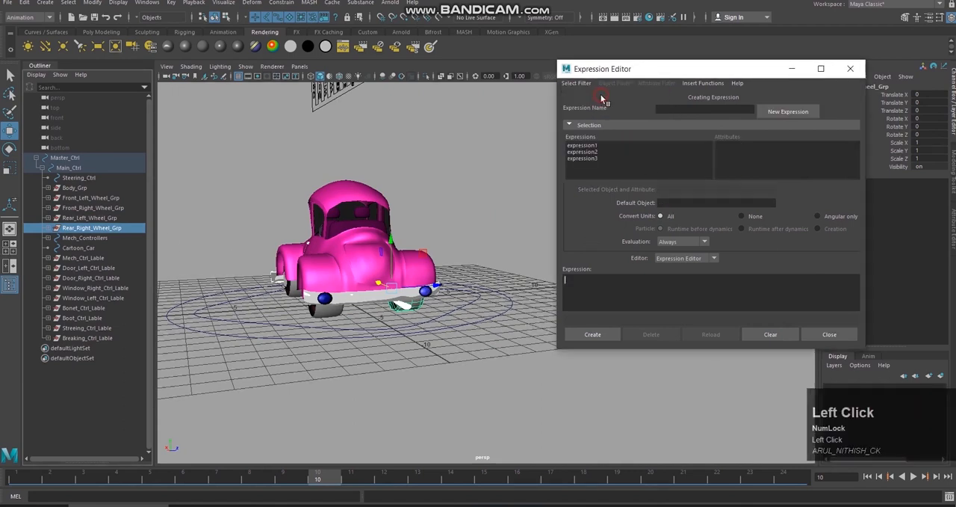
left_click(607, 158)
left_click(710, 284)
key("ctrl+a")
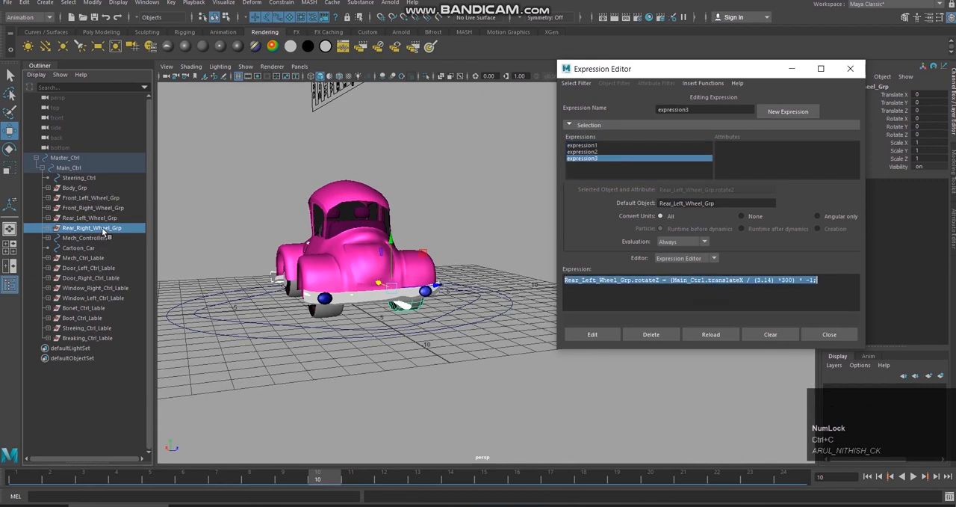
Step: Filter the Expression Editor by object/attribute name and choose the rotateZ attribute of Rear_Right_Wheel_Grp
left_click(576, 83)
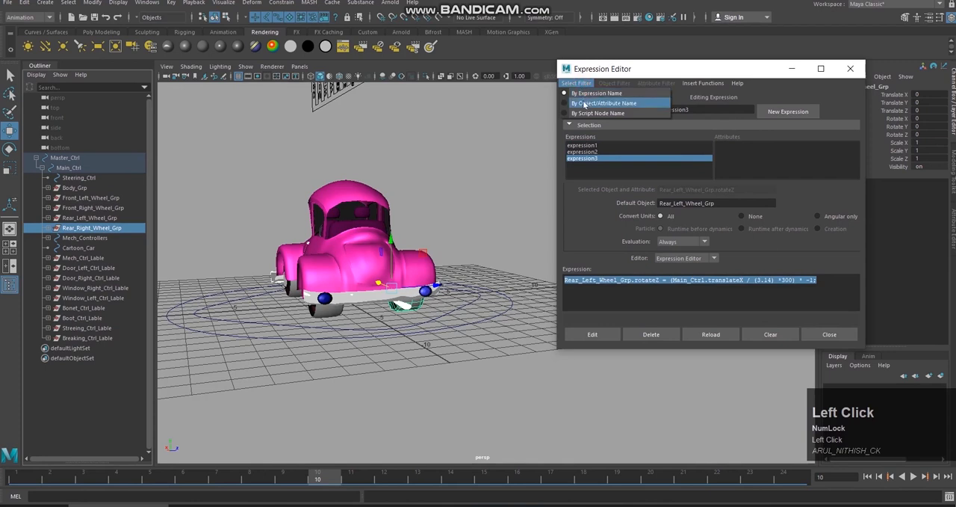
left_click(585, 104)
scroll(773, 174, "down", 2)
left_click(726, 163)
Step: Paste the copied expression, replace Left with Right so it drives Rear_Right_Wheel_Grp.rotateZ, and create it
left_click(696, 281)
key("ctrl+v")
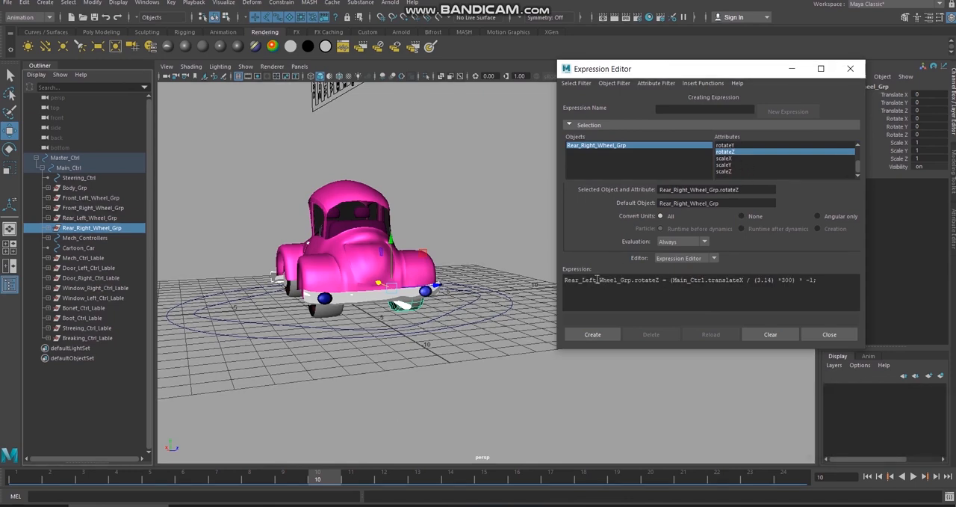
left_click_drag(598, 279, 584, 281)
type("Right")
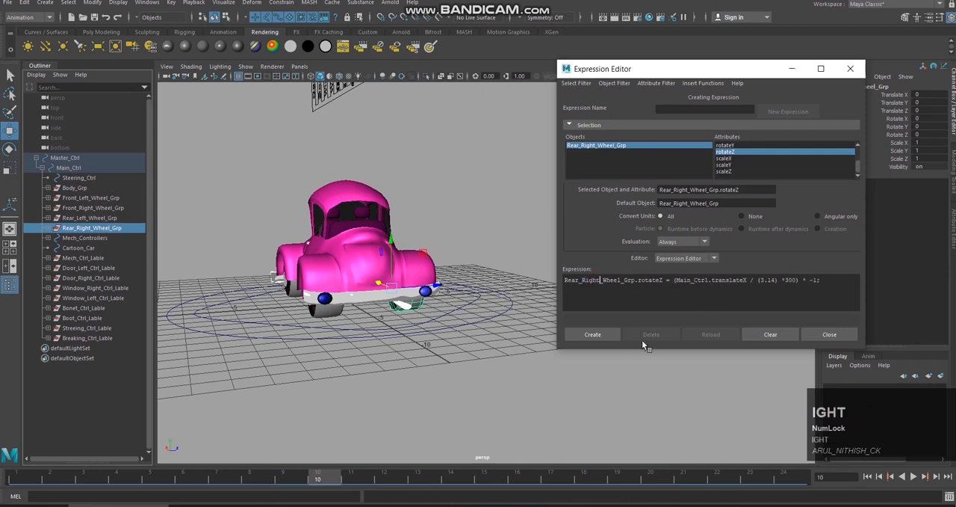
left_click(596, 334)
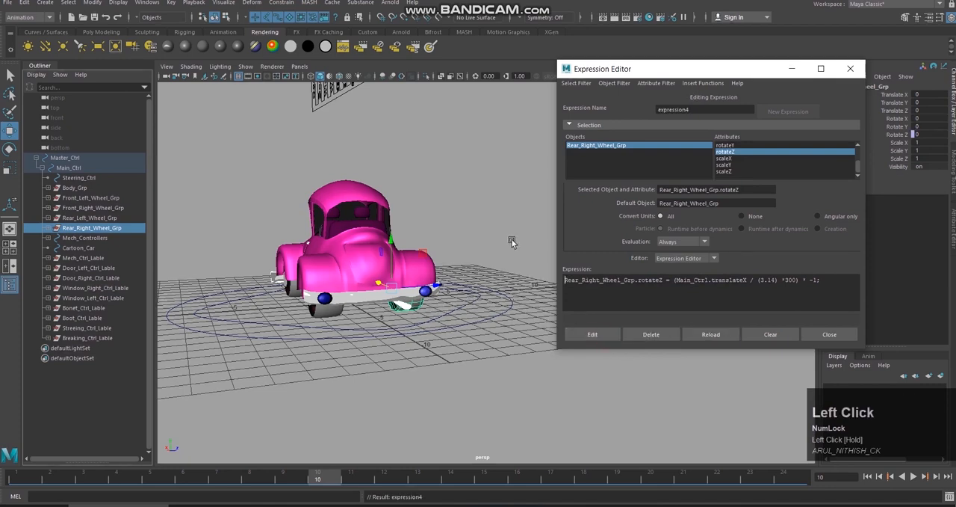
Step: List the expressions by expression name and review expression1 to expression4 one by one
left_click(577, 83)
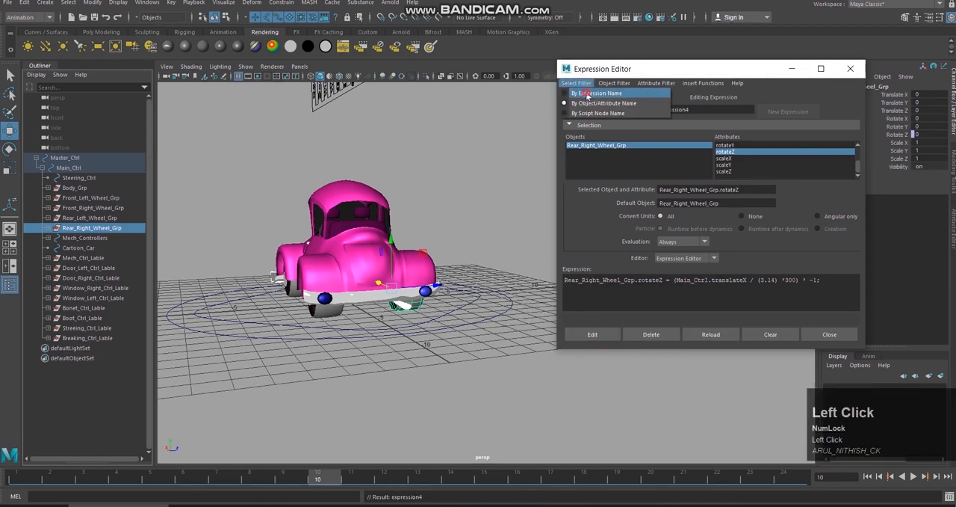
left_click(597, 92)
left_click(597, 145)
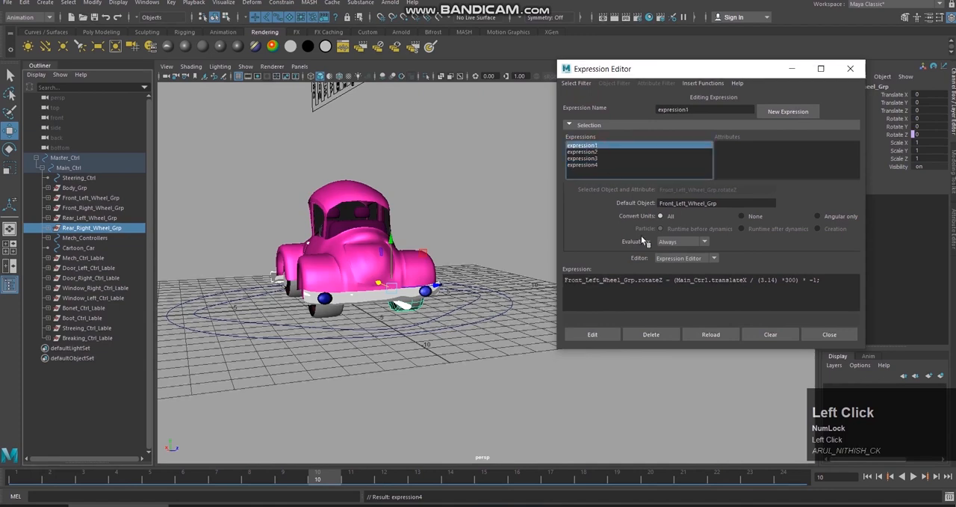
left_click(586, 152)
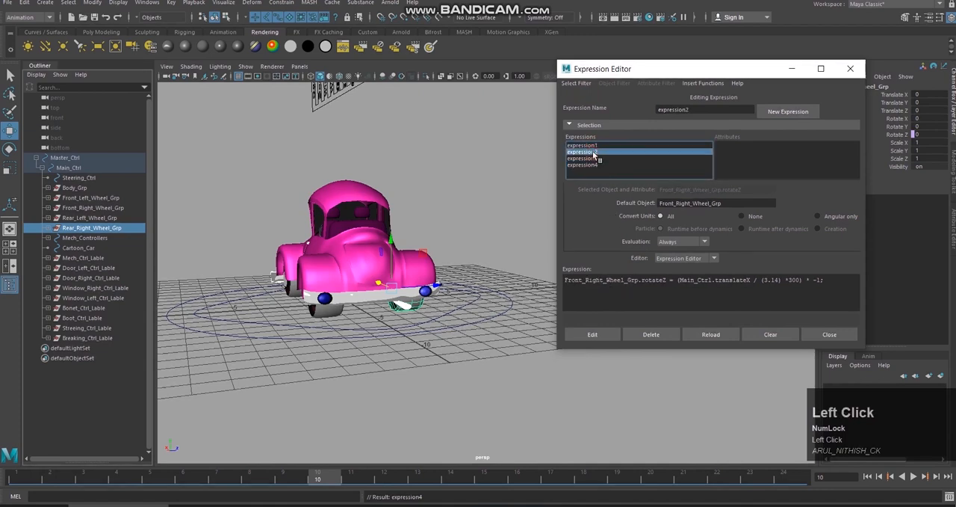
left_click(591, 158)
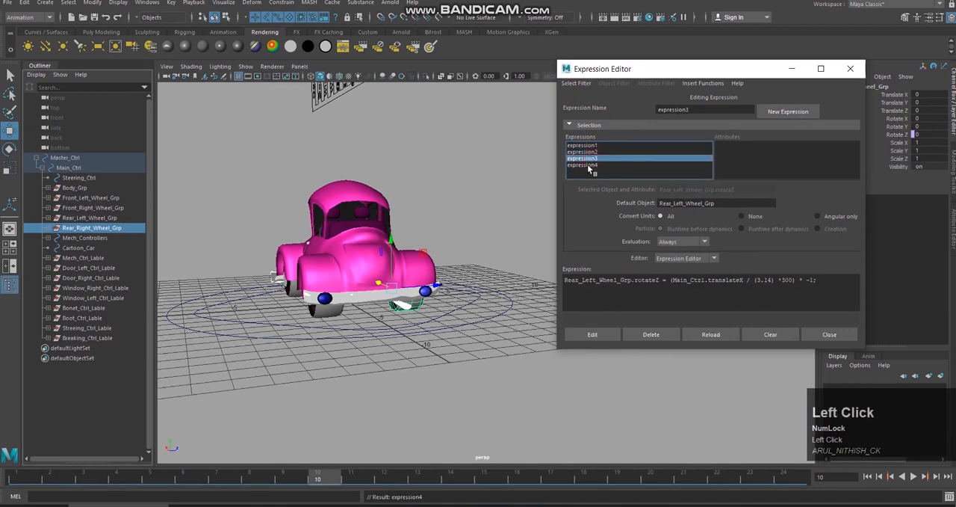
left_click(588, 165)
Step: Rename expression1 as Front_Left_Wheel, reusing the wheel name from its expression text, and commit the new name
left_click(601, 145)
left_click_drag(623, 281, 562, 287)
left_click(607, 288)
left_click_drag(620, 281, 564, 281)
key("ctrl+x")
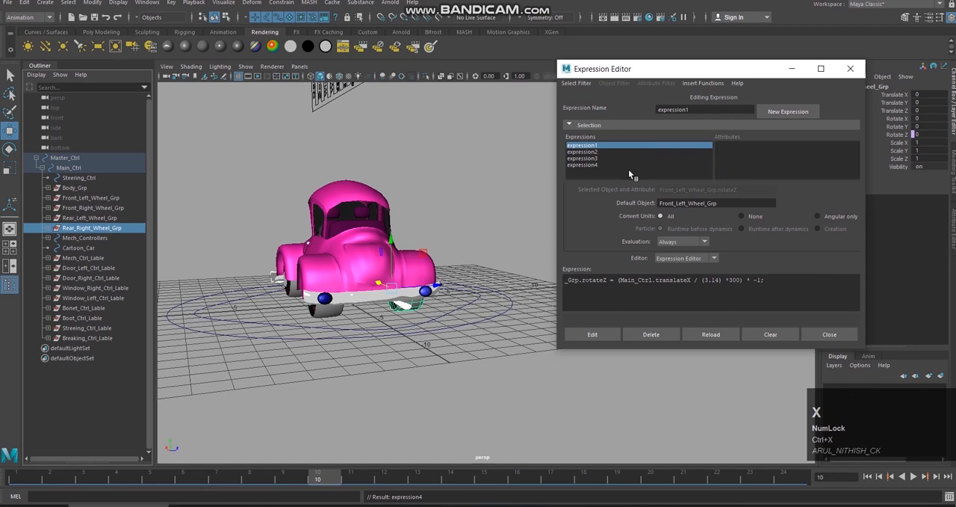
key("ctrl+z")
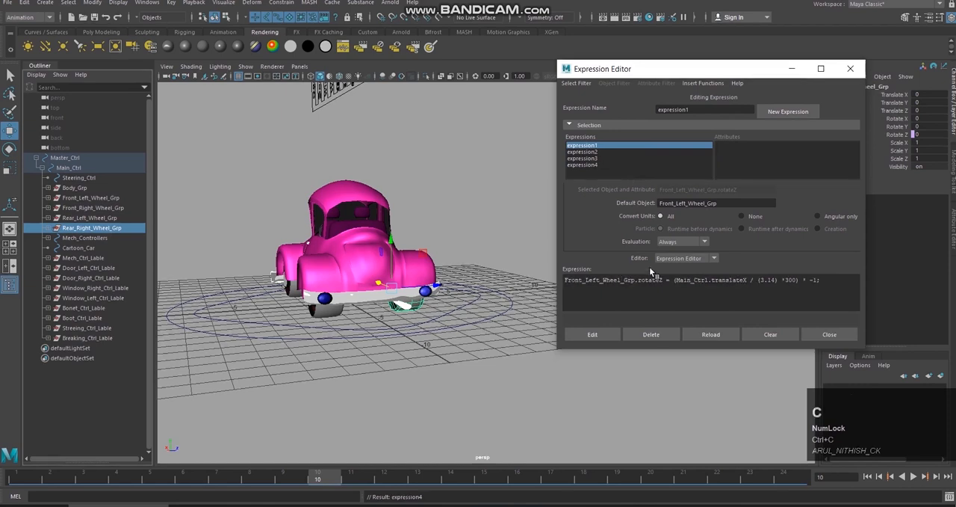
left_click(593, 334)
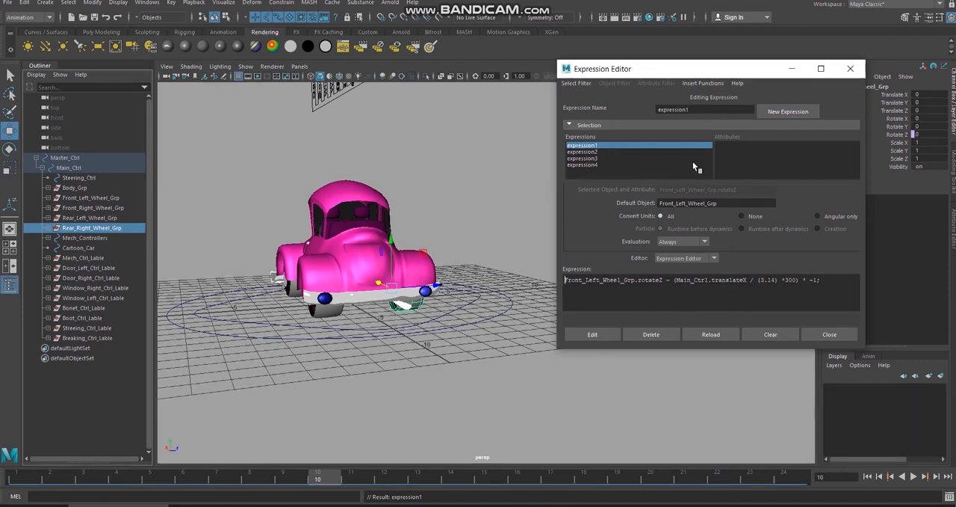
left_click_drag(713, 109, 644, 110)
key("ctrl+v")
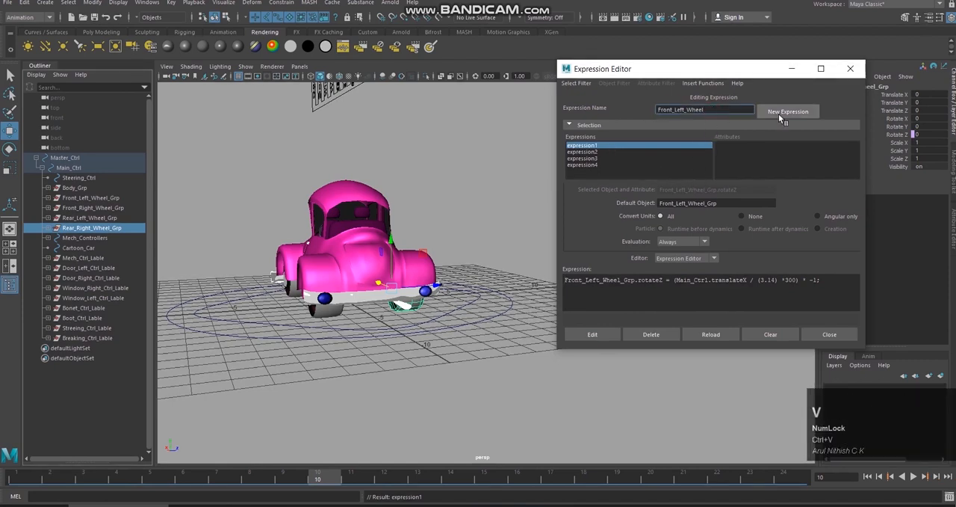
left_click(625, 151)
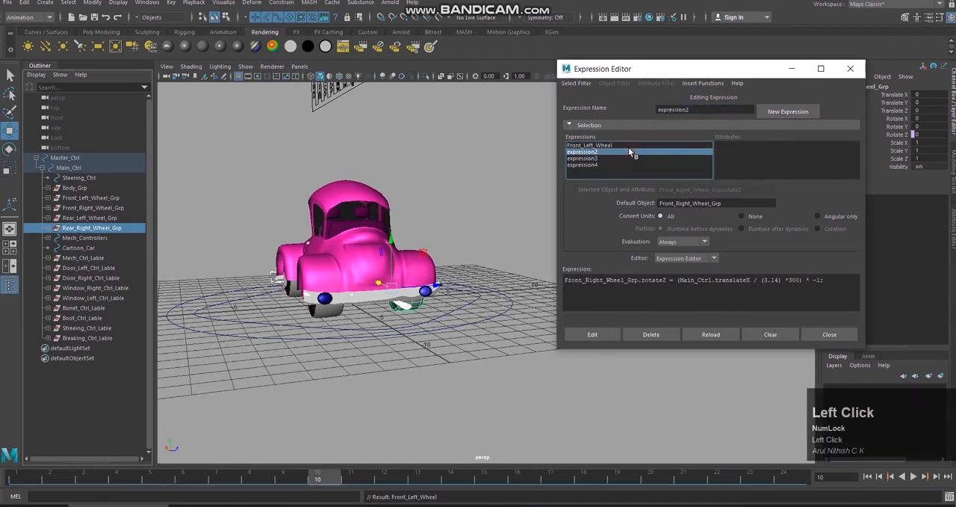
left_click_drag(624, 280, 565, 280)
key("ctrl+v")
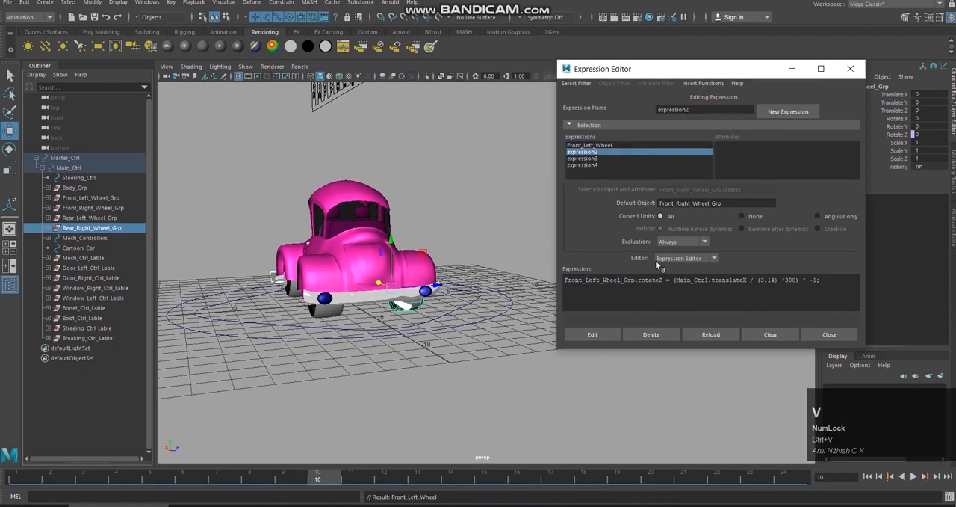
key("ctrl+z")
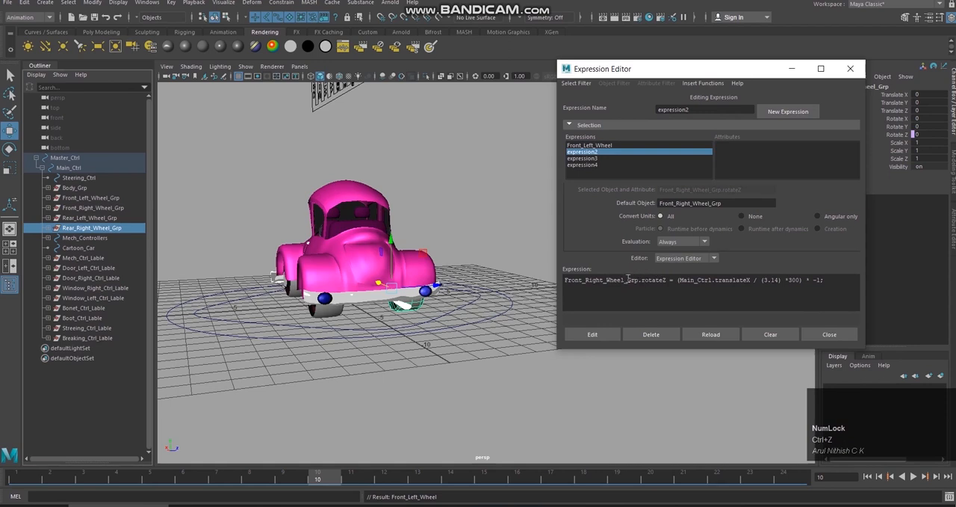
Step: Rename expression2 as Front_Right_Wheel using the wheel name copied from its expression text, and commit it
left_click(625, 280)
left_click_drag(624, 279, 561, 282)
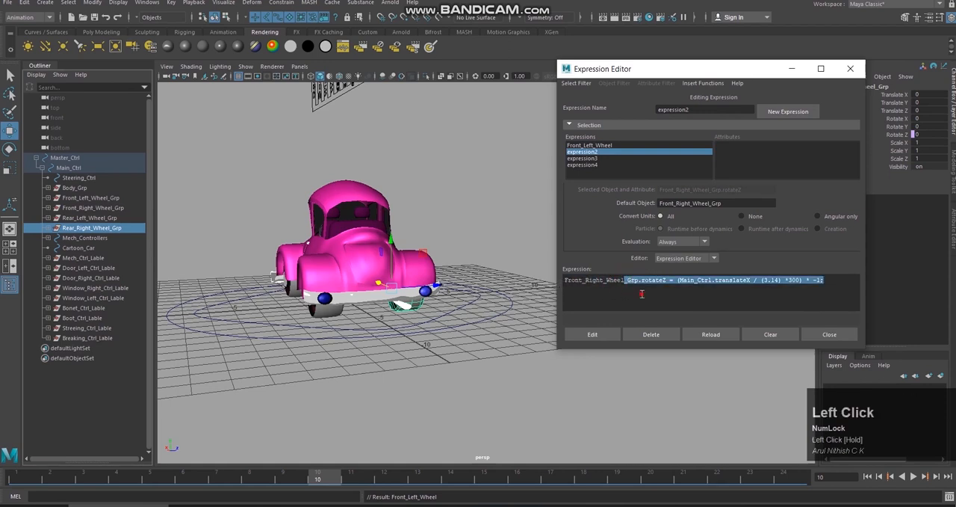
left_click(641, 294)
left_click_drag(625, 279, 564, 281)
key("ctrl+c")
double_click(717, 110)
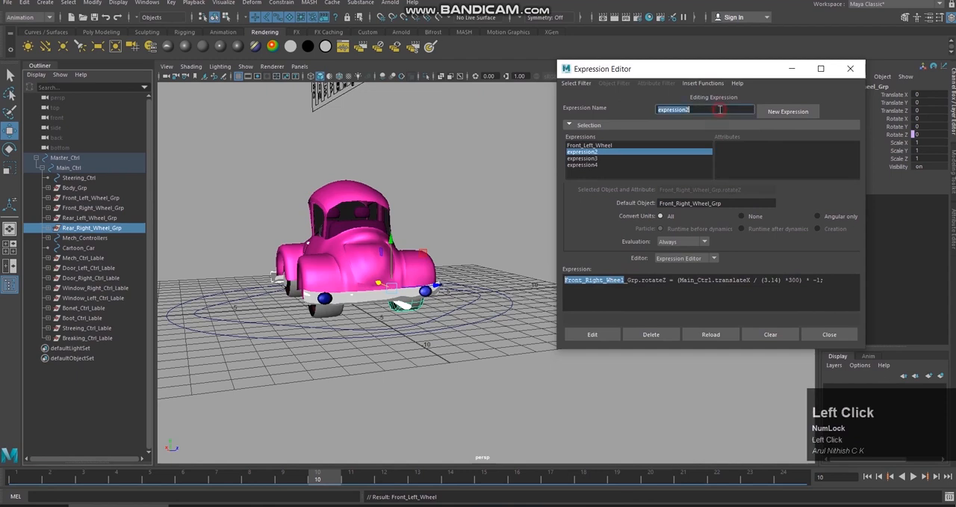
key("ctrl+v")
left_click(657, 158)
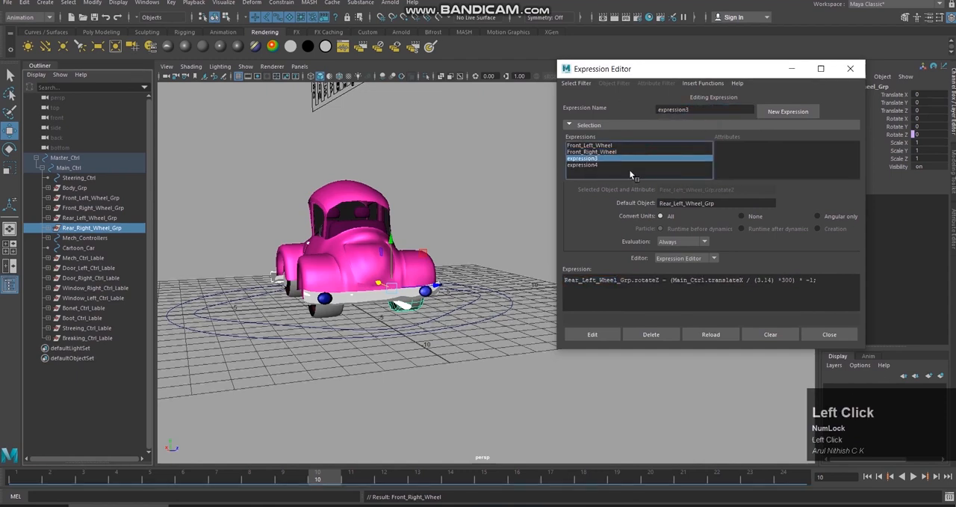
Step: Rename expression3 as Rear_Left_Wheel using the wheel name copied from its expression text, and commit it
left_click_drag(618, 280, 563, 283)
key("ctrl+c")
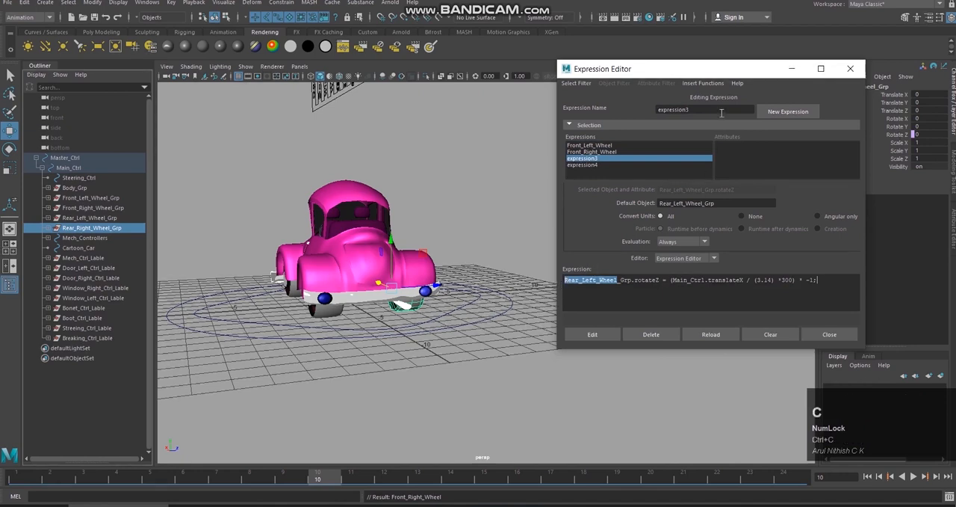
left_click(722, 110)
key("ctrl+v")
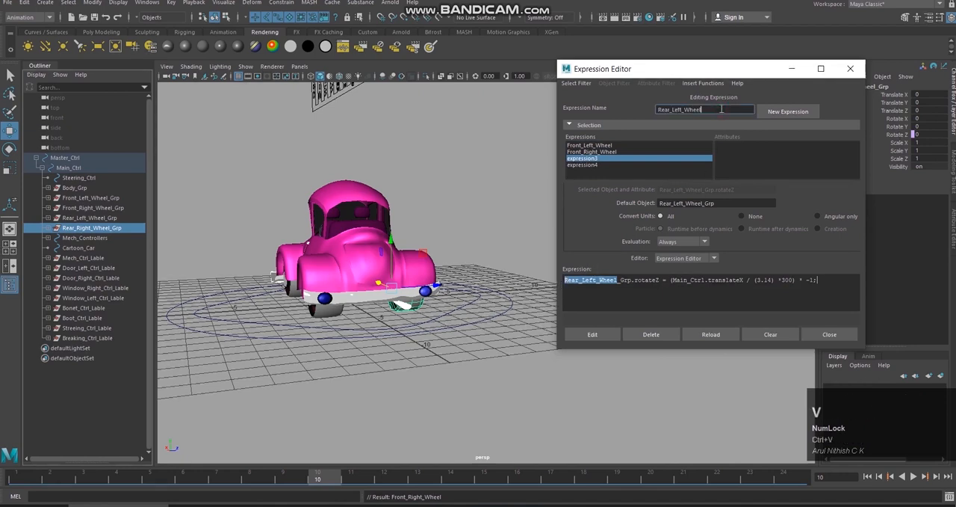
left_click(617, 164)
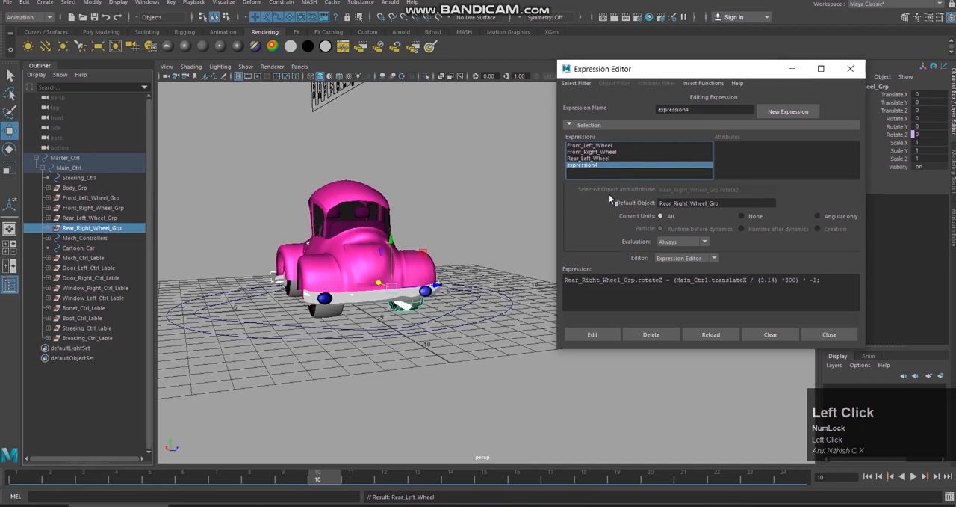
Step: Rename expression4 as Rear_Right_Wheel from its expression text, apply the edit, and close the Expression Editor
left_click_drag(621, 279, 566, 281)
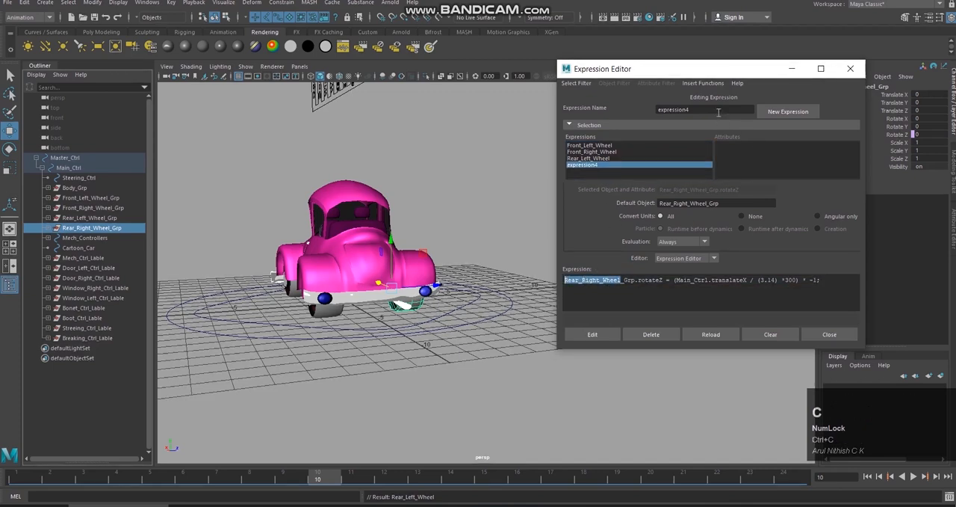
left_click(718, 112)
key("ctrl+v")
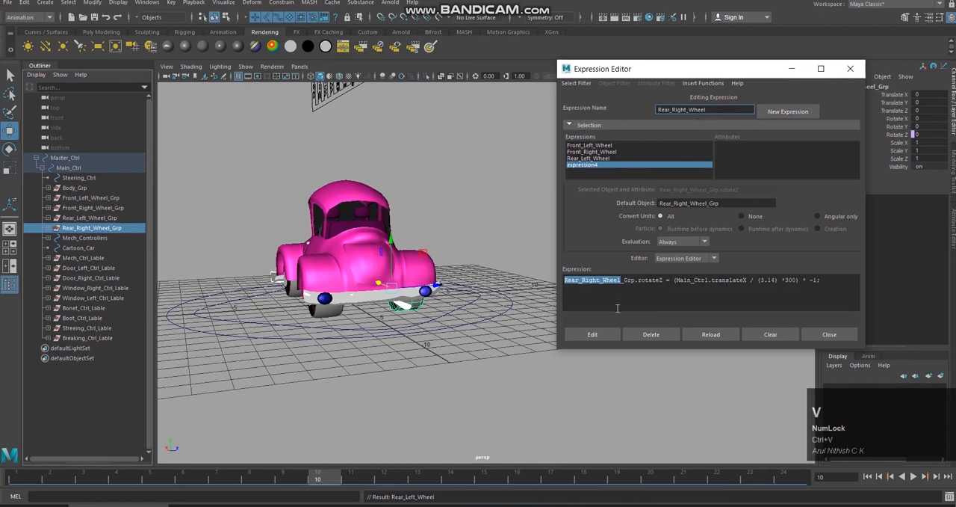
left_click(627, 302)
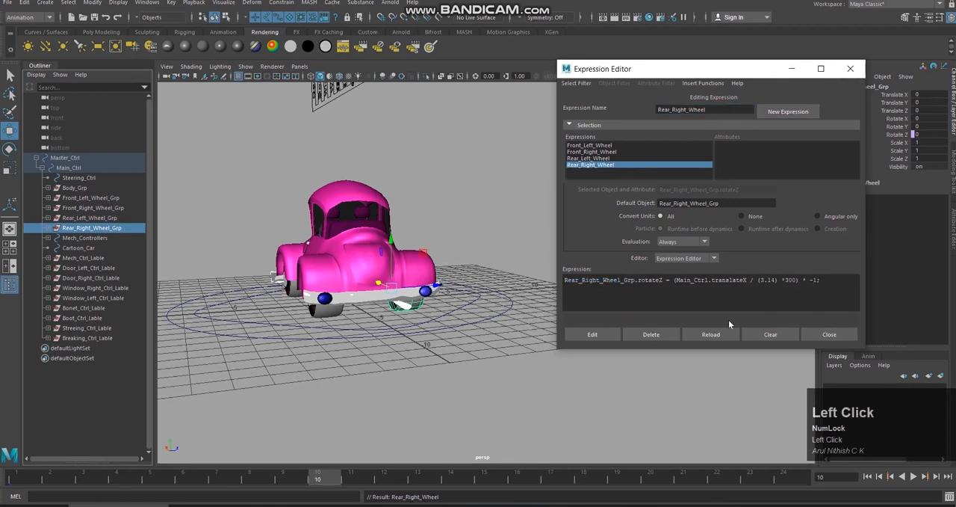
left_click(609, 339)
left_click(830, 334)
Step: Inspect the car's wheels from the side and from a front three-quarter view, with nothing left selected
scroll(538, 199, "down", 2)
left_click_drag(538, 199, 645, 218, "alt")
scroll(594, 232, "down", 2, "alt")
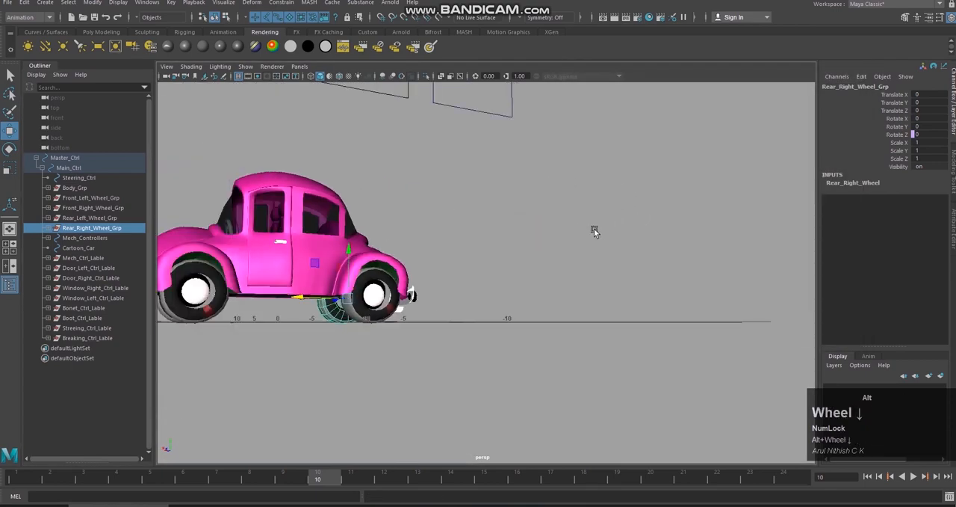
middle_click_drag(594, 228, 591, 222, "alt")
left_click_drag(591, 222, 655, 280, "alt")
left_click(659, 298)
key("ctrl+z")
left_click_drag(693, 241, 625, 218, "alt")
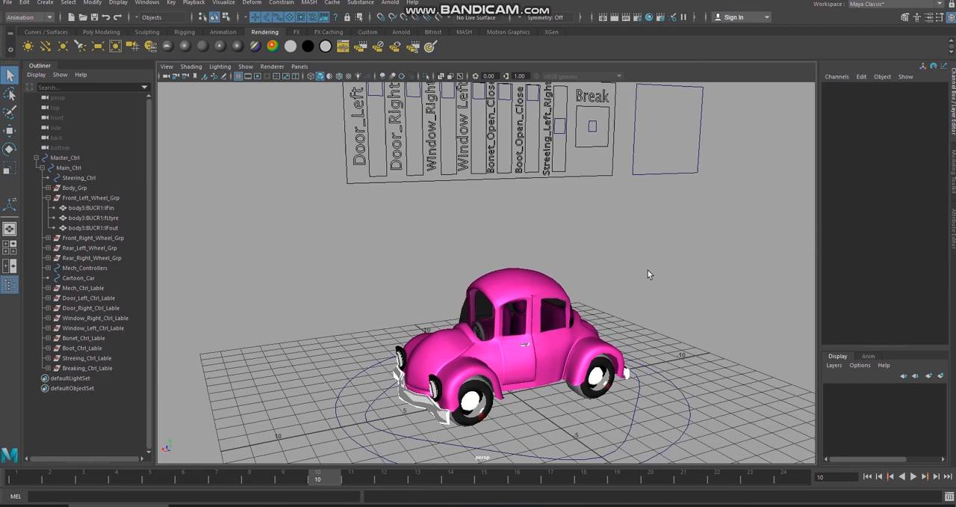
Step: Try moving Main_Ctrl along X to test the wheel rotation, and undo the move
left_click_drag(626, 271, 601, 267, "alt")
left_click(626, 435)
key("w")
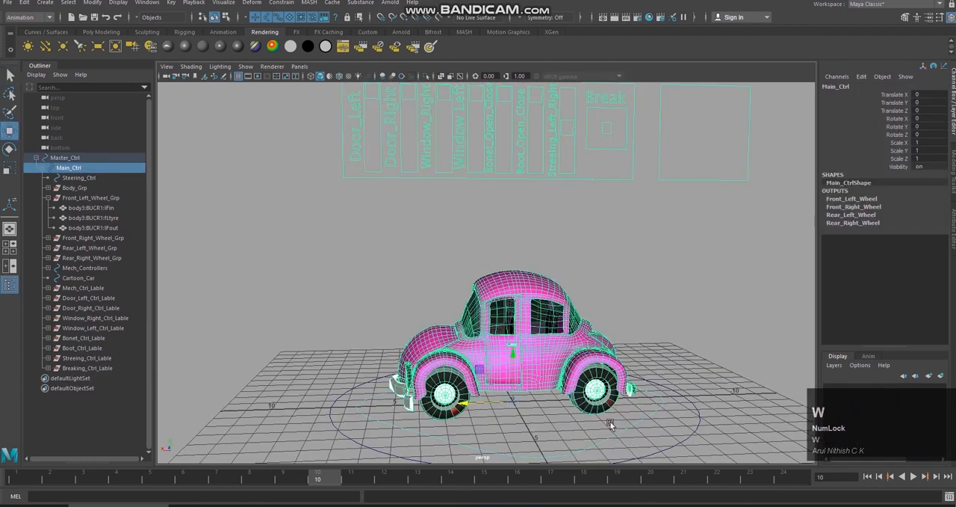
left_click_drag(475, 403, 516, 381)
key("ctrl+z")
Step: Examine the rigged car from the side and front, and clear the Main_Ctrl selection
left_click_drag(620, 274, 671, 273, "alt")
middle_click_drag(671, 273, 641, 310, "alt")
right_click_drag(641, 311, 620, 306, "alt")
left_click_drag(617, 304, 643, 300, "alt")
right_click_drag(644, 299, 648, 315, "alt")
middle_click_drag(647, 315, 644, 271, "alt")
left_click_drag(644, 270, 626, 273, "alt")
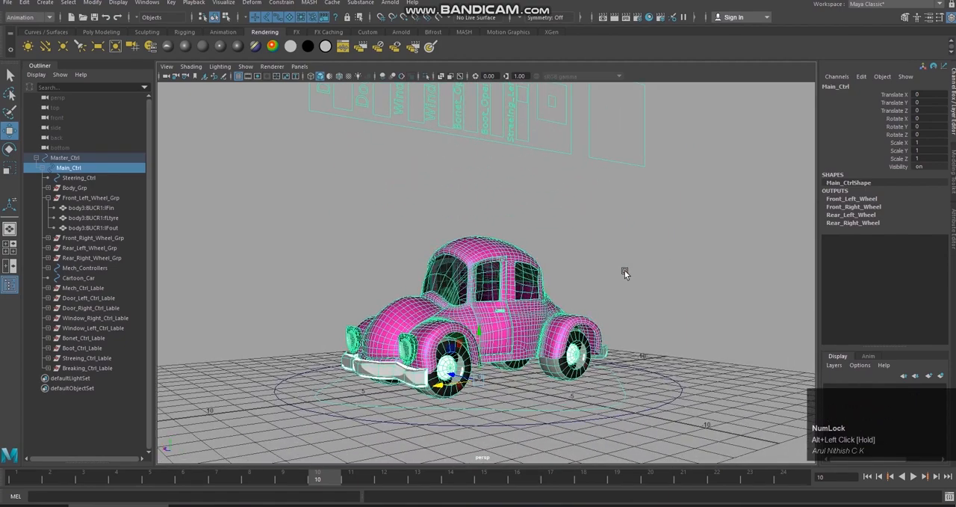
right_click_drag(597, 289, 647, 301, "alt")
left_click_drag(647, 302, 659, 304, "alt")
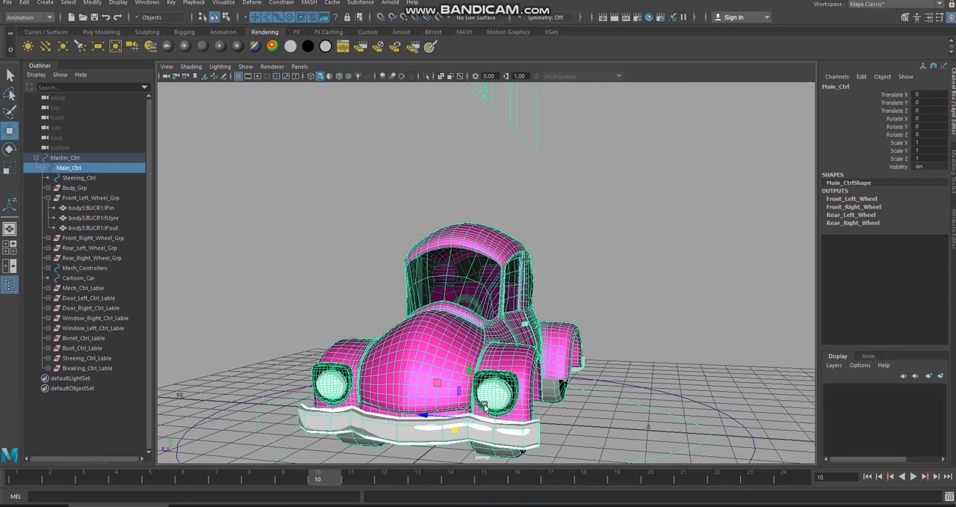
left_click_drag(553, 390, 604, 338, "alt")
left_click(647, 276)
left_click_drag(648, 276, 544, 411, "alt")
left_click_drag(621, 407, 528, 396, "alt")
middle_click_drag(527, 396, 542, 387, "alt")
left_click_drag(543, 387, 510, 403, "alt")
left_click_drag(449, 405, 444, 386, "alt")
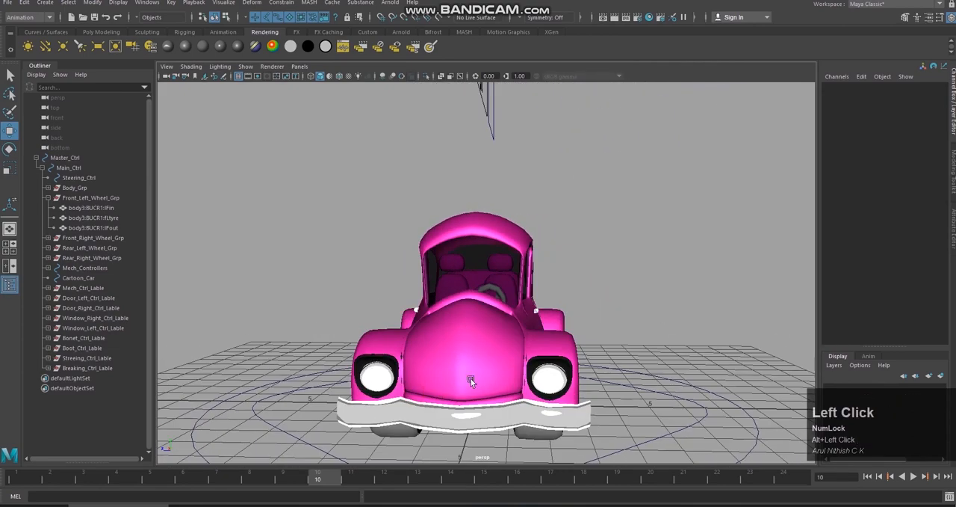
left_click_drag(514, 380, 482, 375, "alt")
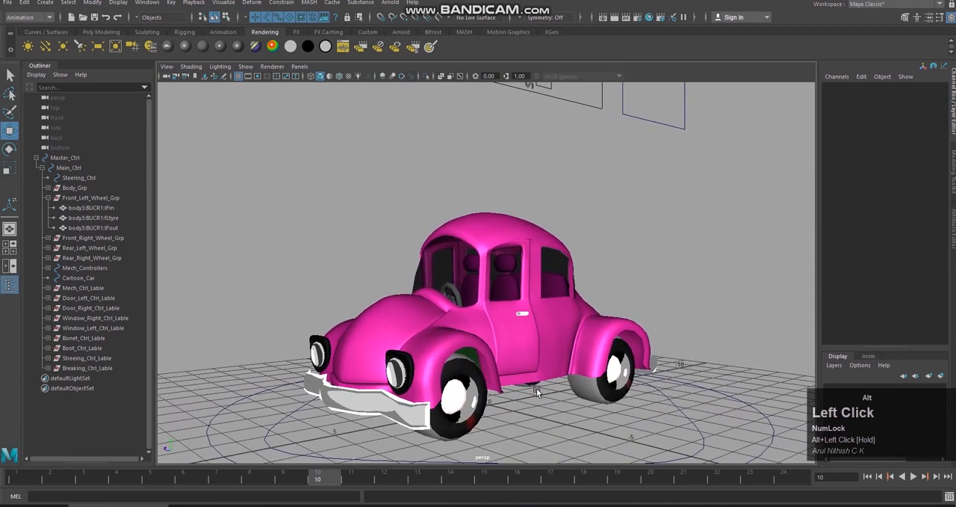
right_click_drag(536, 390, 570, 411, "alt")
middle_click_drag(570, 411, 557, 385, "alt")
left_click_drag(542, 392, 542, 401, "alt")
right_click_drag(543, 402, 540, 402, "alt")
middle_click_drag(541, 401, 559, 378, "alt")
left_click_drag(560, 378, 440, 381, "alt")
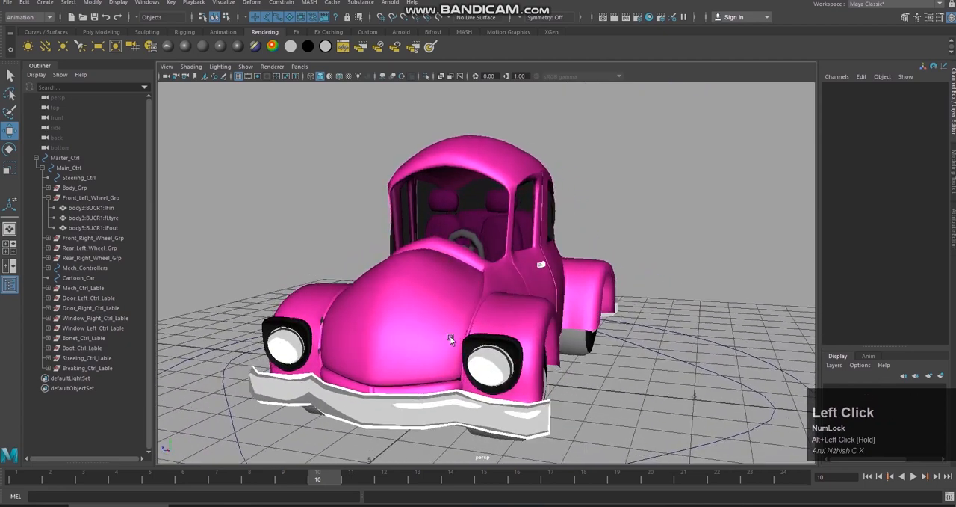
middle_click_drag(450, 335, 597, 391, "alt")
mouse_move(598, 391)
left_mouse_down("alt")
mouse_move(506, 389)
mouse_move(593, 395)
left_mouse_up("alt")
right_click_drag(593, 395, 550, 390, "alt")
left_click_drag(550, 391, 515, 385, "alt")
right_click_drag(515, 386, 472, 352, "alt")
middle_click_drag(473, 352, 516, 400, "alt")
left_click_drag(515, 400, 529, 414, "alt")
mouse_move(528, 414)
middle_mouse_down("alt")
mouse_move(543, 390)
mouse_move(518, 385)
mouse_move(517, 402)
middle_mouse_up("alt")
right_click_drag(517, 401, 534, 418, "alt")
left_click_drag(534, 418, 541, 415, "alt")
middle_click_drag(541, 415, 543, 367, "alt")
left_click(505, 389, "alt")
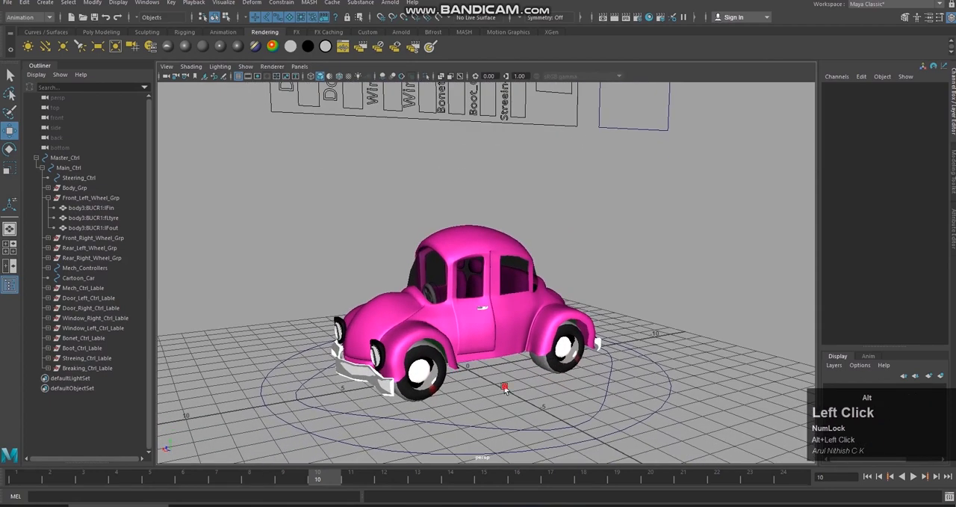
left_click_drag(505, 389, 510, 394, "alt")
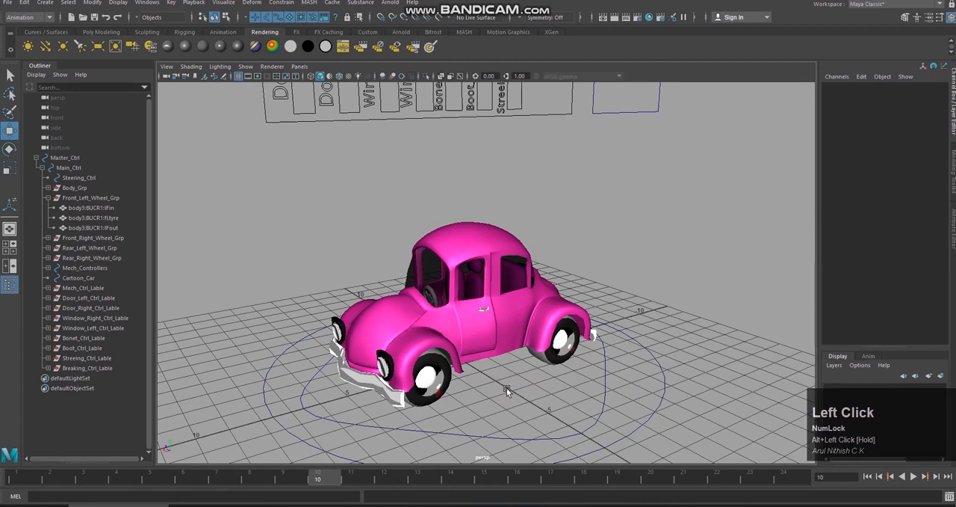
middle_click_drag(507, 391, 446, 334, "alt")
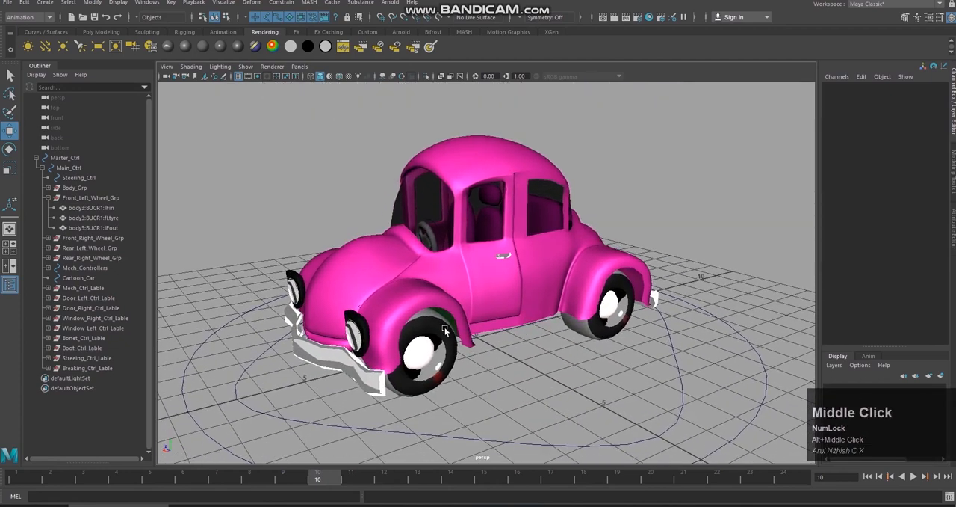
left_click_drag(421, 340, 395, 328, "alt")
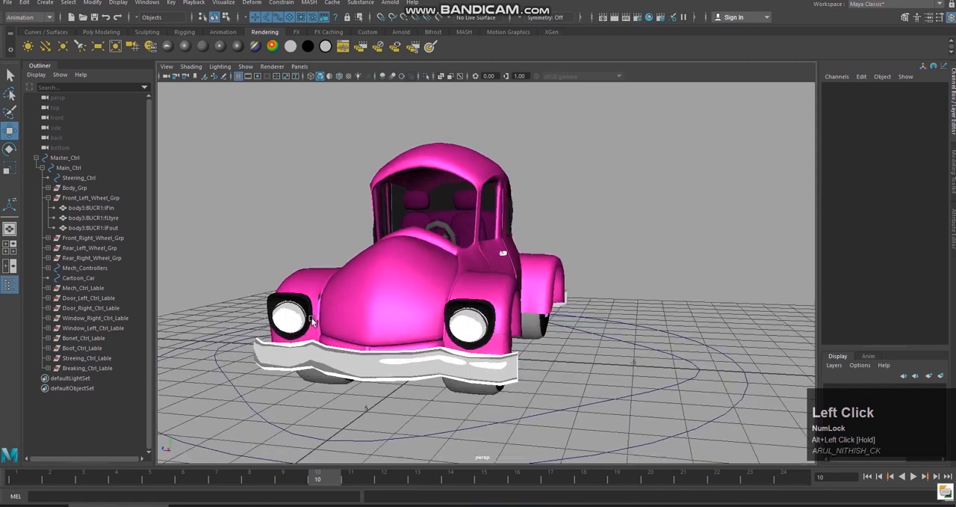
left_click_drag(311, 306, 544, 351, "alt")
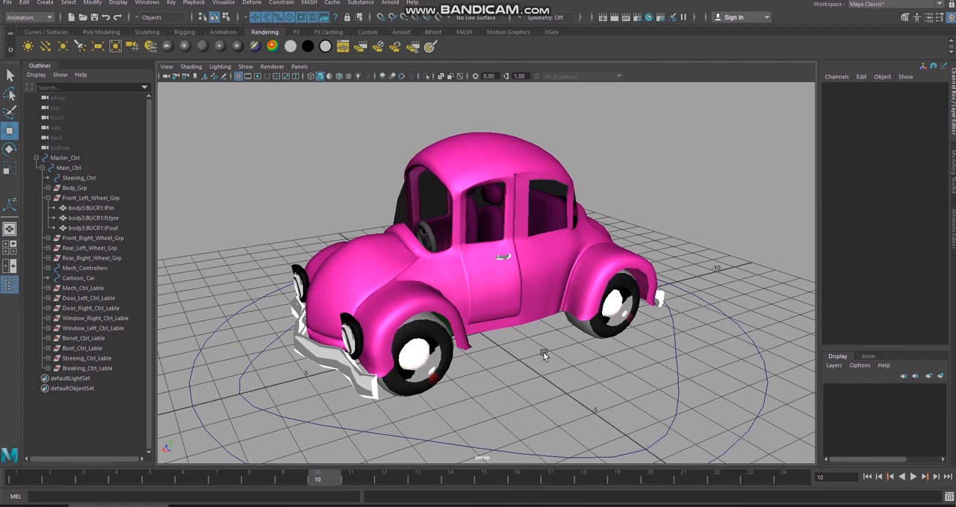
left_click_drag(543, 351, 566, 353, "alt")
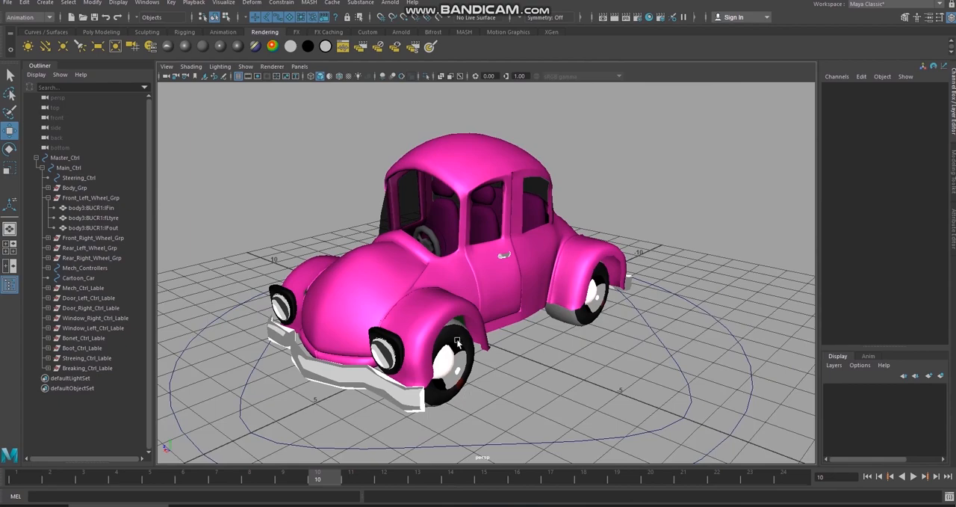
left_click_drag(493, 368, 457, 324, "alt")
left_click_drag(512, 305, 427, 342, "alt")
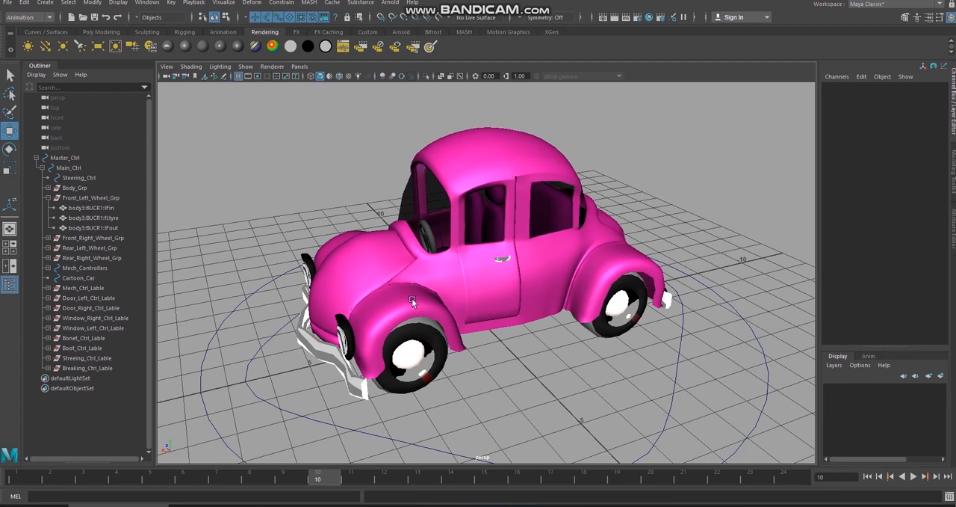
left_click_drag(489, 366, 416, 282, "alt")
left_click_drag(463, 336, 504, 361, "alt")
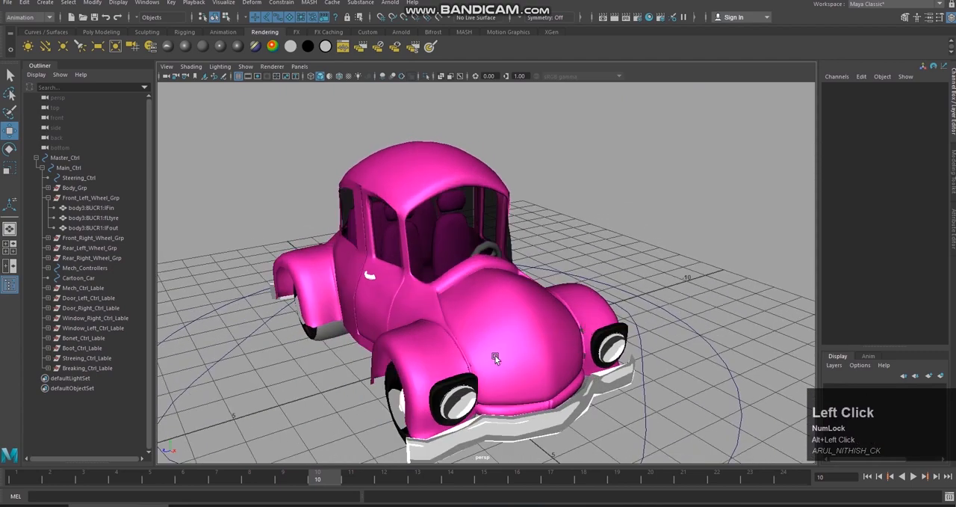
left_click_drag(476, 412, 624, 326, "alt")
middle_click_drag(601, 323, 556, 360, "alt")
left_click_drag(557, 360, 502, 356, "alt")
middle_click_drag(502, 356, 561, 343, "alt")
right_click_drag(562, 344, 609, 388, "alt")
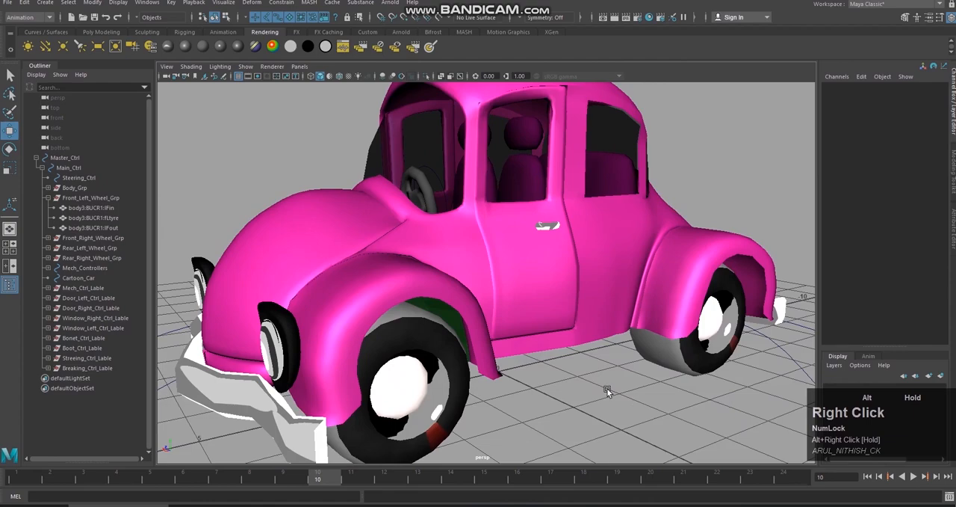
middle_click_drag(608, 388, 541, 355, "alt")
left_click_drag(540, 354, 551, 360, "alt")
right_click_drag(551, 361, 509, 325, "alt")
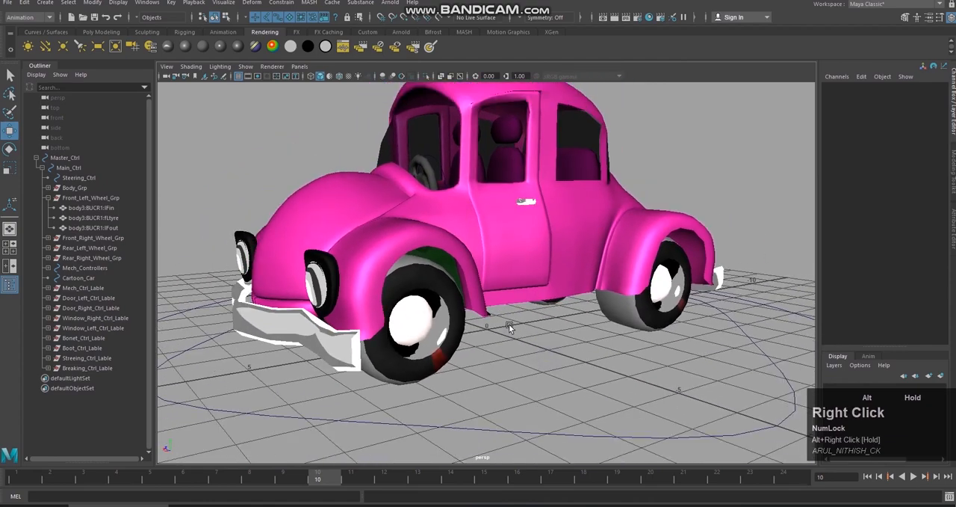
middle_click_drag(509, 325, 580, 339, "alt")
left_click_drag(580, 339, 568, 354, "alt")
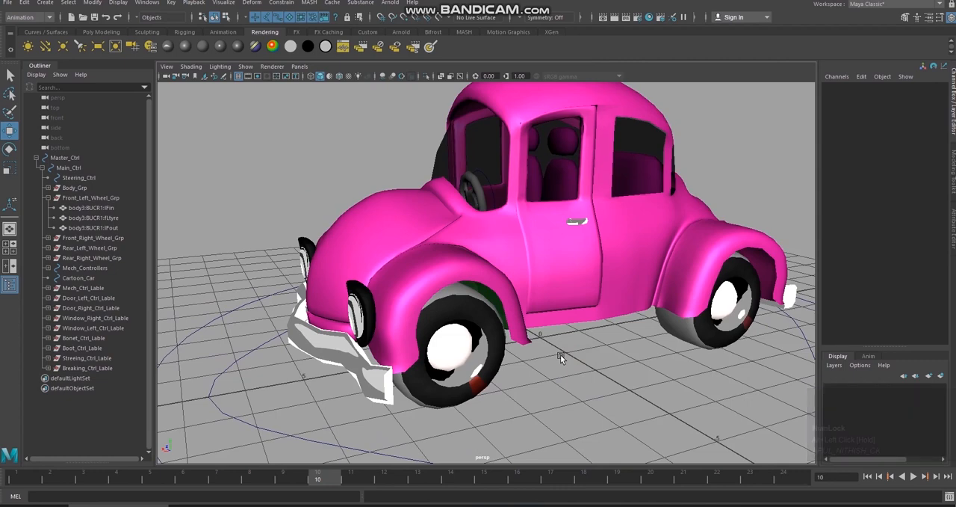
left_click_drag(560, 354, 567, 362, "alt")
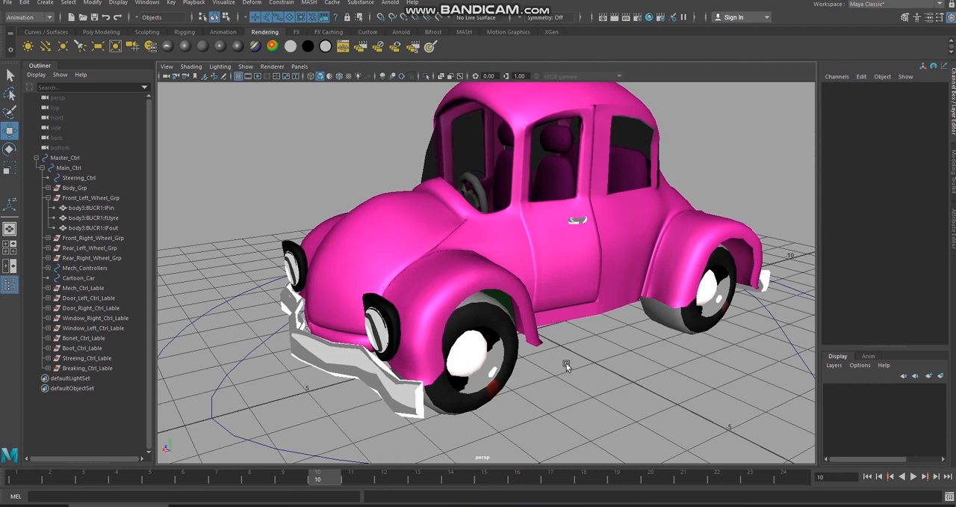
Step: Select the front-left fender mesh and switch it to vertex component mode
left_click(495, 282)
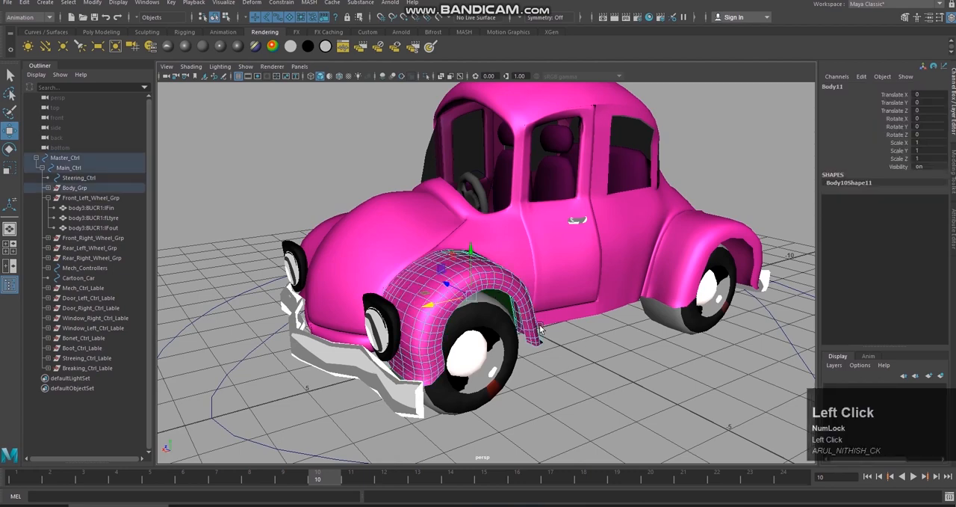
key("q")
mouse_move(534, 339)
left_mouse_down("alt")
mouse_move(516, 329)
mouse_move(535, 344)
left_mouse_up("alt")
right_click_drag(484, 263, 441, 237)
Step: Smooth the front-left tyre mesh with 1 division and clear the selection
left_click_drag(492, 339, 481, 334, "alt")
left_click(481, 333)
right_click_drag(485, 267, 475, 326, "shift")
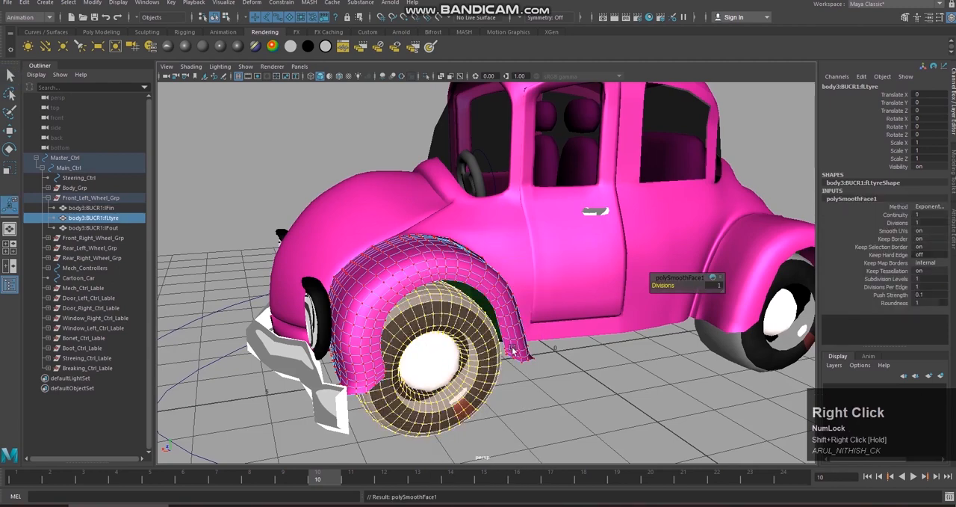
left_click(478, 342)
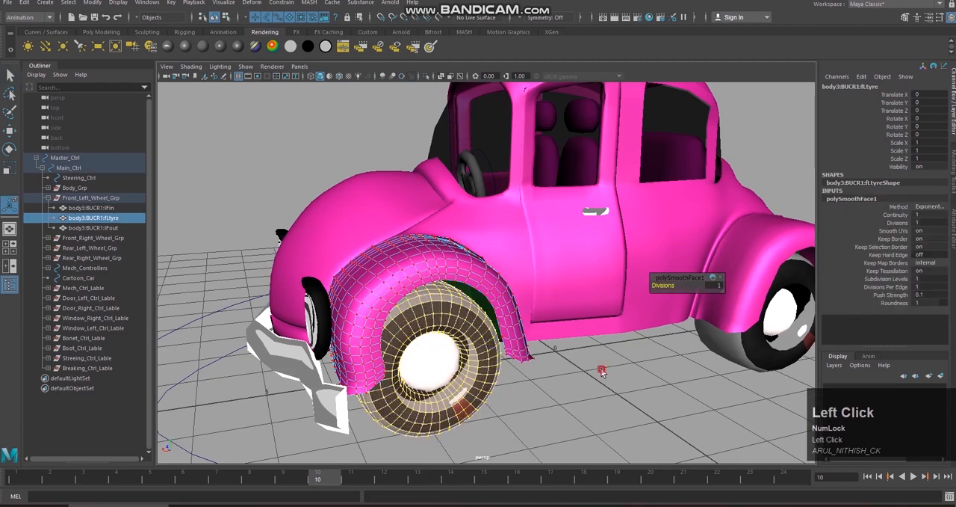
Step: Show the vertices of the front-left tyre, and those of the lFout hub piece in Front_Left_Wheel_Grp
left_click(481, 337, "ctrl")
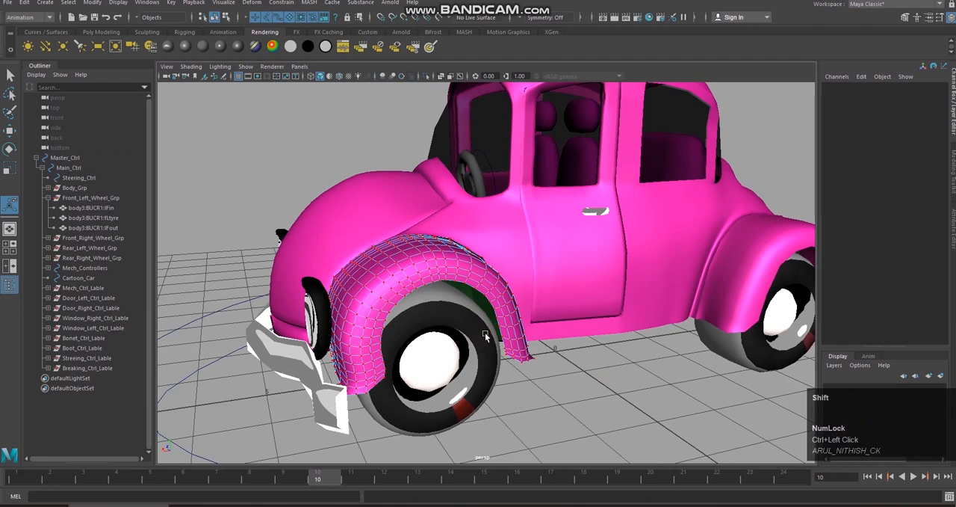
left_click(487, 337, "shift")
right_click_drag(489, 335, 461, 361)
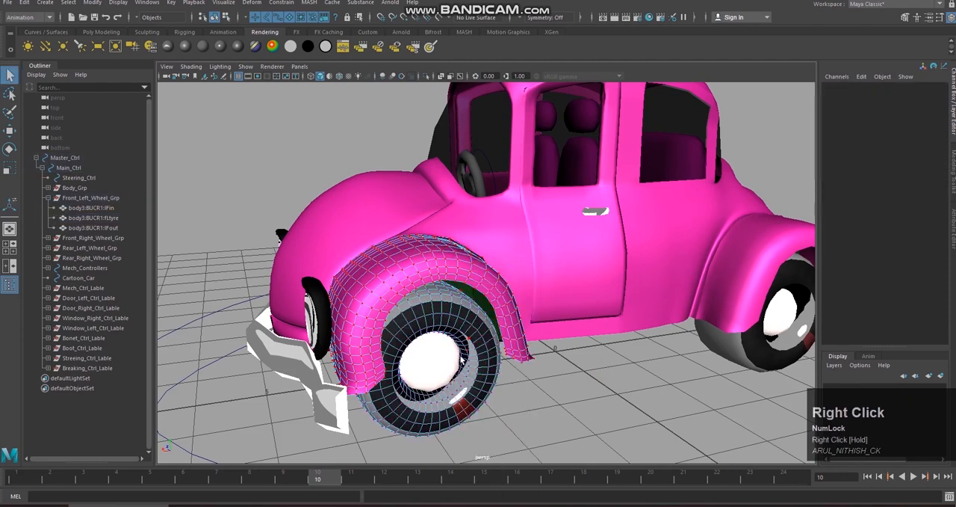
left_click(447, 364)
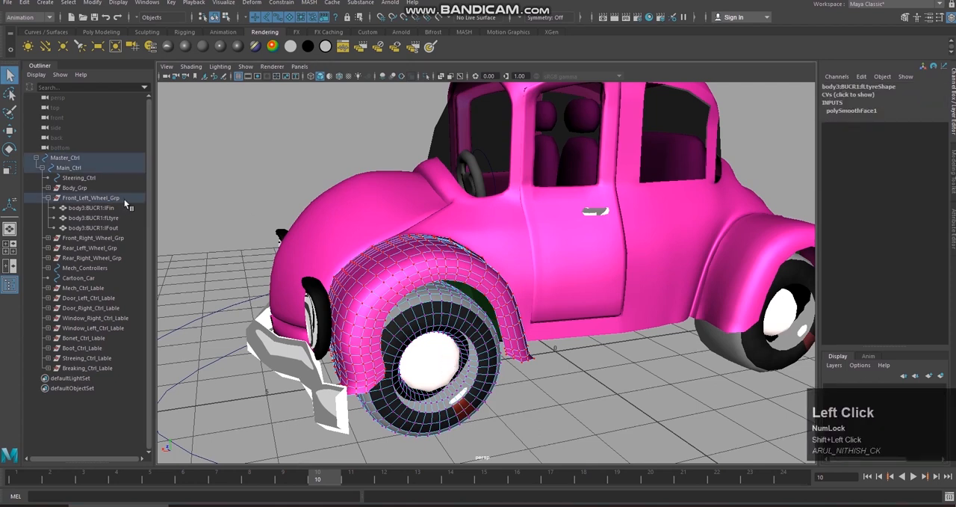
left_click(118, 227)
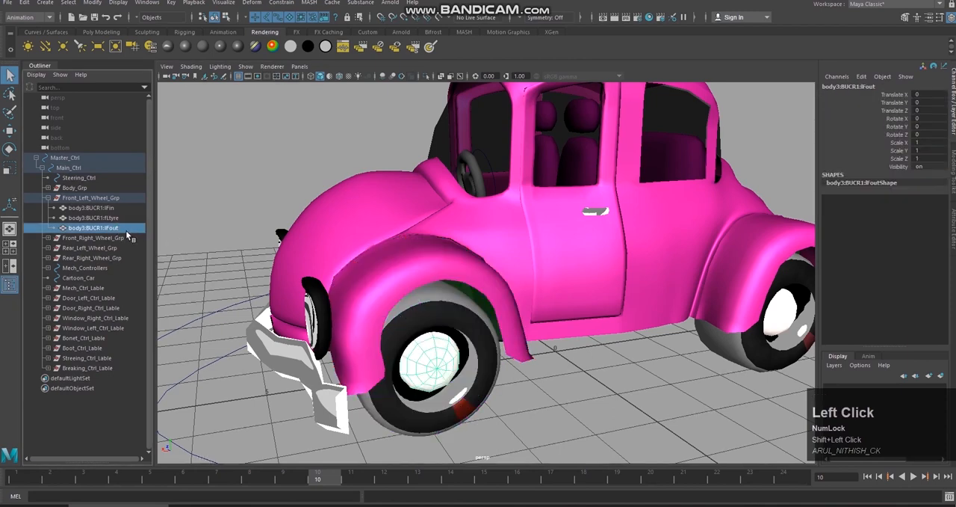
right_click_drag(444, 241, 410, 234)
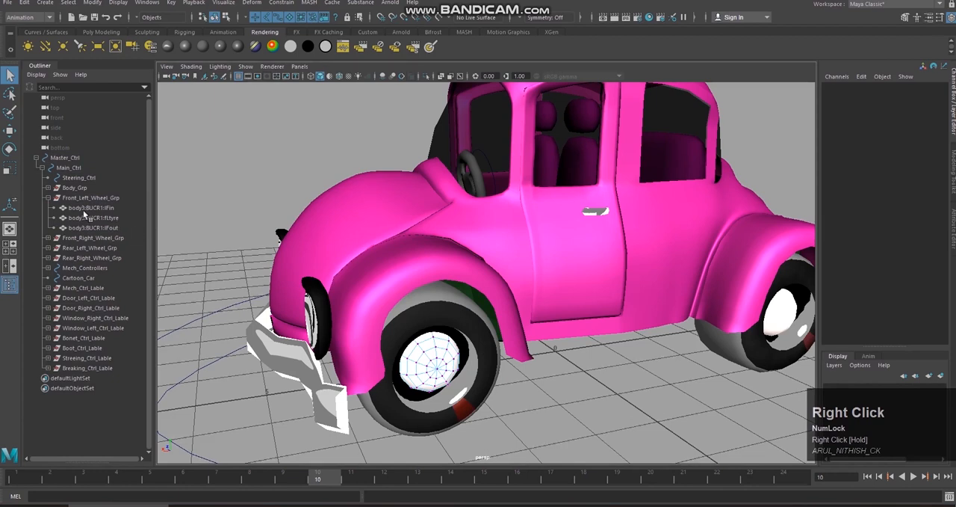
Step: Put the front-left tyre back in vertex mode and select the lFin and lFout pieces of Front_Left_Wheel_Grp
left_click(111, 218, "shift")
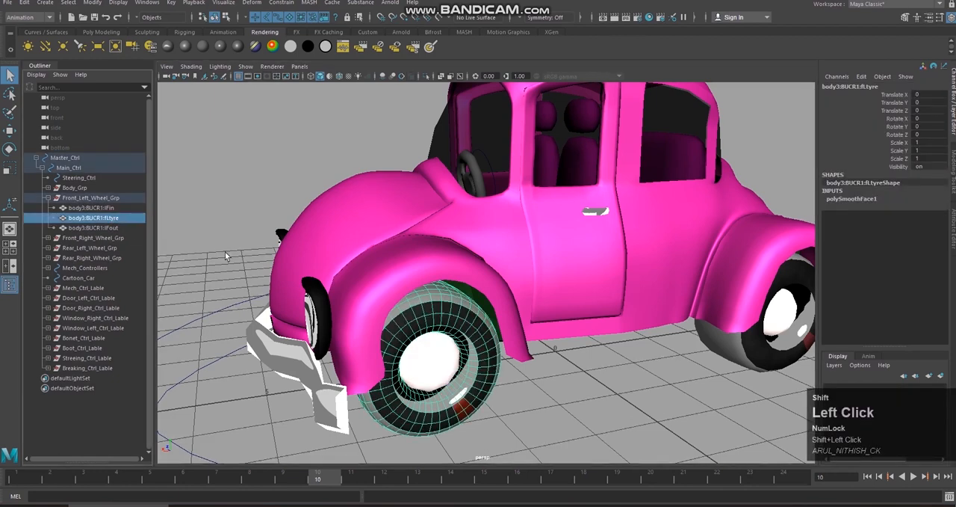
left_click(114, 228, "shift")
left_click(120, 207, "shift")
right_click_drag(448, 323, 405, 236)
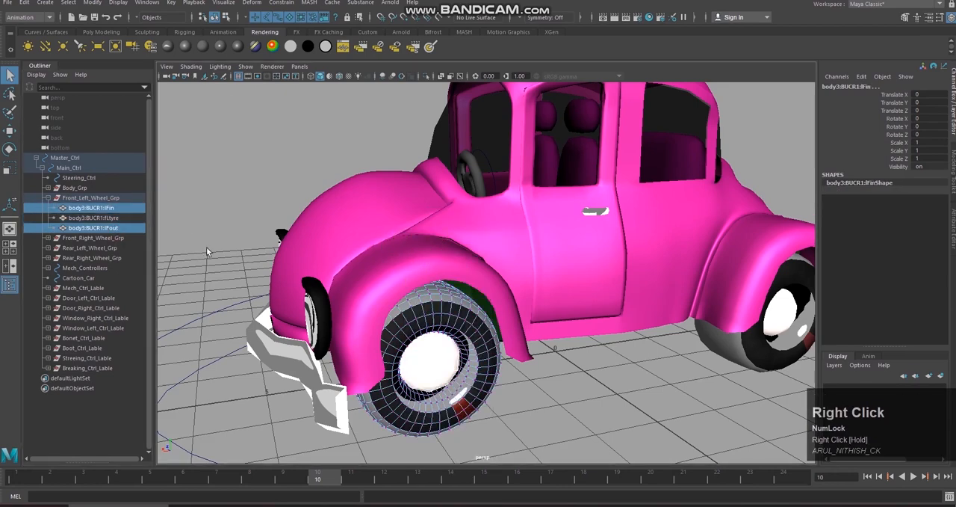
Step: Switch the white hubcap of the front-left wheel to vertex component mode alongside the tyre
scroll(569, 341, "up", 3)
middle_click_drag(579, 373, 608, 333, "alt")
mouse_move(558, 361)
left_mouse_down("alt")
mouse_move(593, 293)
mouse_move(566, 346)
left_mouse_up("alt")
left_click(444, 329, "ctrl")
left_click(445, 329, "shift")
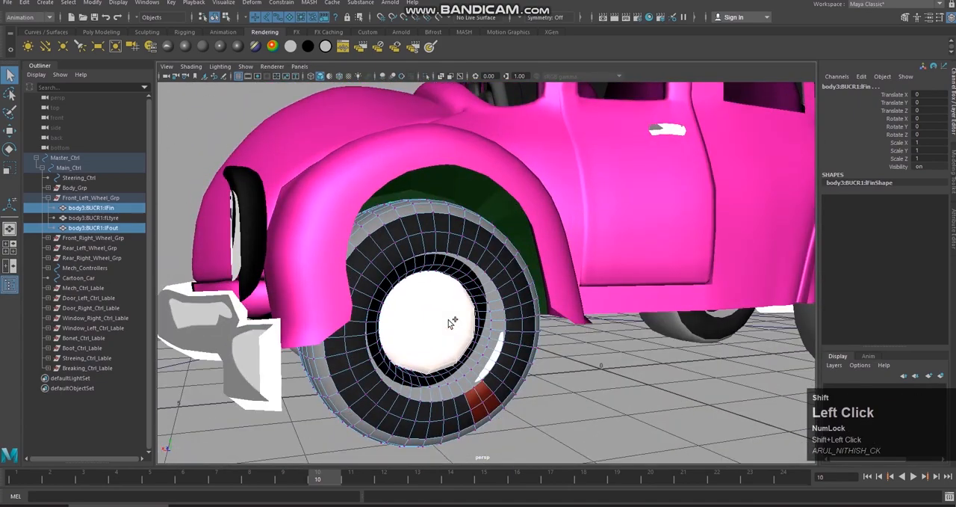
right_click(451, 322, "ctrl")
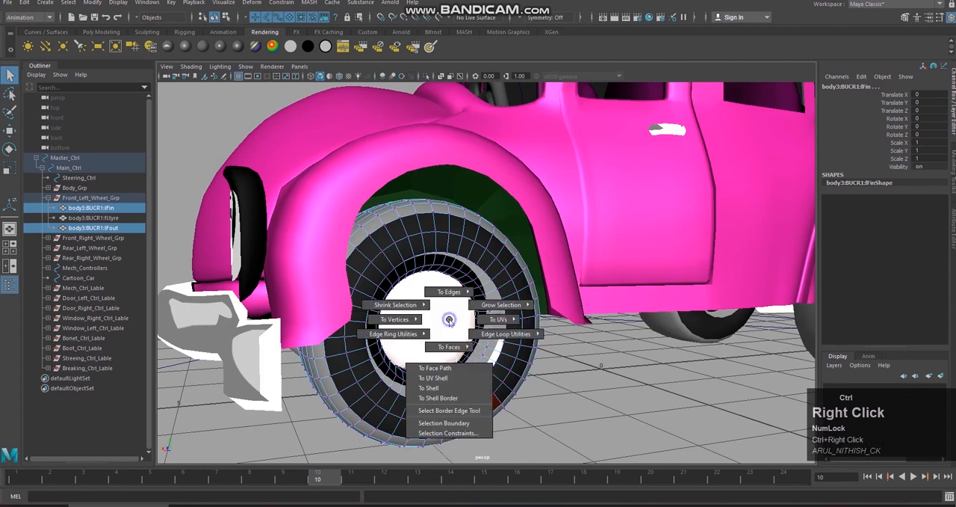
right_click(449, 321)
right_click_drag(425, 254, 448, 265)
Step: Switch the hood, headlights and front-left fender to vertex component mode together with the wheel
scroll(570, 358, "down", 3, "alt")
scroll(571, 359, "down", 2, "alt")
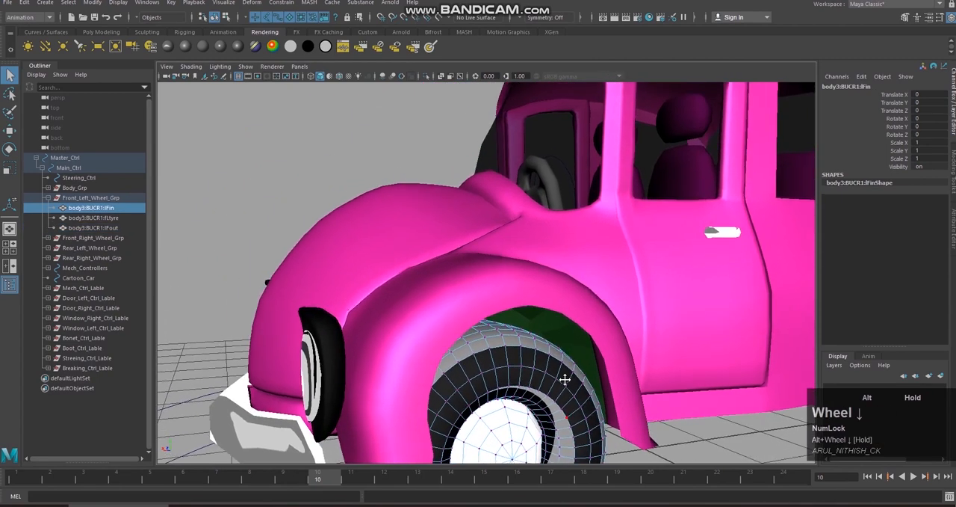
middle_click_drag(559, 380, 540, 348, "alt")
left_click_drag(549, 316, 556, 329, "alt")
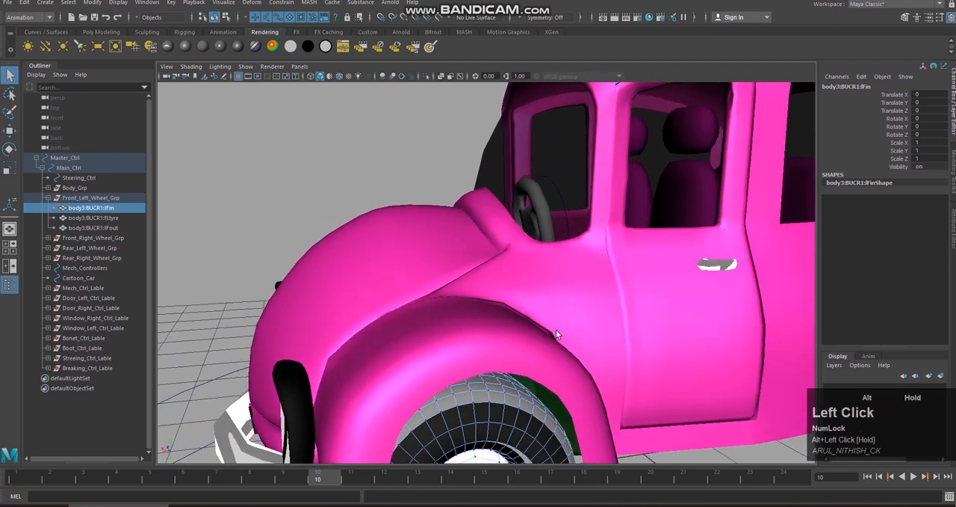
middle_click_drag(556, 329, 557, 324, "alt")
right_click_drag(449, 236, 451, 325)
right_click_drag(430, 266, 403, 237)
scroll(448, 284, "down", 3)
left_click_drag(533, 294, 580, 321, "alt")
right_click_drag(445, 237, 447, 302)
right_click_drag(416, 242, 384, 243)
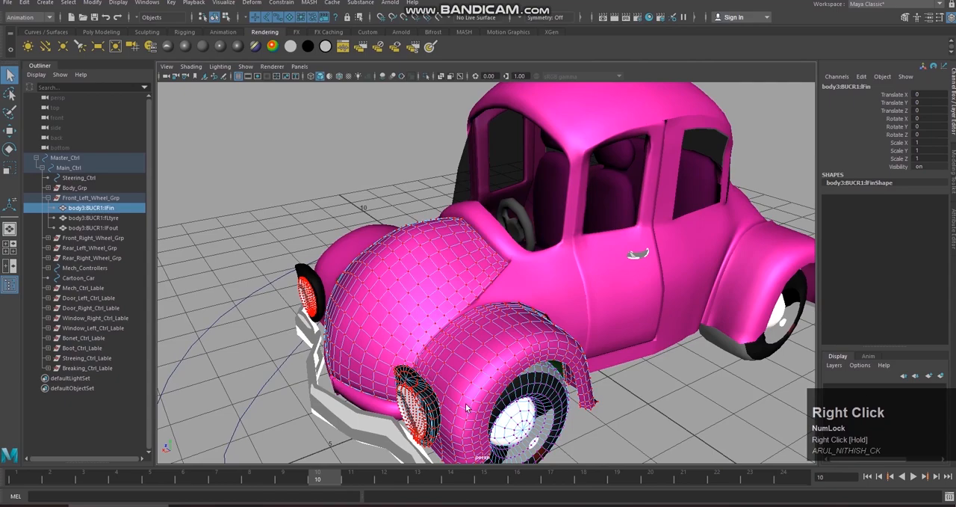
Step: Switch the car's main body shell and front bumper to vertex component mode together with the hood, fender, headlights and wheel
middle_click_drag(459, 408, 452, 362, "alt")
left_click_drag(400, 381, 421, 376, "alt")
right_click_drag(421, 376, 382, 238)
left_click_drag(523, 362, 634, 239, "alt")
right_click_drag(513, 296, 469, 240)
left_click_drag(578, 269, 469, 284, "alt")
right_click_drag(474, 237, 429, 241)
left_click_drag(547, 267, 454, 343, "alt")
right_click_drag(541, 237, 499, 238)
right_click_drag(608, 254, 611, 242, "alt")
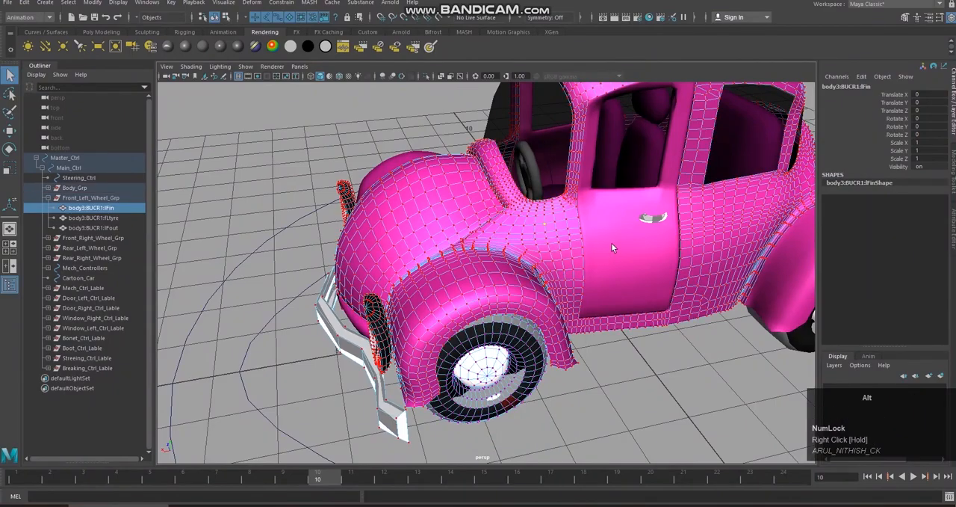
Step: Show the car from the top in wireframe display, framed on its front half
middle_click_drag(611, 242, 622, 331, "alt")
left_click_drag(623, 332, 469, 400, "alt")
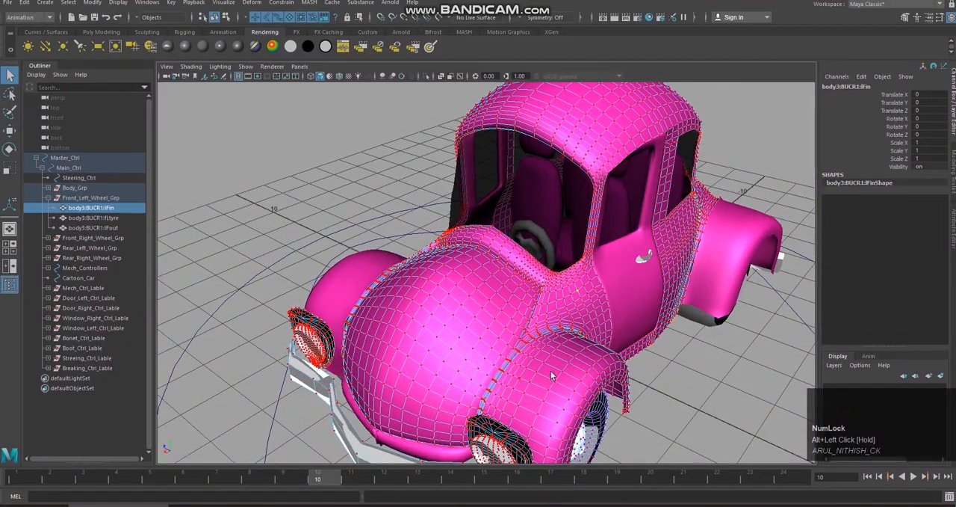
middle_click_drag(552, 376, 559, 366, "alt")
left_click_drag(559, 366, 562, 312, "alt")
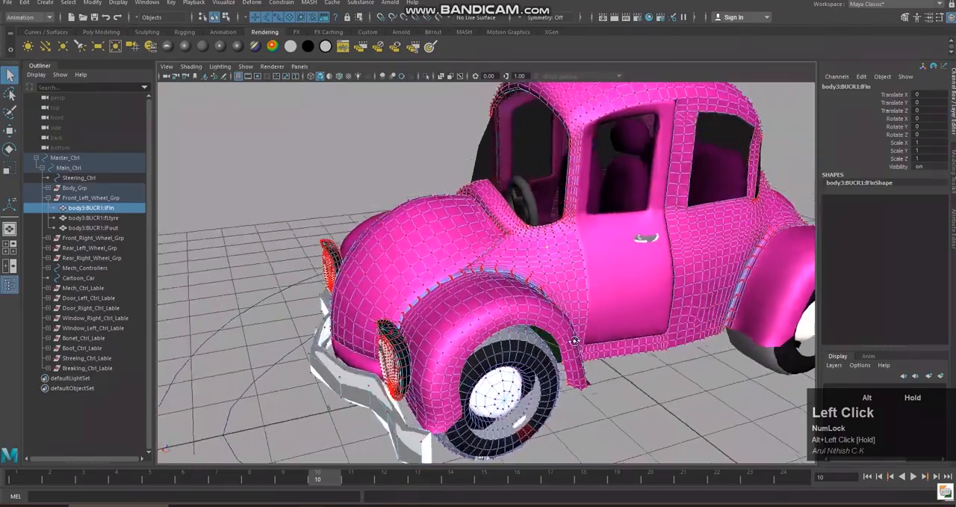
middle_click_drag(562, 313, 572, 341, "alt")
left_click_drag(573, 341, 687, 370, "alt")
middle_click_drag(687, 369, 655, 326, "alt")
left_click_drag(656, 327, 619, 324, "alt")
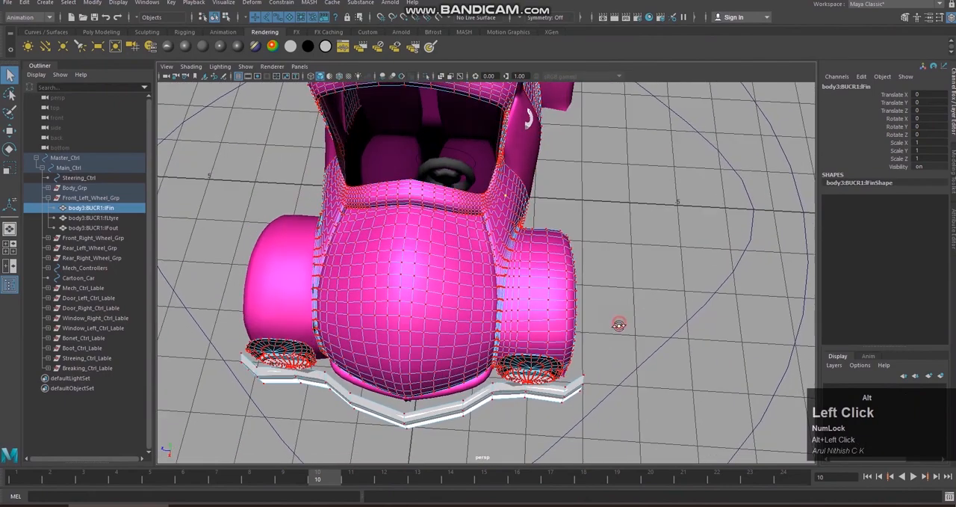
key("space")
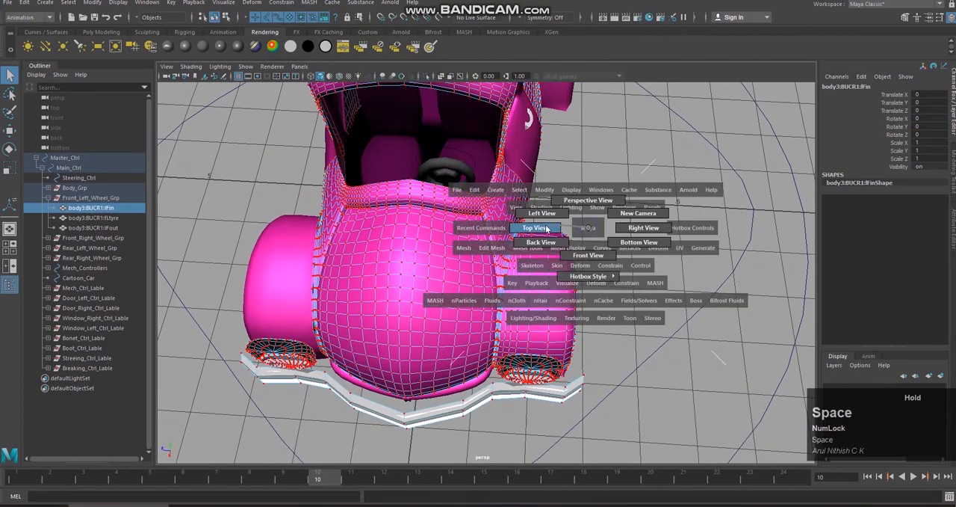
left_click_drag(588, 228, 588, 202)
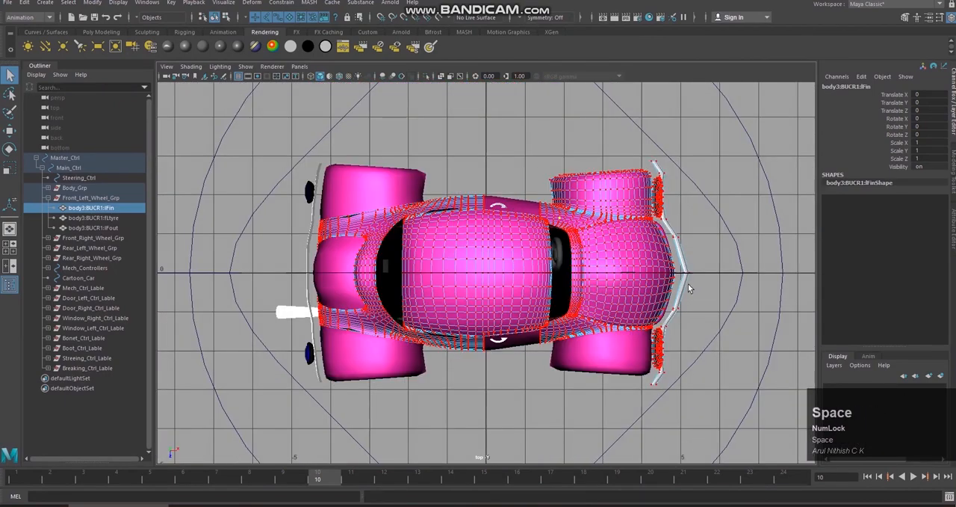
key("4")
scroll(689, 288, "up", 3)
middle_click_drag(688, 288, 494, 277, "alt")
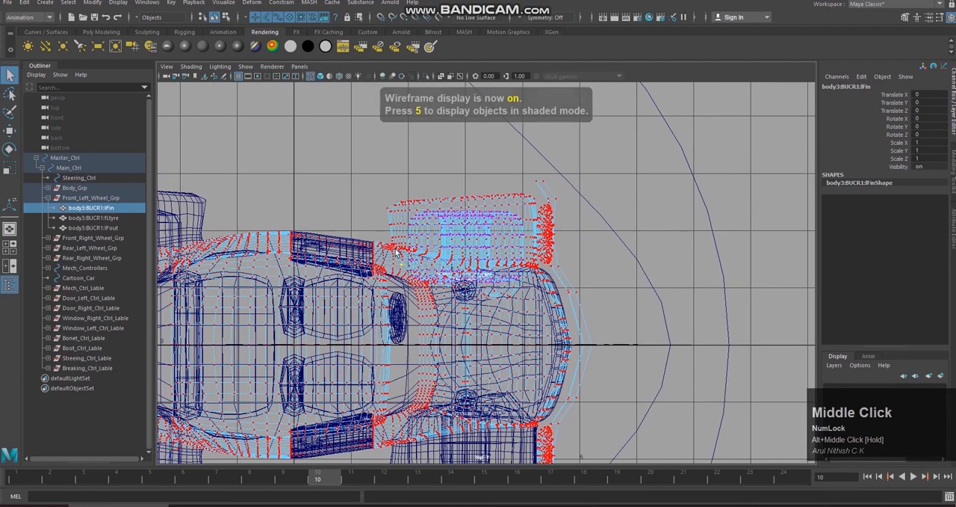
Step: Select the vertices around the front-left wheel, fender, headlight and hood, then deselect the ones bordering the door and windshield
left_click_drag(374, 163, 402, 173)
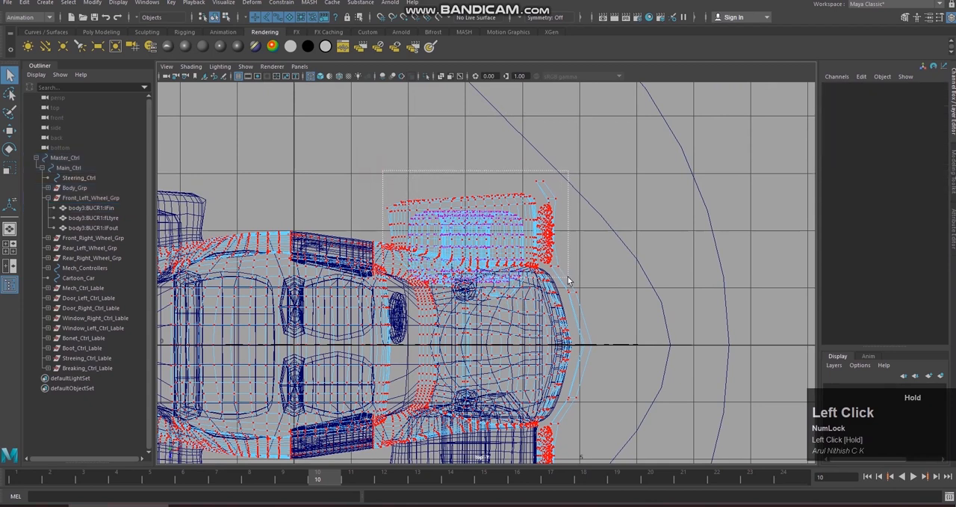
left_click_drag(569, 281, 607, 334)
middle_click_drag(608, 333, 667, 261, "alt")
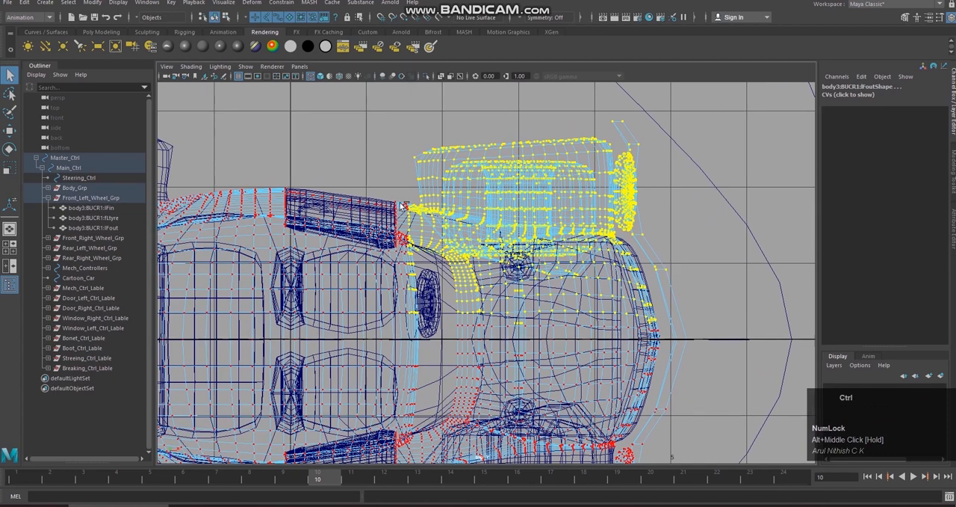
left_click_drag(394, 194, 404, 218, "ctrl")
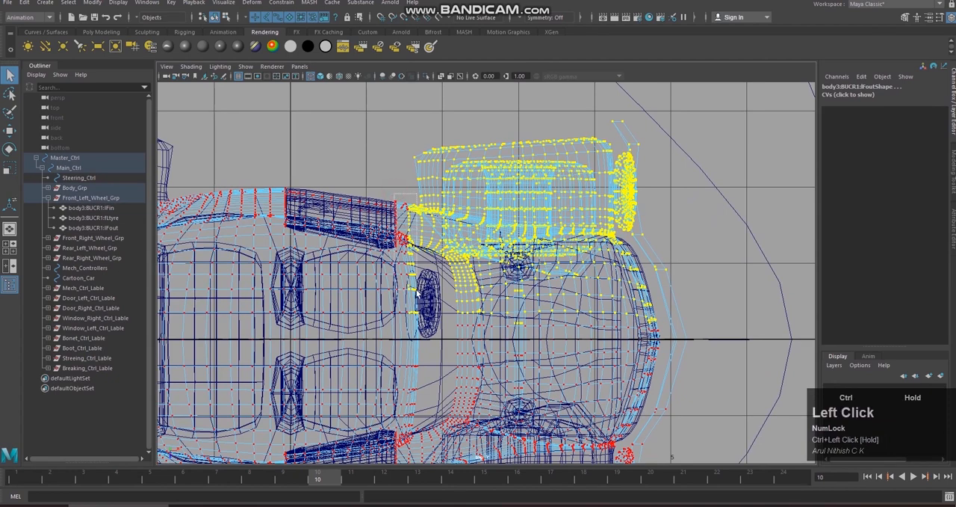
left_click_drag(420, 332, 420, 333, "ctrl")
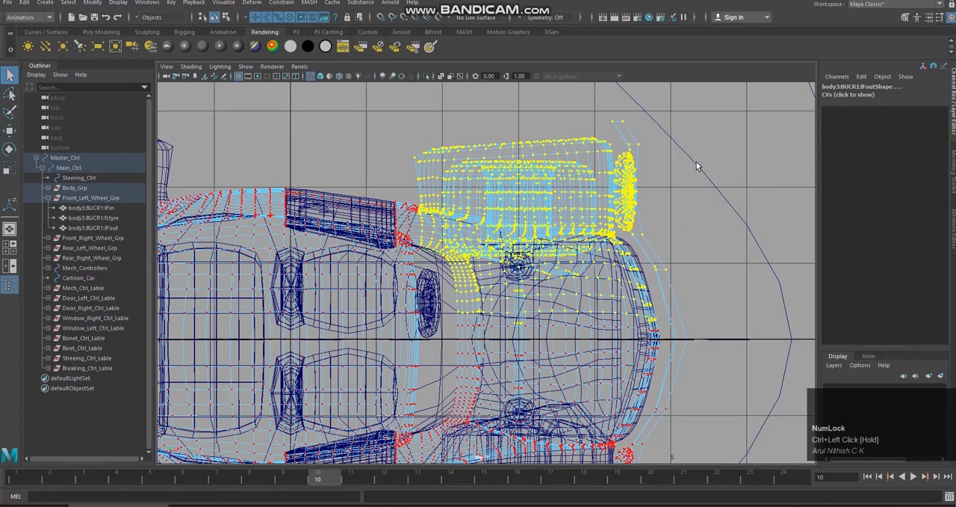
Step: Return to the perspective view in shaded display and activate the Move tool for the selected front-left vertices
key("space")
right_click_drag(676, 214, 676, 185)
left_click_drag(676, 185, 662, 119, "alt")
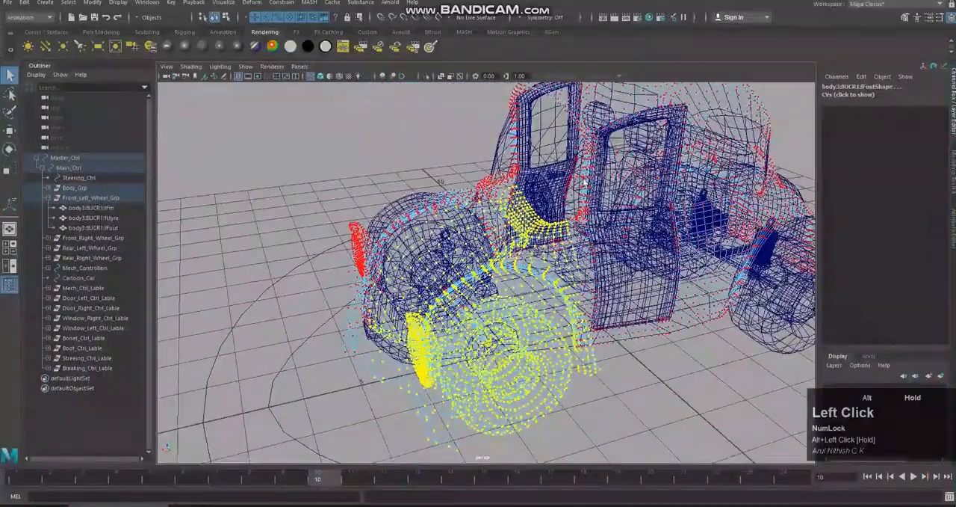
key("4")
key("5")
scroll(628, 332, "down", 2)
mouse_move(627, 332)
left_mouse_down("alt")
mouse_move(614, 309)
mouse_move(599, 311)
mouse_move(611, 340)
mouse_move(541, 338)
left_mouse_up("alt")
key("w")
left_click_drag(451, 322, 423, 336)
left_click_drag(423, 337, 523, 322, "alt")
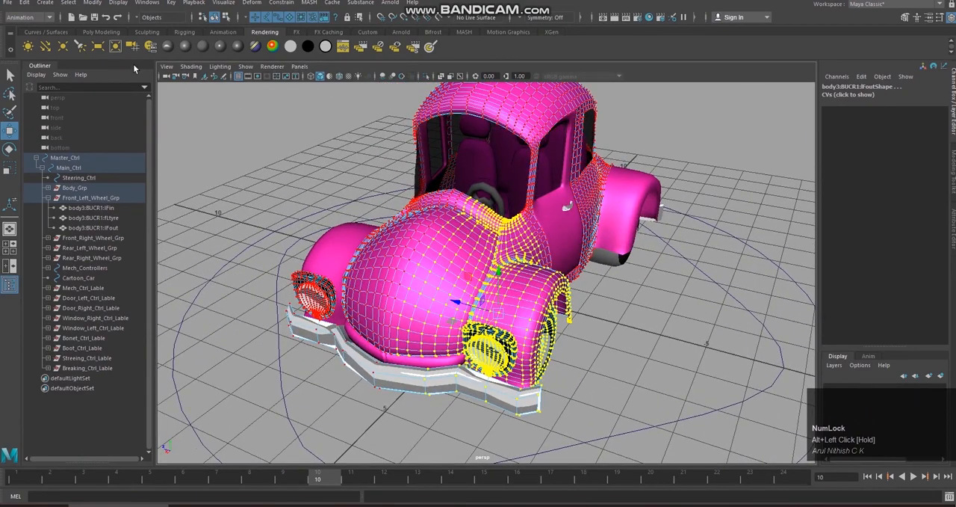
Step: Open the Select Tool settings and turn on Soft Select for the selected front-left vertices
double_click(12, 80)
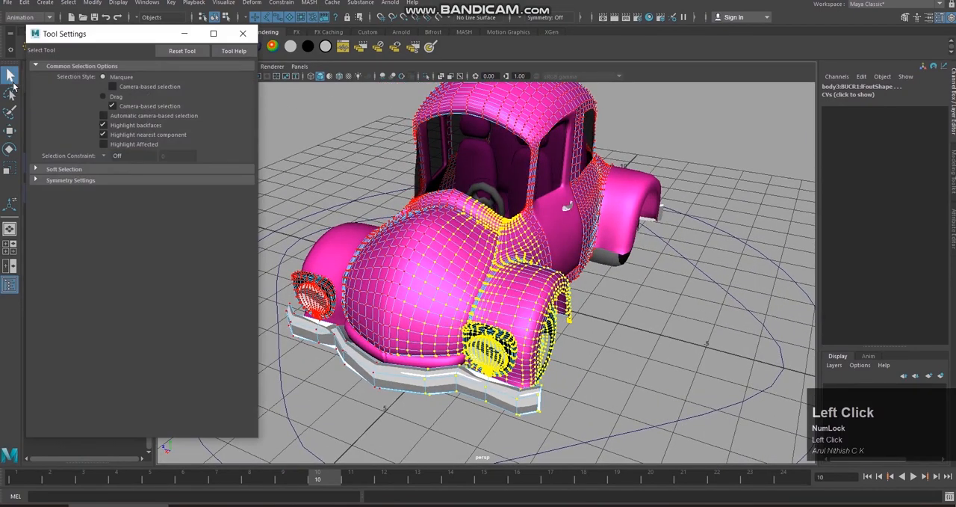
left_click(72, 170)
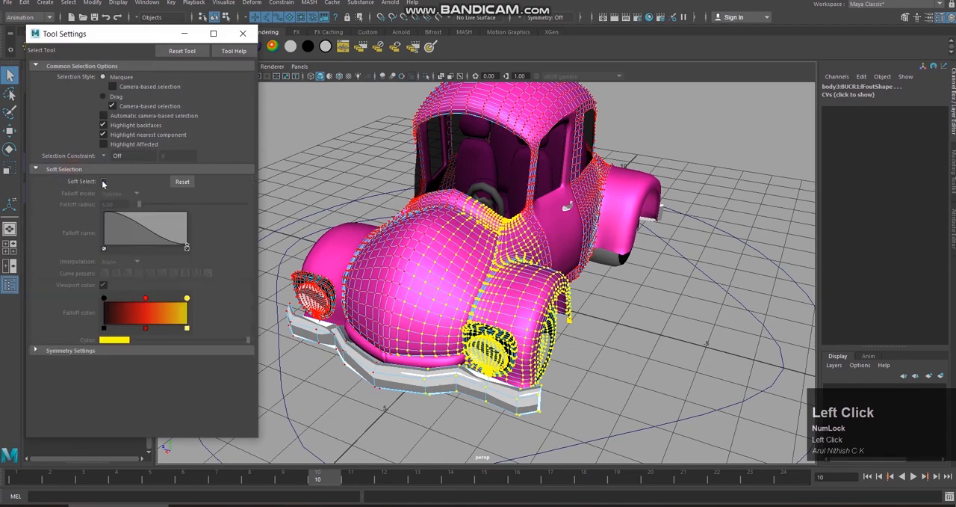
left_click(104, 182)
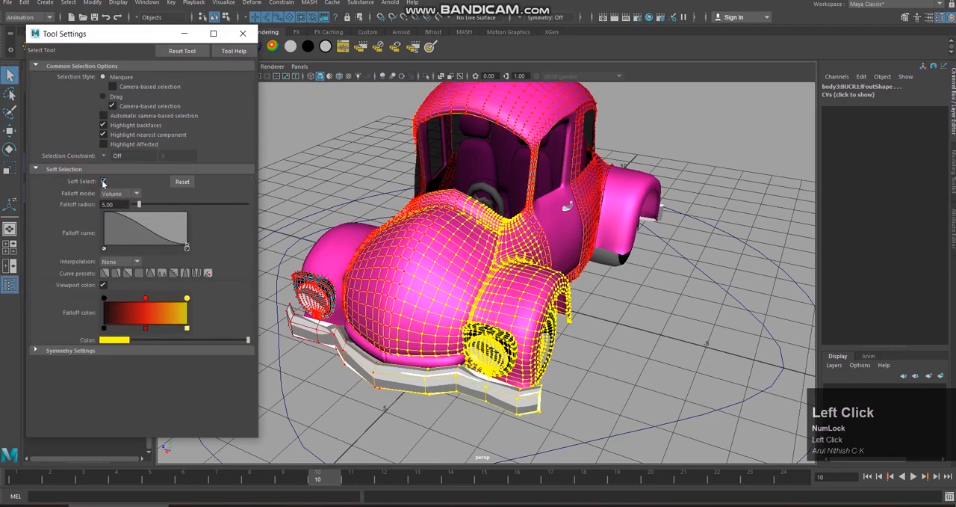
Step: Activate the Move tool for the soft-selected vertices at the car's front-left corner
left_click_drag(426, 245, 497, 263, "alt")
key("w")
left_click_drag(451, 314, 530, 270)
key("ctrl+z")
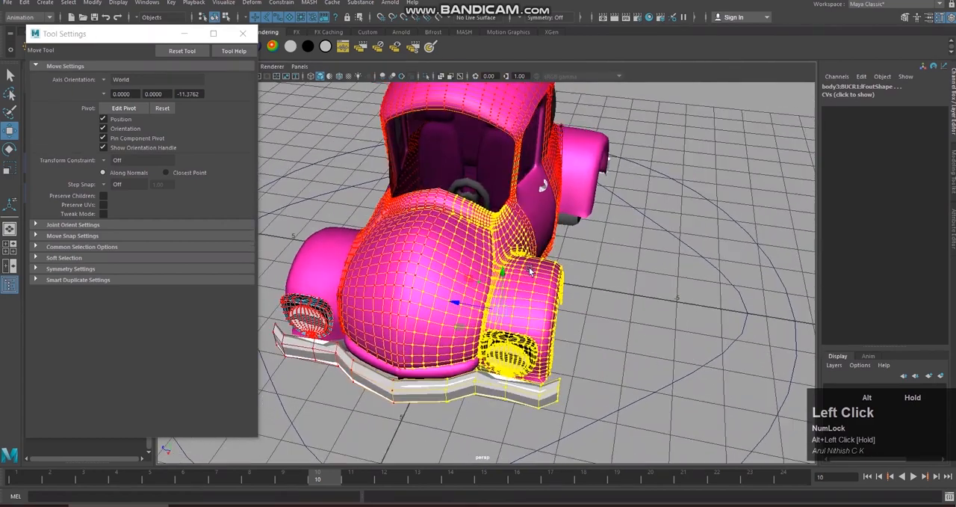
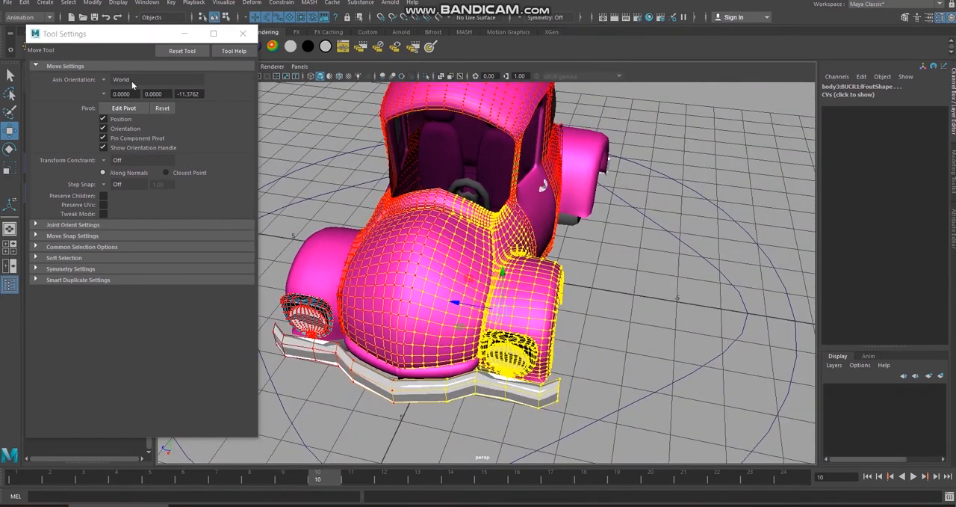
Step: Expand the Soft Selection settings and set the falloff radius to 1.00
left_click(107, 258)
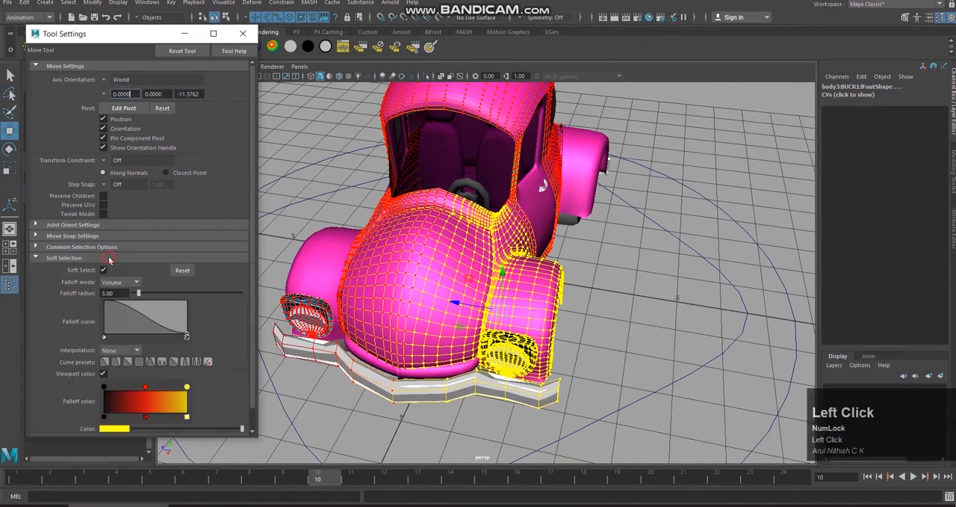
double_click(124, 293)
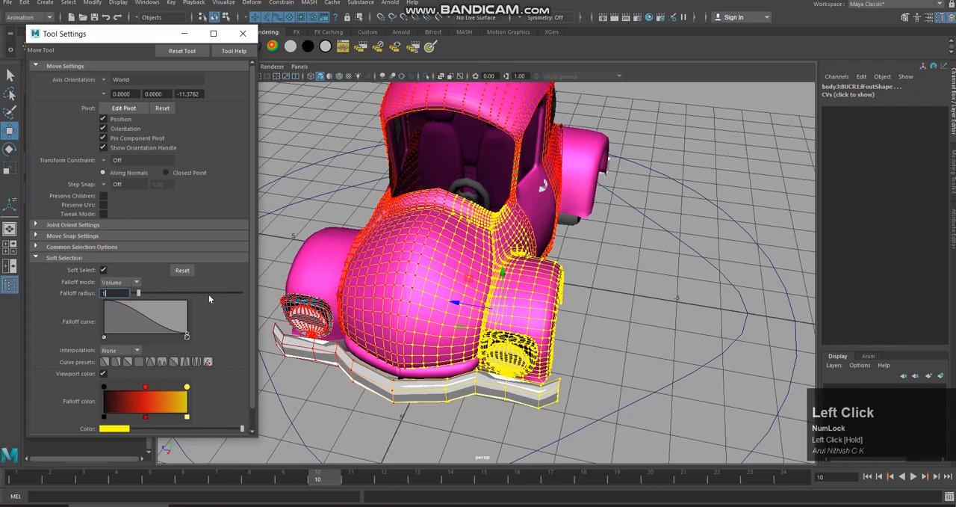
type("1")
key("Return")
left_click_drag(600, 292, 527, 302, "alt")
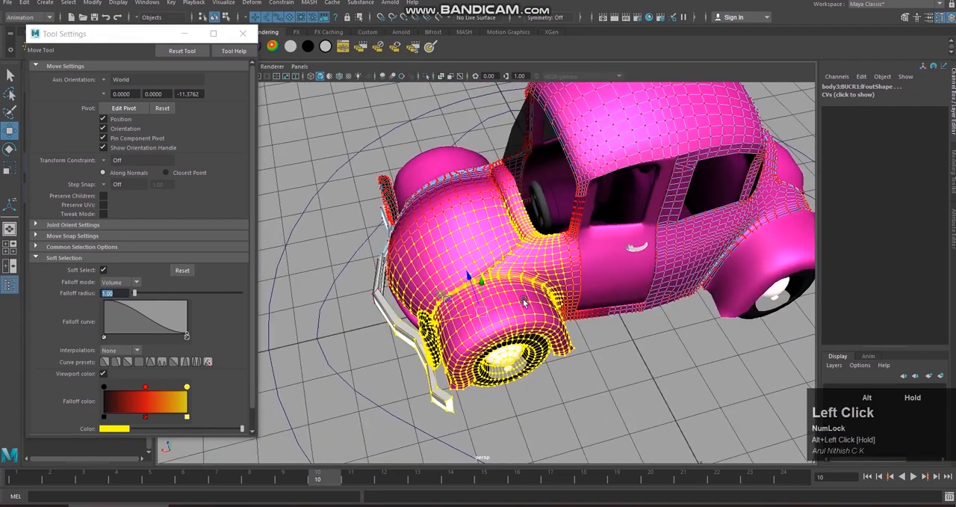
Step: Try moving the soft-selected vertices at the car's front-left corner, undo the move and check the fender and door area
left_click_drag(432, 320, 462, 294, "alt")
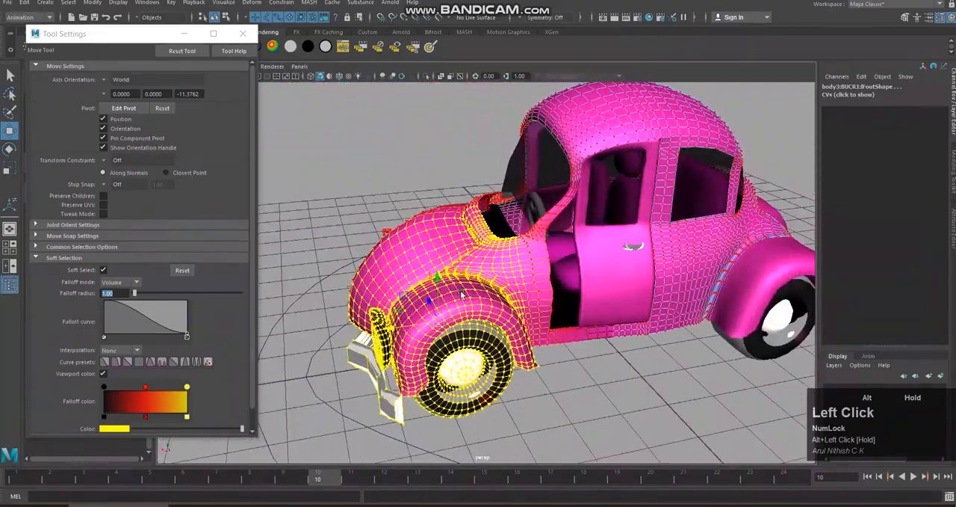
key("ctrl+z")
left_click_drag(580, 292, 565, 294, "alt")
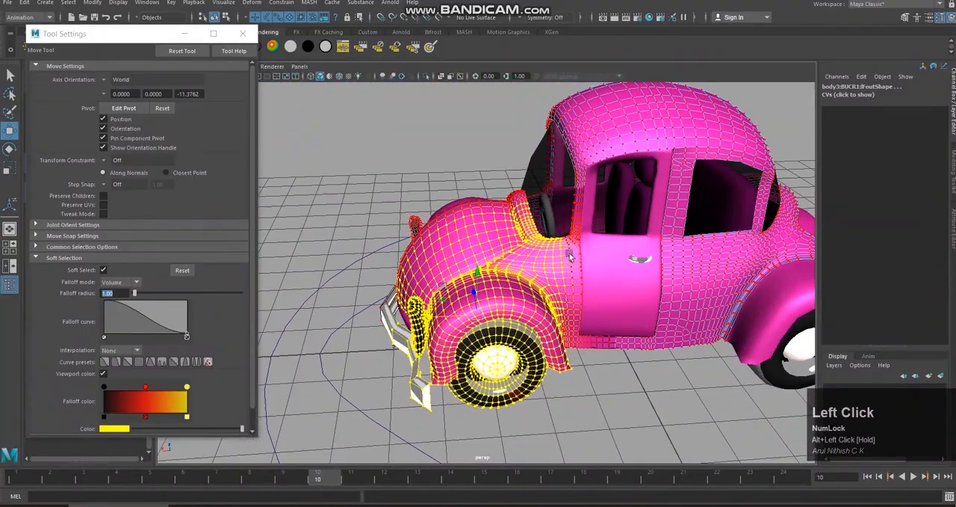
left_click_drag(602, 269, 624, 267, "alt")
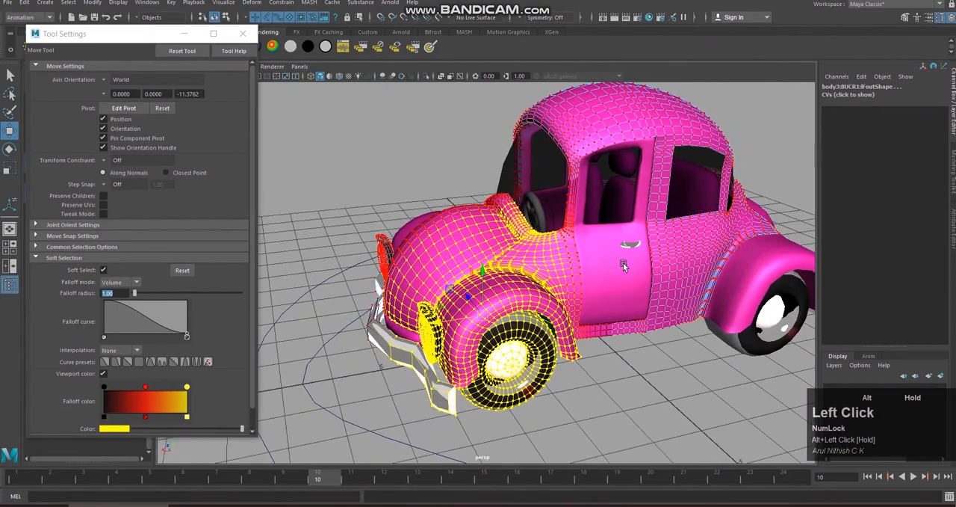
Step: Turn Soft Select off and back on to compare the front-left vertex selection with and without falloff
left_click(104, 269)
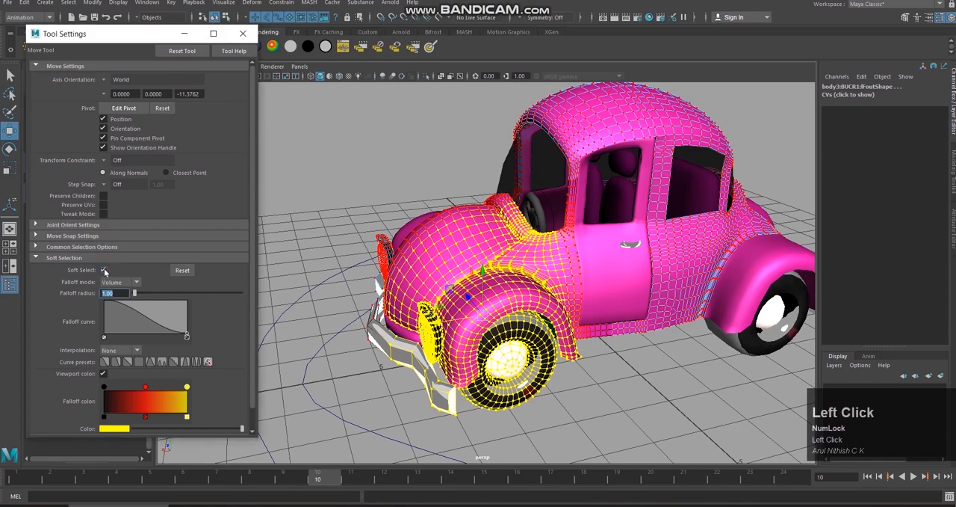
left_click(103, 270)
left_click_drag(657, 351, 626, 328, "alt")
left_click(104, 269)
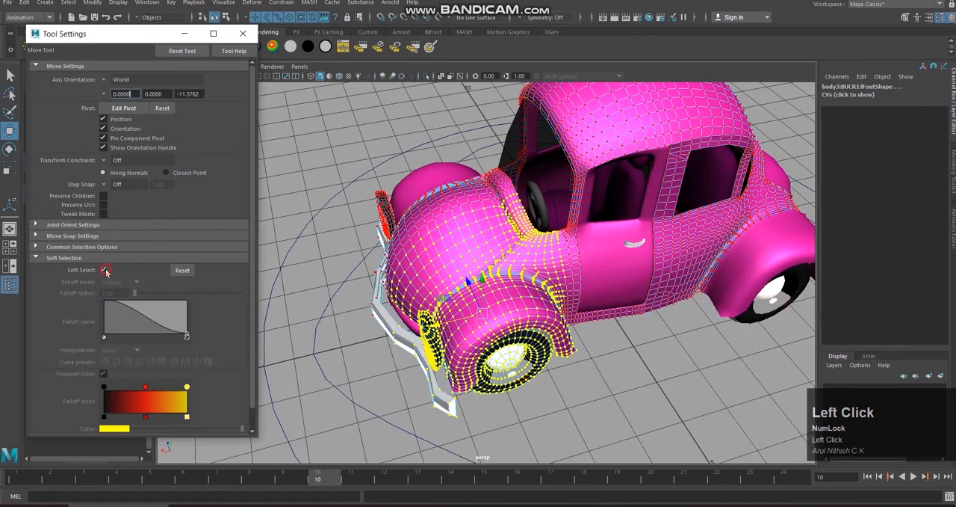
Step: Set the soft selection falloff radius to 0.25, try moving the front-left vertices and undo the move
left_click(113, 293)
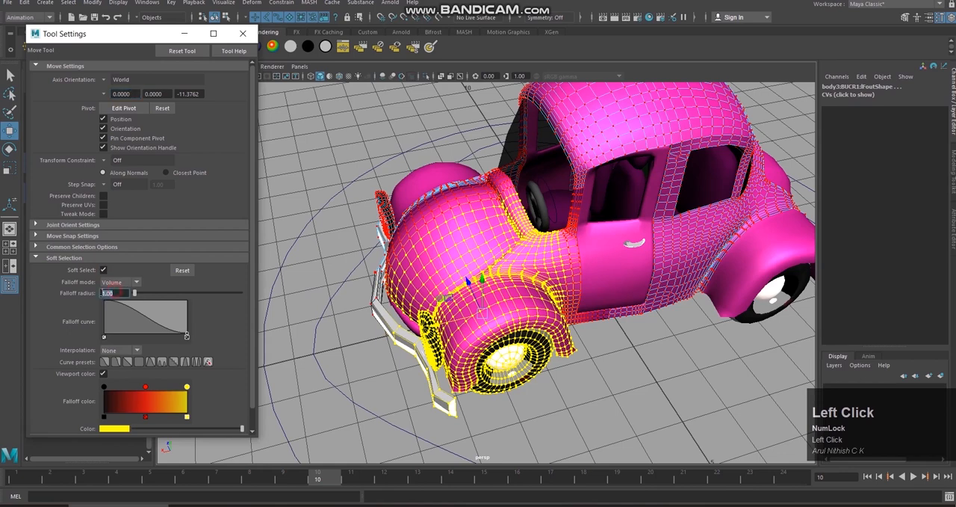
type(".25")
key("Return")
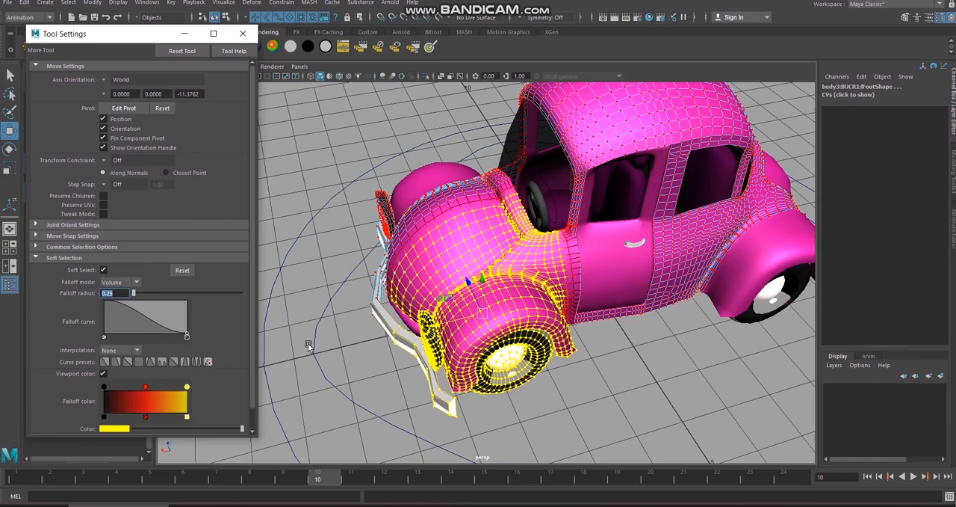
left_click_drag(485, 313, 523, 318)
key("ctrl+z")
Step: Set the soft selection falloff radius to 0.80, test its effect on the front-left corner and undo the test
left_click(105, 293)
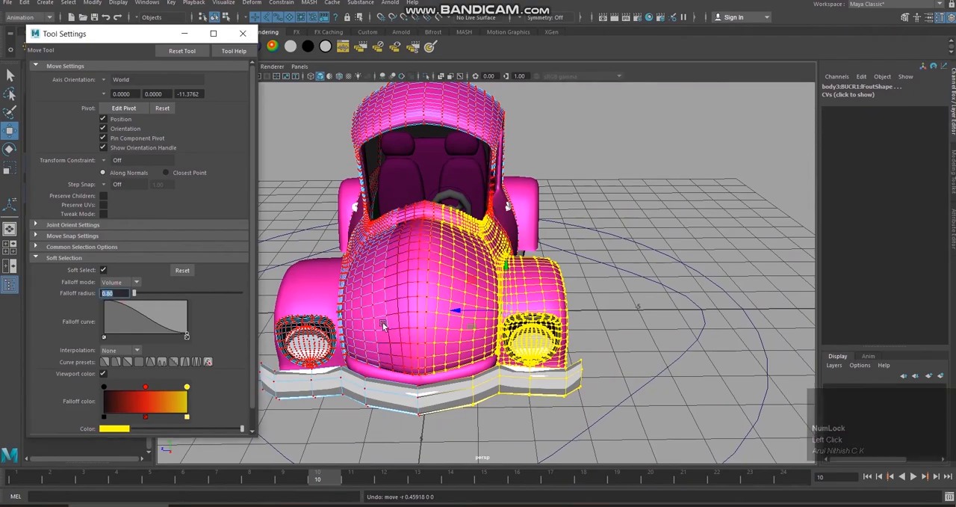
left_click_drag(549, 312, 420, 340, "alt")
key("ctrl+z")
left_click_drag(594, 323, 573, 286, "alt")
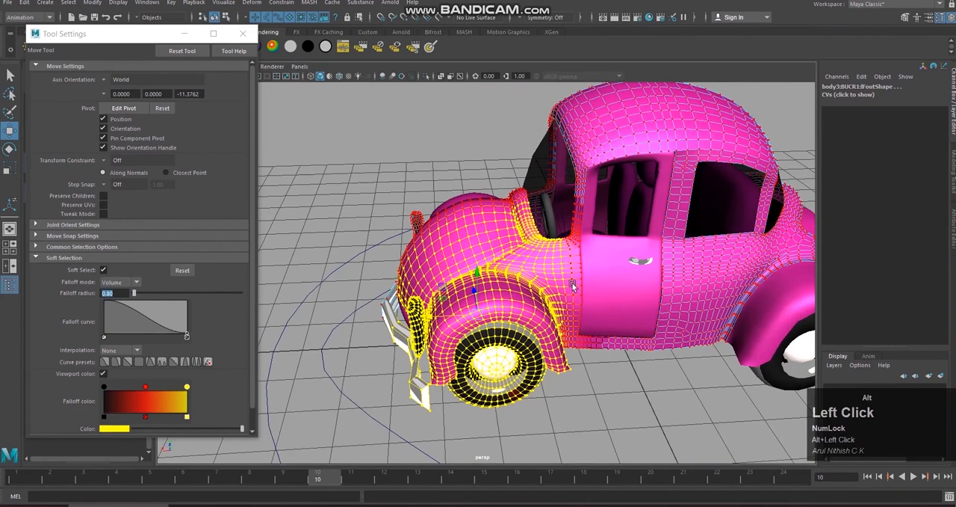
Step: Set the soft selection falloff radius to 0.50, then test moving the front-left vertices and undo the move
left_click(108, 293)
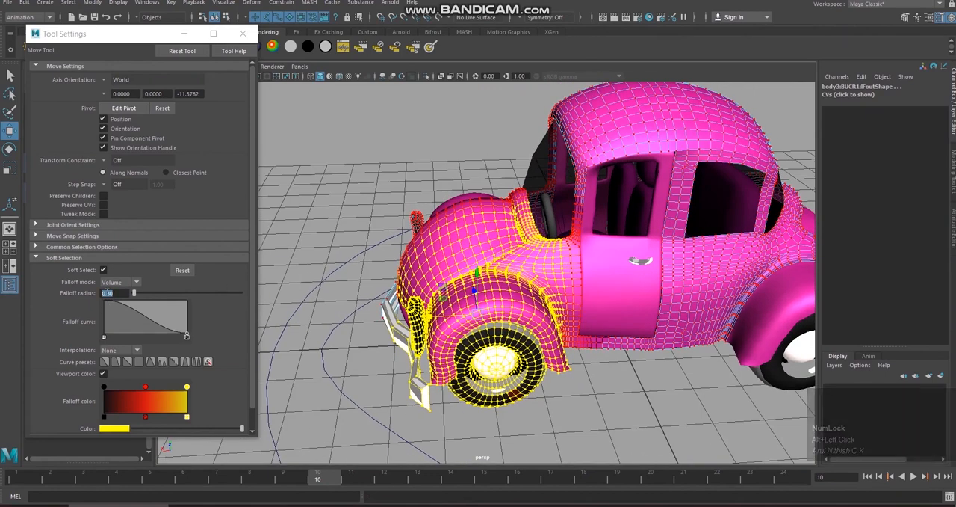
left_click(108, 293)
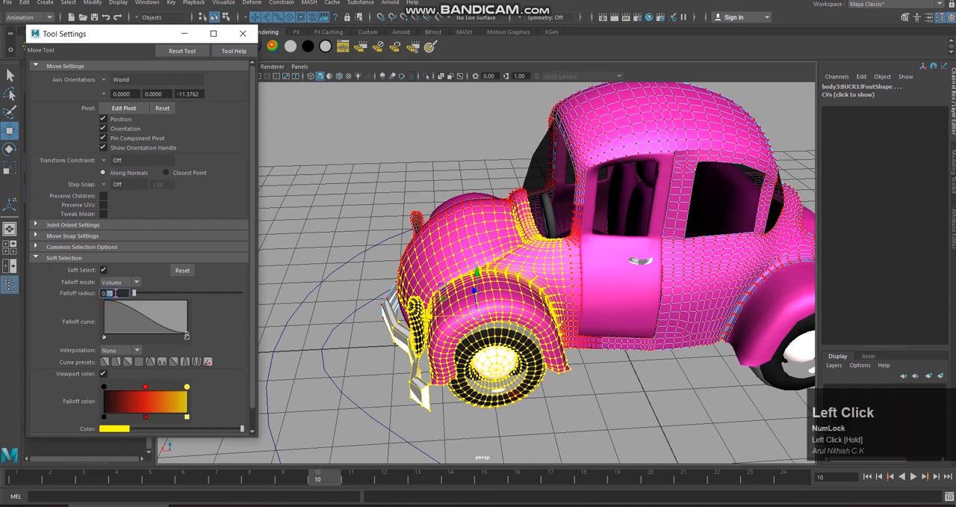
key("Return")
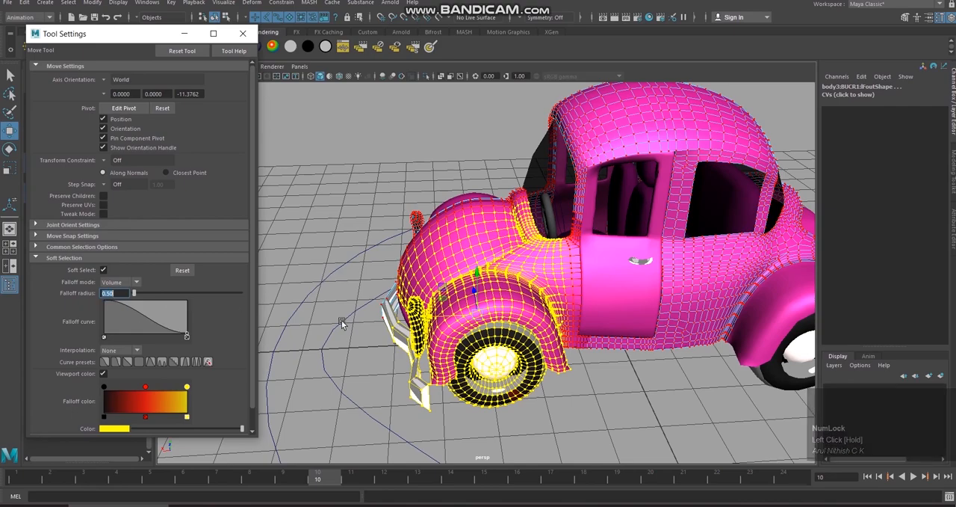
left_click_drag(428, 320, 482, 334)
key("ctrl+z")
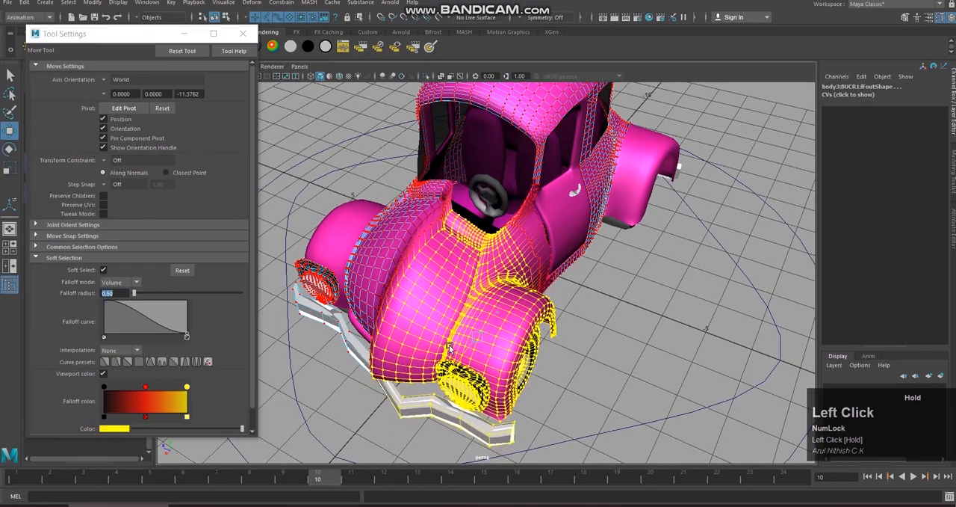
key("ctrl+z")
Step: Turn off Soft Select for the front-left vertices and close the tool settings
left_click_drag(469, 322, 529, 323, "alt")
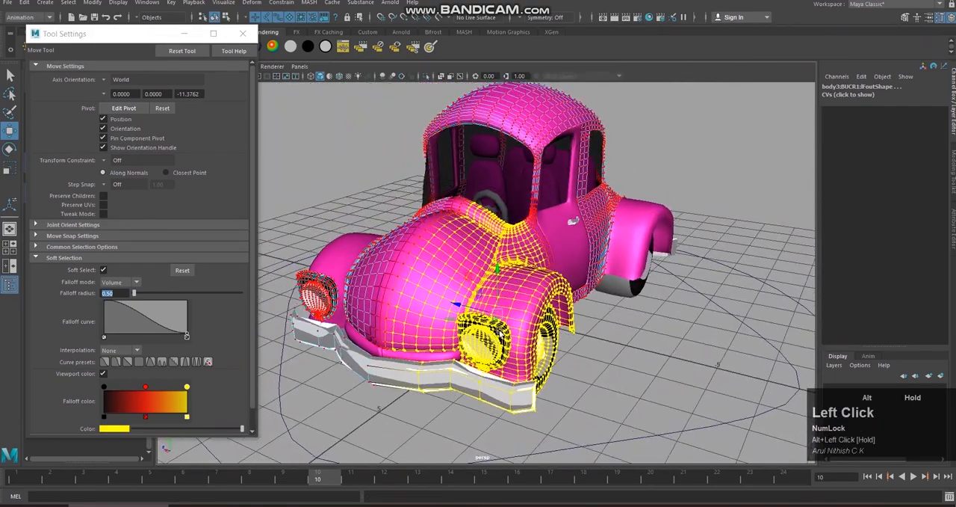
middle_click_drag(529, 323, 556, 310, "alt")
scroll(556, 310, "up", 3, "alt")
left_click_drag(557, 310, 454, 340, "alt")
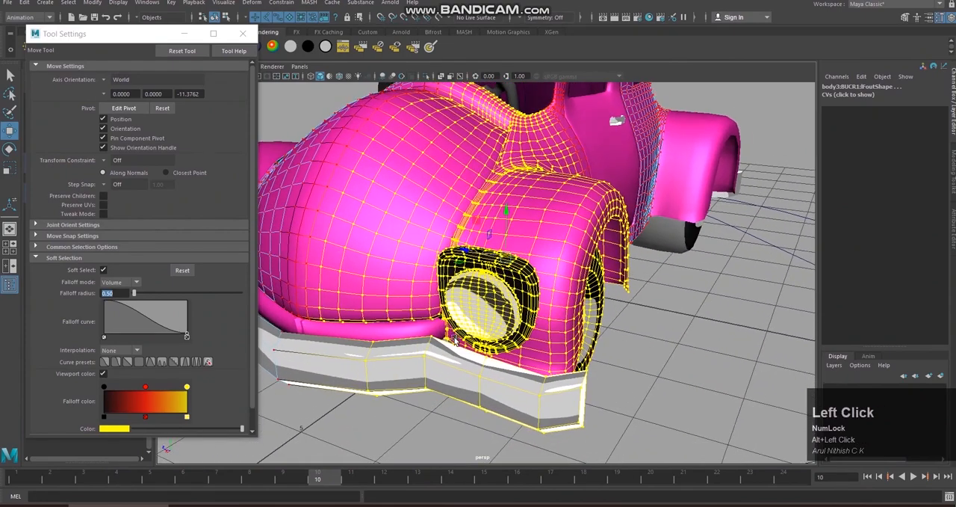
left_click(100, 271)
left_click(105, 274)
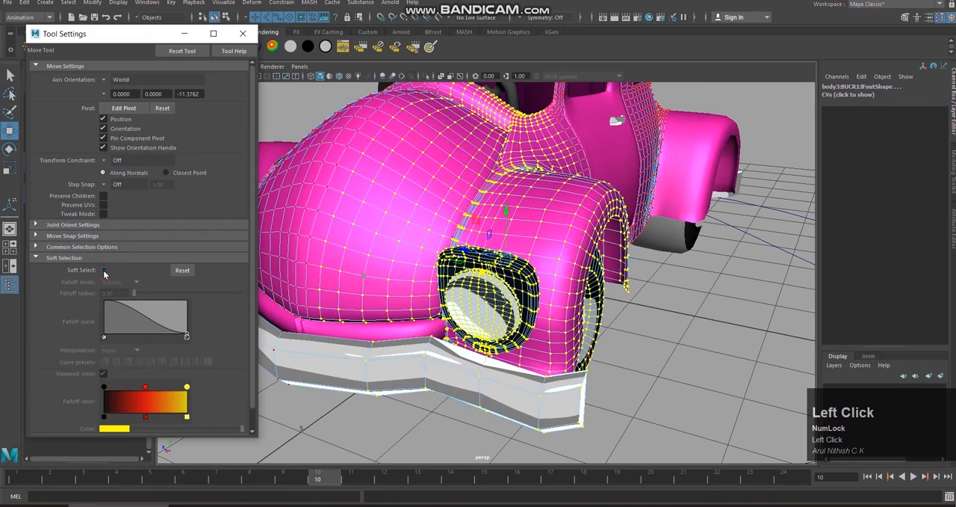
scroll(321, 280, "down", 3, "alt")
left_click_drag(322, 280, 377, 336, "alt")
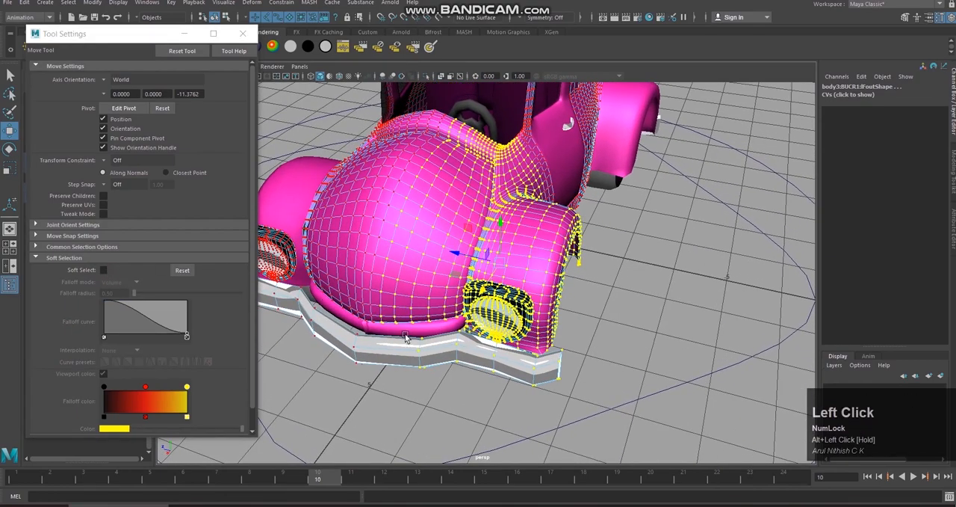
left_click_drag(410, 332, 410, 322, "alt")
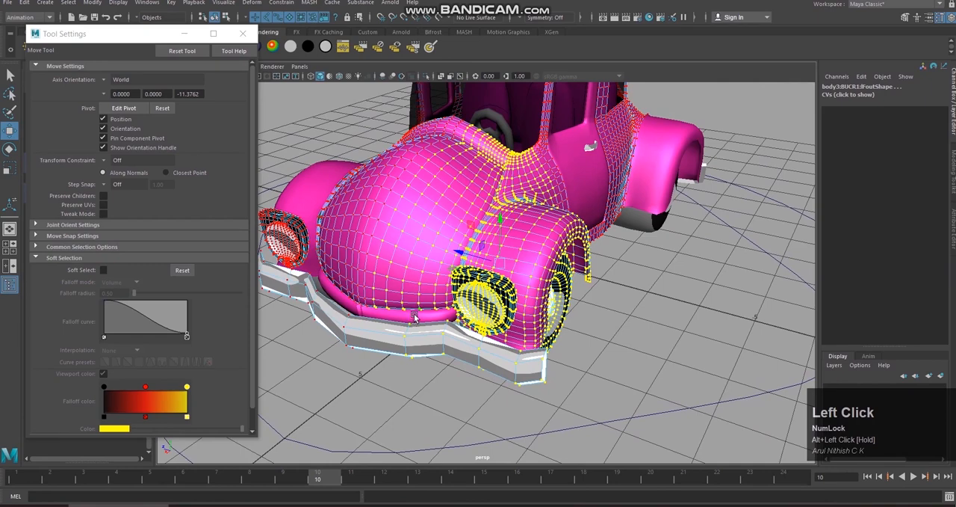
left_click(243, 33)
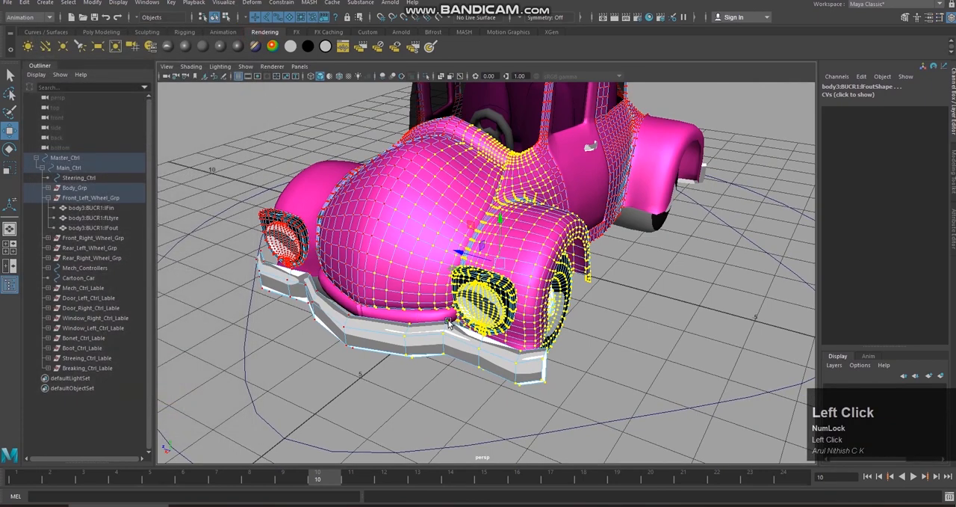
Step: Display the car in wireframe and switch to the top view
right_click(434, 317)
left_click_drag(434, 318, 504, 297, "alt")
key("4")
key("space")
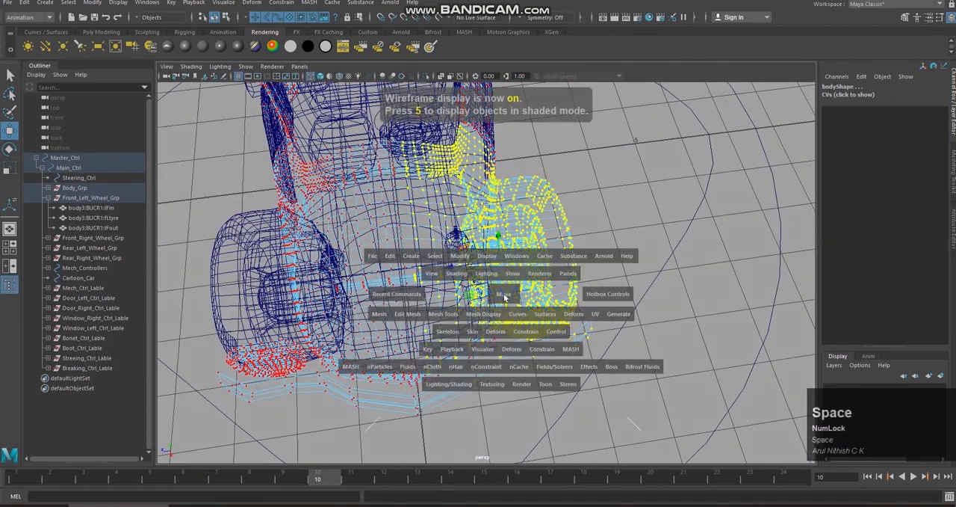
left_click(450, 293)
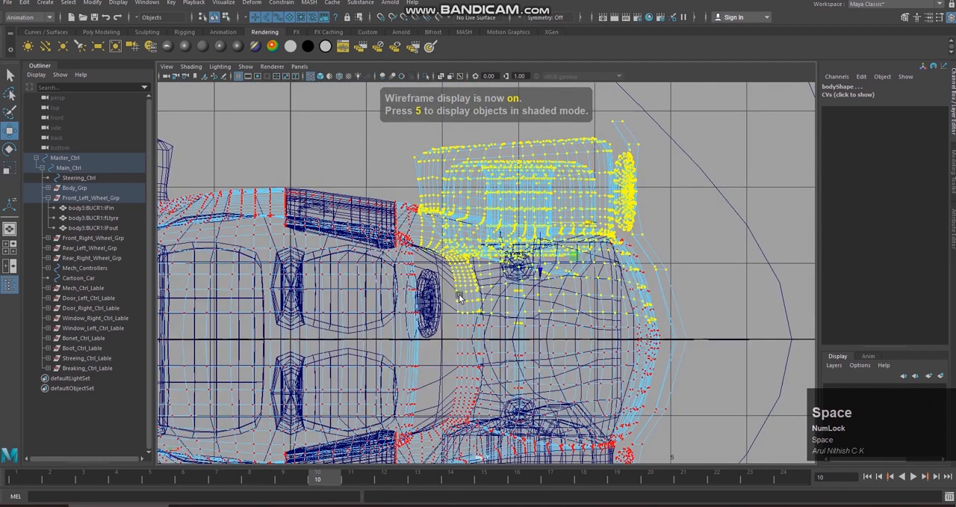
Step: Try to refine the vertex selection around the front-left headlight, hood and fender, then clear the whole selection
middle_click_drag(677, 285, 606, 273, "alt")
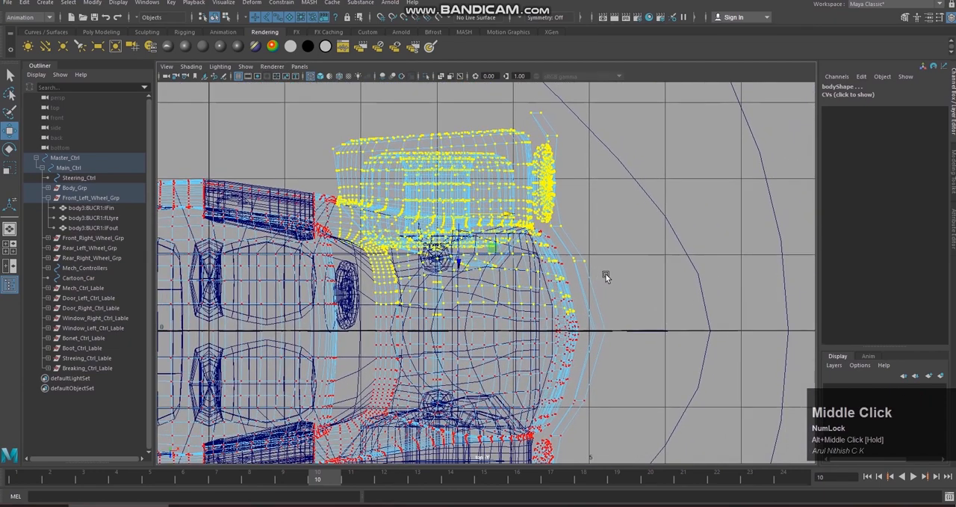
left_click_drag(529, 227, 602, 320, "shift")
left_click_drag(508, 237, 500, 213, "ctrl")
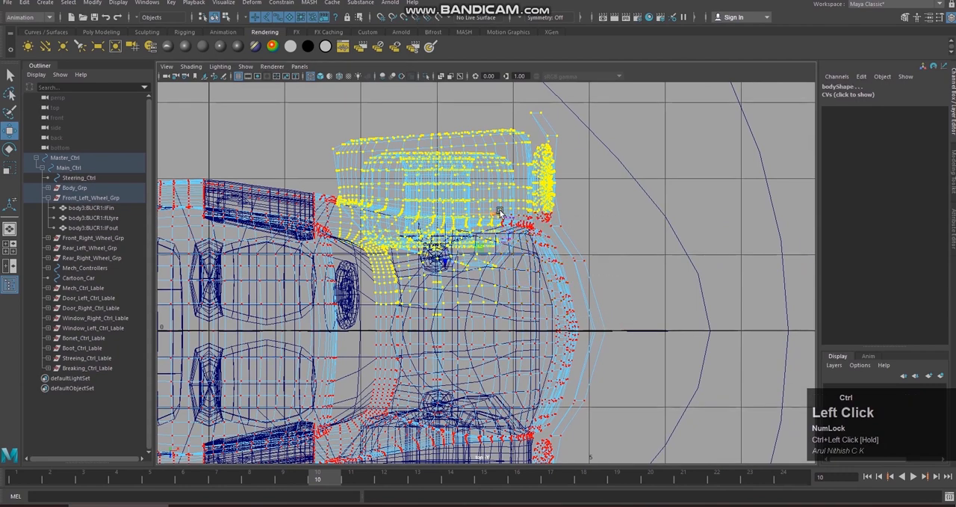
left_click(329, 101, "shift")
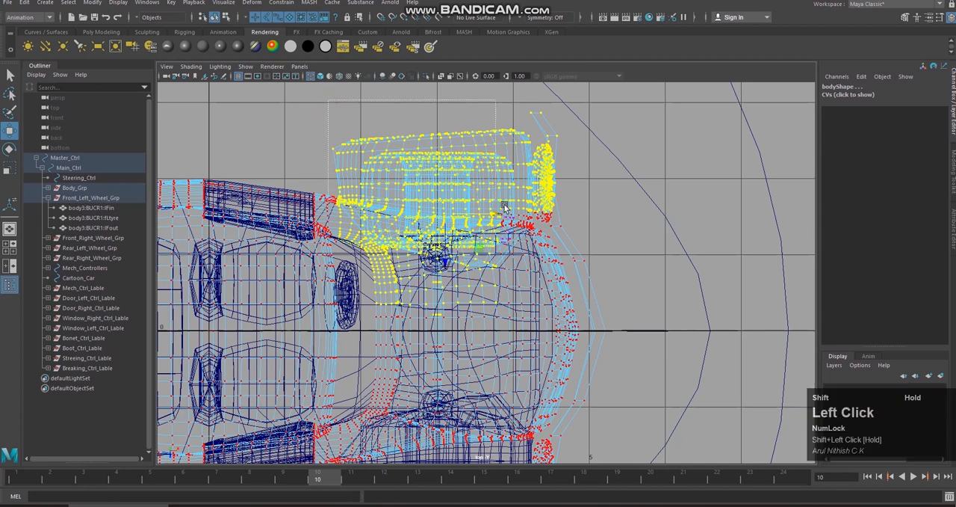
left_click_drag(580, 260, 613, 310, "shift")
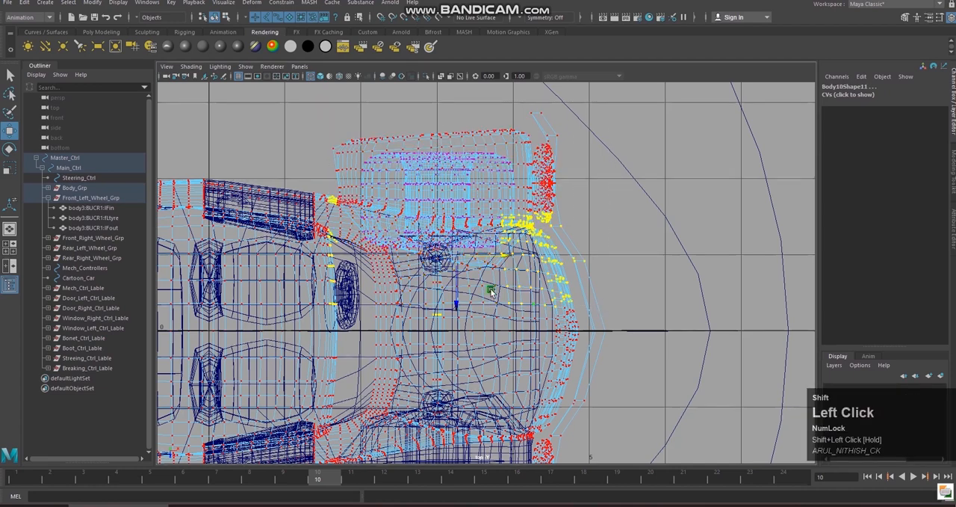
left_click_drag(508, 213, 635, 306, "ctrl")
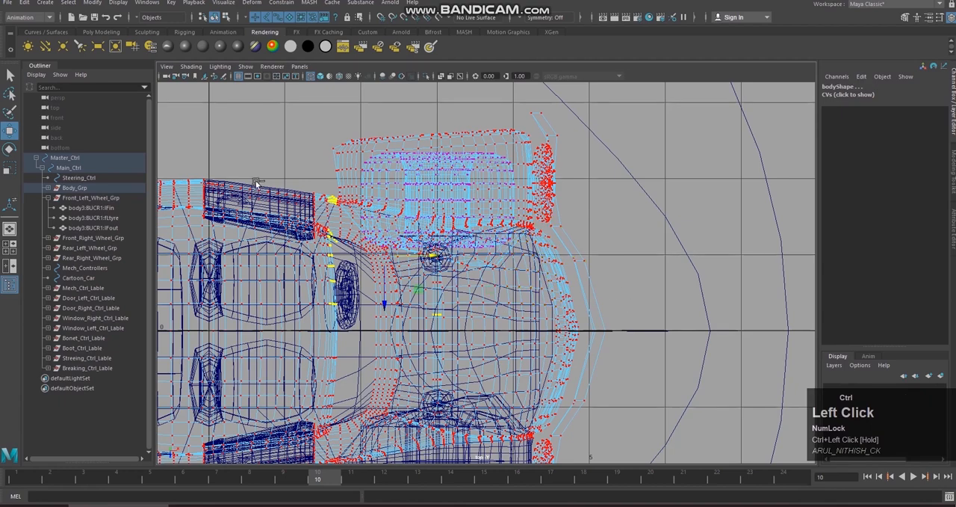
left_click(467, 299)
Step: Select all vertices of the car's front-left corner, covering the wheel, fender, headlight, bumper and left half of the hood
scroll(558, 266, "up", 1)
middle_click_drag(560, 264, 537, 310, "alt")
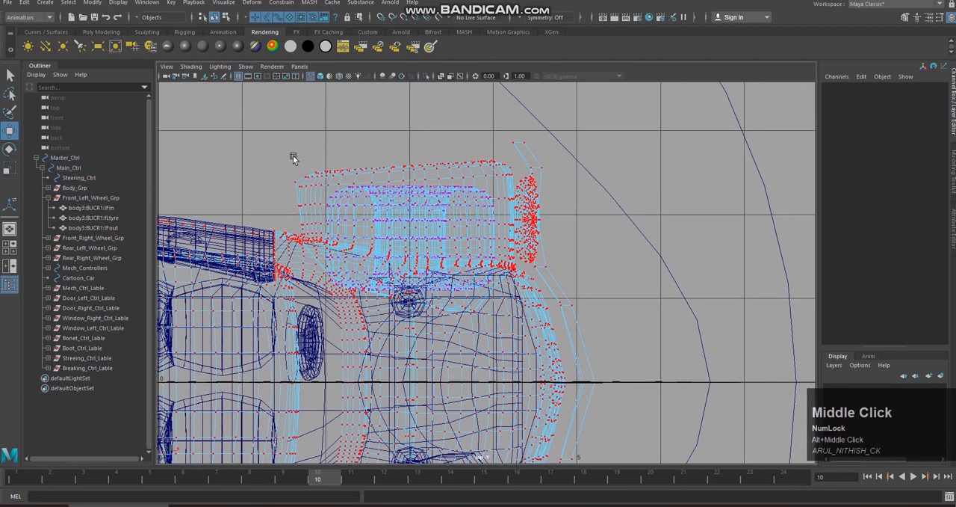
left_click_drag(284, 143, 463, 202)
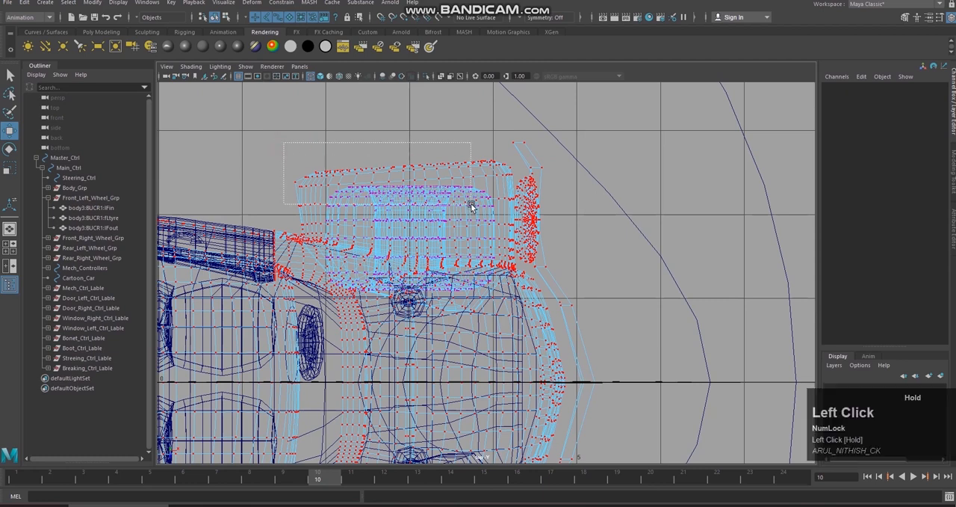
left_click_drag(532, 223, 576, 320)
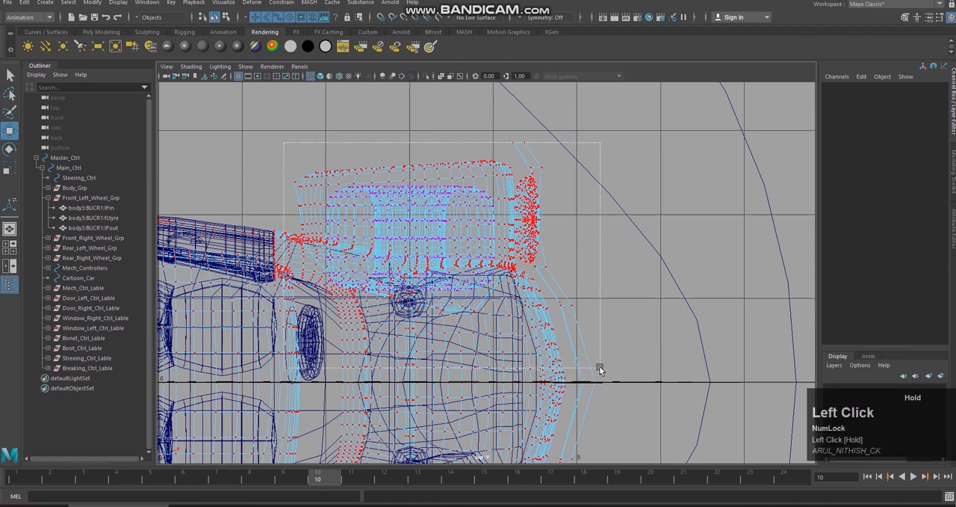
left_click_drag(600, 366, 600, 366)
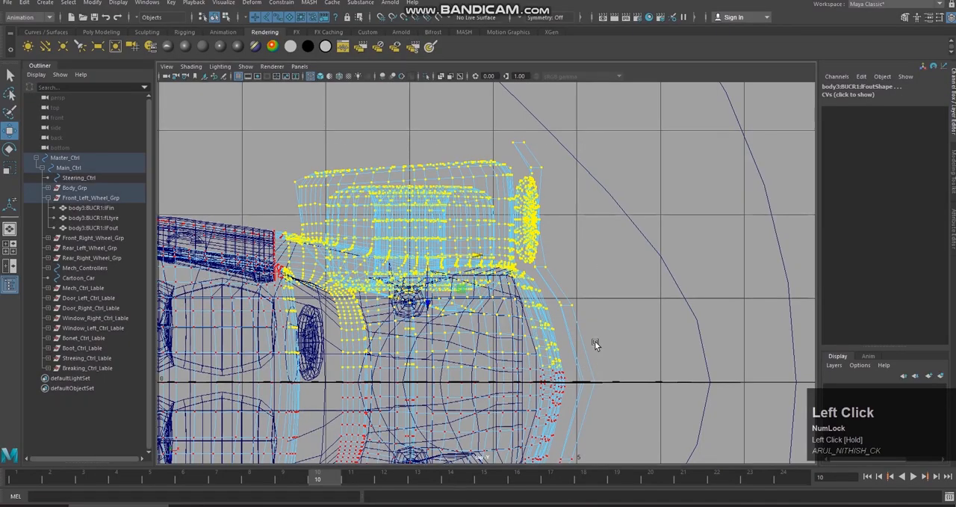
Step: Remove the vertices beside the front edge of the door from the front-left corner selection in the top view
key("space")
right_click_drag(599, 337, 592, 311)
left_click_drag(593, 311, 579, 256, "alt")
middle_click_drag(579, 256, 577, 319, "alt")
key("space")
right_click_drag(576, 319, 547, 319)
scroll(506, 247, "down", 3)
scroll(505, 253, "up", 3)
scroll(504, 255, "up", 2, "alt")
scroll(504, 256, "down", 2, "alt")
scroll(505, 256, "up", 3, "alt")
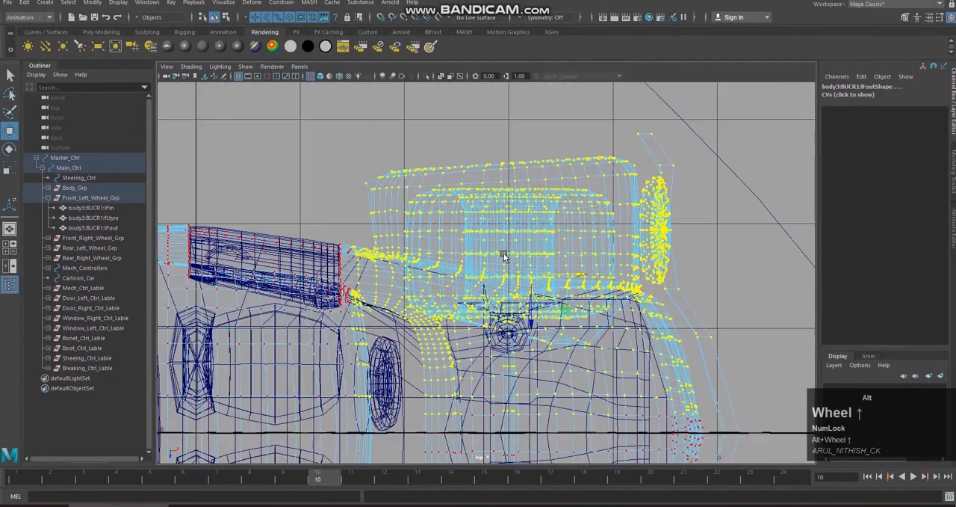
left_click(319, 225, "ctrl")
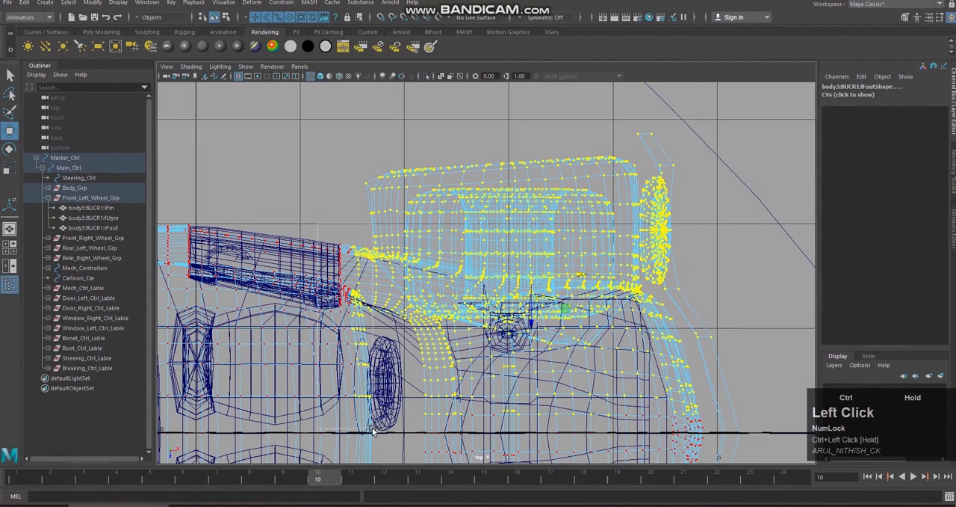
left_click_drag(373, 428, 370, 420, "ctrl")
Step: Return to the perspective view and display the car smooth shaded
key("space")
right_click_drag(510, 294, 512, 257)
mouse_move(512, 257)
left_mouse_down("alt")
mouse_move(421, 247)
mouse_move(543, 278)
mouse_move(514, 272)
left_mouse_up("alt")
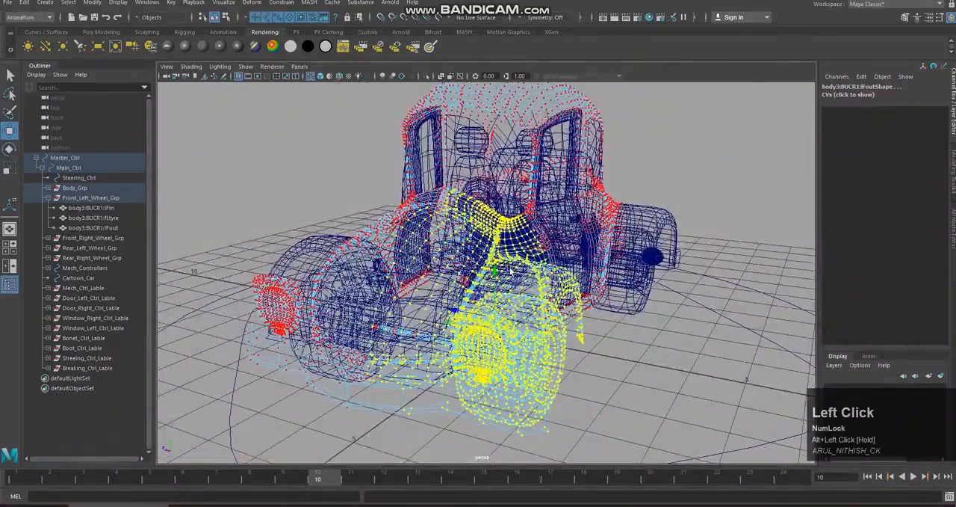
key("5")
Step: Test moving the selected front-left corner vertices, then undo the move
mouse_move(512, 271)
left_mouse_down("alt")
mouse_move(487, 288)
mouse_move(473, 320)
mouse_move(470, 303)
mouse_move(513, 321)
mouse_move(458, 384)
mouse_move(465, 394)
mouse_move(455, 351)
mouse_move(560, 272)
mouse_move(523, 284)
left_mouse_up("alt")
key("z")
left_click_drag(456, 317, 424, 330)
left_click_drag(424, 330, 527, 307, "alt")
key("ctrl+z")
Step: Add the vertices at the middle of the front bumper to the front-left corner selection
left_click_drag(472, 347, 512, 323, "alt")
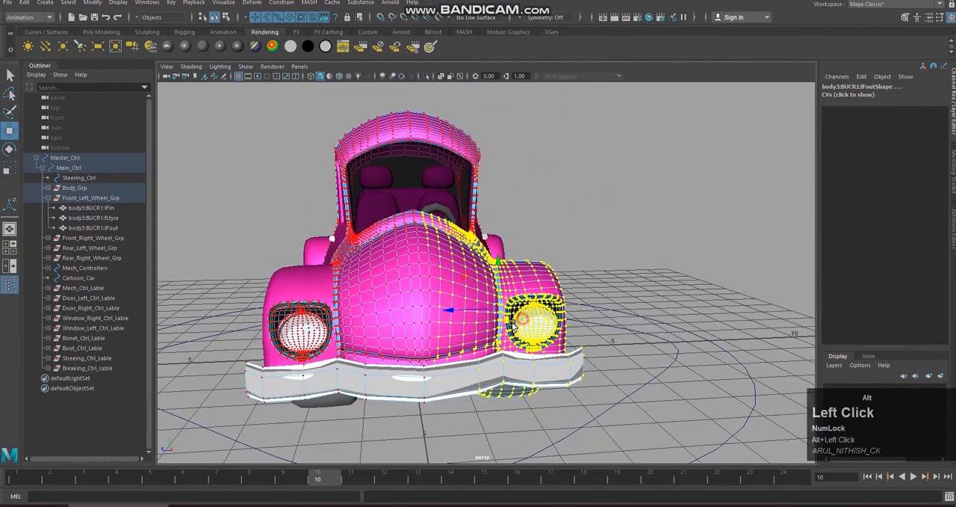
mouse_move(461, 394)
left_mouse_down("alt")
mouse_move(462, 374)
mouse_move(463, 381)
left_mouse_up("alt")
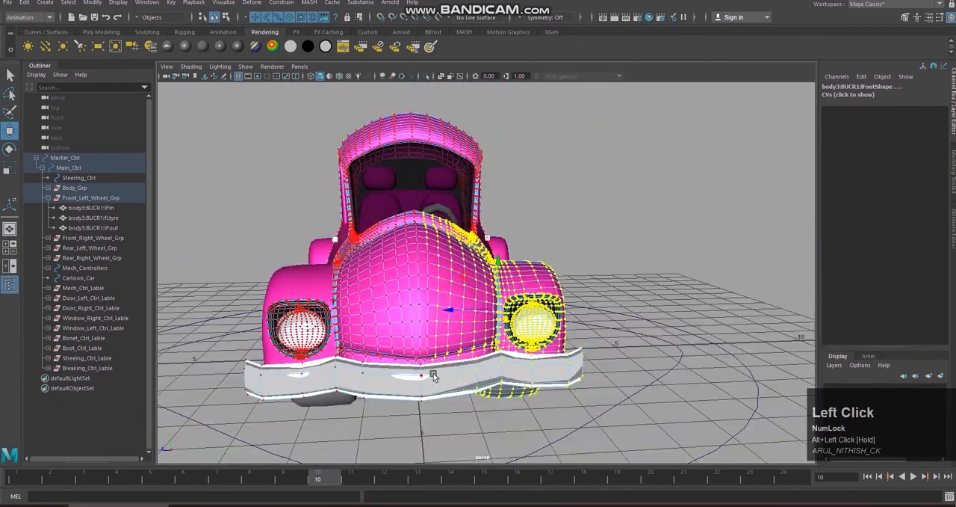
scroll(433, 376, "up", 3)
middle_click_drag(433, 376, 434, 367, "alt")
left_click_drag(435, 367, 454, 381, "alt")
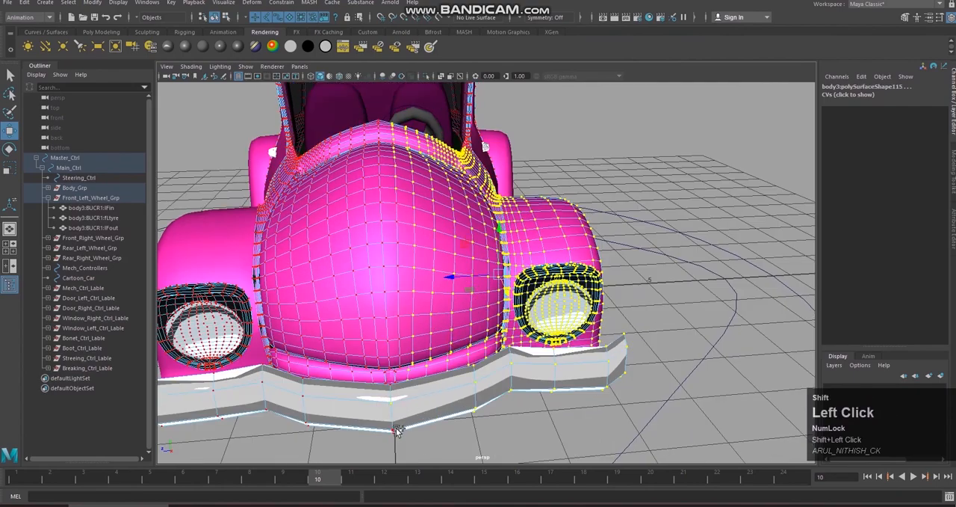
left_click_drag(451, 418, 399, 359, "alt")
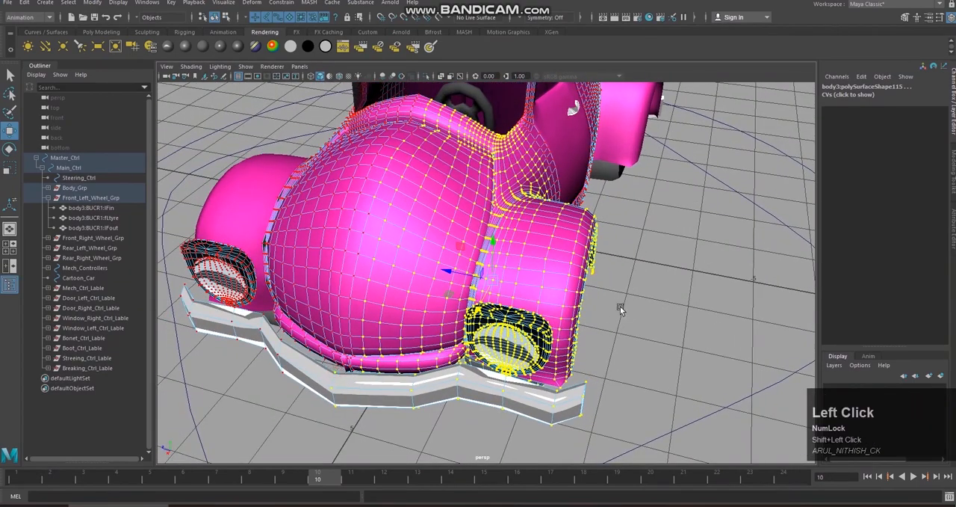
Step: Move the selected wheel, fender, hood and bumper vertices as a test from several angles, undoing each move
left_click_drag(626, 311, 542, 312, "alt")
mouse_move(470, 317)
left_mouse_down()
mouse_move(454, 339)
mouse_move(479, 319)
mouse_move(462, 330)
left_mouse_up()
key("ctrl+z")
middle_click_drag(499, 290, 534, 321, "alt")
left_click_drag(534, 321, 556, 274, "alt")
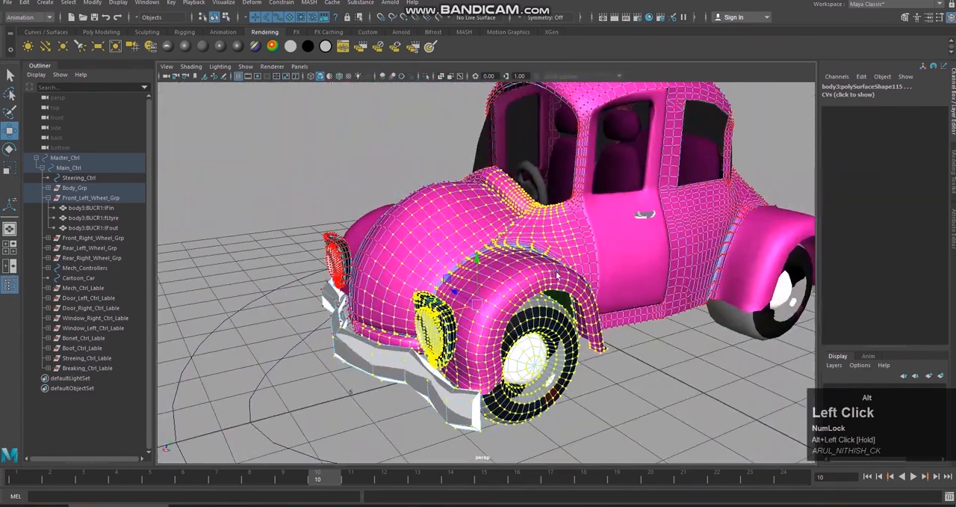
middle_click_drag(556, 274, 490, 296, "alt")
left_click_drag(490, 297, 426, 336, "alt")
scroll(413, 183, "down", 3)
left_click_drag(413, 183, 476, 247, "alt")
middle_click_drag(475, 247, 456, 269, "alt")
left_click_drag(455, 269, 439, 335, "alt")
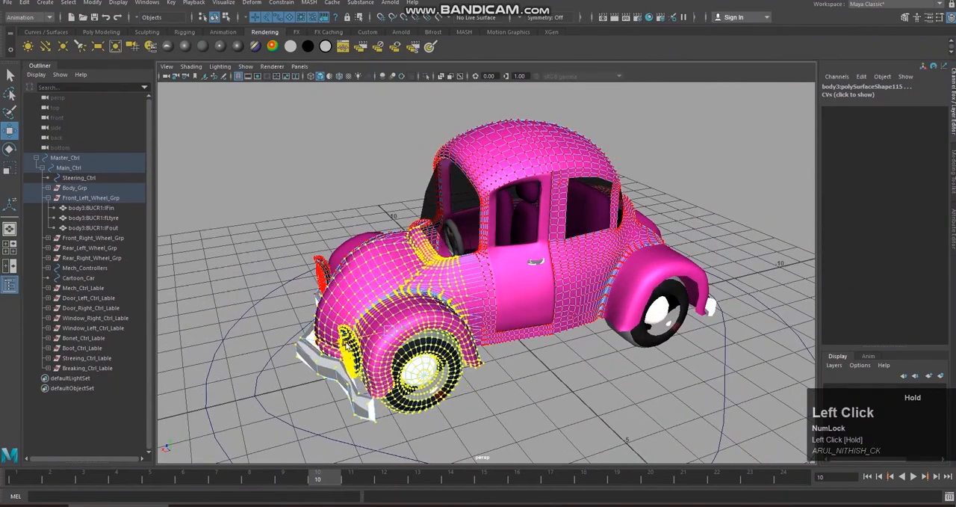
key("ctrl+z")
mouse_move(529, 341)
left_mouse_down("alt")
mouse_move(569, 339)
mouse_move(523, 342)
left_mouse_up("alt")
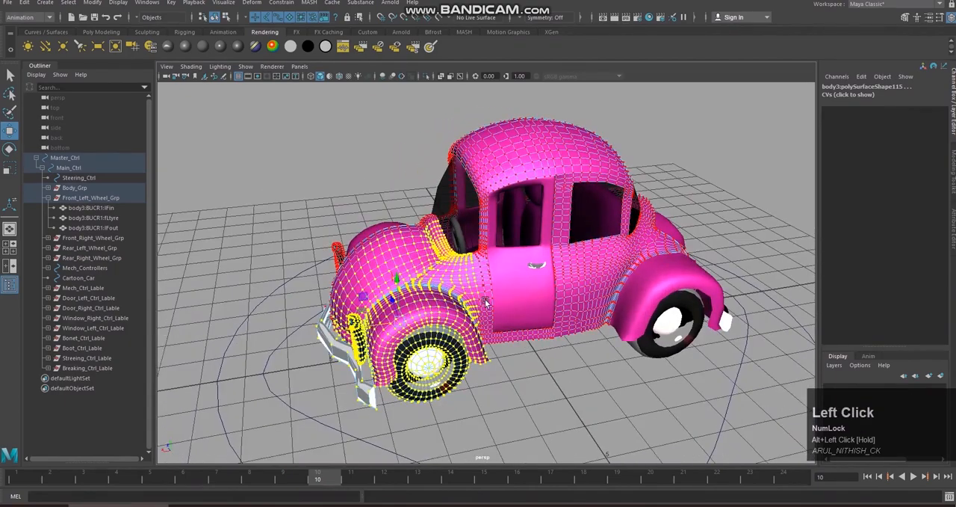
Step: Examine the selected vertices around the windshield base, front door edge and left fender from several angles
scroll(538, 333, "up", 3)
middle_click_drag(540, 329, 506, 318, "alt")
left_click_drag(506, 318, 500, 322, "alt")
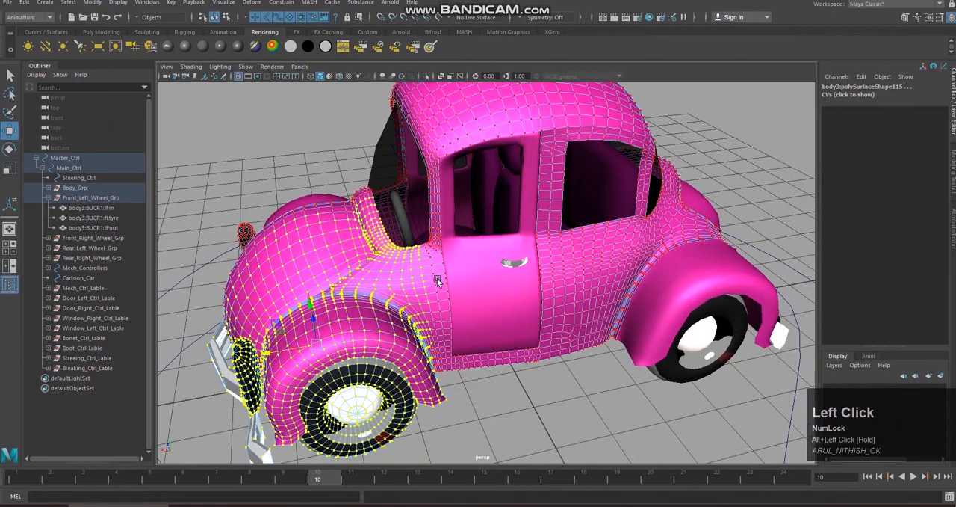
left_click_drag(467, 362, 503, 303, "alt")
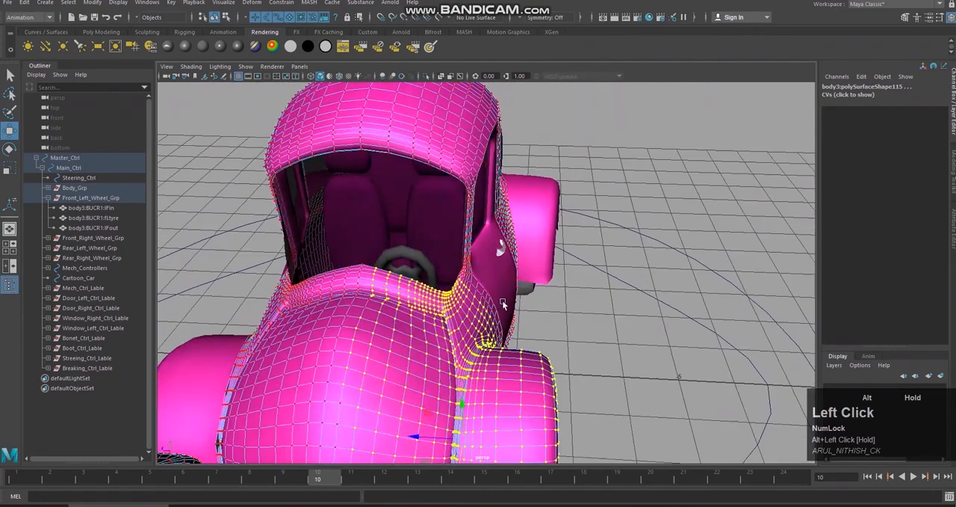
scroll(437, 320, "down", 3)
middle_click_drag(441, 337, 439, 276, "alt")
left_click_drag(449, 295, 455, 269, "alt")
middle_click_drag(455, 269, 473, 280, "alt")
mouse_move(472, 279)
left_mouse_down("alt")
mouse_move(499, 276)
mouse_move(454, 281)
mouse_move(483, 286)
left_mouse_up("alt")
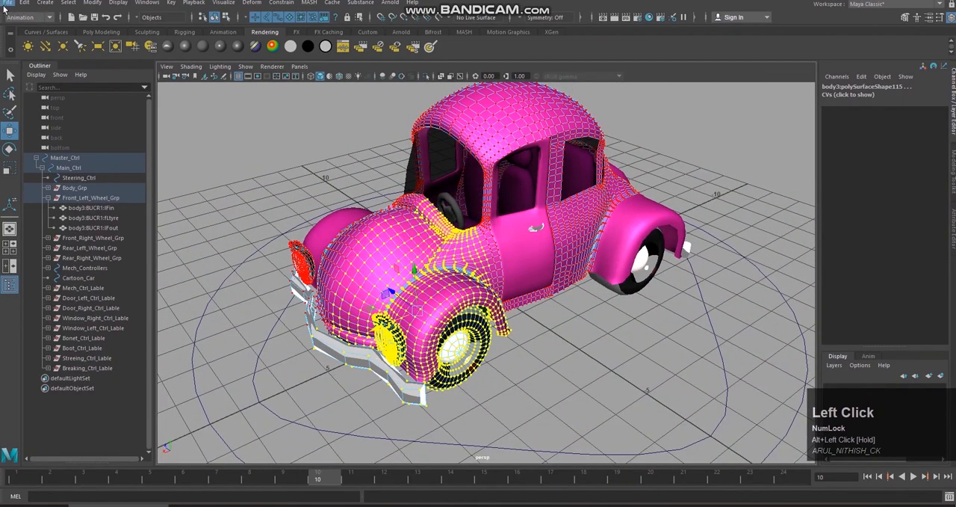
Step: Create a lattice deformer on the selected front-left vertices with divisions 2, 5, 2 and local divisions 2, 2, 2
left_click(23, 19)
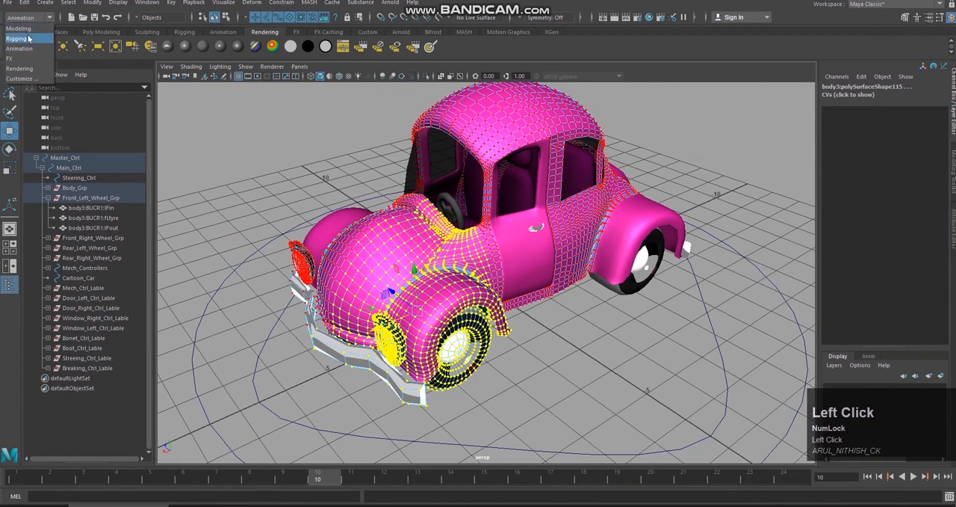
left_click(20, 48)
left_click(252, 2)
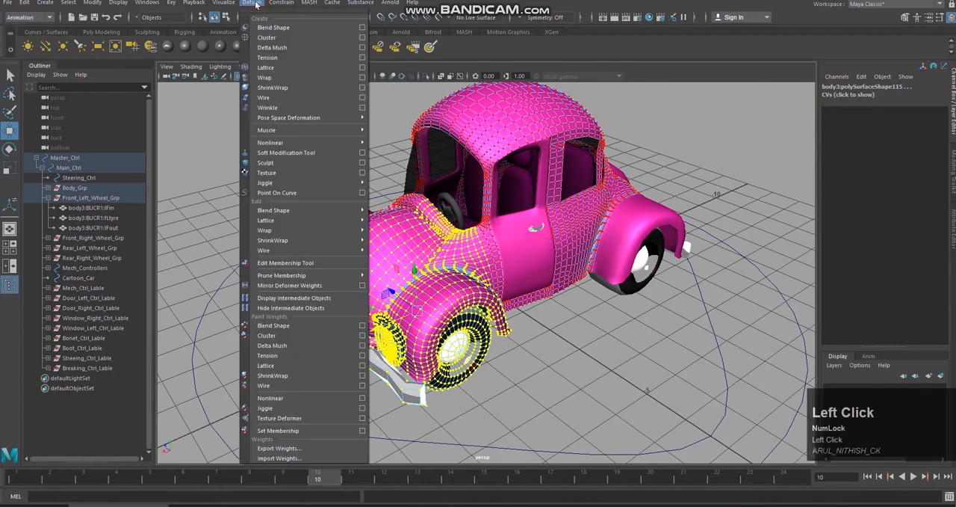
left_click(362, 68)
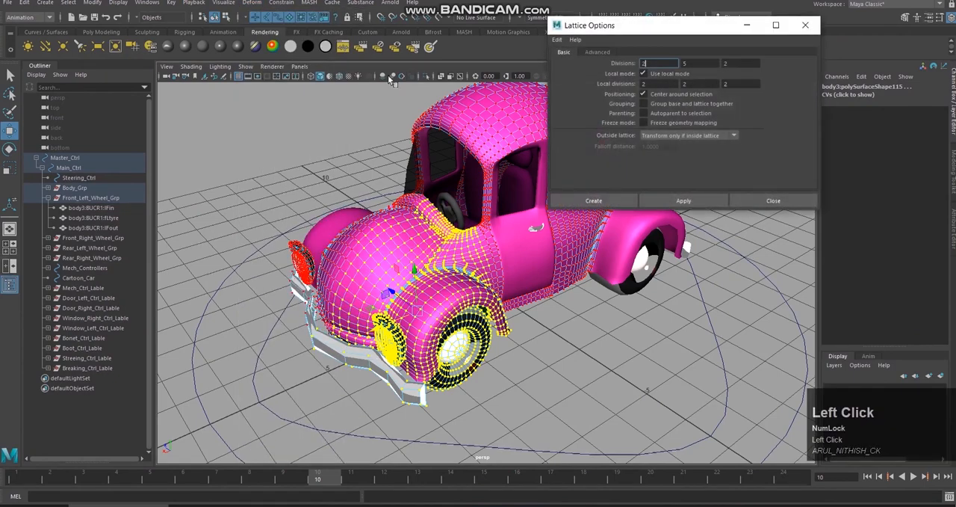
left_click_drag(712, 29, 732, 63)
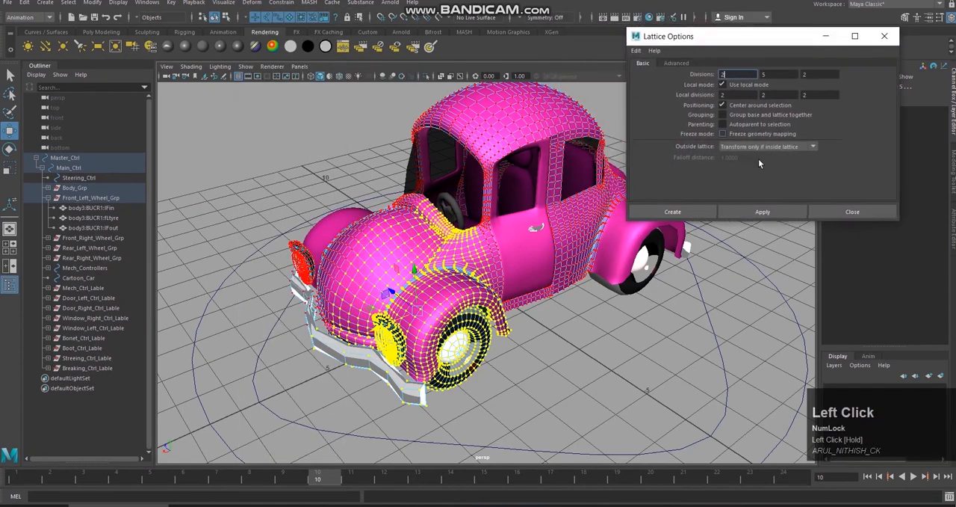
left_click(703, 212)
Step: Set the lattice's S, T and U divisions to 6, then deselect it
mouse_move(701, 211)
left_mouse_down("alt")
mouse_move(690, 220)
mouse_move(736, 213)
mouse_move(688, 217)
left_mouse_up("alt")
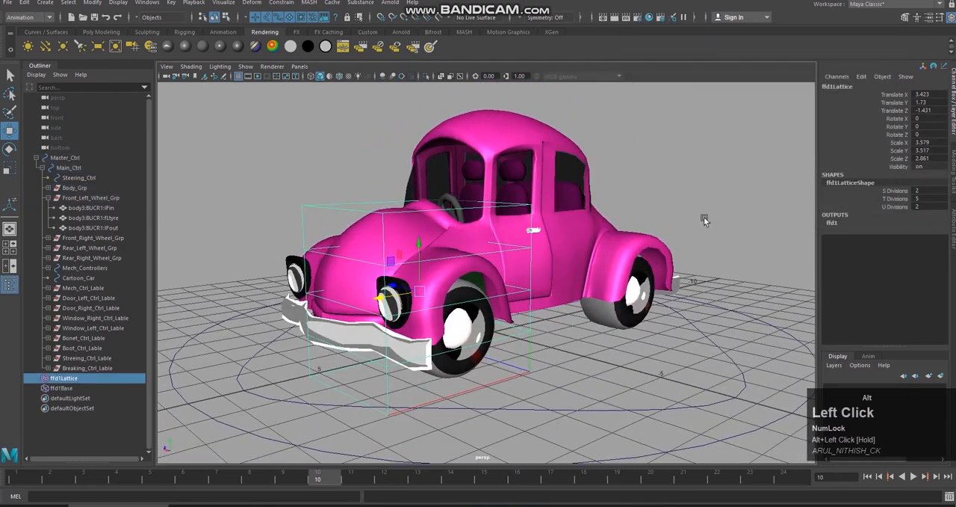
left_click_drag(911, 194, 912, 216)
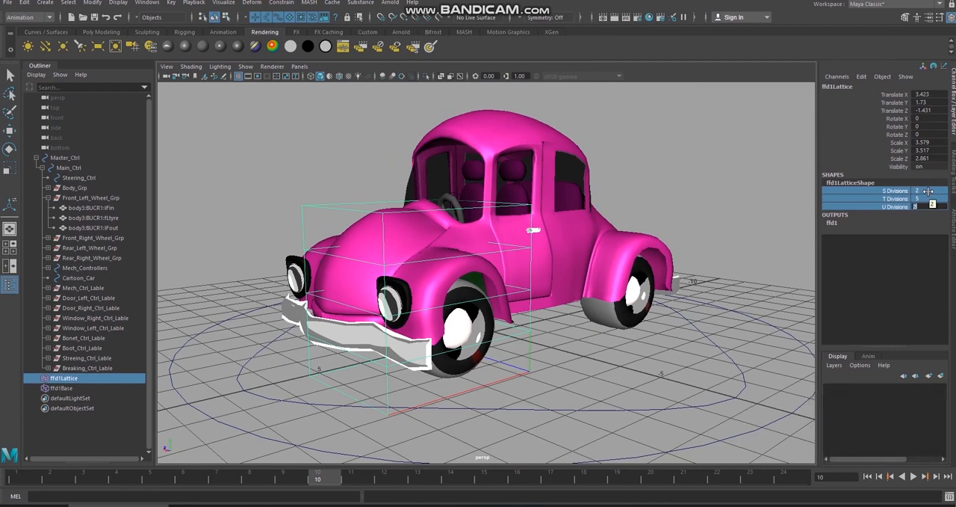
left_click_drag(928, 192, 934, 201)
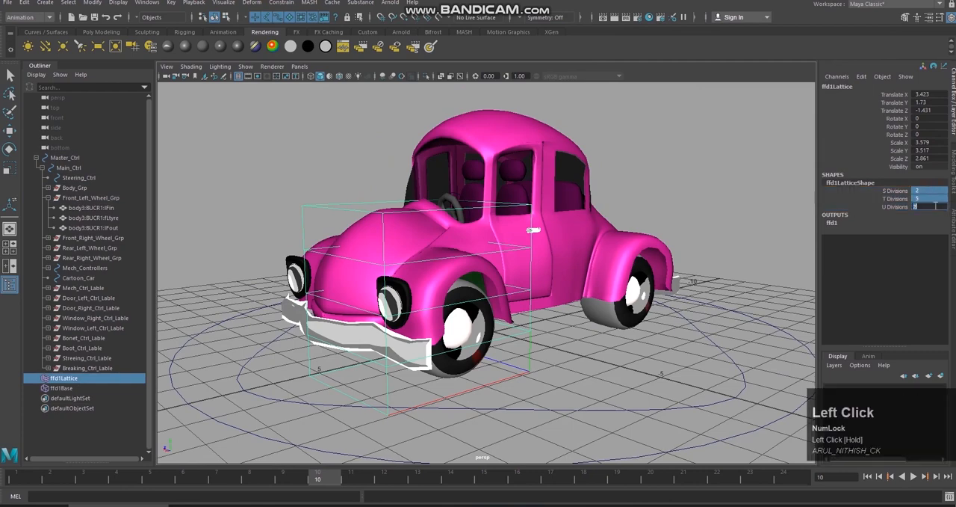
key("Return")
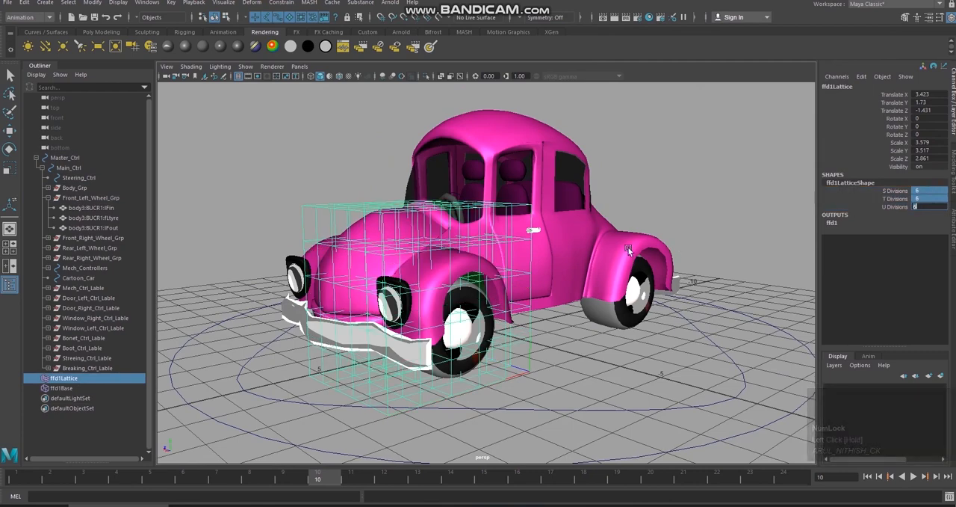
left_click(694, 225)
left_click_drag(694, 225, 298, 248, "alt")
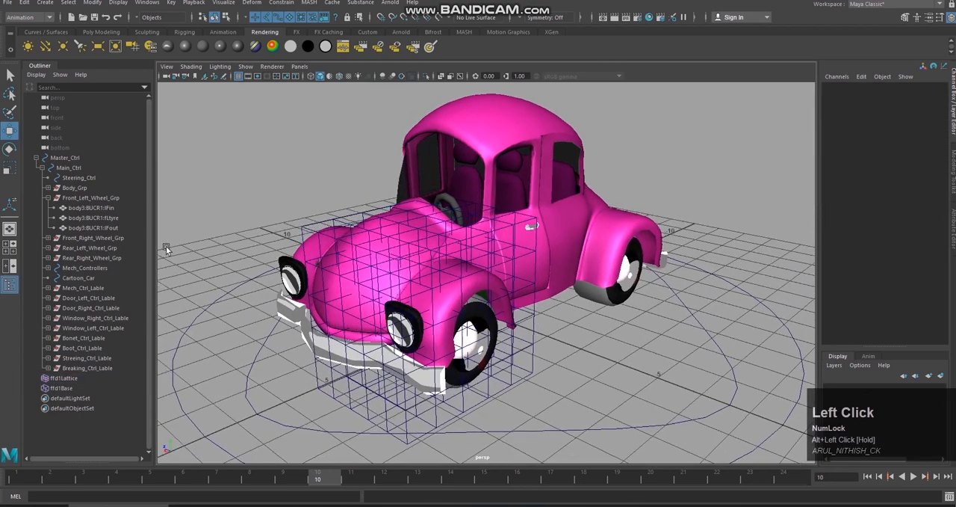
Step: Select the front-left lattice and try moving it along X, then undo the move
left_click(75, 378)
left_click_drag(351, 314, 368, 326, "alt")
key("ctrl+z")
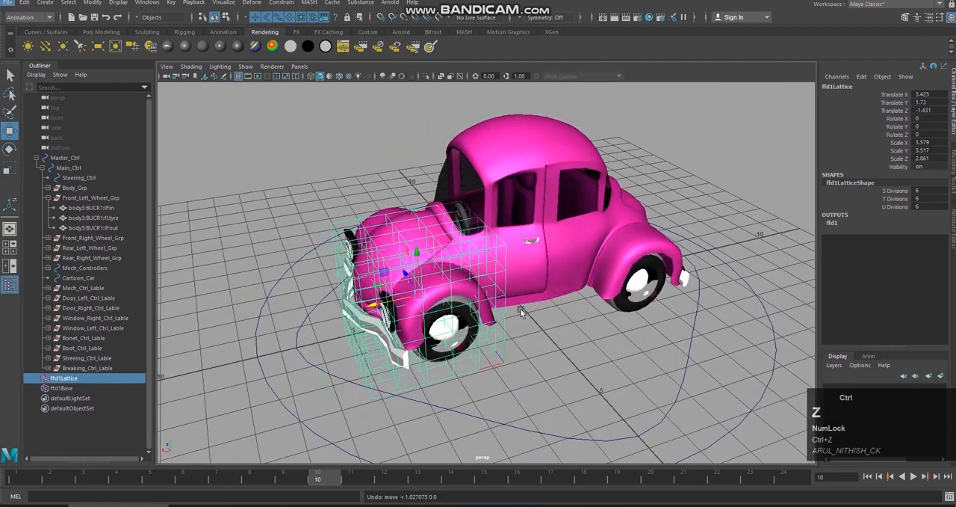
Step: Set the lattice's S, T and U divisions to 2
left_click_drag(489, 320, 582, 287, "alt")
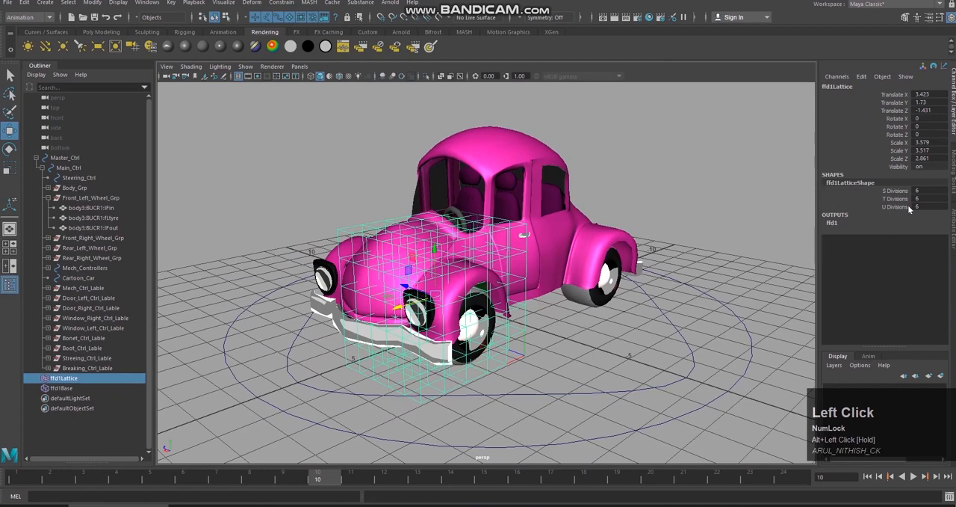
left_click_drag(921, 206, 921, 198)
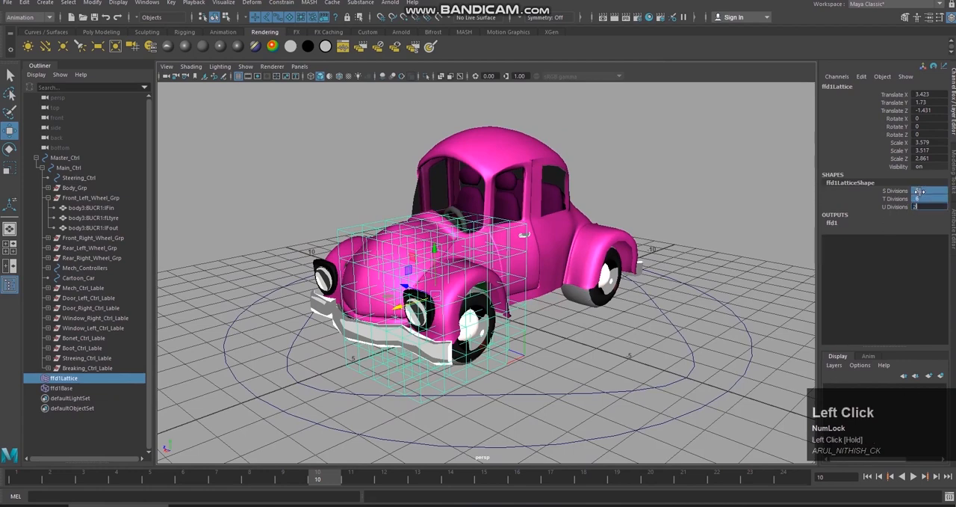
key("Return")
Step: Try moving the two-division lattice to test how it deforms the corner, undoing each move
left_click_drag(406, 308, 448, 320)
key("ctrl+z")
scroll(450, 323, "up", 5)
middle_click_drag(461, 319, 473, 274, "alt")
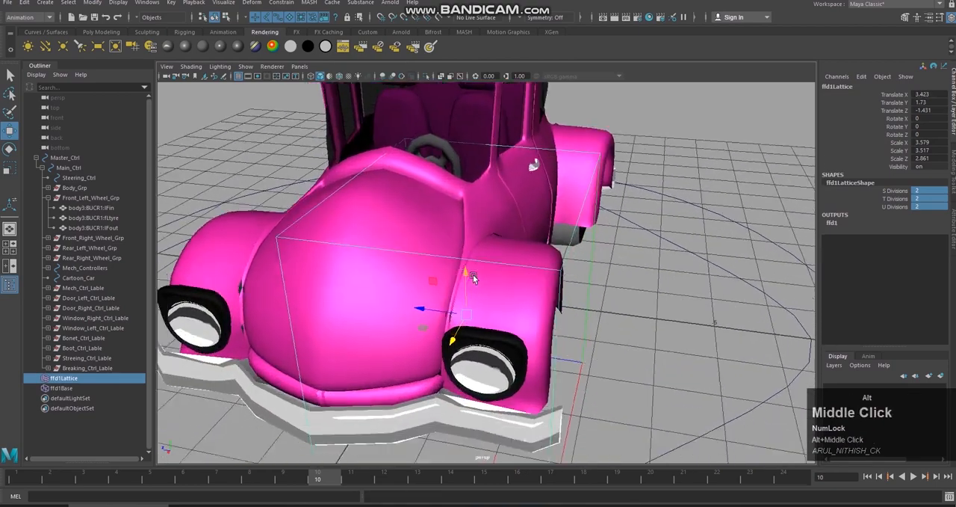
left_click_drag(473, 274, 472, 297, "alt")
left_click_drag(455, 335, 466, 314)
key("ctrl+z")
Step: Inspect the hood and fender deformation with the lattice shifted along X, then undo the shift
left_click_drag(401, 341, 445, 344)
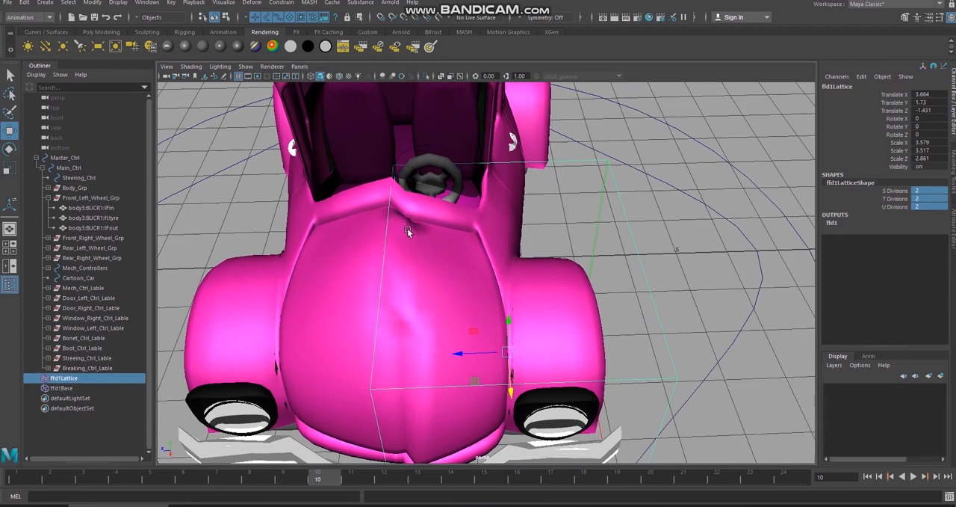
left_click_drag(448, 261, 411, 313, "alt")
left_click_drag(451, 284, 447, 296, "alt")
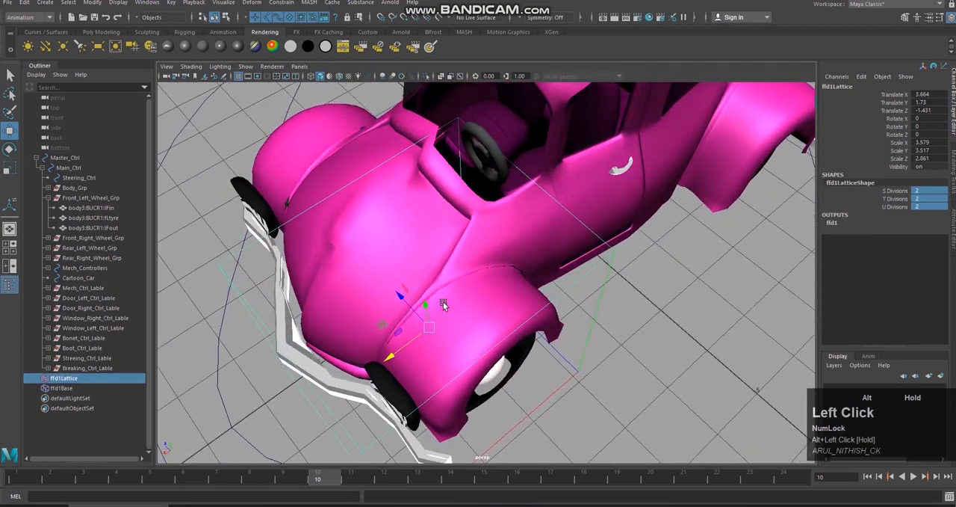
middle_click_drag(447, 295, 444, 282, "alt")
mouse_move(445, 281)
left_mouse_down("alt")
mouse_move(475, 271)
mouse_move(461, 305)
mouse_move(435, 296)
mouse_move(442, 293)
left_mouse_up("alt")
key("ctrl+z")
left_click_drag(573, 297, 557, 278, "alt")
key("ctrl+z")
Step: Set the lattice's S, T and U divisions to 4, then test moving the lattice and undo the move
left_click_drag(608, 260, 568, 254, "alt")
right_click_drag(568, 255, 562, 254, "alt")
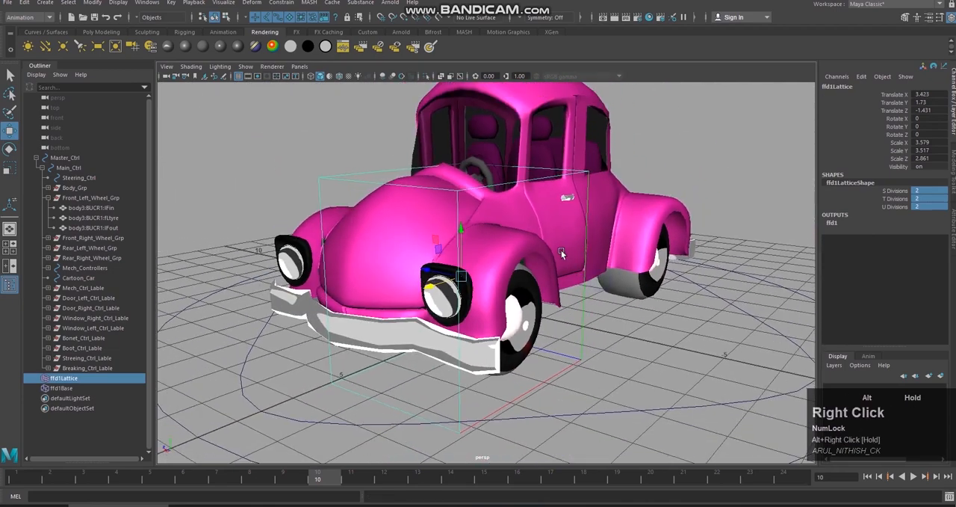
middle_click_drag(562, 255, 557, 262, "alt")
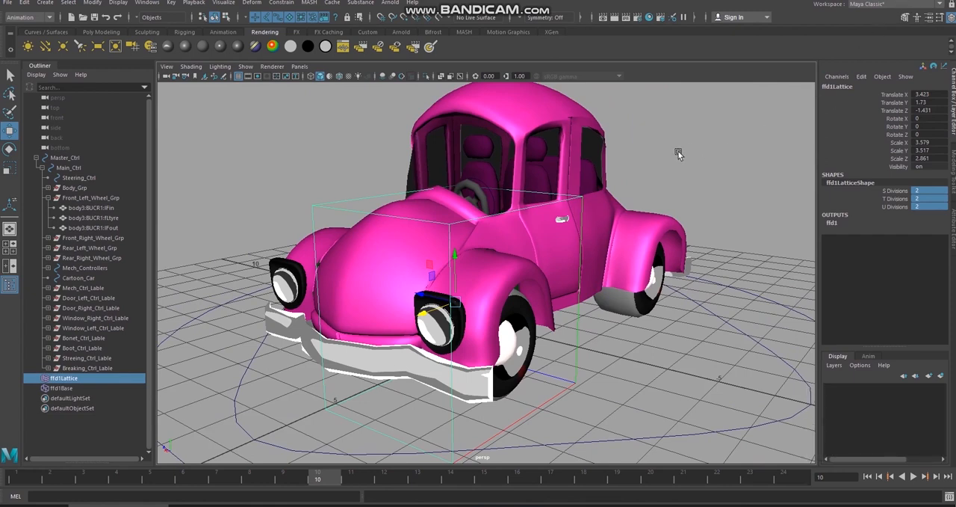
left_click_drag(672, 154, 935, 205, "alt")
type("4")
key("Return")
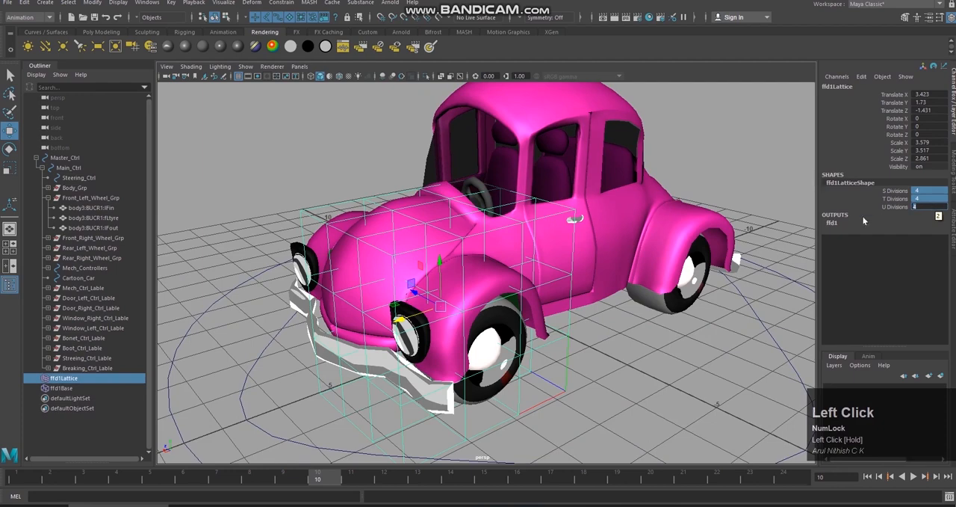
mouse_move(398, 320)
left_mouse_down()
mouse_move(415, 314)
mouse_move(398, 319)
left_mouse_up()
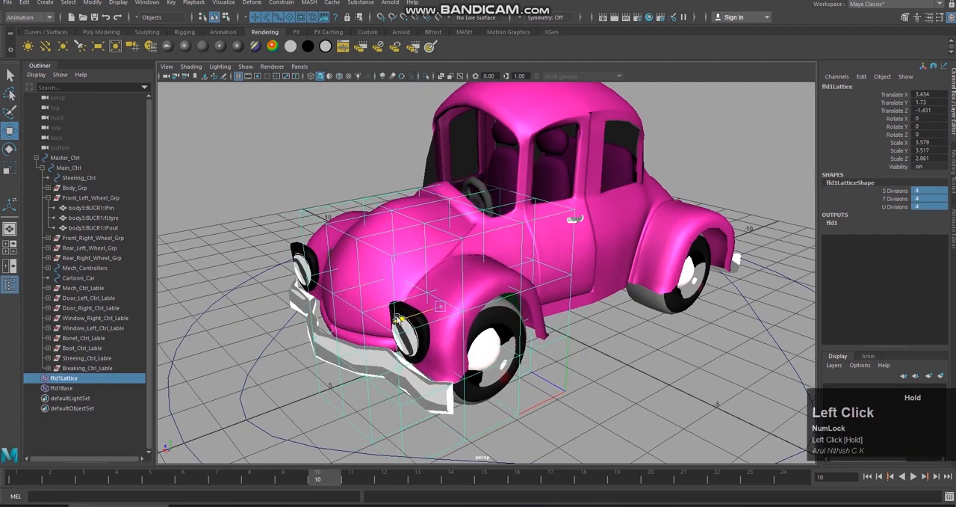
key("ctrl+z")
Step: Leave the lattice division values and select the rear-left tyre mesh
left_click_drag(932, 203, 927, 195)
left_click_drag(676, 318, 737, 305, "alt")
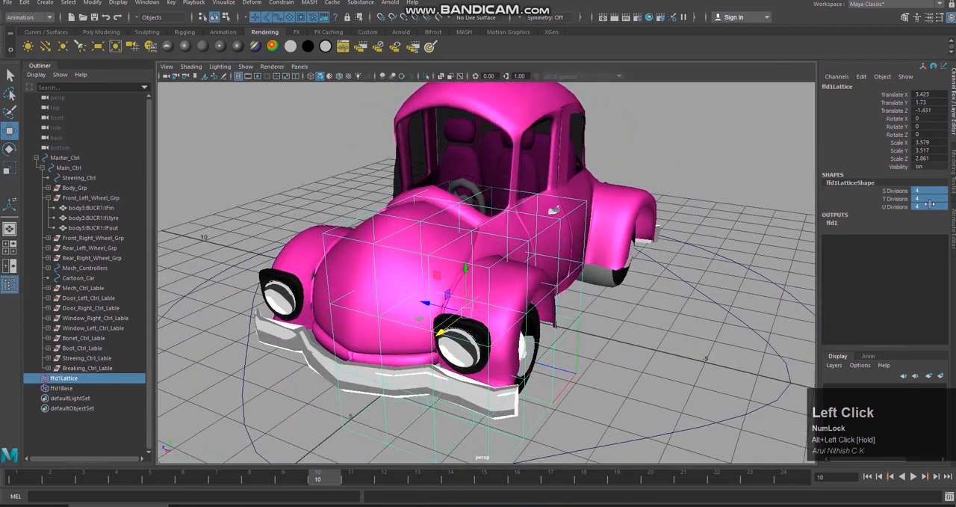
left_click_drag(764, 268, 800, 247, "alt")
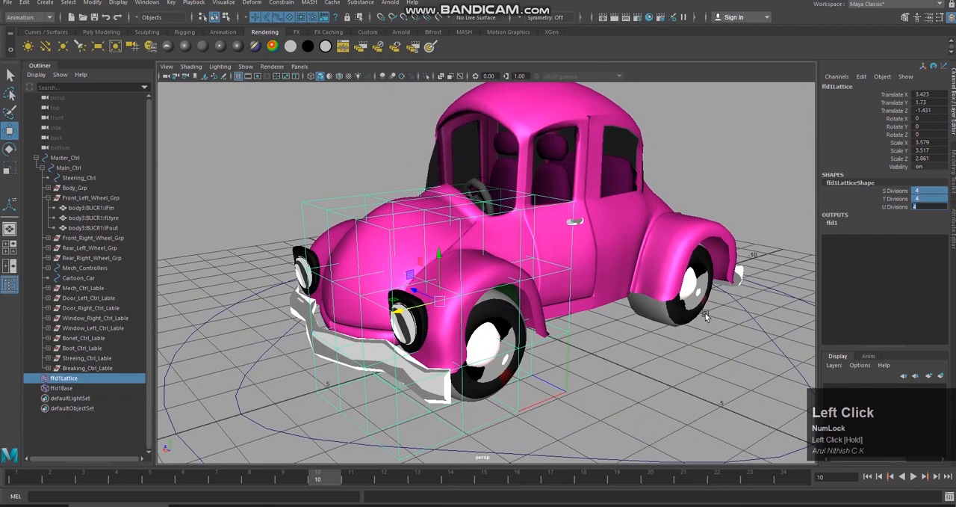
left_click(682, 323)
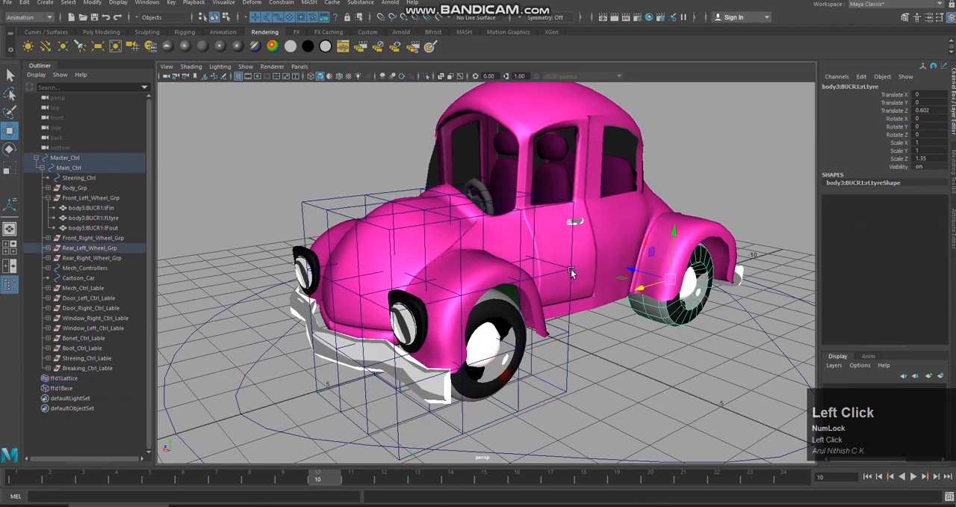
Step: Switch the lattice to lattice point editing and select its three outer rows of points in a wireframe top view
right_click(547, 275)
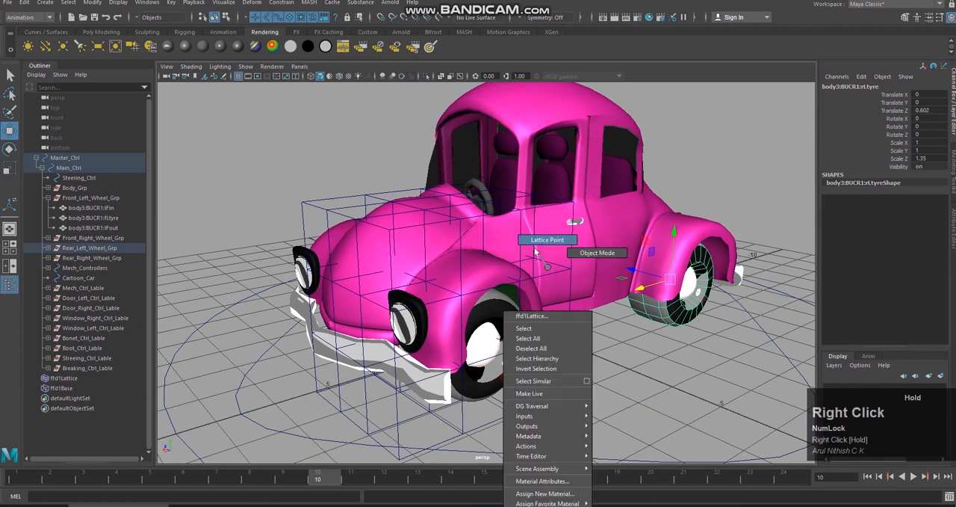
right_click_drag(535, 250, 536, 246)
left_click_drag(565, 268, 604, 285, "alt")
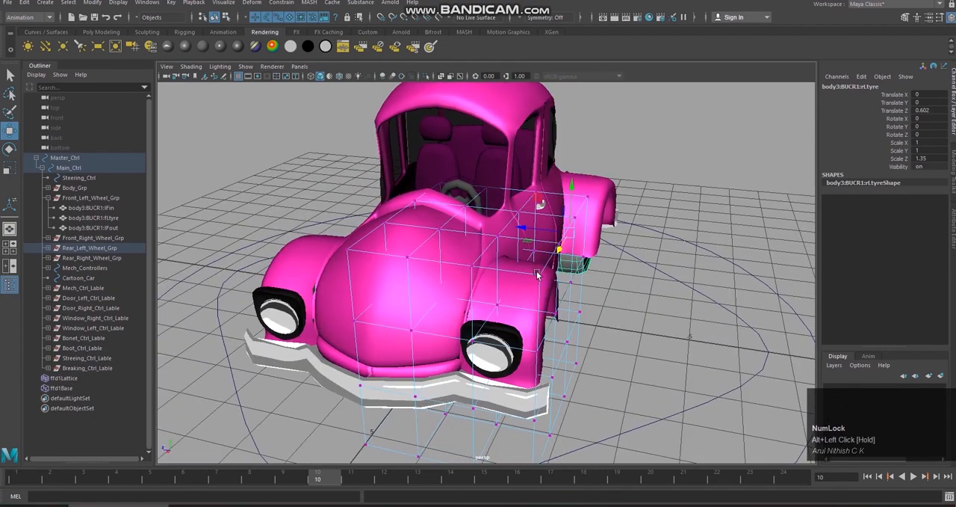
key("4")
mouse_move(536, 275)
left_mouse_down("alt")
mouse_move(662, 324)
mouse_move(656, 311)
left_mouse_up("alt")
key("space")
right_click_drag(656, 307, 605, 307)
scroll(607, 296, "up", 3)
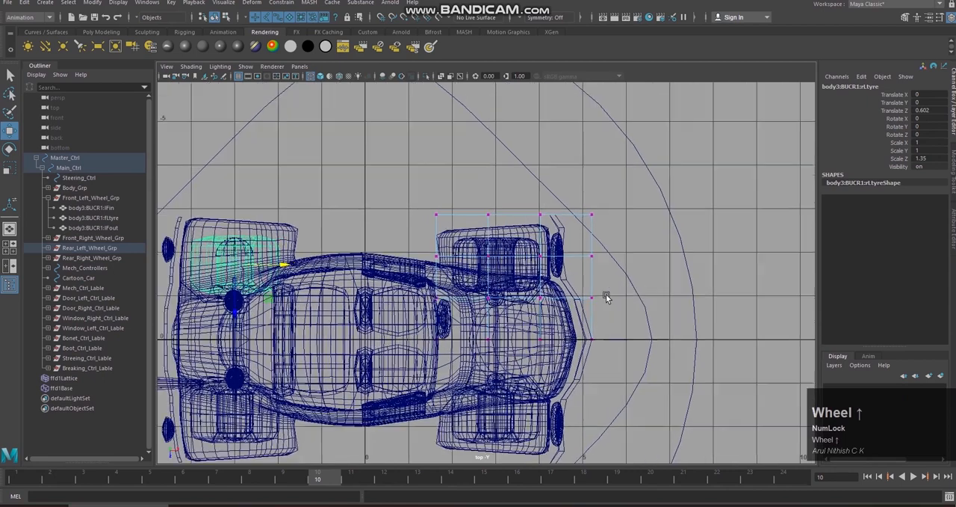
scroll(607, 297, "up", 1)
left_click_drag(414, 198, 493, 199)
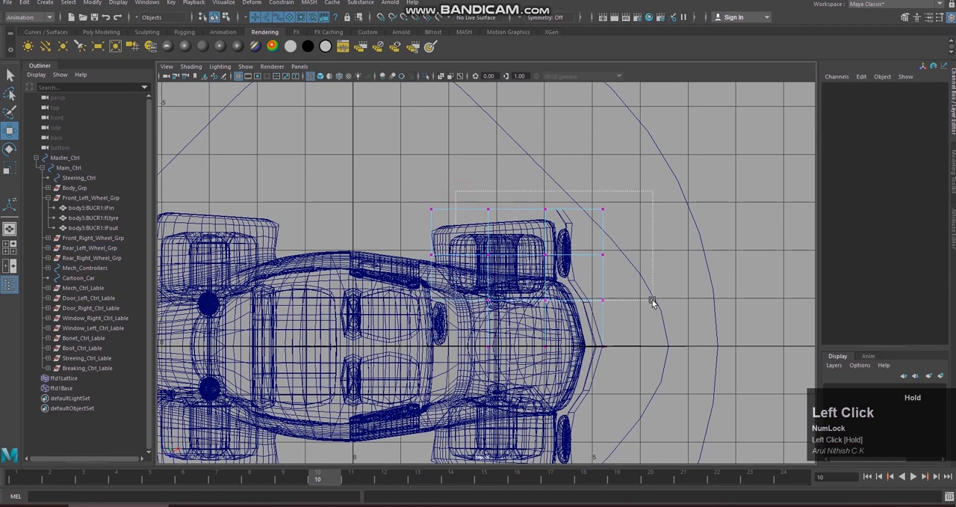
left_click_drag(652, 301, 664, 314)
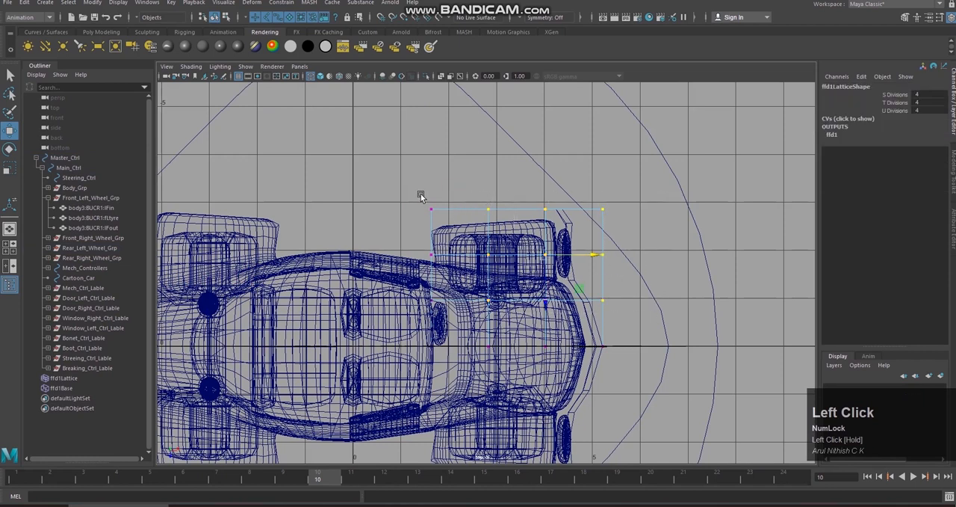
left_click_drag(422, 193, 454, 259, "shift")
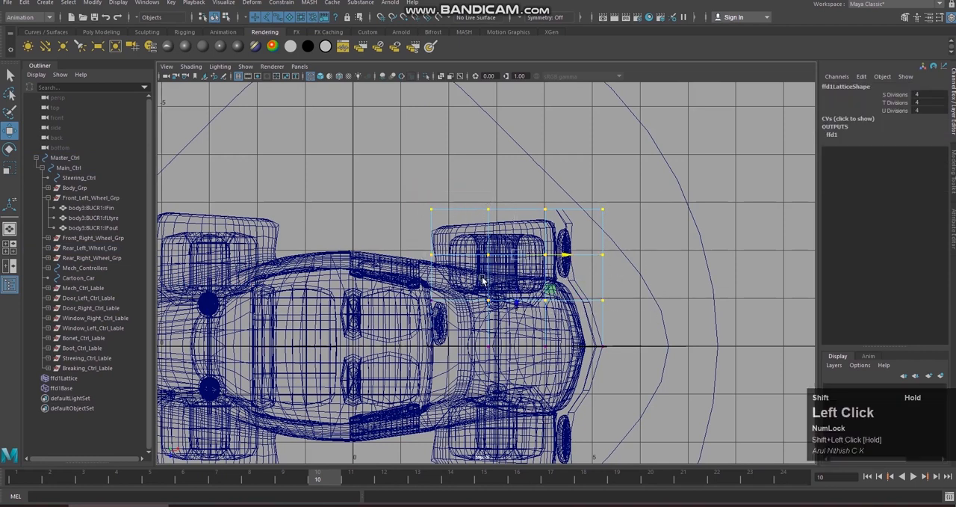
Step: Try moving the three outer rows of lattice points in the shaded perspective view, undoing the move
key("space")
right_click_drag(638, 271, 627, 240)
mouse_move(626, 240)
left_mouse_down("alt")
mouse_move(574, 200)
mouse_move(618, 288)
mouse_move(559, 290)
left_mouse_up("alt")
key("5")
left_click_drag(430, 323, 518, 306)
right_click_drag(518, 305, 508, 298, "alt")
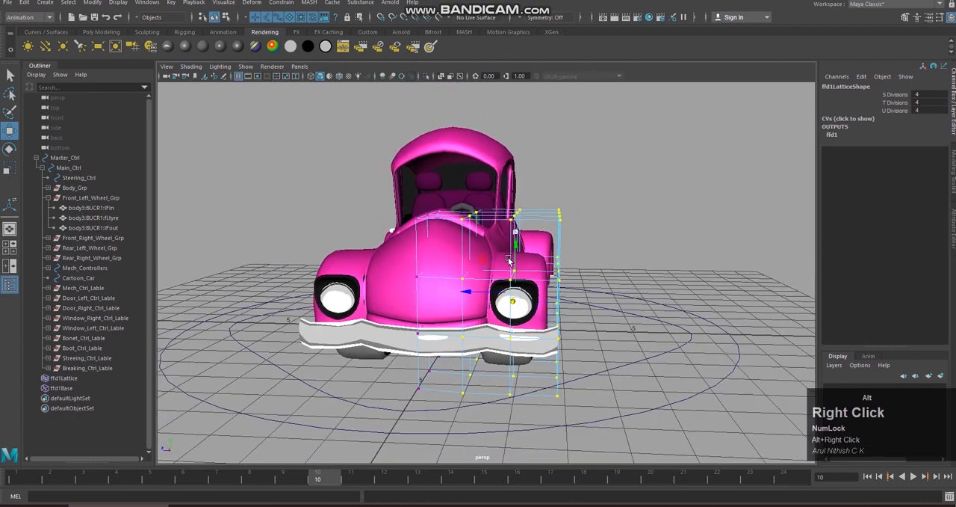
left_click_drag(508, 299, 507, 281, "alt")
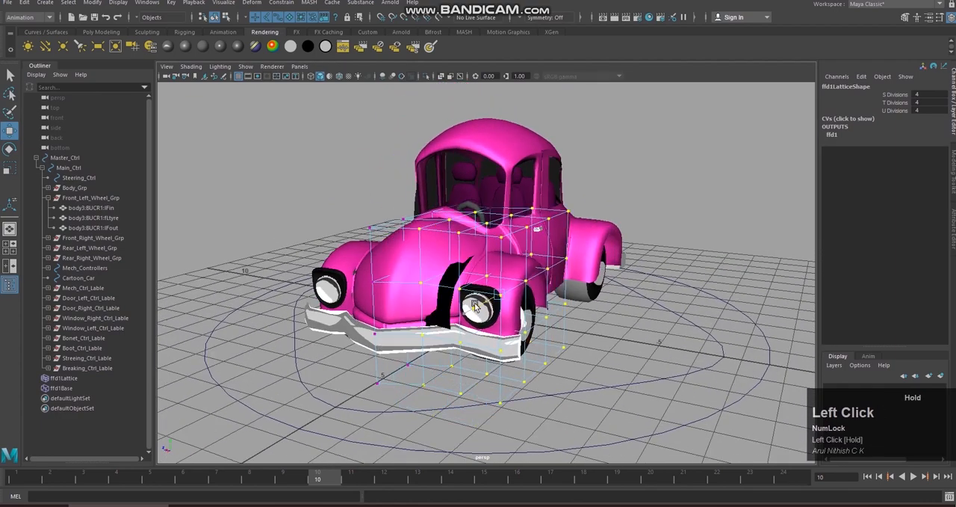
left_click_drag(468, 318, 527, 314, "alt")
middle_click_drag(526, 314, 516, 306, "alt")
key("ctrl+z")
Step: Extend the selection to include the lattice points along the car's centreline
left_click_drag(515, 307, 529, 345, "alt")
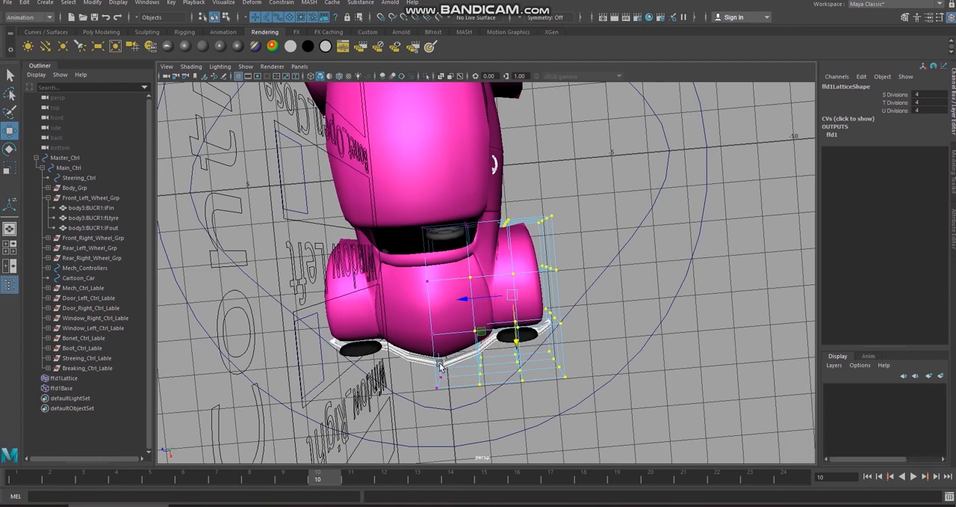
left_click_drag(435, 354, 546, 338, "shift")
middle_click_drag(546, 338, 562, 336, "alt")
left_click_drag(562, 335, 563, 356, "alt")
right_click_drag(575, 309, 582, 308, "alt")
mouse_move(581, 308)
left_mouse_down("alt")
mouse_move(606, 304)
mouse_move(594, 313)
left_mouse_up("alt")
mouse_move(488, 317)
left_mouse_down()
mouse_move(482, 325)
mouse_move(496, 308)
mouse_move(487, 320)
left_mouse_up()
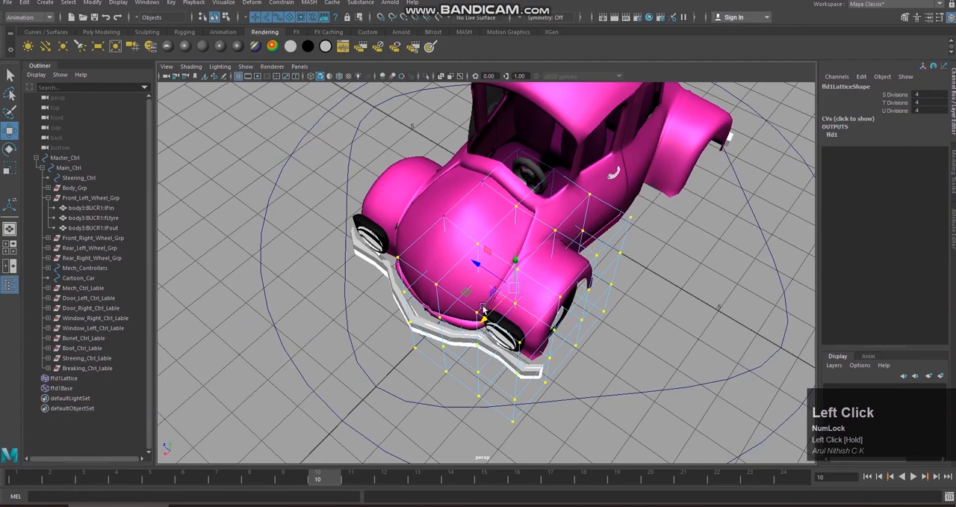
Step: Try moving all the lattice points together to test the corner's deformation, undoing each move
scroll(483, 310, "up", 3, "alt")
middle_click_drag(482, 309, 507, 291, "alt")
left_click_drag(415, 344, 523, 332, "alt")
key("ctrl+z")
key("ctrl+z")
middle_click_drag(523, 332, 525, 334, "alt")
left_click_drag(525, 334, 523, 283, "alt")
key("ctrl+z")
key("ctrl+z")
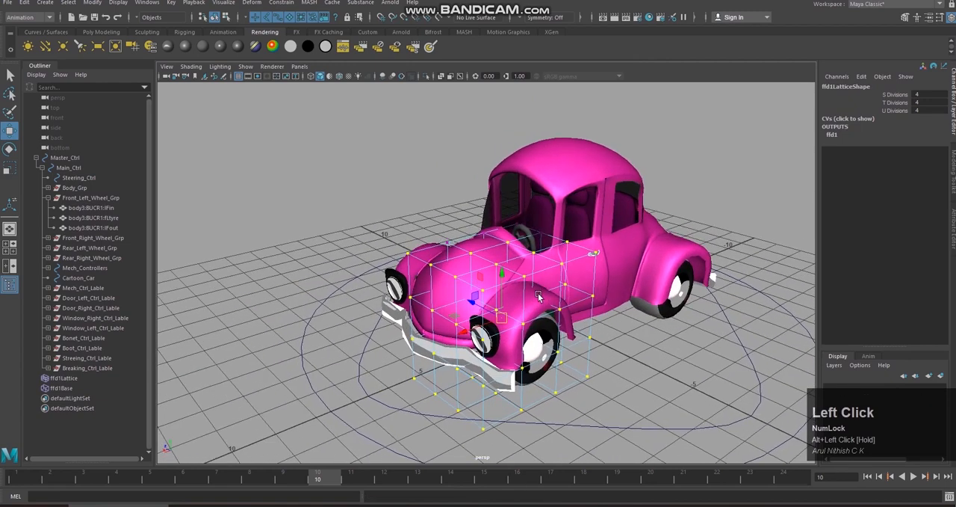
Step: Create a cluster deformer from the selected lattice points with Relative mode on and an envelope of 1.000
middle_click_drag(523, 283, 559, 290, "alt")
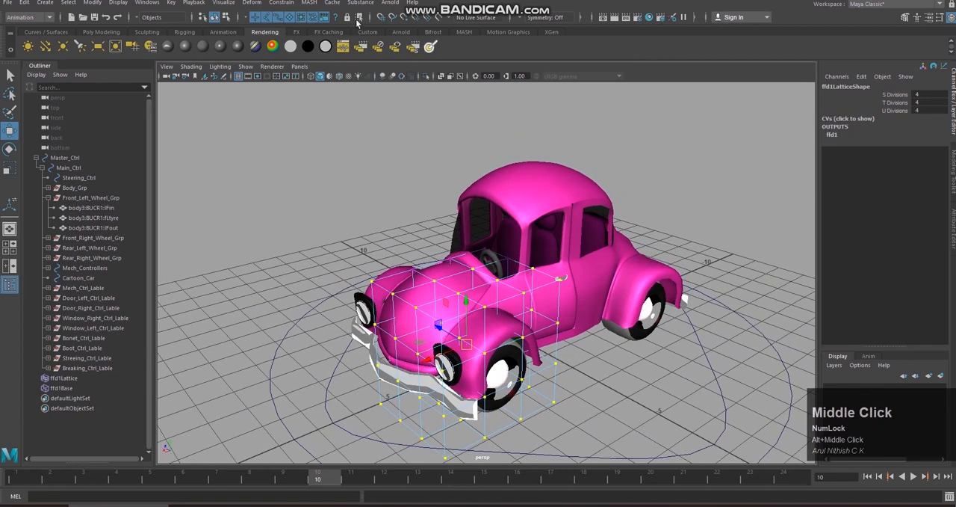
left_click(257, 4)
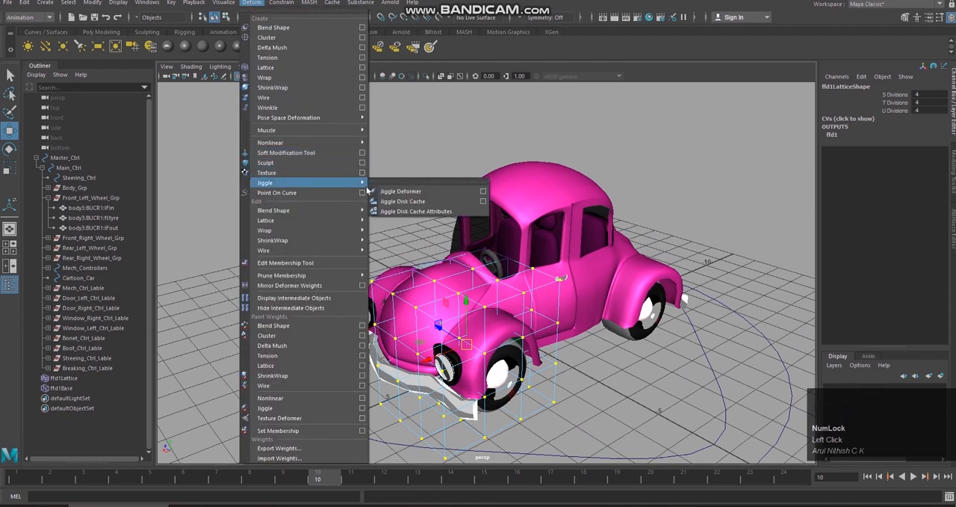
mouse_move(363, 221)
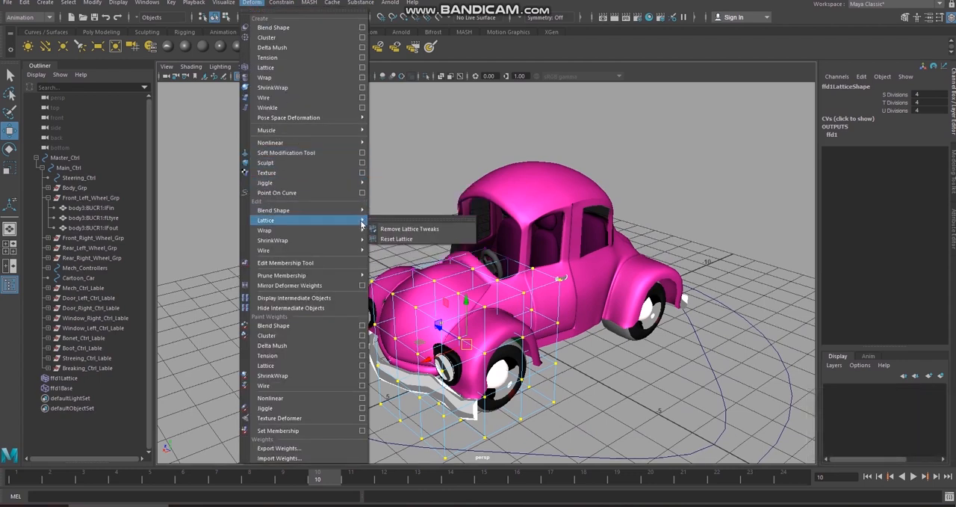
left_click(362, 38)
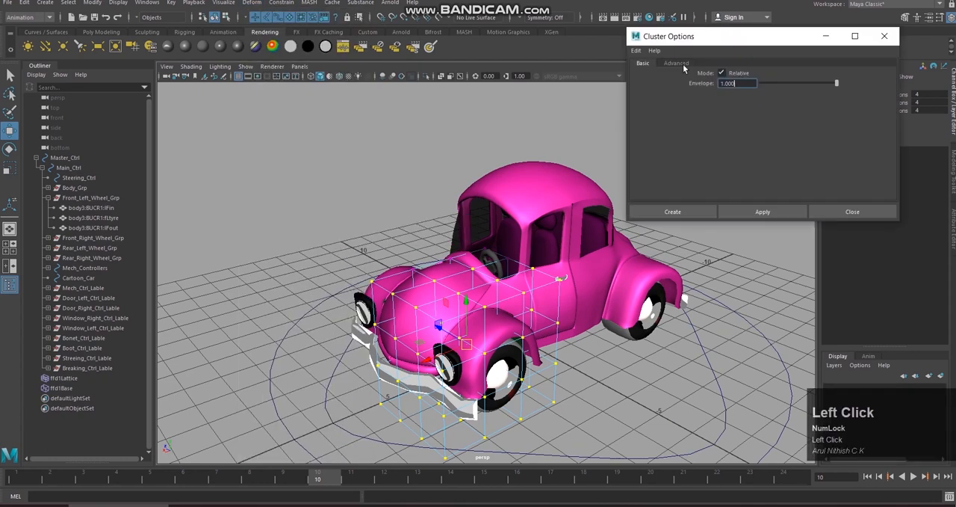
left_click(700, 213)
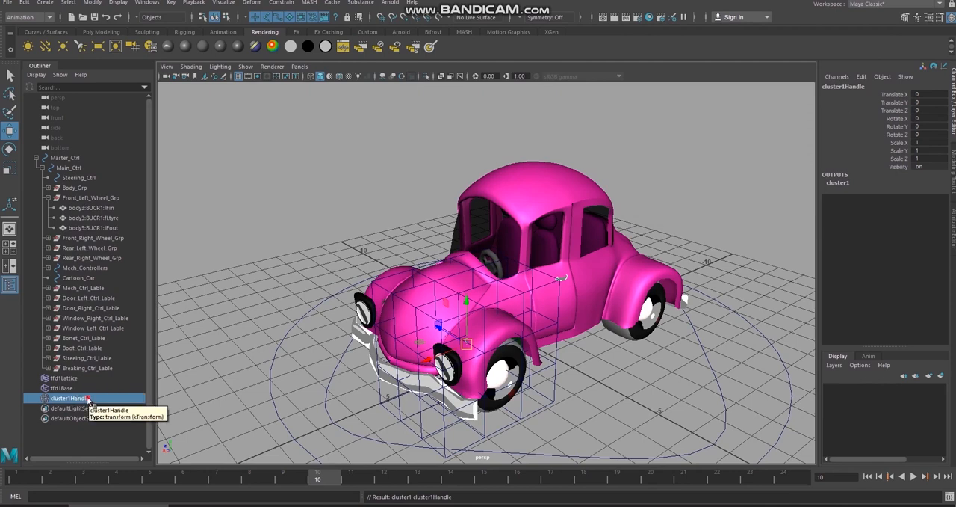
Step: Parent the cluster handle under Main_Ctrl and select the handle
left_click(88, 399)
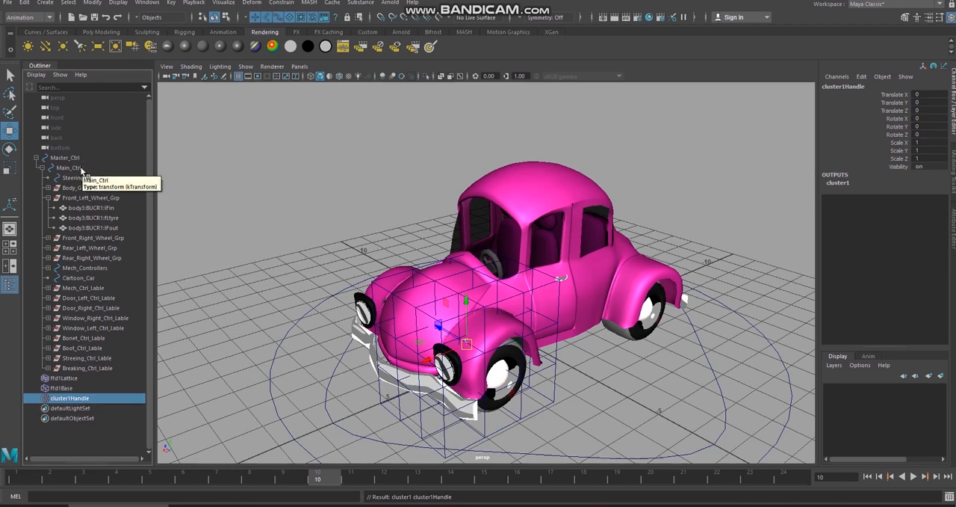
left_click(79, 167)
left_click(98, 397)
middle_click_drag(88, 396, 111, 168)
left_click(117, 381)
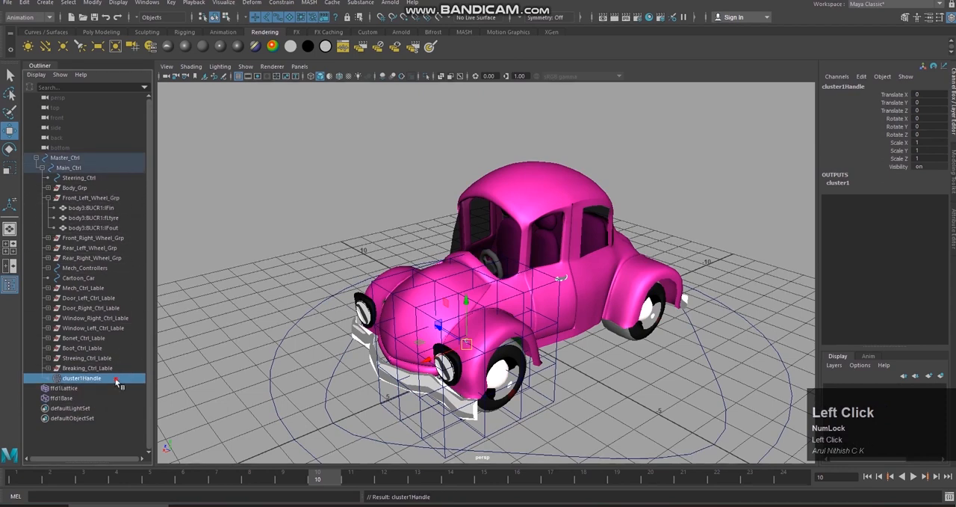
Step: Test-move the cluster handle and undo it, then shift Main_Ctrl about 12.2 units along X to check the rig
left_click_drag(437, 357, 422, 364)
key("ctrl+z")
scroll(530, 340, "down", 2)
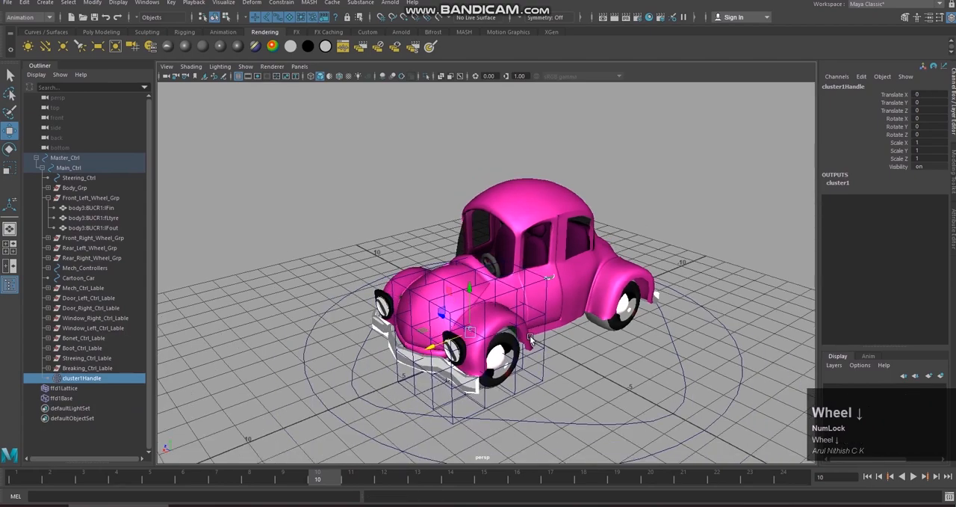
left_click(686, 363)
left_click_drag(667, 375, 589, 371, "alt")
left_click_drag(484, 344, 97, 393)
scroll(486, 334, "down", 3)
middle_click_drag(487, 335, 549, 320, "alt")
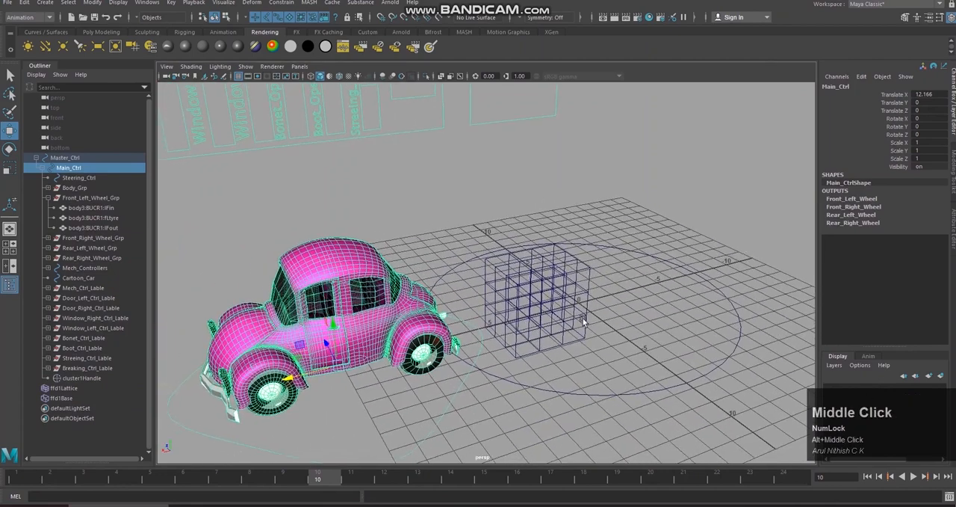
Step: Try moving the cluster handle with the car away from its lattice, then undo that move and the Main_Ctrl shift
left_click(424, 391)
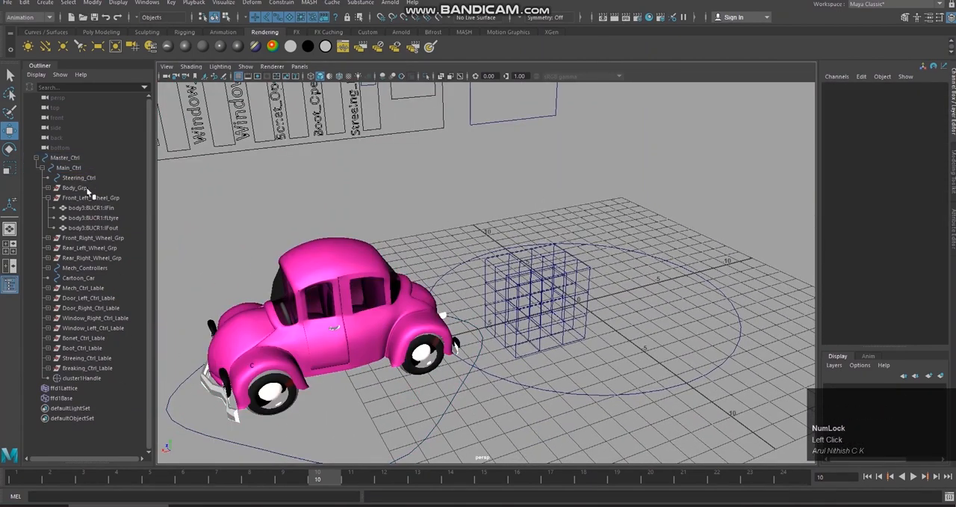
left_click(82, 378)
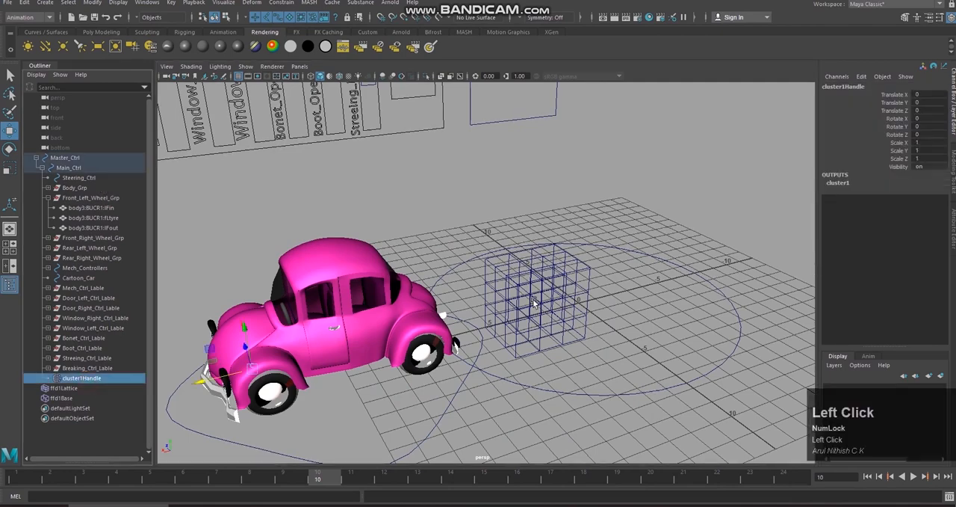
mouse_move(253, 368)
left_mouse_down()
mouse_move(239, 375)
mouse_move(271, 356)
mouse_move(259, 373)
left_mouse_up()
key("ctrl+z")
key("ctrl+z")
key("ctrl+z")
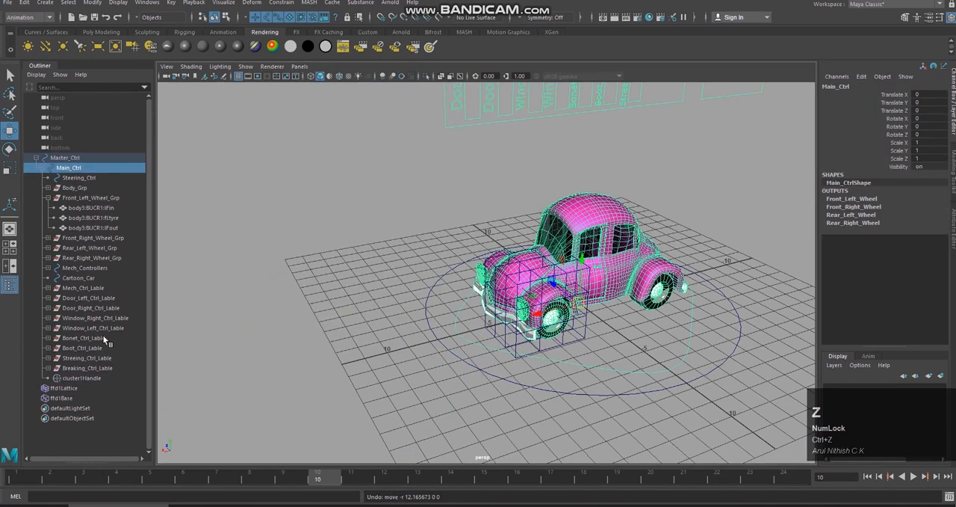
Step: Parent ffd1Lattice and ffd1Base together under Main_Ctrl
left_click(84, 389)
left_click(74, 398, "ctrl")
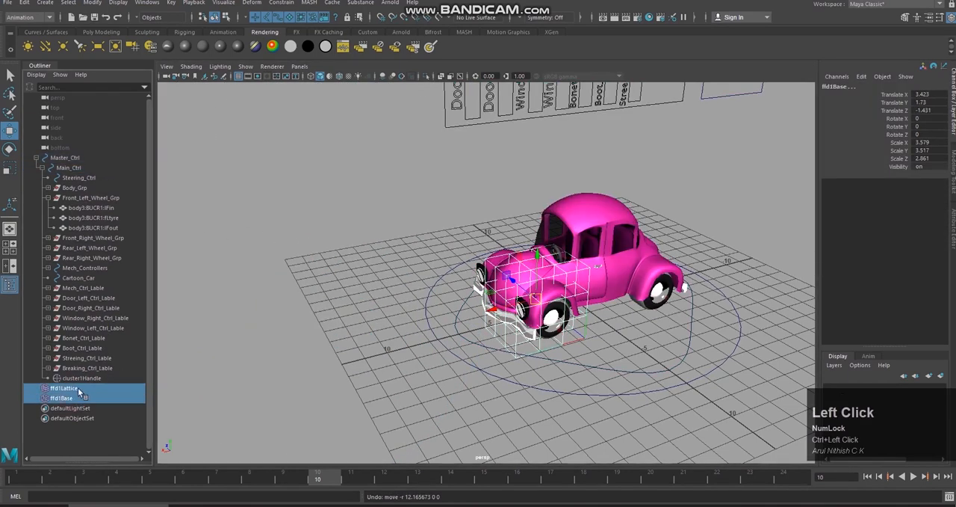
middle_click_drag(81, 394, 103, 271)
middle_click_drag(106, 167, 102, 166)
Step: Test the rig by shifting Main_Ctrl about 8.2 units along X and moving the cluster handle, undoing both moves
left_click(698, 358)
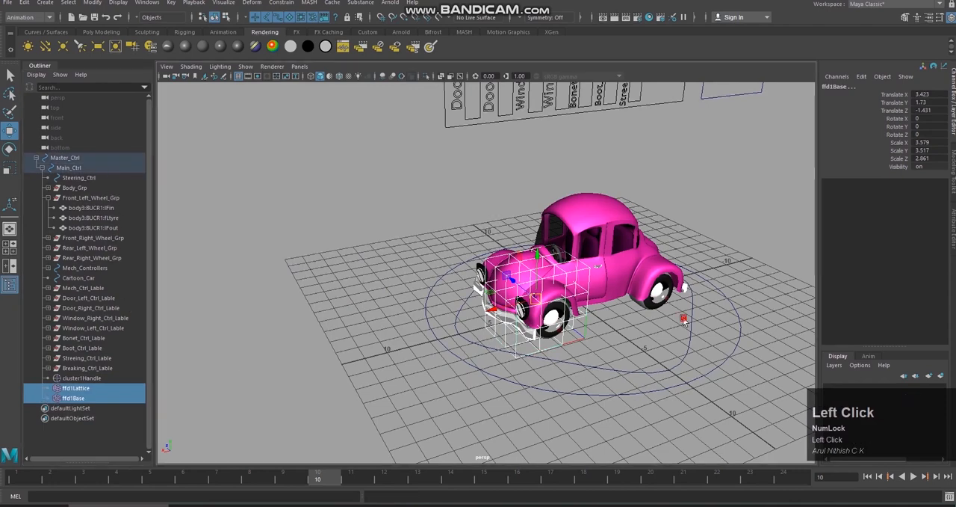
left_click(556, 341)
left_click_drag(536, 317, 408, 378)
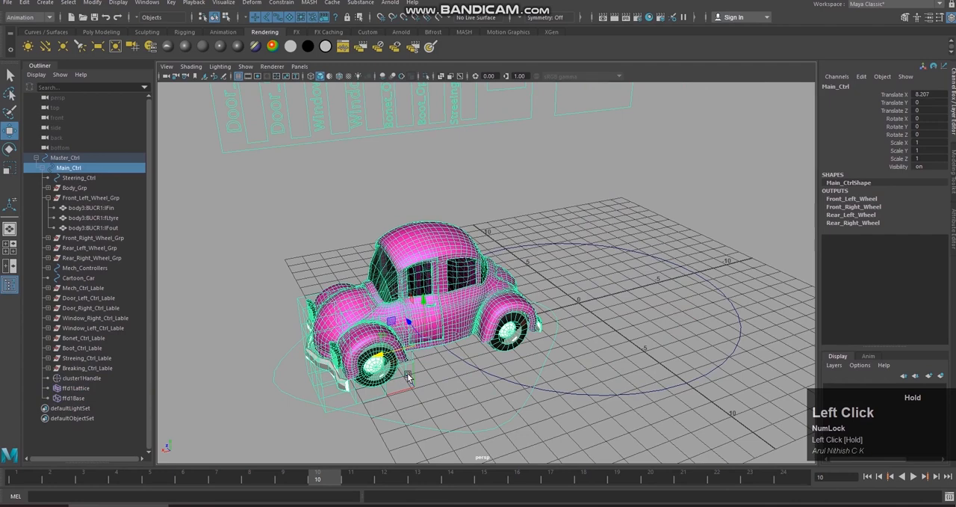
left_click(105, 379)
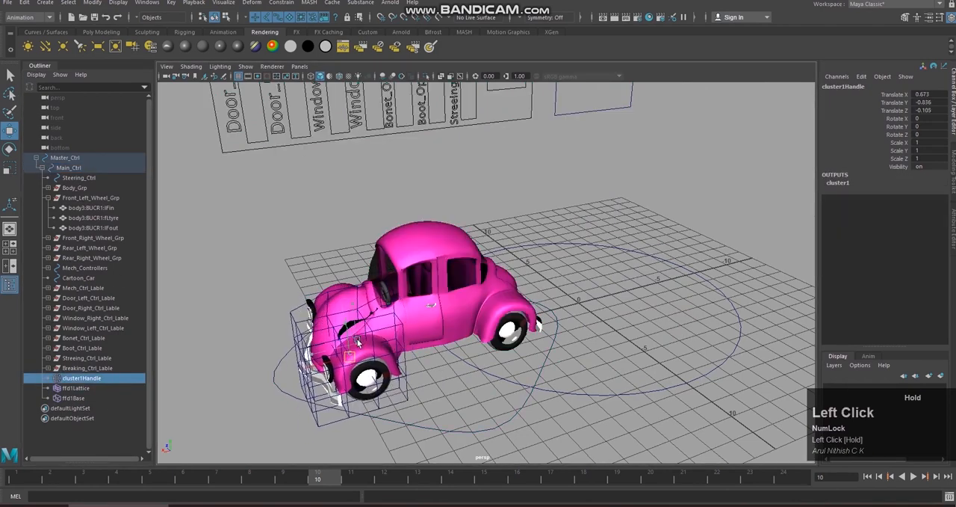
key("ctrl+z")
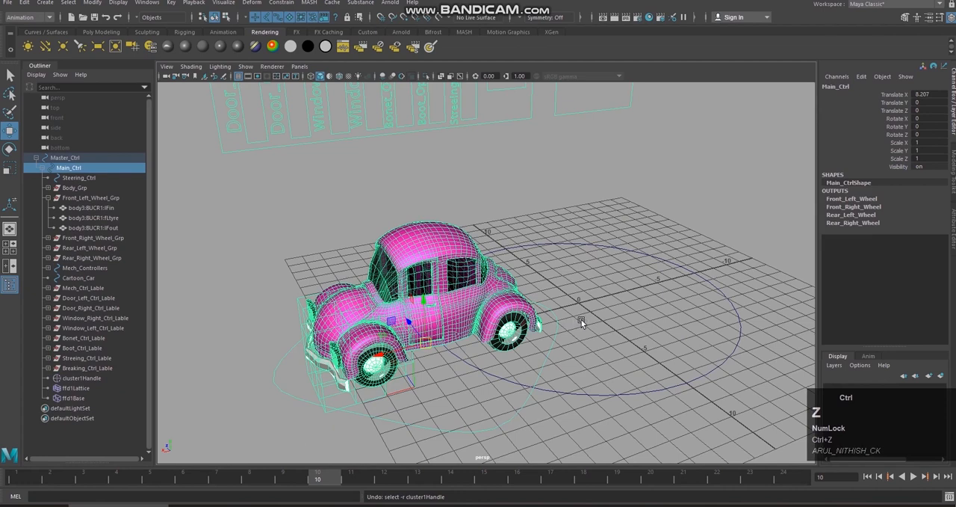
key("ctrl+z")
Step: Create an empty display layer and rename it Lattice
left_click(834, 365)
left_click(838, 377)
left_click_drag(846, 405, 739, 425)
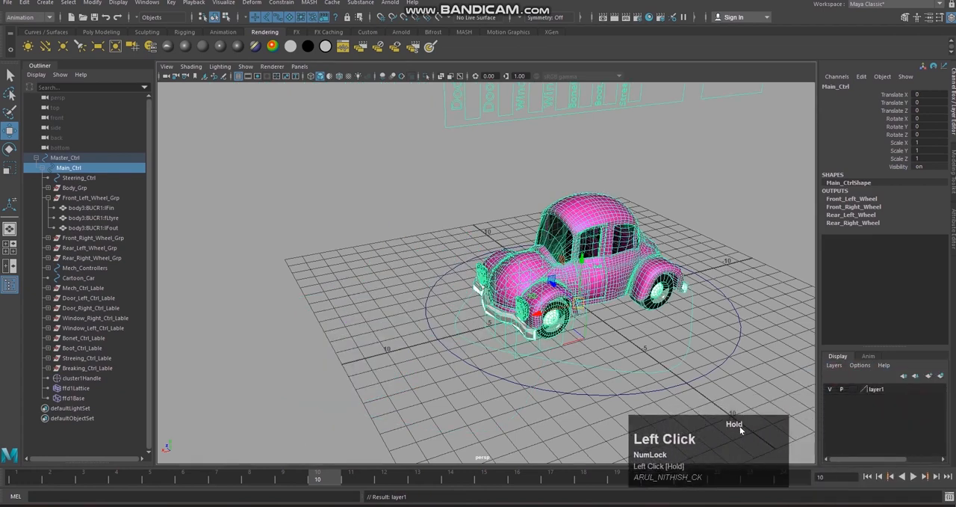
double_click(905, 390)
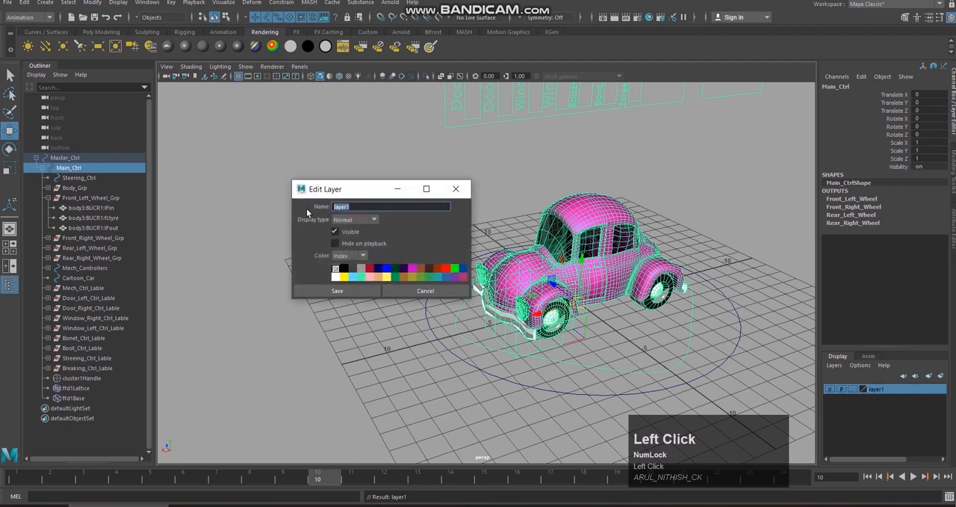
type("DE")
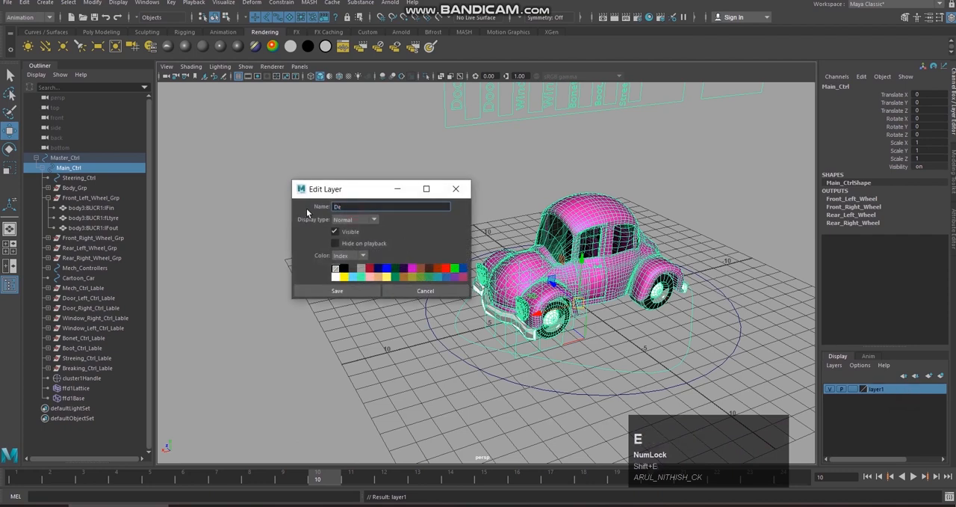
type("LAttice")
key("BackSpace")
key("BackSpace")
key("BackSpace")
key("BackSpace")
type("attic")
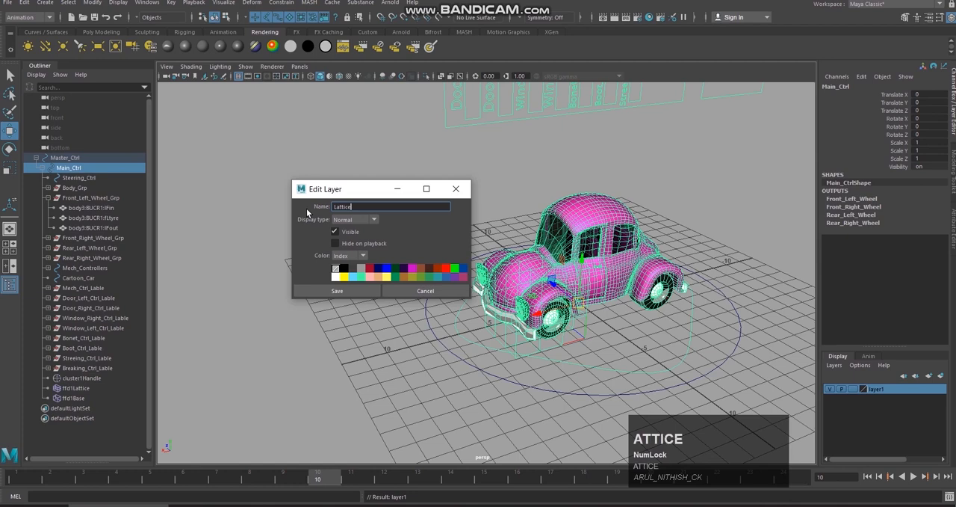
left_click(337, 291)
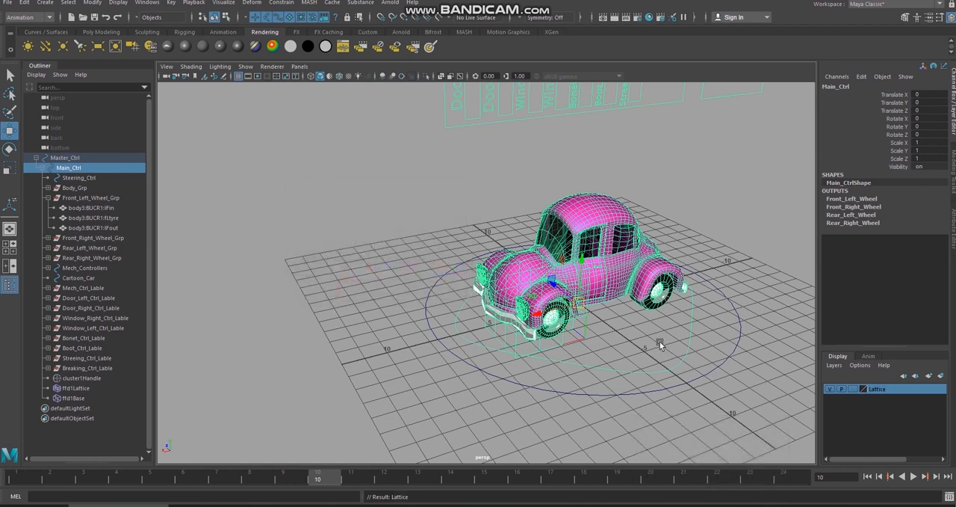
Step: Add ffd1Lattice and ffd1Base to the Lattice display layer and hide the layer
left_click(102, 397)
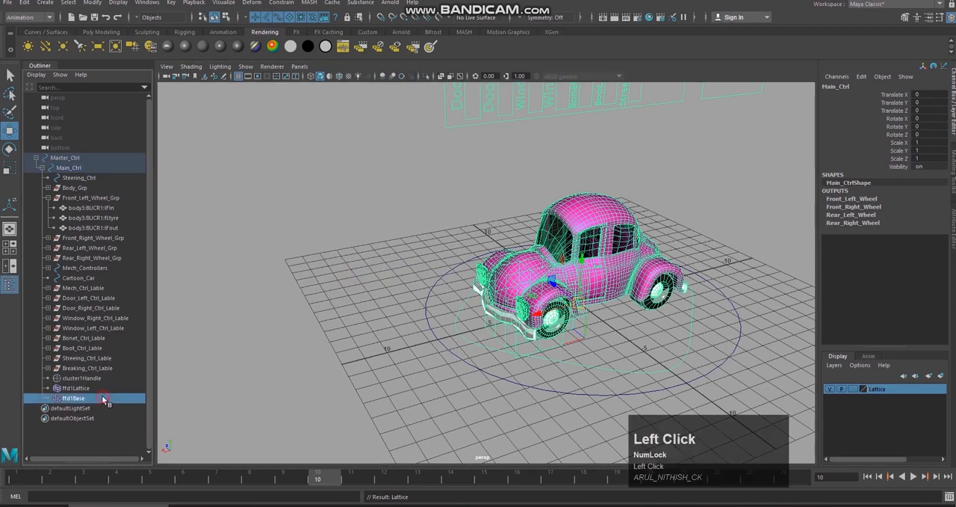
left_click(103, 387, "ctrl")
right_click_drag(892, 392, 875, 411)
left_click(830, 389)
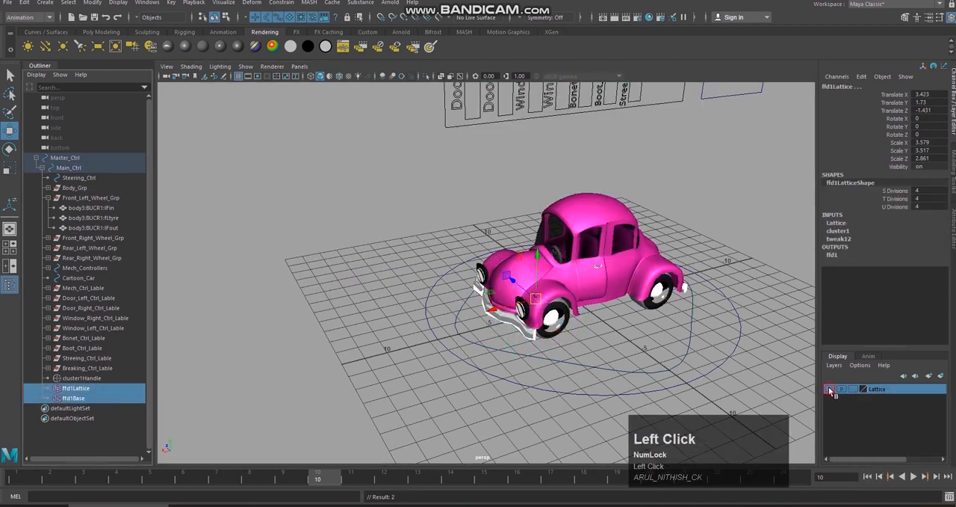
Step: Rename the cluster1Handle node under Main_Ctrl as Front_Left_Leg_Cluster
left_click(642, 369)
left_click_drag(640, 356, 622, 340, "alt")
left_click(622, 340)
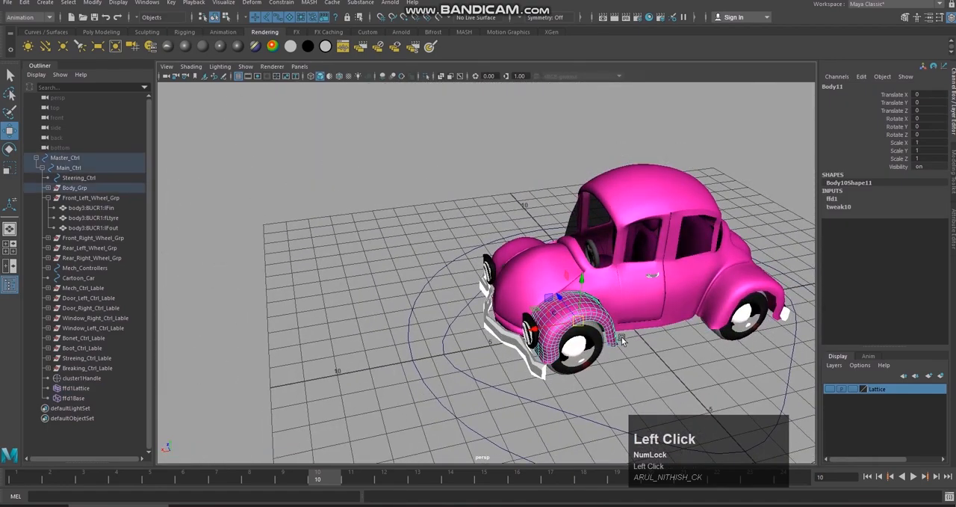
left_click(89, 378)
left_click_drag(702, 192, 838, 141, "alt")
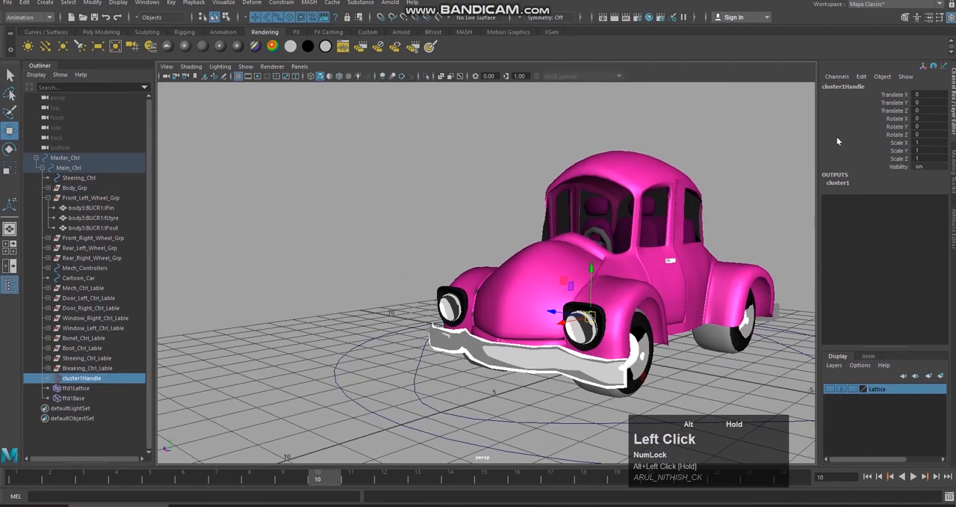
left_click(855, 87)
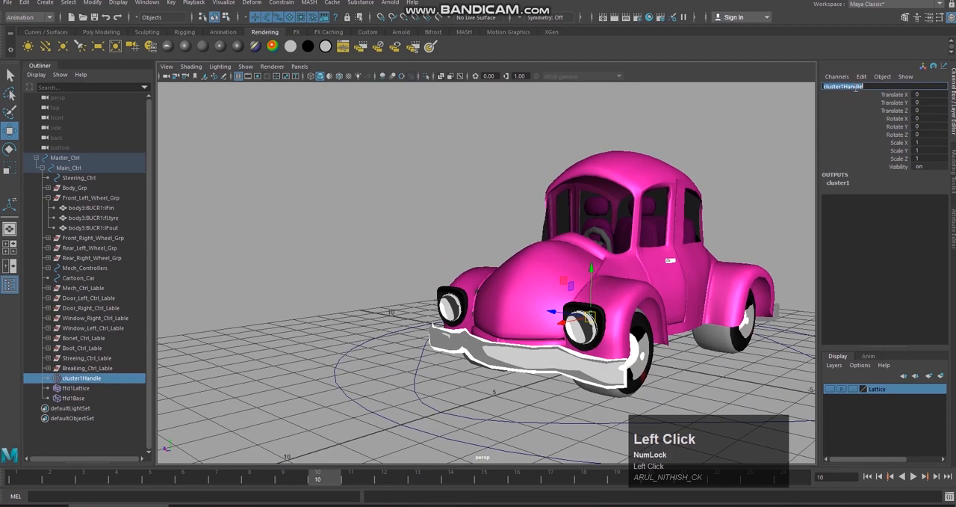
type("Font")
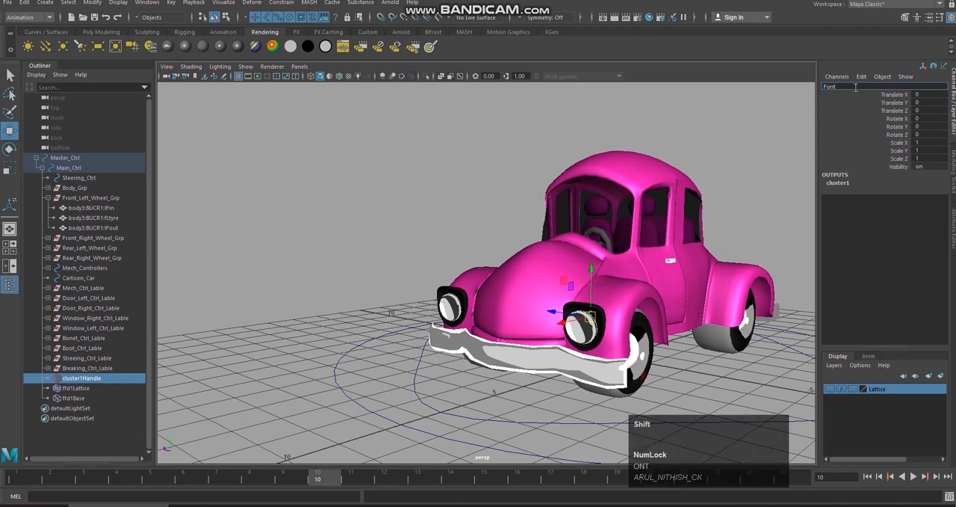
key("BackSpace")
key("BackSpace")
key("BackSpace")
type("ront")
key("shift")
type("Left_LEg")
key("BackSpace")
key("BackSpace")
type("e")
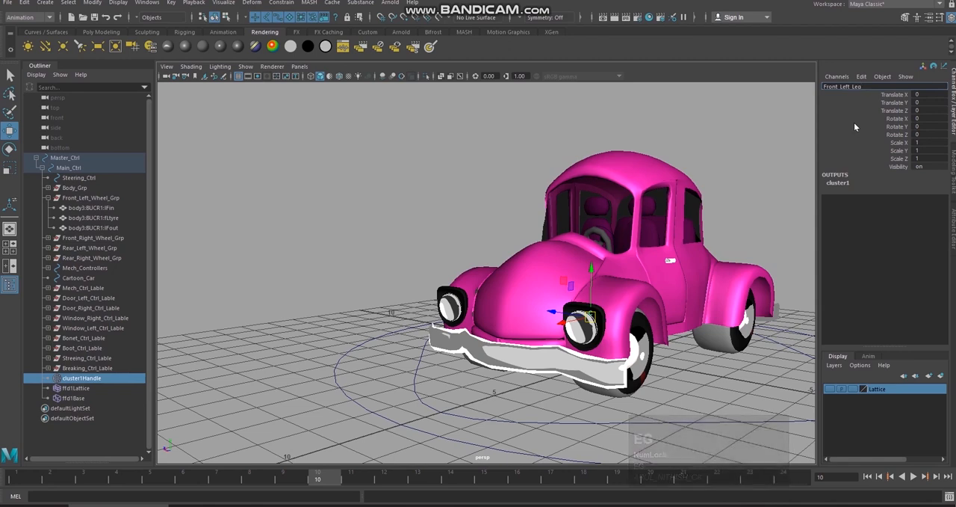
type("g_c")
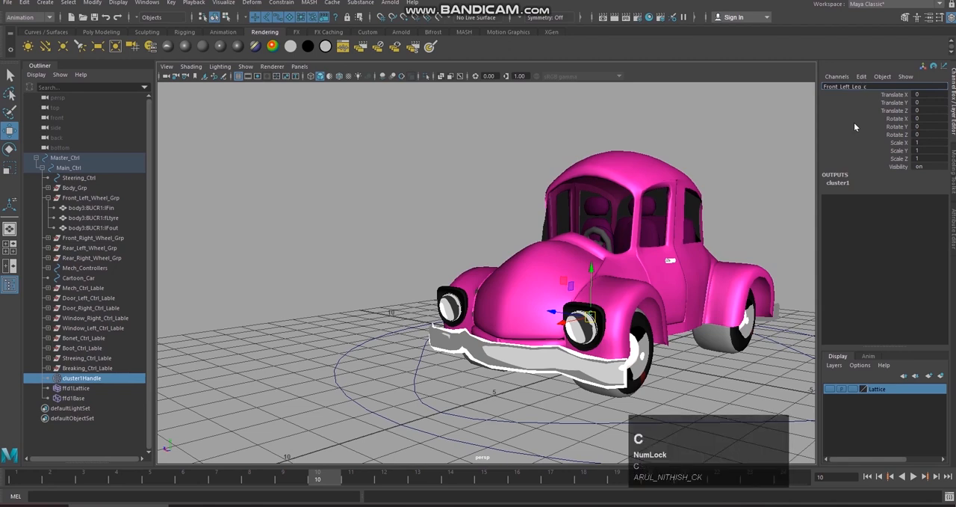
type("luster")
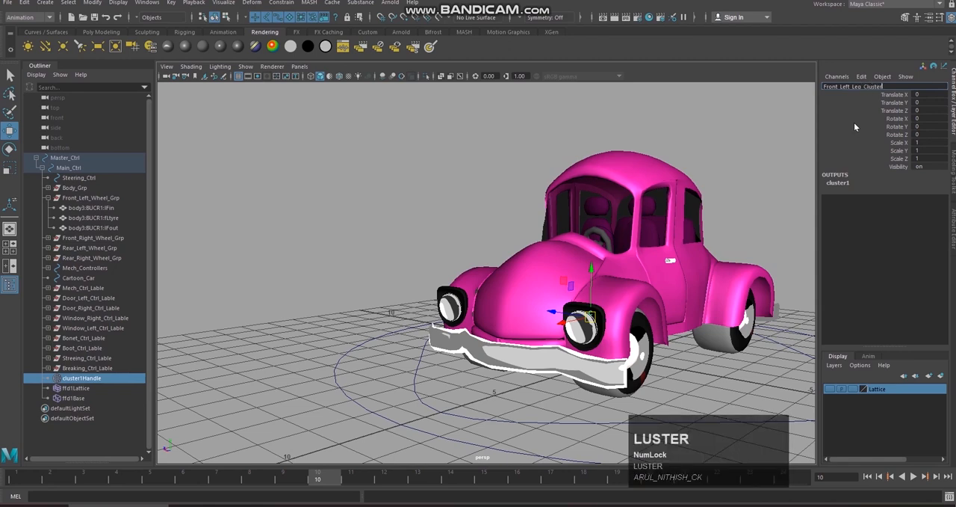
key("Return")
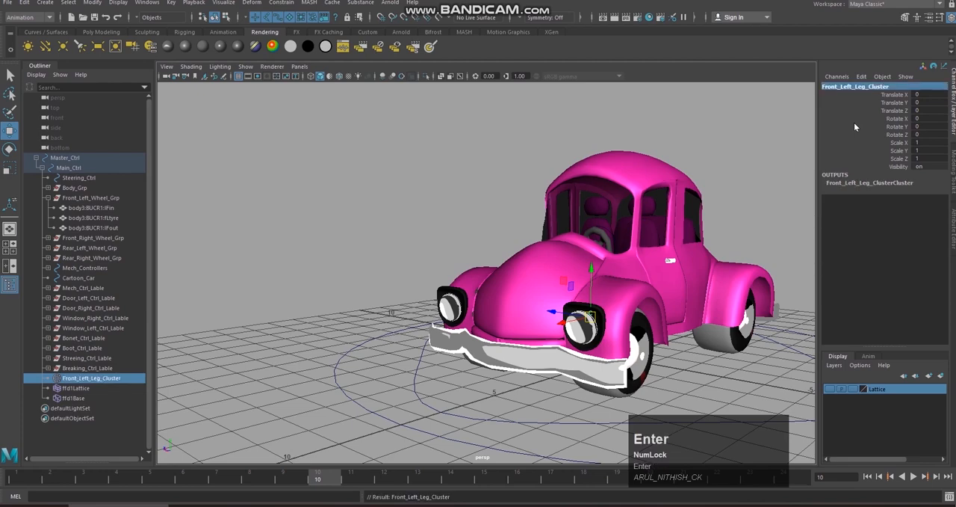
Step: Create a NURBS circle, move it beside the car to about -4.38 in Translate Z, and show its control vertices
scroll(677, 159, "down", 3)
middle_click_drag(701, 167, 673, 160, "alt")
left_click_drag(672, 159, 462, 165, "alt")
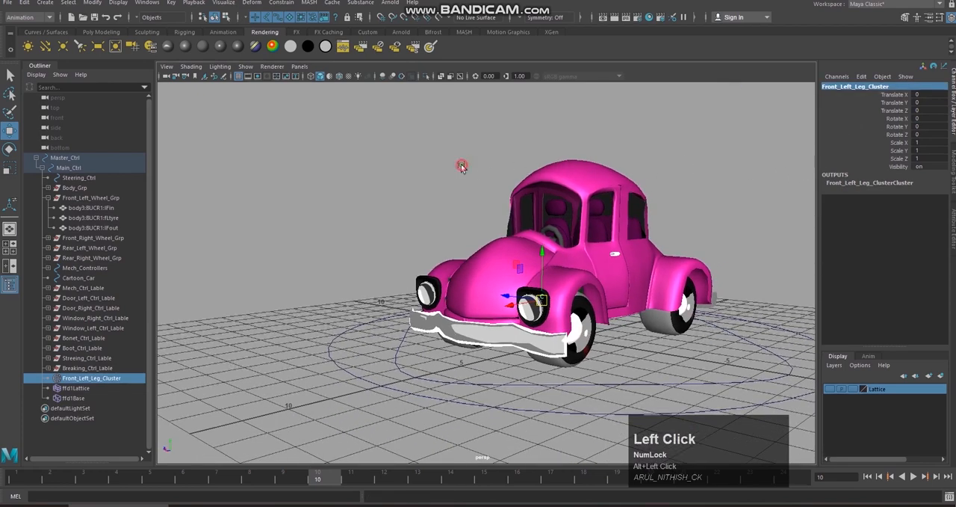
left_click(46, 31)
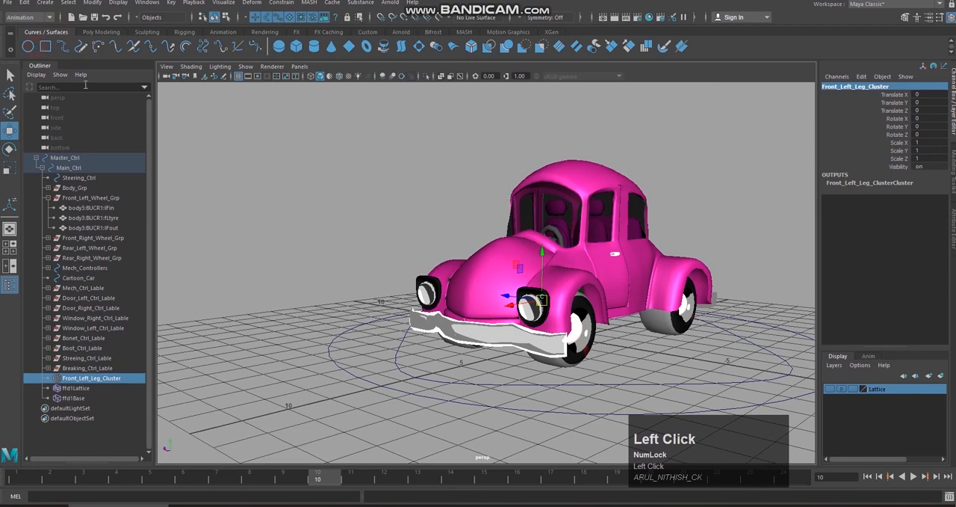
left_click(28, 47)
scroll(583, 228, "down", 1)
middle_click_drag(583, 229, 514, 229, "alt")
left_click_drag(472, 321, 576, 322)
middle_click_drag(550, 294, 535, 304, "alt")
left_click_drag(514, 281, 532, 302)
right_click_drag(615, 267, 573, 270)
scroll(657, 302, "up", 3)
middle_click_drag(658, 303, 563, 275, "alt")
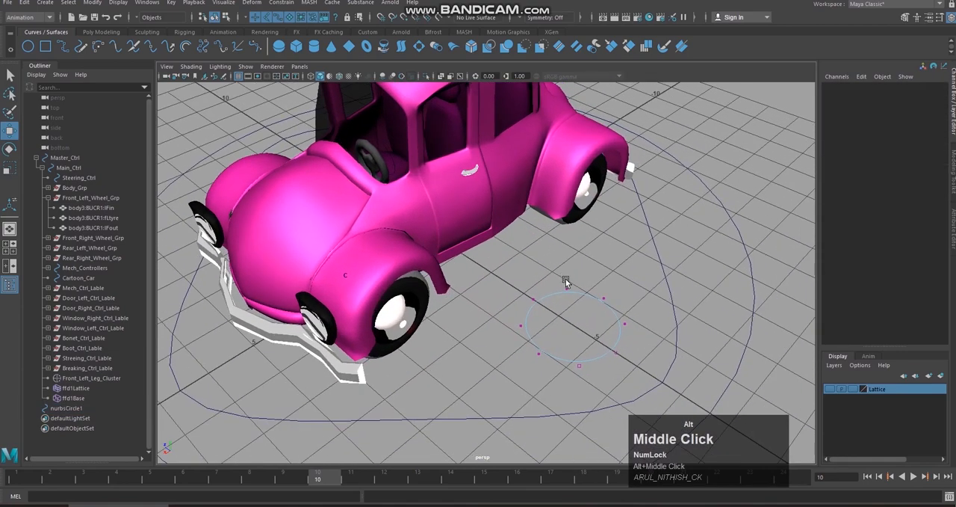
Step: Reshape the circle into a square with pinched sides by scaling opposite pairs of its control vertices inward, and return to object selection
left_click_drag(532, 291, 659, 330)
left_click(591, 284)
left_click_drag(545, 242, 565, 267)
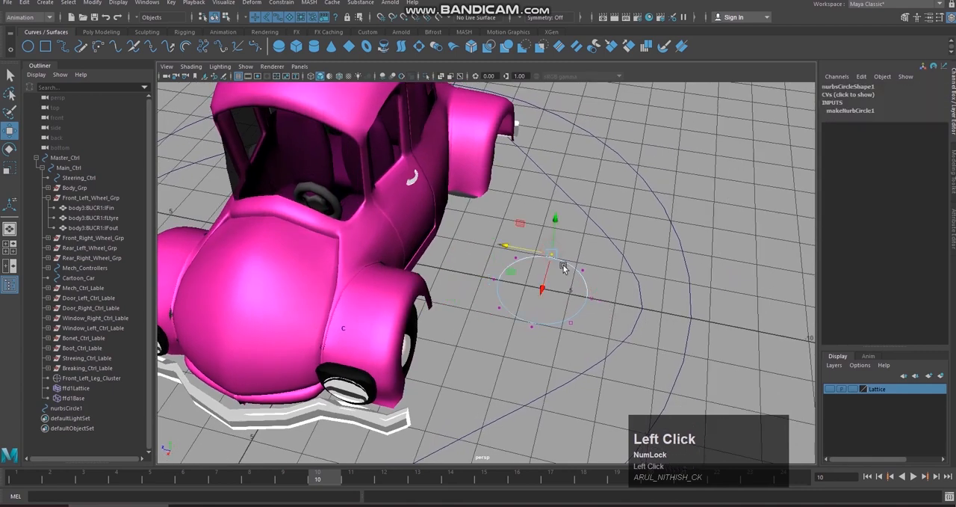
key("q")
left_click(532, 325, "shift")
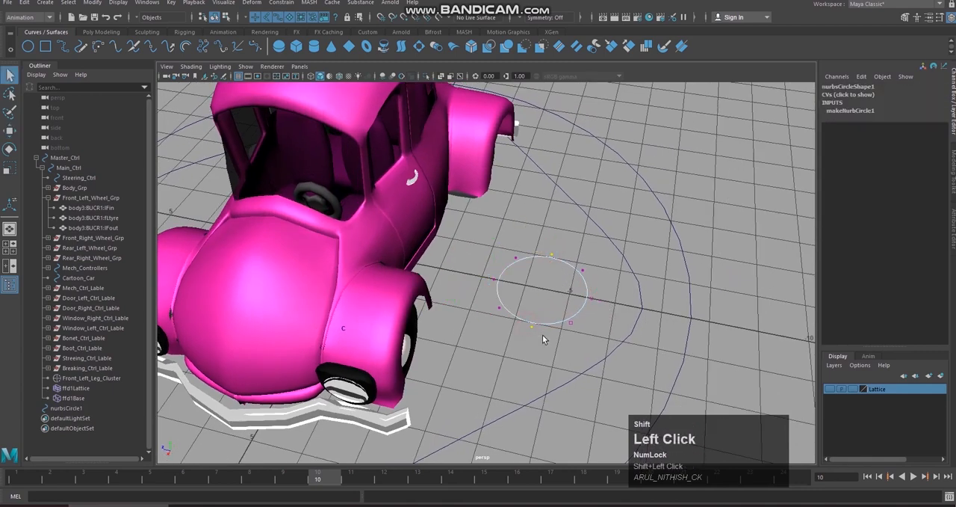
key("r")
left_click_drag(544, 291, 493, 411)
scroll(583, 339, "up", 4)
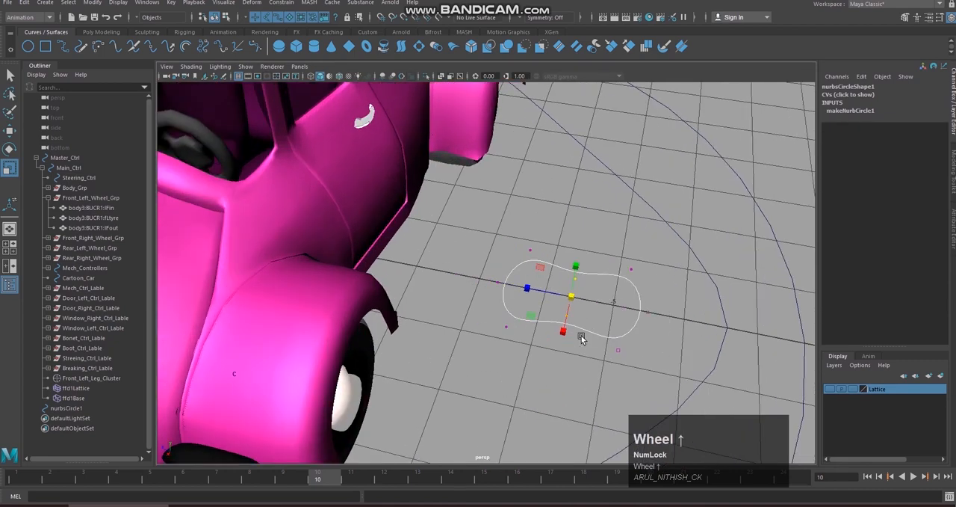
left_click_drag(630, 298, 658, 316)
left_click_drag(488, 266, 507, 287, "shift")
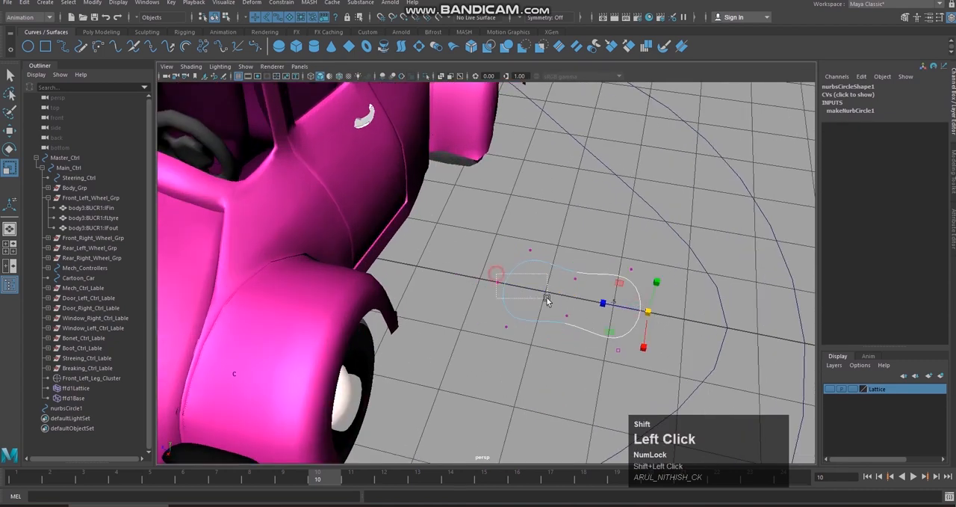
mouse_move(577, 297)
left_mouse_down()
mouse_move(539, 306)
mouse_move(602, 297)
mouse_move(593, 293)
left_mouse_up()
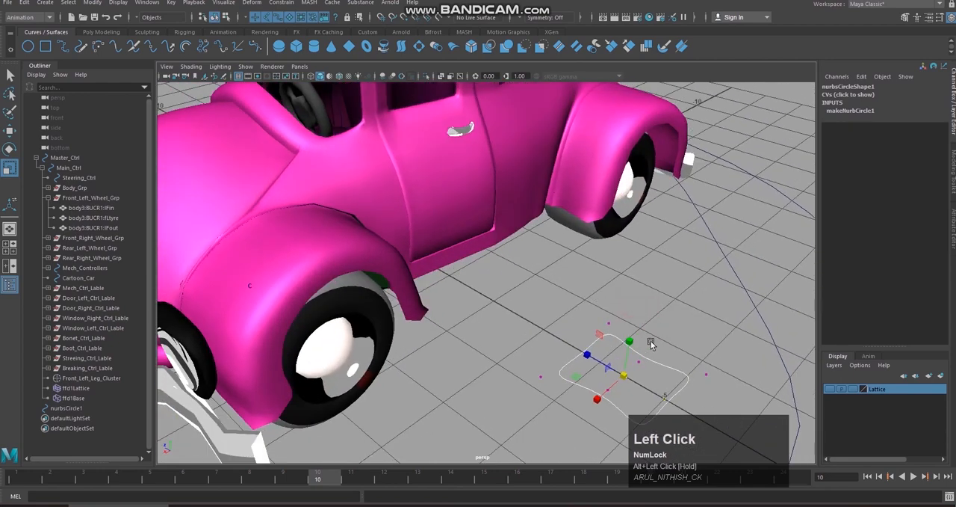
right_click_drag(645, 357, 686, 254)
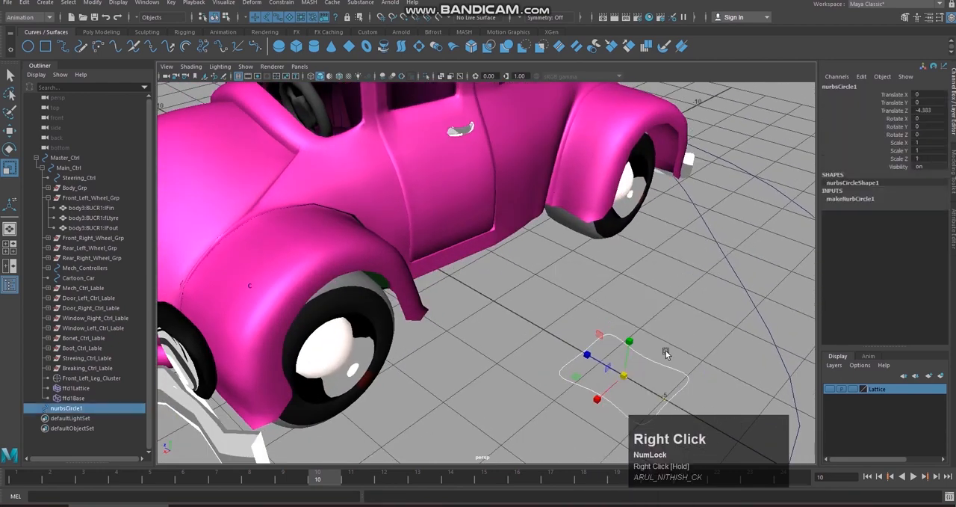
Step: Stand the reshaped curve upright in the back view by setting its Rotate X to -90
left_click_drag(628, 244, 618, 280, "alt")
key("space")
right_click_drag(618, 280, 588, 295)
middle_click_drag(588, 293, 601, 233, "alt")
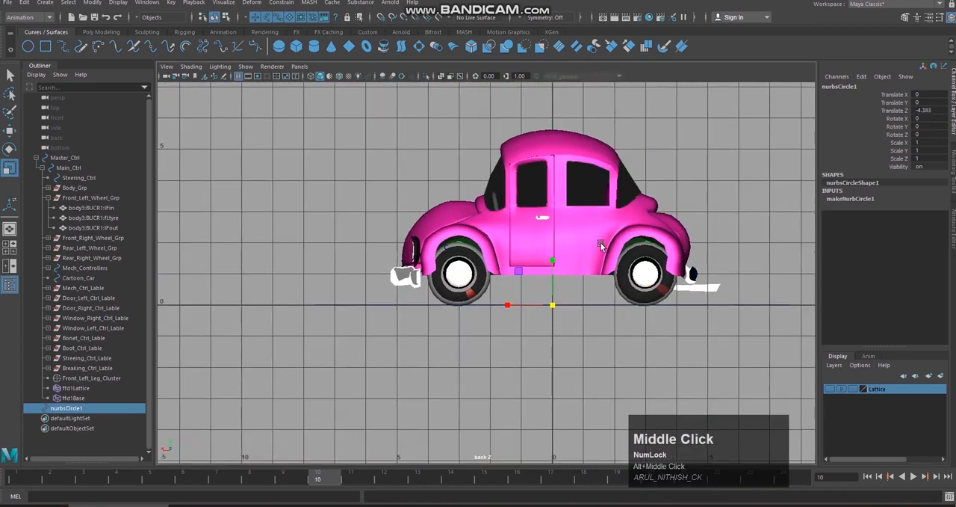
key("r")
key("e")
left_click_drag(554, 295, 549, 320)
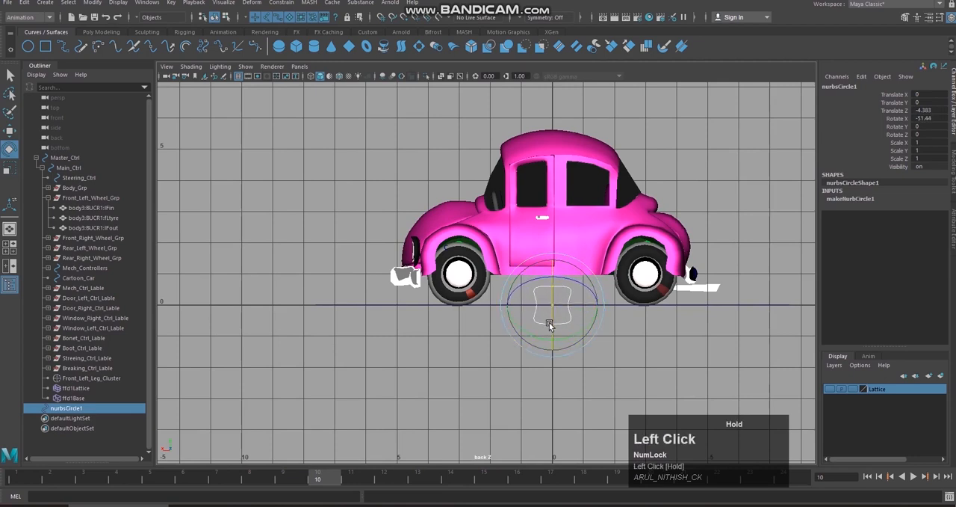
left_click(613, 330)
right_click(568, 305)
left_click(632, 272)
right_click_drag(572, 236, 620, 222)
left_click(614, 335)
key("space")
right_click_drag(614, 336, 614, 299)
left_click_drag(613, 308, 612, 321, "alt")
left_click(594, 327)
key("space")
right_click_drag(653, 313, 622, 326)
left_click_drag(552, 292, 551, 322)
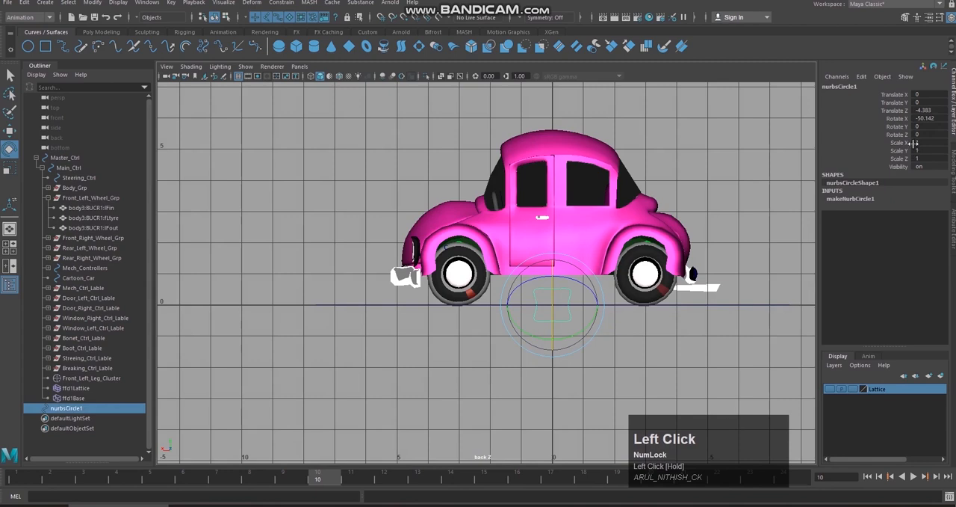
double_click(937, 118)
type("-90")
key("Return")
Step: Move the upright curve onto the front-left wheel in the back view, at about X 3.03 and Y 1.01
type("w")
left_click(620, 340)
key("Escape")
left_click(570, 293)
key("w")
left_click_drag(564, 301, 458, 269)
scroll(602, 286, "up", 3)
Step: Bring the curve close to the front-left wheel's outer face in the perspective view, at about -2.65 in Translate Z
key("space")
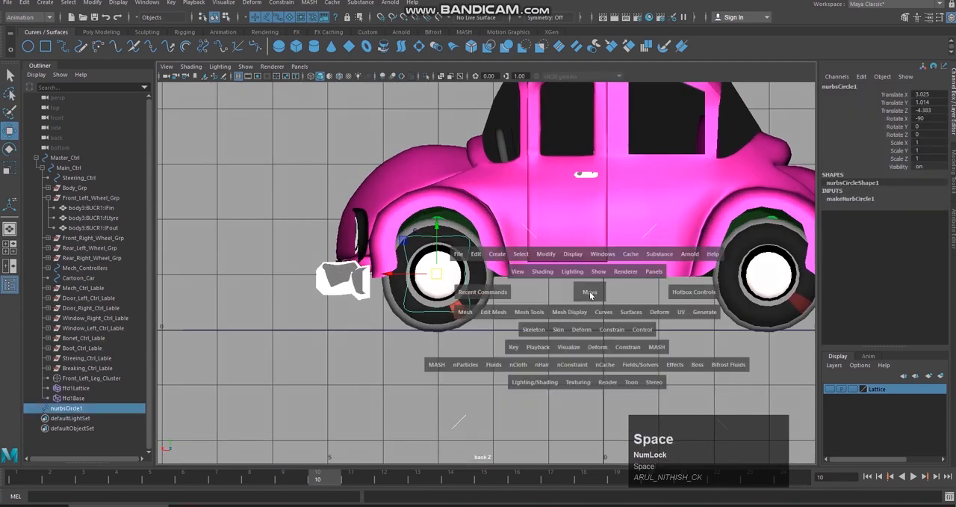
right_click(592, 284)
left_click_drag(593, 284, 378, 386, "alt")
left_click_drag(521, 378, 462, 334, "alt")
middle_click_drag(461, 334, 504, 315, "alt")
left_click_drag(505, 315, 477, 339, "alt")
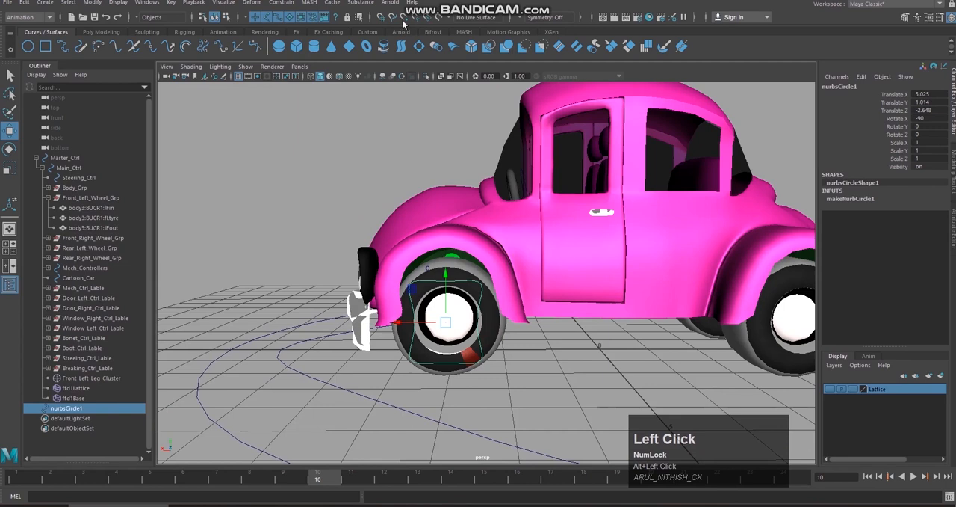
Step: Delete the wheel curve's construction history and freeze its transformations
left_click(24, 3)
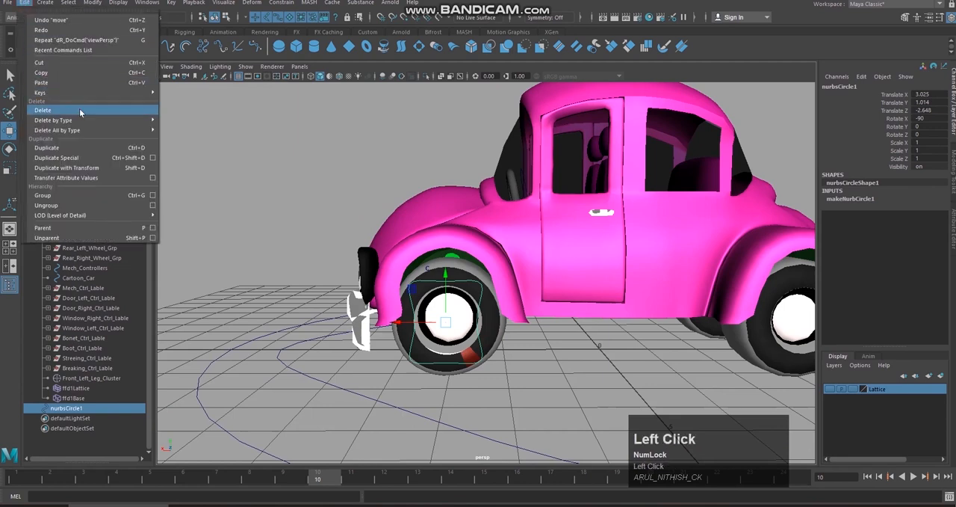
mouse_move(81, 118)
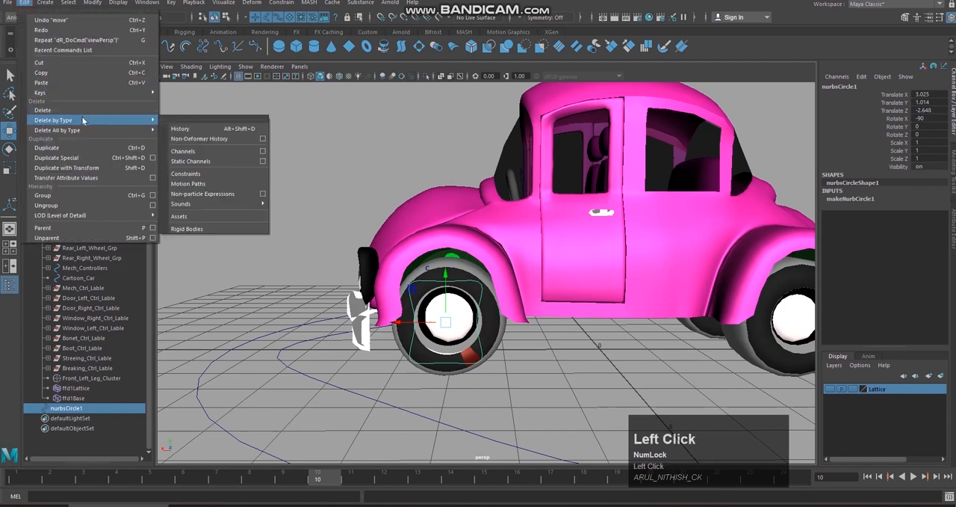
left_click(174, 125)
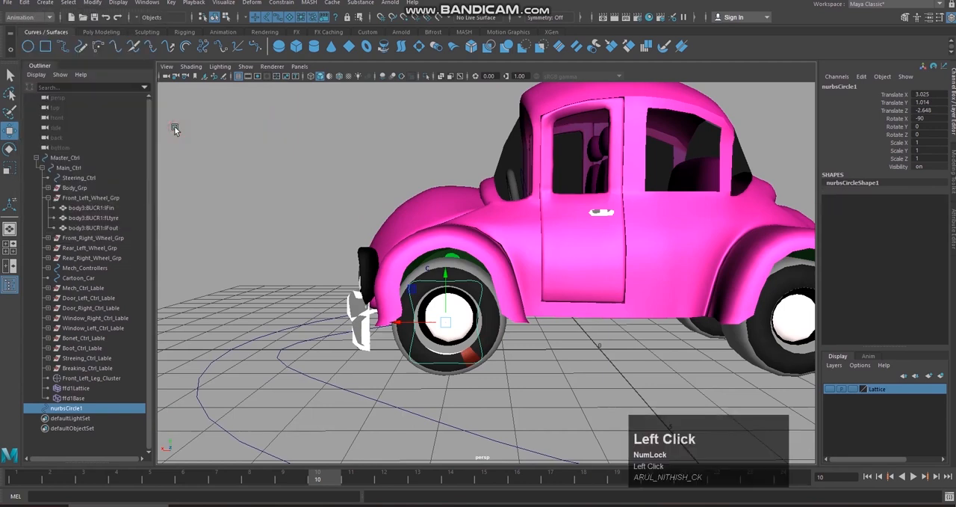
left_click(91, 4)
left_click(112, 36)
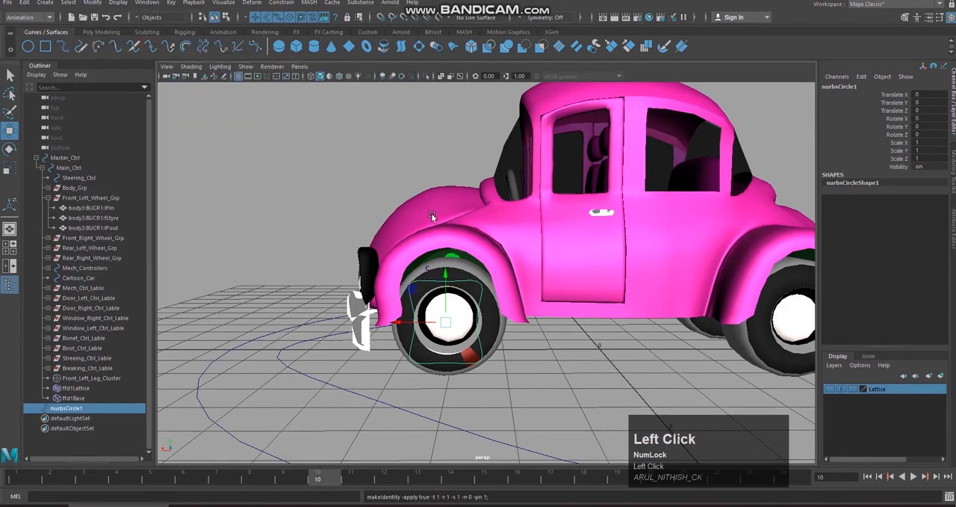
left_click_drag(496, 278, 570, 327, "alt")
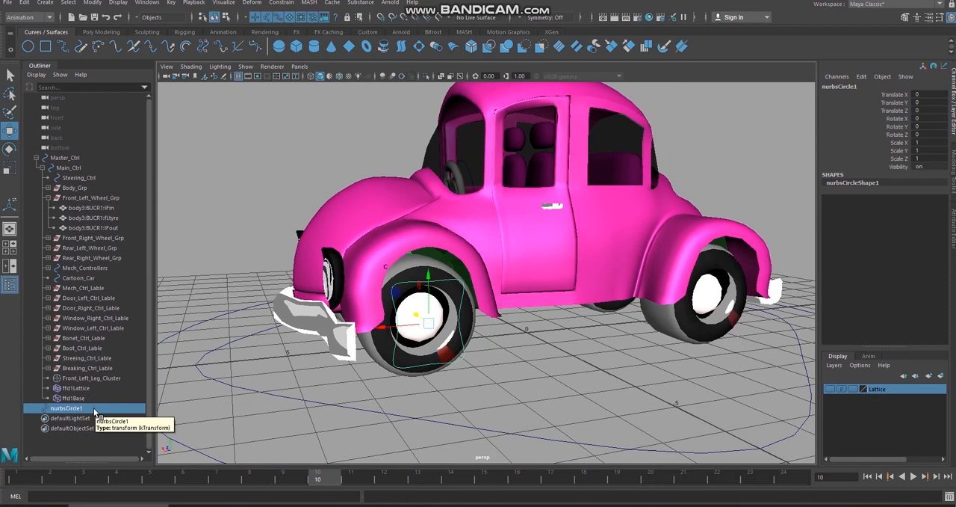
Step: Rename the wheel control curve as Front_LEft_Leg_Ctrl
left_click(878, 86)
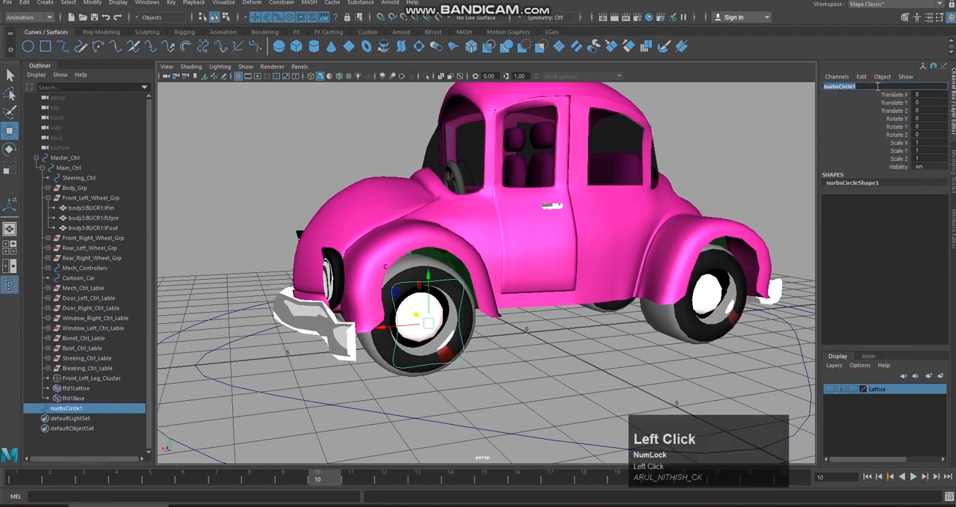
type("Front_")
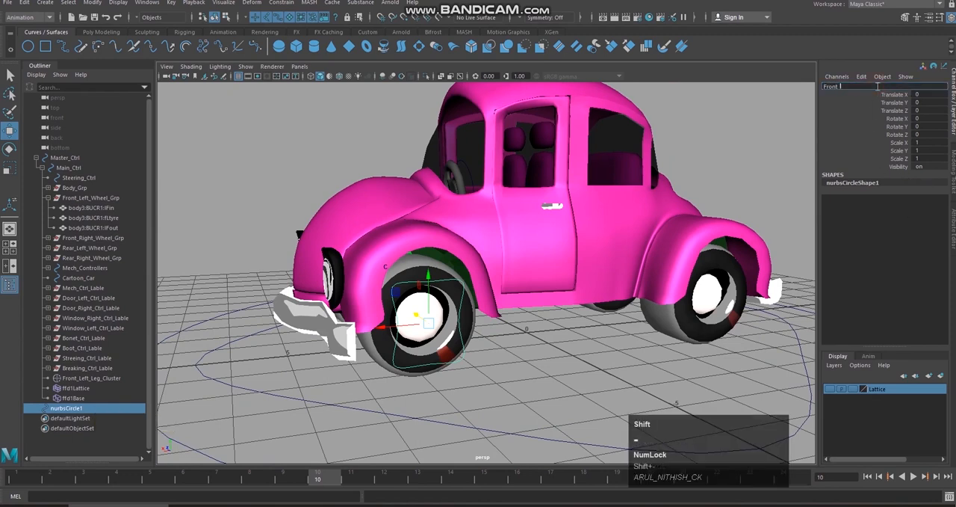
type("Left_LEg_Ctrl")
key("Return")
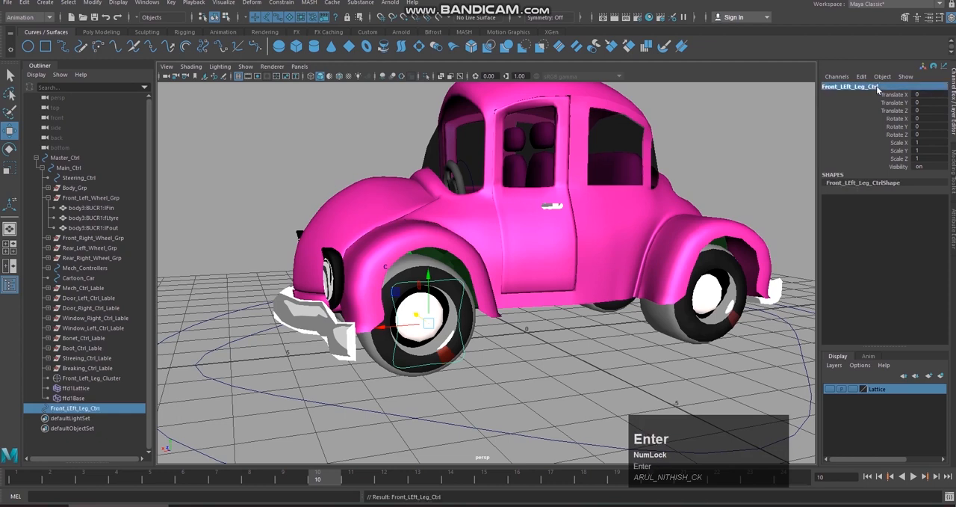
Step: Parent Front_LEft_Leg_Ctrl under Main_Ctrl and place it directly below Front_Left_Leg_Cluster in the hierarchy
middle_click_drag(96, 412, 119, 166)
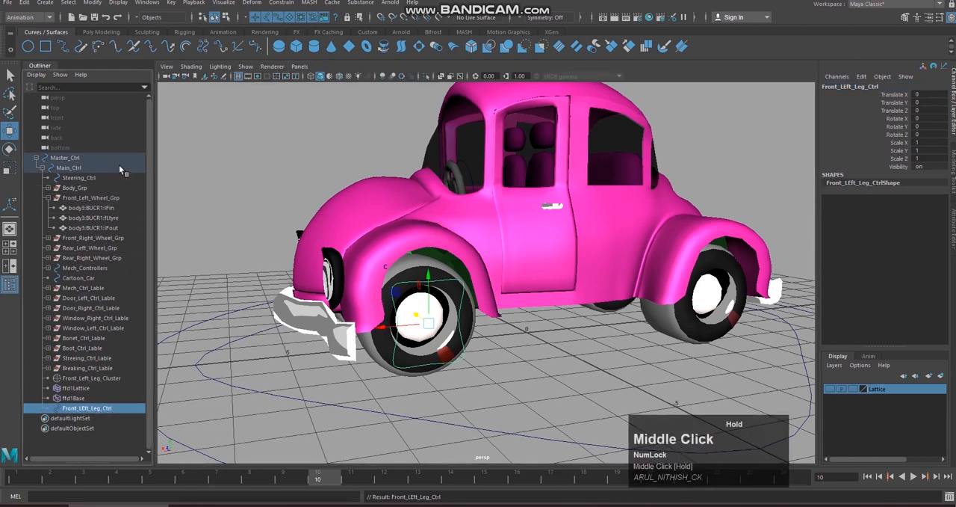
left_click(105, 412)
middle_click_drag(90, 413, 97, 379)
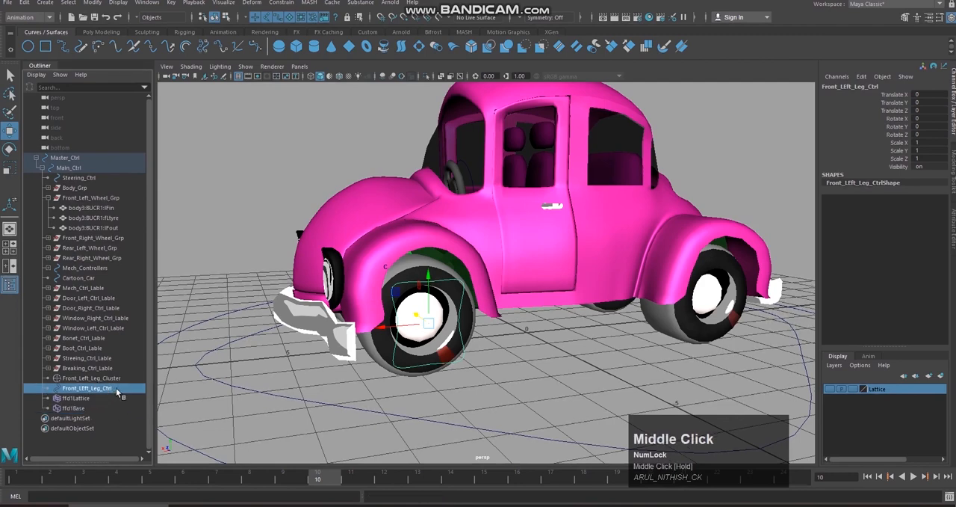
left_click(116, 388)
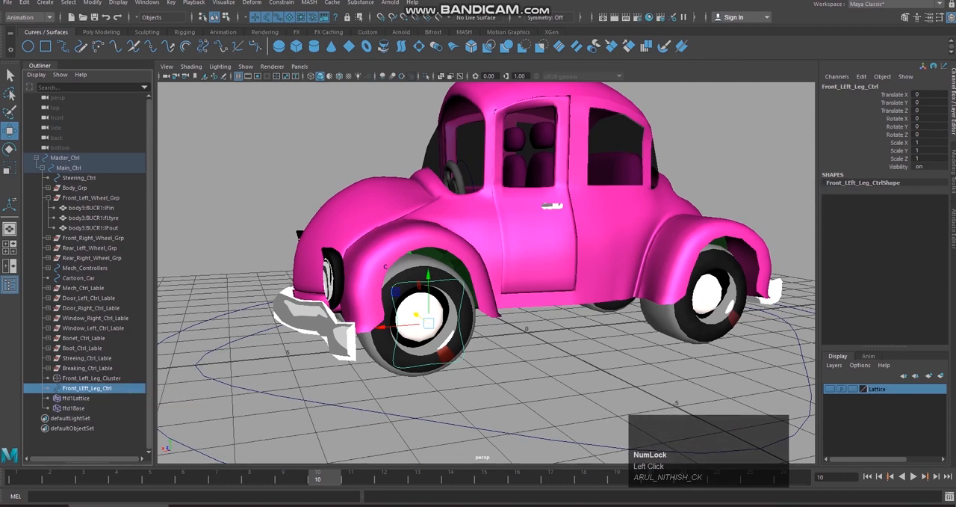
Step: Delete the construction history of Front_LEft_Leg_Ctrl and leave that control selected
left_click(26, 4)
mouse_move(84, 118)
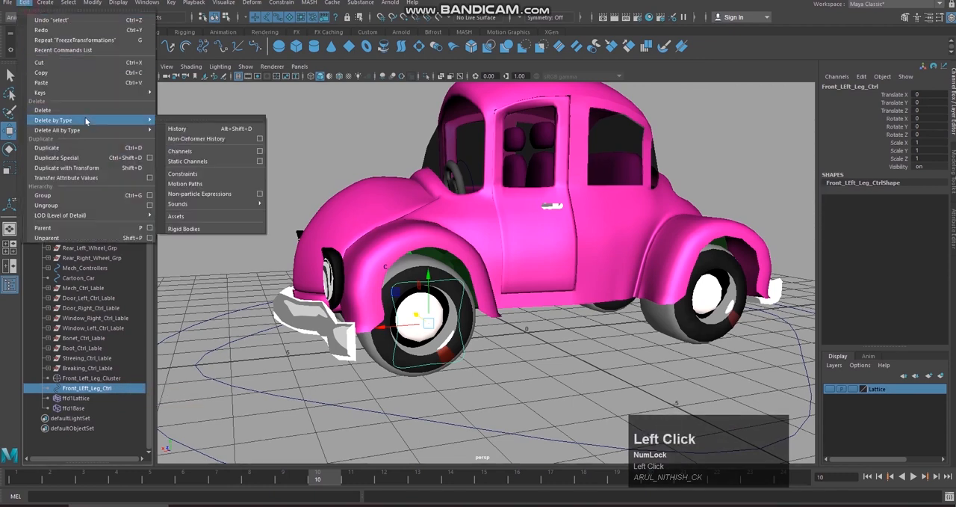
left_click(172, 130)
left_click(92, 378)
left_click(104, 389)
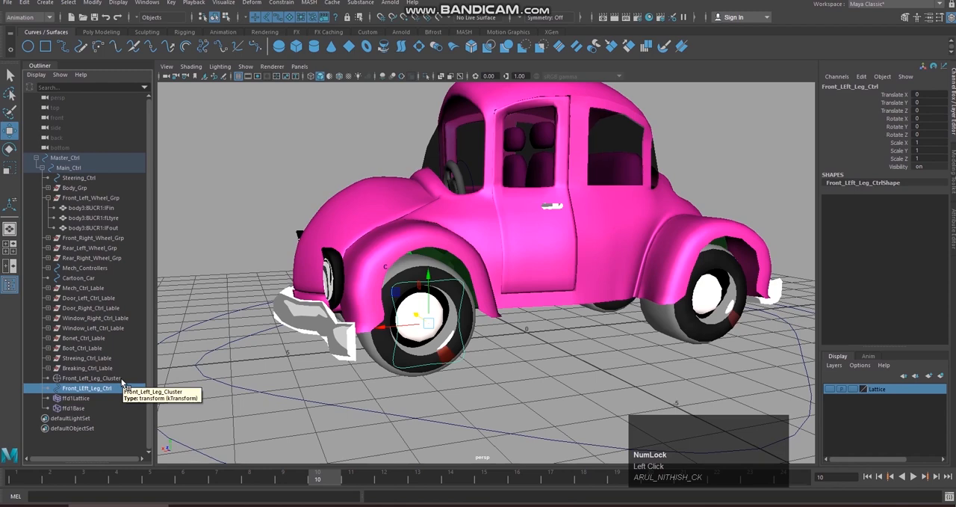
Step: Point constrain Front_Left_Leg_Cluster to Front_LEft_Leg_Ctrl on all axes with maintain offset enabled
left_click(123, 379, "shift")
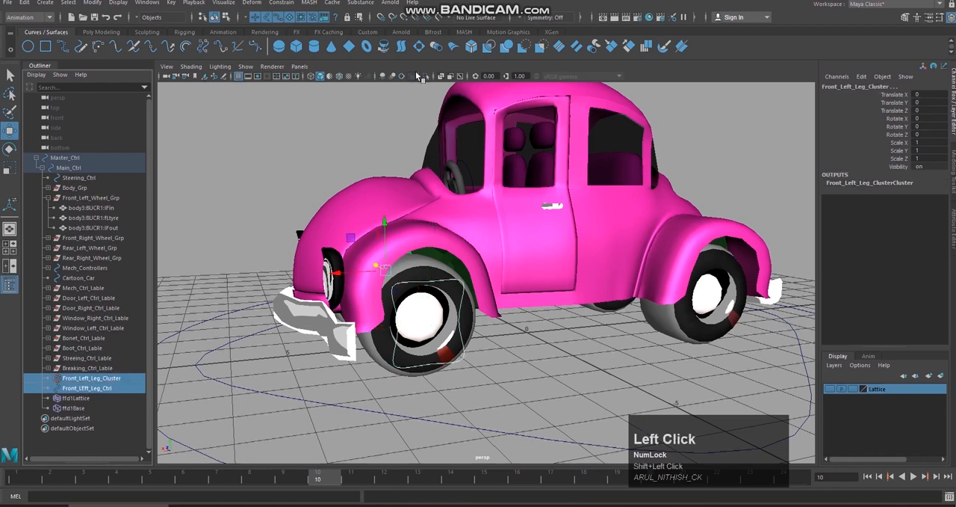
left_click(282, 3)
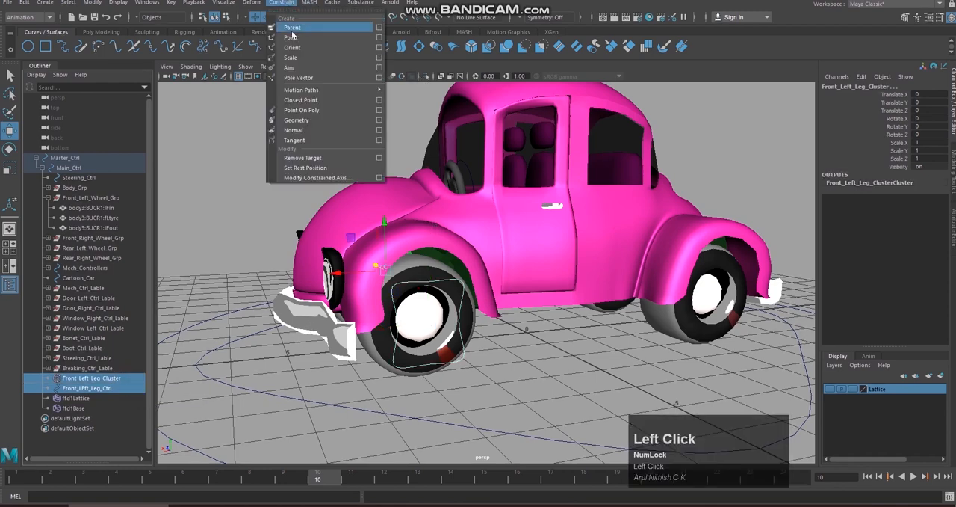
left_click(379, 38)
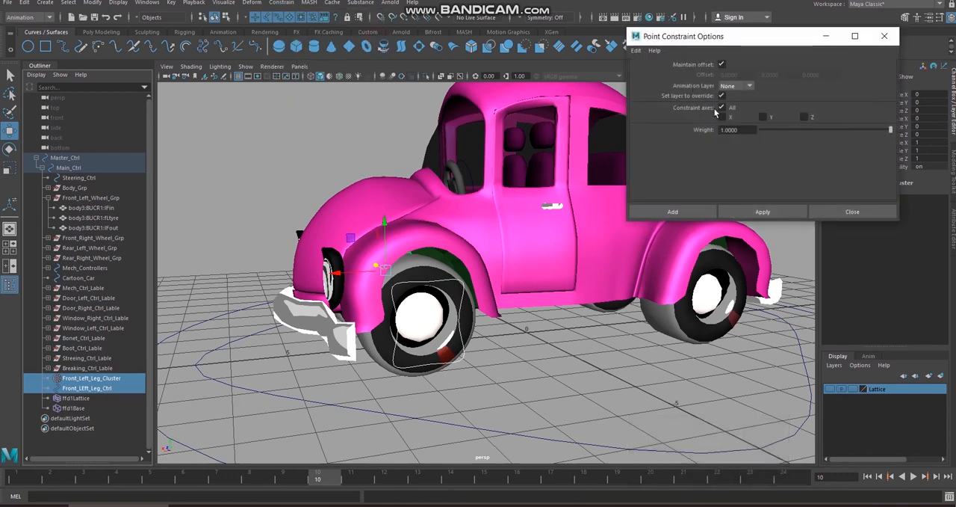
left_click(698, 213)
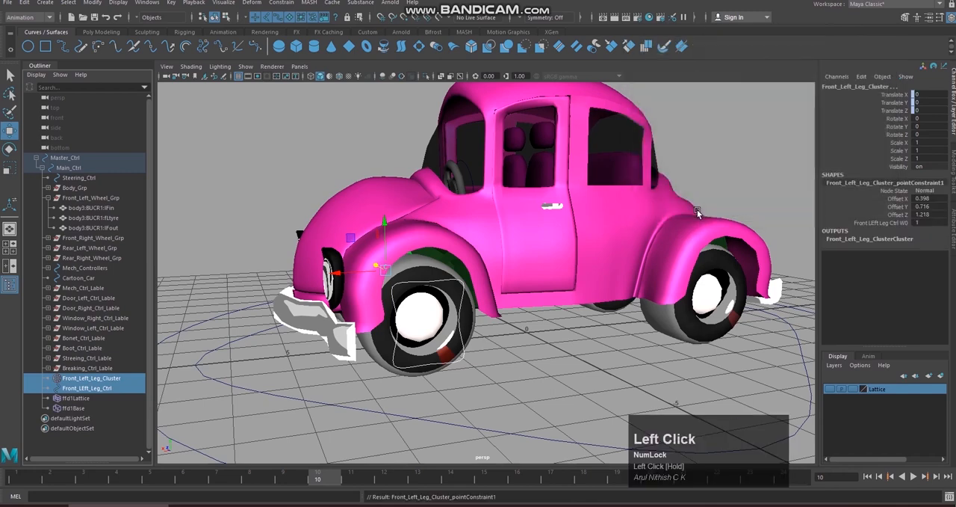
Step: Lock and hide the rotate, scale and visibility channels of Front_Left_Leg_Cluster and Front_LEft_Leg_Ctrl
left_click_drag(873, 119, 938, 169)
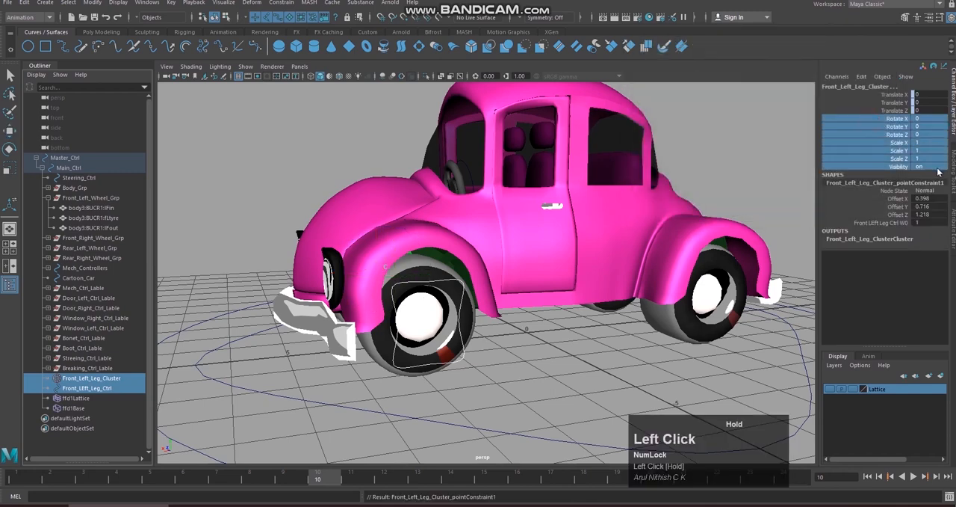
right_click(878, 141)
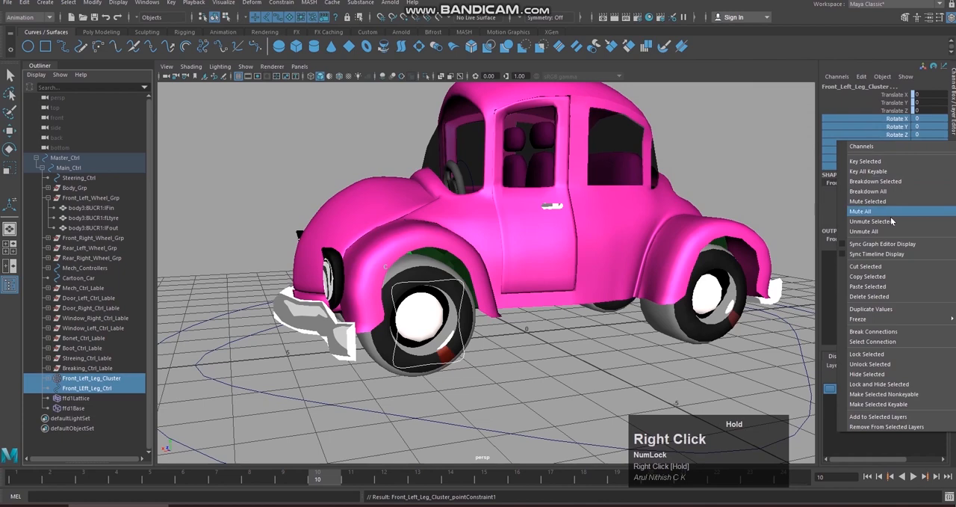
left_click(903, 386)
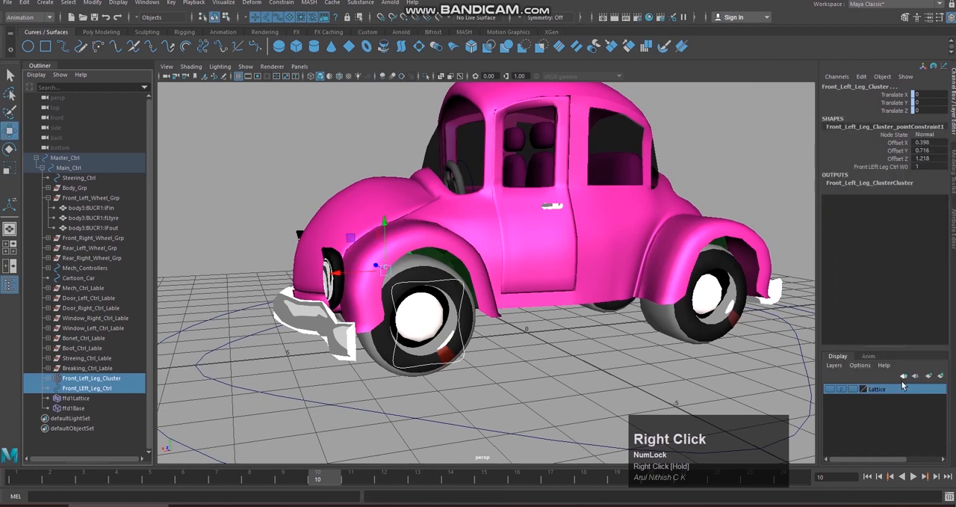
Step: Try moving Front_LEft_Leg_Ctrl freely in the viewport to test the wheel and fender deformation, and undo the move
left_click(487, 355)
left_click(461, 356)
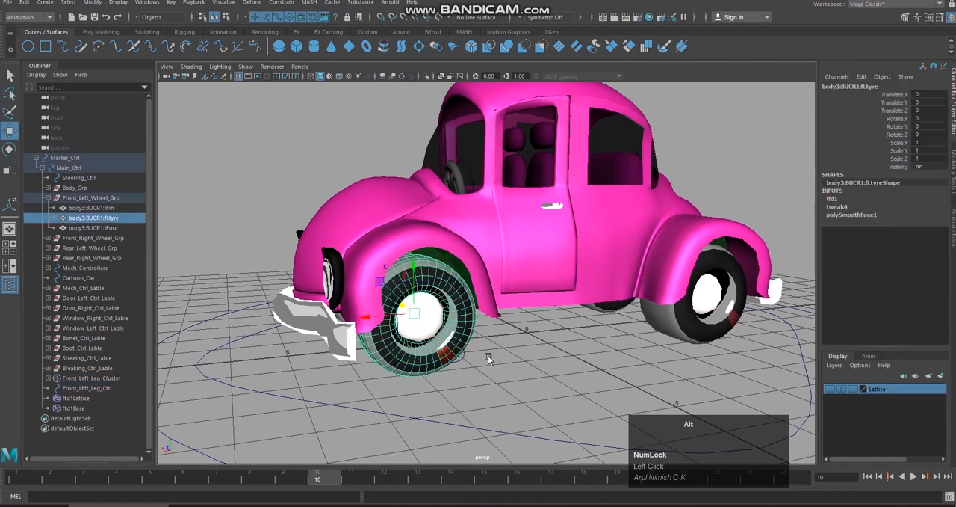
left_click_drag(488, 355, 518, 352, "alt")
left_click(456, 357)
left_click(444, 362)
mouse_move(444, 362)
left_mouse_down("alt")
mouse_move(508, 344)
mouse_move(431, 359)
left_mouse_up("alt")
left_click_drag(429, 324, 403, 309)
left_click_drag(400, 324, 401, 330)
scroll(461, 326, "down", 2)
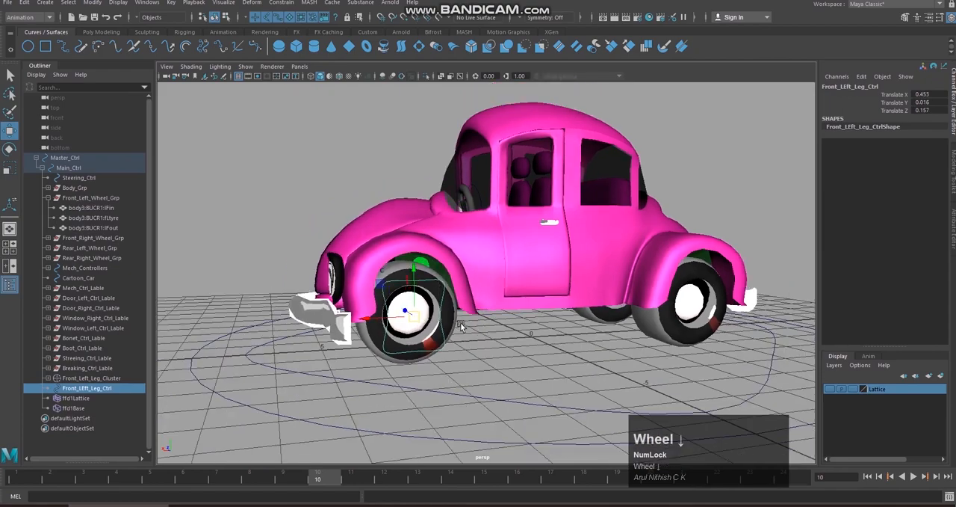
left_click_drag(463, 326, 580, 291, "alt")
key("ctrl+z")
Step: Try moving Front_LEft_Leg_Ctrl to about X 0.715, Y -0.123, check the hood from the front, and undo the move
scroll(453, 307, "down", 2)
left_click_drag(401, 290, 419, 364, "alt")
middle_click_drag(446, 336, 448, 280)
scroll(448, 280, "up", 6)
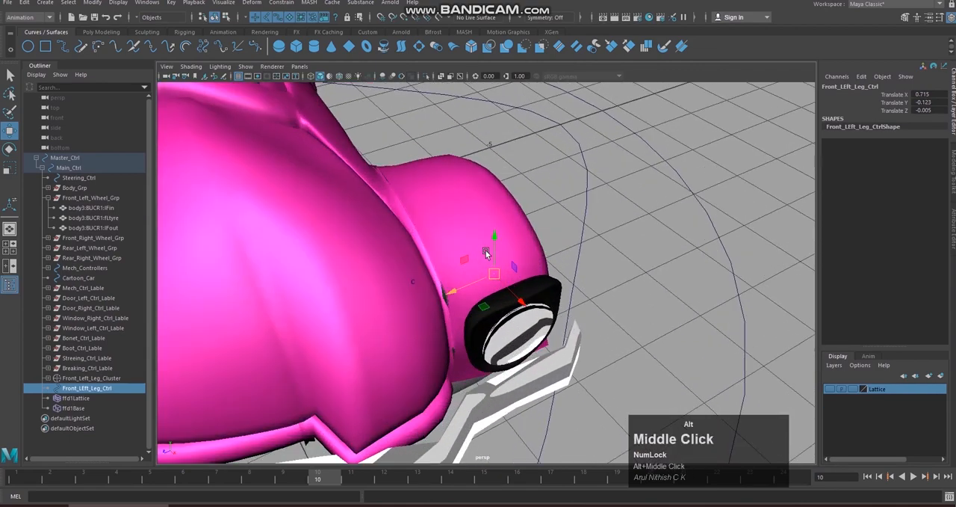
scroll(387, 239, "down", 2)
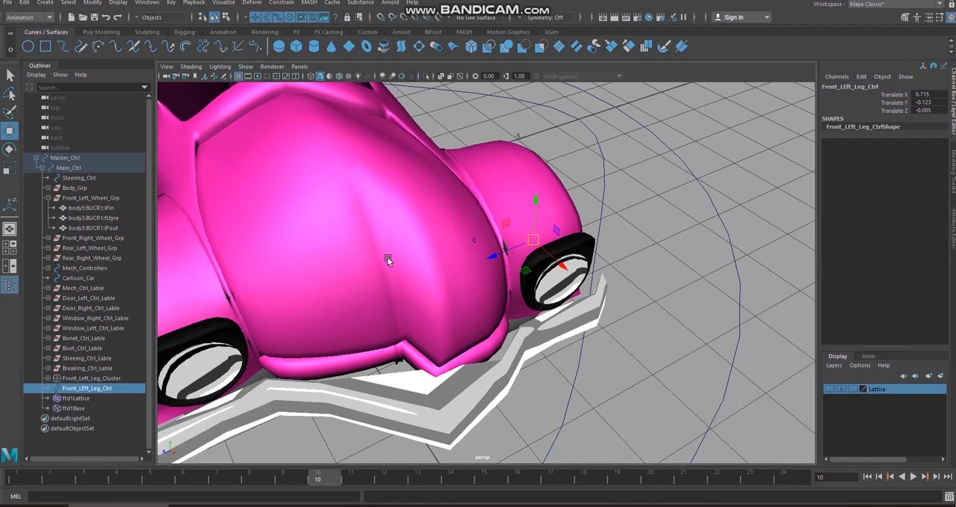
key("ctrl+z")
Step: Show the hood mesh's vertices and move Front_LEft_Leg_Ctrl to about 0.683 in X to examine the hood deformation
right_click_drag(394, 237, 358, 237)
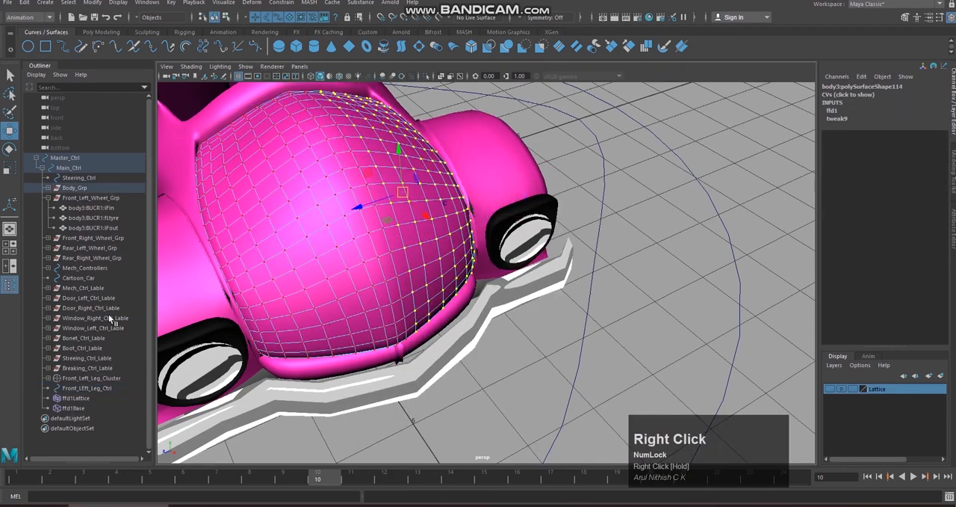
left_click(103, 387)
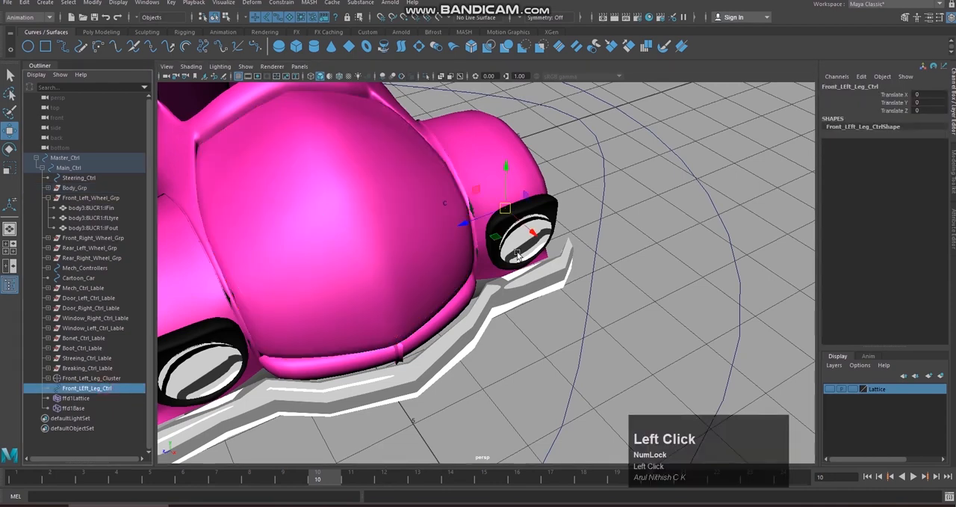
left_click_drag(532, 231, 559, 258)
right_click_drag(403, 227, 369, 225)
left_click_drag(396, 236, 421, 289, "alt")
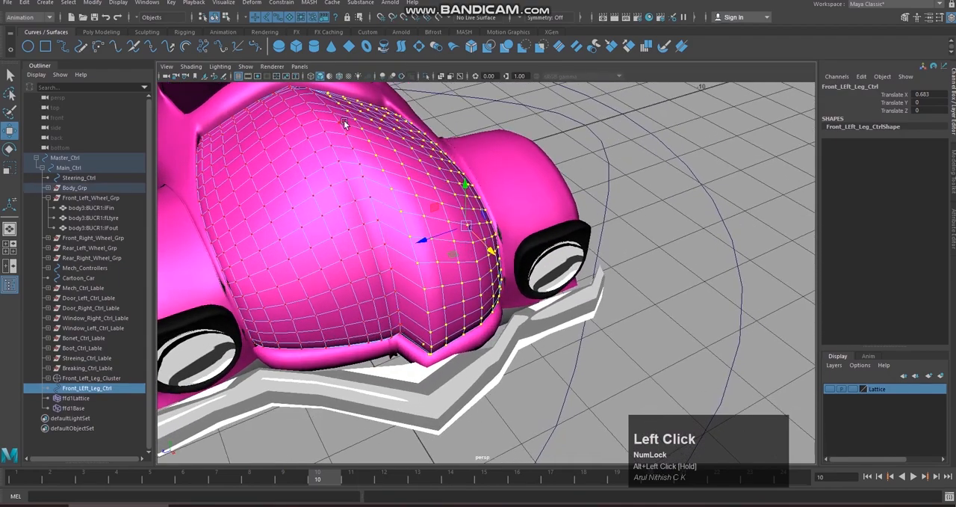
left_click_drag(438, 283, 402, 269, "alt")
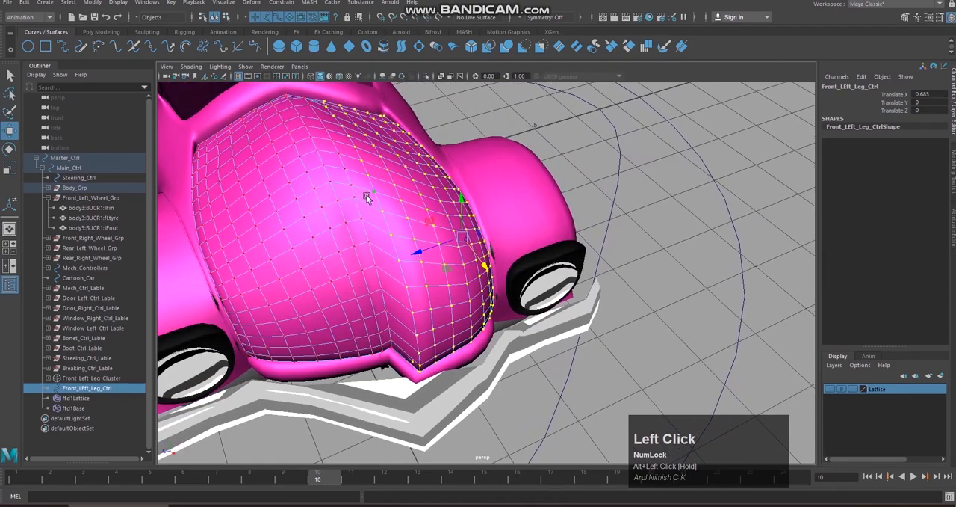
Step: Try further test moves of the front-left leg control while viewing the whole car, and undo all of them
scroll(395, 266, "down", 4)
left_click_drag(446, 316, 310, 282, "alt")
scroll(411, 285, "down", 3)
middle_click_drag(411, 285, 414, 319, "alt")
left_click_drag(414, 319, 568, 330, "alt")
middle_click_drag(570, 329, 586, 327, "alt")
right_click_drag(586, 327, 604, 324, "alt")
left_click_drag(604, 325, 564, 309, "alt")
middle_click_drag(564, 309, 561, 314, "alt")
left_click_drag(561, 314, 514, 316, "alt")
key("ctrl+z")
scroll(516, 314, "down", 3)
key("ctrl+z")
scroll(518, 312, "down", 2)
left_click_drag(518, 312, 511, 287, "alt")
key("ctrl+z")
key("ctrl+z")
key("ctrl+z")
key("ctrl+z")
Step: Try moving Front_Left_Leg_Cluster directly by about 0.294 in Z to check the car's front, and undo the move
scroll(512, 286, "up", 3)
left_click_drag(572, 284, 556, 271, "alt")
scroll(523, 284, "up", 3)
left_click_drag(485, 295, 449, 318, "alt")
left_click(383, 284)
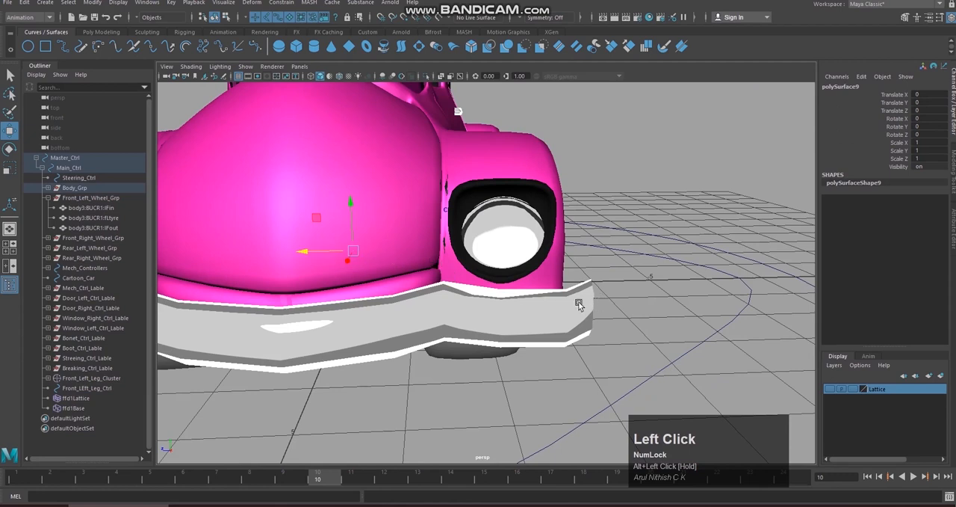
left_click(115, 379)
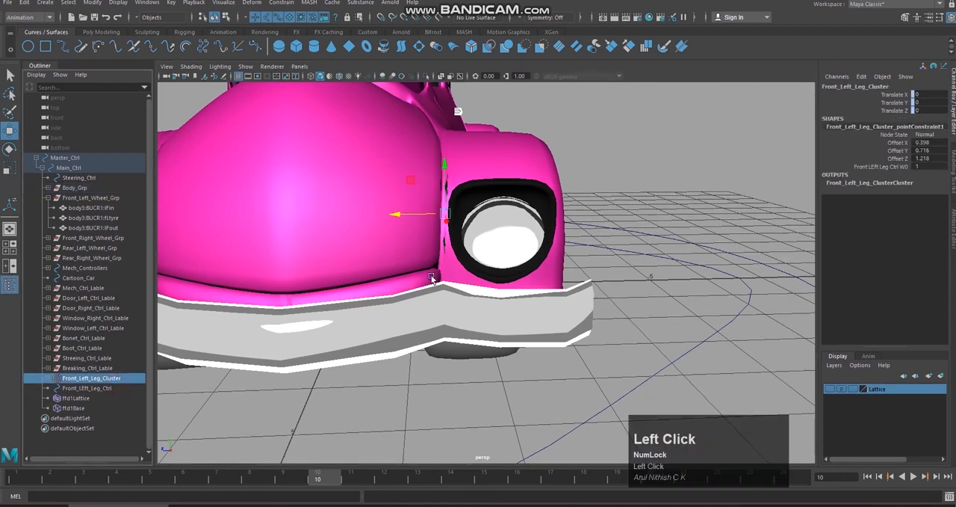
left_click_drag(416, 221, 387, 217)
left_click(425, 167)
left_click_drag(426, 168, 433, 187, "alt")
key("ctrl+z")
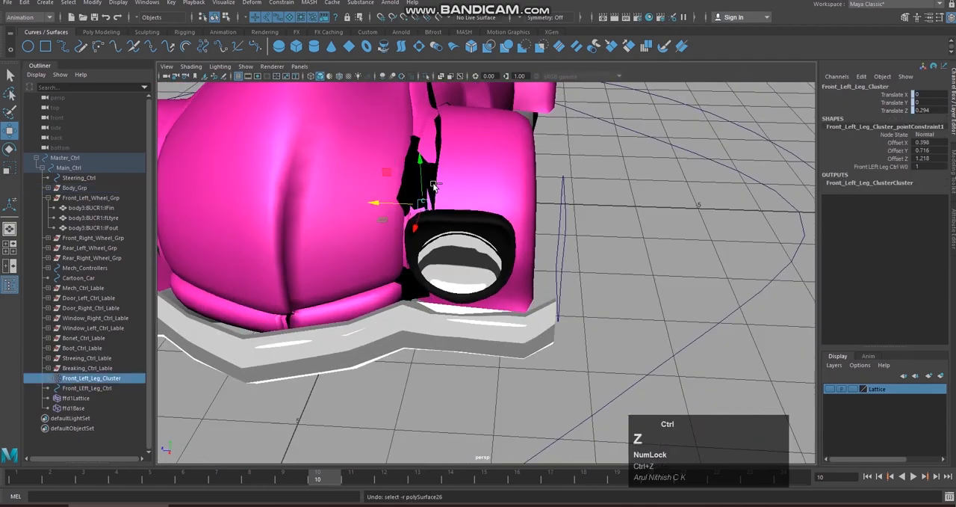
key("ctrl+z")
key("ctrl+z")
Step: Try moving Front_LEft_Leg_Ctrl outward to about -4.305 in Z, check the fender, and undo the move
scroll(477, 204, "down", 2, "alt")
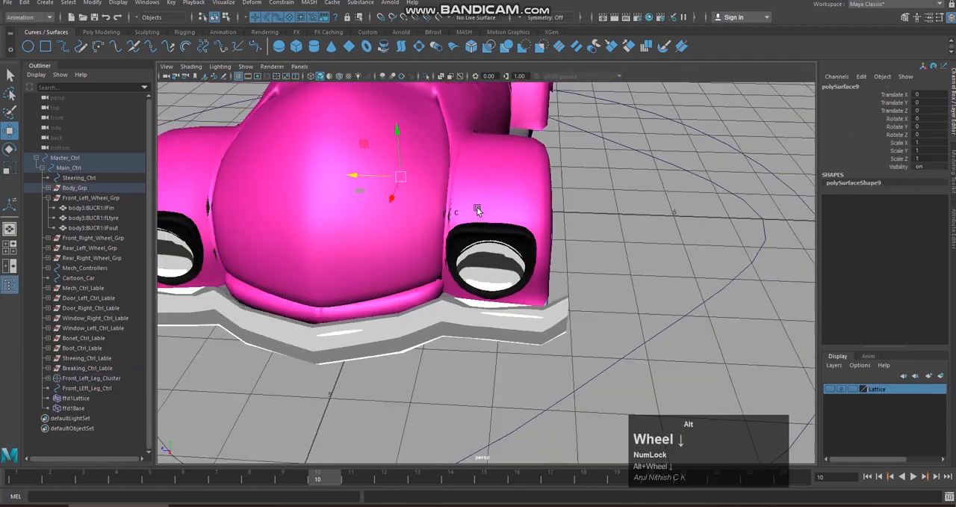
left_click_drag(477, 202, 485, 195, "alt")
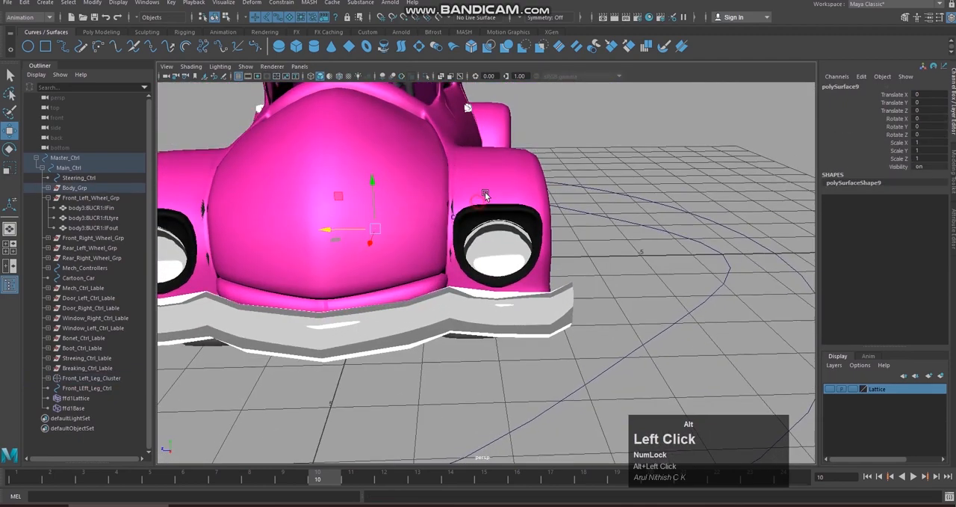
left_click(124, 379)
scroll(505, 296, "down", 2)
left_click_drag(544, 299, 584, 234, "alt")
left_click(559, 259)
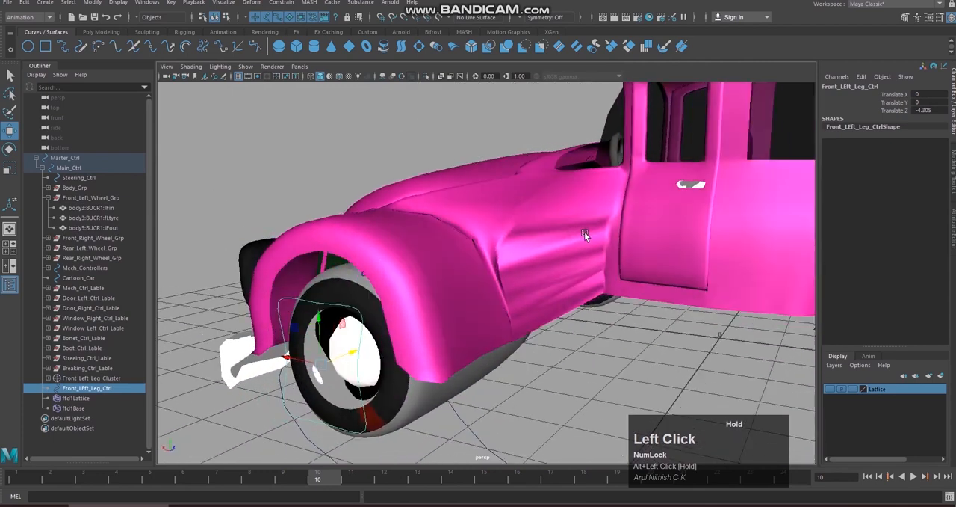
key("ctrl+z")
left_click_drag(563, 265, 451, 271, "alt")
key("ctrl+z")
key("ctrl+z")
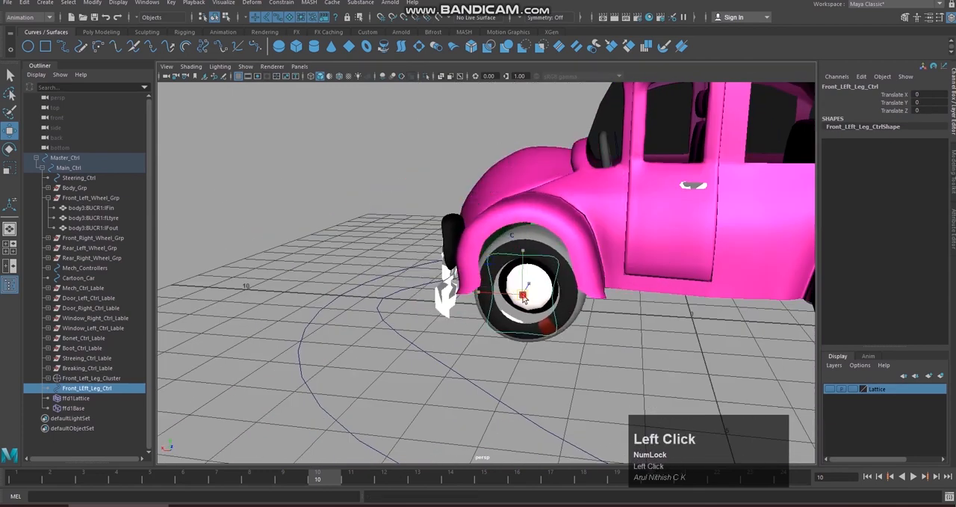
Step: Try moving Front_LEft_Leg_Ctrl to about X 0.41, Y 0.318, review the car's front side, and undo the move
left_click_drag(524, 295, 501, 276)
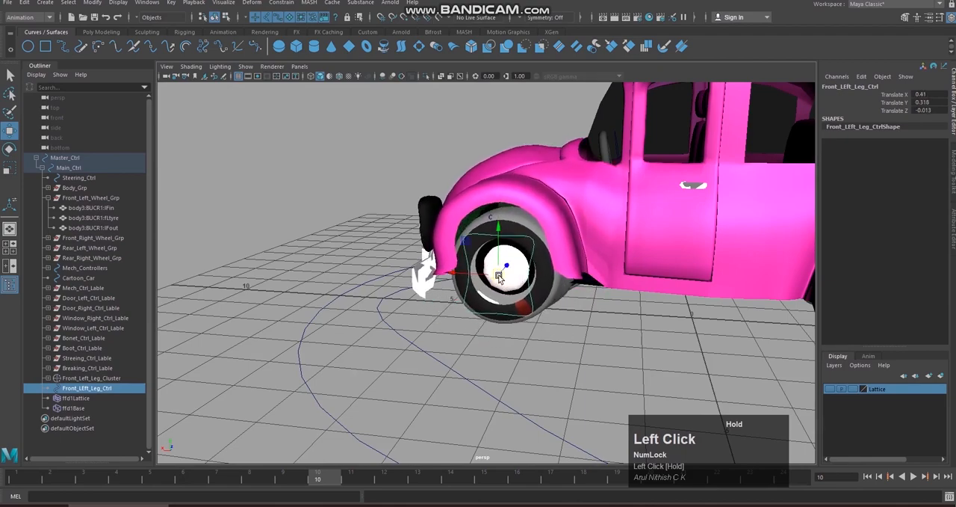
scroll(551, 301, "down", 3)
left_click_drag(556, 301, 612, 301, "alt")
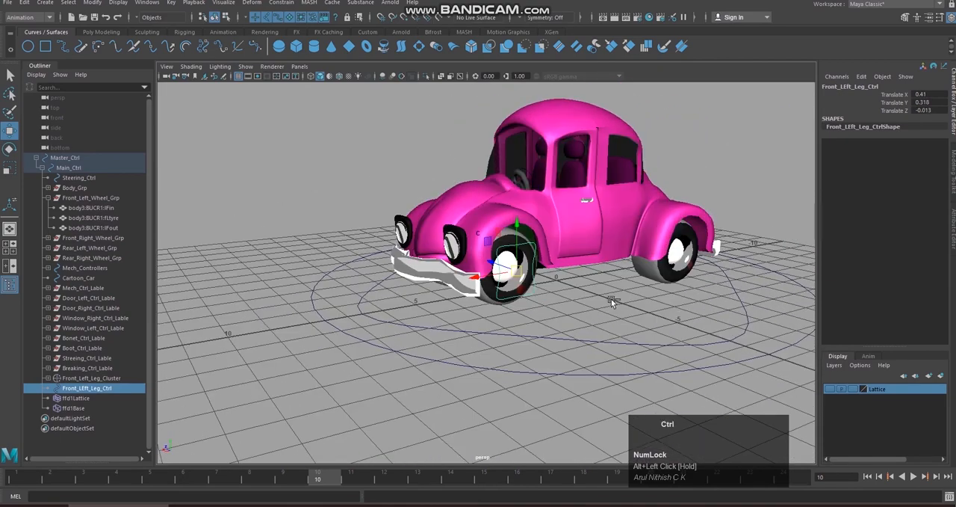
key("ctrl+z")
Step: Open the translate limit settings in the attributes of Front_LEft_Leg_Ctrl
left_click_drag(704, 254, 747, 257, "alt")
left_click(953, 233)
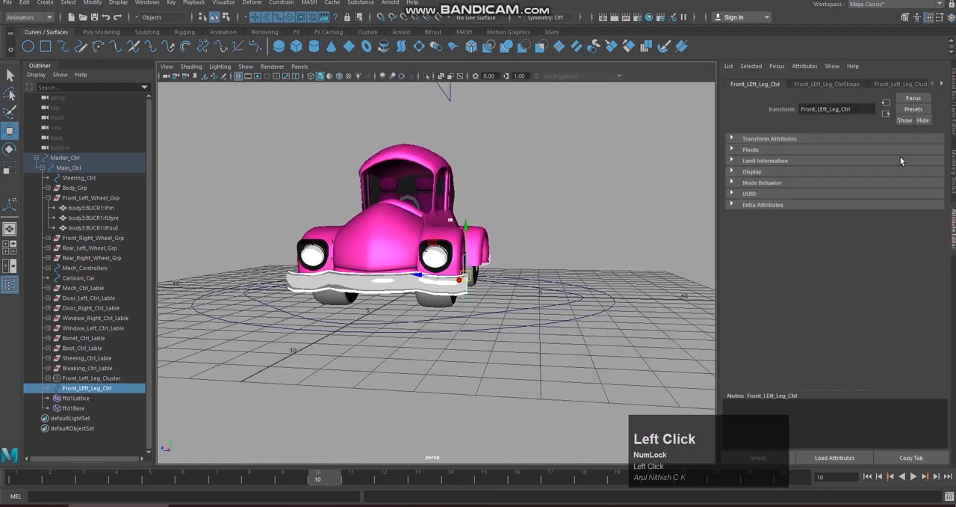
left_click(774, 161)
left_click(756, 172)
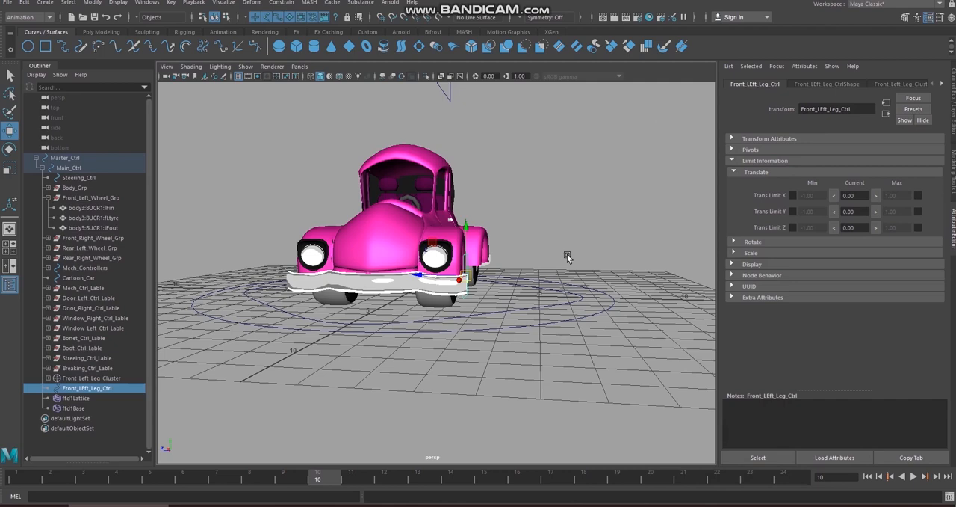
Step: Try a small move of Front_LEft_Leg_Ctrl along X while watching its translate channels, and undo it
scroll(587, 207, "up", 2)
left_click_drag(587, 207, 510, 233, "alt")
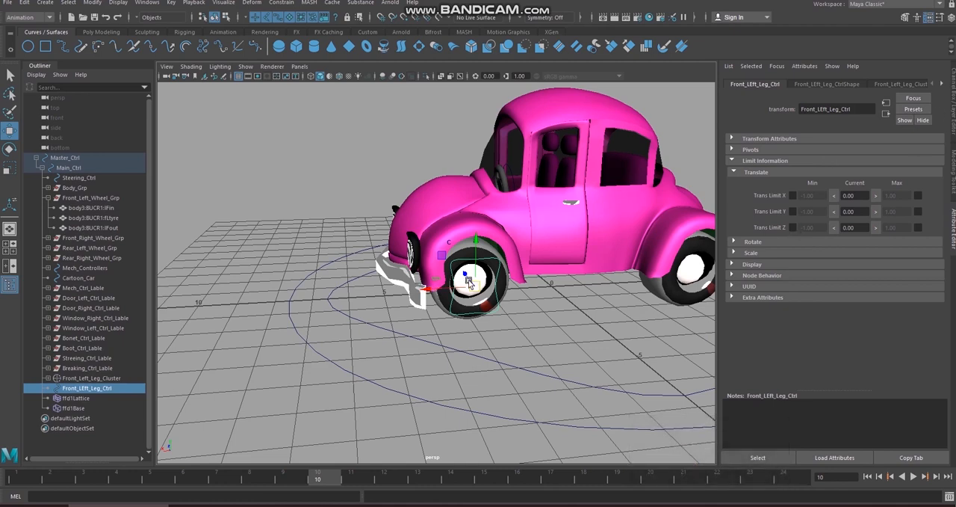
left_click(953, 97)
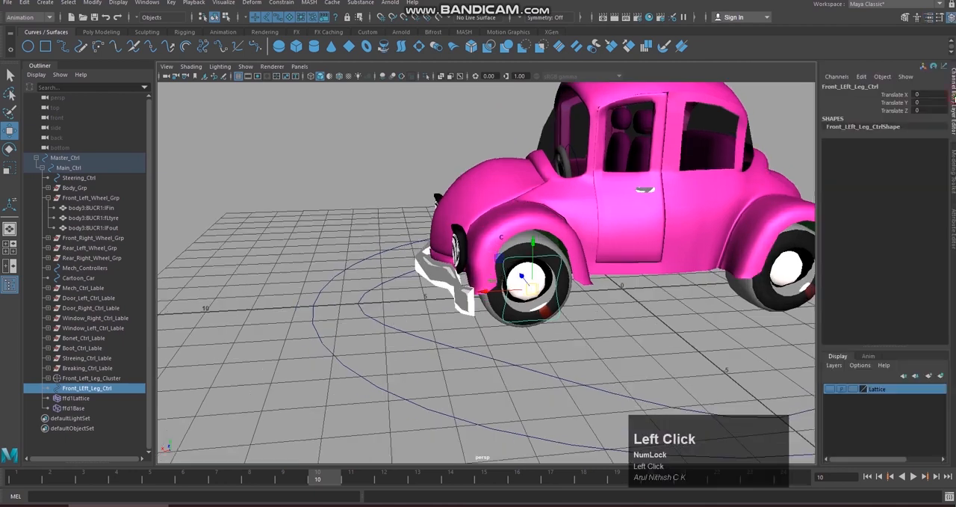
mouse_move(679, 263)
middle_mouse_down()
mouse_move(688, 255)
mouse_move(671, 265)
middle_mouse_up()
key("ctrl+z")
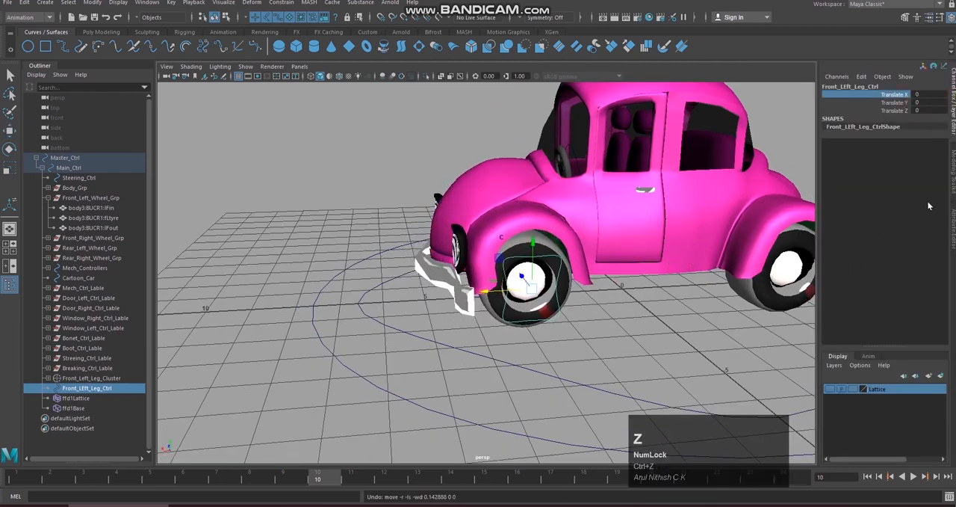
Step: Position Front_LEft_Leg_Ctrl at X 0.51 and enable 0.51 as its maximum Translate X limit
left_click(952, 220)
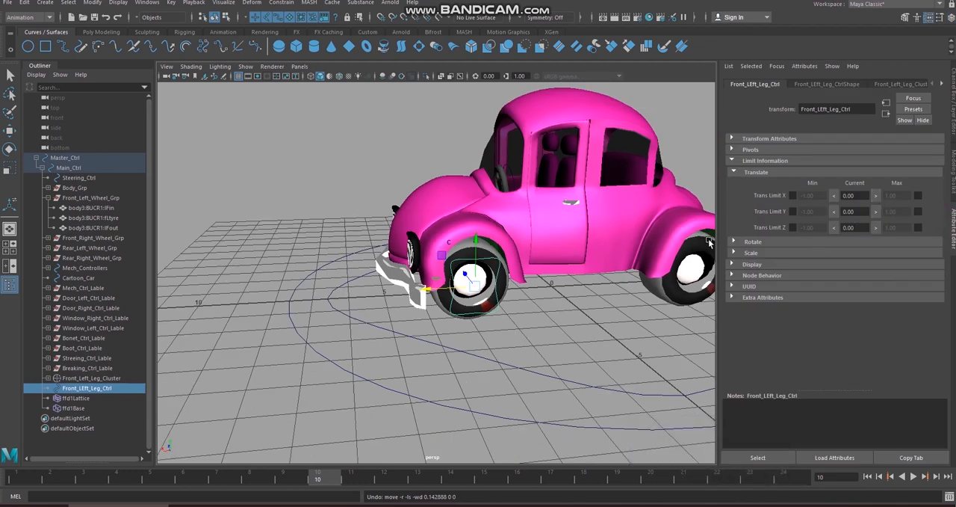
left_click_drag(435, 293, 495, 297)
key("ctrl+z")
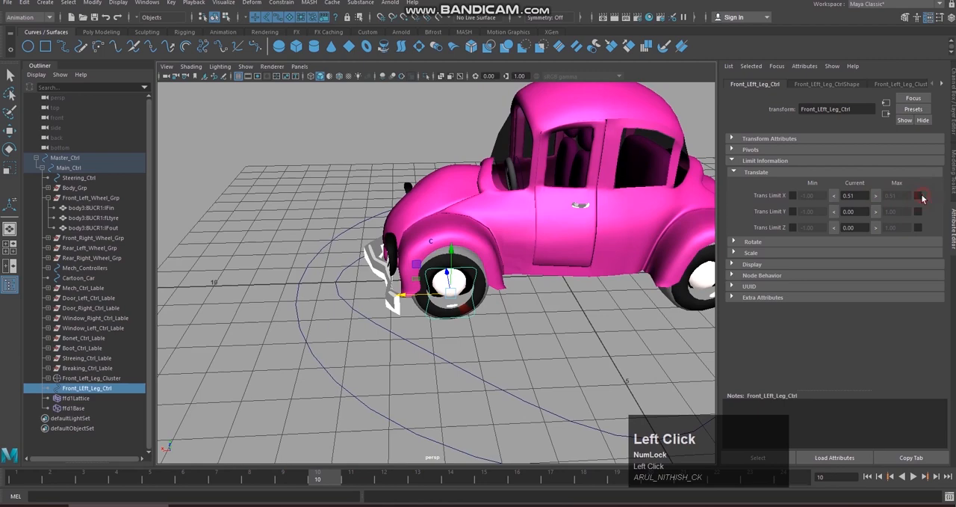
Step: Try moving Front_LEft_Leg_Ctrl backward to about -0.31 in X, inspect the fender and door area, and undo the move
left_click_drag(411, 295, 464, 300)
scroll(552, 314, "up", 2, "alt")
middle_click_drag(551, 313, 550, 276, "alt")
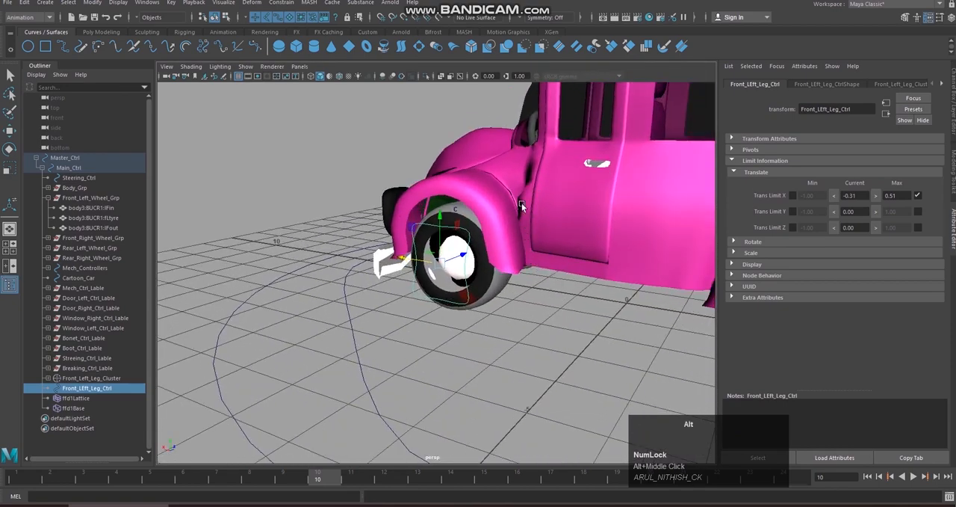
left_click_drag(520, 200, 569, 294, "alt")
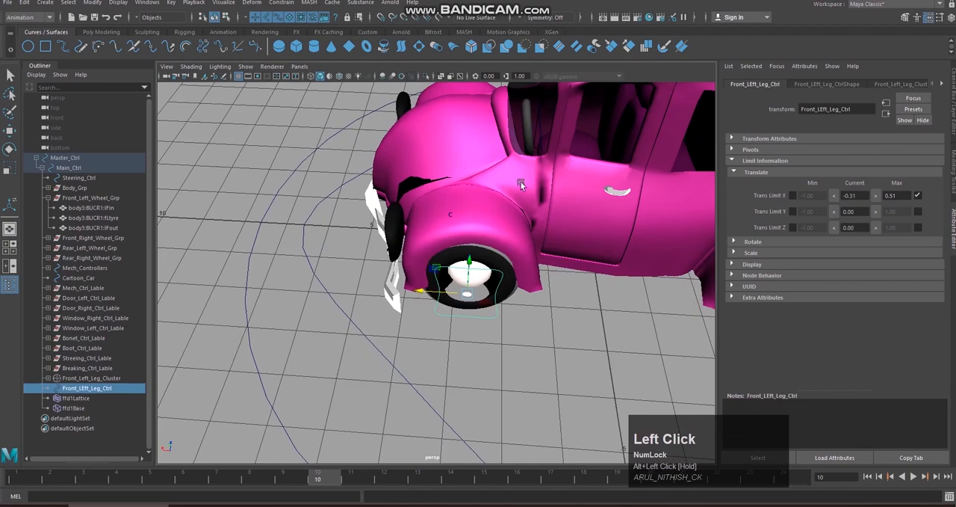
left_click_drag(532, 185, 553, 291, "alt")
middle_click_drag(553, 291, 539, 299, "alt")
left_click_drag(539, 299, 449, 228, "alt")
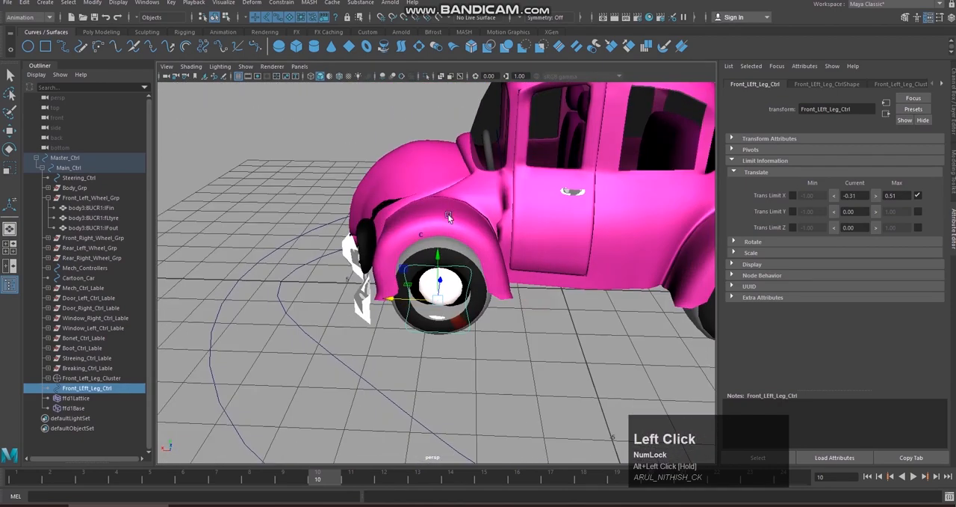
left_click_drag(505, 298, 518, 282, "alt")
key("ctrl+z")
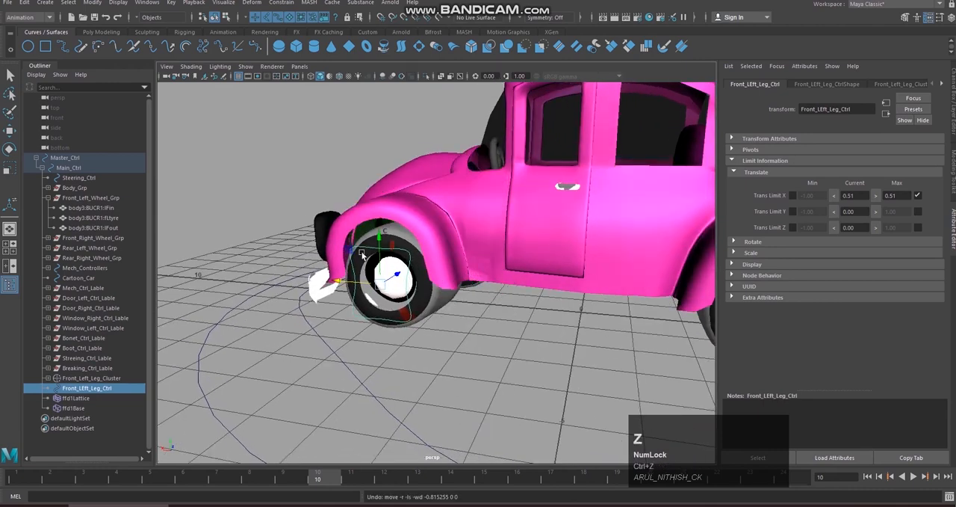
Step: Position Front_LEft_Leg_Ctrl at X -0.10, enable -0.10 as its minimum Translate X limit, check the limited movement, and reset X to 0
left_click_drag(335, 283, 369, 300)
left_click_drag(483, 320, 504, 347, "alt")
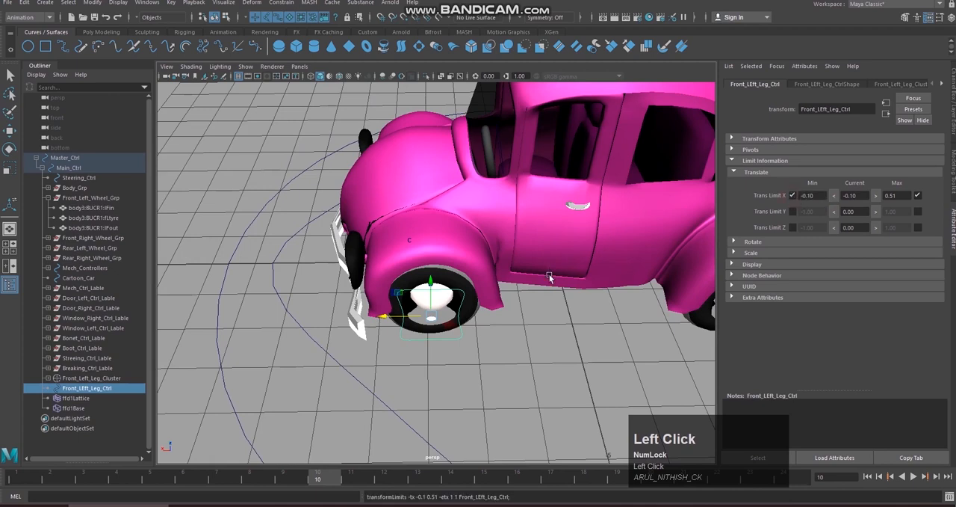
left_click_drag(386, 311, 366, 302)
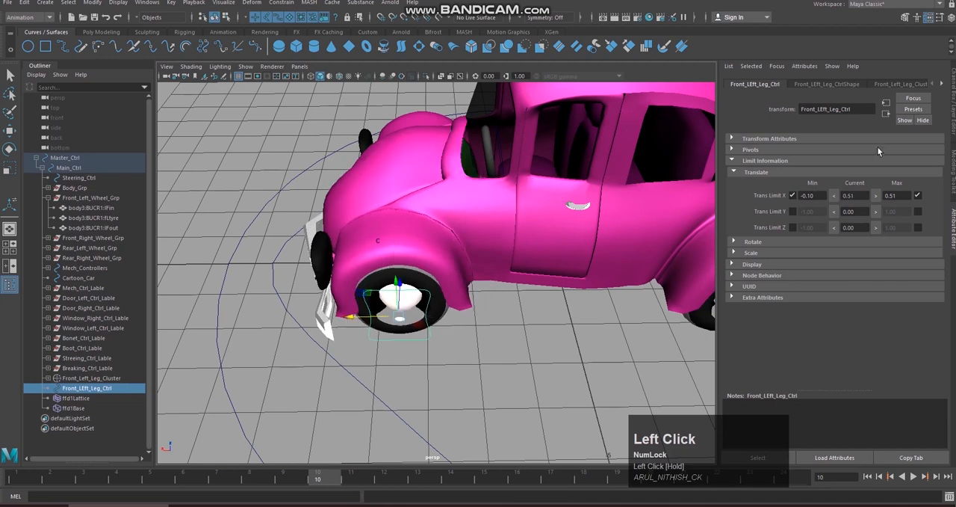
key("Return")
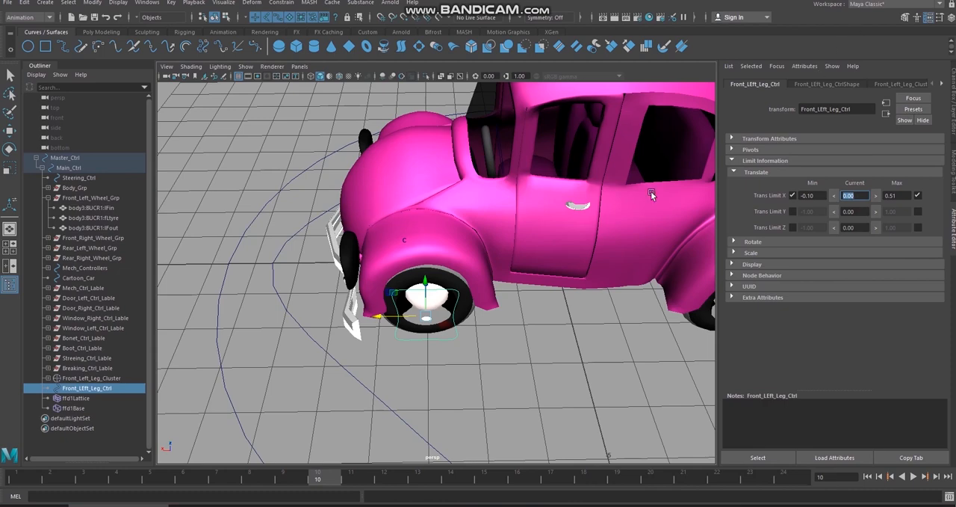
Step: Try raising Front_LEft_Leg_Ctrl by about 0.33 along Y, and undo the move
left_click_drag(550, 333, 504, 270, "alt")
left_click_drag(458, 248, 458, 230)
key("ctrl+z")
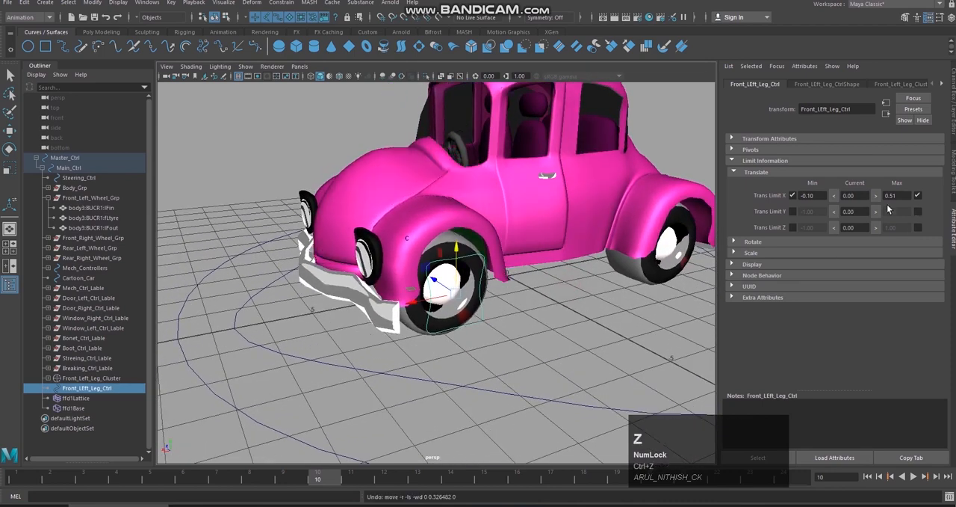
Step: Raise Front_LEft_Leg_Ctrl to Y 0.32, enable 0.32 as its maximum Translate Y limit, and reset the control to Y 0
left_click_drag(609, 267, 553, 250, "alt")
left_click_drag(492, 232, 551, 227)
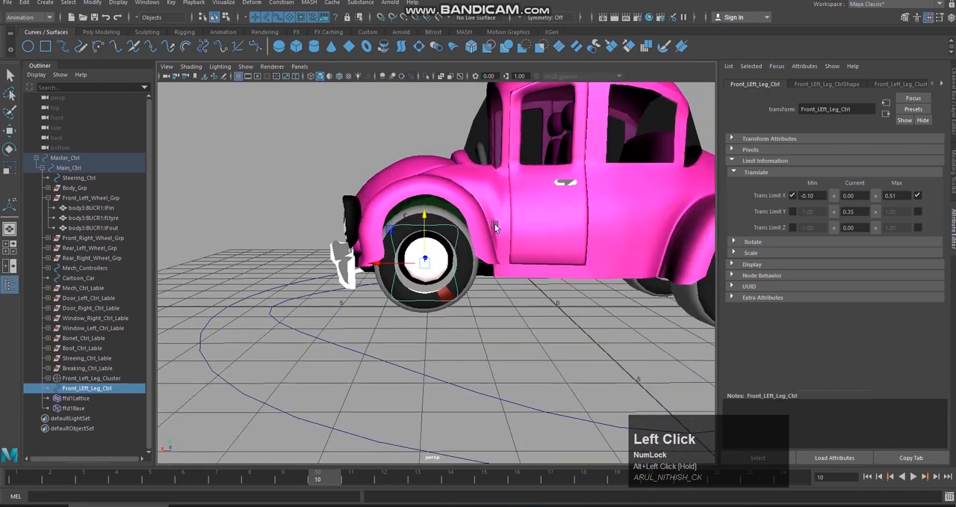
left_click_drag(422, 212, 459, 230)
left_click(873, 215)
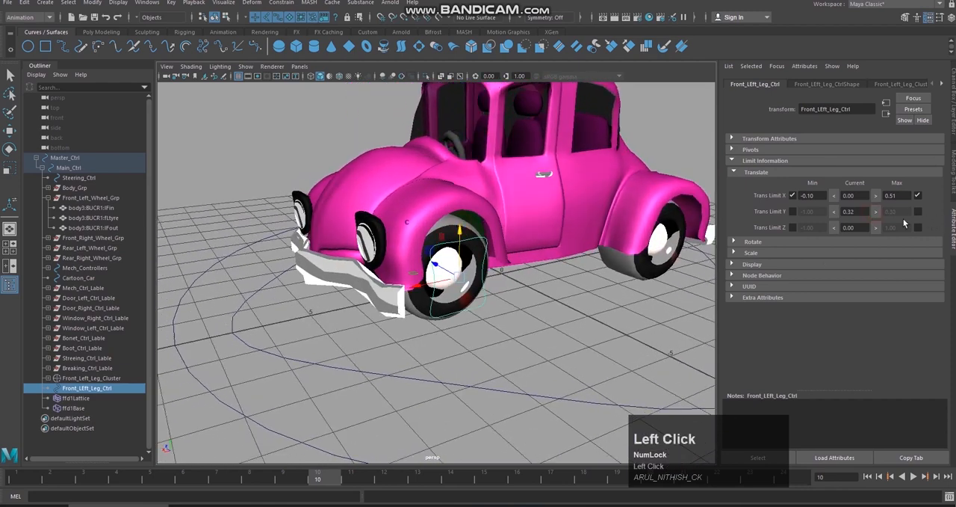
left_click(919, 212)
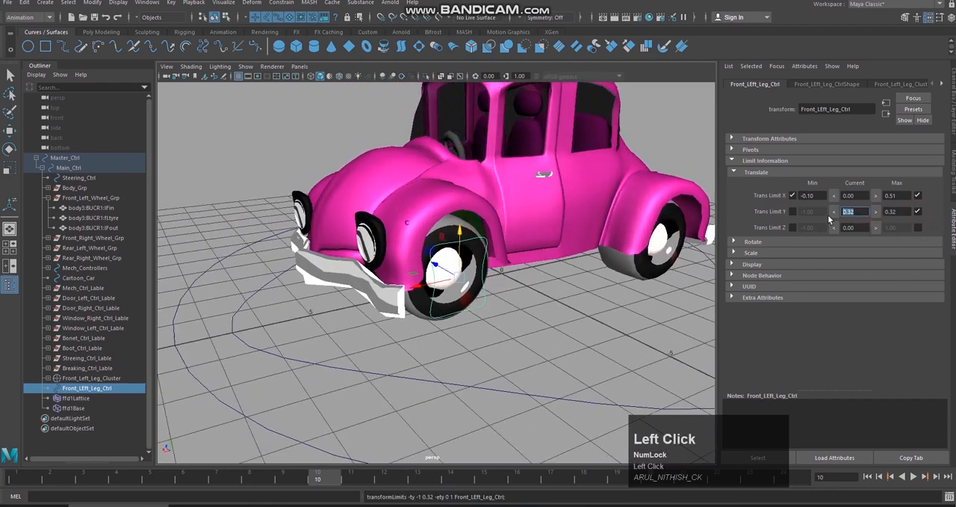
type("0")
key("Return")
Step: Lower Front_LEft_Leg_Ctrl to Y -0.28 and enable -0.28 as its minimum Translate Y limit
left_click_drag(520, 265, 445, 251, "alt")
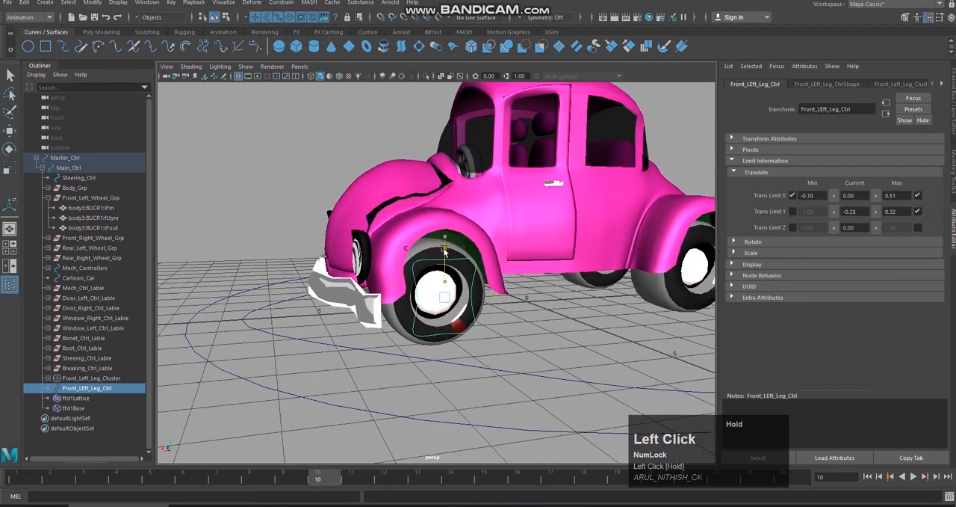
left_click(791, 212)
left_click_drag(643, 263, 479, 293, "alt")
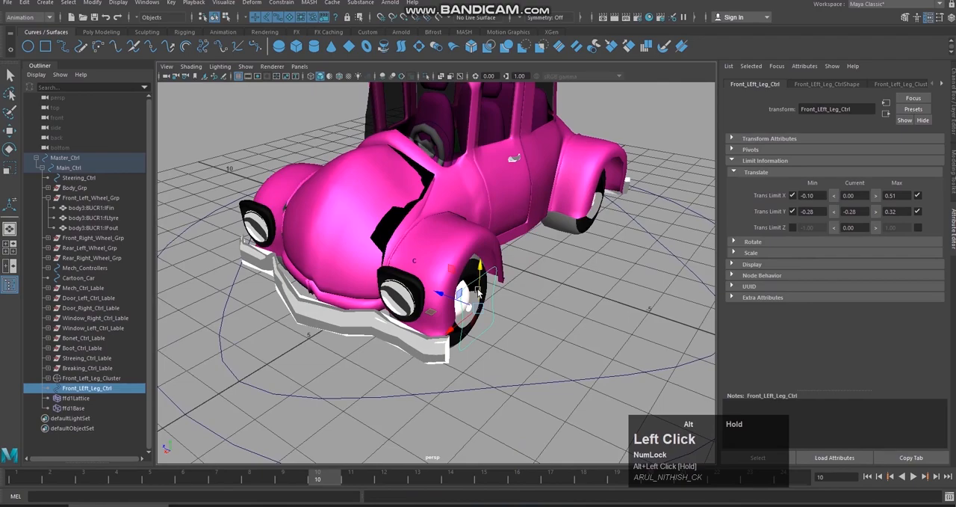
Step: Try removing the dark surface polySurface26 in the gap between the bonnet and the front-left fender
left_click(402, 216)
right_click_drag(426, 225, 447, 233, "alt")
left_click_drag(447, 231, 471, 267, "alt")
middle_click_drag(471, 268, 525, 306, "alt")
left_click_drag(525, 306, 500, 286, "alt")
right_click_drag(500, 286, 463, 258, "alt")
left_click_drag(464, 258, 479, 227, "alt")
right_click_drag(479, 227, 490, 238, "alt")
left_click_drag(490, 238, 511, 256, "alt")
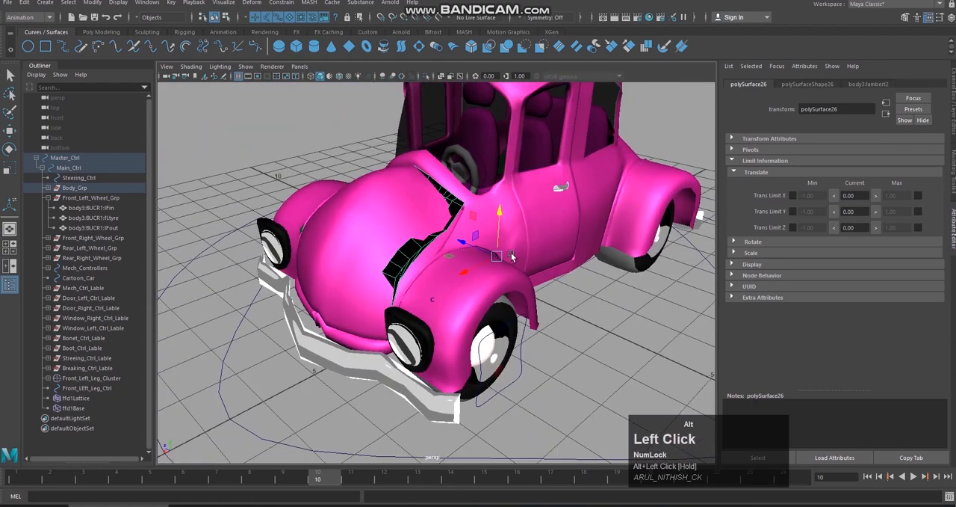
left_click(514, 258)
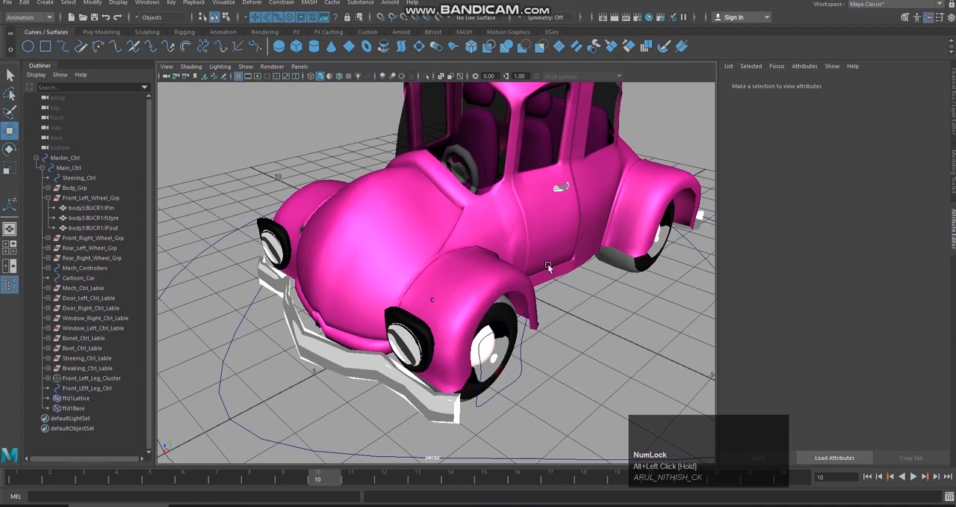
Step: Try small moves of the front-left leg control while inspecting the fender and bonnet edge, and undo them
left_click_drag(573, 304, 489, 279, "alt")
left_click(526, 325)
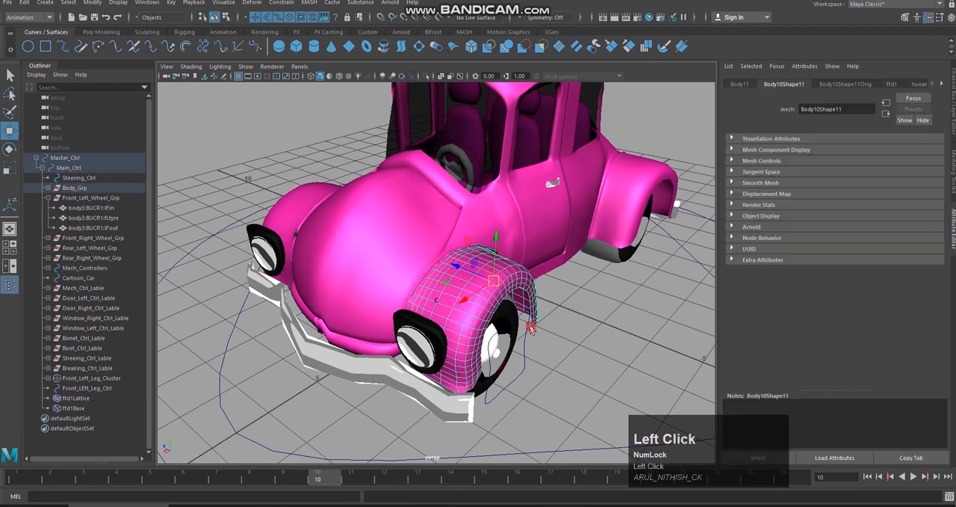
left_click(530, 327)
left_click(537, 319)
left_click_drag(564, 318, 451, 338, "alt")
left_click_drag(440, 296, 428, 306)
key("ctrl+z")
left_click_drag(493, 328, 570, 356, "alt")
mouse_move(500, 348)
left_mouse_down()
mouse_move(511, 332)
mouse_move(454, 361)
mouse_move(487, 321)
mouse_move(502, 343)
left_mouse_up()
left_click_drag(543, 351, 438, 328, "alt")
key("ctrl+z")
key("ctrl+z")
key("ctrl+z")
key("ctrl+z")
key("ctrl+z")
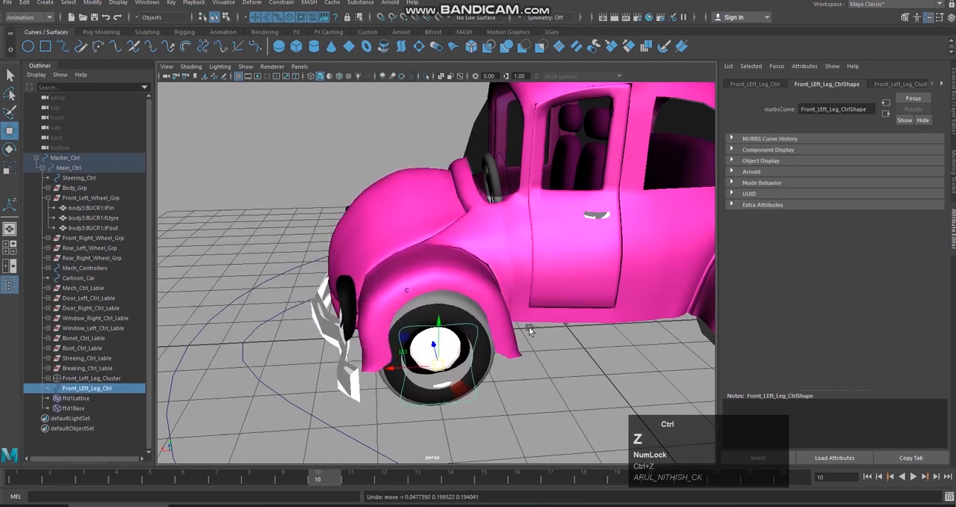
Step: Restore the dark surface polySurface26 beside the bonnet and try lifting it away from the car to inspect it
mouse_move(529, 331)
left_mouse_down("alt")
mouse_move(411, 348)
mouse_move(440, 353)
mouse_move(593, 287)
mouse_move(519, 349)
mouse_move(540, 342)
left_mouse_up("alt")
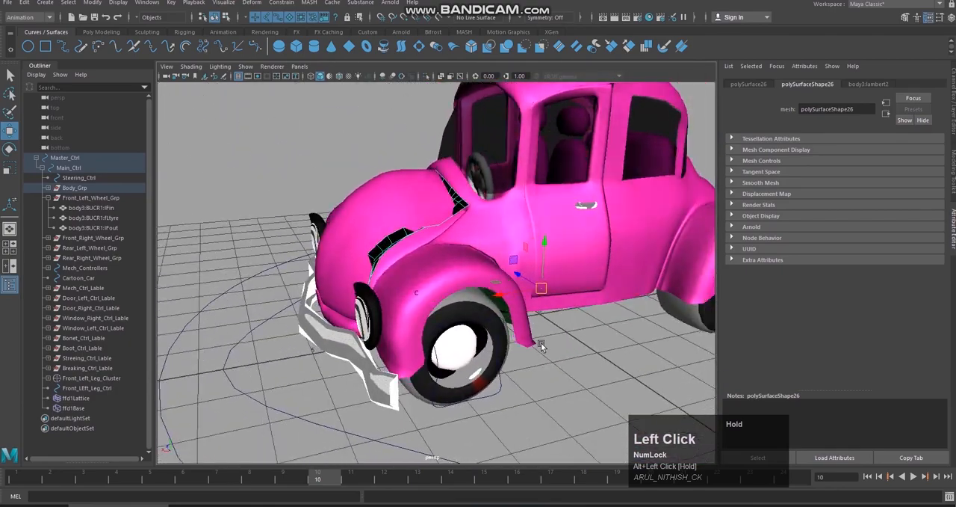
key("ctrl+z")
left_click_drag(542, 339, 431, 334, "alt")
left_click(392, 223)
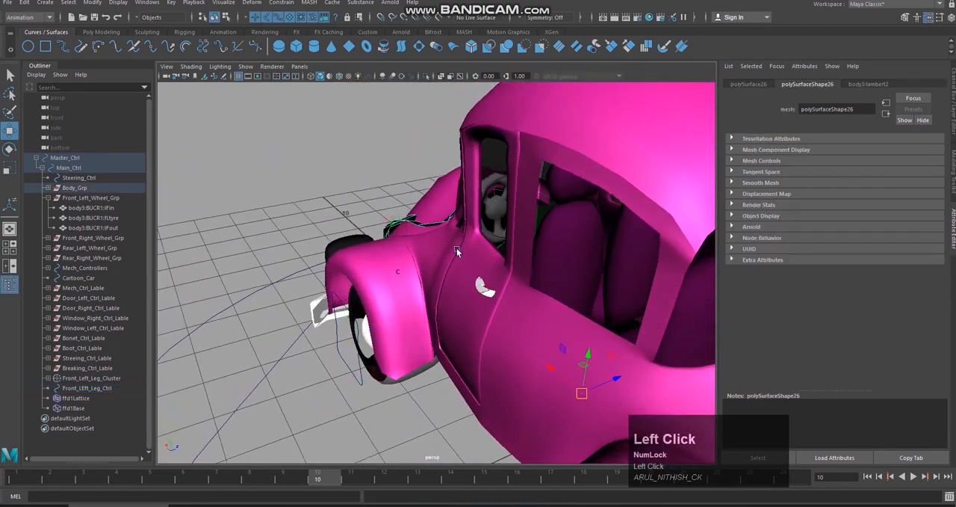
scroll(543, 353, "down", 2)
left_click_drag(544, 358, 502, 242, "alt")
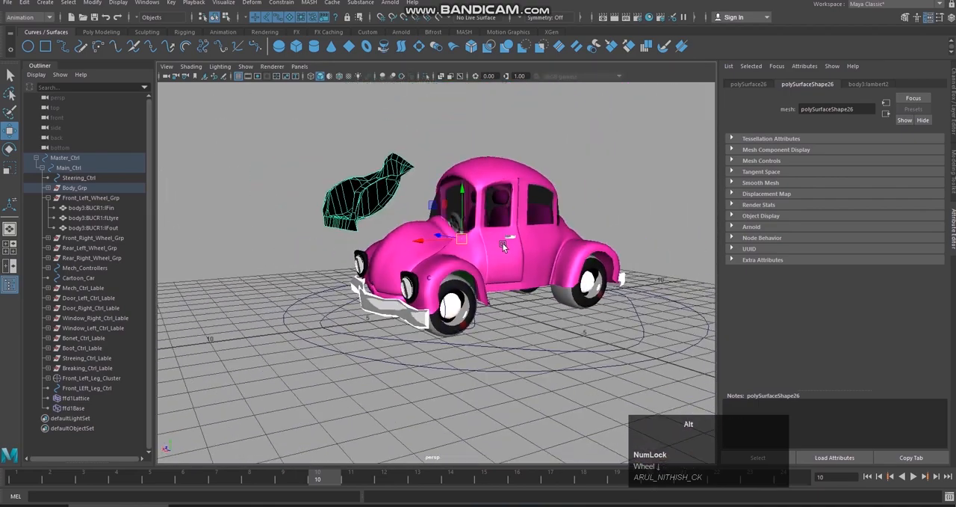
middle_click_drag(502, 242, 418, 267, "alt")
Step: Try moving the bonnet mesh, and undo the surface and bonnet moves back to the Front_LEft_Leg_Ctrl selection
left_click(423, 254)
left_click_drag(423, 214, 510, 196, "alt")
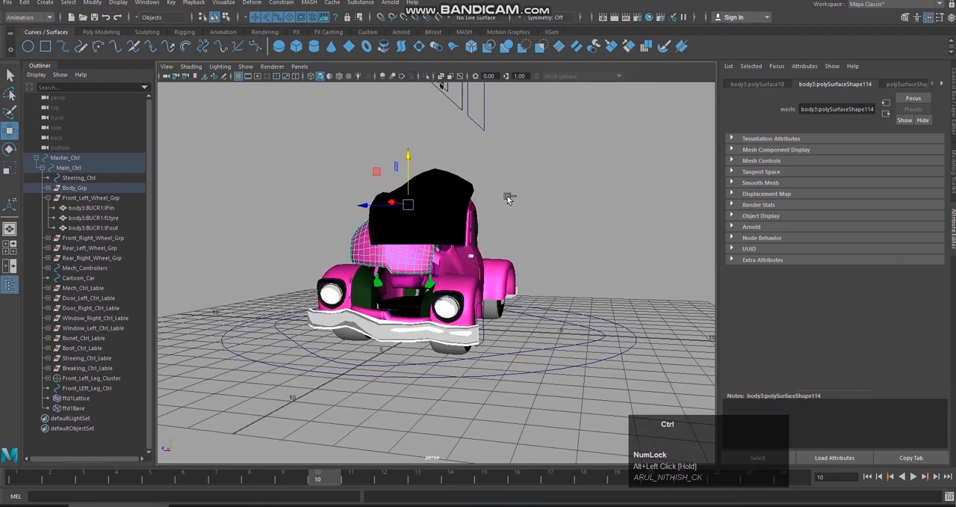
key("ctrl+z")
key("ctrl+z")
key("ctrl+z")
left_click(408, 246)
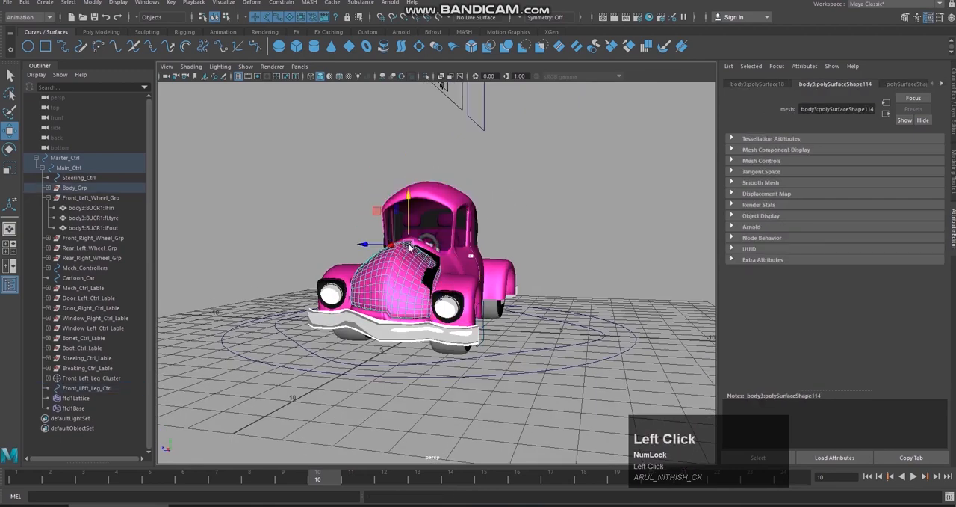
left_click_drag(408, 216, 383, 205)
key("ctrl+z")
key("ctrl+z")
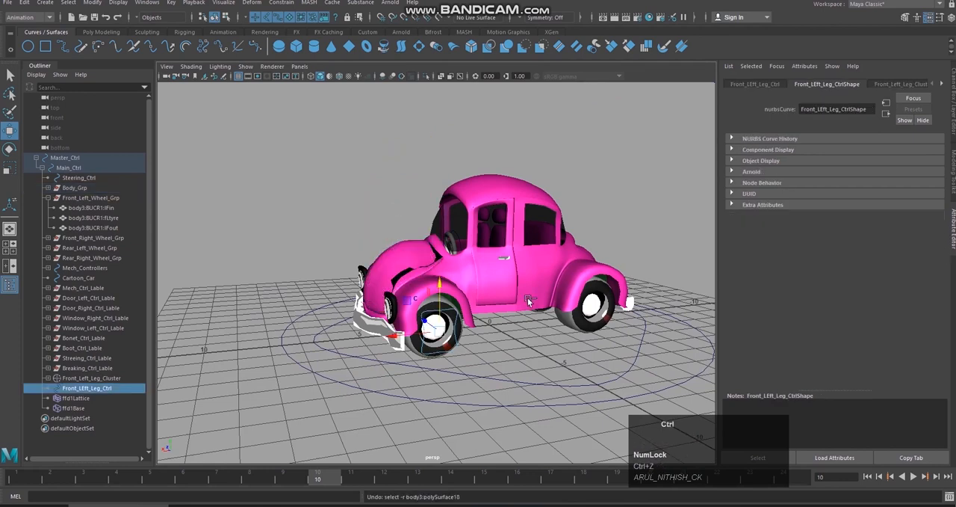
Step: Reopen the translate limits of Front_LEft_Leg_Ctrl and enable -0.28 as its minimum Translate Y limit
scroll(484, 299, "up", 2)
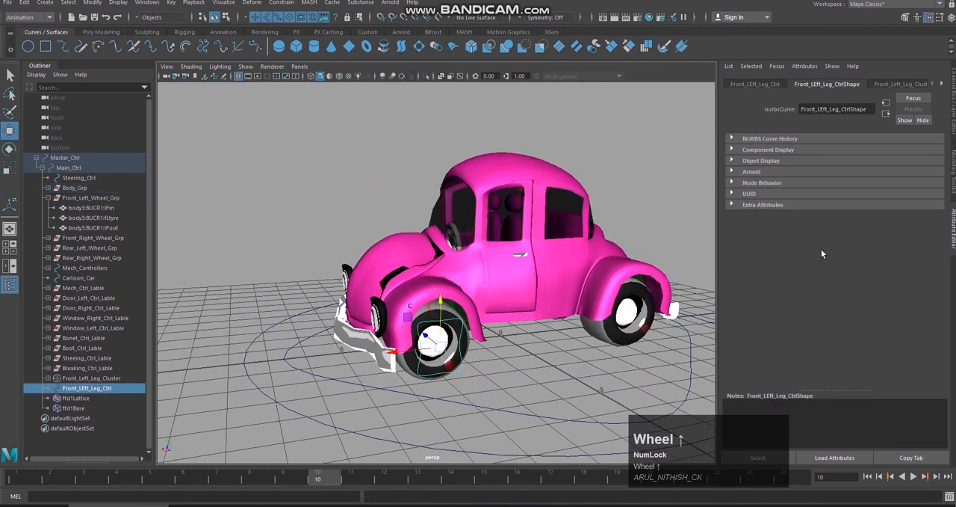
left_click(950, 195)
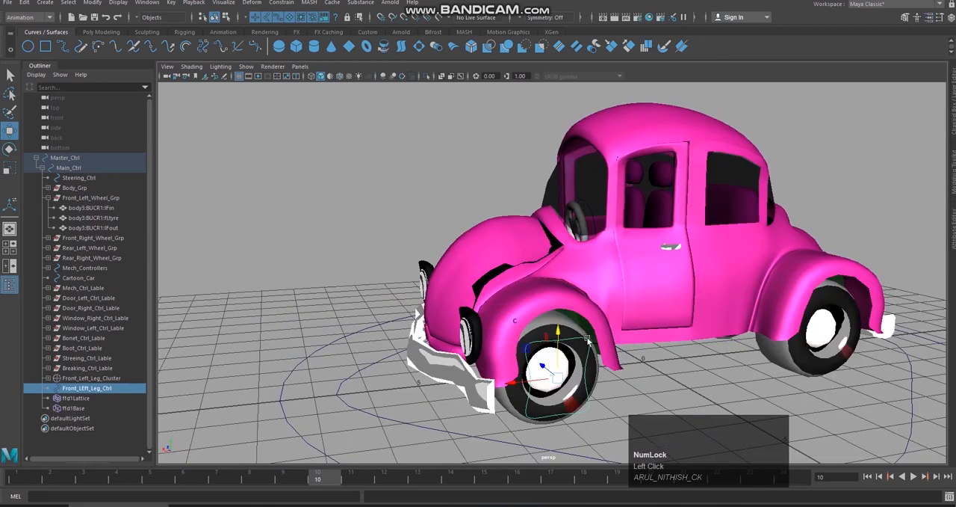
left_click(954, 233)
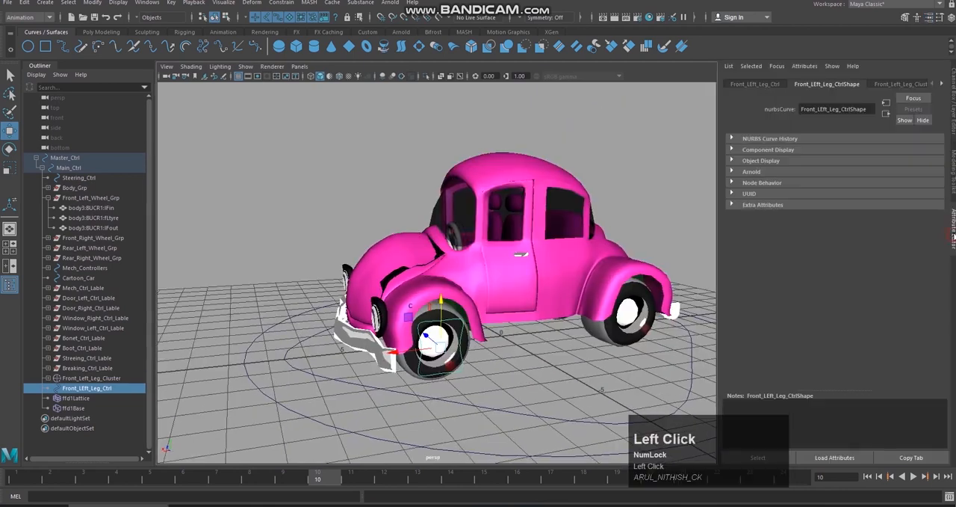
left_click(755, 84)
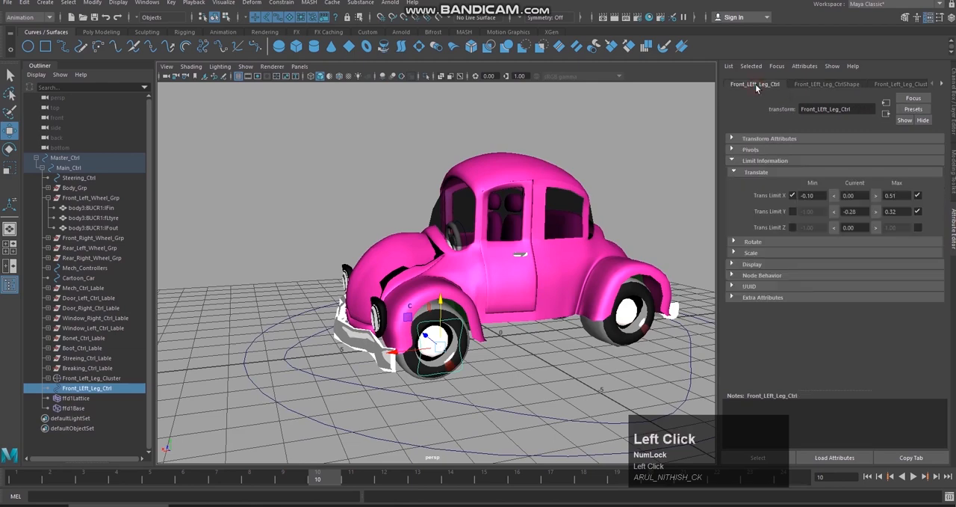
left_click_drag(493, 285, 568, 281, "alt")
left_click(834, 212)
left_click(792, 211)
Step: Raise Front_LEft_Leg_Ctrl to its Y limit of 0.32 as a test and reset its current Translate Y to 0
left_click_drag(461, 292, 465, 254)
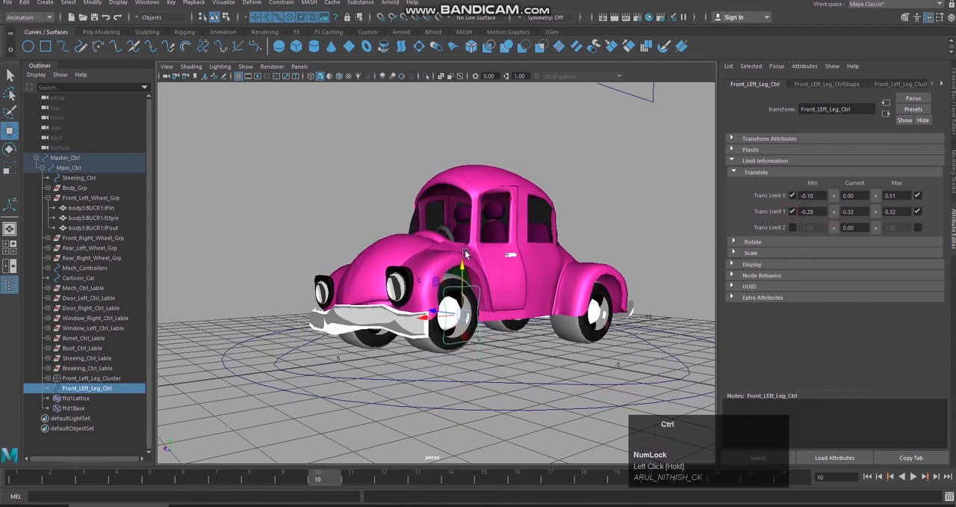
left_click(859, 212)
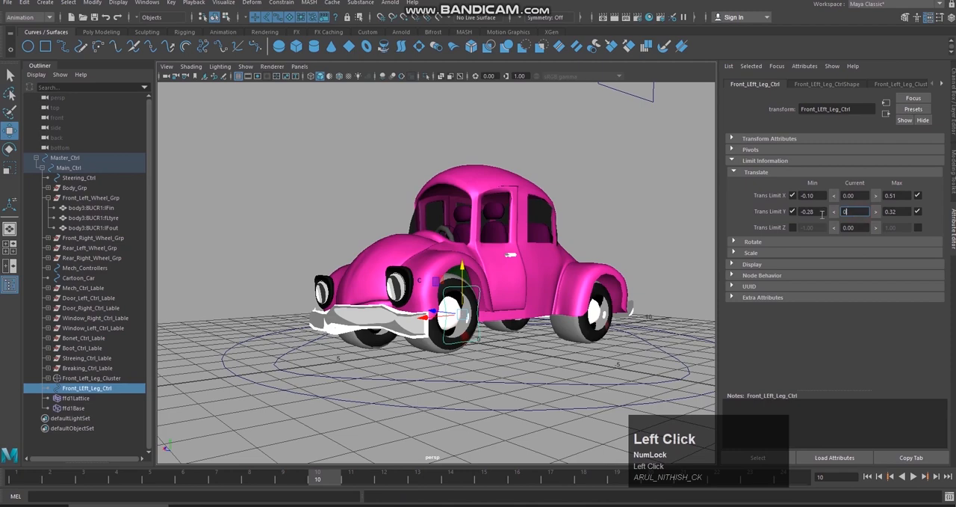
key("Return")
Step: Try moving Front_LEft_Leg_Ctrl to Z 0.36, inspect the bonnet and fender from the front and side, and undo the move
left_click_drag(530, 313, 575, 311, "alt")
left_click_drag(449, 325, 442, 263)
scroll(519, 297, "up", 4)
left_click_drag(520, 294, 412, 298, "alt")
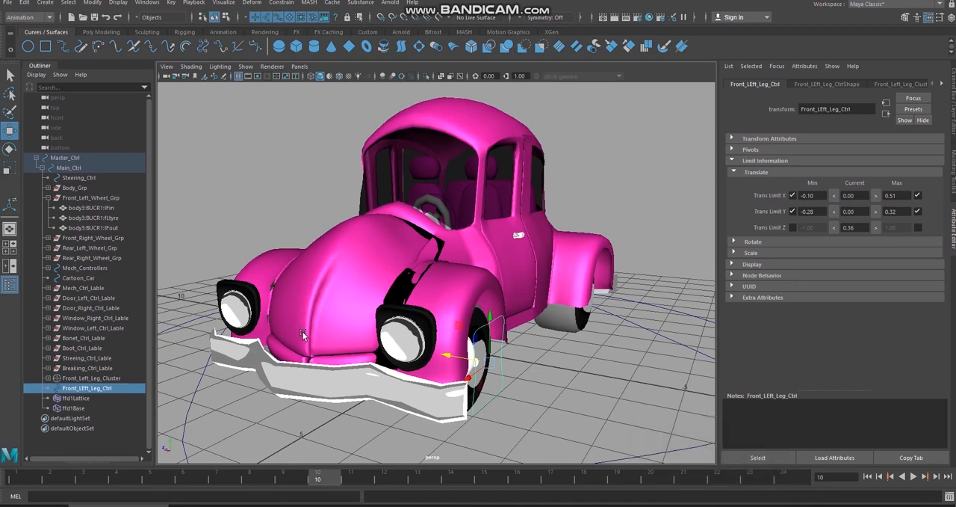
left_click_drag(334, 284, 348, 278, "alt")
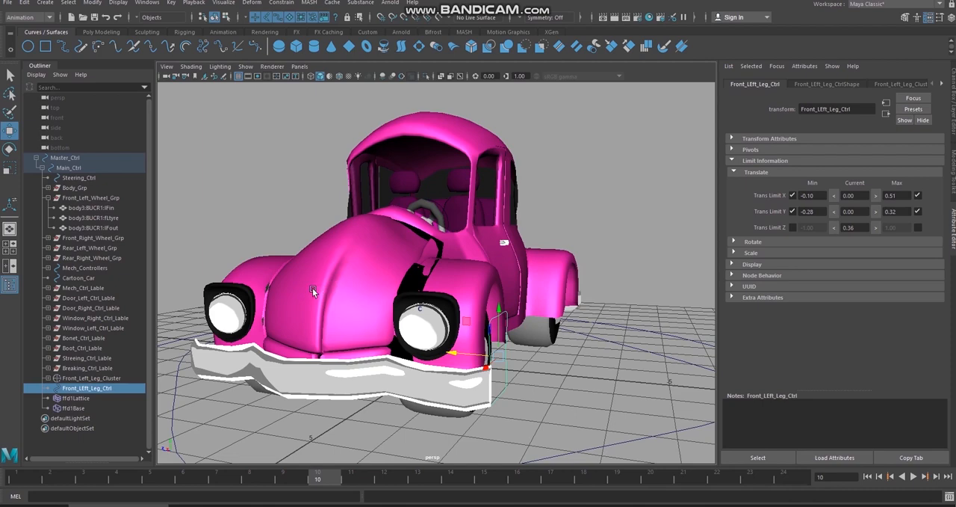
left_click_drag(500, 296, 472, 297, "alt")
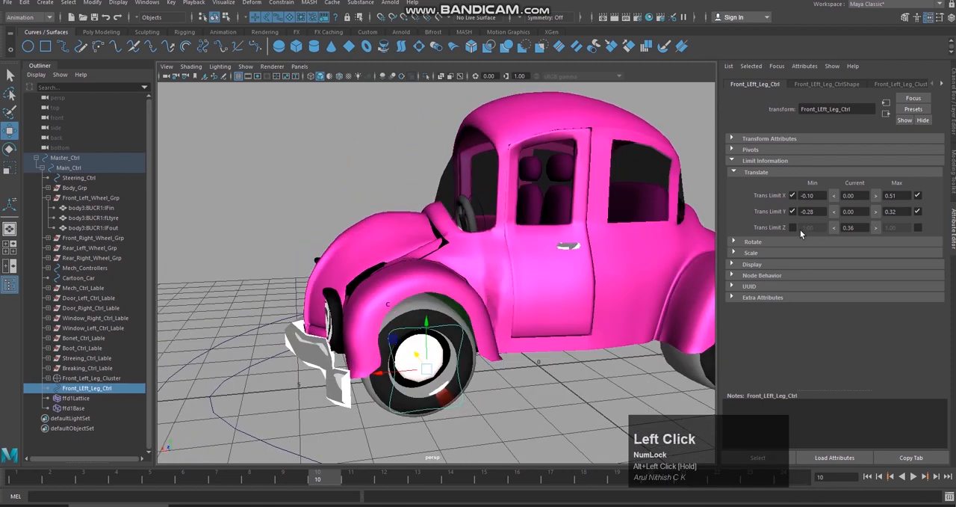
key("ctrl+z")
Step: Try positioning Front_LEft_Leg_Ctrl at Z -0.33 and enabling -0.33 as its maximum Translate Z limit
left_click_drag(550, 300, 626, 296, "alt")
left_click_drag(477, 346, 502, 347)
left_click(878, 228)
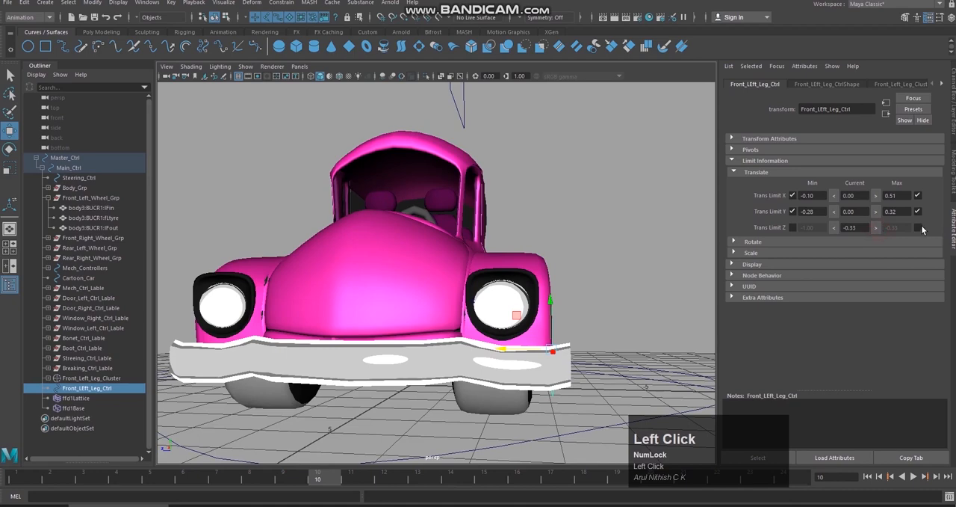
scroll(533, 283, "down", 5)
left_click_drag(533, 283, 546, 331, "alt")
left_click(919, 230)
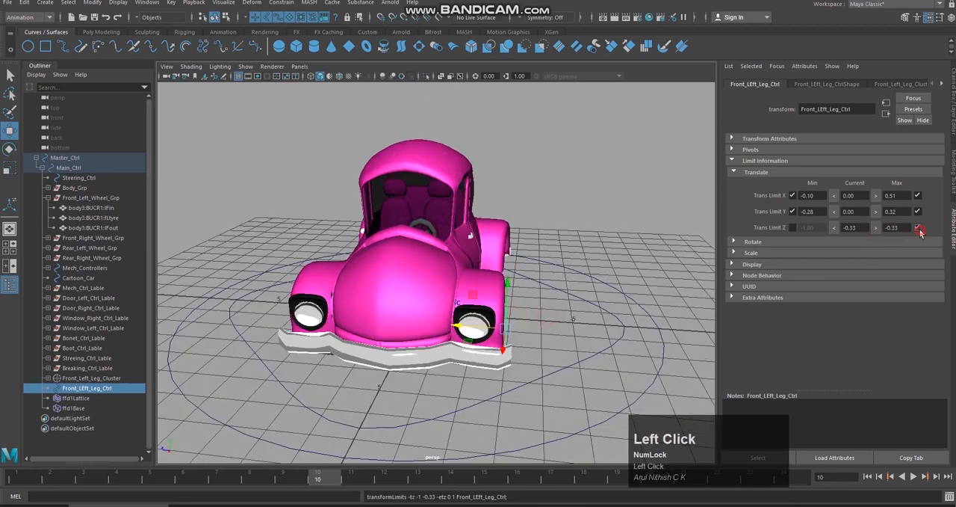
Step: Try resetting the control's current Translate Z to 0, and undo back past the maximum Translate Z limit
left_click(859, 228)
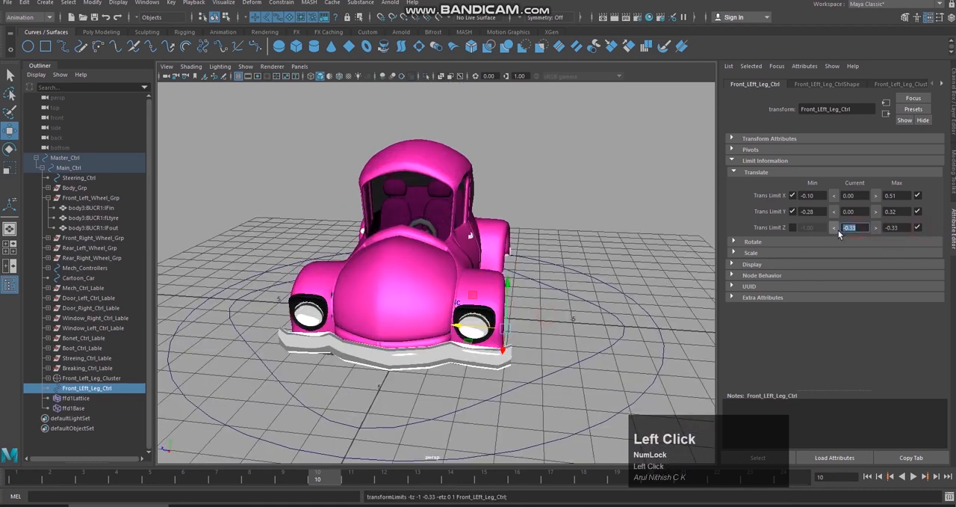
type("0")
key("Return")
left_click_drag(860, 226, 846, 231)
type("0")
key("Return")
key("ctrl+z")
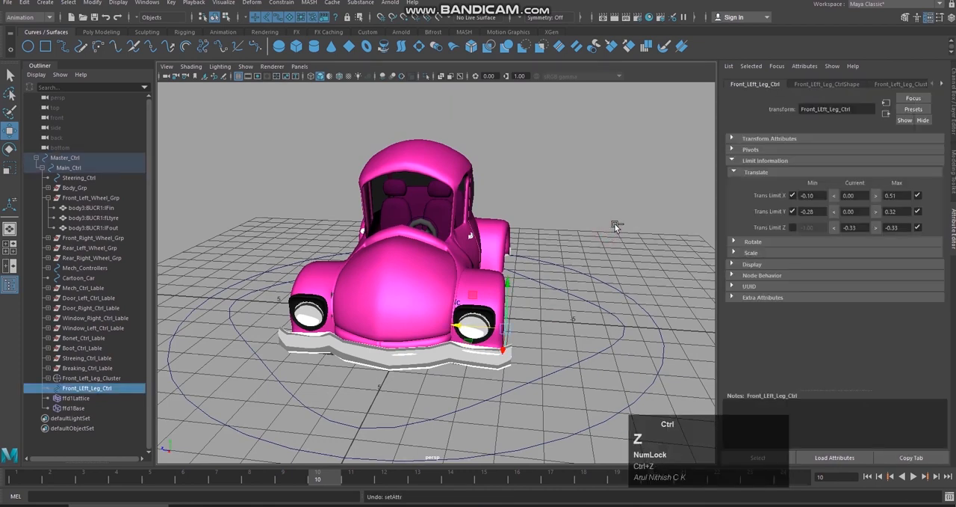
key("ctrl+z")
Step: Position Front_LEft_Leg_Ctrl at Z 0.28 and enable 0.28 as its maximum Translate Z limit
key("ctrl+z")
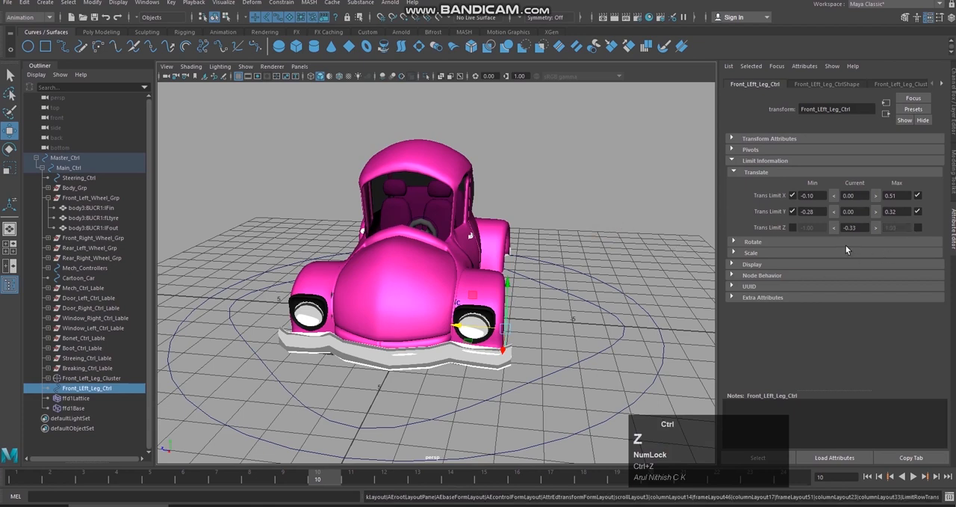
left_click(835, 227)
key("ctrl+z")
left_click_drag(449, 326, 456, 293)
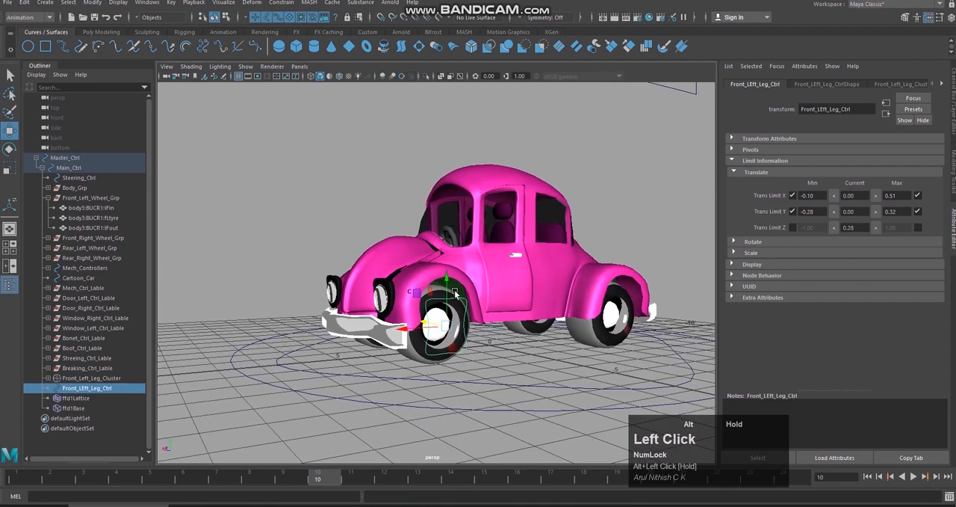
left_click(877, 228)
left_click(918, 228)
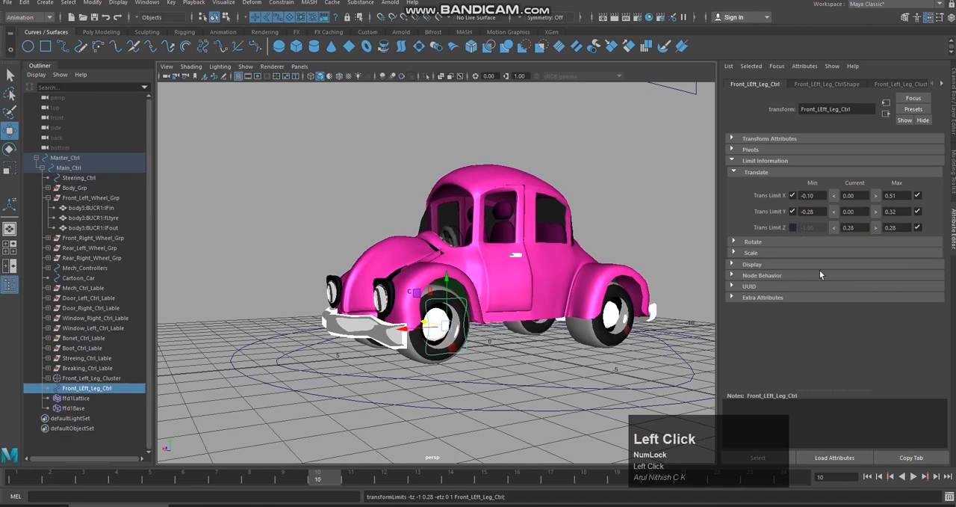
Step: Reset Front_LEft_Leg_Ctrl's current Translate Z to 0
left_click(841, 228)
type("0")
key("Return")
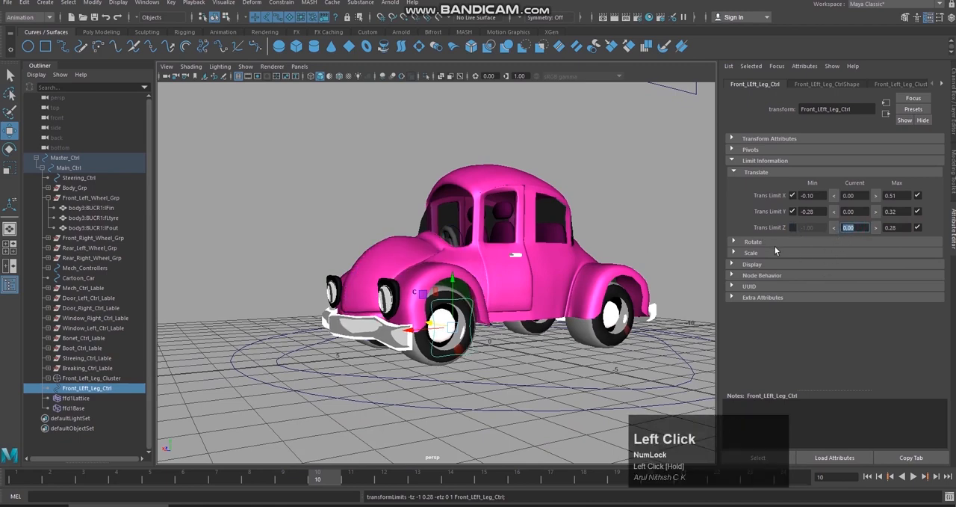
Step: Position Front_LEft_Leg_Ctrl at Z -0.29 and enable -0.29 as its minimum Translate Z limit
left_click_drag(579, 284, 454, 296, "alt")
left_click_drag(443, 330, 605, 311)
left_click_drag(639, 284, 618, 275, "alt")
left_click_drag(464, 319, 470, 315)
left_click_drag(702, 278, 612, 284, "alt")
left_click(834, 228)
left_click(793, 227)
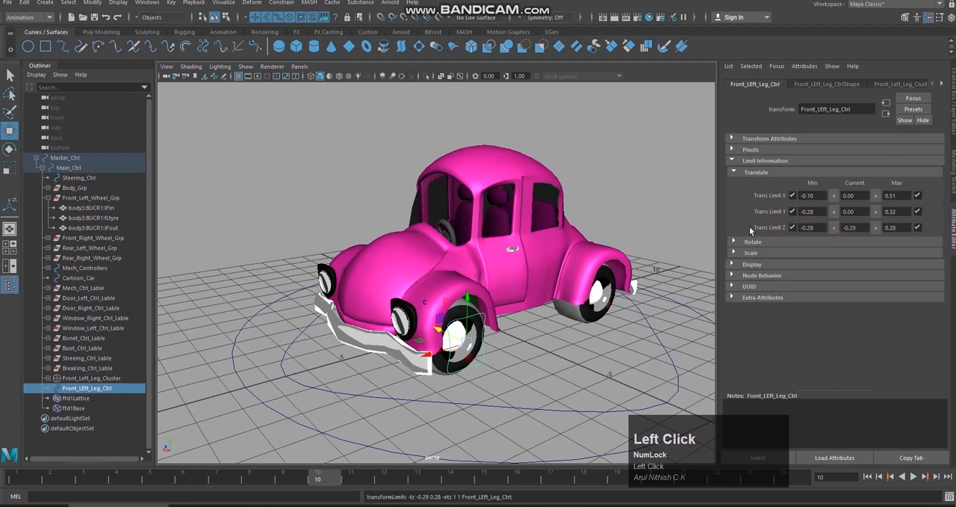
Step: Return the control from its minimum Z position to a current Translate Z of 0
left_click_drag(619, 182, 650, 180, "alt")
left_click_drag(857, 226, 844, 231)
type("0")
key("Return")
Step: Test Front_LEft_Leg_Ctrl within its limits, undo the first move, and lower it freehand to about Y -0.28
scroll(527, 295, "down", 2)
left_click_drag(527, 296, 450, 317, "alt")
key("ctrl+z")
scroll(498, 303, "up", 3)
left_click_drag(516, 301, 549, 316, "alt")
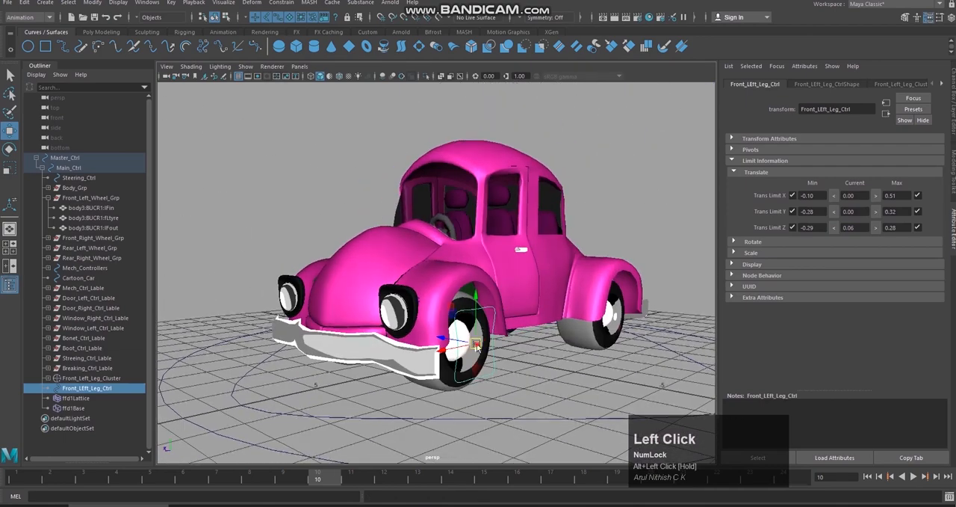
left_click_drag(476, 342, 478, 360)
Step: Try hiding polySurface26, the dark surface in the gap between the bonnet and front left fender
left_click(441, 253)
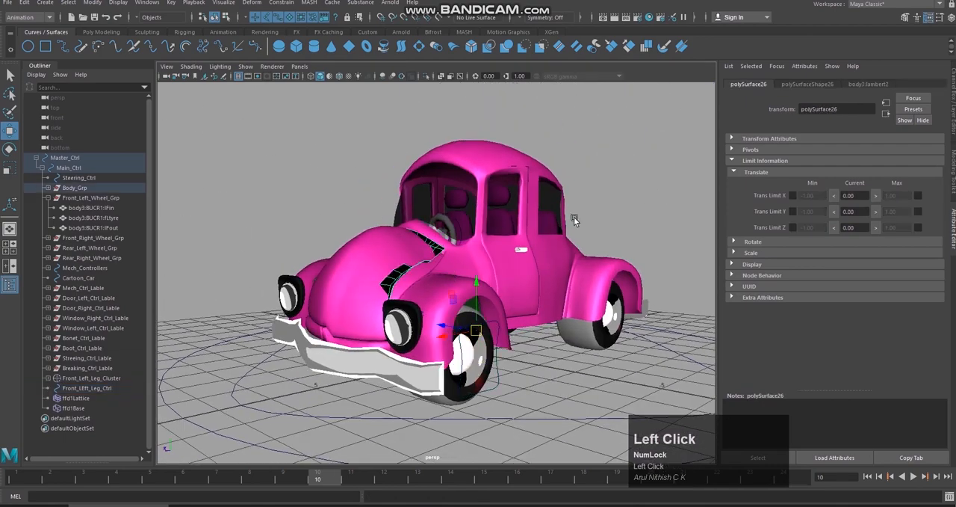
key("shift")
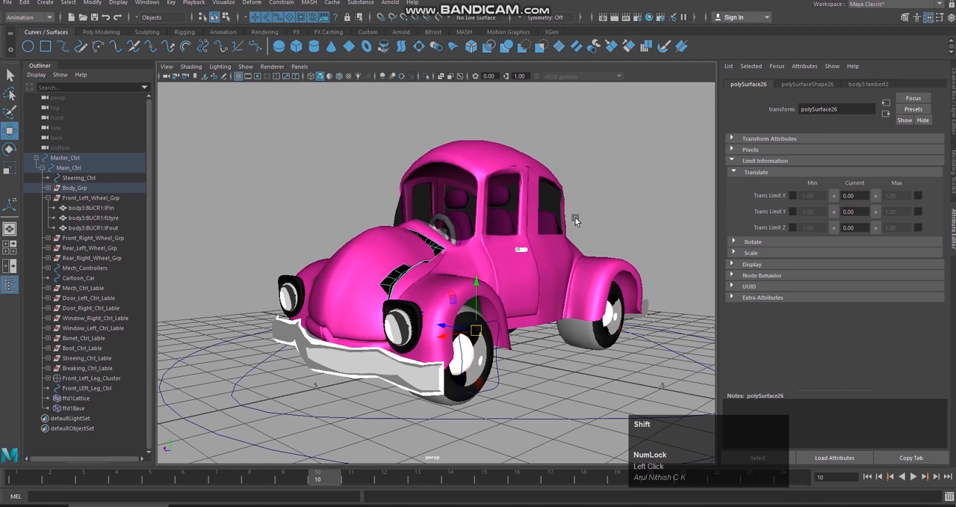
key("shift+h")
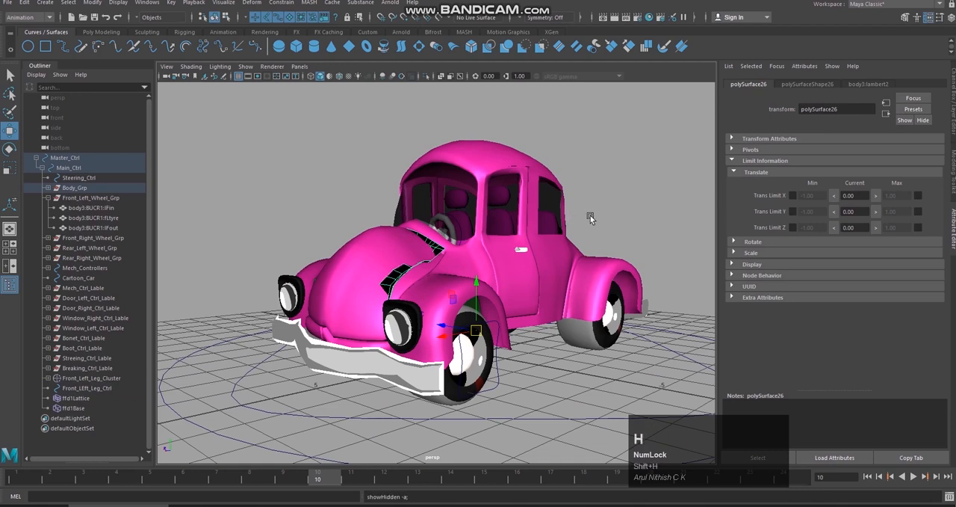
left_click(607, 210)
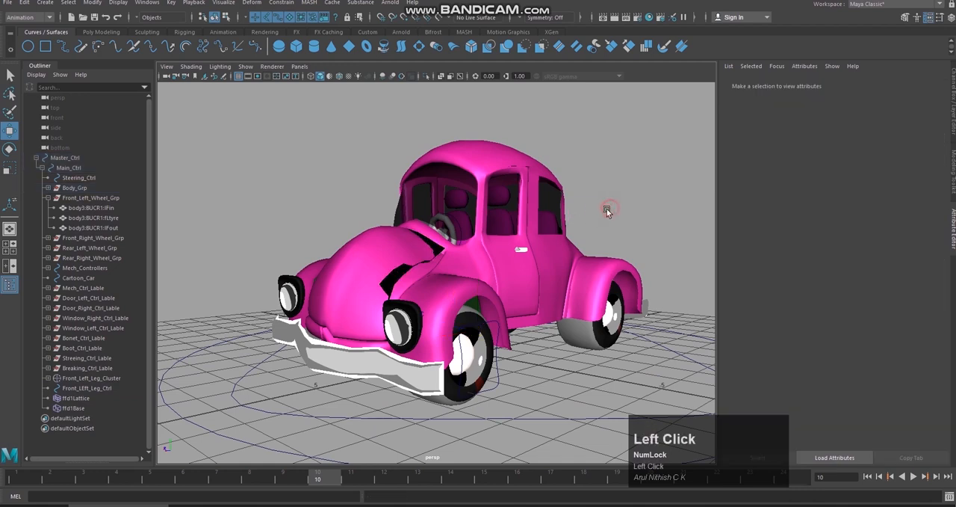
left_click(442, 257)
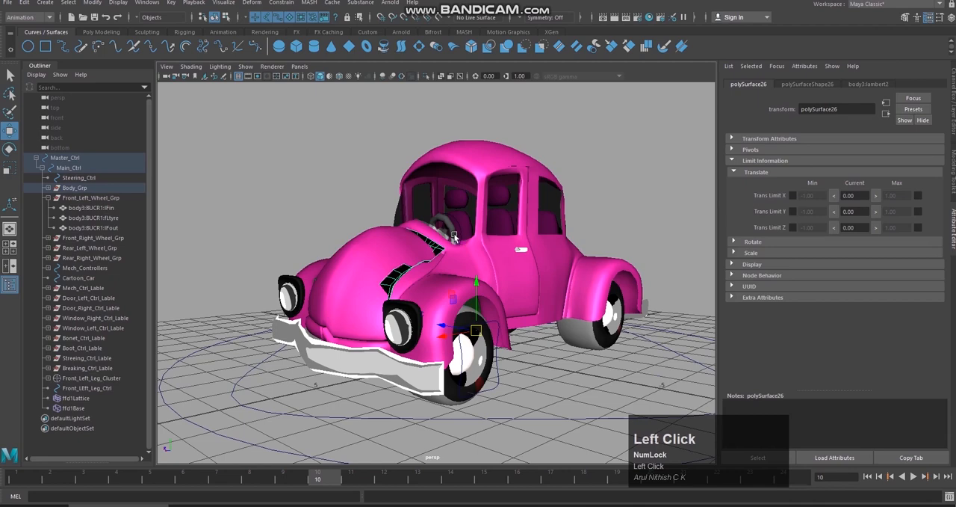
key("h")
Step: Try moving Front_LEft_Leg_Ctrl to about X 0.05, Y 0.23, Z 0.08, and undo the move
left_click_drag(579, 240, 501, 372, "alt")
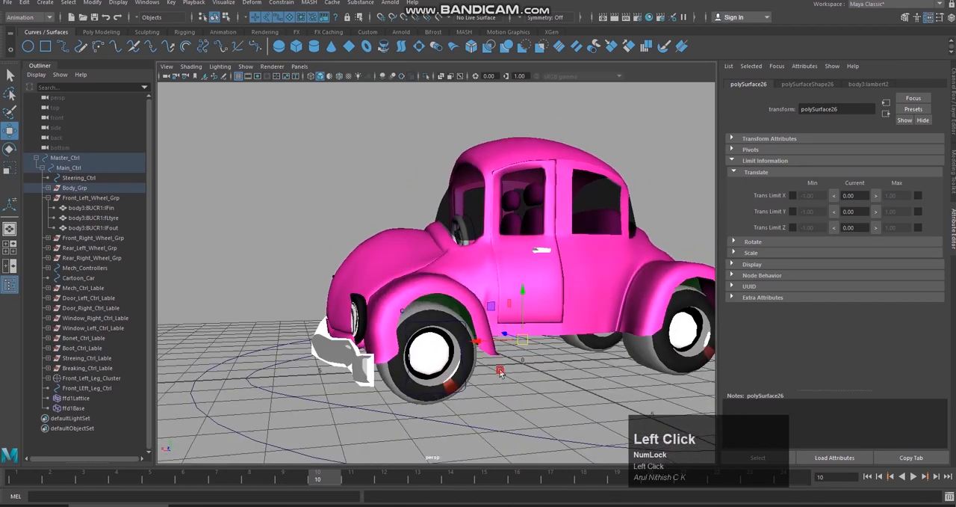
left_click(500, 372)
scroll(377, 255, "down", 4)
left_click_drag(377, 254, 396, 286, "alt")
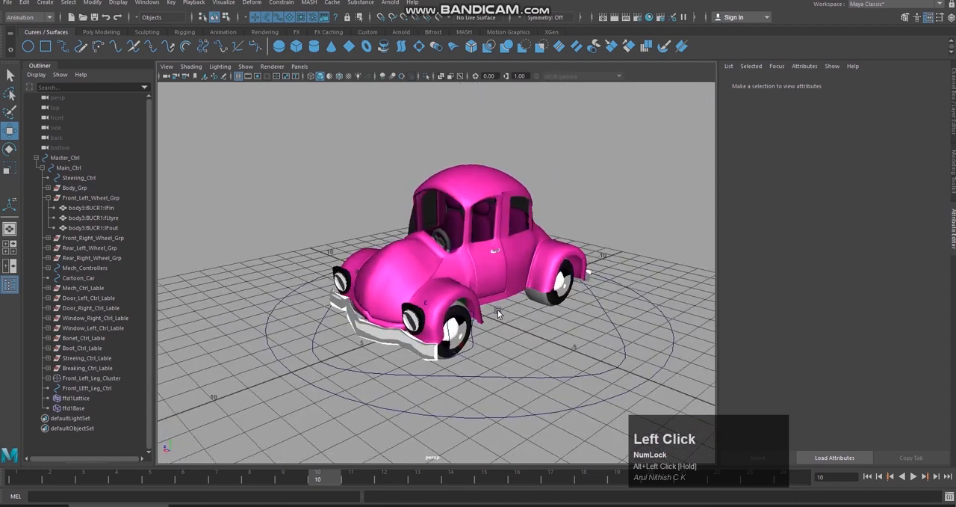
left_click(472, 336)
left_click_drag(472, 336, 465, 299)
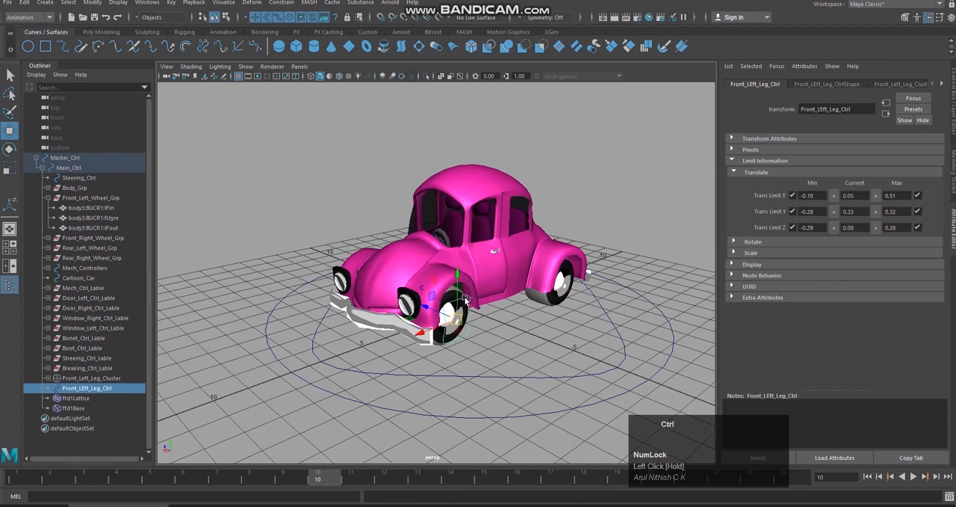
key("ctrl+z")
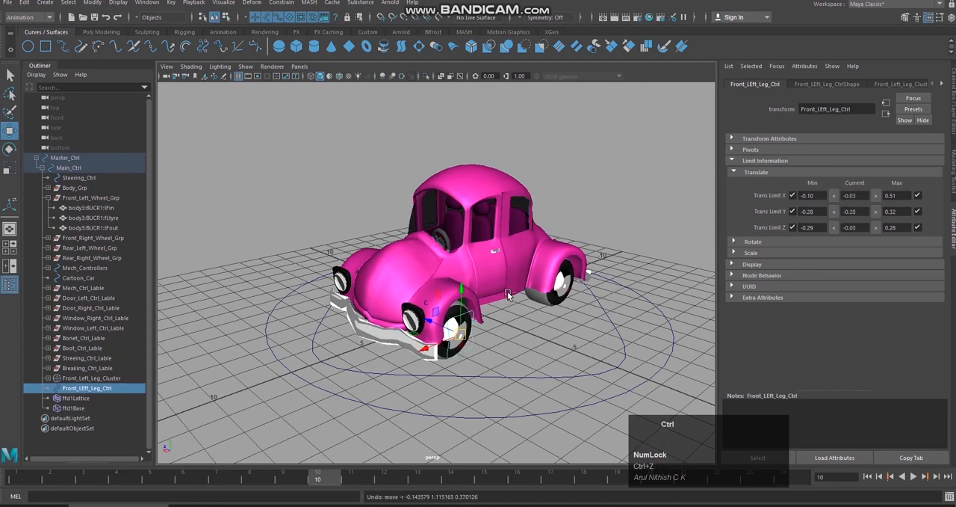
Step: Undo further, back past the hiding of polySurface26
key("ctrl+z")
key("ctrl+z")
key("ctrl+z")
key("ctrl+z")
key("ctrl+z")
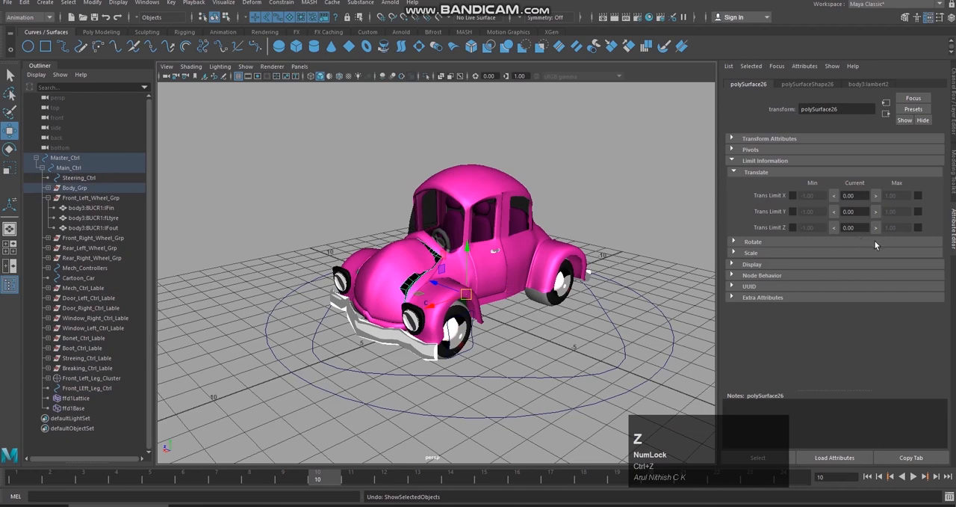
Step: Reset Front_LEft_Leg_Ctrl's Translate X, Y and Z to 0 and clear the selection
left_click(554, 307)
left_click(459, 329)
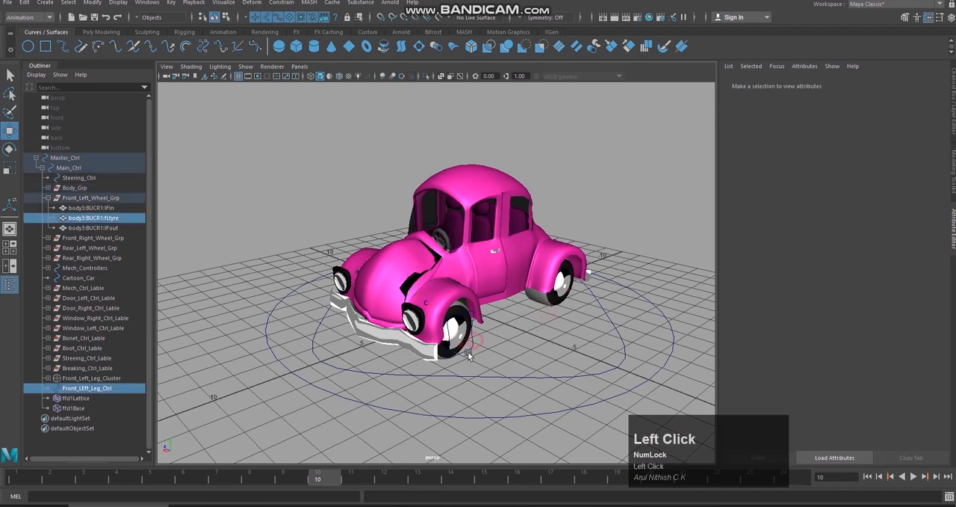
left_click(954, 75)
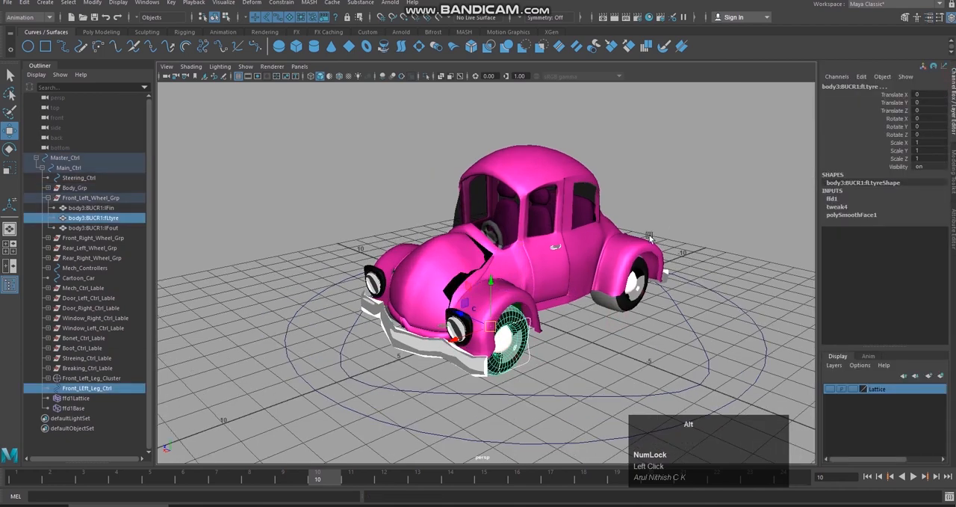
left_click(600, 338)
left_click(533, 364)
left_click_drag(933, 110, 932, 99)
key("Return")
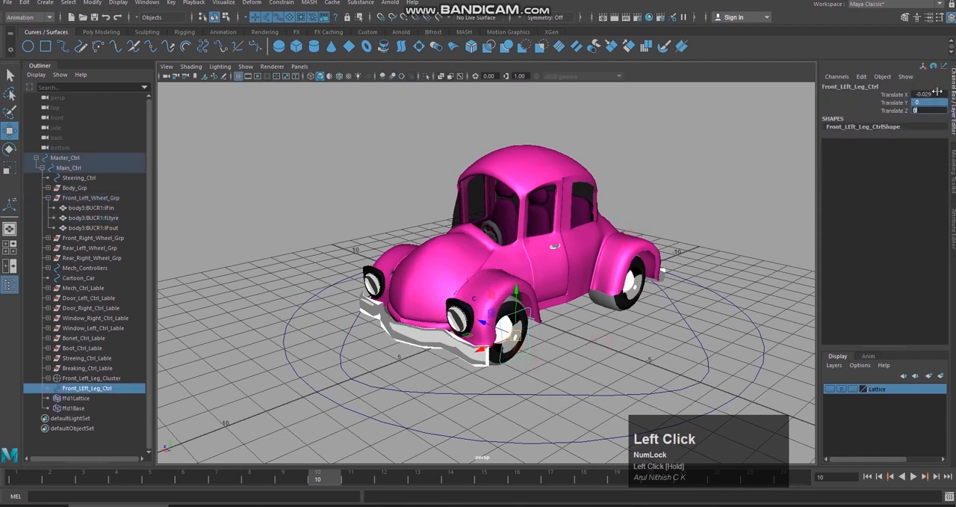
left_click(937, 91)
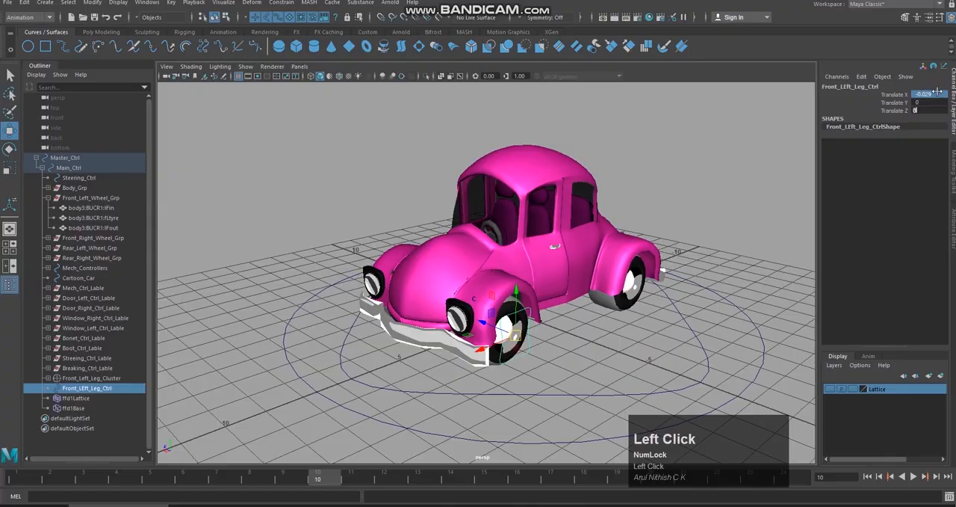
left_click(690, 171)
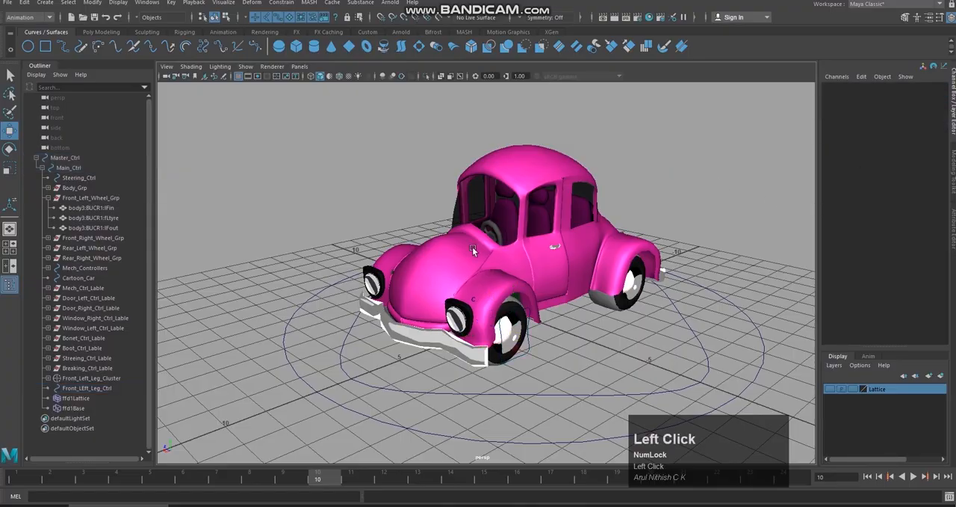
Step: Examine the front left fender and bonnet in wireframe display to locate the surface showing through the gap
key("4")
scroll(472, 246, "up", 8)
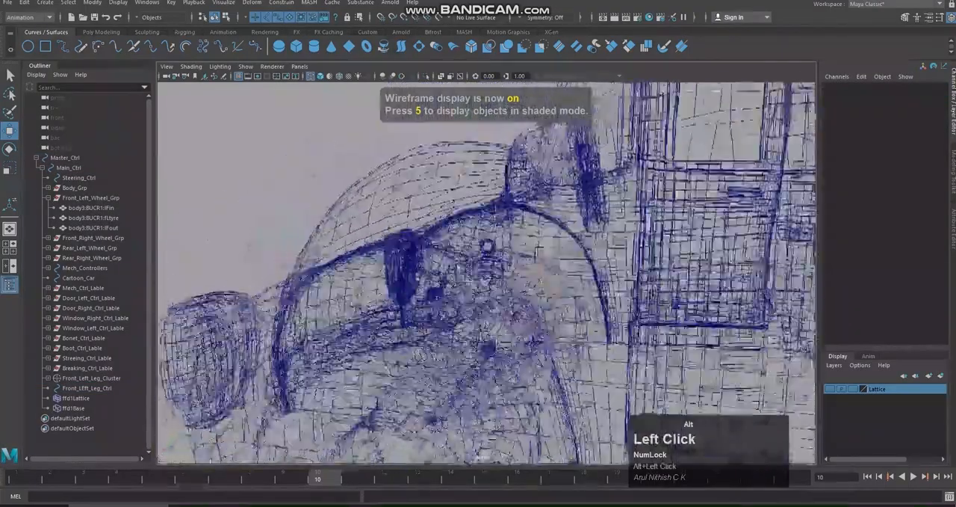
left_click_drag(485, 288, 642, 314, "alt")
scroll(732, 331, "up", 3)
left_click_drag(732, 331, 690, 302, "alt")
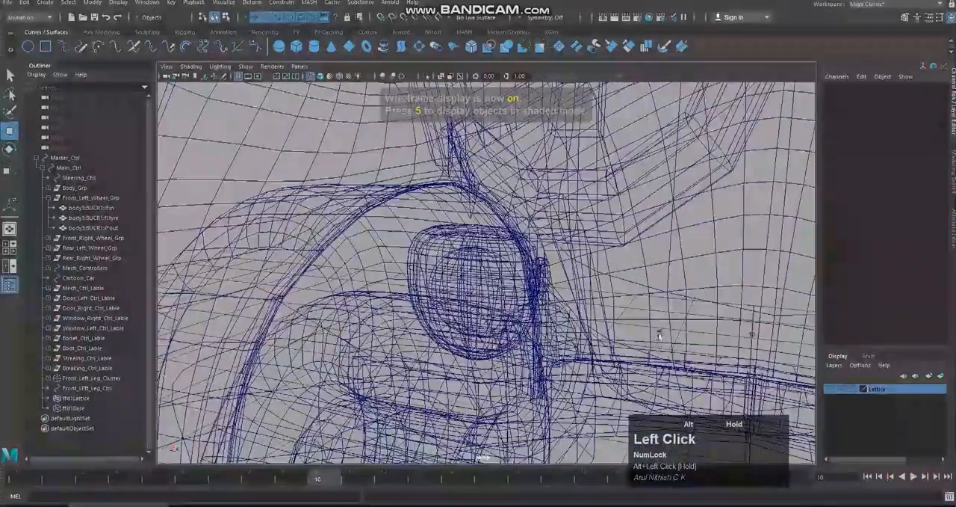
left_click(690, 303)
scroll(690, 301, "down", 3)
left_click(689, 295)
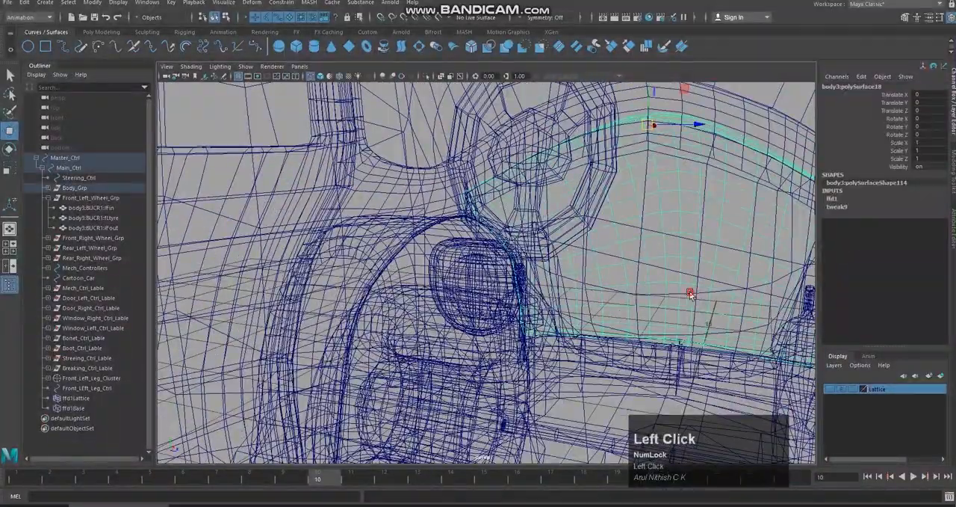
Step: Hide polySurface26 in the bonnet and fender area and return to shaded display
scroll(690, 296, "down", 3)
left_click_drag(689, 296, 598, 284, "alt")
right_click_drag(598, 284, 533, 237, "alt")
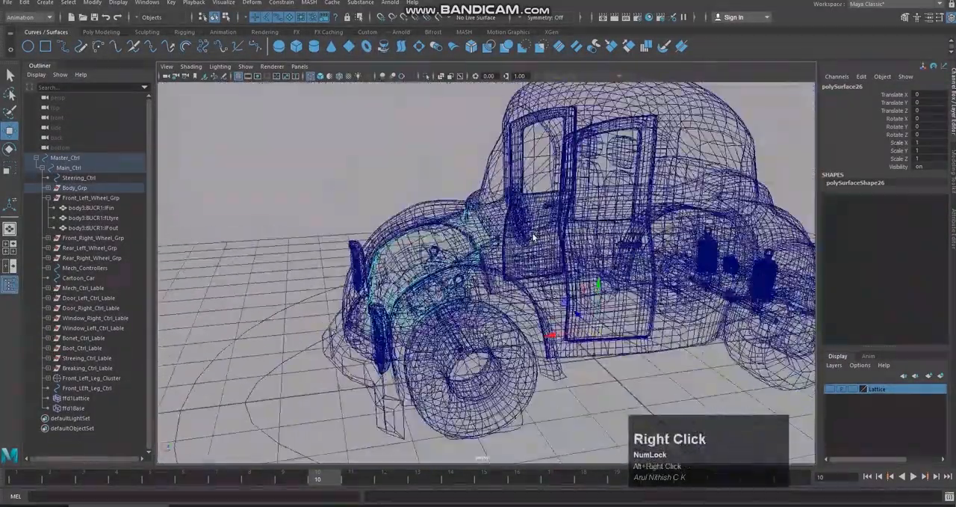
key("ctrl+h")
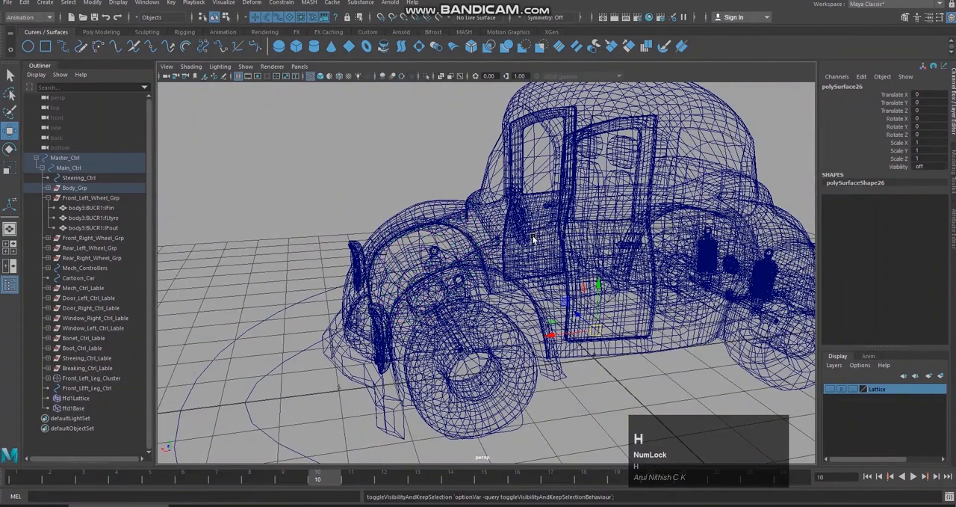
scroll(534, 239, "down", 2)
left_click_drag(533, 239, 585, 294, "alt")
key("5")
scroll(602, 331, "down", 2)
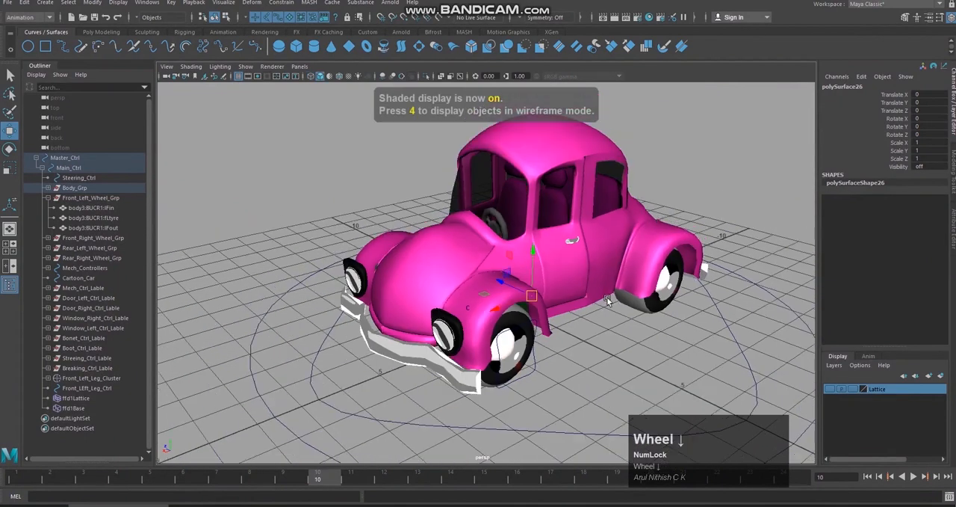
Step: Try moving Front_LEft_Leg_Ctrl freehand to test the body deformation, and undo the move
left_click(602, 331)
left_click(518, 352)
left_click_drag(518, 351, 482, 320)
key("ctrl+z")
Step: Examine the Mech_Controllers board, the empty square control beside it, and the car with Front_LEft_Leg_Ctrl selected
left_click_drag(555, 292, 562, 315, "alt")
left_click_drag(606, 259, 612, 238, "alt")
middle_click_drag(611, 237, 614, 272, "alt")
mouse_move(615, 272)
left_mouse_down("alt")
mouse_move(597, 270)
mouse_move(605, 265)
left_mouse_up("alt")
middle_click_drag(605, 265, 634, 232, "alt")
right_click_drag(634, 233, 631, 238, "alt")
middle_click_drag(631, 238, 621, 257, "alt")
left_click(621, 257, "alt")
right_click_drag(625, 220, 638, 254, "alt")
middle_click_drag(638, 254, 641, 250, "alt")
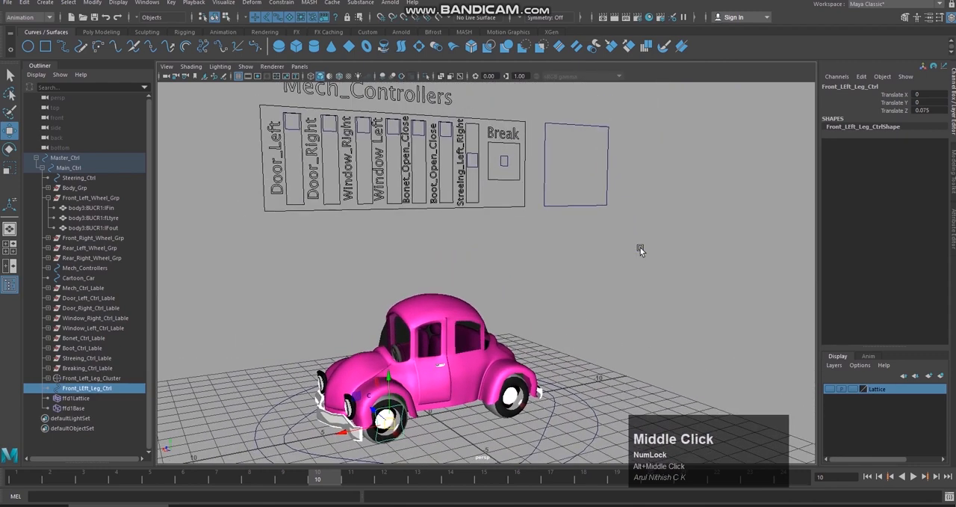
left_click(641, 251)
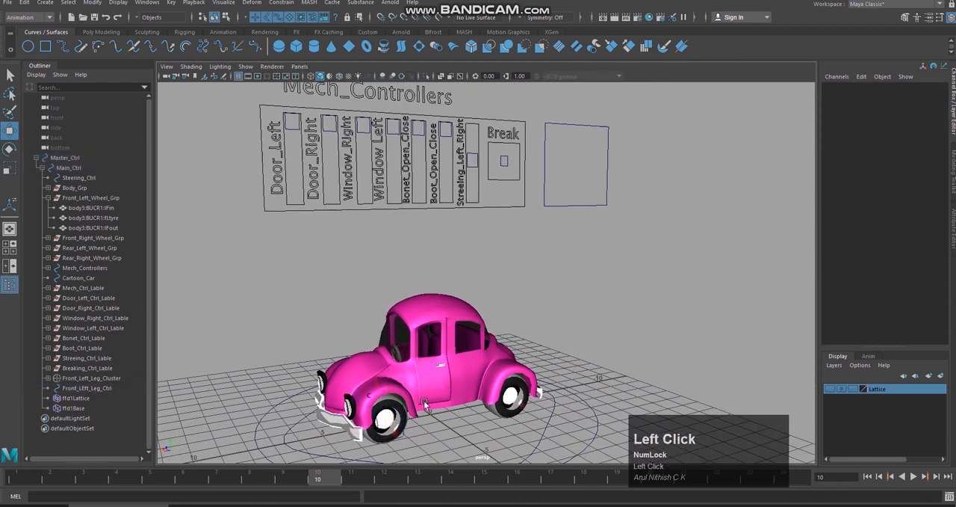
left_click(408, 436)
left_click_drag(589, 328, 607, 341, "alt")
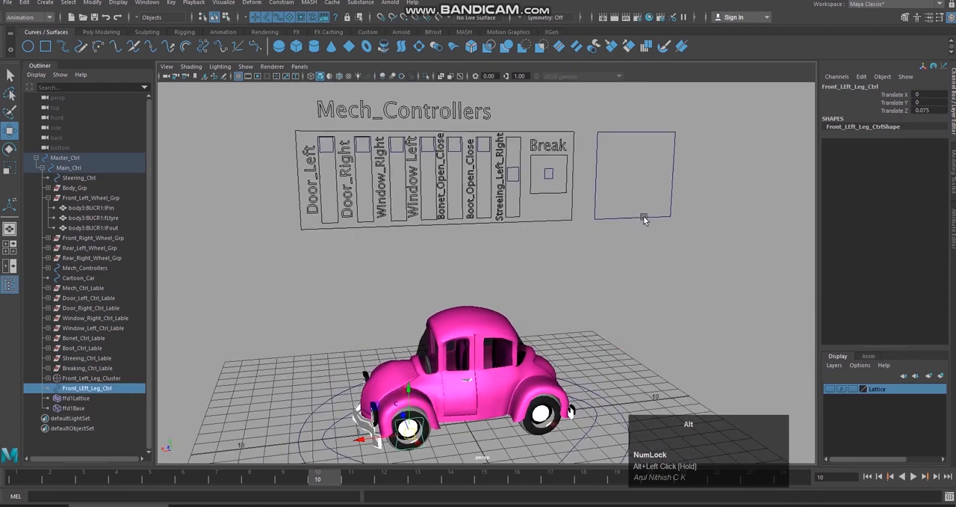
middle_click_drag(643, 216, 620, 286, "alt")
left_click_drag(621, 286, 612, 280, "alt")
middle_click_drag(613, 279, 617, 243, "alt")
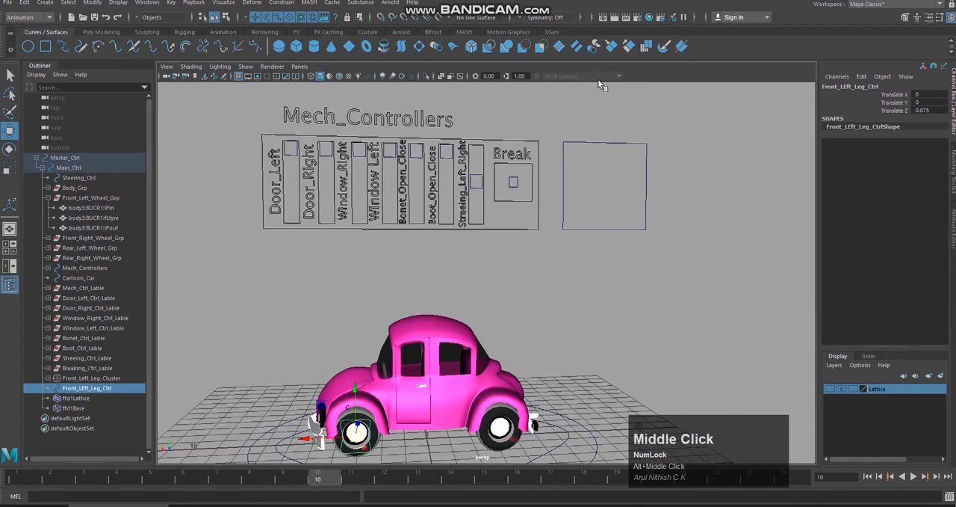
Step: Create a 3D Type object in the scene
left_click(26, 3)
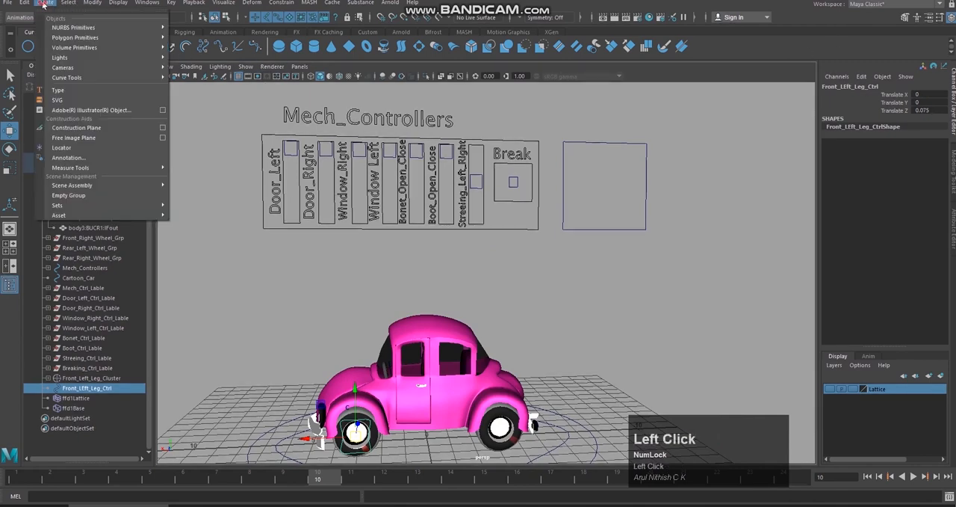
left_click(28, 7)
left_click(41, 4)
left_click(65, 88)
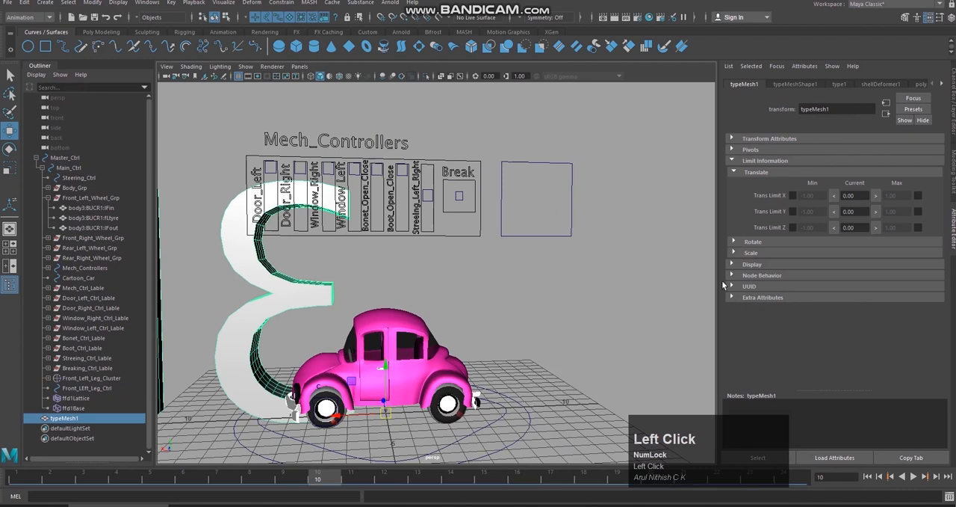
Step: Replace the type object's default text with Cartoon_Ctrls
left_click(839, 83)
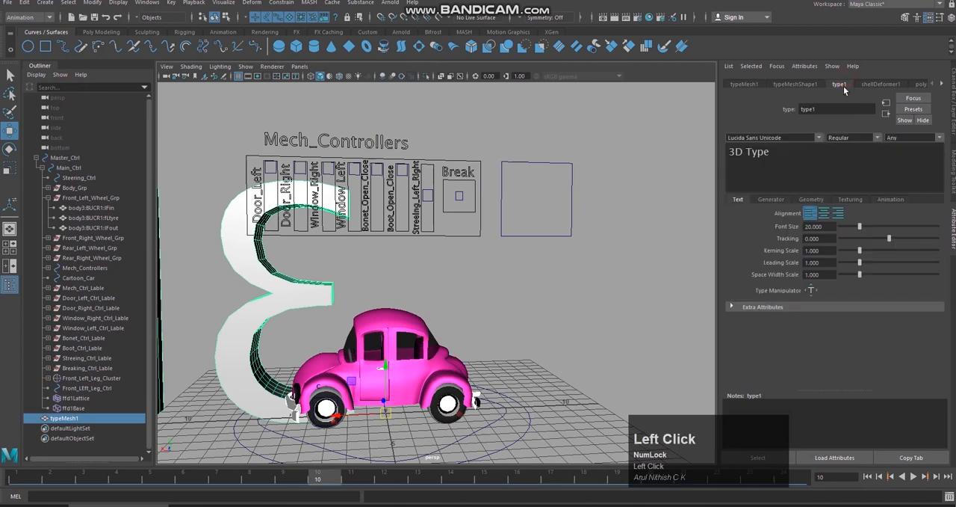
left_click(789, 156)
type("C")
type("r")
key("BackSpace")
type("artoon_Ctrls")
key("Return")
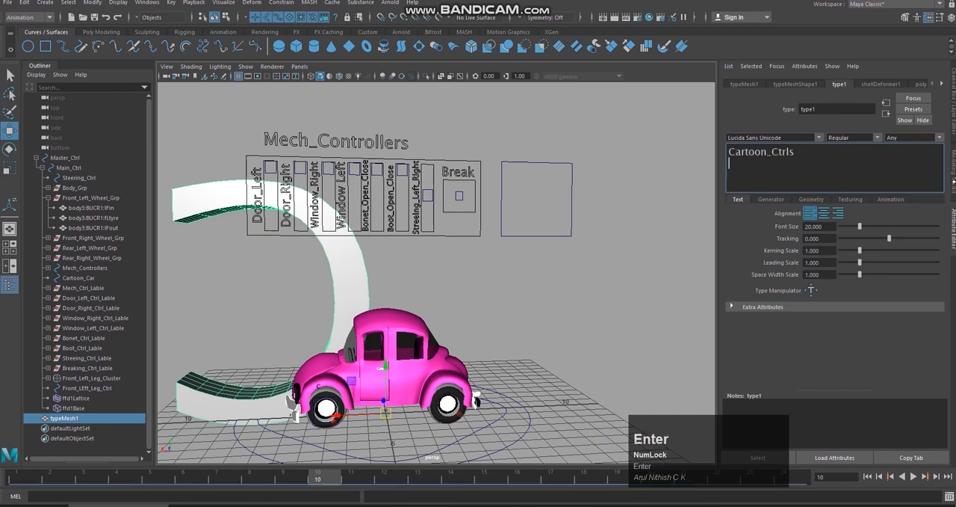
Step: Set the Cartoon_Ctrls text mesh's Rotate Y to -180
left_click(952, 116)
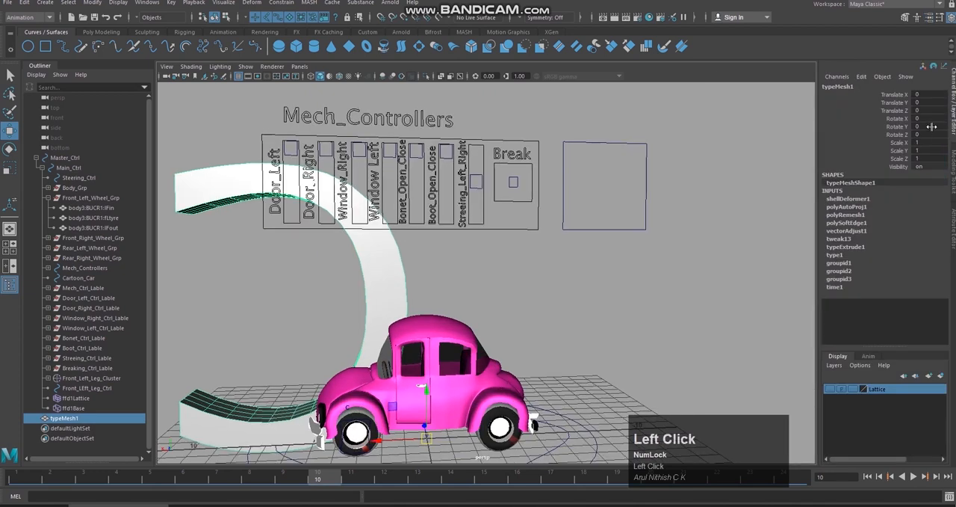
left_click(933, 126)
key("Return")
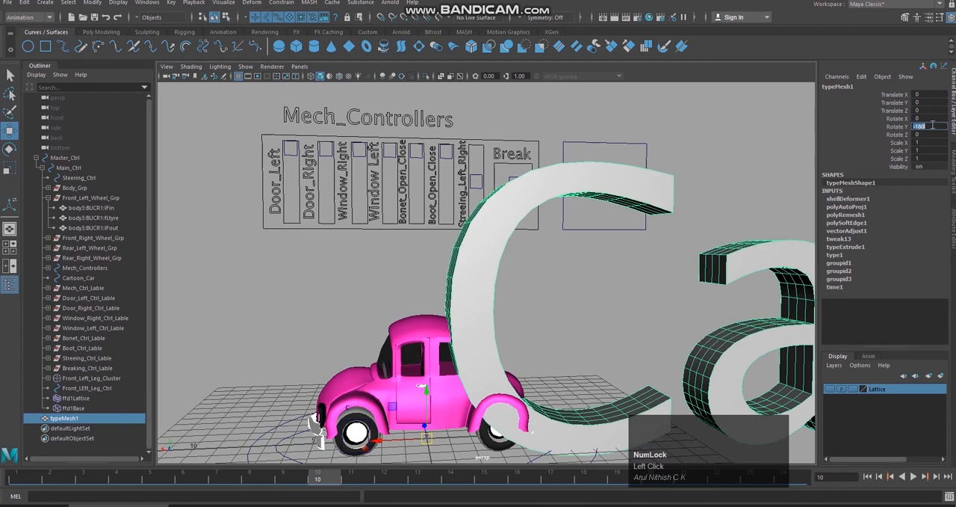
Step: In the back view, set the Cartoon_Ctrls text mesh's Scale X, Y and Z to 0.1
scroll(643, 168, "down", 5)
middle_click_drag(643, 168, 585, 163, "alt")
key("space")
right_click_drag(585, 163, 560, 181)
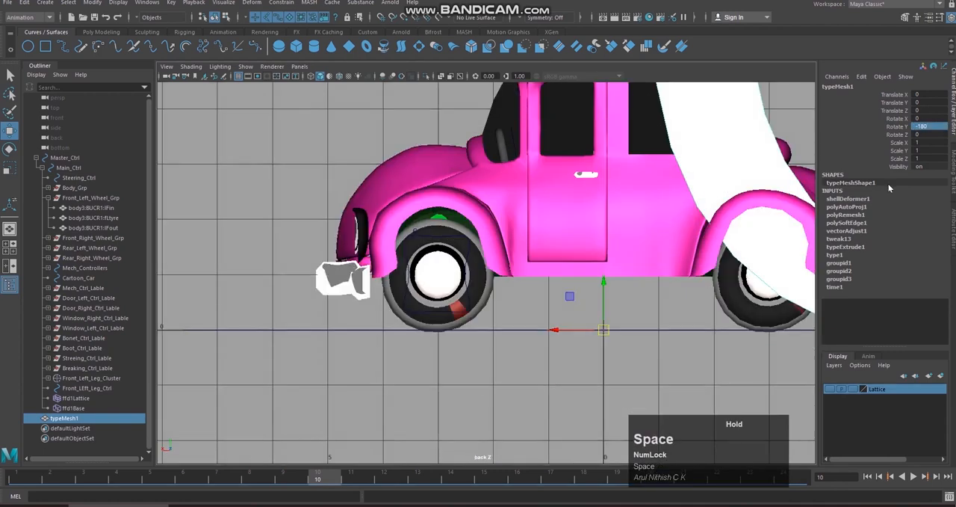
left_click(918, 150)
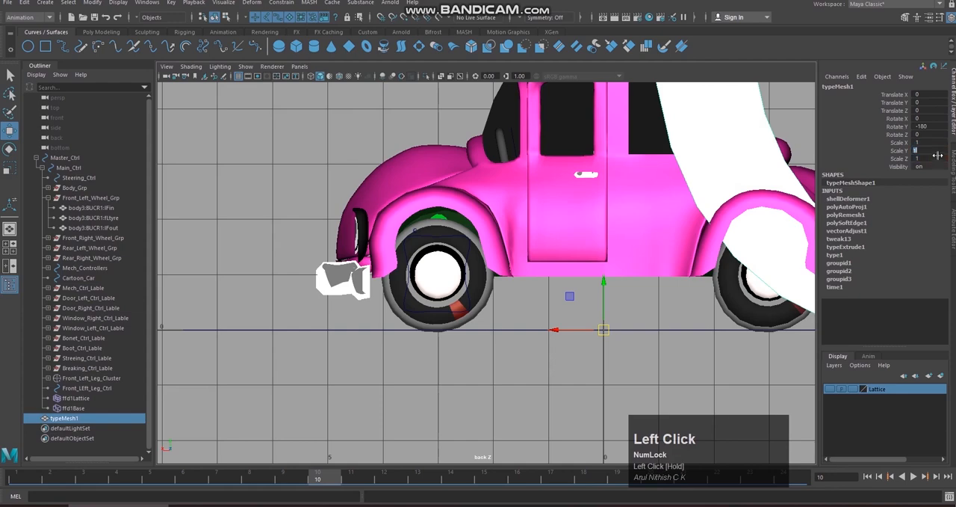
left_click_drag(926, 150, 916, 150)
scroll(729, 182, "down", 5)
middle_click_drag(729, 182, 523, 248, "alt")
left_click_drag(932, 142, 934, 159)
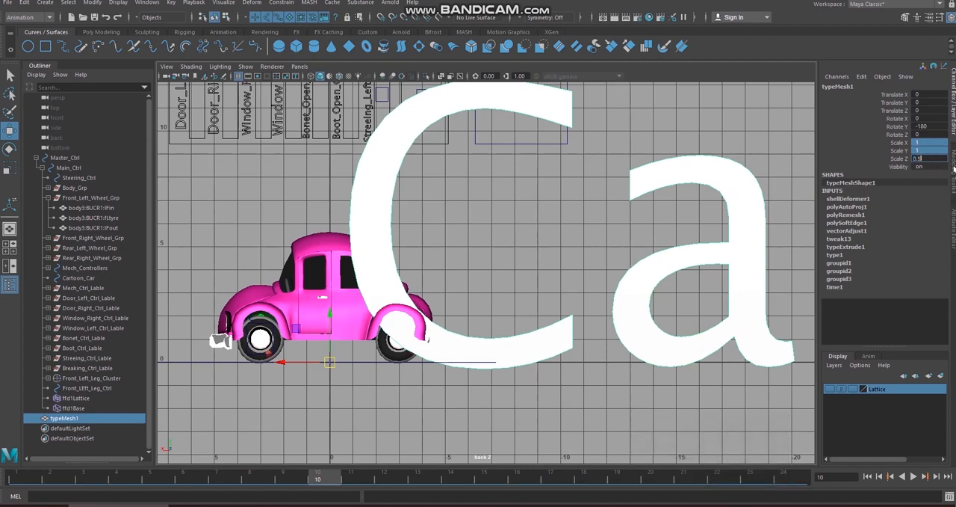
key("Return")
key("Return")
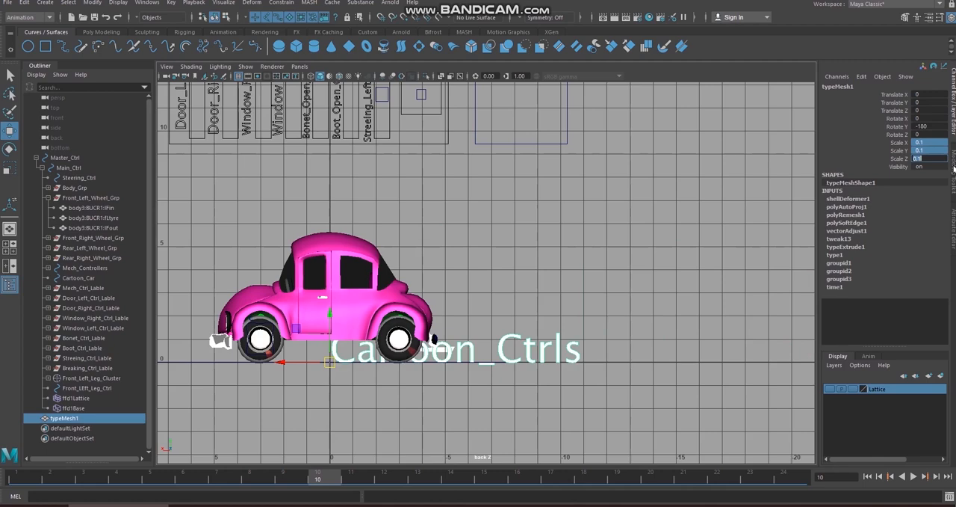
Step: Open the Cartoon_Ctrls text mesh's Scale X, Y and Z values together for editing
scroll(715, 267, "down", 2)
middle_click_drag(715, 266, 623, 324, "alt")
scroll(623, 343, "up", 1)
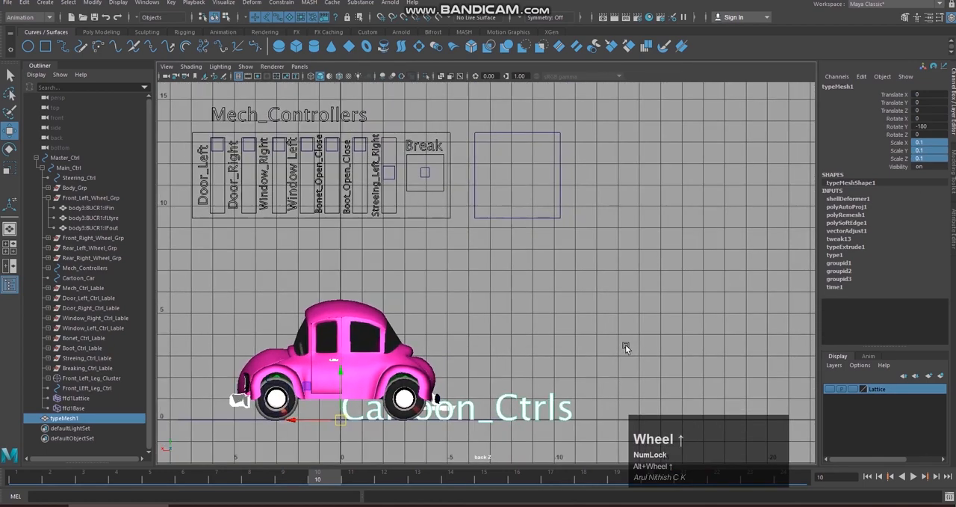
key("1")
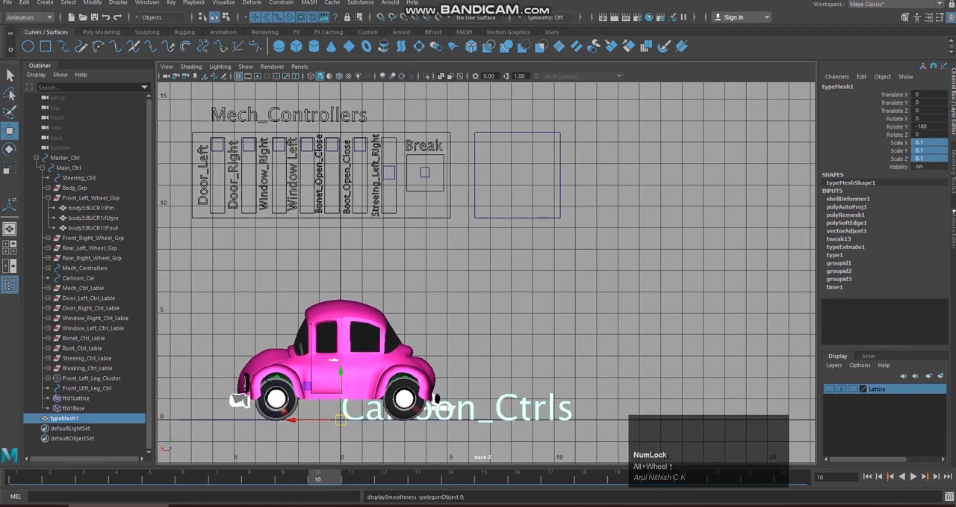
left_click(938, 145)
mouse_move(934, 163)
left_mouse_down()
mouse_move(937, 150)
mouse_move(937, 158)
left_mouse_up()
left_click(937, 147)
left_click(939, 158)
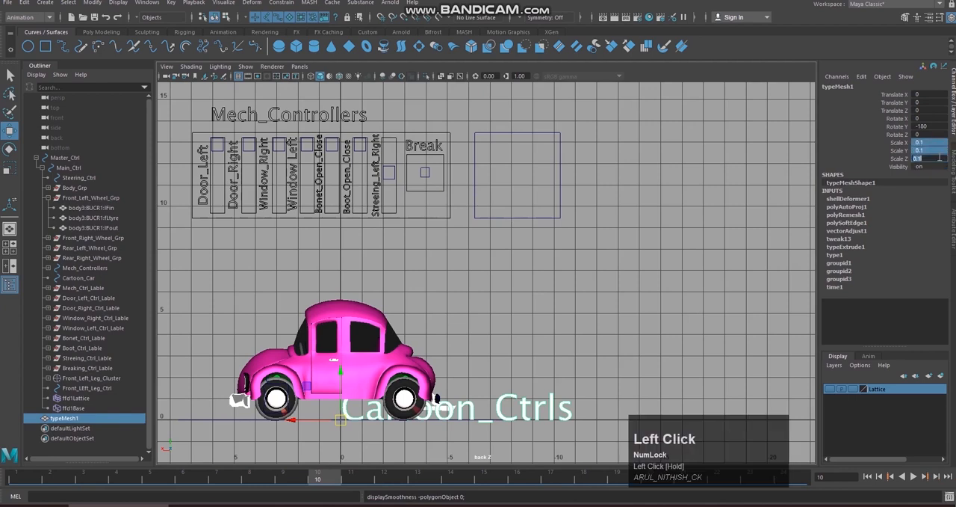
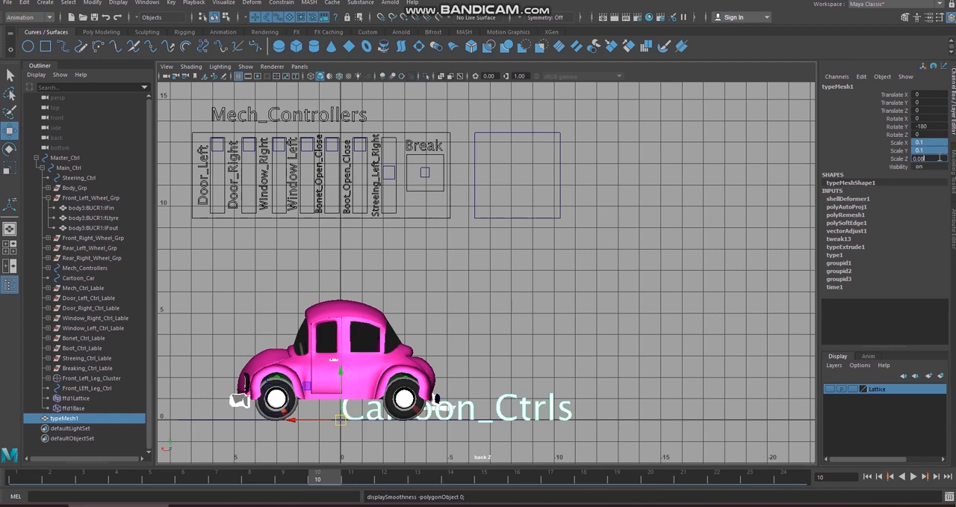
Step: Set the Cartoon_Ctrls text mesh's Scale X, Y and Z to 0.08 and move it above the empty control square
key("Return")
left_click_drag(340, 419, 467, 124)
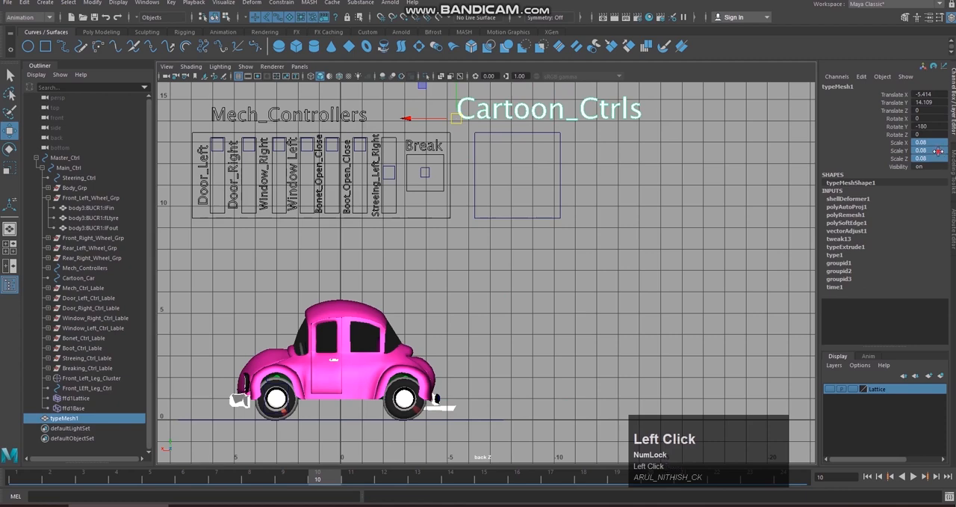
Step: Set the Cartoon_Ctrls text mesh's Scale X, Y and Z to 0.05 and position it just above the empty control square
double_click(939, 158)
type("0.05")
key("Return")
scroll(682, 225, "up", 4, "alt")
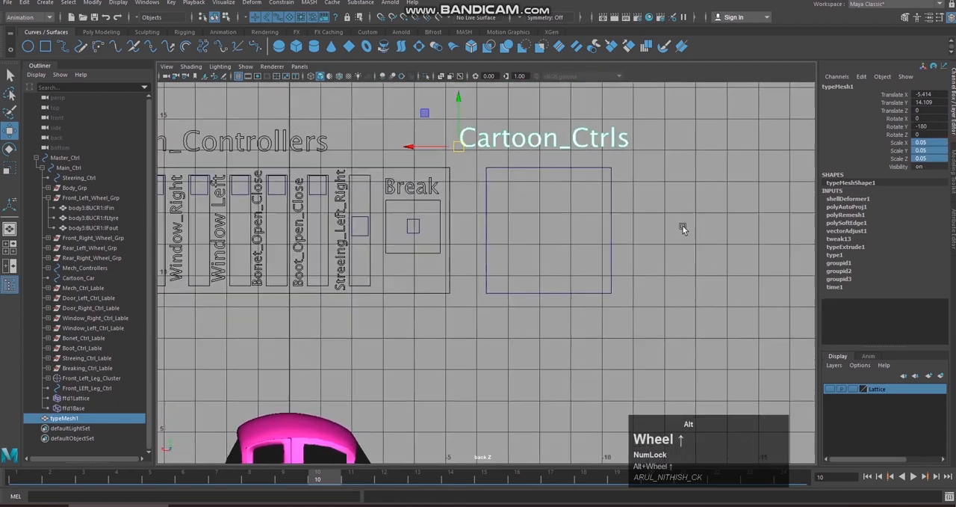
left_click_drag(459, 146, 476, 154)
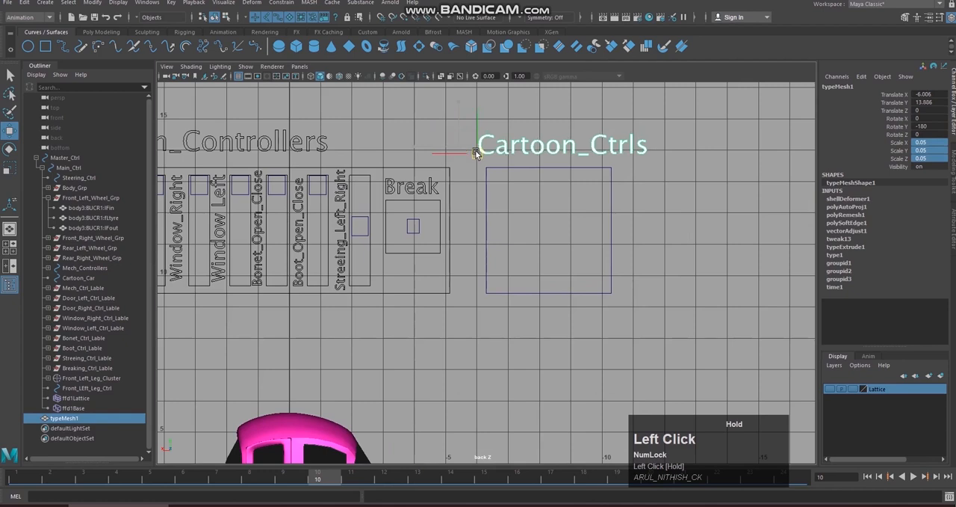
Step: Convert the Cartoon_Ctrls text mesh with Type to Curves
double_click(71, 422)
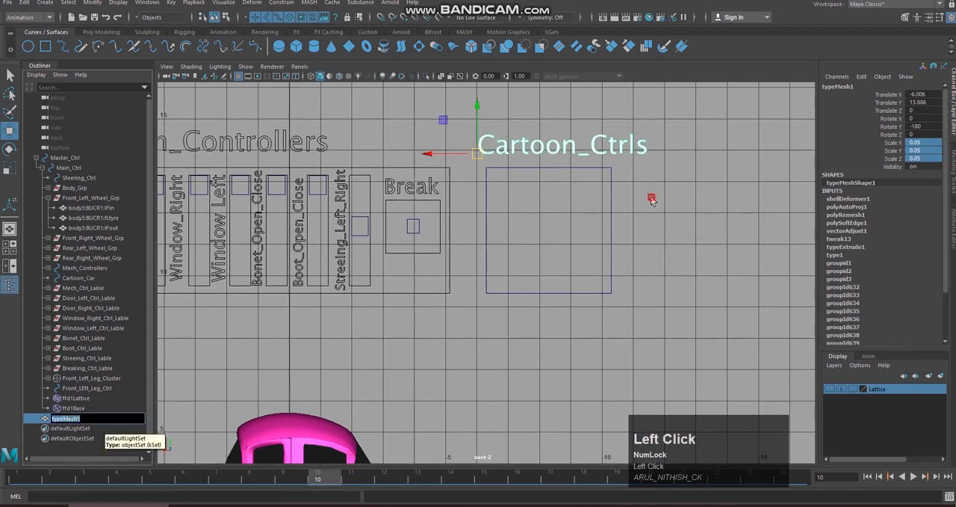
left_click(651, 200)
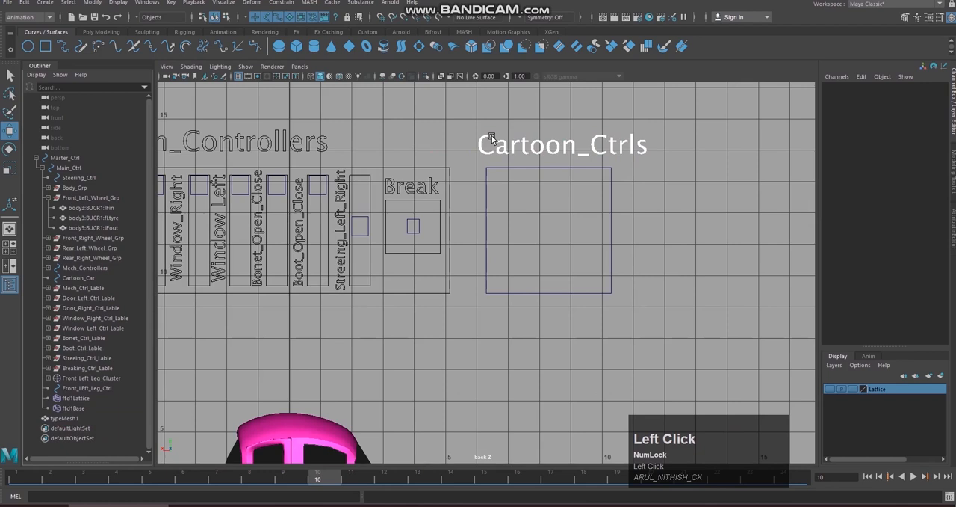
left_click(72, 419)
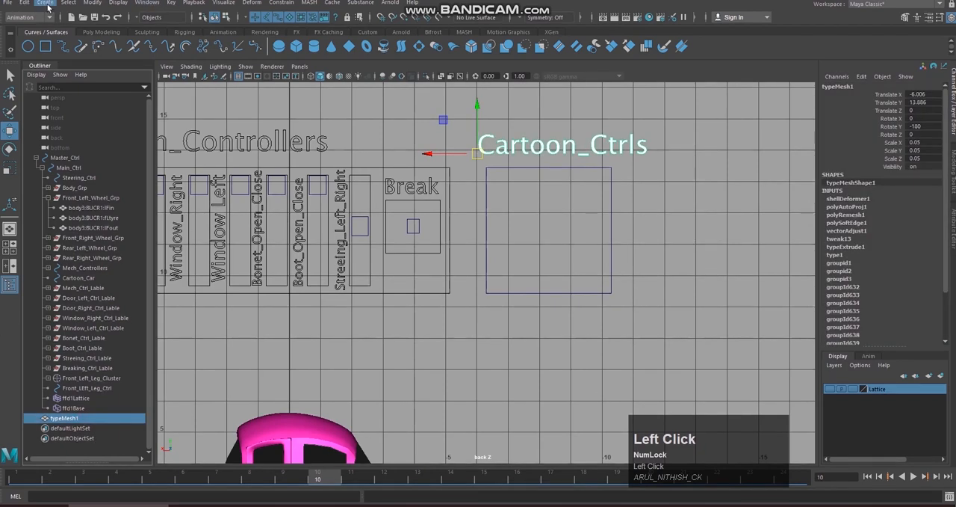
left_click(93, 3)
mouse_move(190, 245)
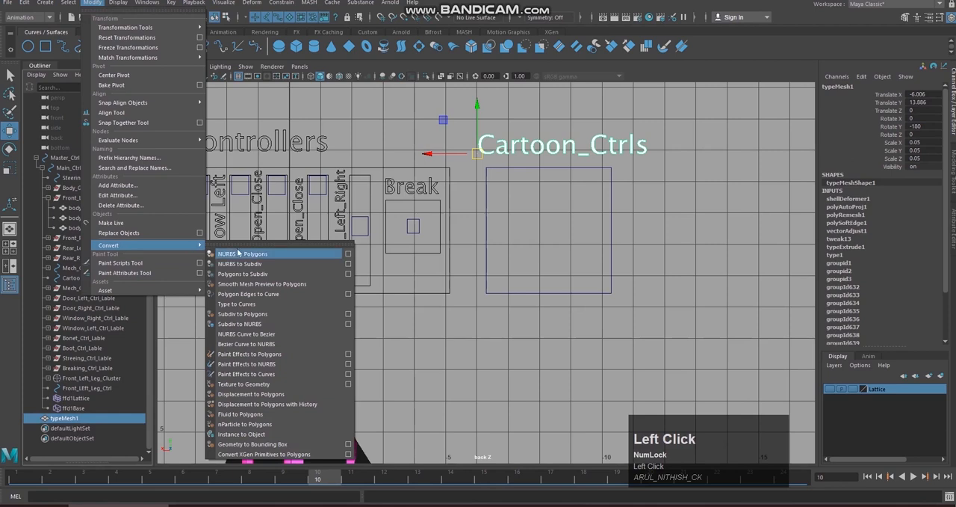
left_click(263, 305)
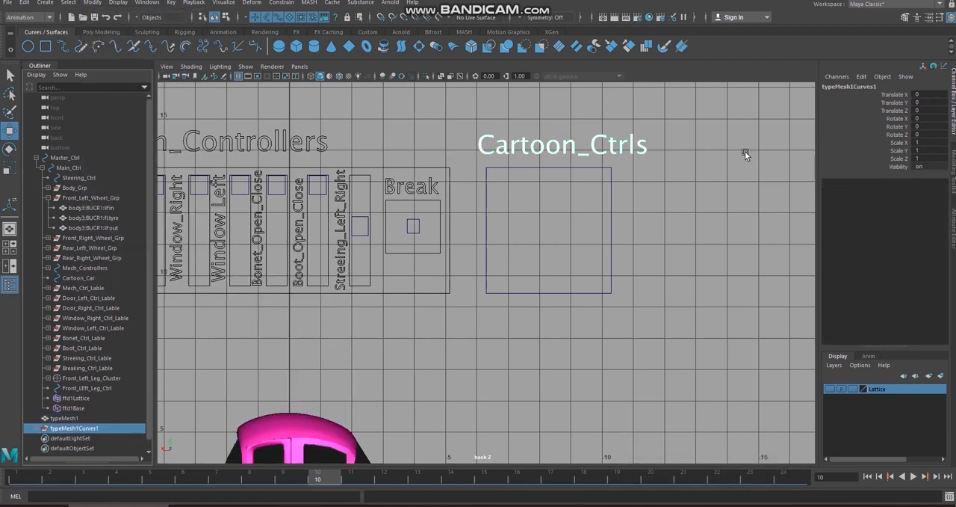
Step: Rename the converted text's curve group Cartton_Ctrls_LAble and delete the original typeMesh1
double_click(124, 425)
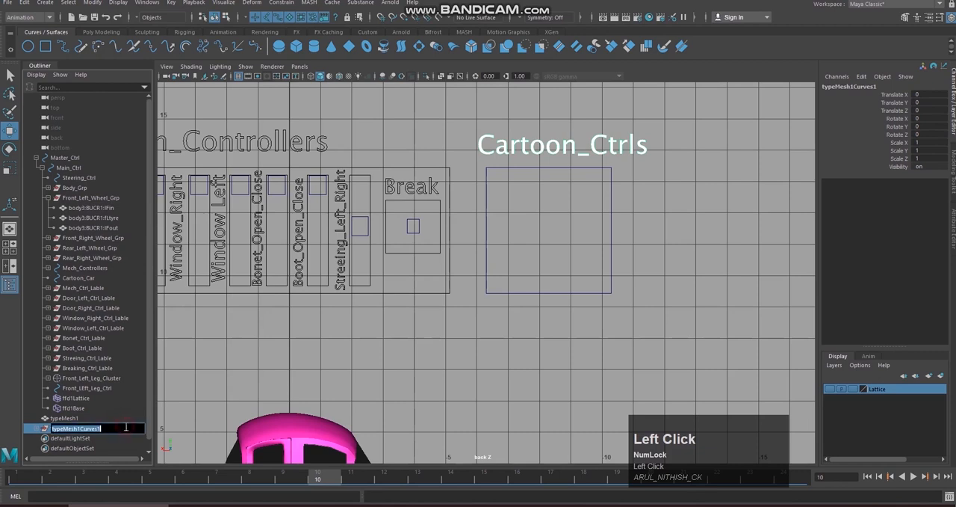
key("BackSpace")
type("C")
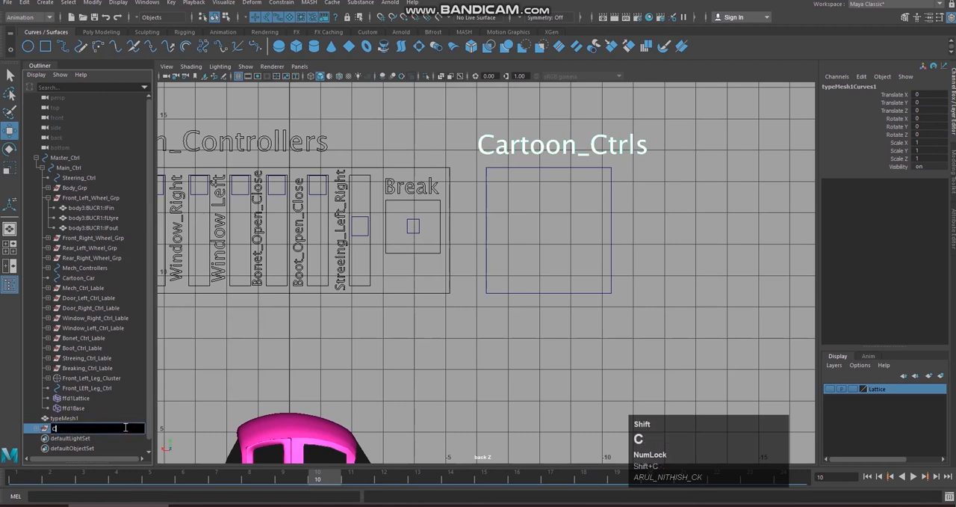
type("artton_Ctrls_LAble")
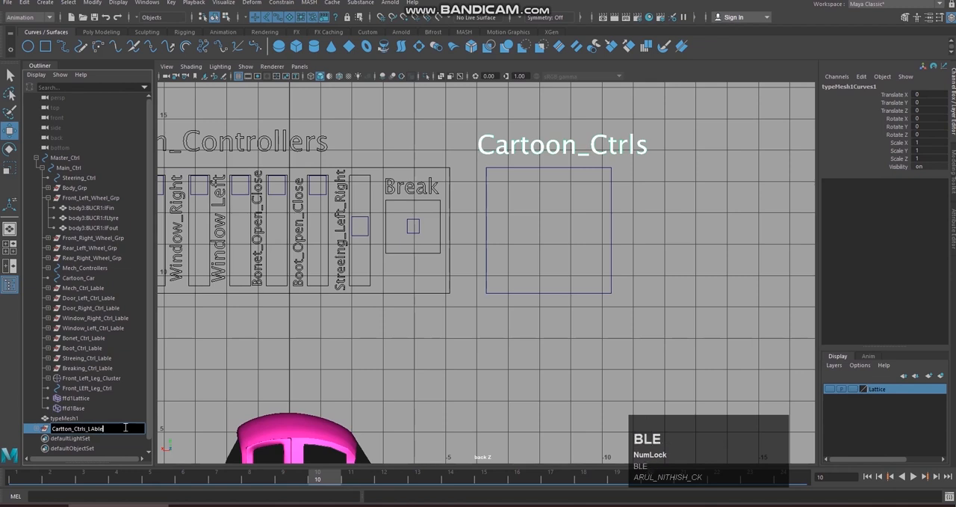
key("Return")
left_click(65, 418)
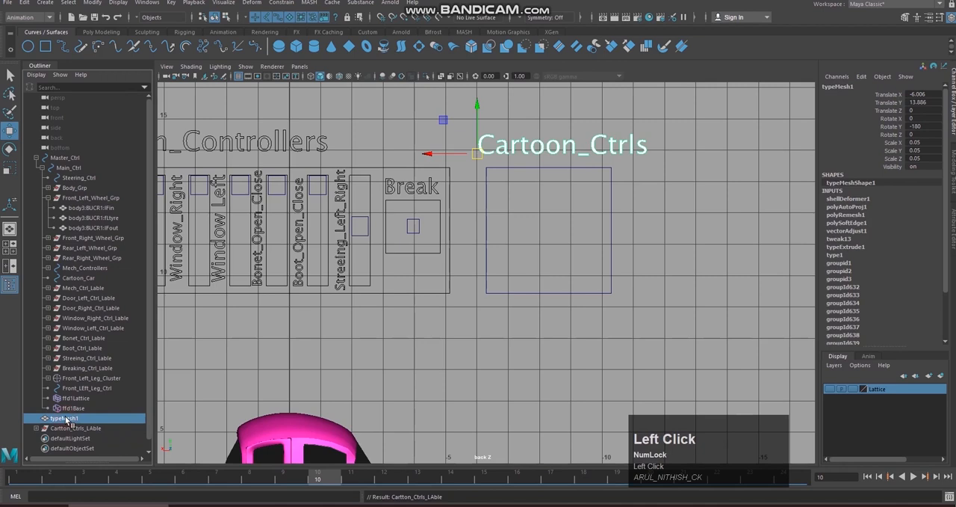
key("Delete")
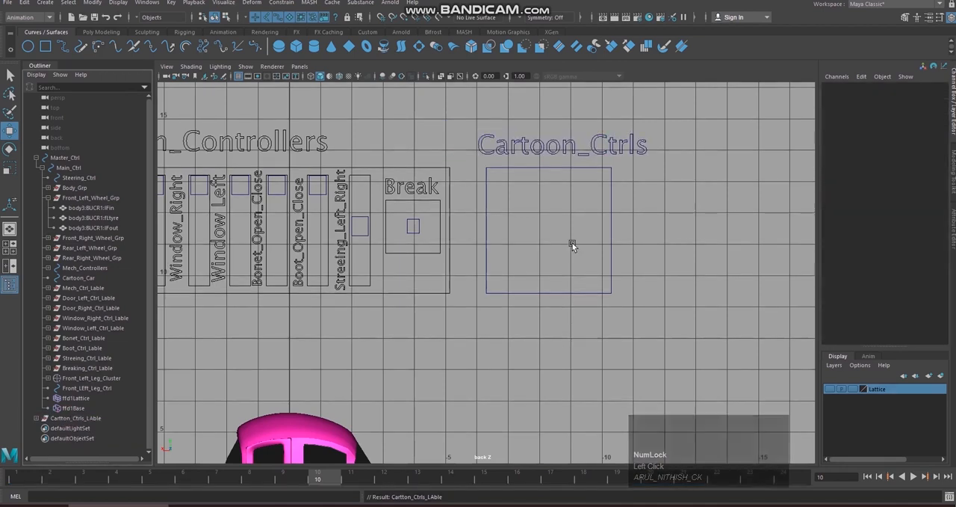
Step: Enable drawing overrides on Cartton_Ctrls_LAble and set its display type to Reference
left_click(66, 419)
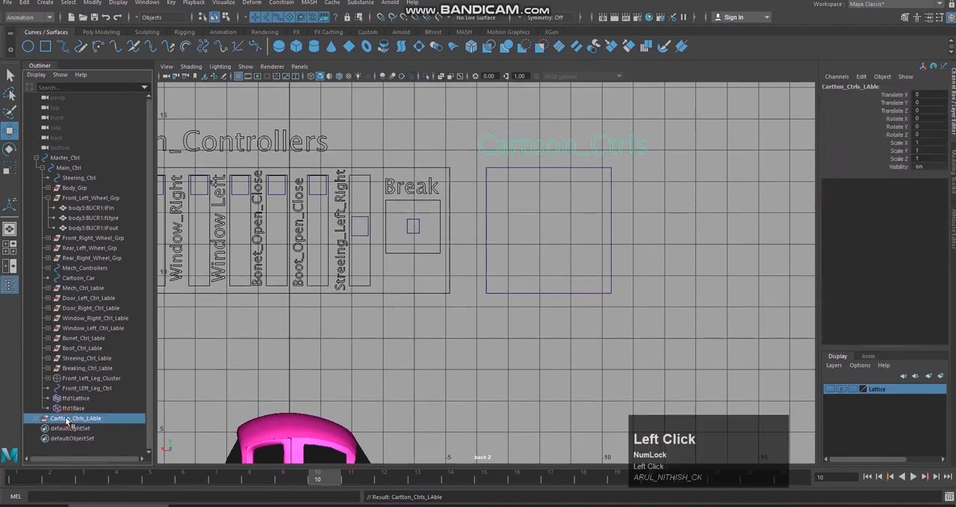
left_click_drag(559, 277, 580, 335, "ctrl")
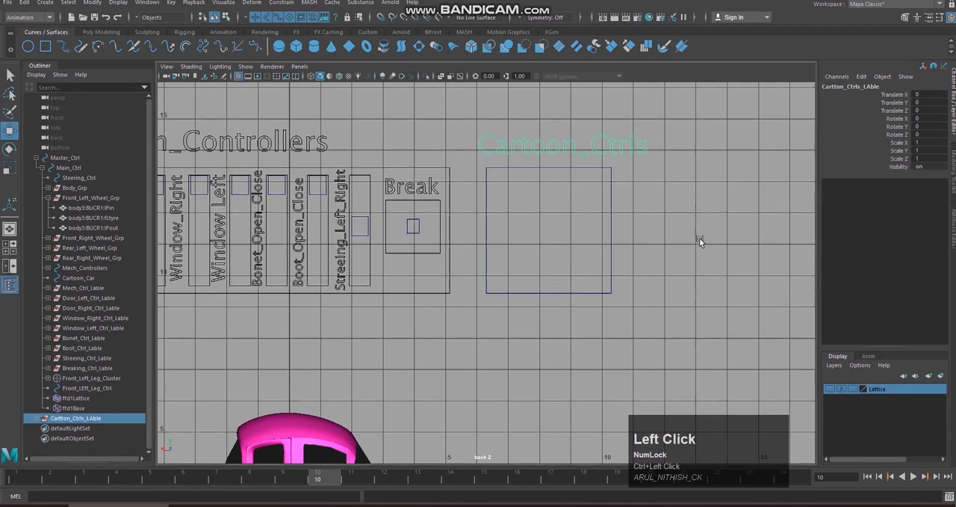
left_click(954, 234)
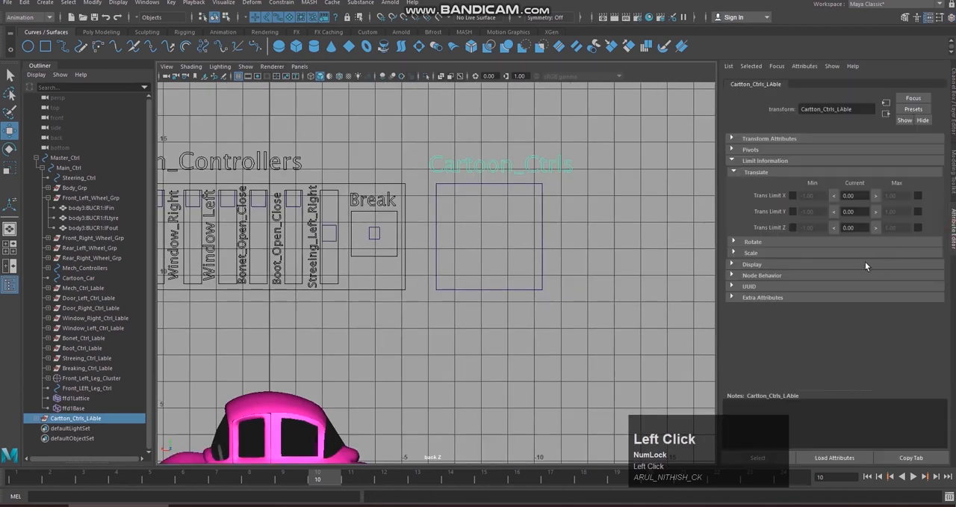
left_click(737, 172)
left_click(740, 161)
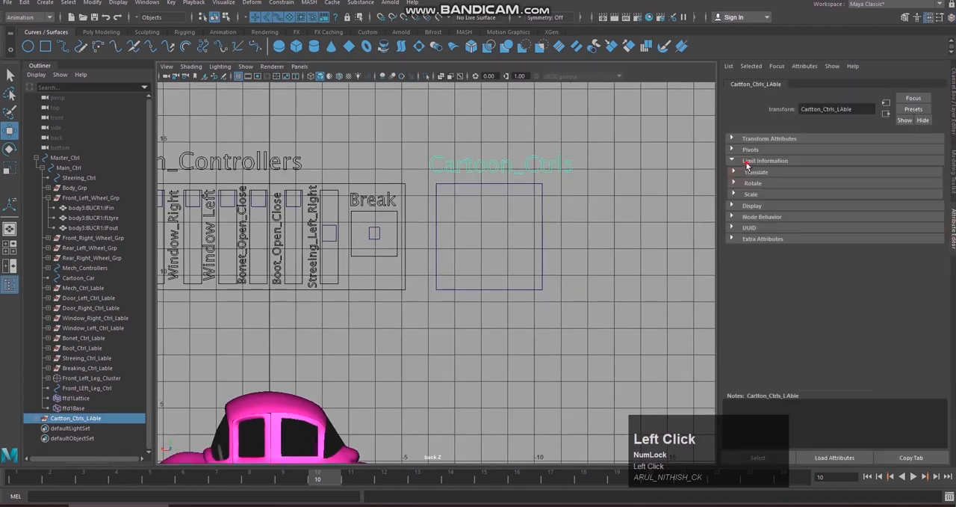
left_click(733, 161)
left_click(741, 207)
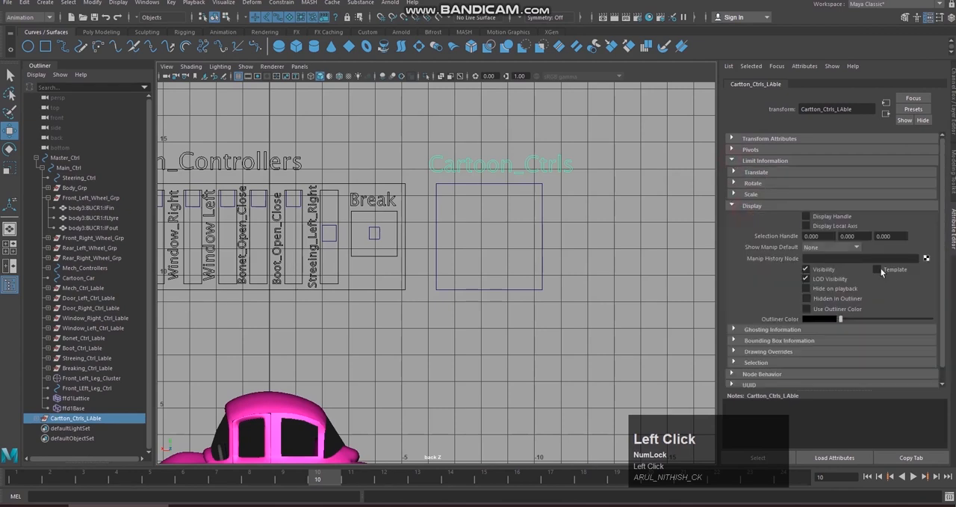
left_click(757, 353)
scroll(840, 363, "down", 1)
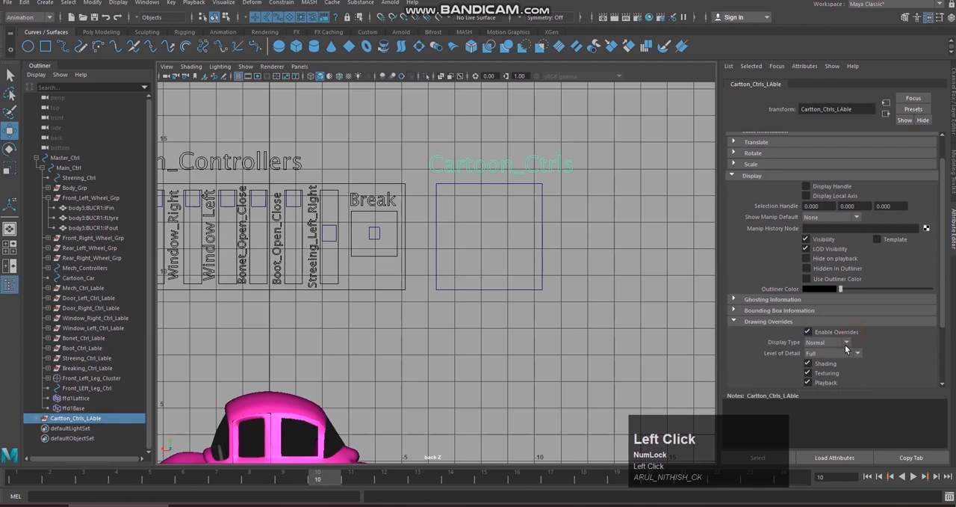
left_click(844, 343)
left_click(834, 372)
Step: Enable drawing overrides on the Cartoon_Car square and set its display type to Reference
left_click(530, 263)
left_click(554, 248)
left_click(826, 336)
left_click(825, 342)
left_click(829, 373)
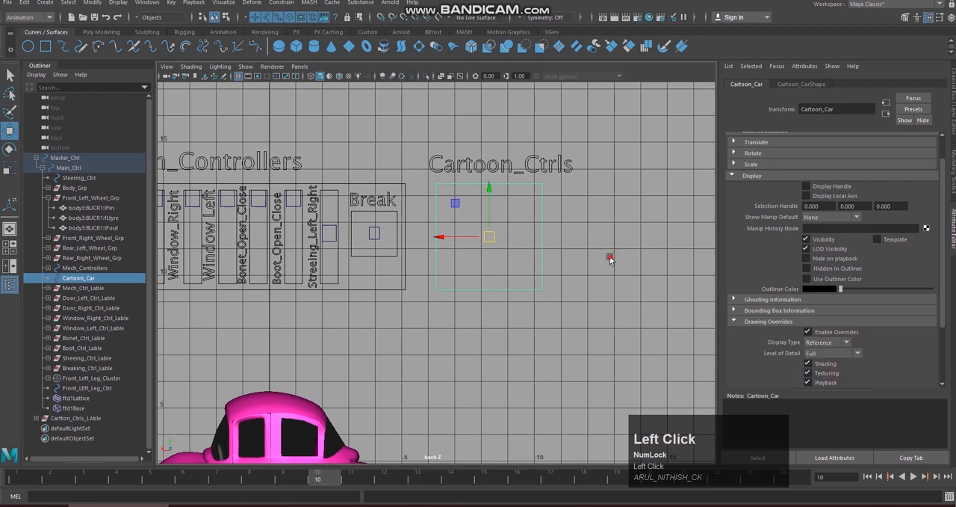
left_click(611, 257)
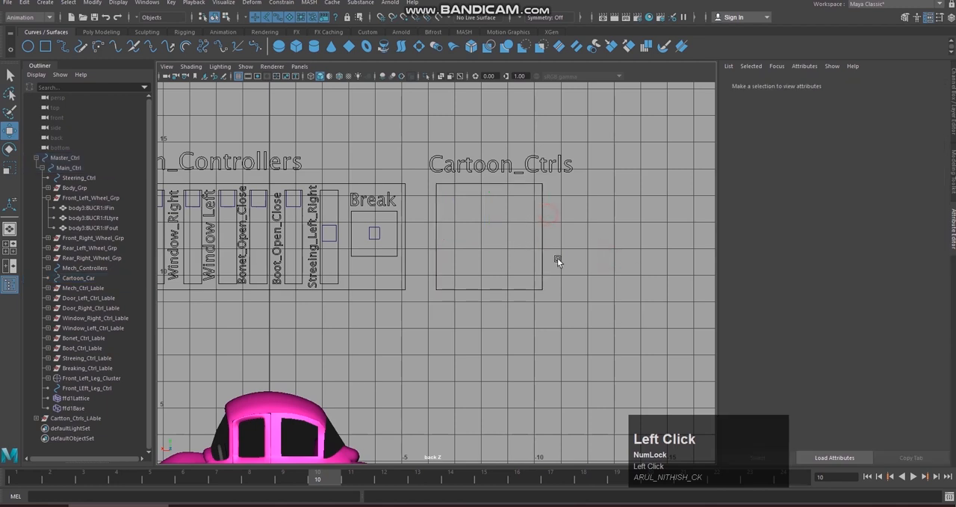
Step: Undo the drawing override changes on the Cartoon_Car square
key("ctrl+z")
key("ctrl+z")
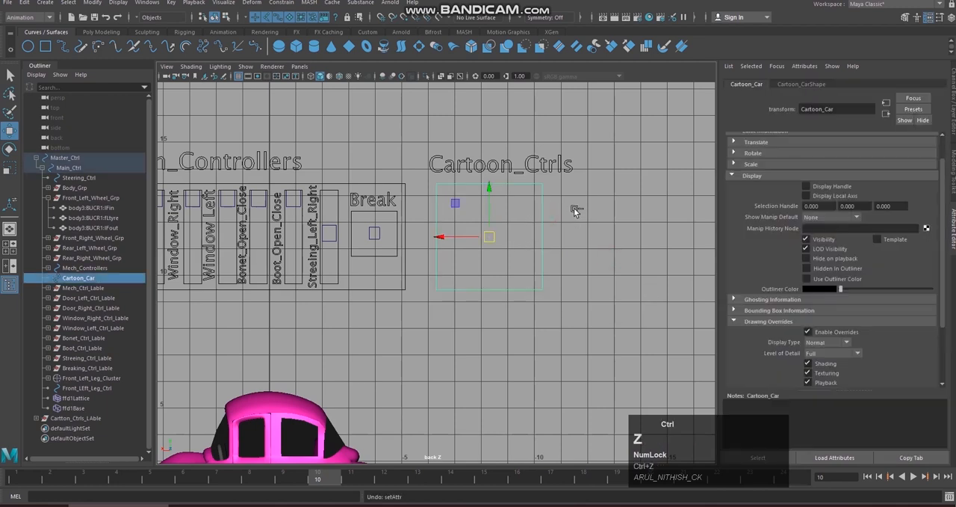
key("ctrl+z")
Step: Duplicate the Cartoon_Car square and scale the copy into a narrow vertical slider track nearly as tall as the square
left_click(523, 261)
left_click(522, 238)
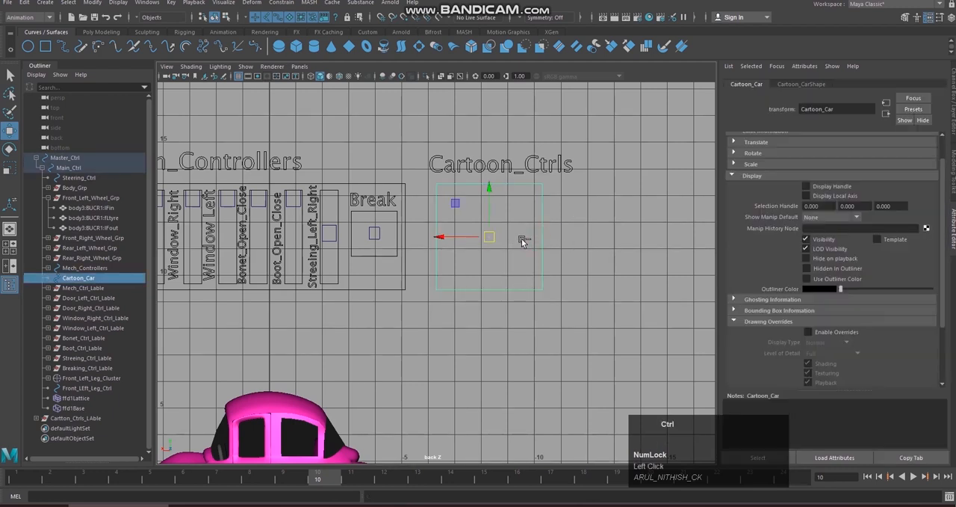
key("ctrl+d")
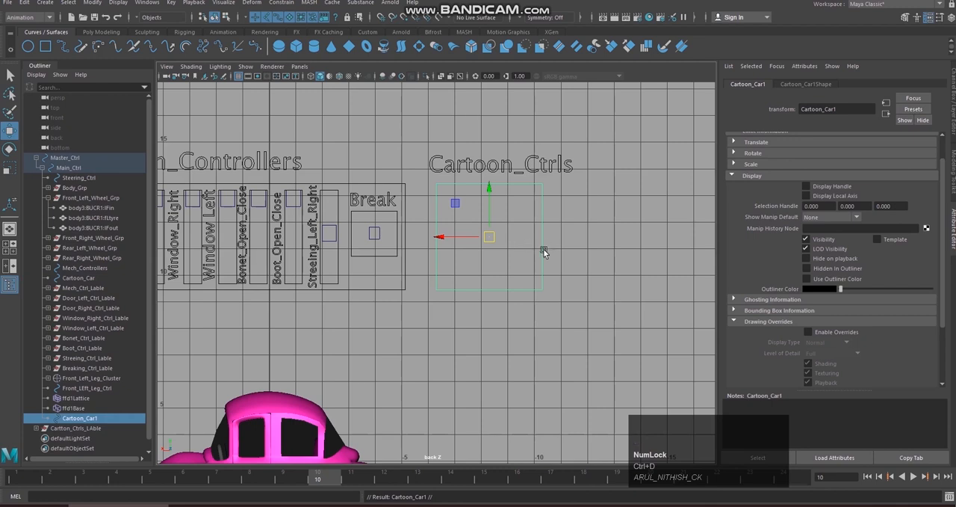
key("r")
left_click_drag(486, 237, 429, 216)
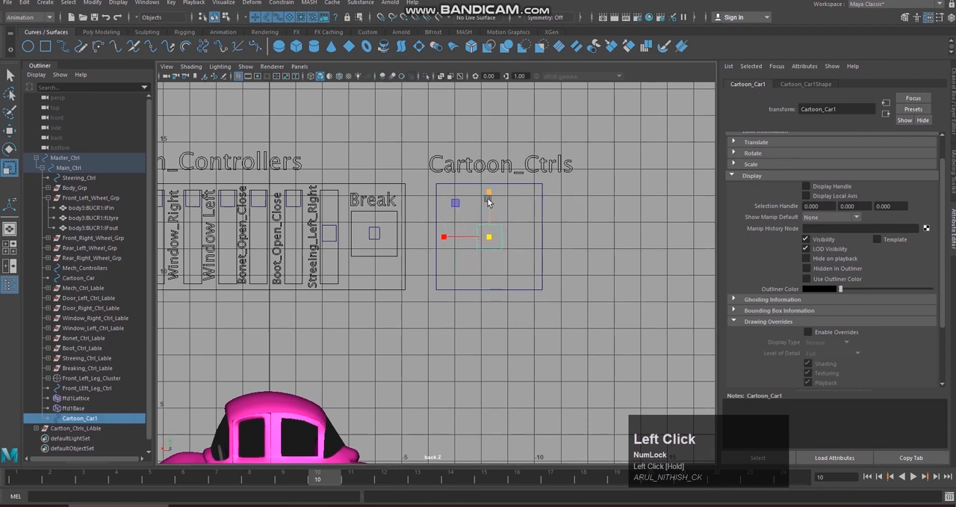
left_click_drag(489, 192, 475, 110)
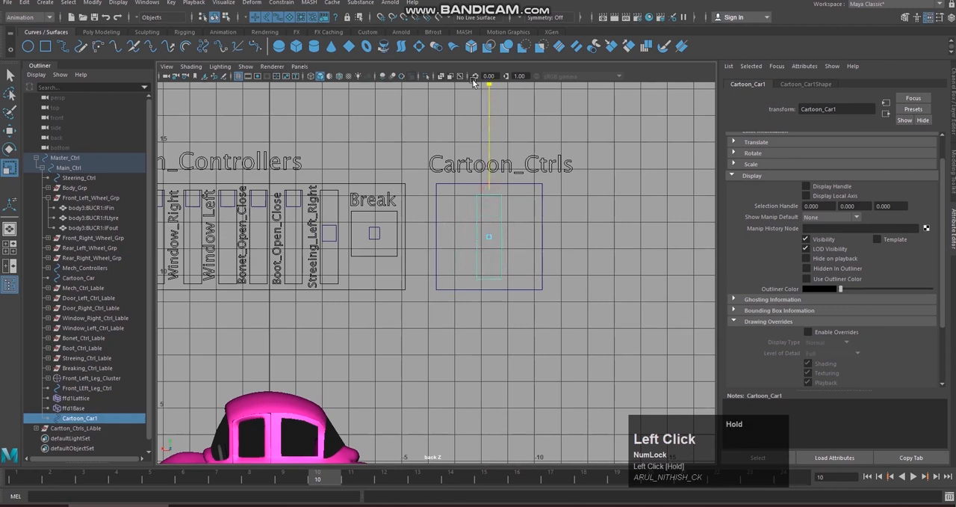
left_click_drag(471, 55, 473, 94)
Step: Duplicate the slider track, shrink the copy into a small handle and place it at the top of the track
key("ctrl+d")
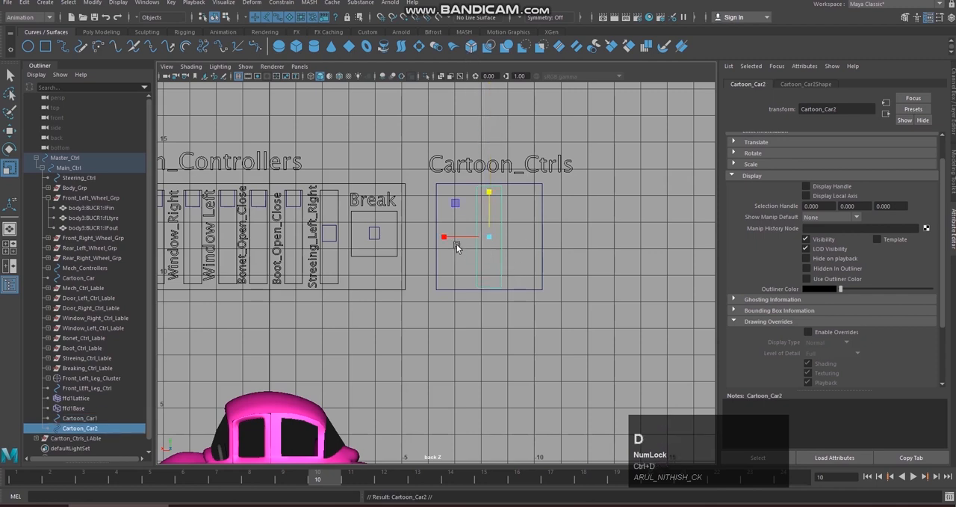
left_click(493, 218)
left_click_drag(493, 224, 494, 225)
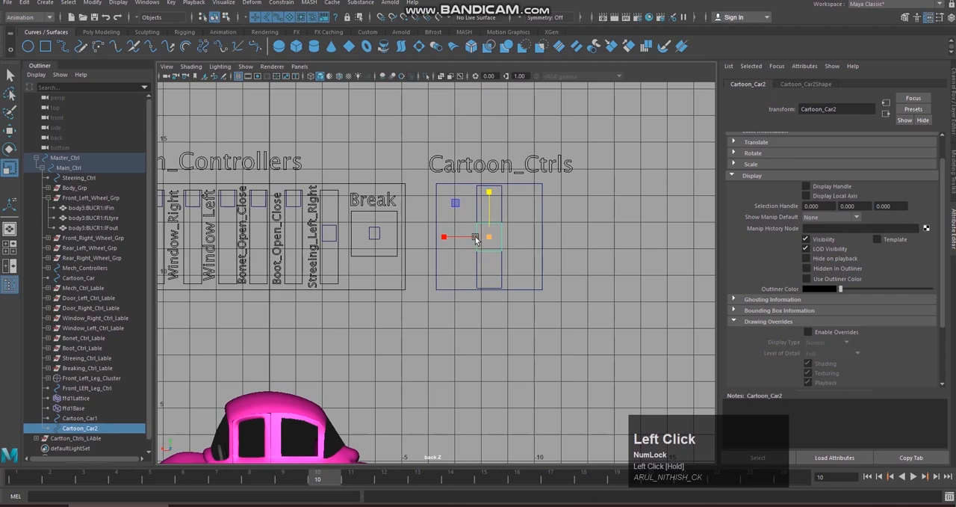
left_click_drag(444, 239, 520, 224)
key("w")
Step: Move the slider track and handle to the left side of the Cartoon_Car square, then duplicate the pair onto the right side
left_click(518, 213)
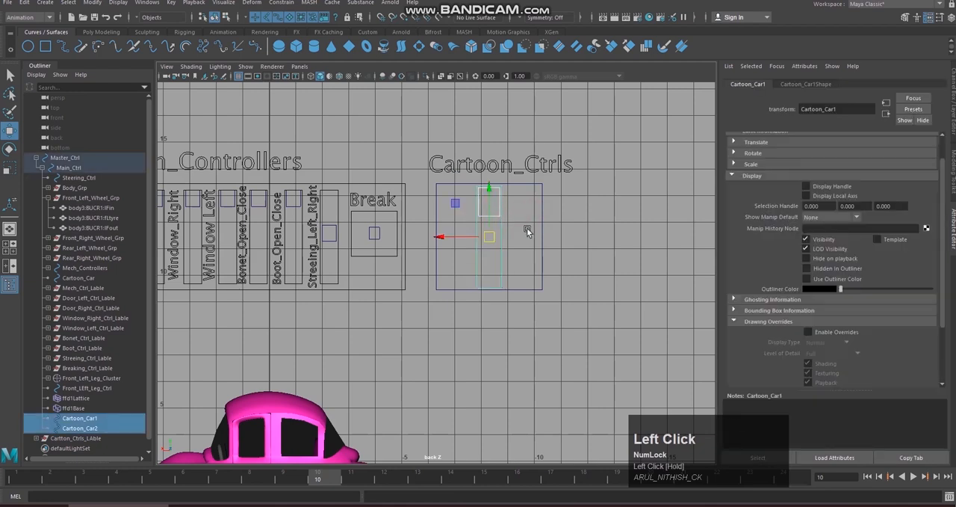
key("w")
left_click_drag(453, 236, 420, 237)
left_click(489, 221)
left_click_drag(490, 221, 462, 209)
key("ctrl+d")
left_click_drag(422, 237, 478, 236)
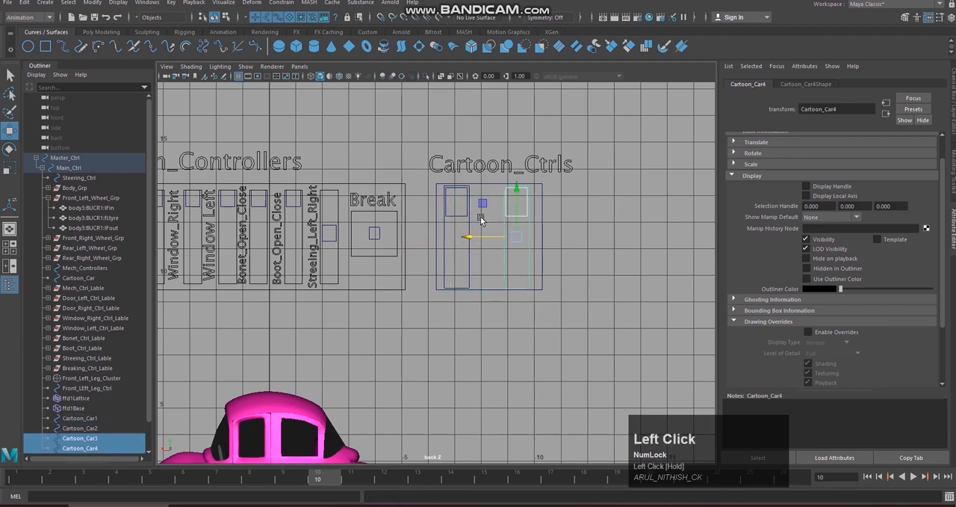
Step: Shift the left slider track and handle slightly inward to balance the spacing inside the Cartoon_Car square
left_click(483, 219)
left_click_drag(475, 223, 451, 210)
left_click_drag(422, 237, 437, 236)
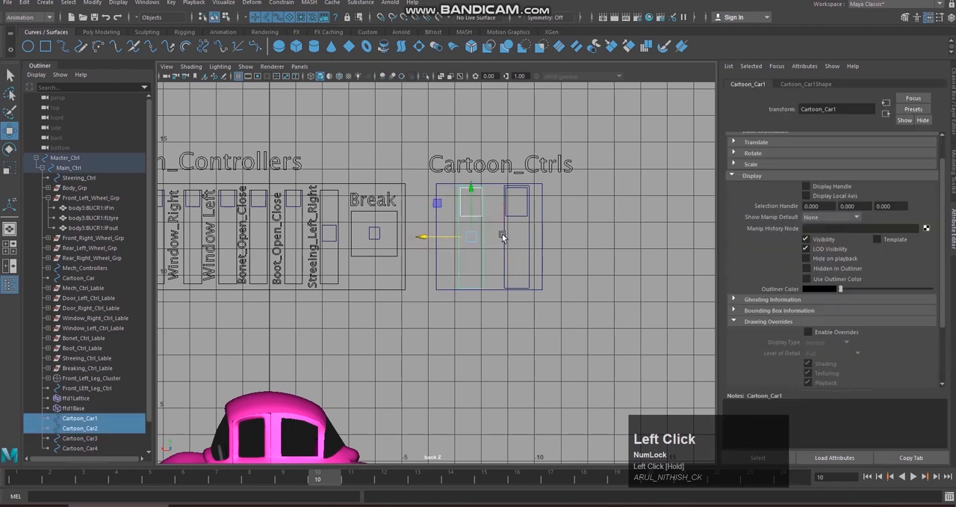
left_click(504, 234)
left_click(494, 208)
left_click(474, 250)
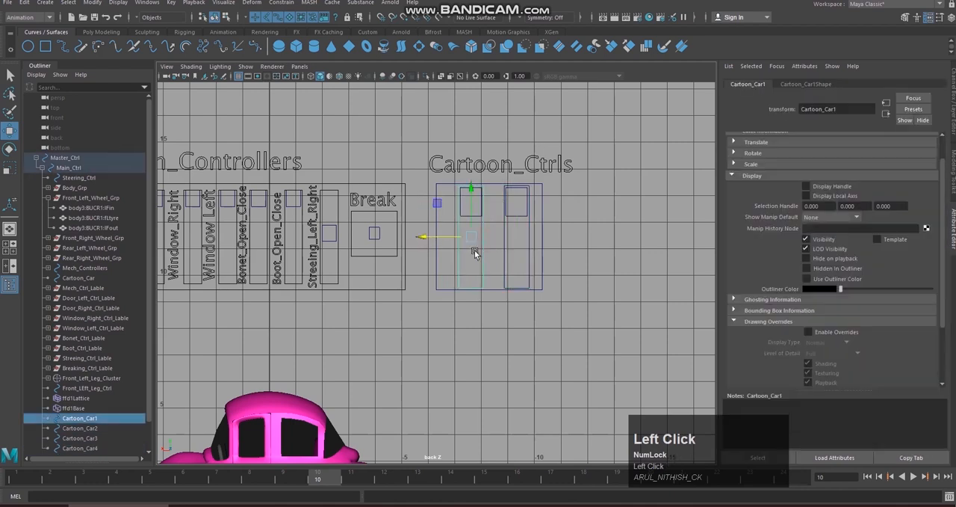
left_click(583, 219)
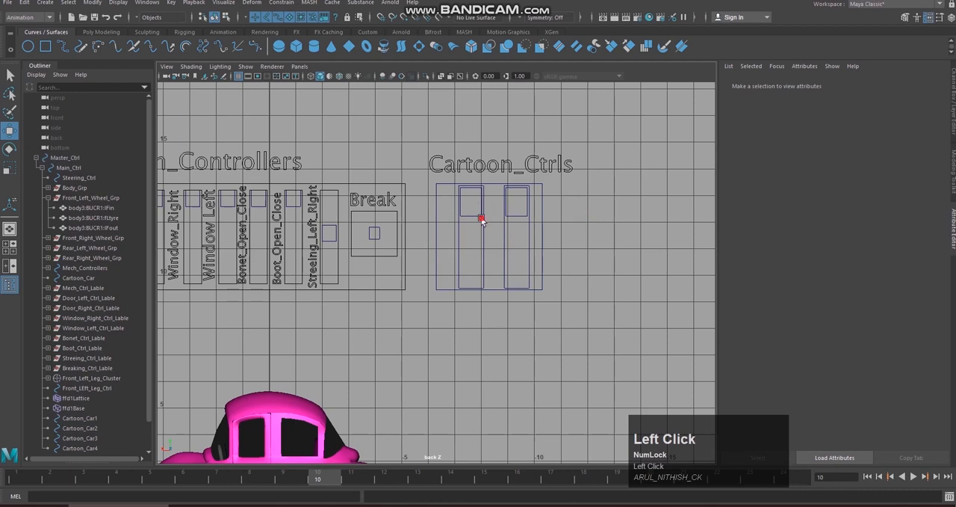
Step: Delete the construction history of the Cartoon_Car square and all slider curves inside it
left_click_drag(434, 191, 567, 235)
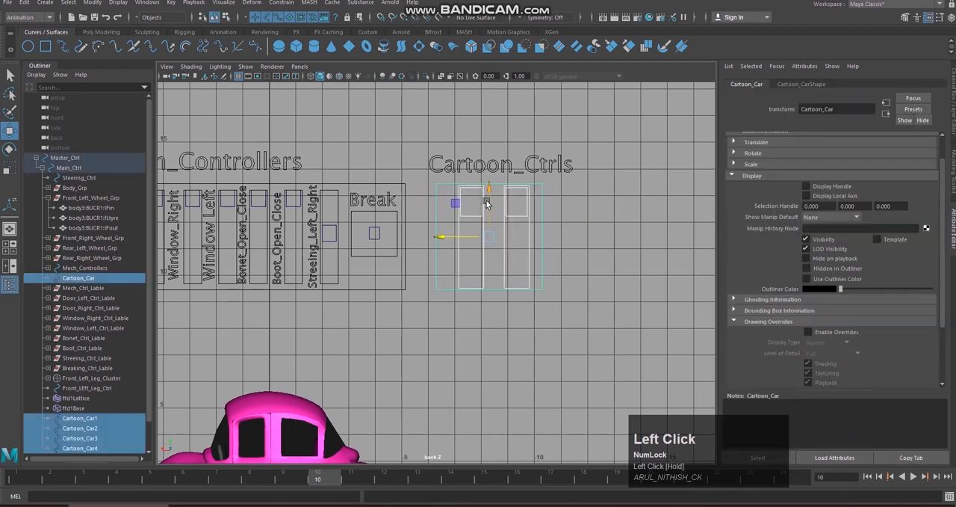
left_click(25, 3)
mouse_move(96, 123)
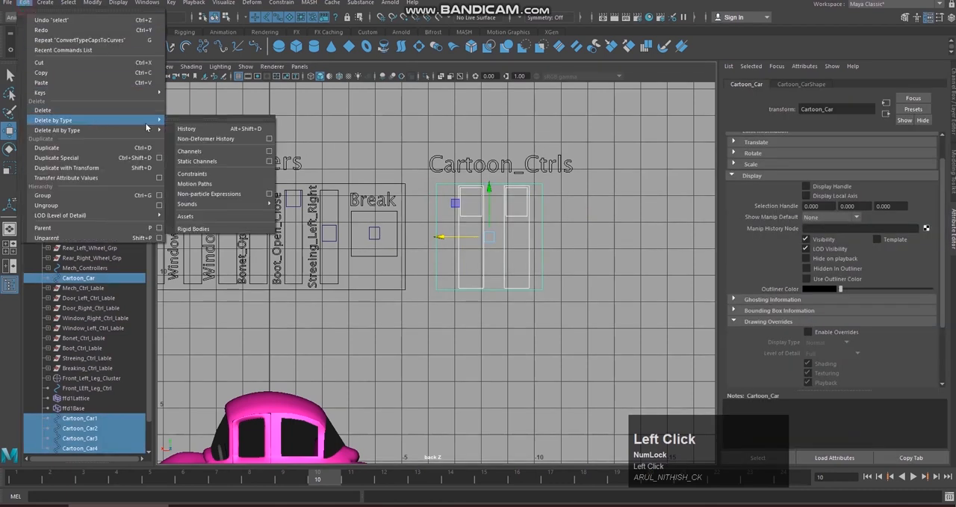
left_click(187, 130)
left_click(579, 218)
Step: Freeze the transformations of both slider tracks and handles, leaving out the Cartoon_Car square
left_click_drag(449, 206, 536, 251)
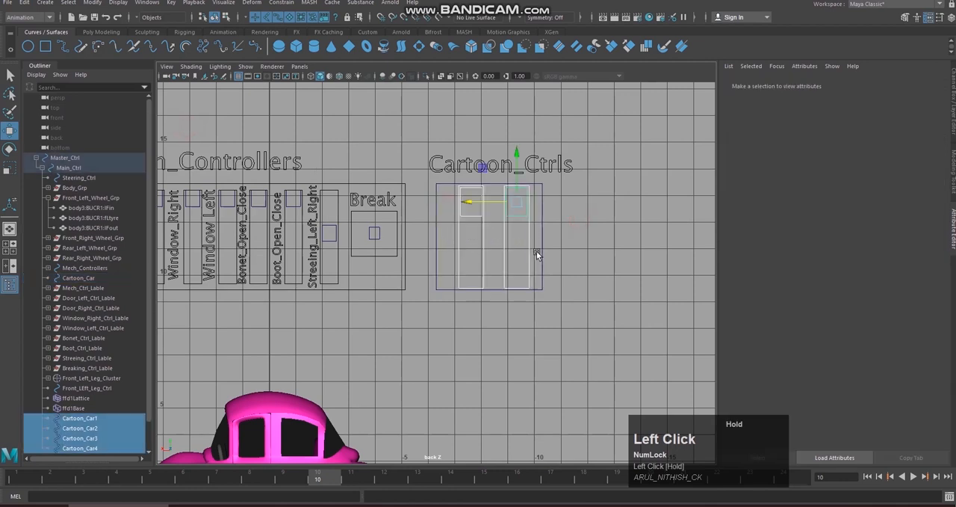
left_click(92, 3)
left_click(146, 48)
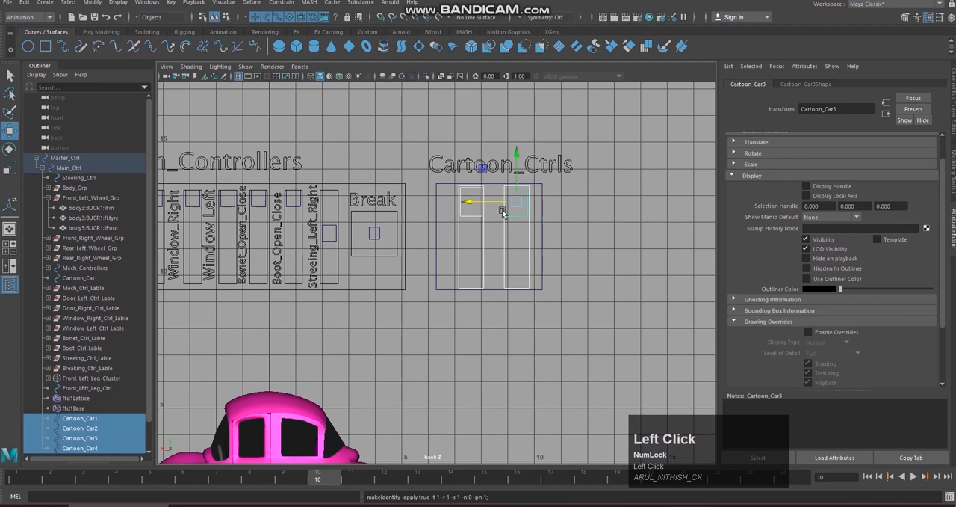
left_click(613, 220)
Step: Rename the left slider handle in the Cartoon_Car square as Stretch_Pan_Ctrl
left_click_drag(471, 204, 472, 224)
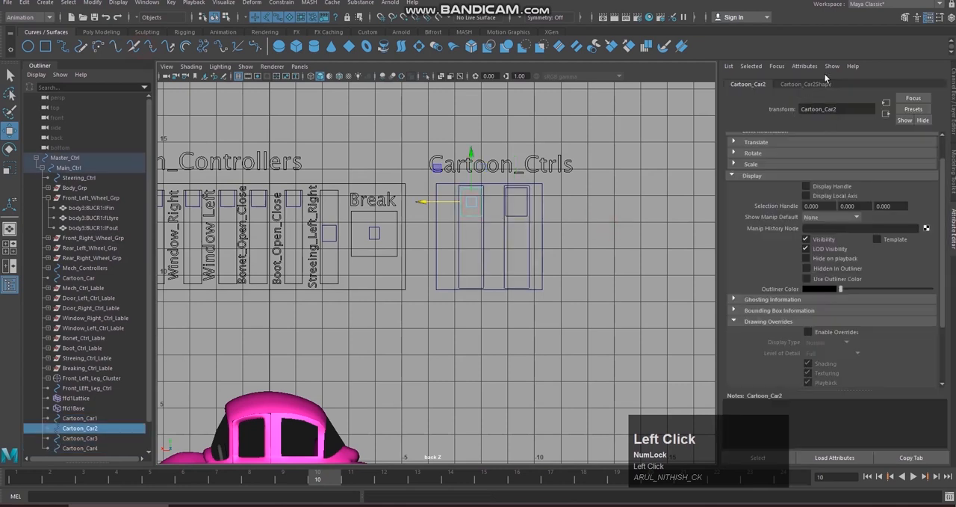
left_click(954, 76)
left_click(880, 86)
type("S")
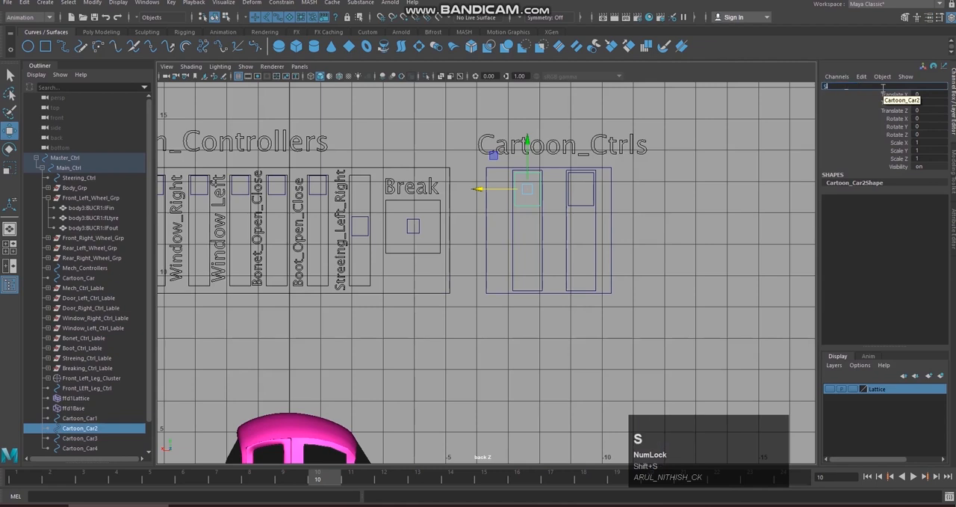
type("t")
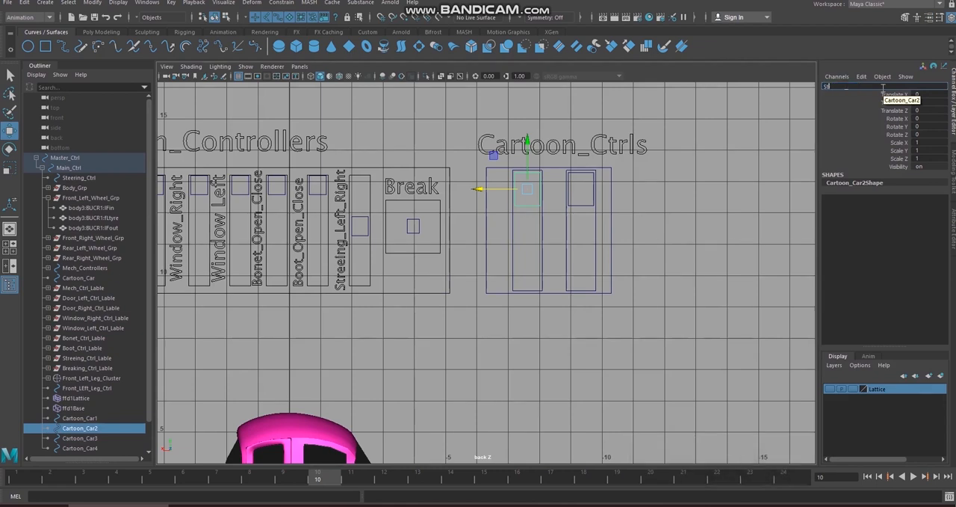
type("ert")
type("tch")
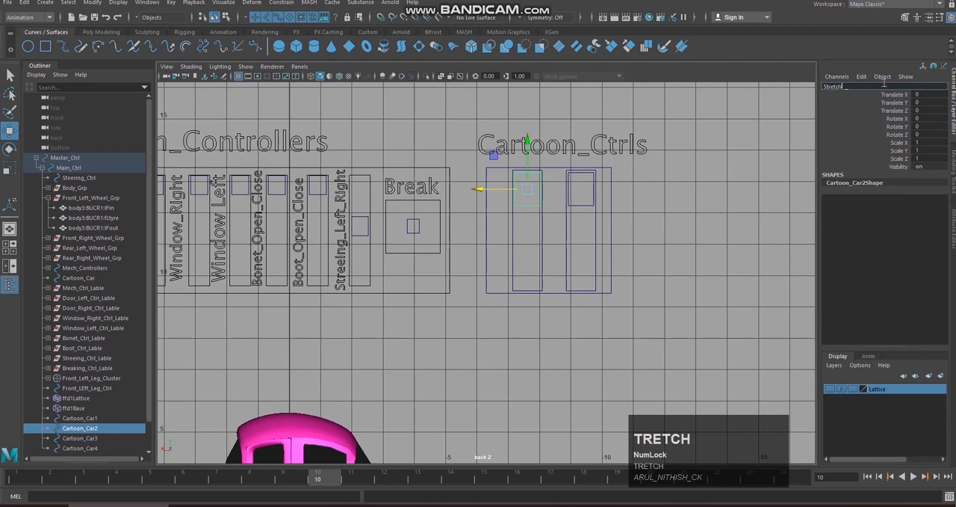
type("_Pan_Ctrl")
key("BackSpace")
key("BackSpace")
key("BackSpace")
key("BackSpace")
key("BackSpace")
key("BackSpace")
key("BackSpace")
type("a")
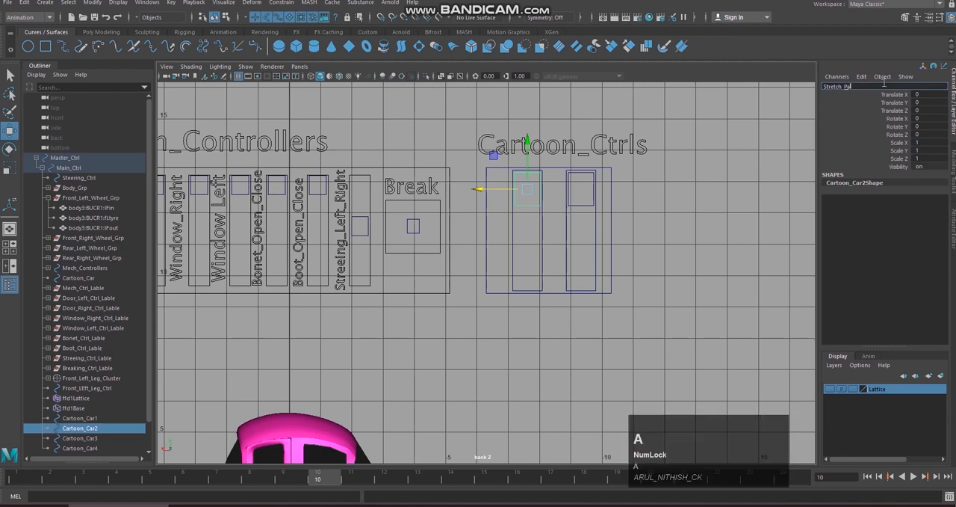
type("n_Ctrl")
Step: Rename the left slider track as Stretch_Box_Ctrl
left_click(543, 230)
left_click(858, 87)
type("Stretch_Box")
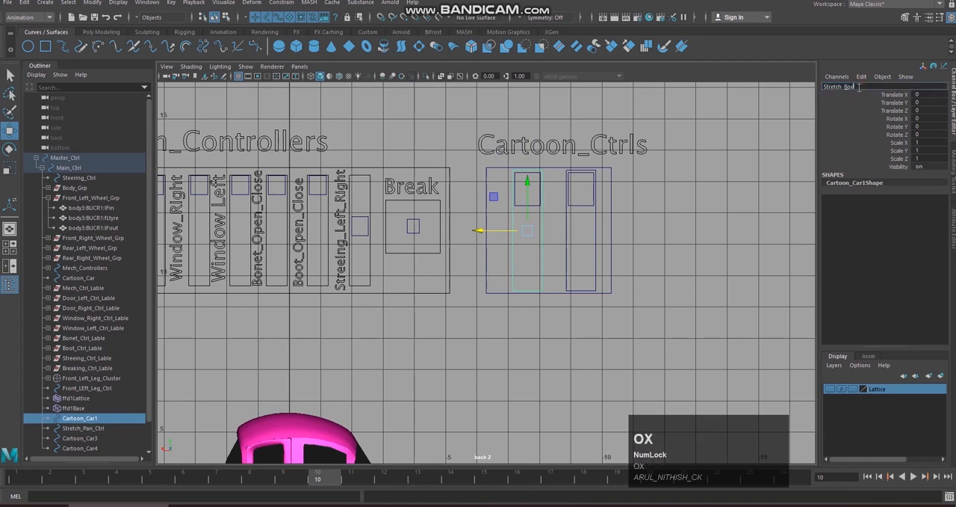
type("_Ctrl")
Step: Rename the right slider handle in the Cartoon_Car square as Twist_Pan_Ctrl
left_click(580, 198)
left_click(877, 85)
key("BackSpace")
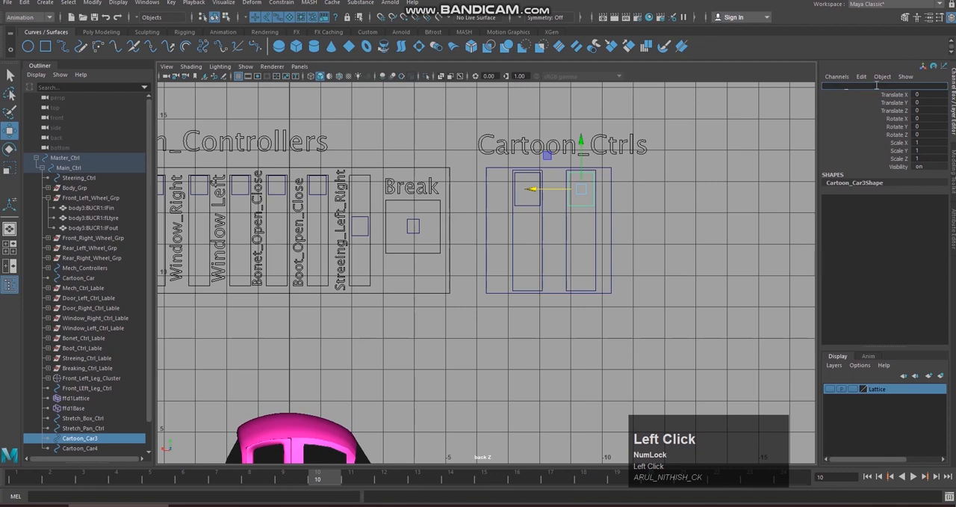
type("Twist_")
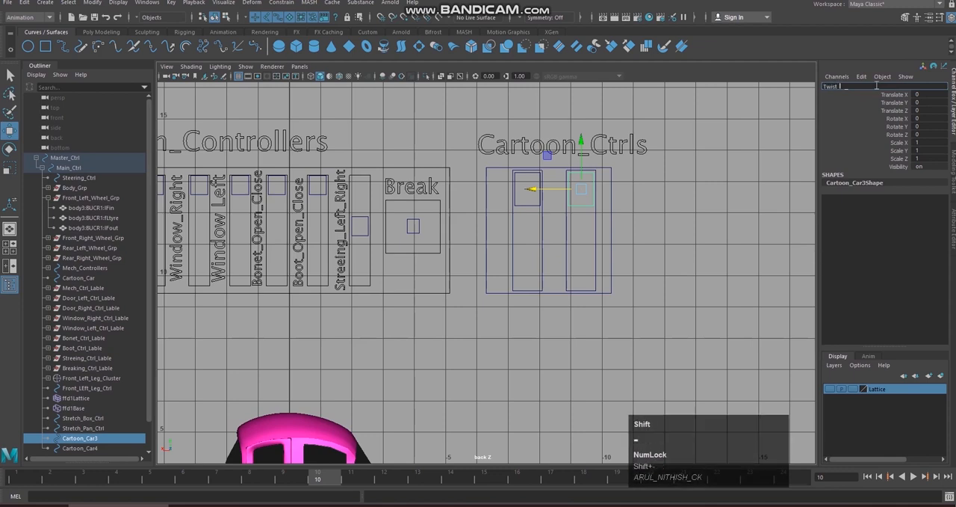
type("PanCtrl")
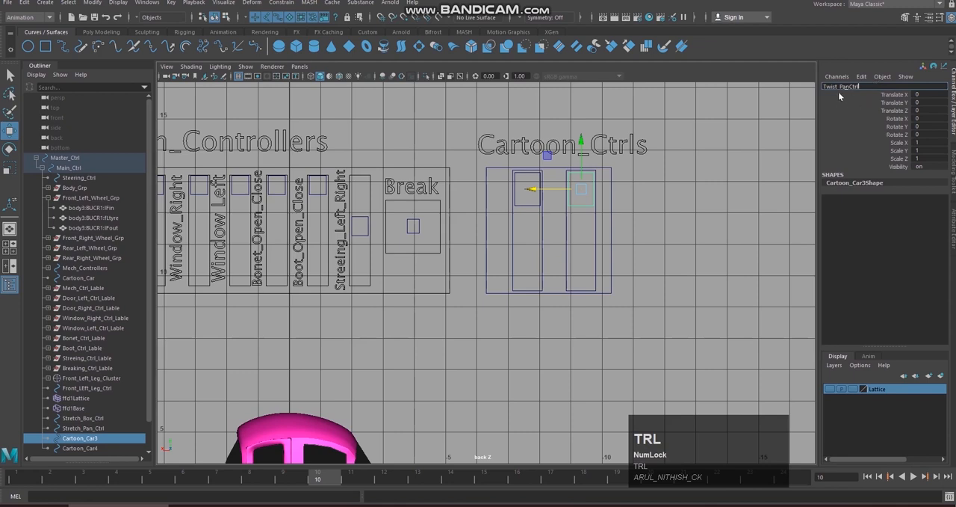
left_click(849, 86)
type("_")
Step: Rename the right slider track as Twist_Box_Ctrl
left_click(598, 232)
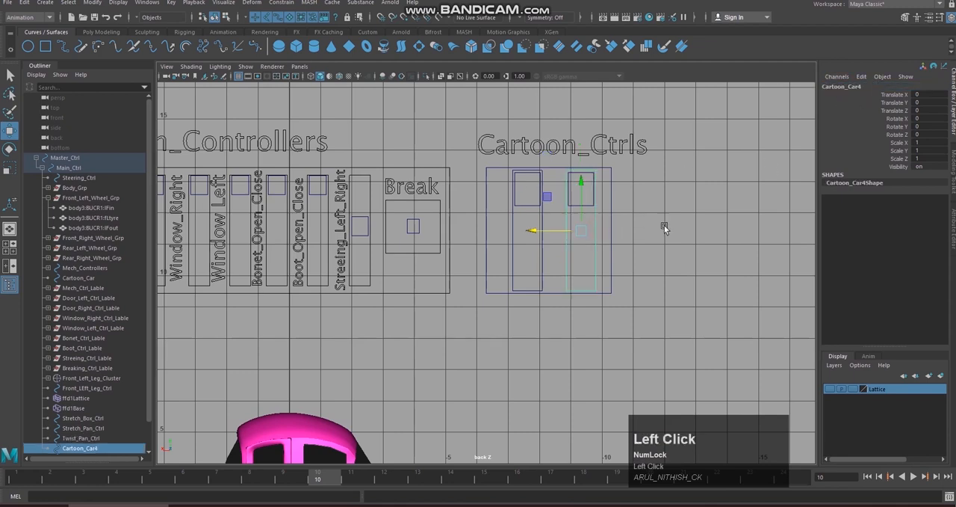
left_click(850, 86)
type("T")
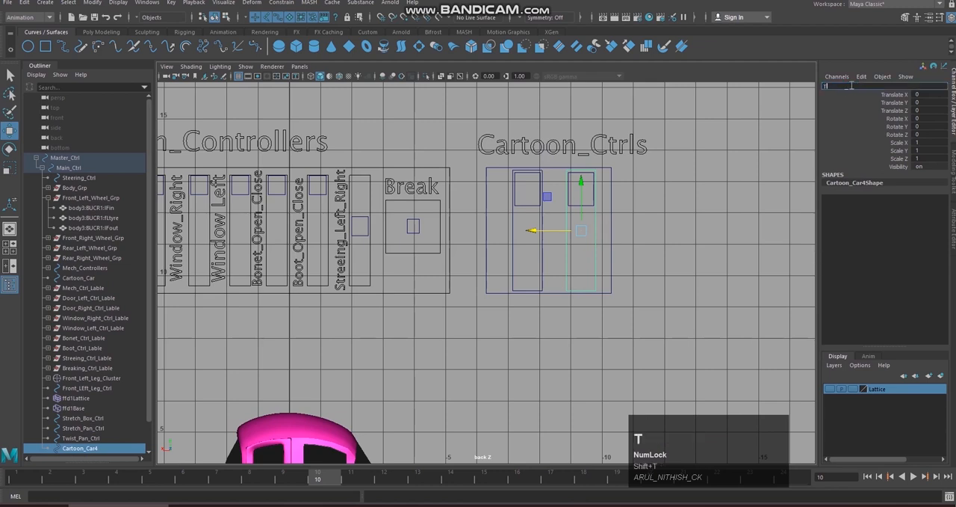
type("wist_Box_Ctrl")
key("Return")
left_click(612, 222)
left_click(627, 160)
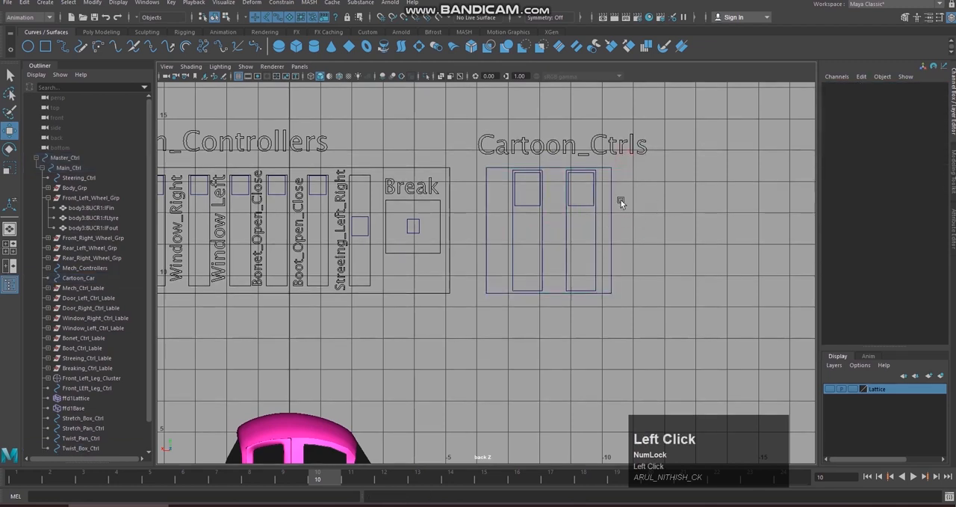
Step: Enable drawing overrides on the Cartoon_Car square and set its display type to Reference
left_click_drag(484, 189, 715, 251)
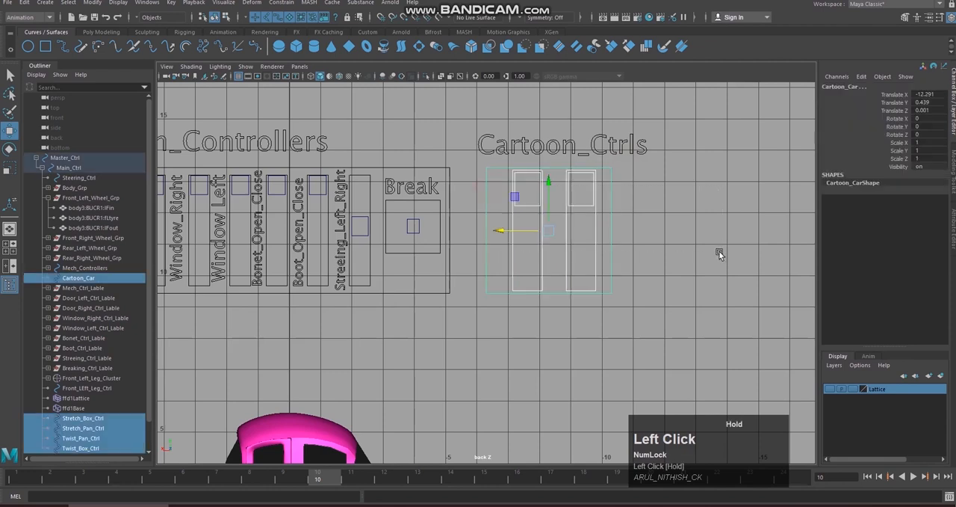
left_click(698, 263)
left_click(492, 196)
left_click(952, 239)
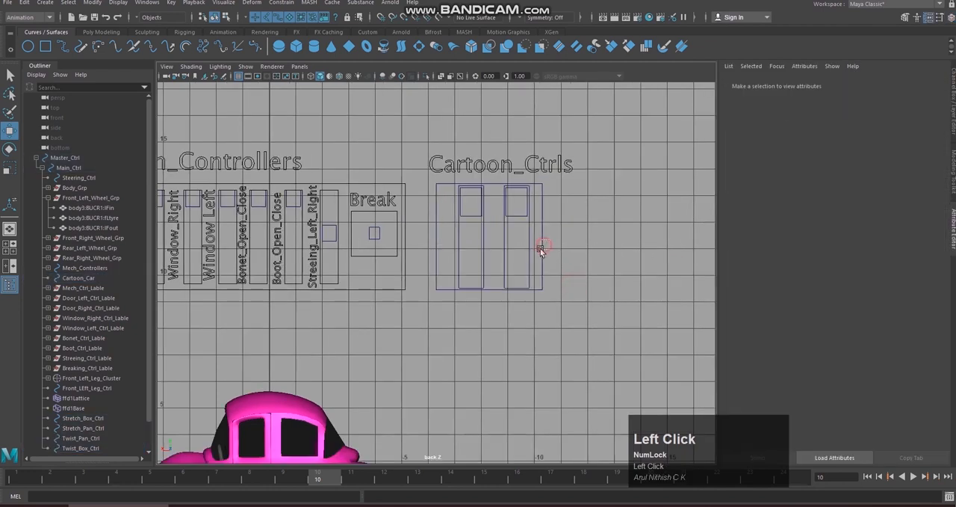
left_click(840, 331)
left_click(840, 342)
left_click(830, 373)
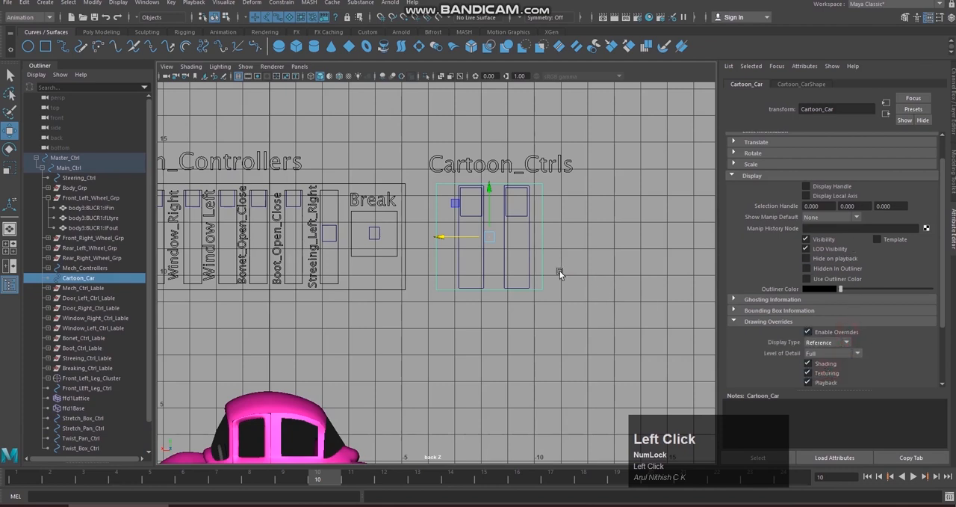
left_click(557, 270)
Step: Enable drawing overrides on Twist_Box_Ctrl and Stretch_Box_Ctrl, setting the display type of each to Reference
left_click(528, 263)
left_click(809, 331)
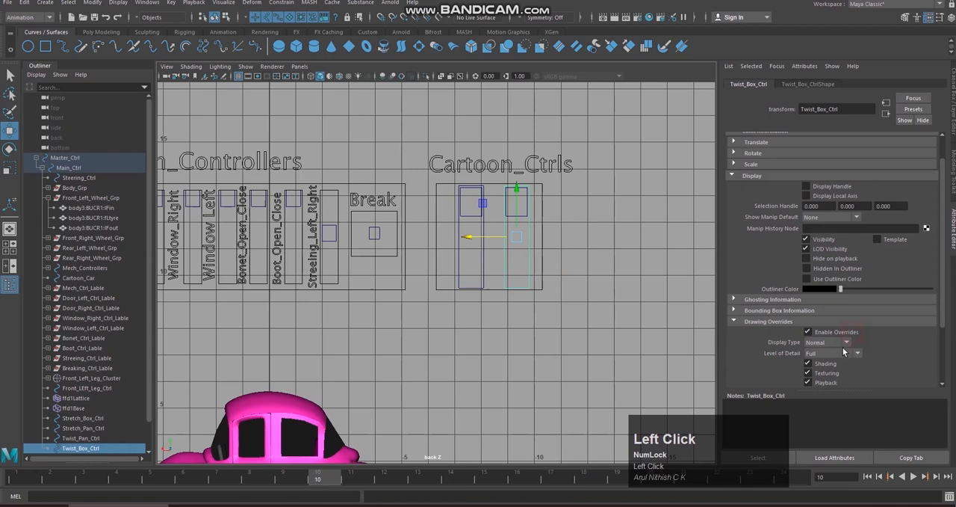
left_click(842, 342)
left_click(830, 373)
left_click(456, 262)
left_click(823, 333)
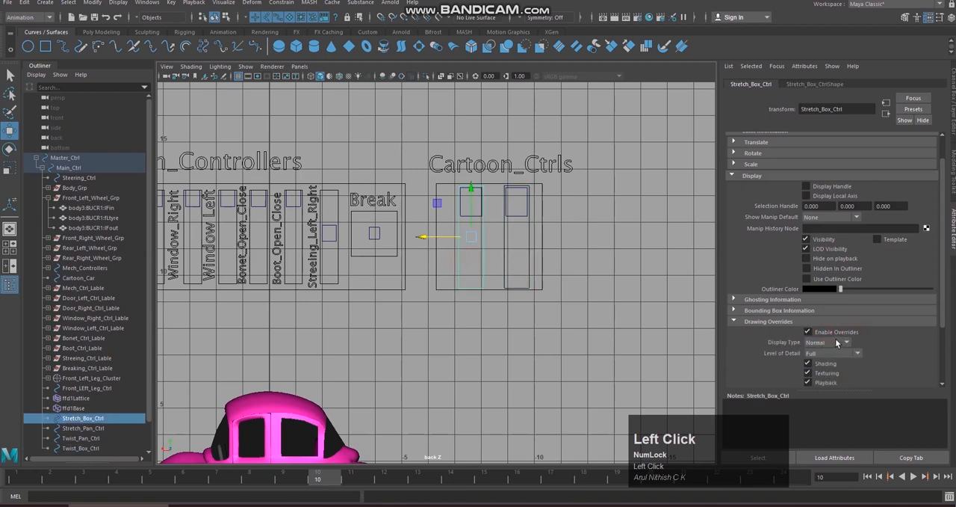
left_click(837, 342)
left_click(826, 373)
left_click(499, 246)
left_click(467, 211)
left_click(516, 218)
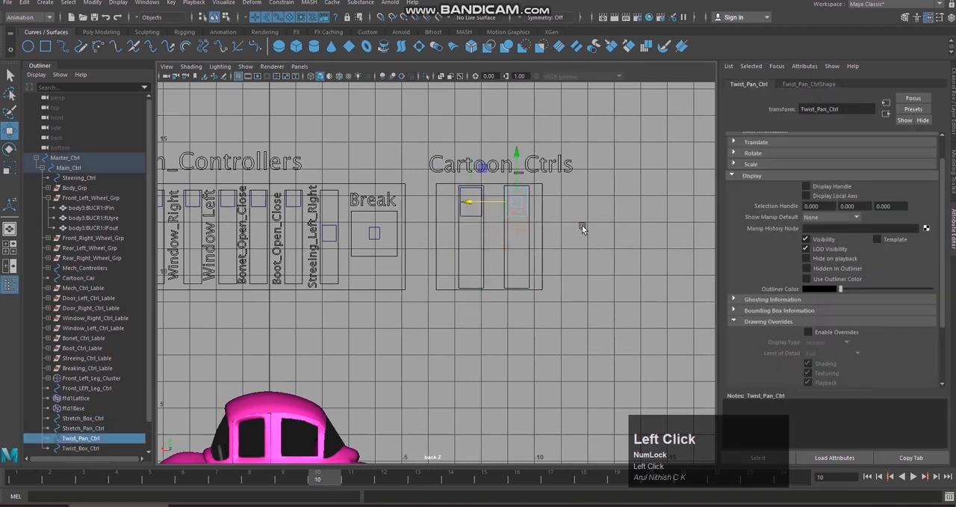
left_click(591, 223)
left_click(472, 215)
left_click(518, 216)
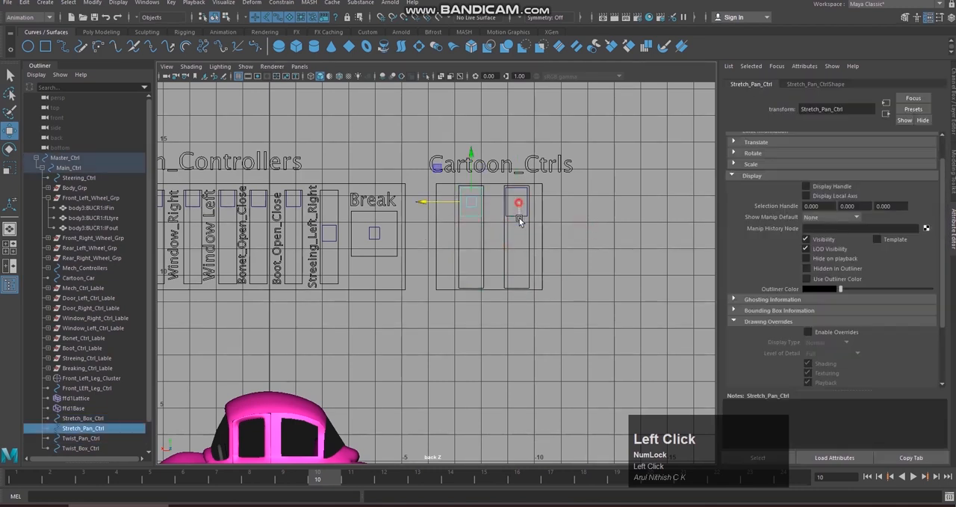
left_click(954, 95)
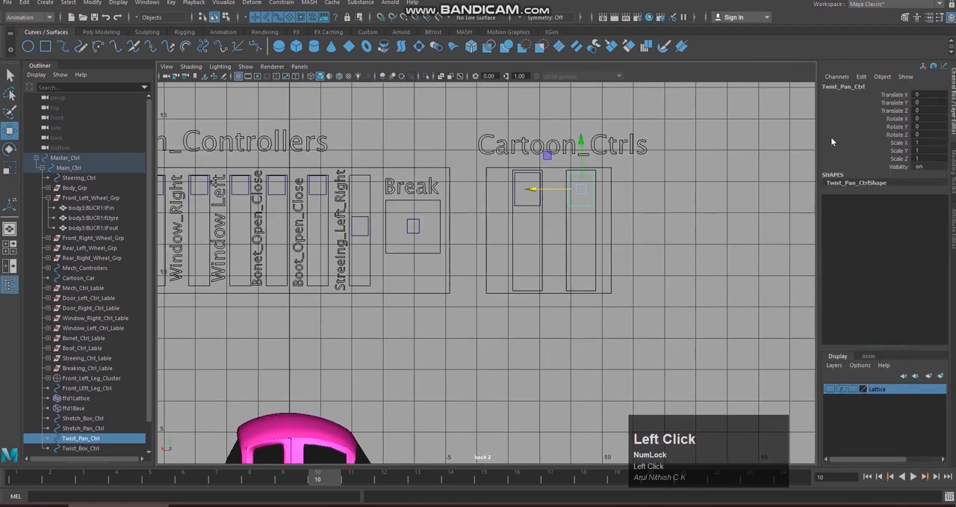
left_click_drag(905, 112, 899, 167)
right_click(897, 154)
right_click_drag(898, 154, 747, 167)
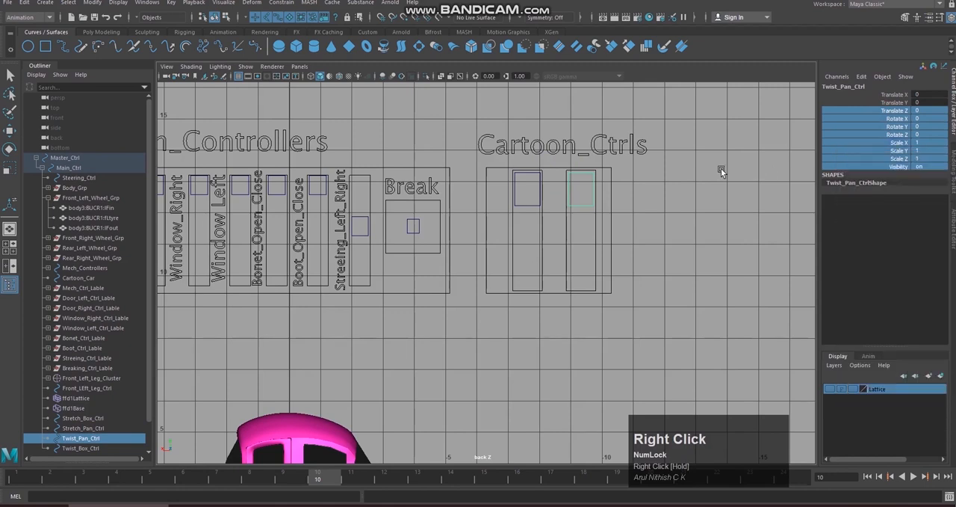
Step: Enable a maximum Y translation limit of 0.00 on Twist_Pan_Ctrl
left_click(953, 228)
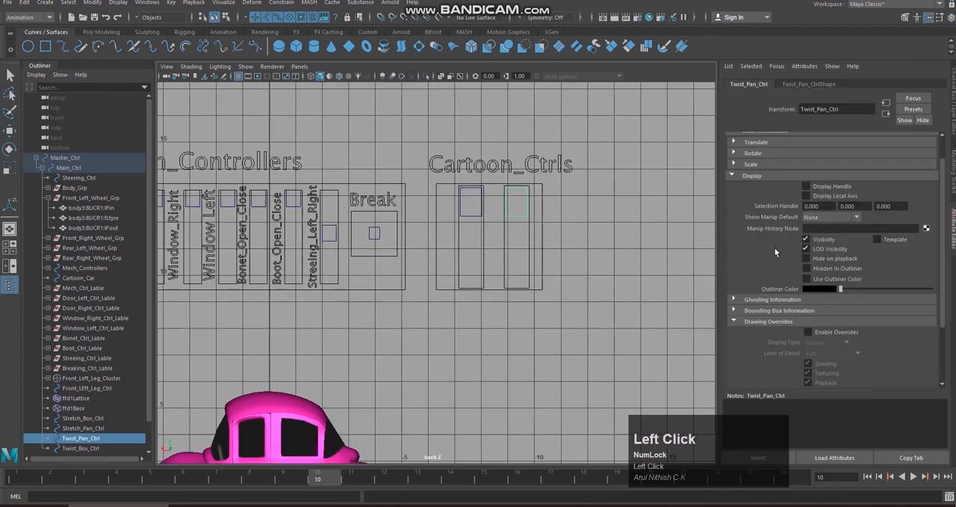
left_click(732, 176)
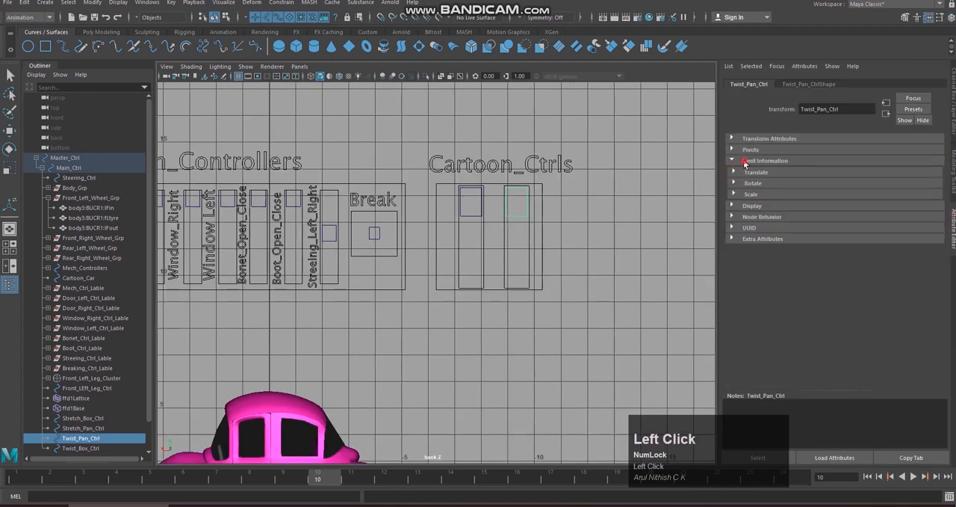
left_click(752, 173)
left_click(556, 211)
left_click(518, 203)
key("w")
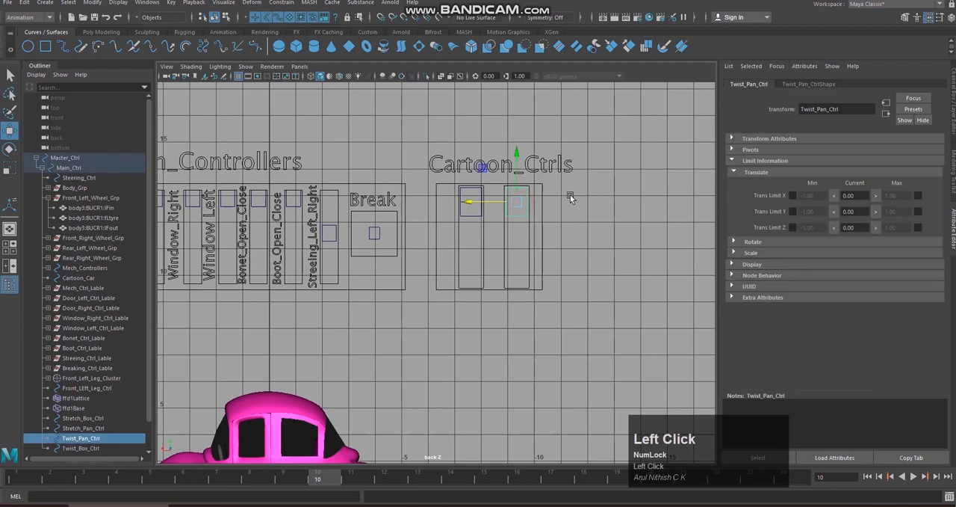
left_click(877, 211)
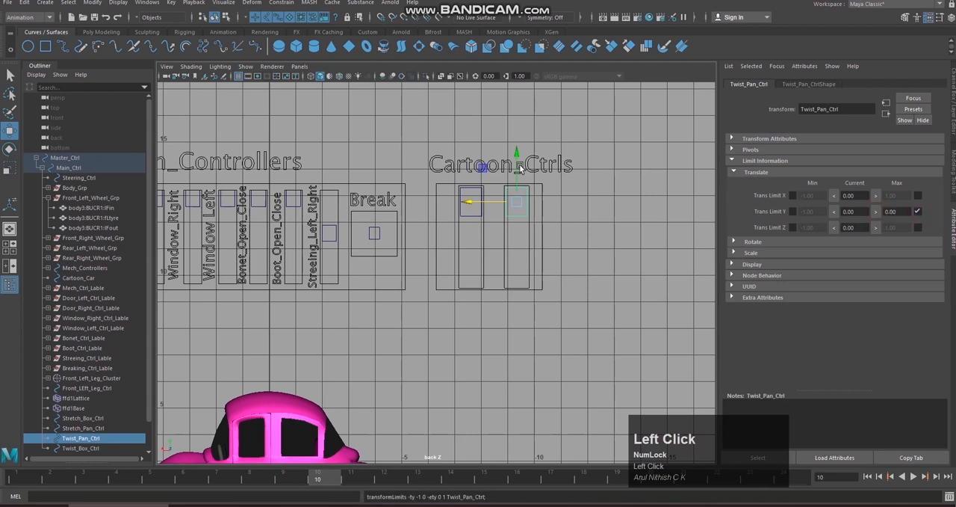
Step: Lower Twist_Pan_Ctrl to the bottom of its track, enable -2.70 as the minimum Y translation limit, and return the handle to the top
left_click_drag(516, 157, 523, 233)
left_click(836, 215)
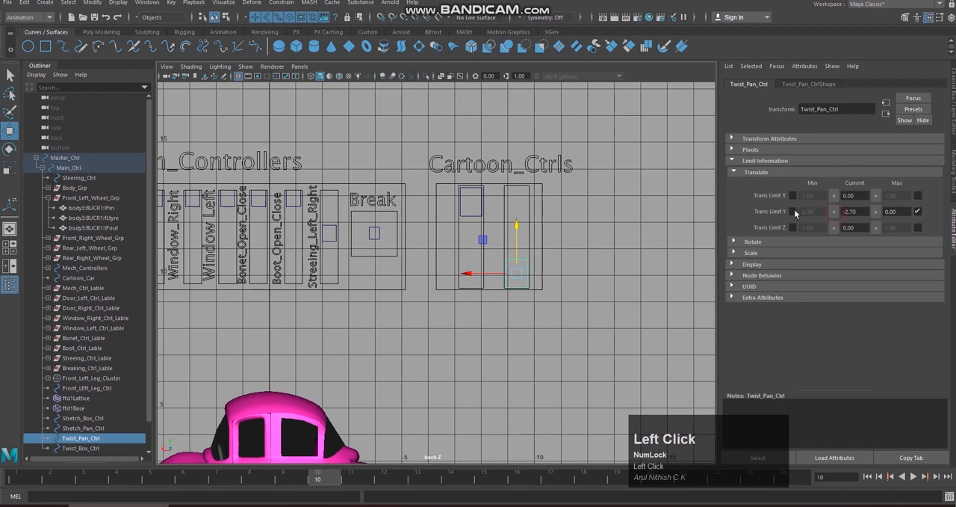
left_click(793, 211)
left_click_drag(516, 225, 514, 153)
Step: Limit Stretch_Pan_Ctrl's Y translation to between -2.64 and 0.00 using its track's ends, then test both handles against their limits
left_click(473, 217)
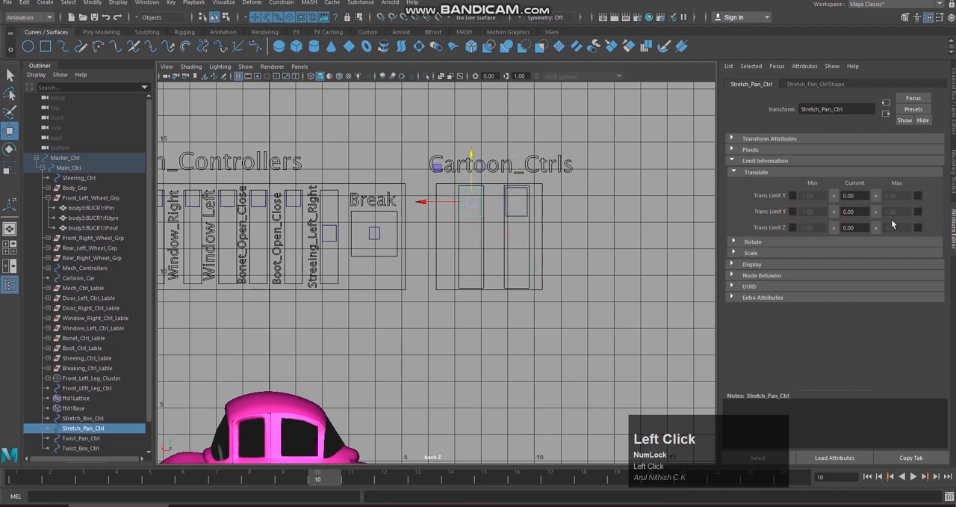
left_click(917, 212)
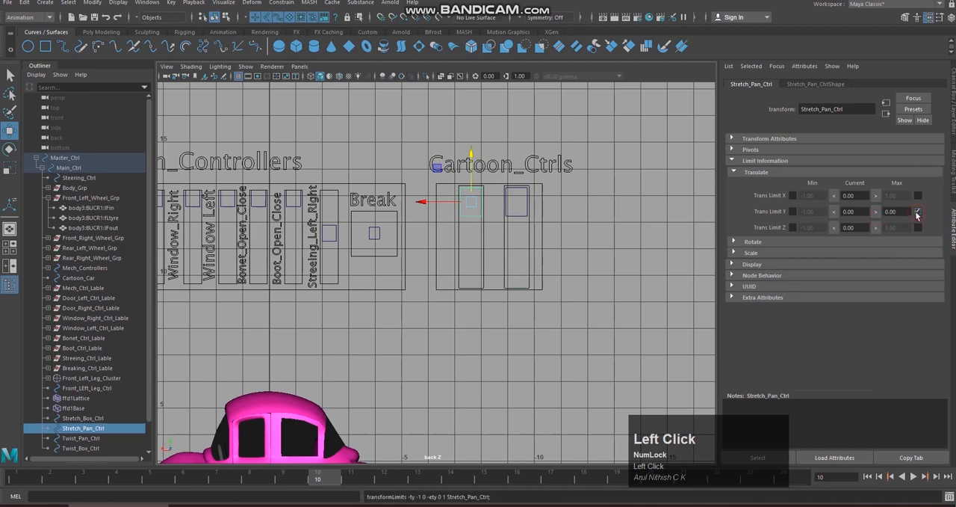
left_click_drag(471, 155, 461, 229)
left_click(834, 211)
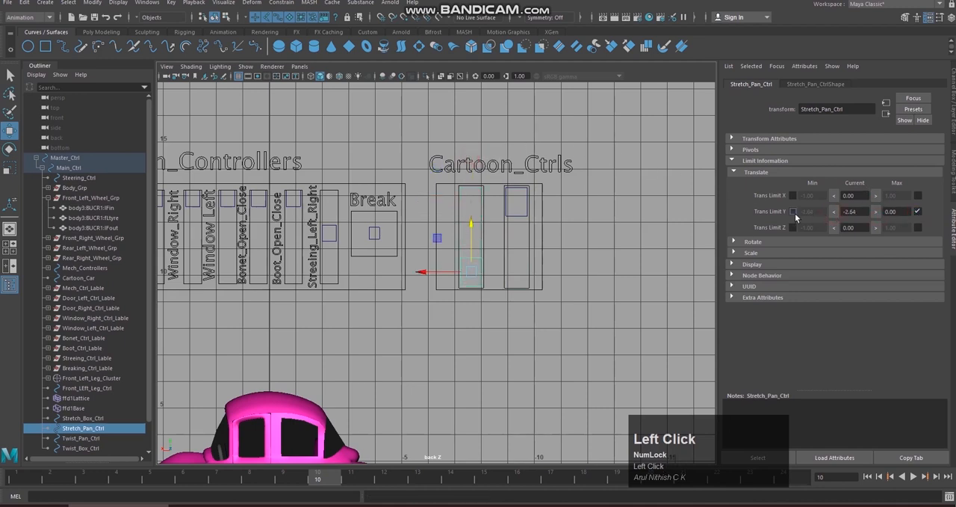
left_click_drag(480, 259, 520, 237)
left_click(511, 209)
left_click_drag(517, 179, 538, 108)
left_click(635, 192)
Step: Hide the Translate Z, Rotate, Scale and Visibility channels of Stretch_Pan_Ctrl and Twist_Pan_Ctrl together
left_click(480, 216)
left_click(475, 215, "shift")
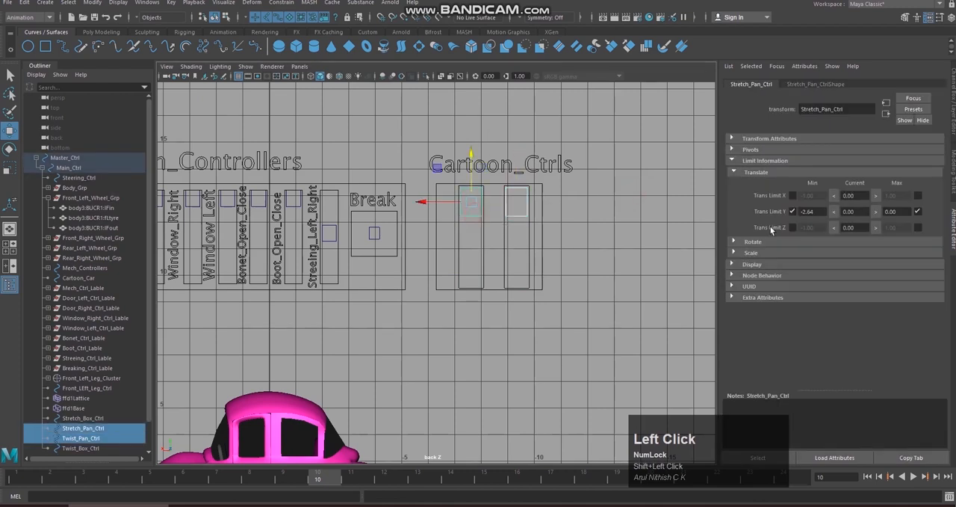
left_click(954, 105)
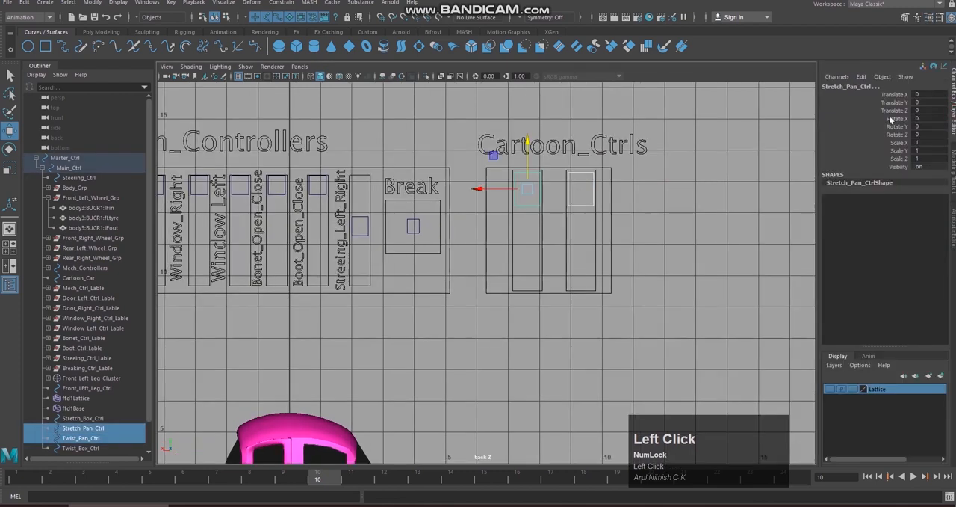
left_click_drag(896, 111, 904, 166)
right_click(901, 152)
right_click_drag(901, 152, 934, 391)
Step: Lock and hide Translate X on Stretch_Pan_Ctrl and Twist_Pan_Ctrl, then test Twist_Pan_Ctrl's upward movement
left_click(919, 95)
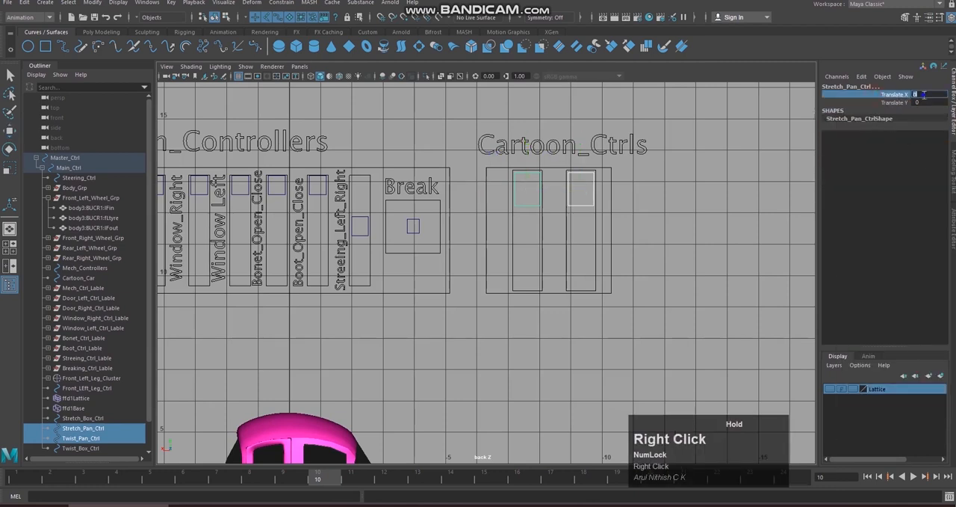
right_click(924, 95)
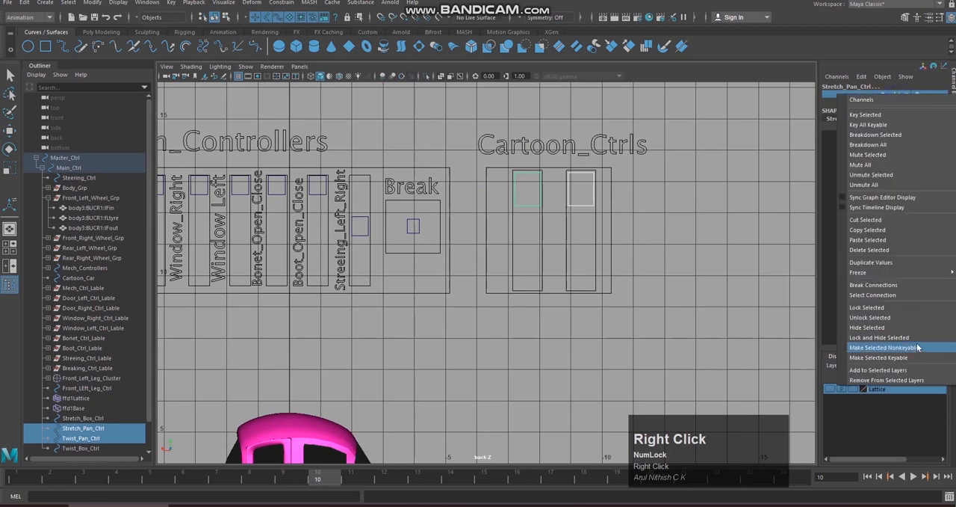
left_click(920, 338)
left_click(665, 226)
left_click(586, 205)
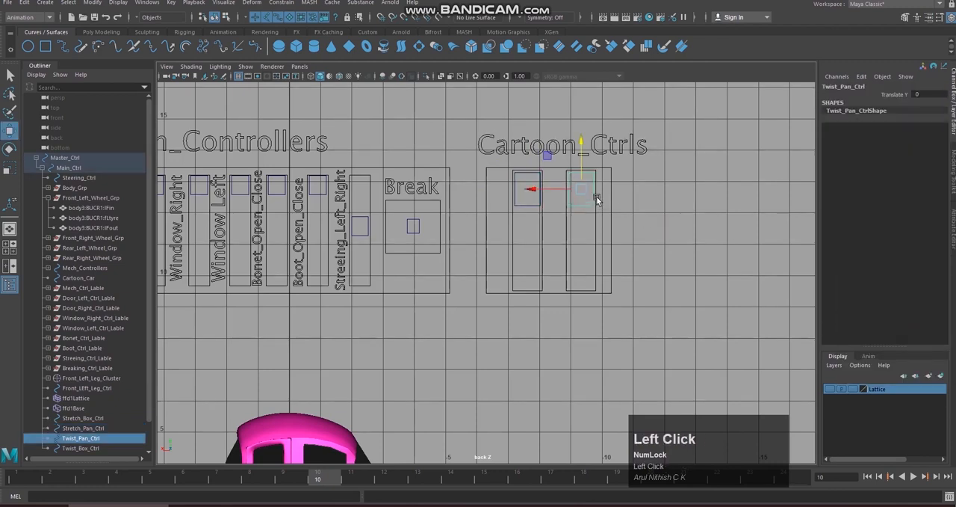
left_click_drag(583, 156, 592, 76)
left_click(695, 201)
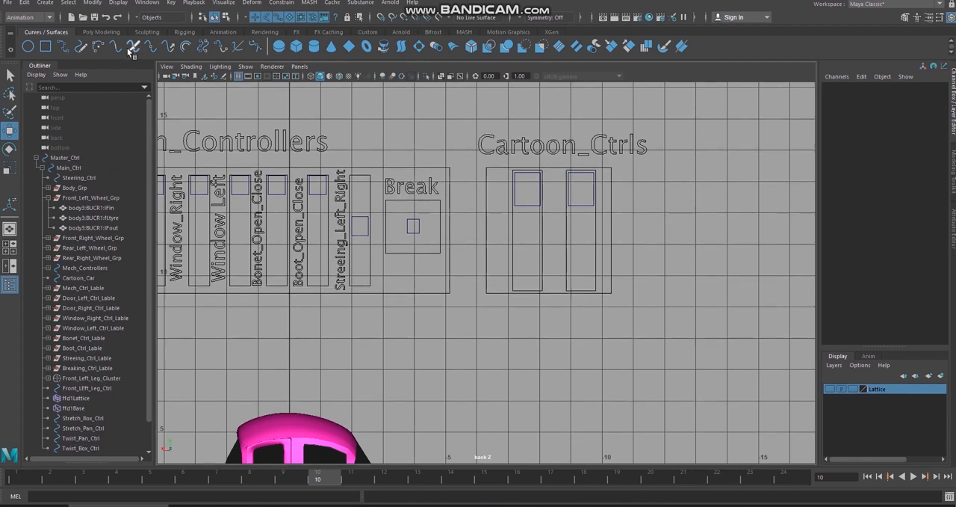
Step: Create a 3D type object with the text "Stretch & Squash"
left_click(25, 3)
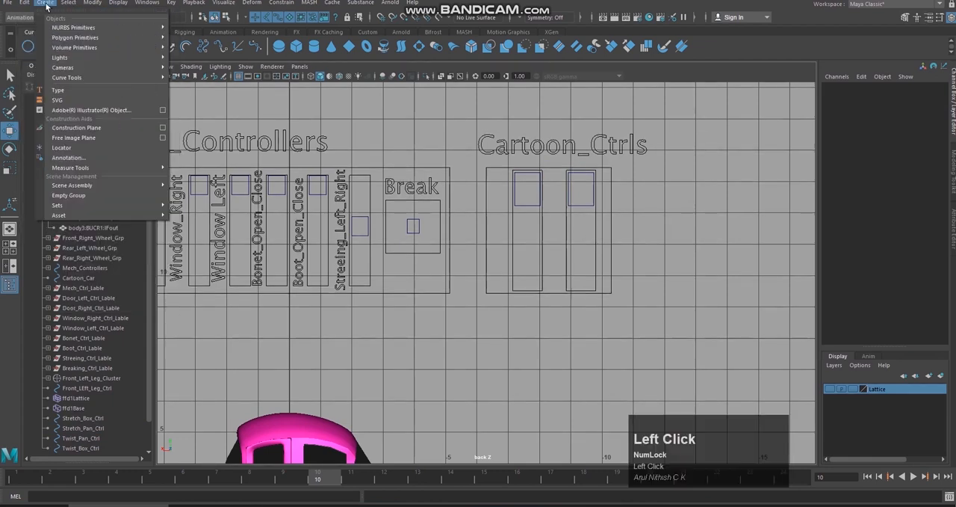
mouse_move(71, 5)
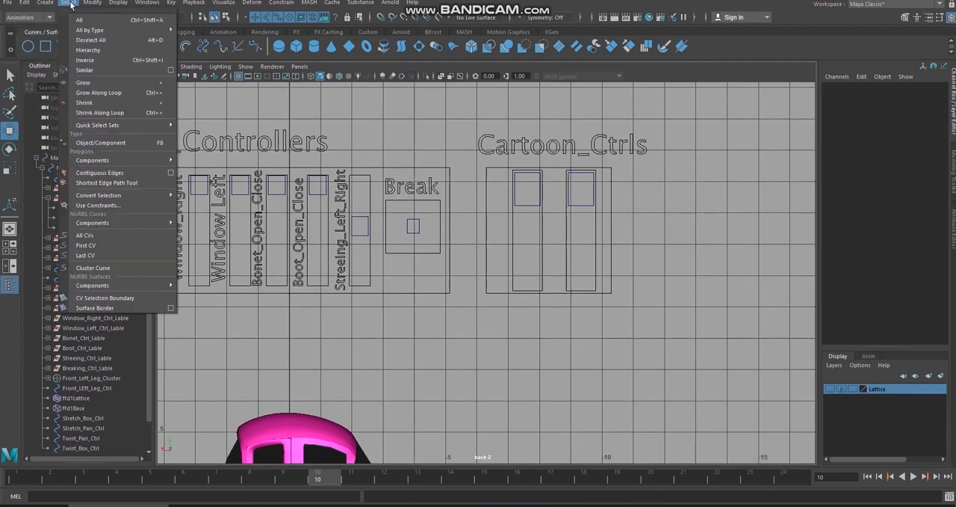
mouse_move(23, 8)
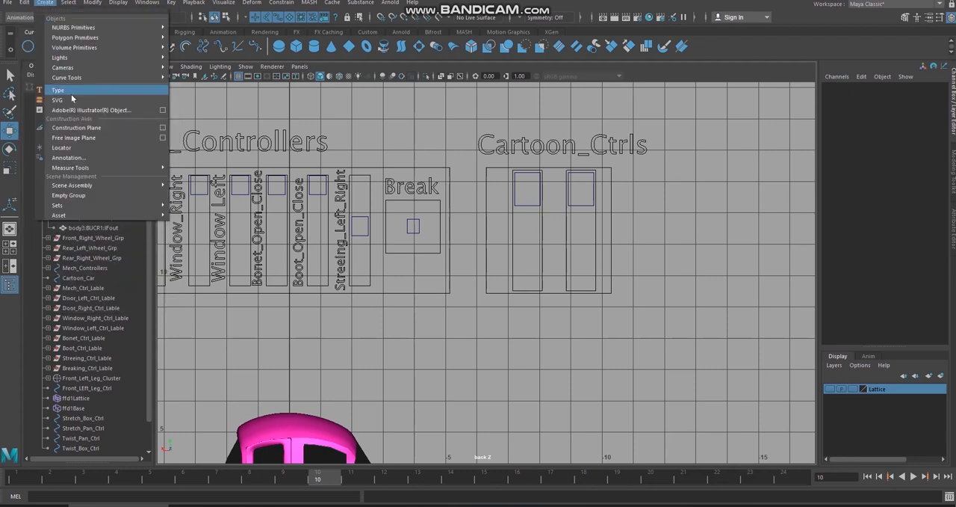
left_click(71, 93)
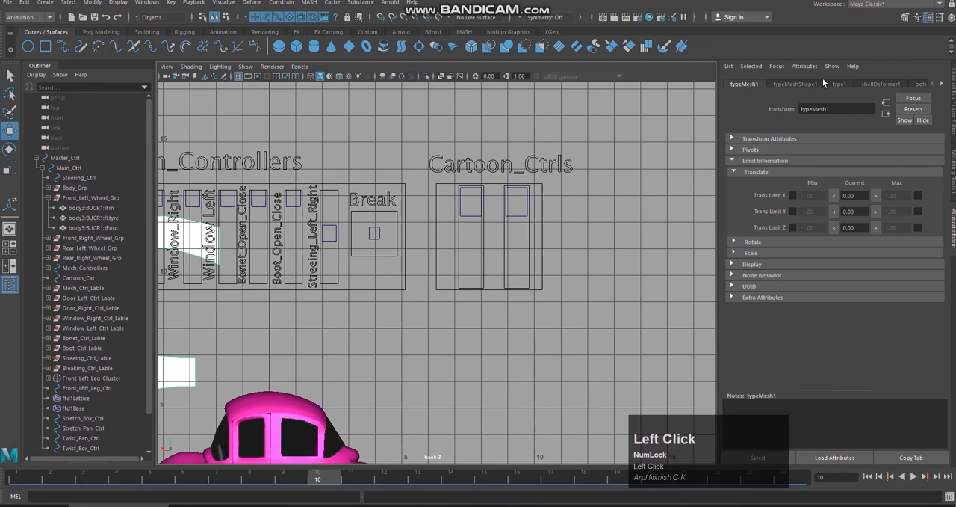
left_click(841, 84)
left_click(788, 163)
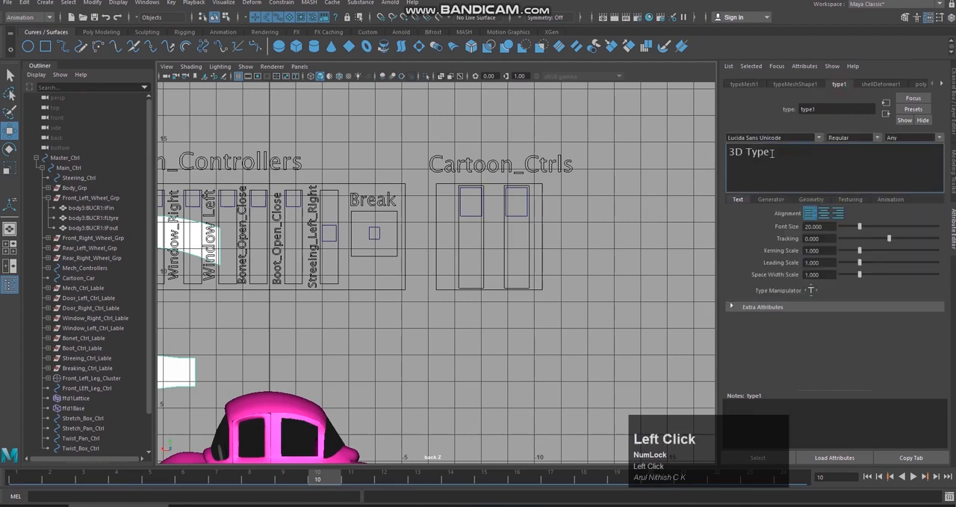
triple_click(772, 153)
type("S")
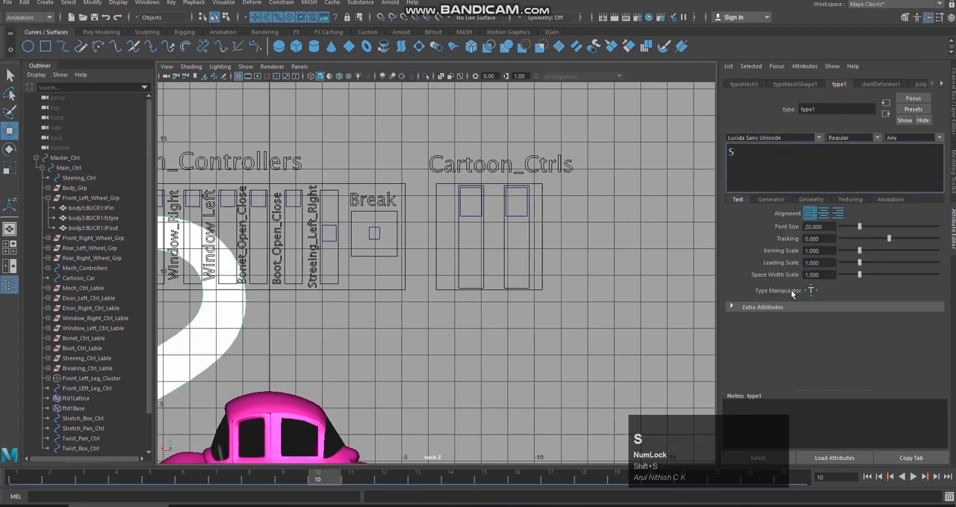
type("tretch_")
key("BackSpace")
type("& &")
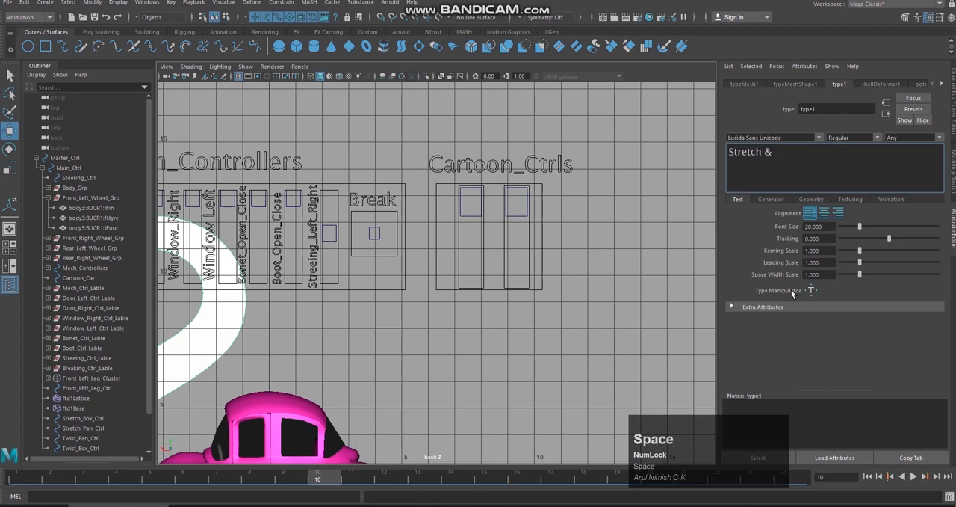
type(" Squash")
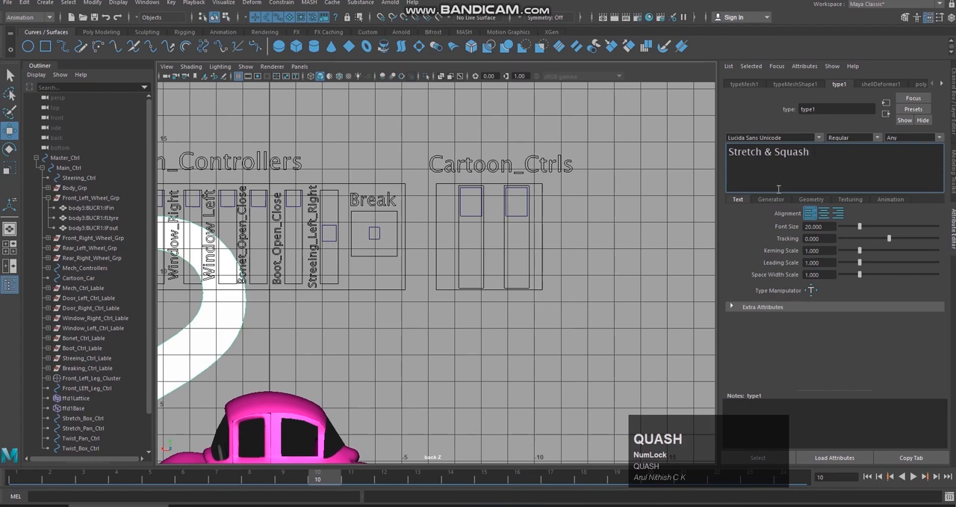
Step: Select the Stretch & Squash type mesh in the scene hierarchy and show its transform channels
left_click(663, 213)
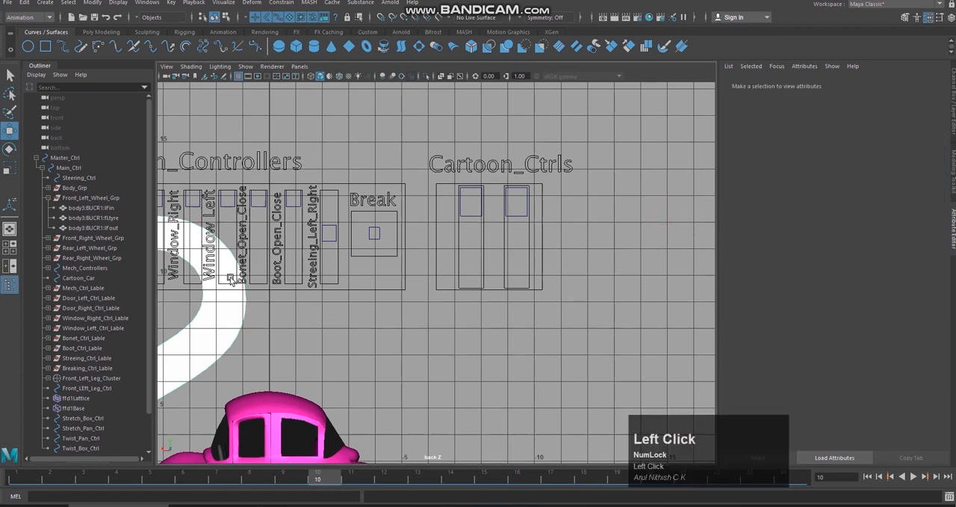
scroll(103, 372, "down", 2)
left_click(89, 427)
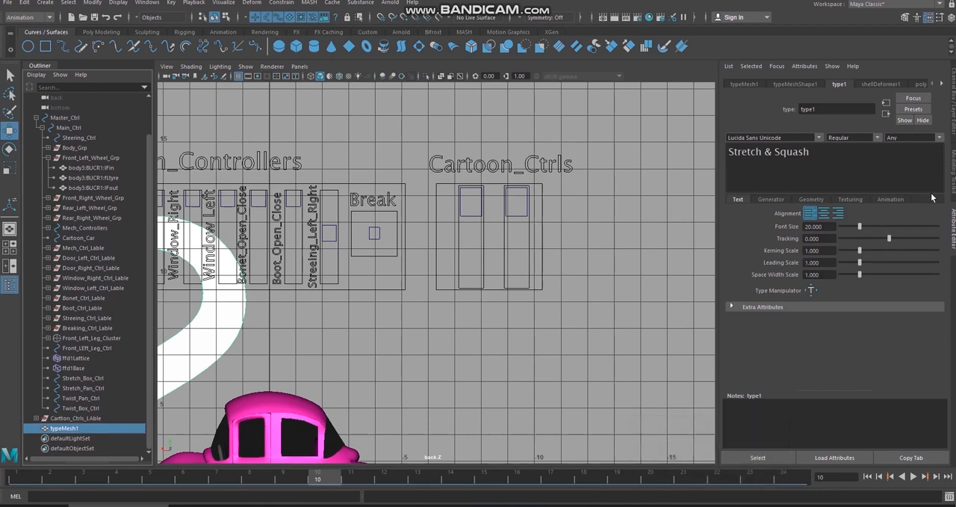
left_click(954, 106)
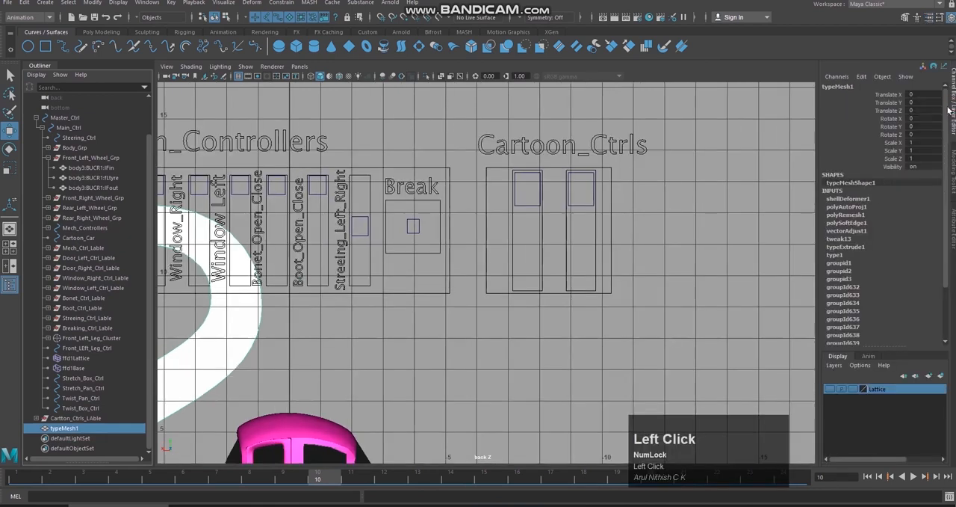
Step: Try rotating the Stretch & Squash text by -180 about X, then undo the rotation
left_click(919, 119)
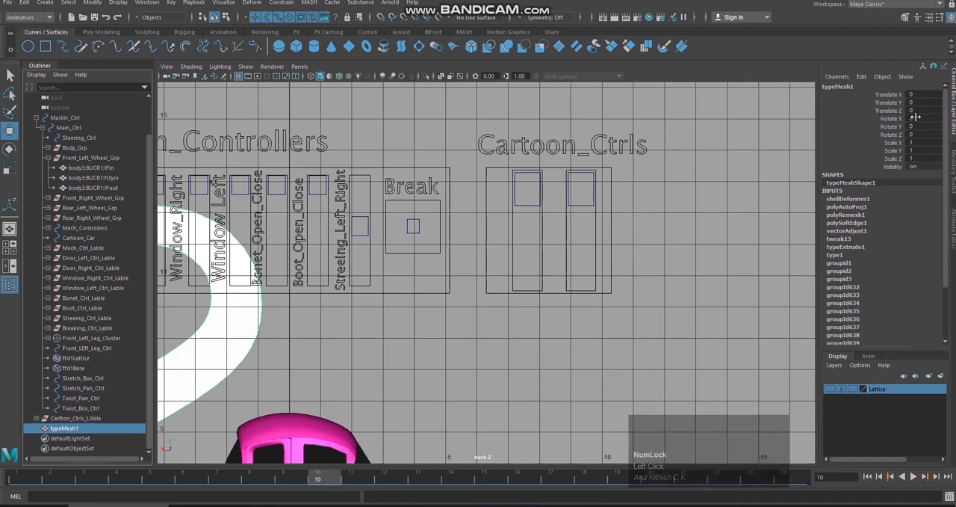
type("-180")
key("Return")
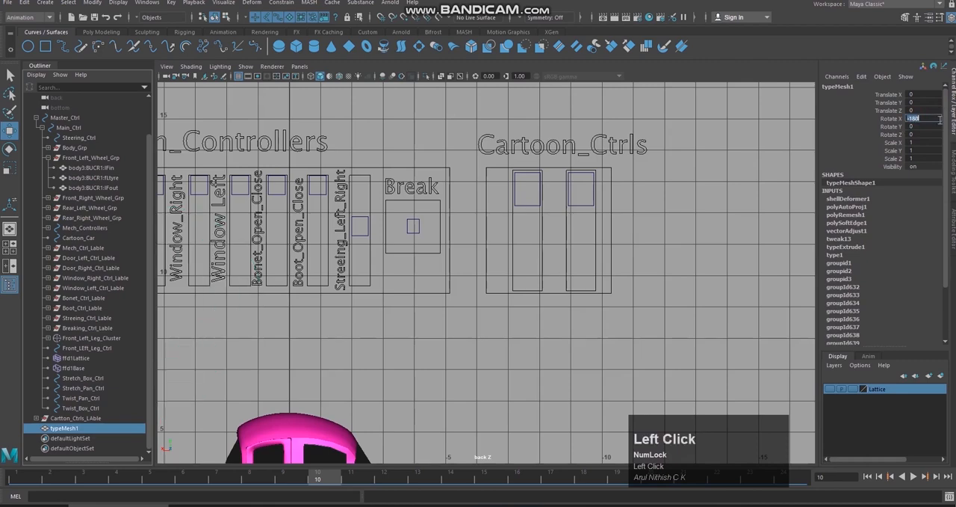
scroll(645, 281, "down", 4)
scroll(645, 281, "down", 2)
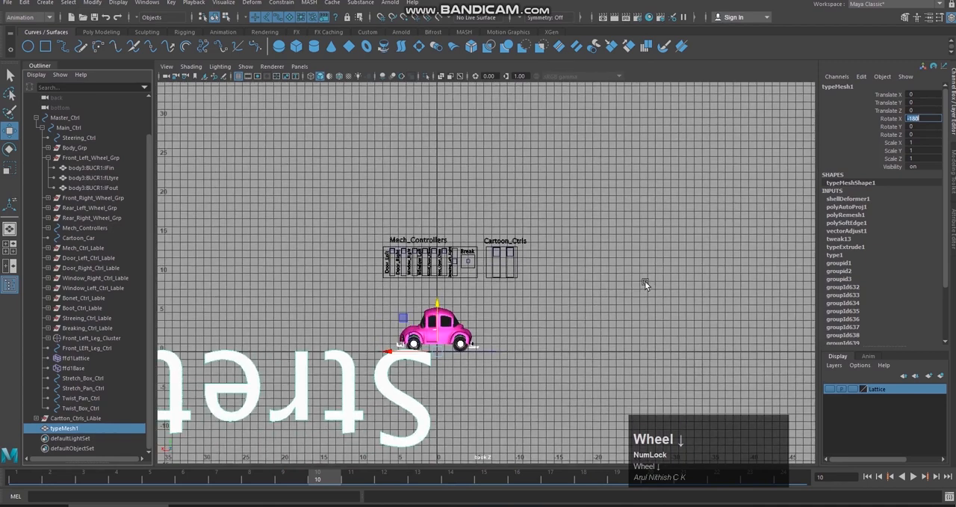
key("z")
left_click(645, 277)
key("ctrl+z")
key("ctrl+z")
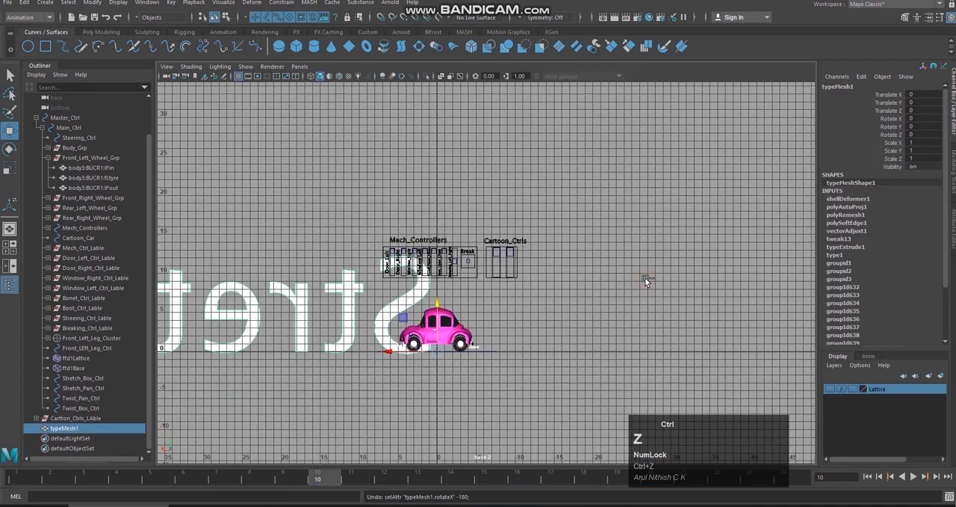
Step: Turn the Stretch & Squash text around its vertical axis with Rotate Y at -180
key("e")
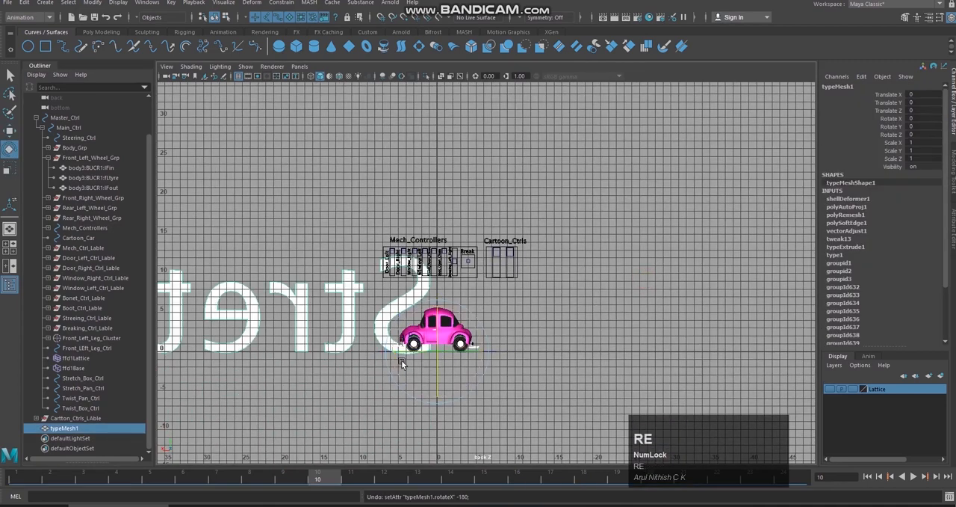
left_click_drag(437, 354, 331, 345)
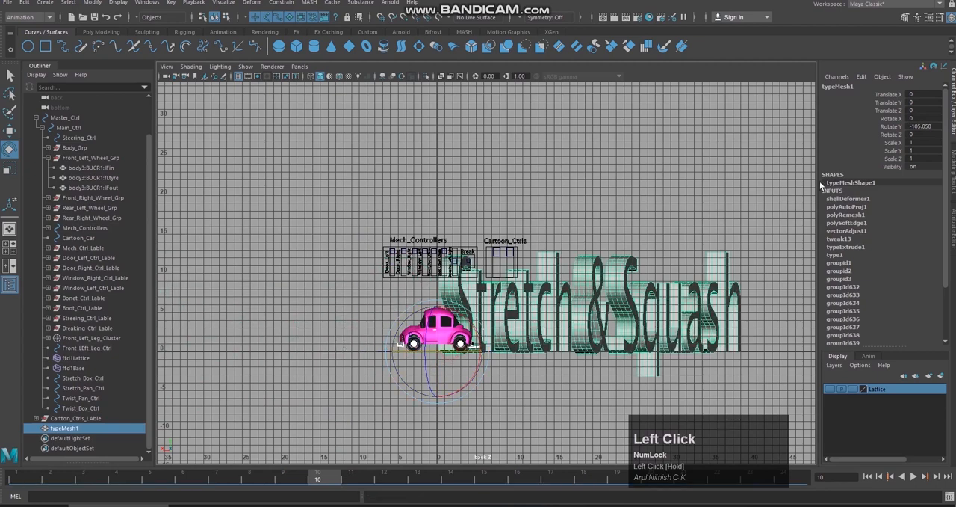
left_click(939, 126)
key("BackSpace")
type("-180")
key("Return")
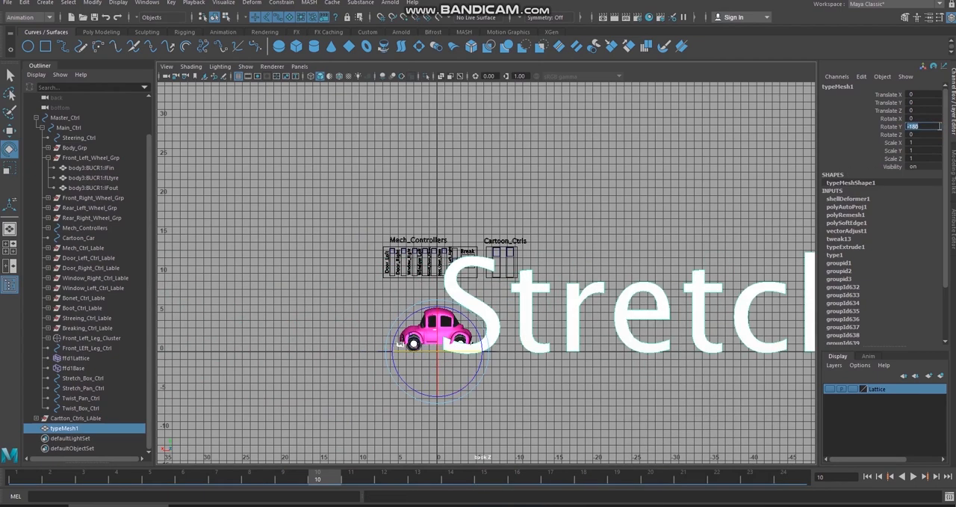
Step: Stand the Stretch & Squash text upright by setting its Rotate Z to -90
left_click(920, 135)
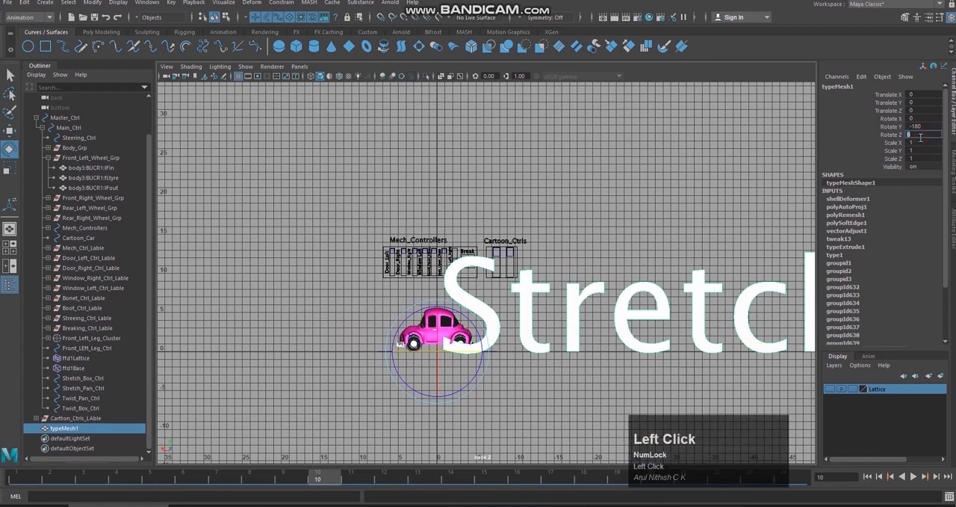
type("90")
key("Return")
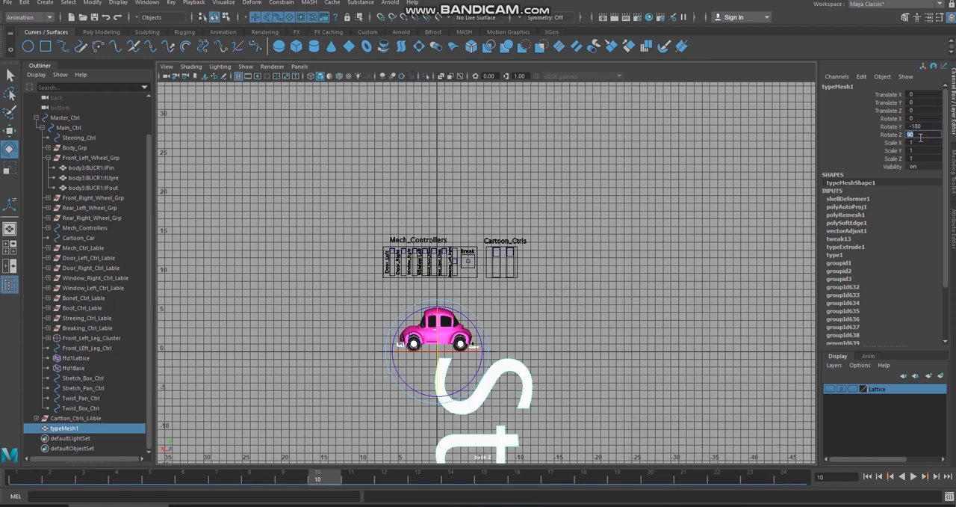
type("-90")
key("Return")
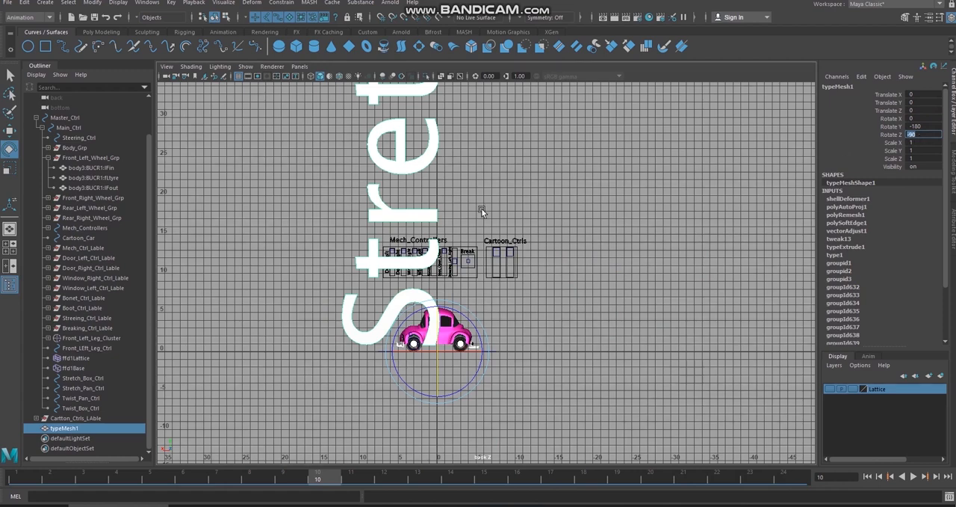
Step: Scale the Stretch & Squash text to 0.03 in X, Y and Z
left_click_drag(932, 146, 936, 160)
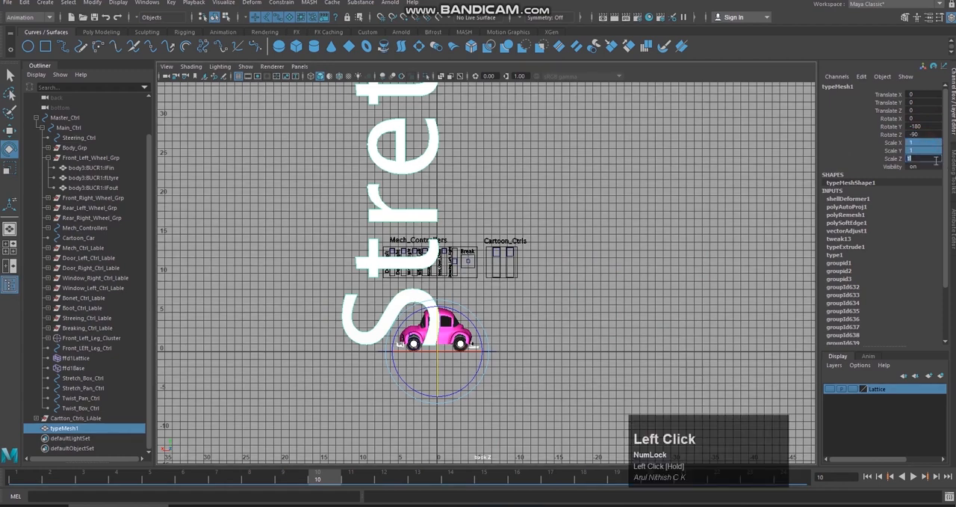
type("0.03")
key("Return")
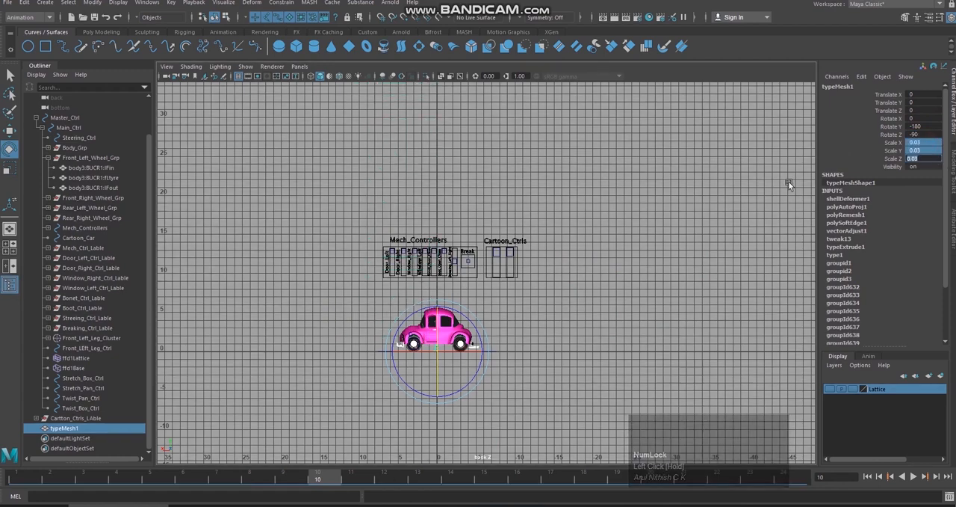
key("w")
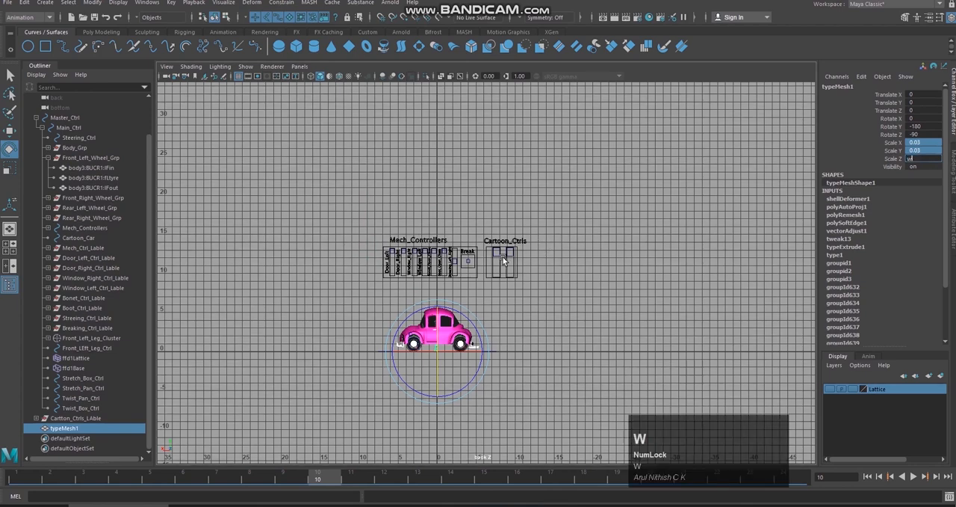
left_click(581, 309)
key("z")
Step: Move the text into the Cartoon_Ctrls box beside the Stretch slider track, at about X -6.868 and Y 9.371
key("w")
left_click_drag(443, 345, 496, 272)
key("f")
scroll(565, 289, "down", 4)
scroll(564, 289, "up", 2)
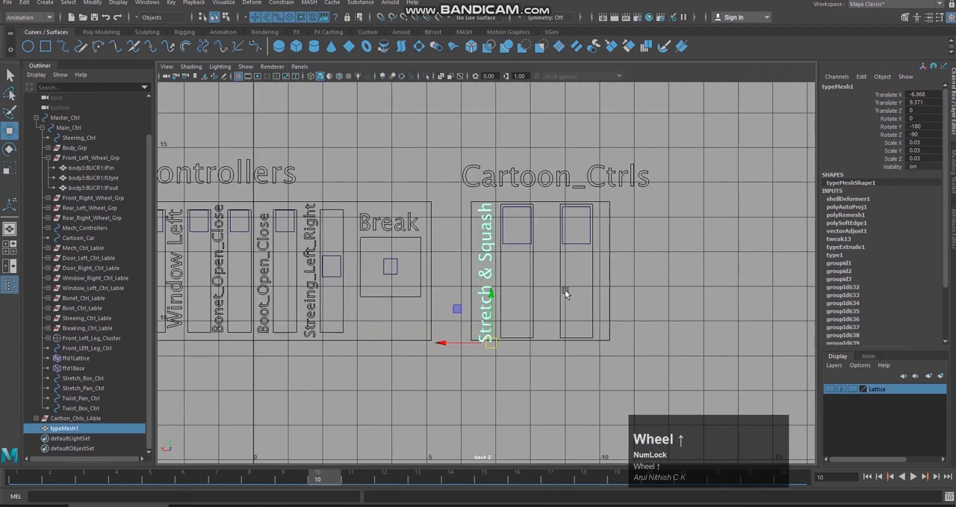
Step: Shrink the Stretch & Squash text uniformly to about 0.029 and raise it to about Y 9.53 to fit inside the box
key("t")
key("r")
left_click(491, 337)
left_click_drag(491, 338, 491, 290)
key("w")
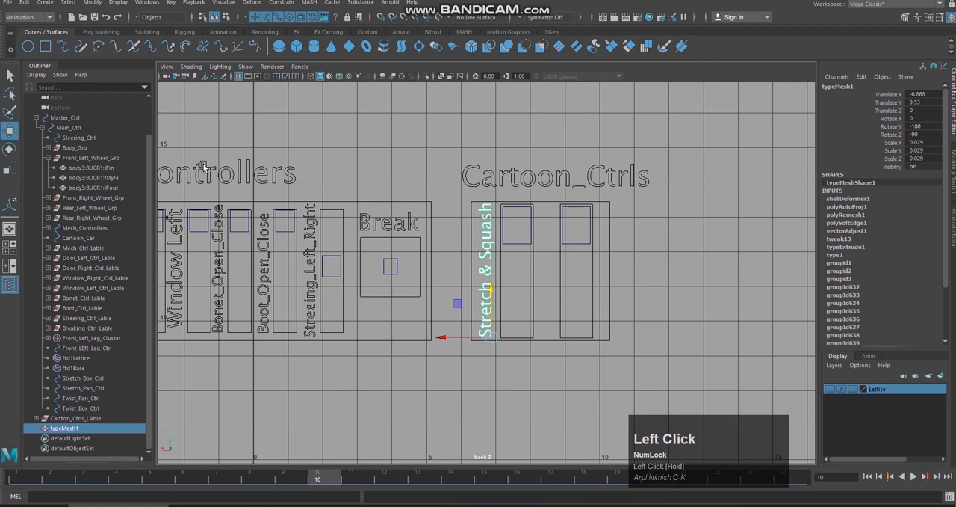
Step: Convert the Stretch & Squash type to curves and delete the original type mesh
left_click(91, 5)
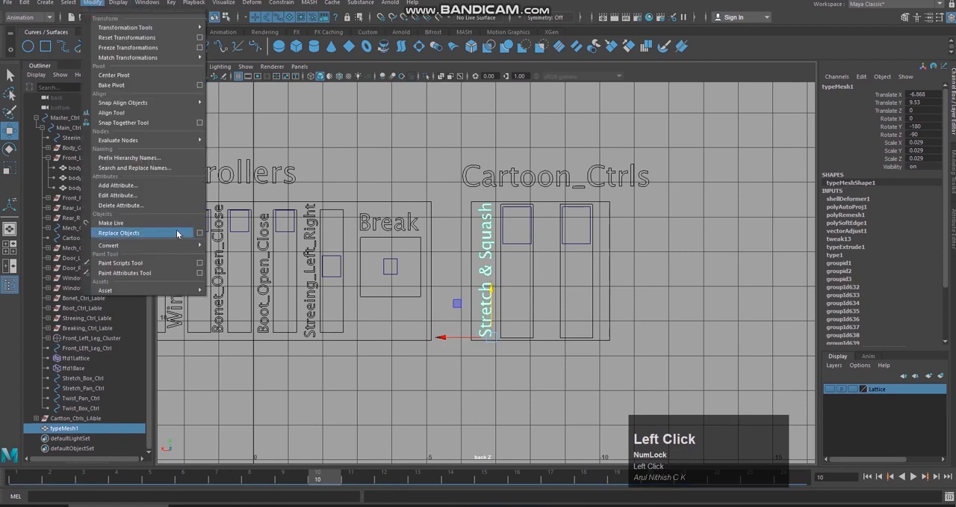
mouse_move(180, 245)
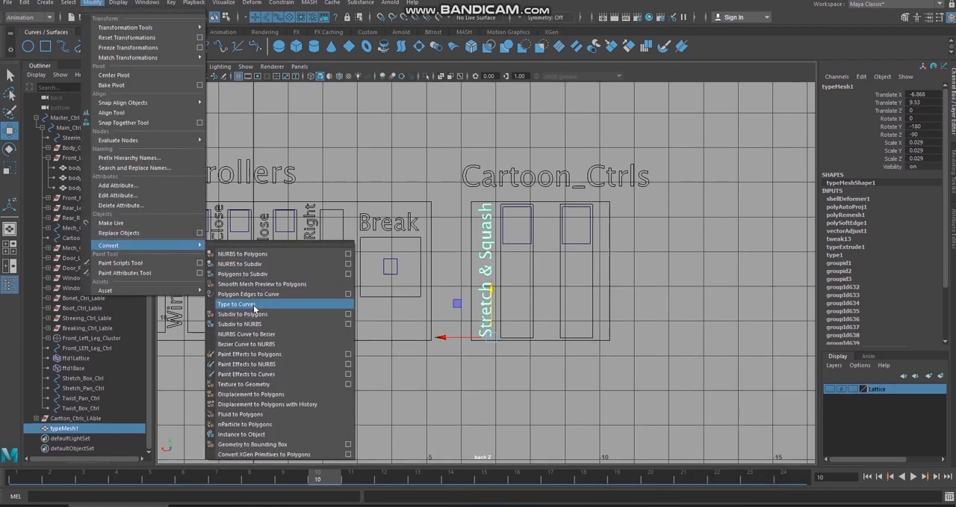
left_click(249, 304)
left_click(107, 428)
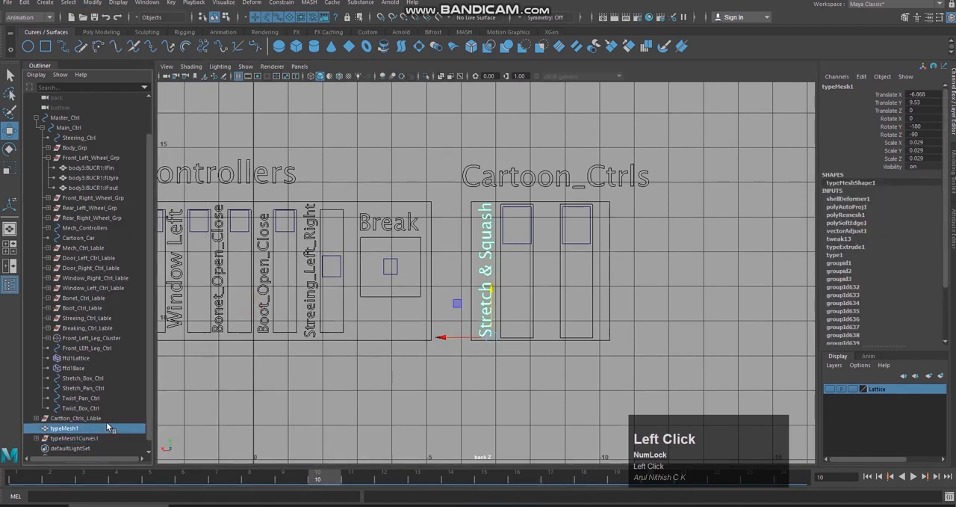
key("Delete")
Step: Rename the Stretch & Squash curve group as Stretch_Ctrl_Lable
left_click(103, 429)
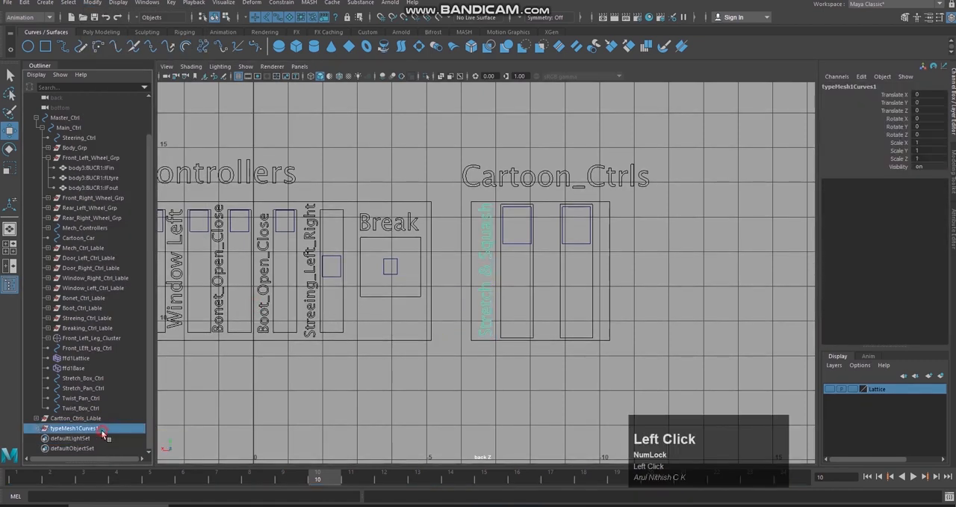
double_click(104, 431)
type("S")
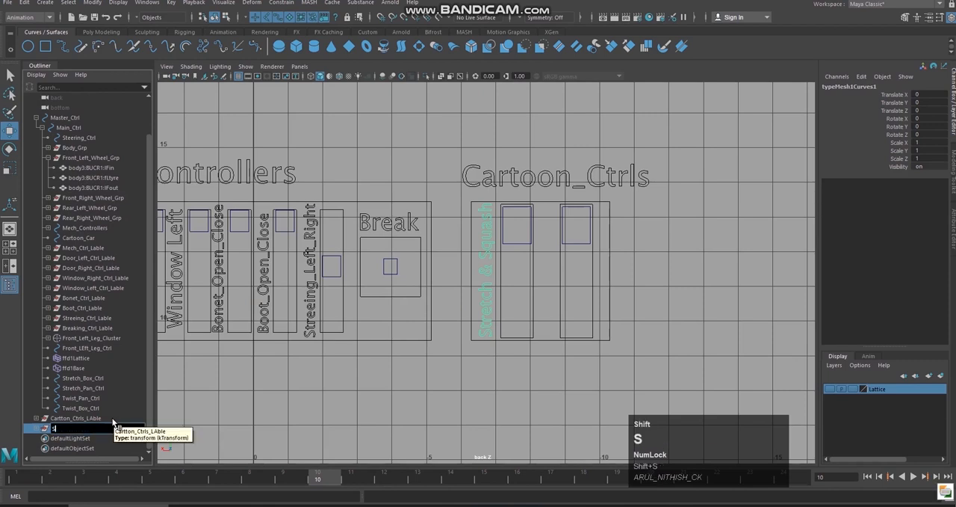
type("tretch")
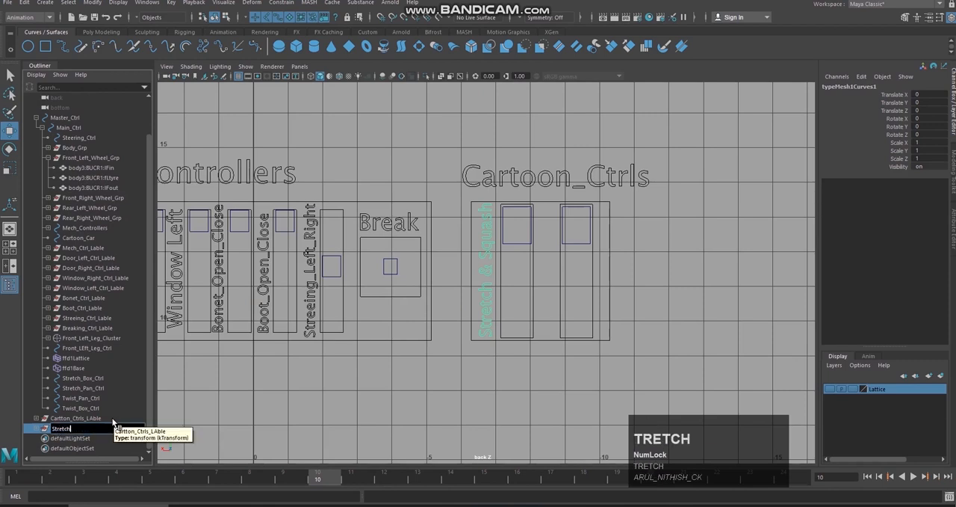
type("_CtrlLable")
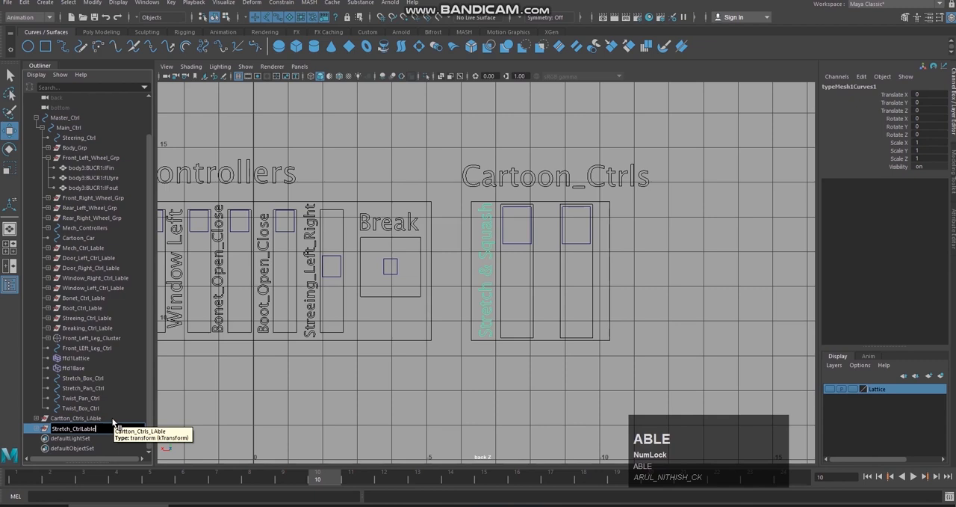
key("Left")
type("_")
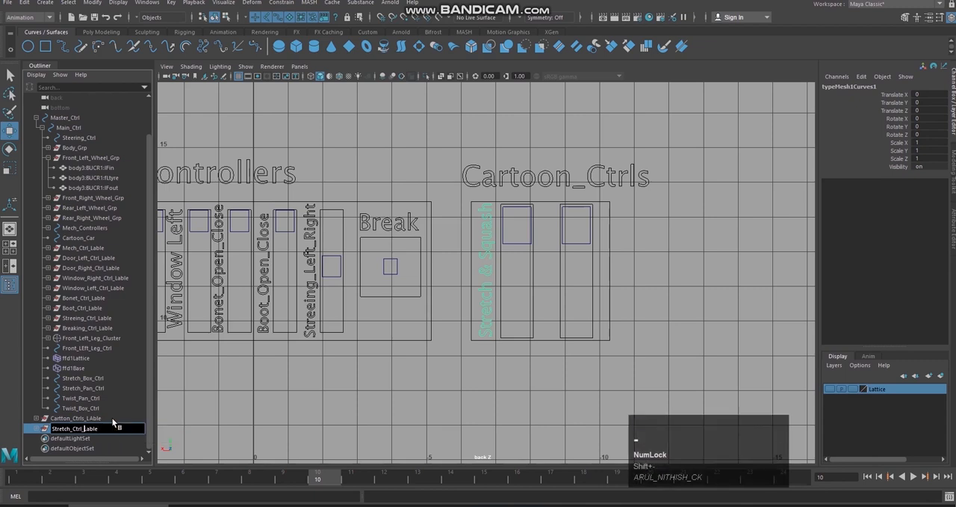
key("Return")
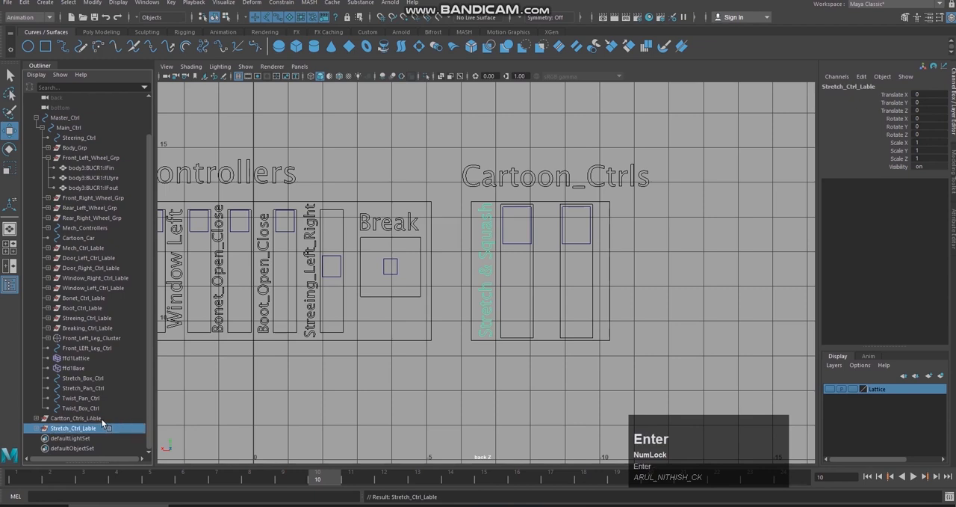
Step: Create a new type object for the second slider with the text Twist
left_click(96, 419)
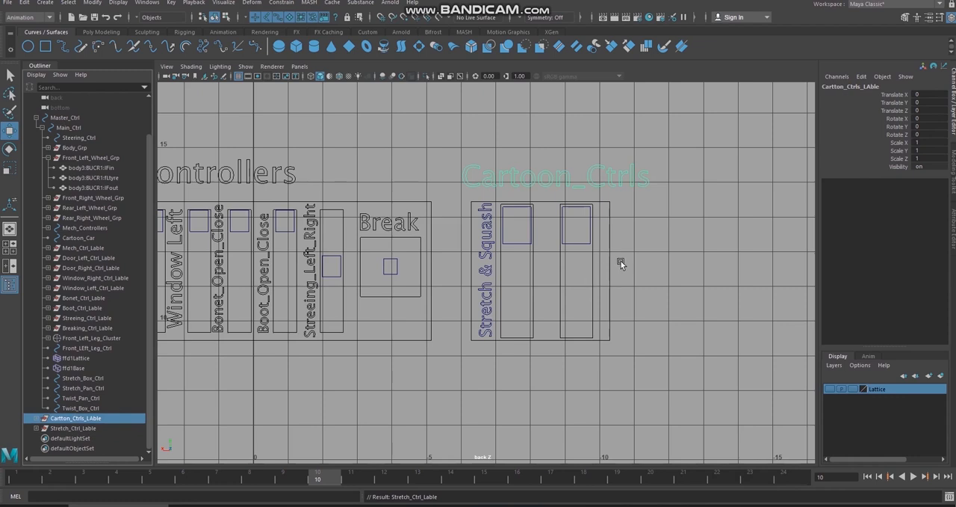
left_click(576, 249)
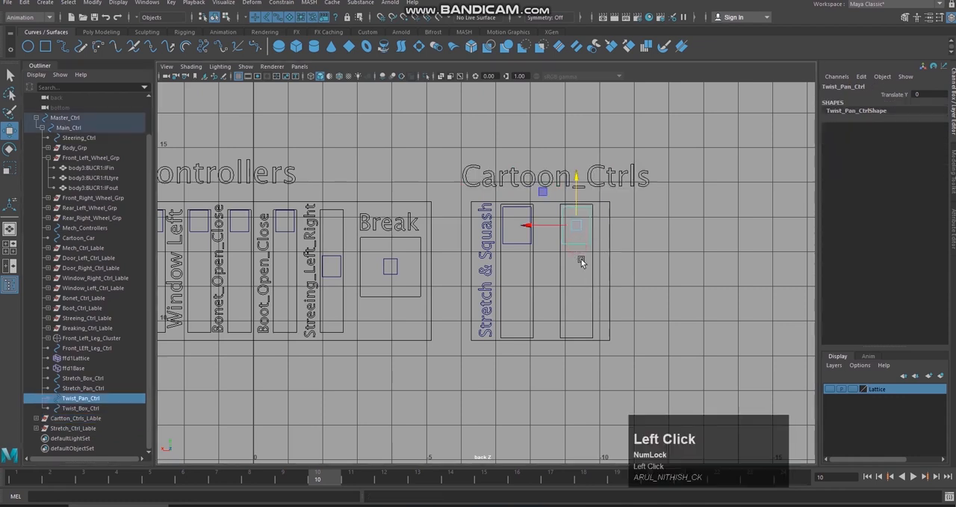
left_click(45, 2)
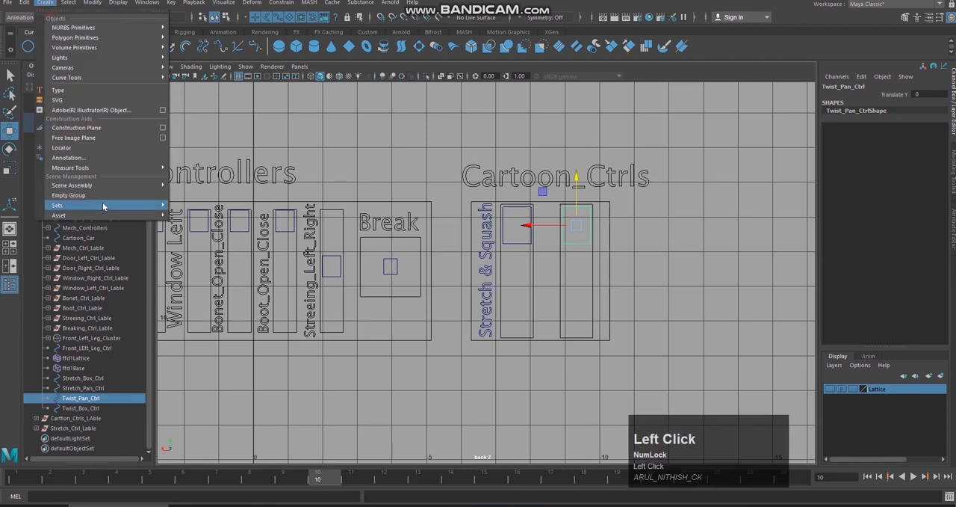
left_click(102, 92)
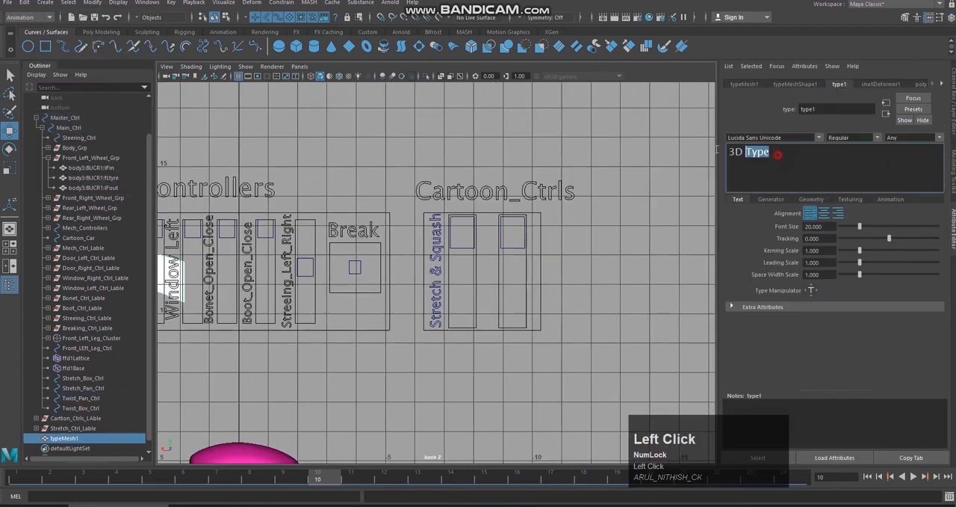
type("Twist")
key("Return")
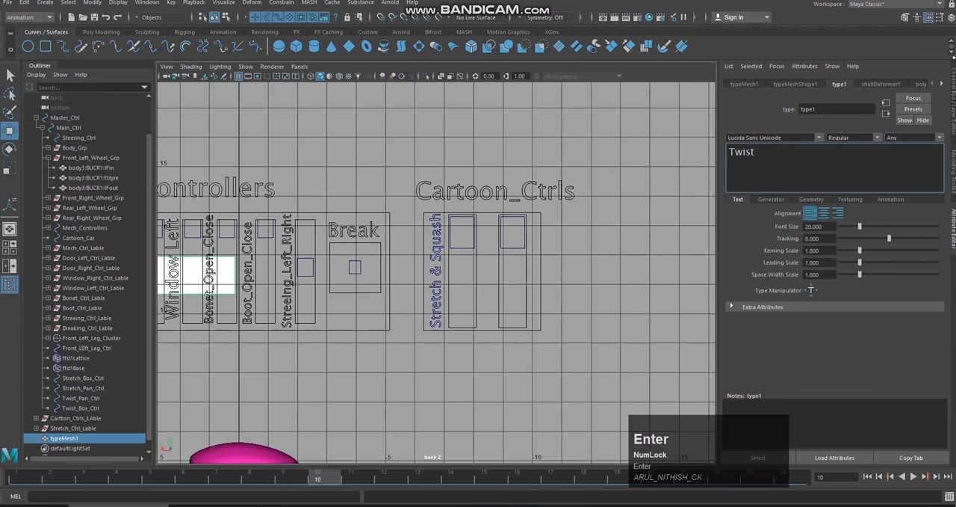
Step: Set the Twist text's Y rotation to -180
left_click(953, 102)
left_click(932, 126)
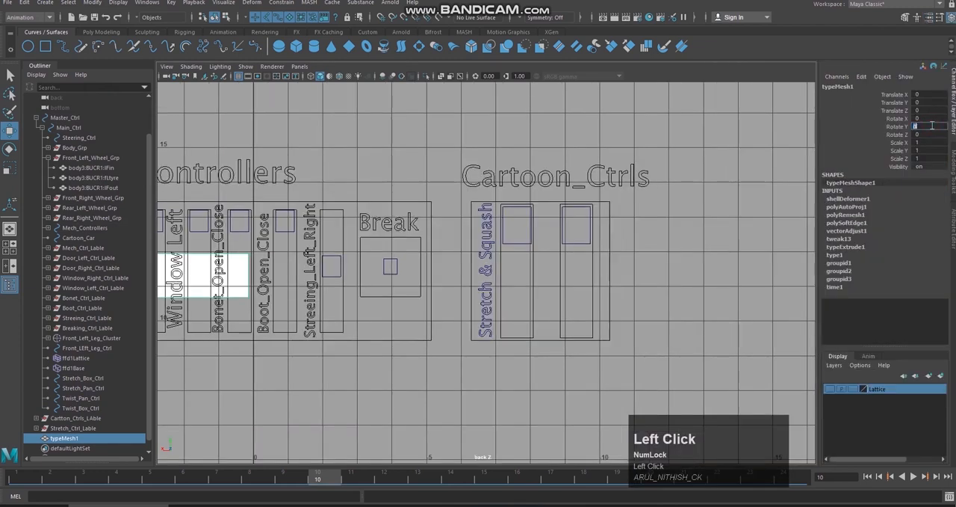
key("Right")
type("0")
key("Return")
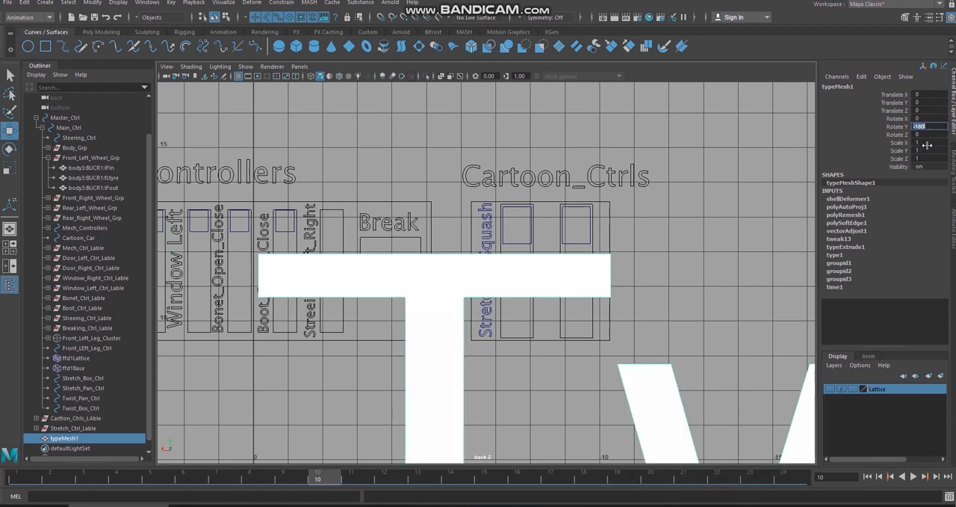
Step: Set the Twist text's Z rotation to -90 so it reads vertically upward
left_click(933, 135)
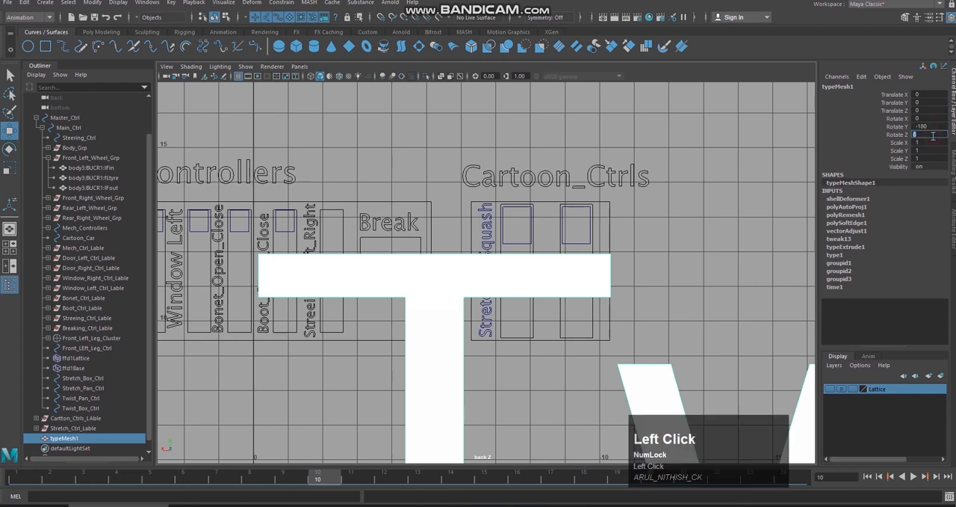
type("90")
key("Return")
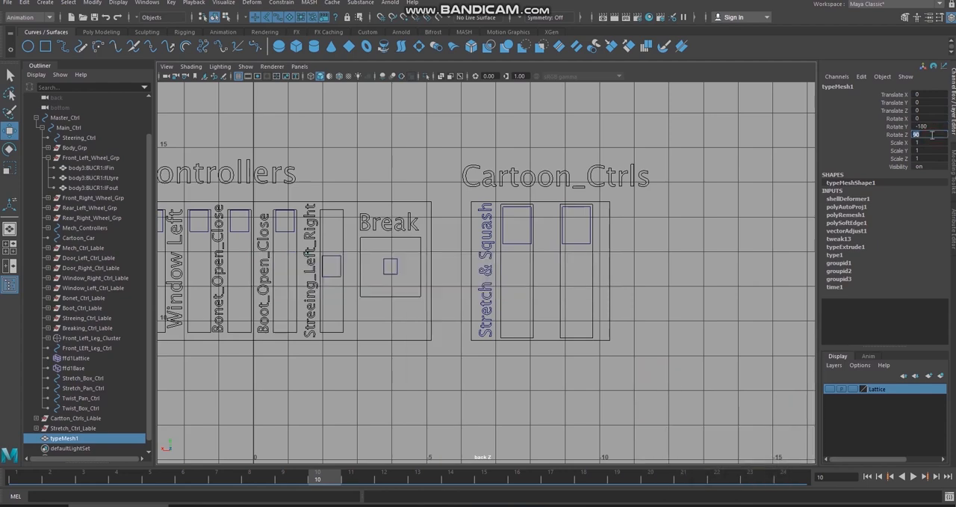
scroll(672, 238, "down", 5)
scroll(672, 238, "down", 3)
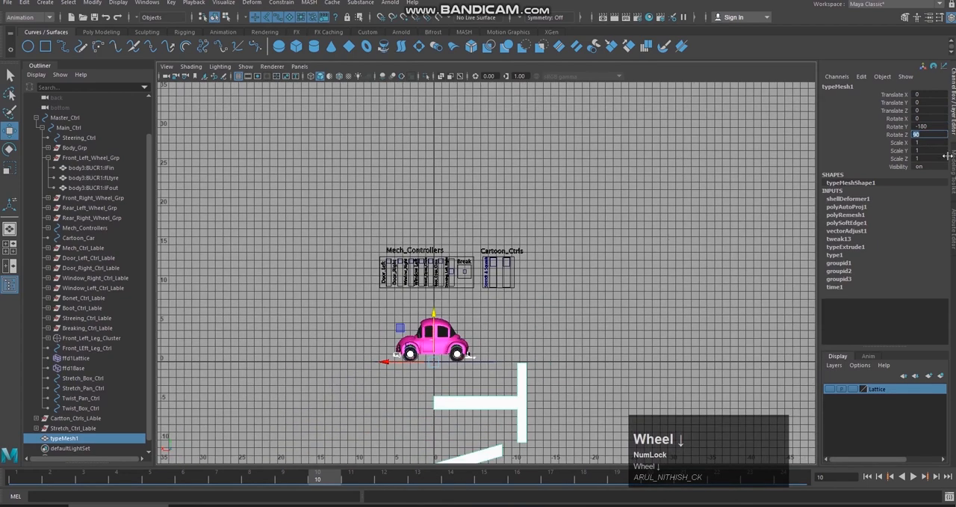
type("-90")
key("Return")
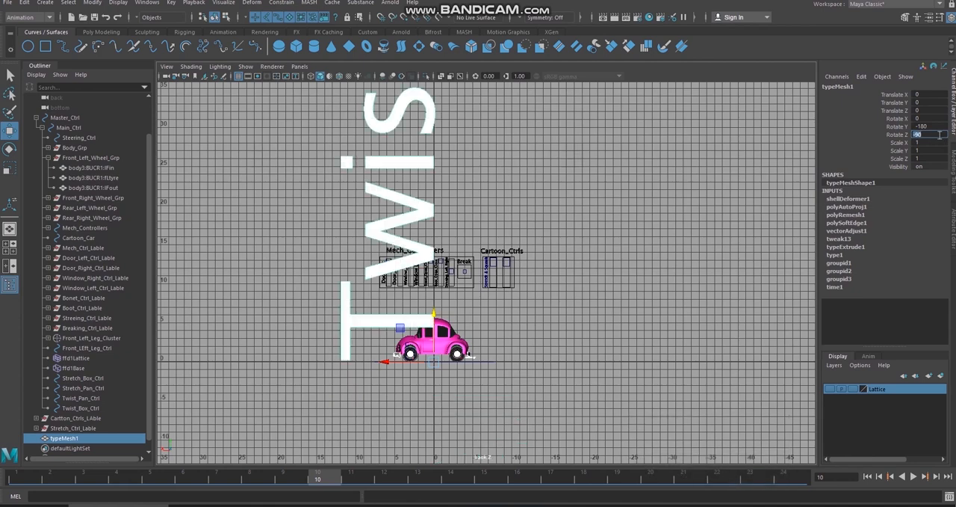
Step: Scale the Twist text to 0.04 in X, Y and Z
left_click_drag(930, 142, 945, 158)
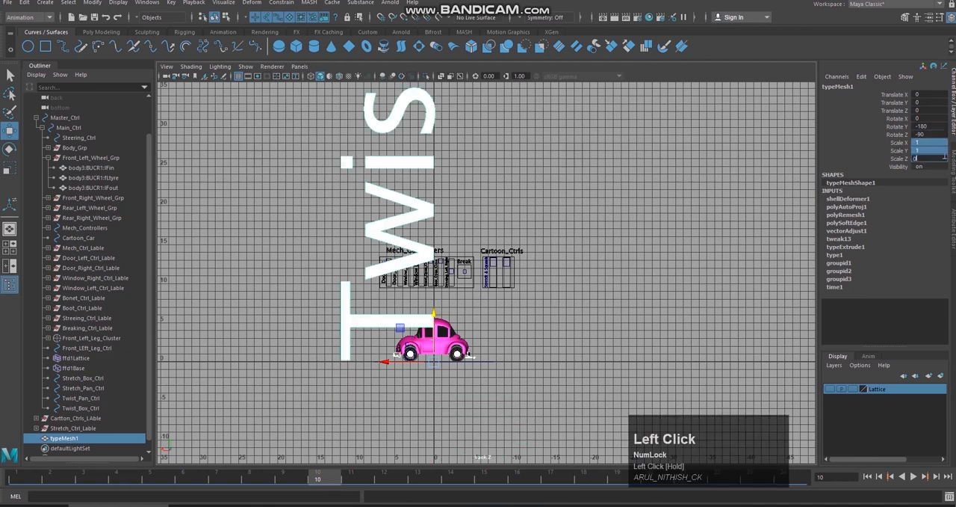
type("0.4")
key("Return")
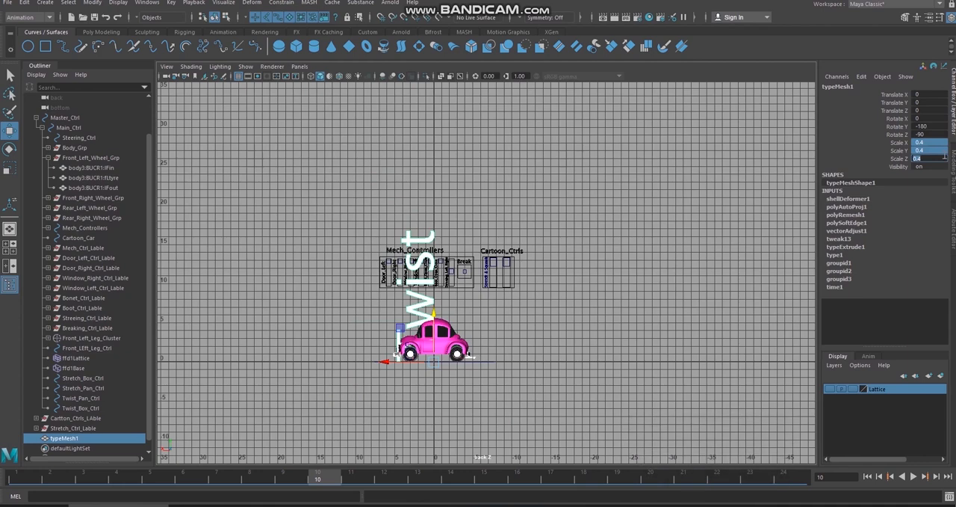
type("0.04")
key("Return")
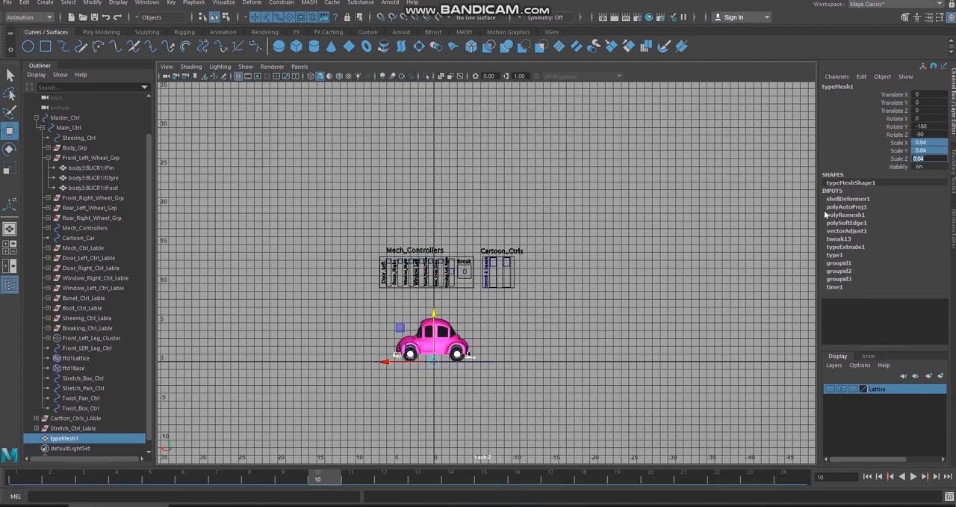
Step: Move the Twist text between the two slider tracks in the Cartoon_Ctrls box, at about X -8.66 and Y 10.56
left_click_drag(433, 361, 499, 274)
key("f")
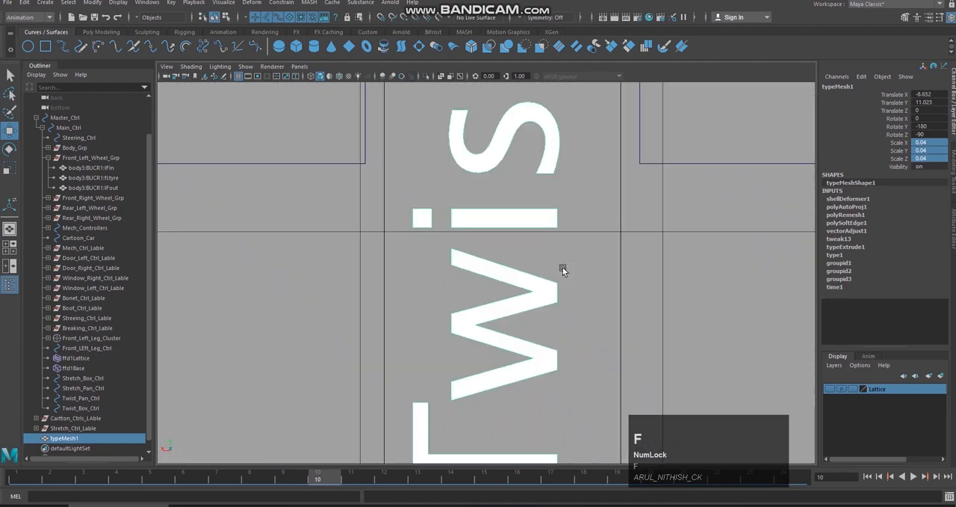
scroll(593, 294, "down", 5)
scroll(594, 294, "up", 3)
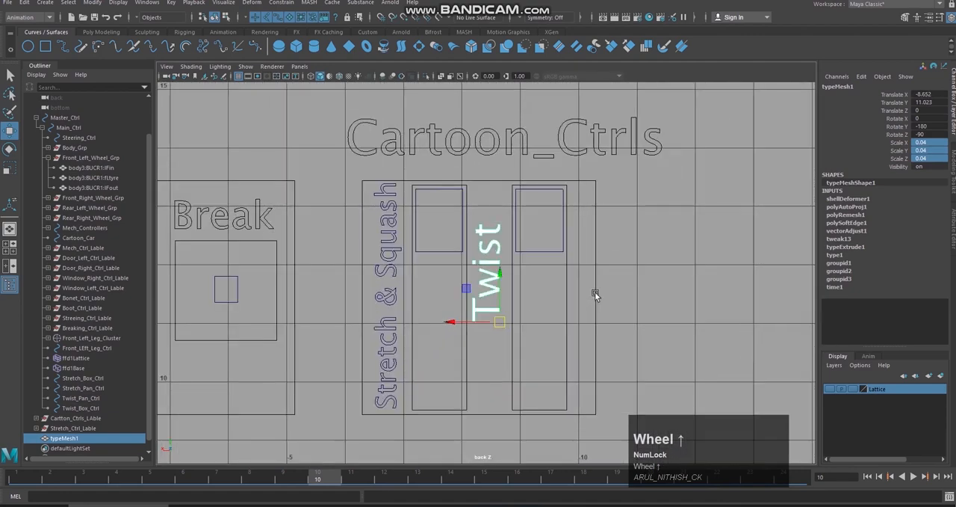
left_click_drag(500, 322, 500, 349)
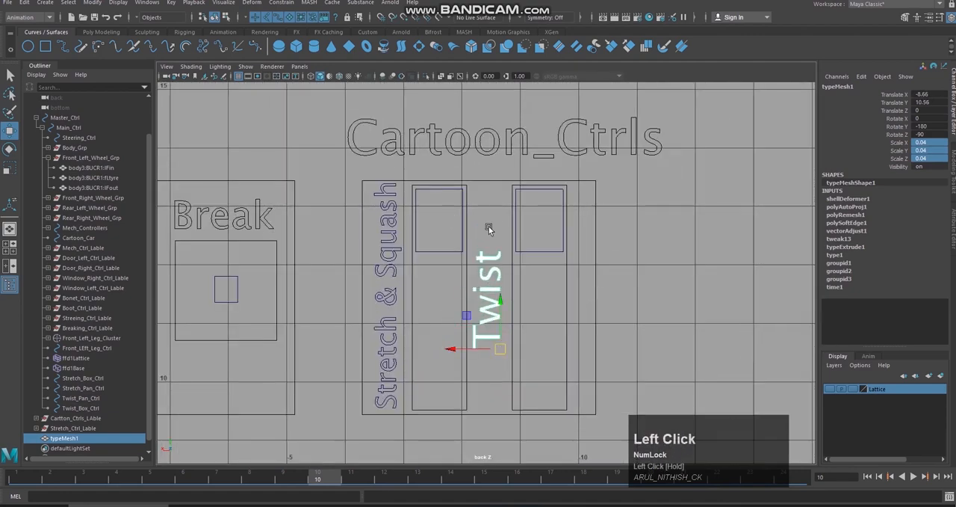
Step: Convert the Twist type to curves and delete the original type mesh
left_click(93, 3)
mouse_move(171, 248)
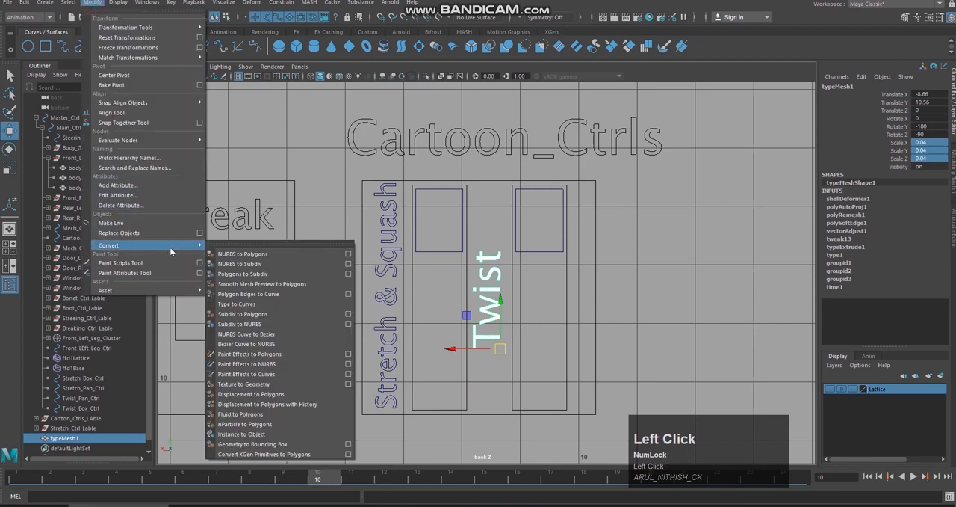
left_click(282, 307)
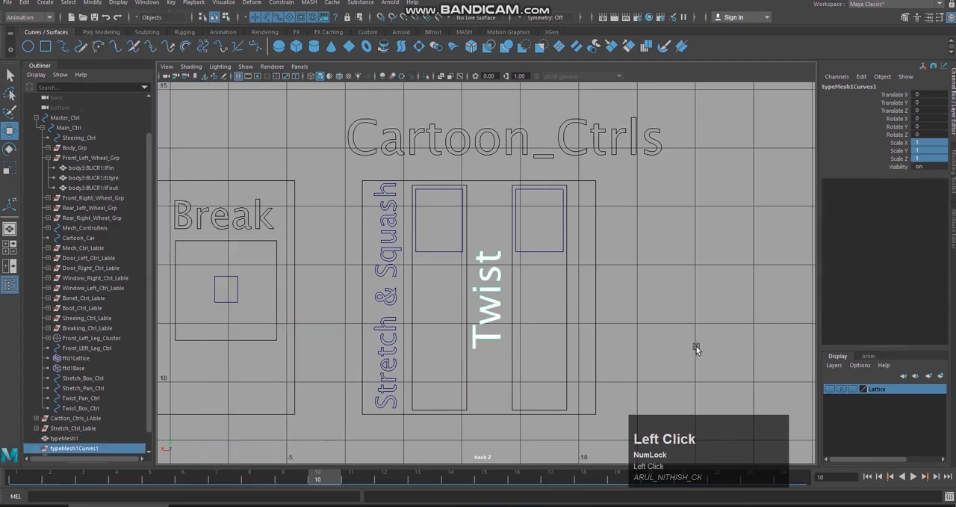
left_click(81, 440)
key("Delete")
Step: Rename the Twist curve group as Twist_Ctrl_Lable
left_click(104, 438)
left_click(871, 88)
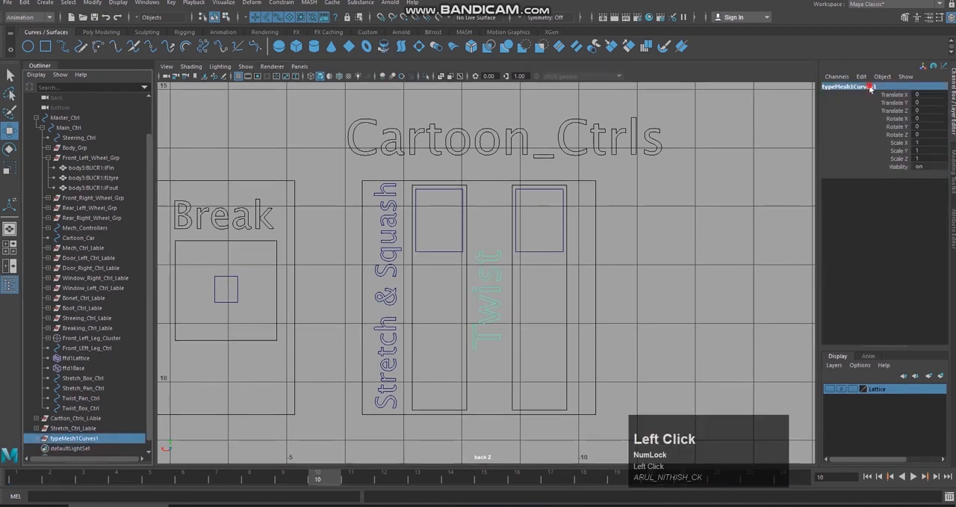
type("Twist_Ctrl_Lable")
key("Return")
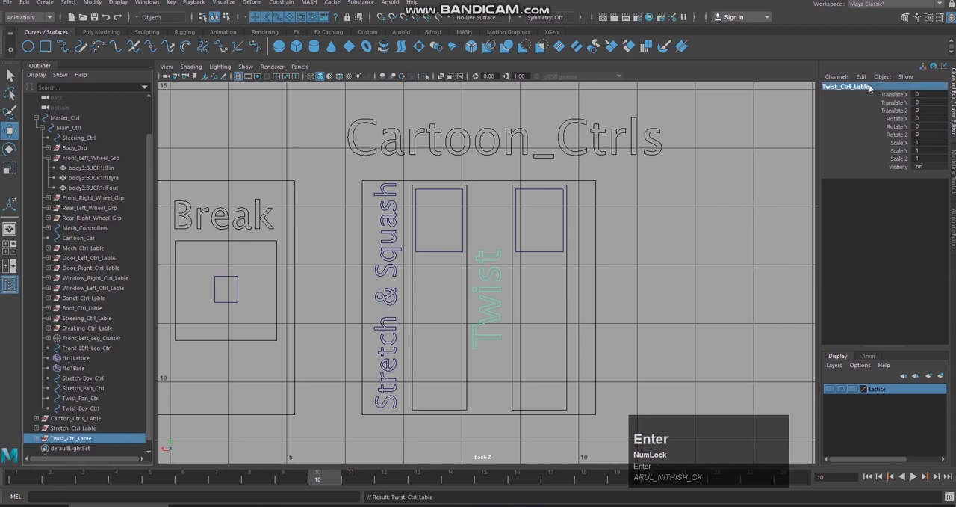
Step: Parent the Cartoon_Ctrls, Stretch and Twist label groups under Main_Ctrl, directly below Breaking_Ctrl_Lable, and clear the selection
left_click(104, 419, "shift")
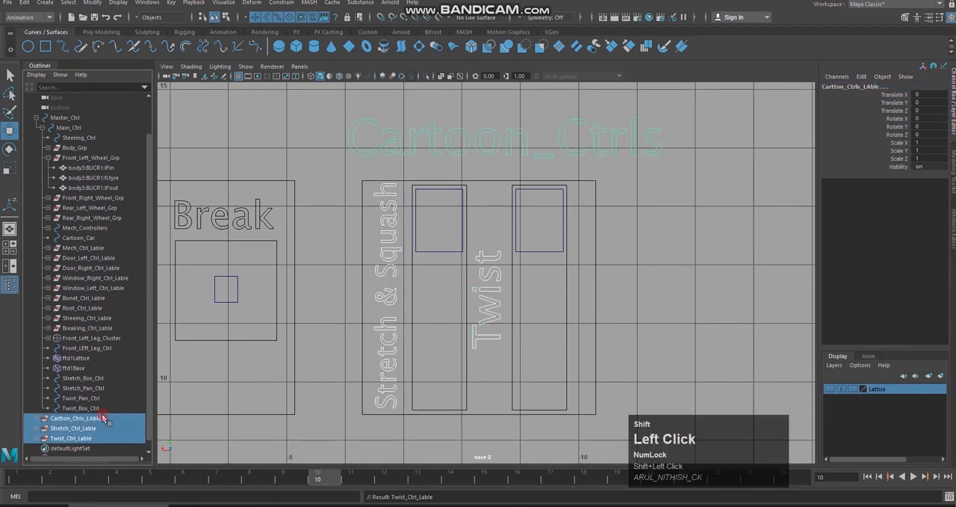
middle_click_drag(104, 418, 135, 333)
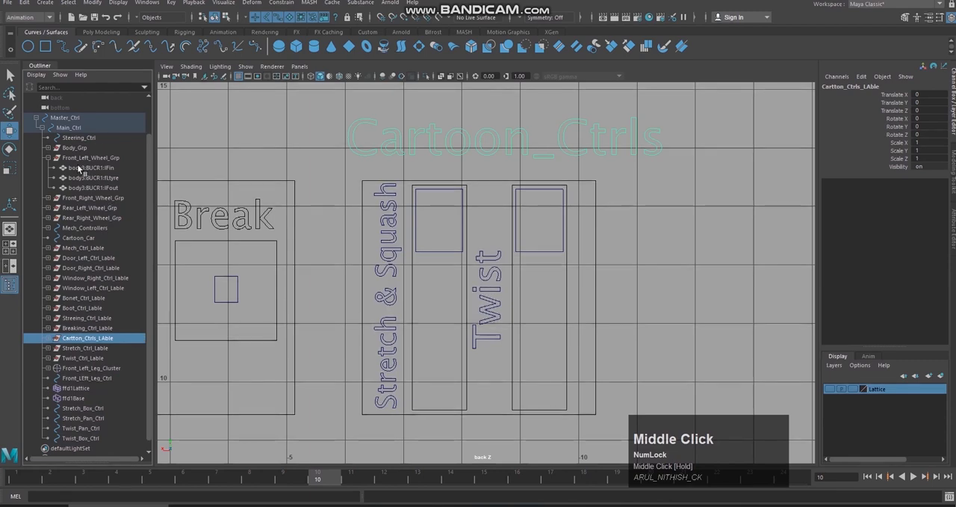
left_click(716, 228)
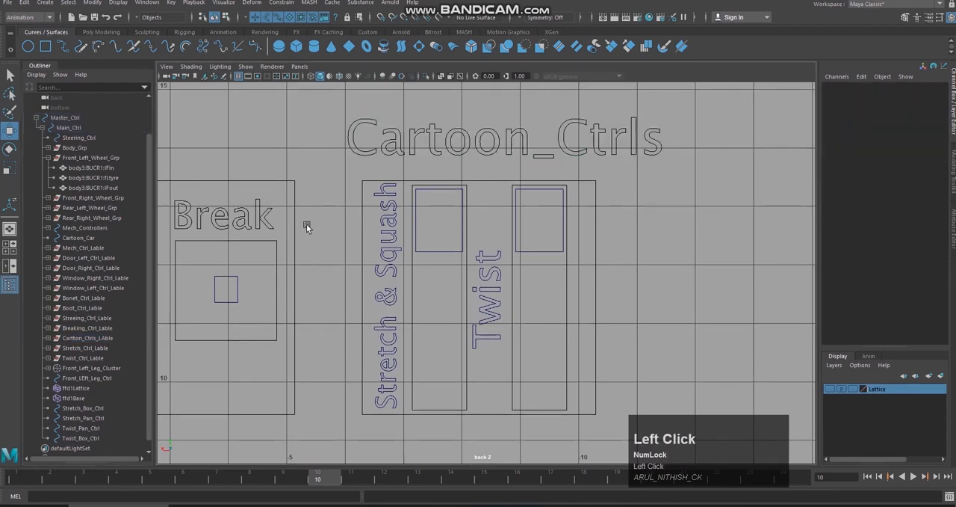
scroll(306, 224, "down", 3)
scroll(422, 311, "up", 1)
left_click(576, 318)
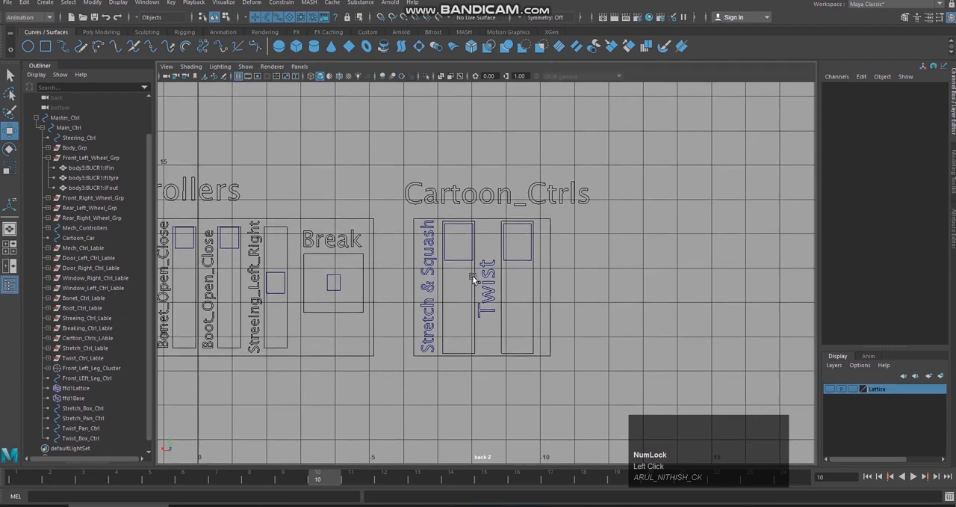
left_click(99, 348)
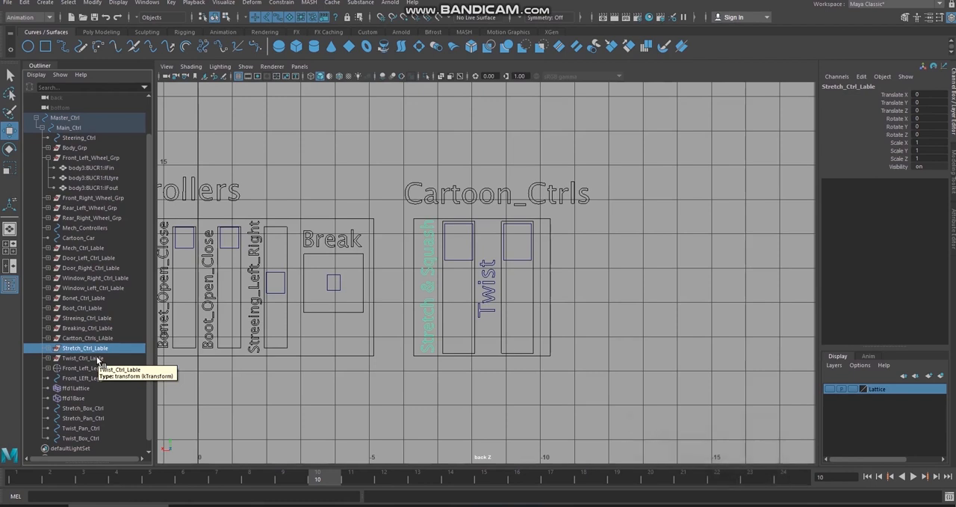
left_click(98, 358, "shift")
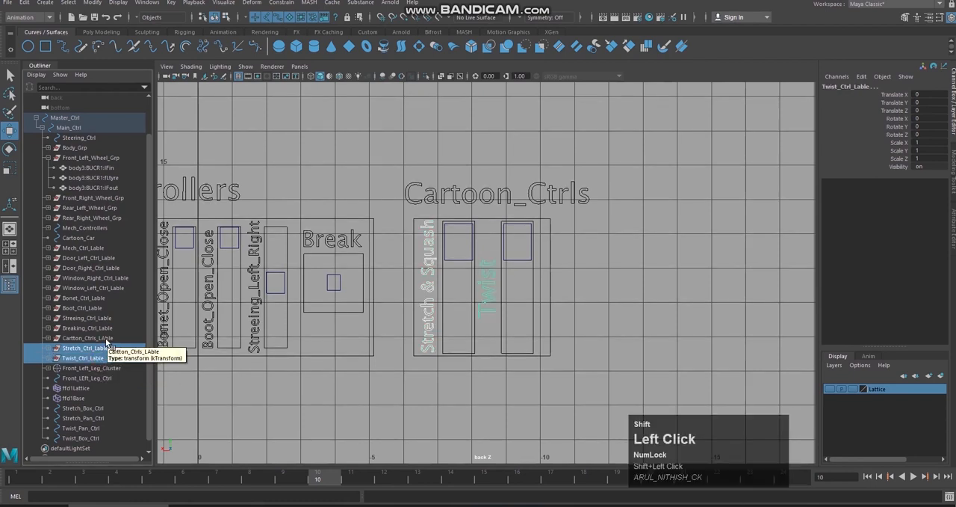
Step: Correct the misspelled Cartton_Ctrls_LAble group name to Cartoon_Ctrls_LAble in the Outliner
left_click(107, 343)
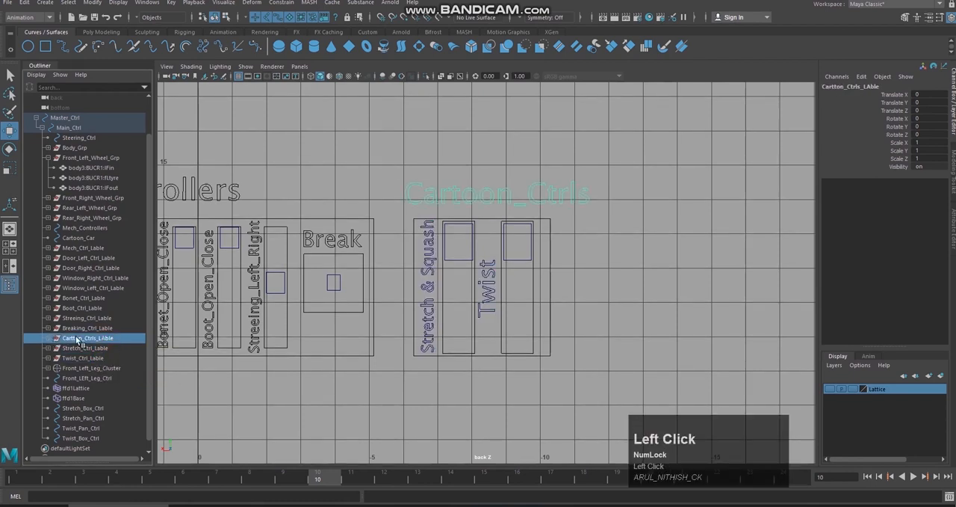
double_click(84, 340)
left_click(118, 341)
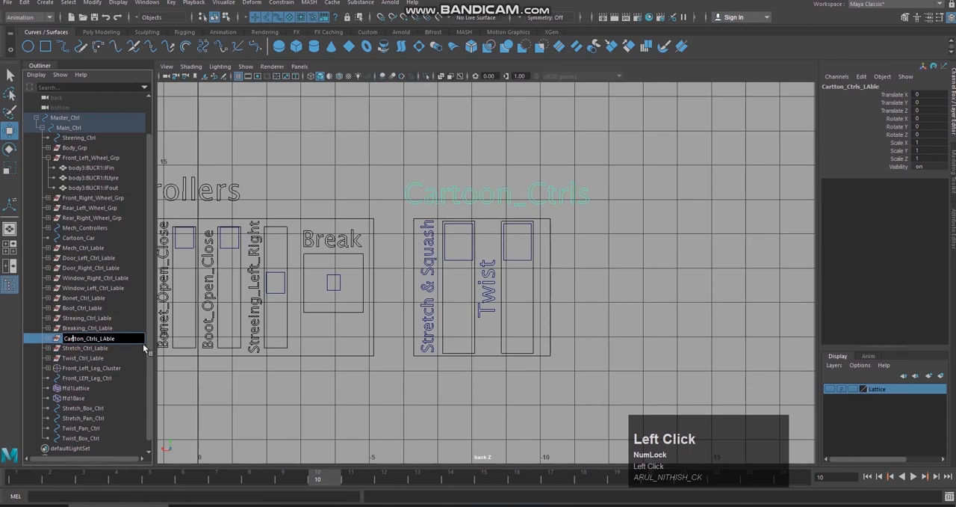
key("Delete")
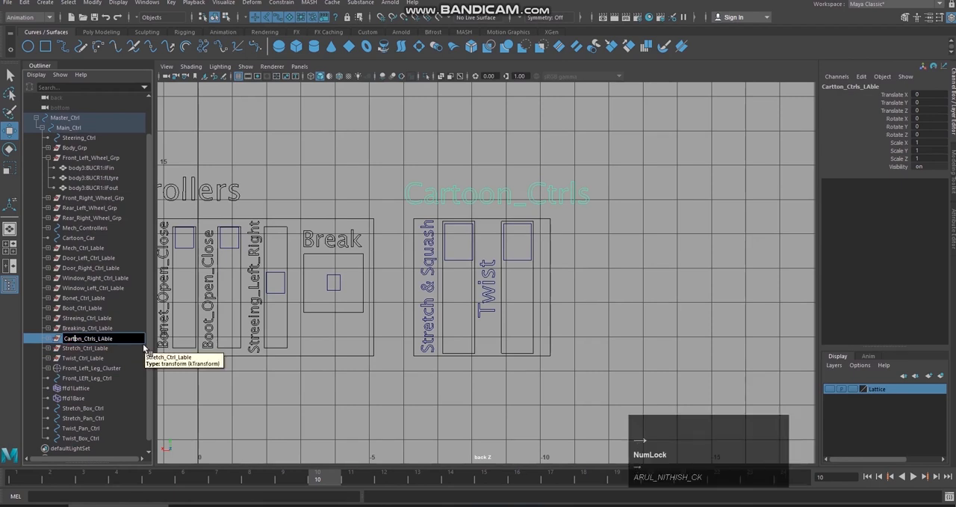
type("o")
key("BackSpace")
type("o")
left_click(102, 342)
Step: Center the pivots of the Cartoon_Ctrls, Stretch and Twist label groups together, then clear the selection
left_click(99, 359, "shift")
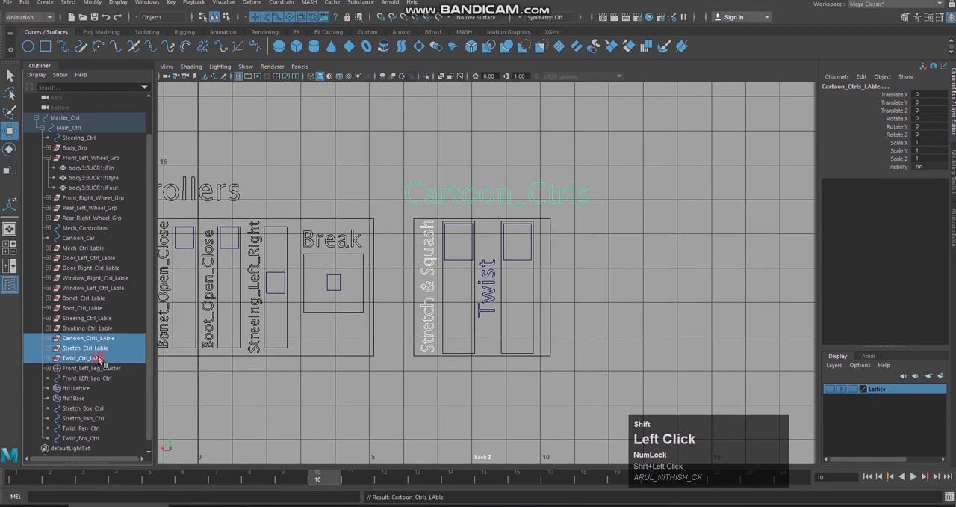
left_click(92, 2)
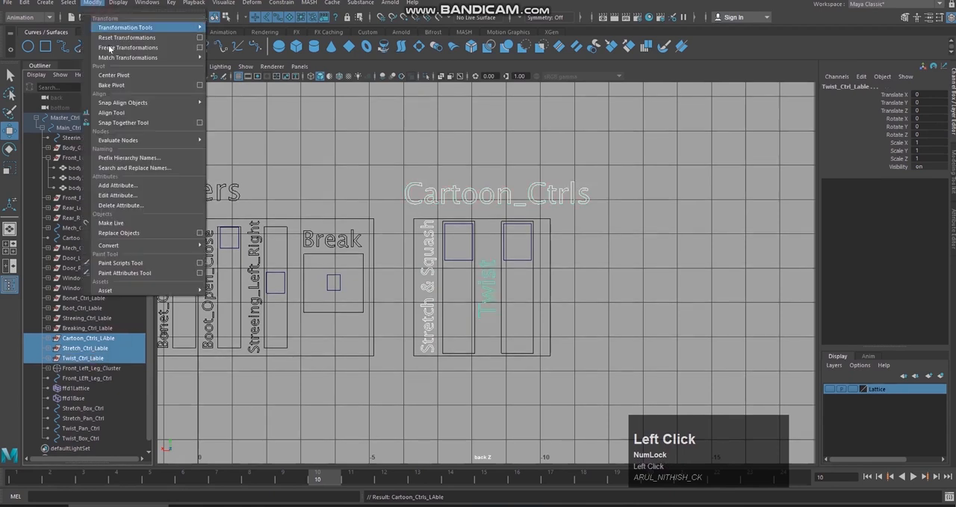
left_click(142, 74)
left_click(575, 222)
left_click(531, 279)
left_click(567, 301)
left_click(546, 288)
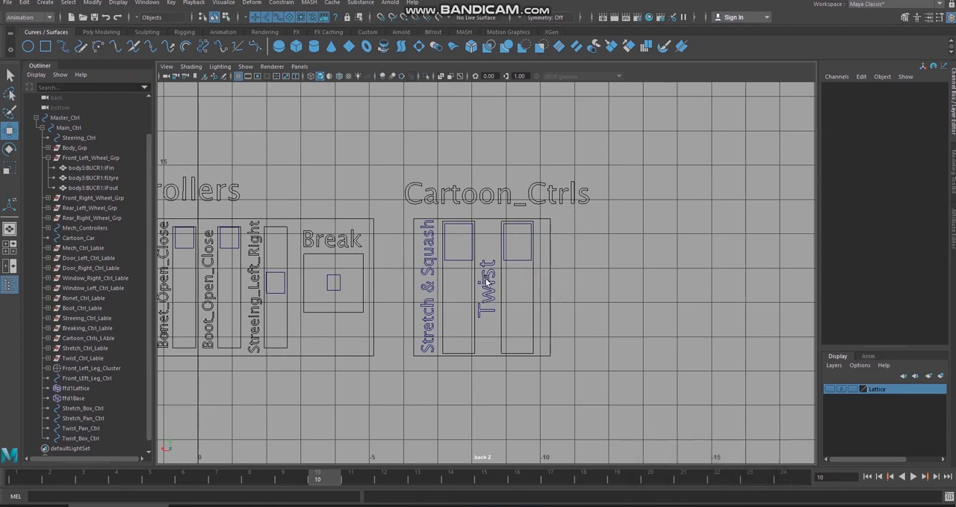
Step: Enable drawing overrides on Stretch_Ctrl_Lable with the display type set to Reference, and clear the selection
left_click(100, 348)
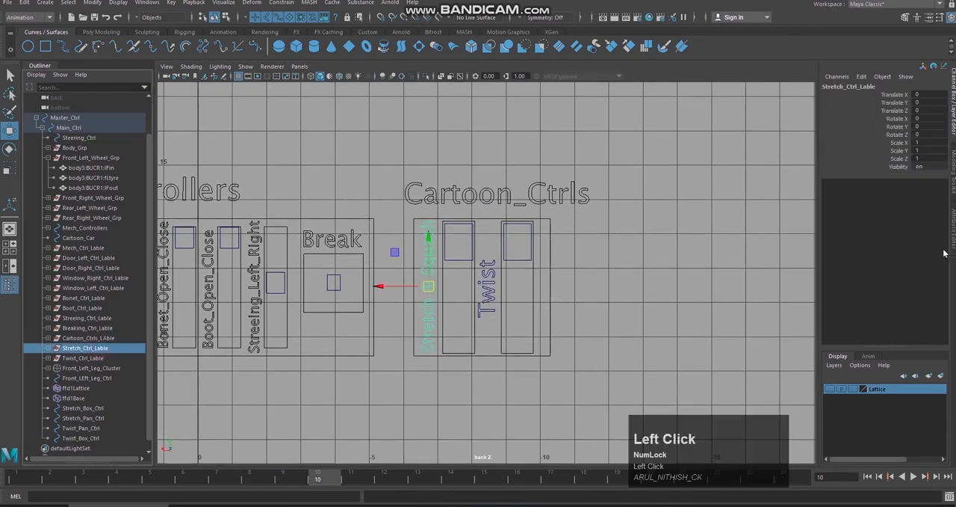
left_click(953, 225)
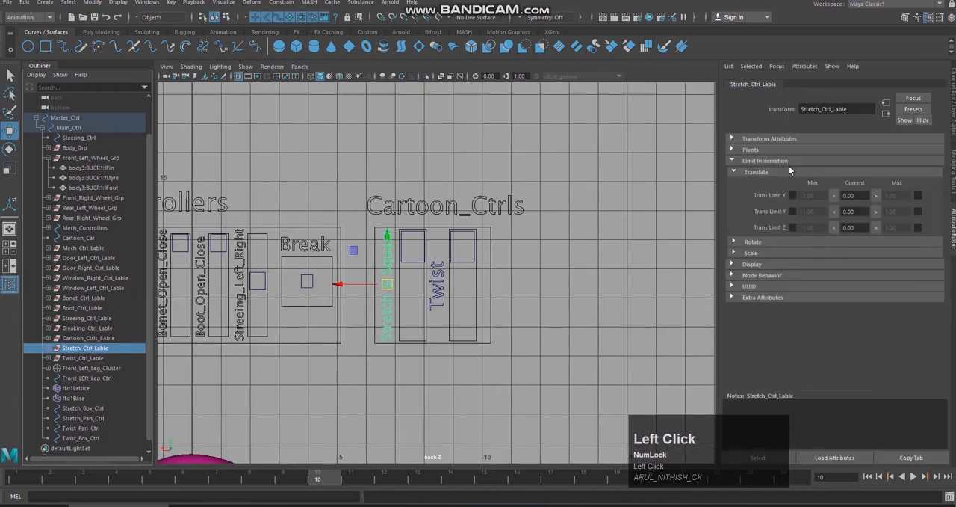
left_click(789, 172)
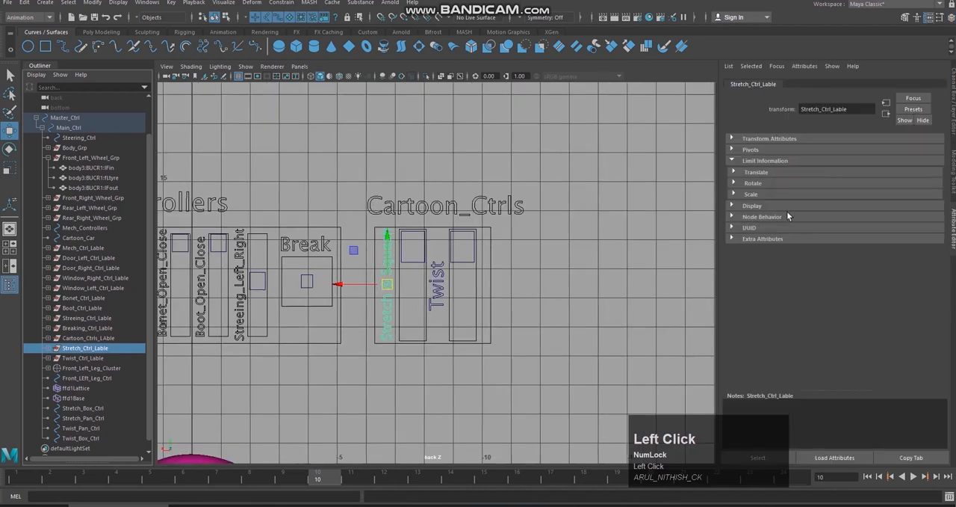
left_click(784, 205)
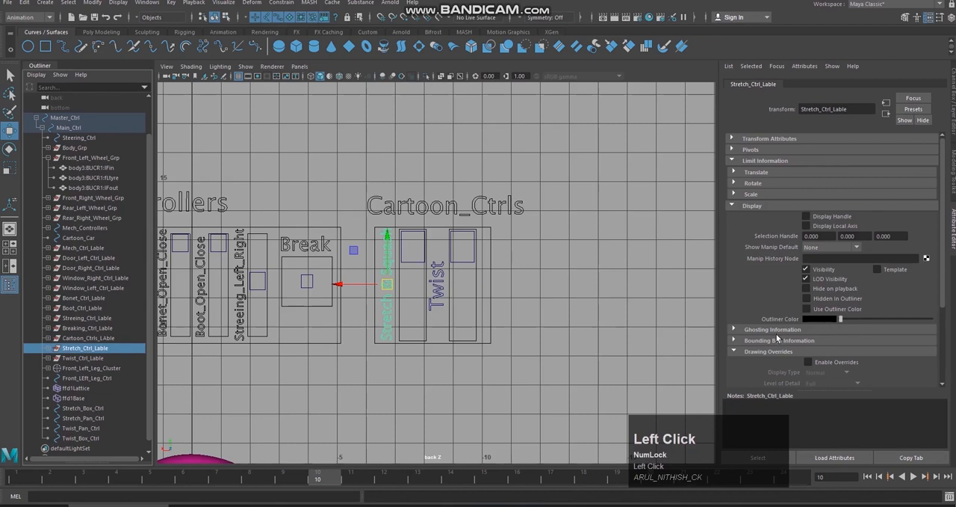
scroll(792, 321, "down", 2)
left_click(833, 294)
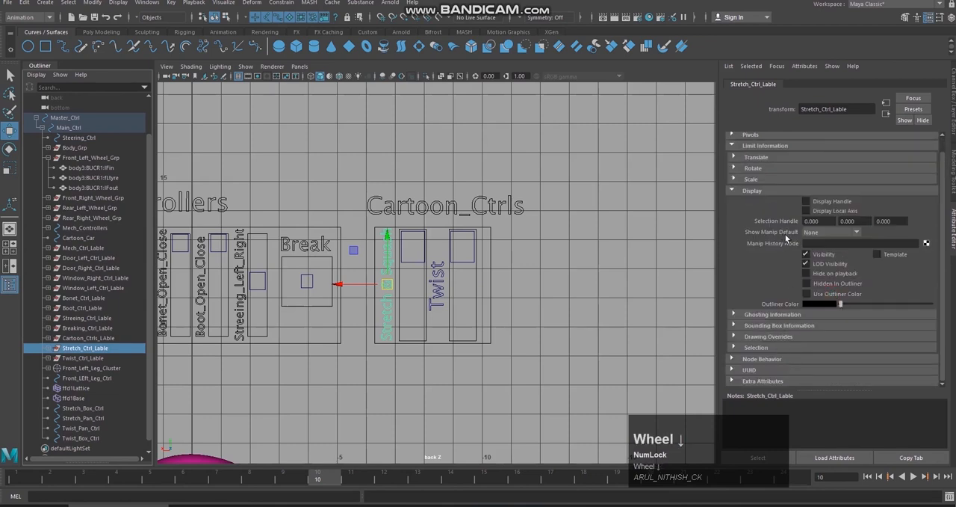
scroll(770, 216, "up", 1)
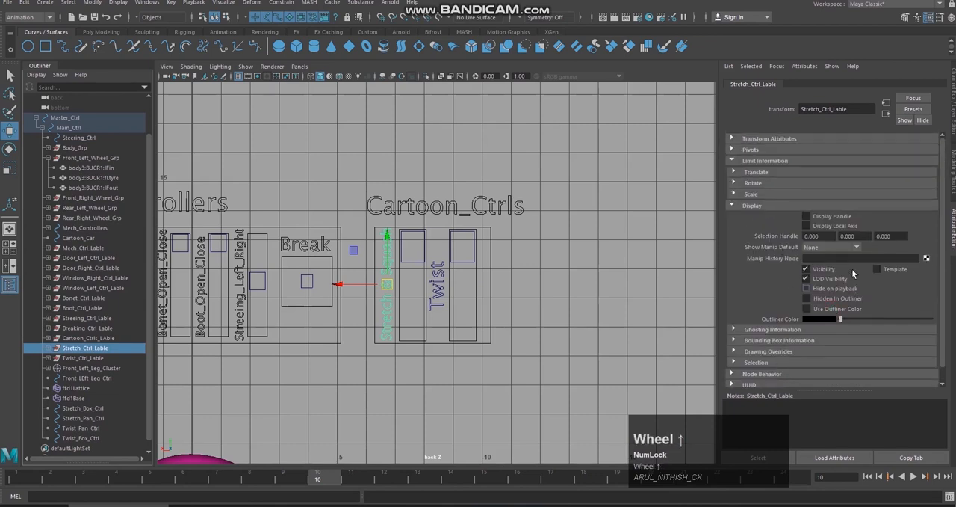
left_click(796, 359)
scroll(827, 357, "down", 1)
left_click(820, 326)
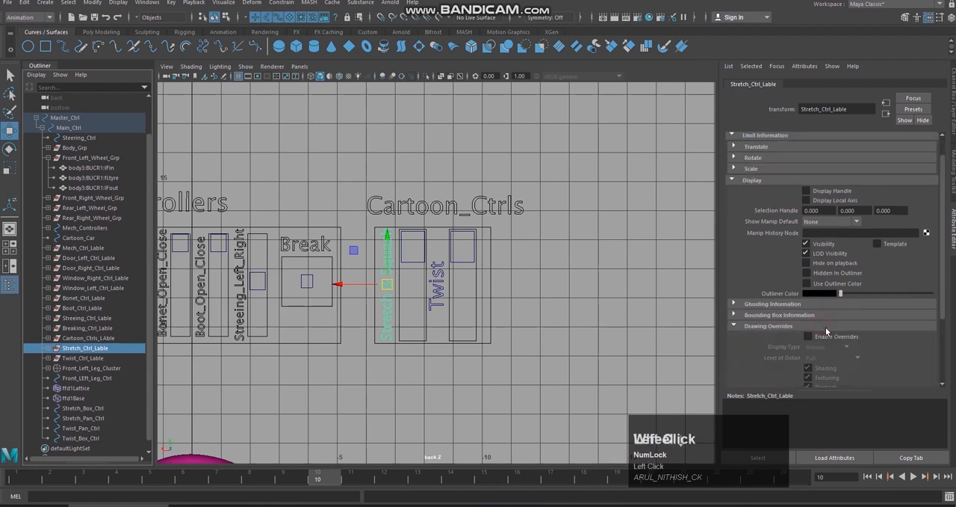
scroll(826, 323, "down", 2)
left_click(846, 288)
left_click(818, 317)
left_click(592, 329)
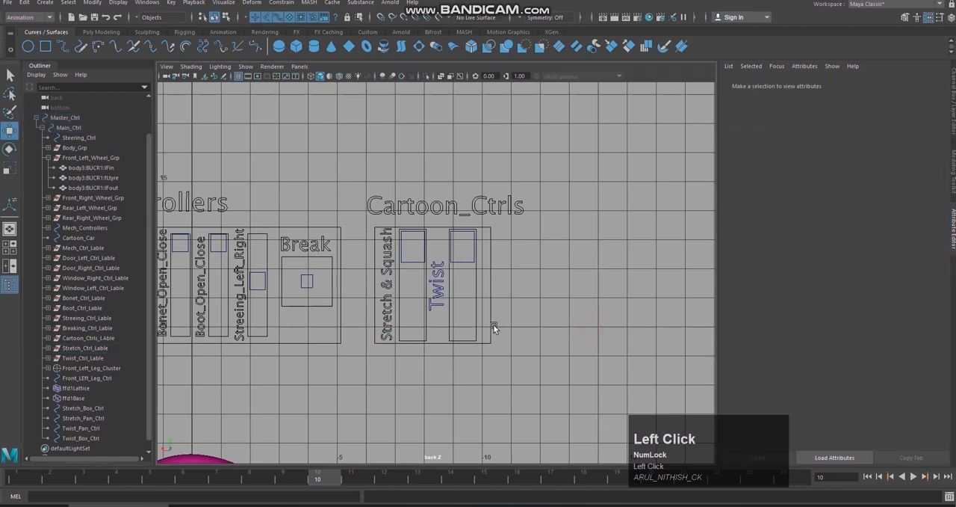
Step: Enable drawing overrides on Twist_Ctrl_Lable with display type Reference, clear the selection and return to the channel attributes
left_click(102, 360)
left_click(831, 275)
left_click(825, 287)
left_click(833, 318)
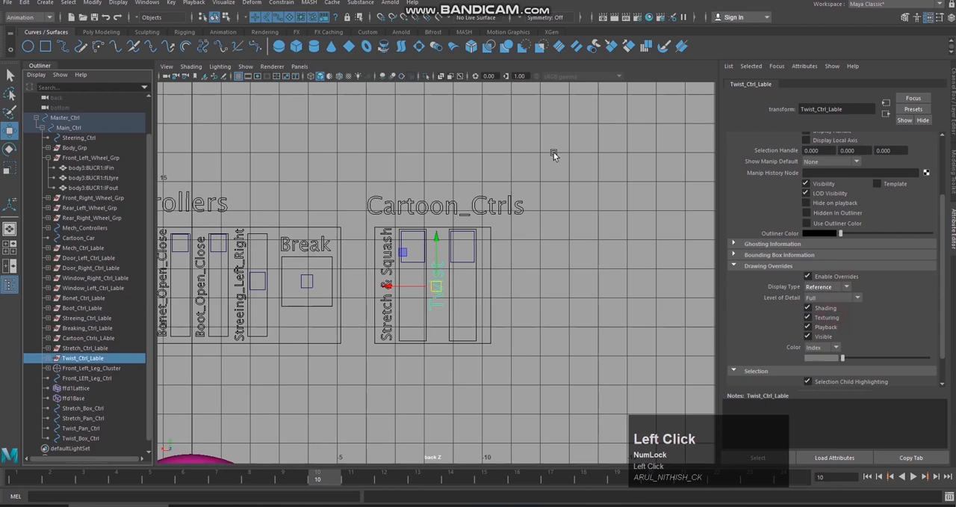
left_click(553, 154)
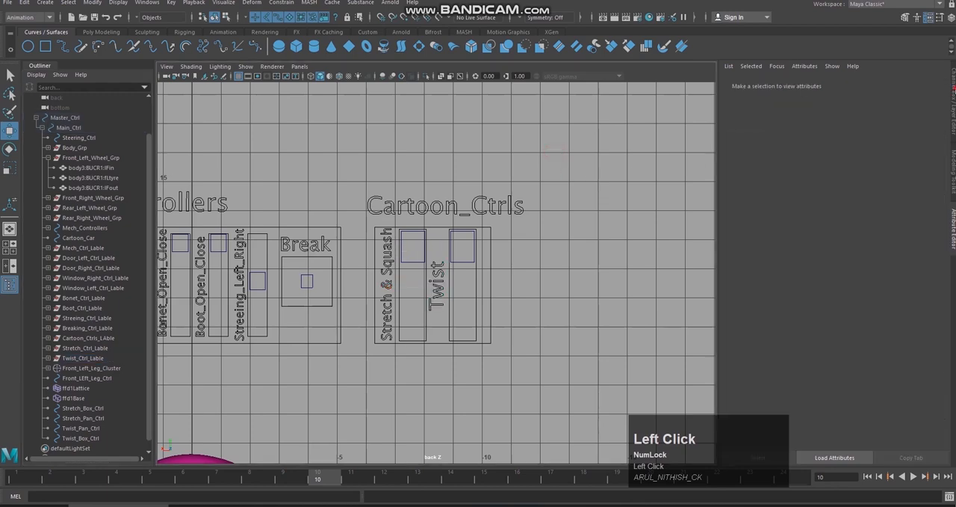
left_click(953, 92)
Step: Return to the perspective view and examine the car together with the Mech_Controllers and Cartoon_Ctrls panels
scroll(600, 217, "down", 9)
scroll(620, 217, "up", 1)
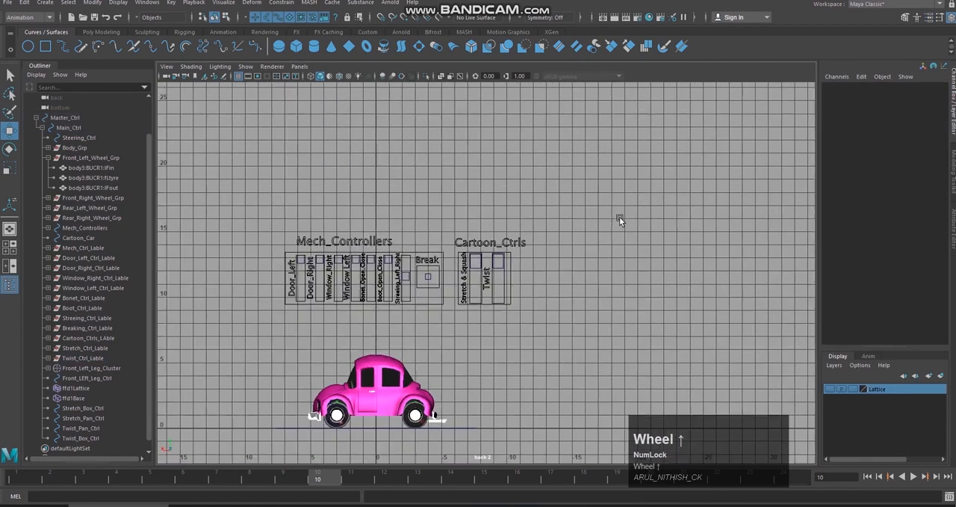
key("space")
right_click_drag(616, 248, 584, 224)
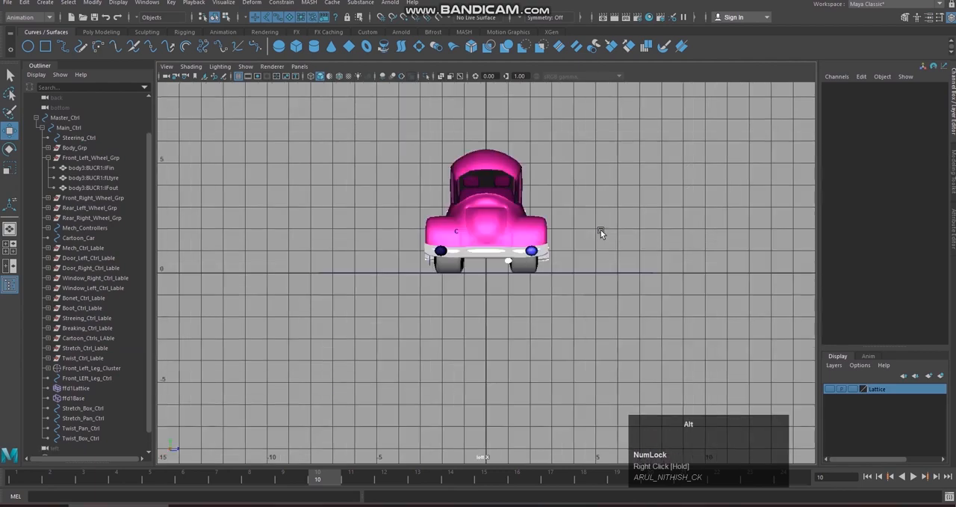
left_click_drag(603, 230, 664, 229, "alt")
key("space")
right_click_drag(649, 231, 645, 216)
scroll(583, 243, "down", 5)
left_click_drag(527, 269, 500, 244, "alt")
scroll(620, 271, "up", 4)
middle_click_drag(500, 244, 505, 257, "alt")
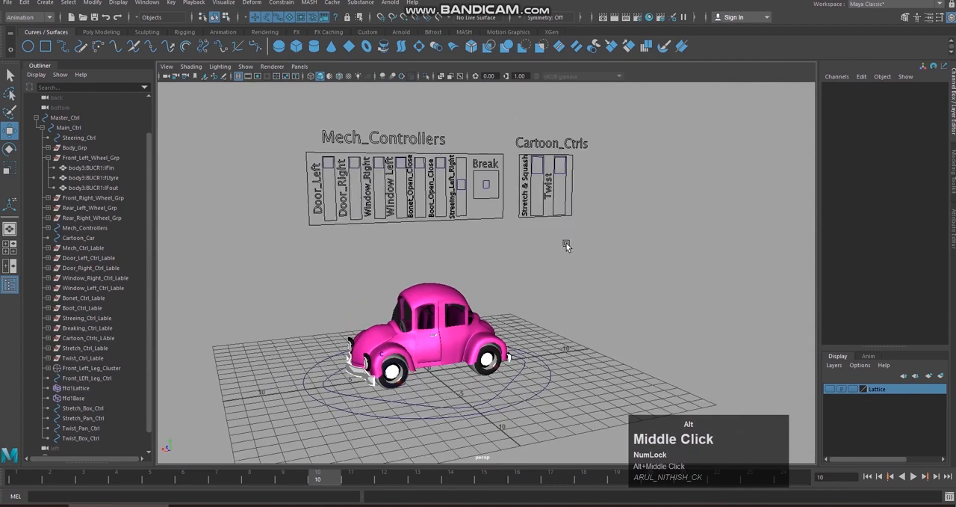
right_click_drag(566, 245, 580, 256, "alt")
Step: Apply a nonlinear Squash deformer to Body_Grp and the four wheel groups together
left_click(81, 149)
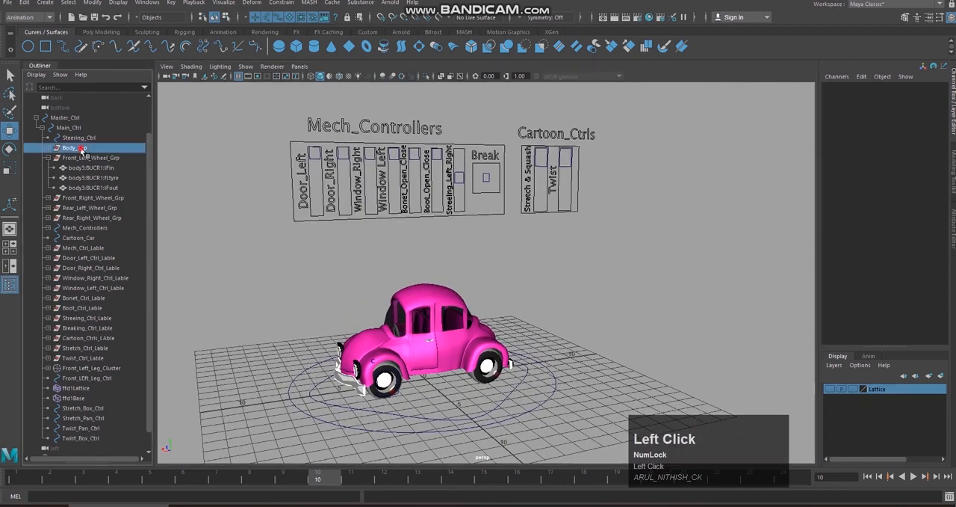
scroll(495, 254, "up", 2)
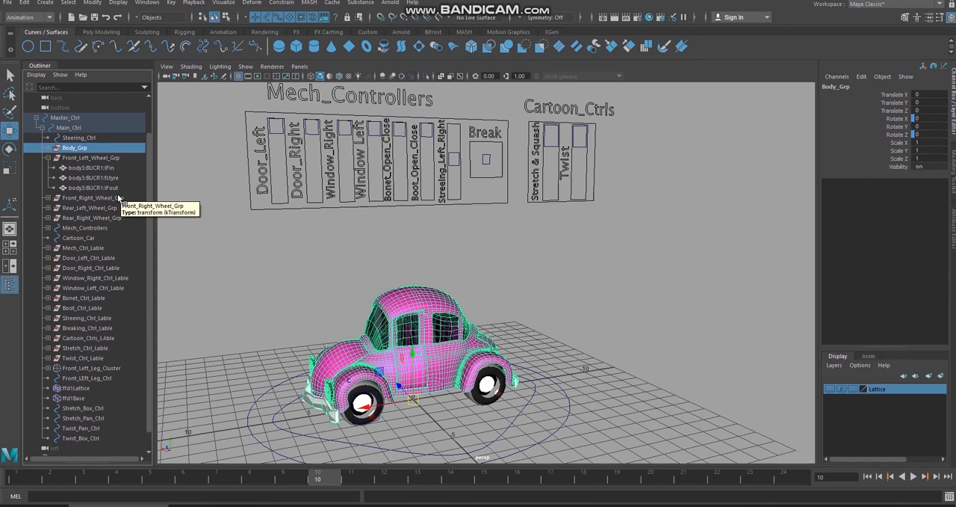
scroll(118, 197, "up", 1, "ctrl")
left_click(49, 158)
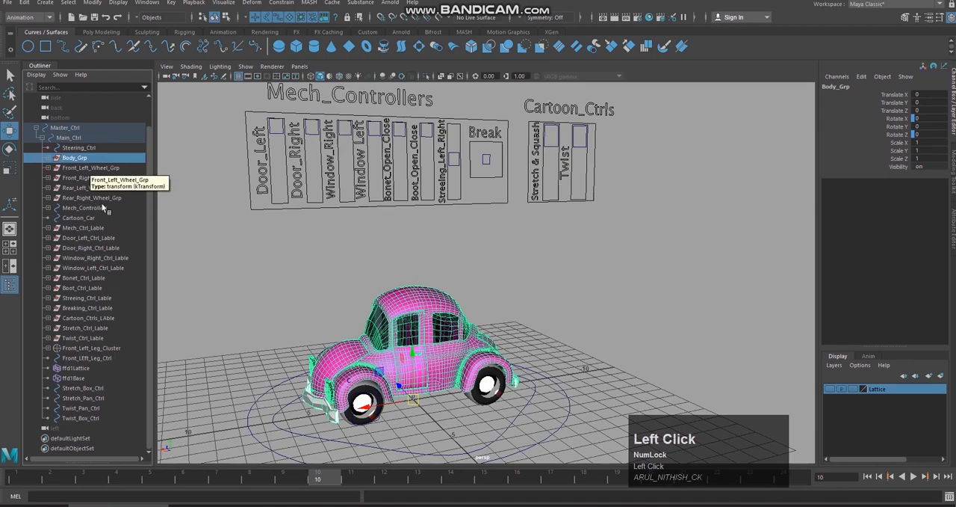
left_click(107, 198, "shift")
left_click_drag(566, 265, 442, 261, "alt")
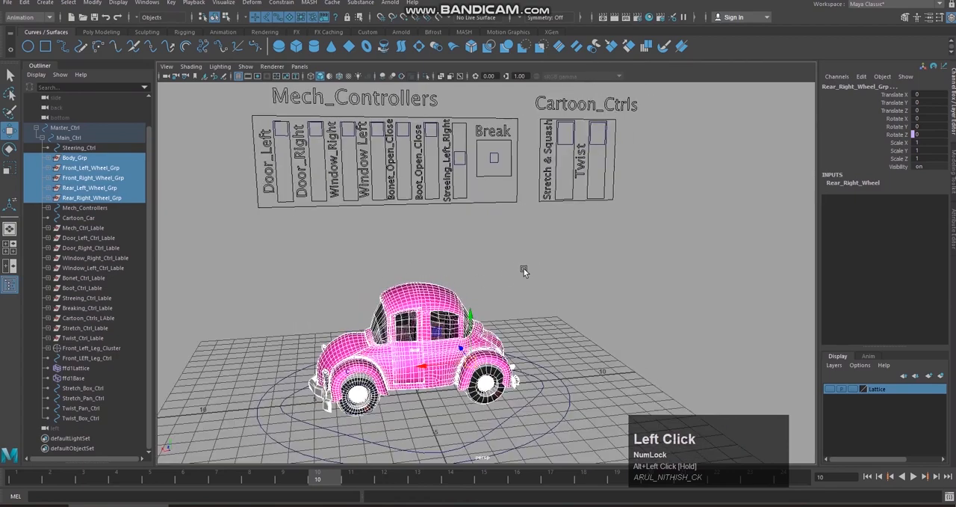
left_click_drag(524, 271, 524, 260, "alt")
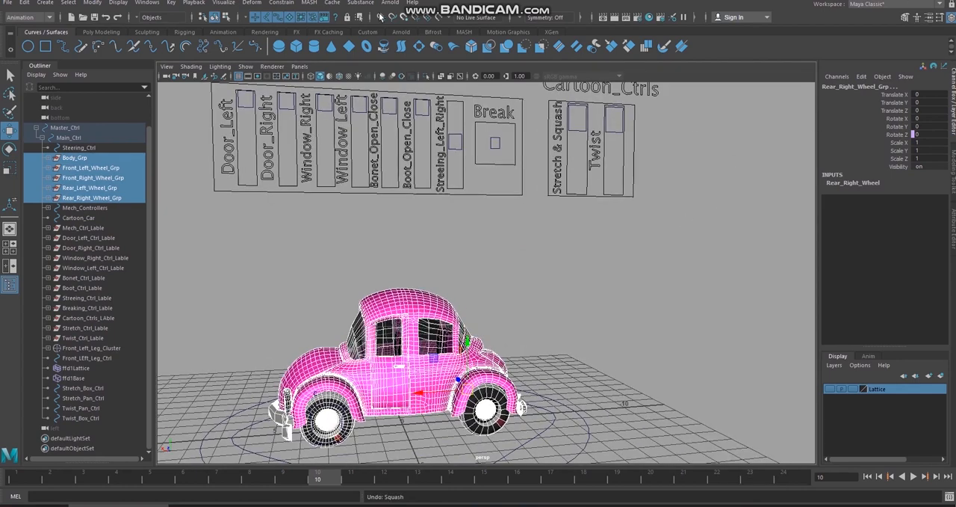
left_click(260, 9)
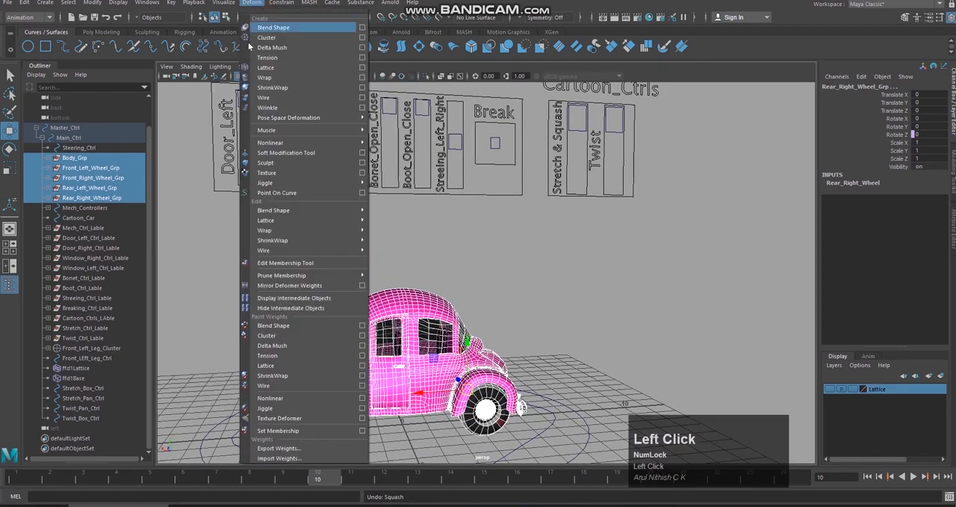
mouse_move(330, 215)
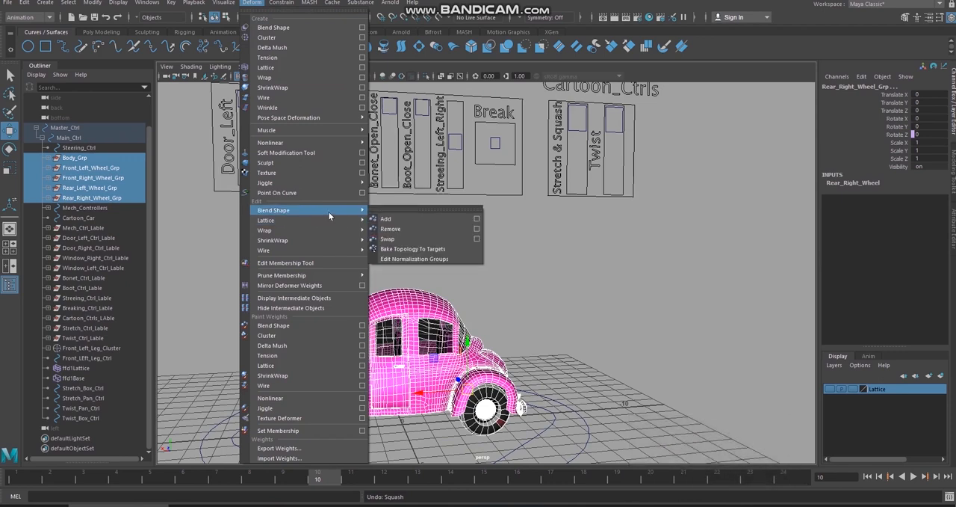
mouse_move(341, 149)
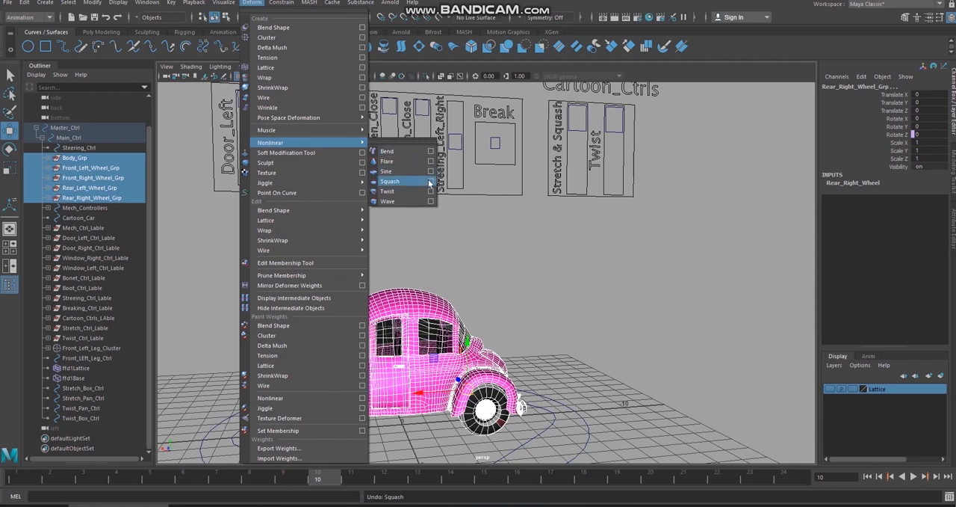
left_click(390, 181)
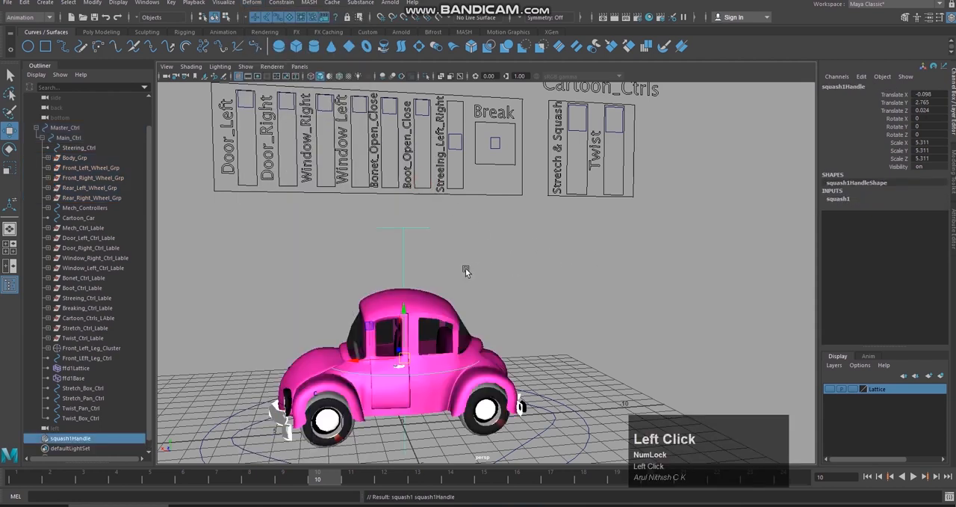
Step: Test the Squash deformer's Factor on the car and undo the change
left_click(840, 199)
left_click(891, 214)
middle_click_drag(708, 261, 709, 251)
key("ctrl+z")
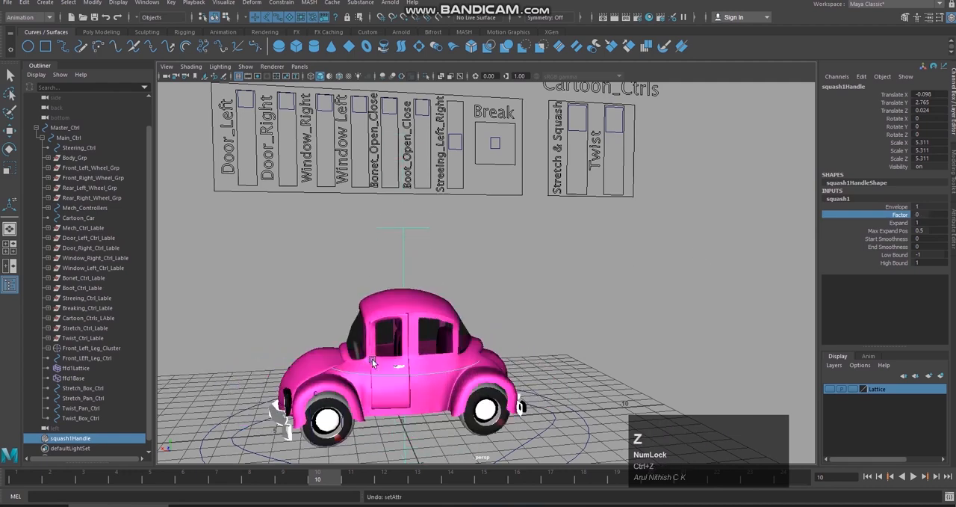
Step: Parent squash1Handle under Main_Ctrl, select Main_Ctrl to check the hierarchy, and clear the selection
scroll(150, 429, "down", 1)
scroll(183, 373, "down", 2)
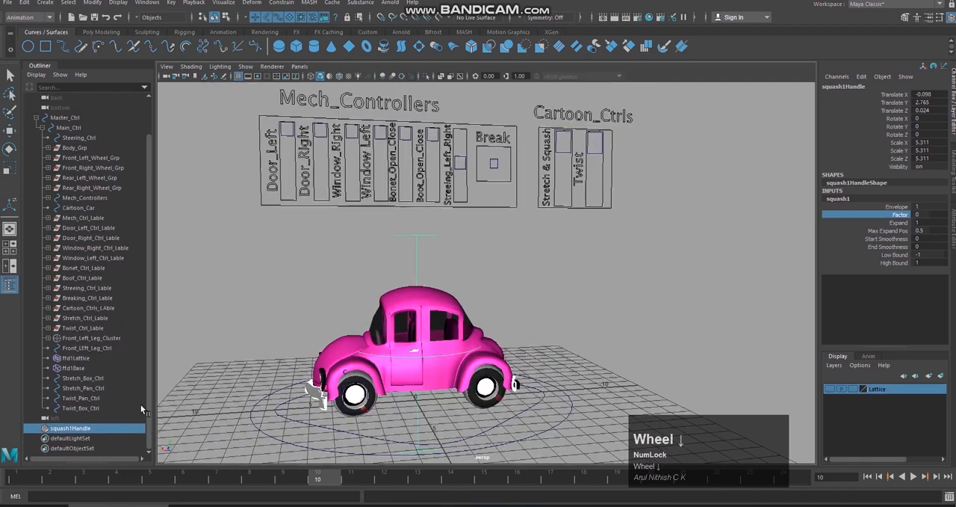
middle_click(86, 431)
scroll(85, 431, "down", 1)
middle_click_drag(86, 432, 106, 131)
scroll(106, 131, "up", 1)
scroll(431, 349, "down", 2)
left_click(409, 383)
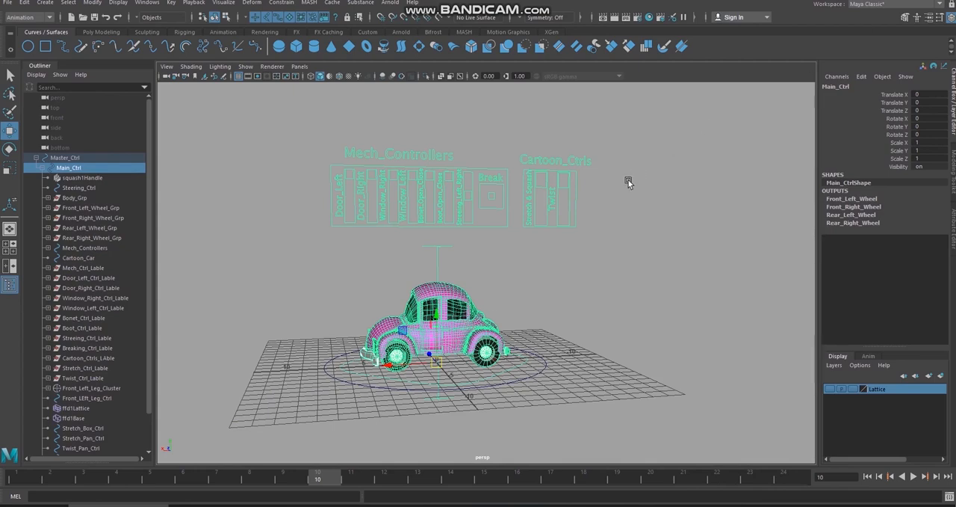
scroll(613, 235, "up", 3)
left_click(548, 251)
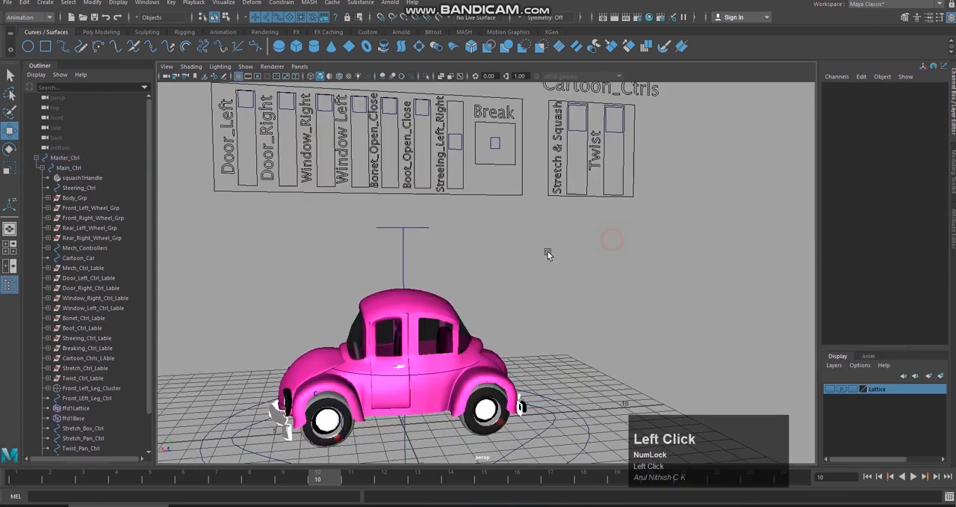
left_click(435, 309)
left_click(218, 221)
Step: Apply a nonlinear Twist deformer with default options to Body_Grp and the four wheel groups together
left_click(89, 197)
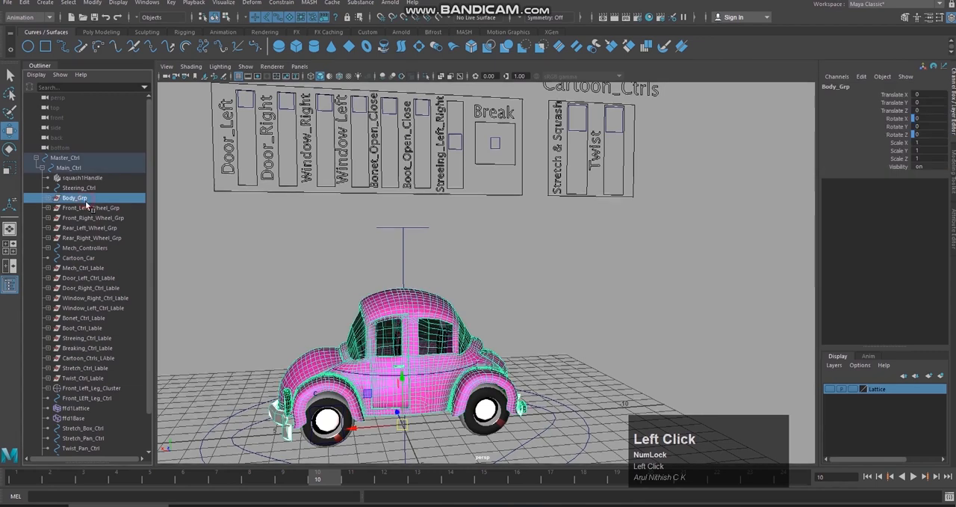
left_click(104, 238, "shift")
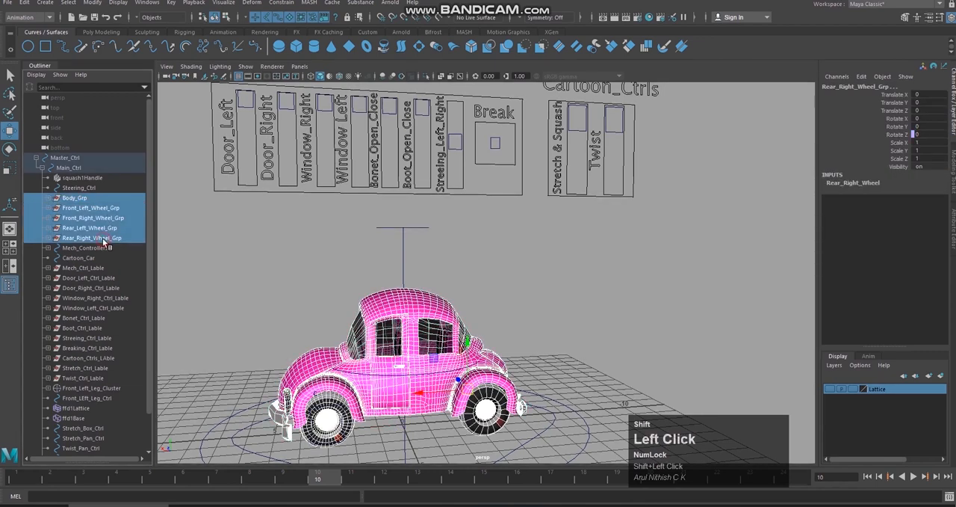
left_click(252, 3)
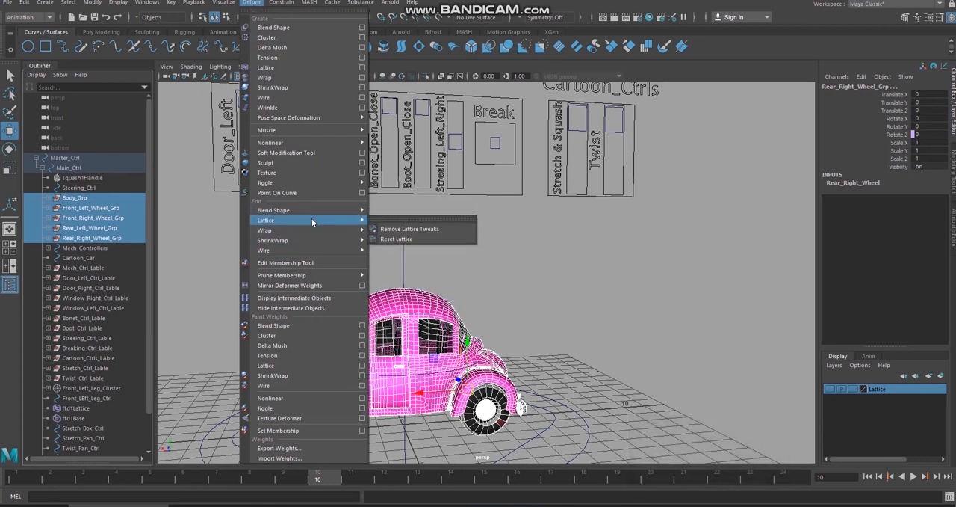
mouse_move(323, 142)
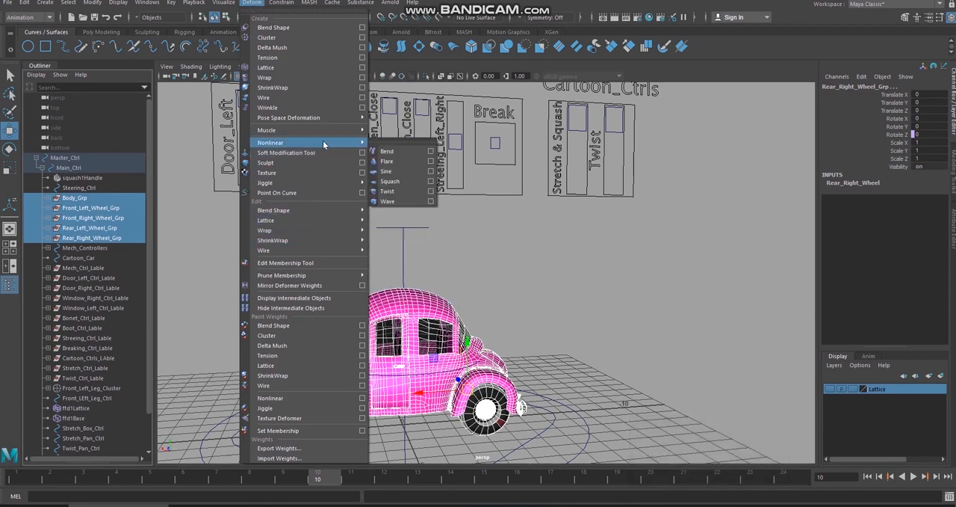
left_click(430, 194)
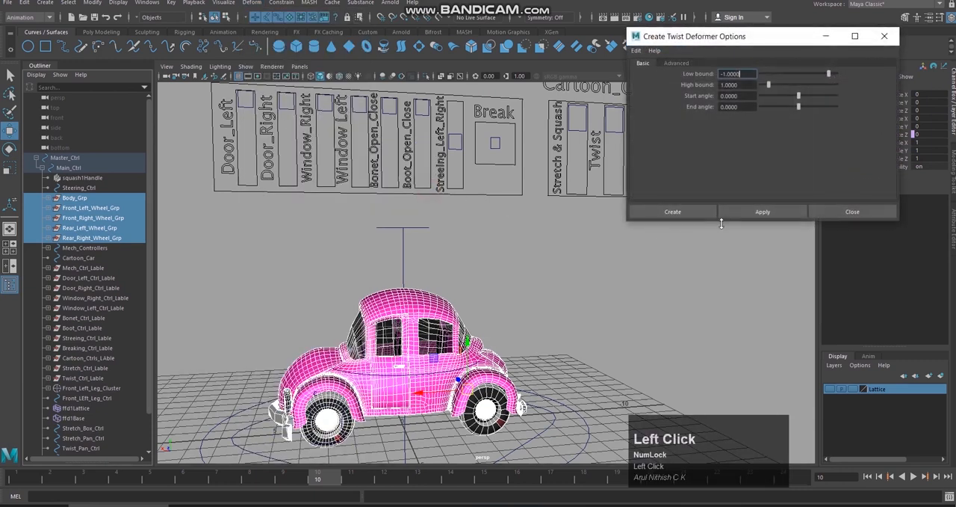
left_click(693, 216)
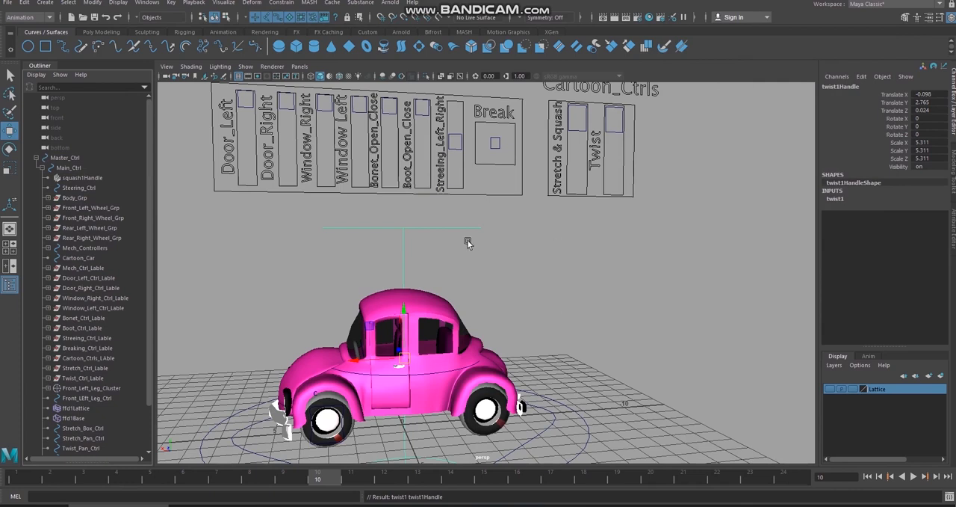
Step: Parent twist1Handle under Main_Ctrl, keeping the handle selected
scroll(142, 403, "down", 3)
middle_click_drag(82, 427, 110, 133)
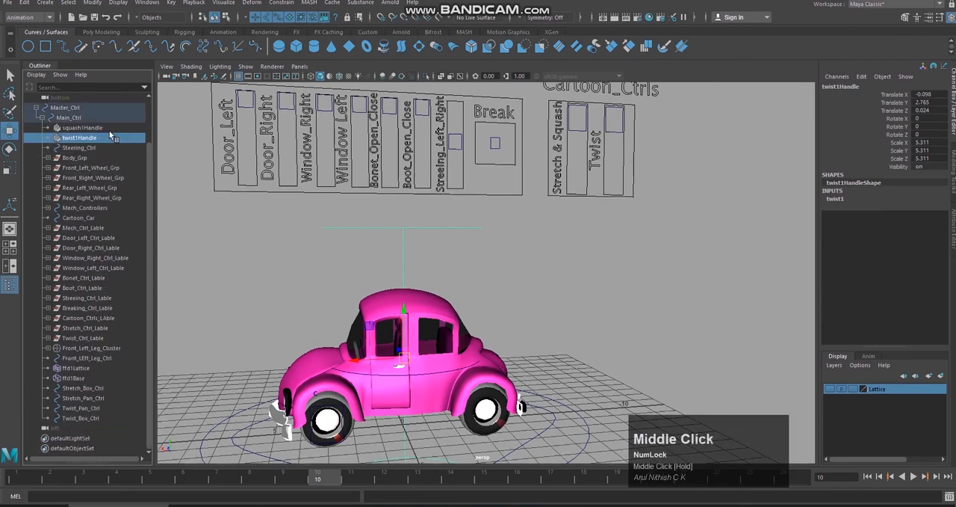
left_click(151, 180)
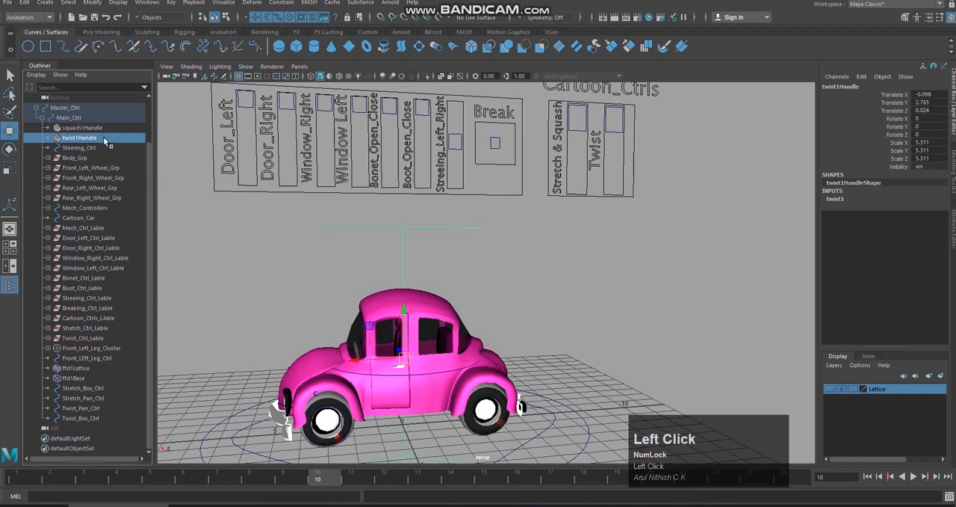
Step: Test twist1's Start Angle on the car with the handle upright and undo the change
left_click(836, 198)
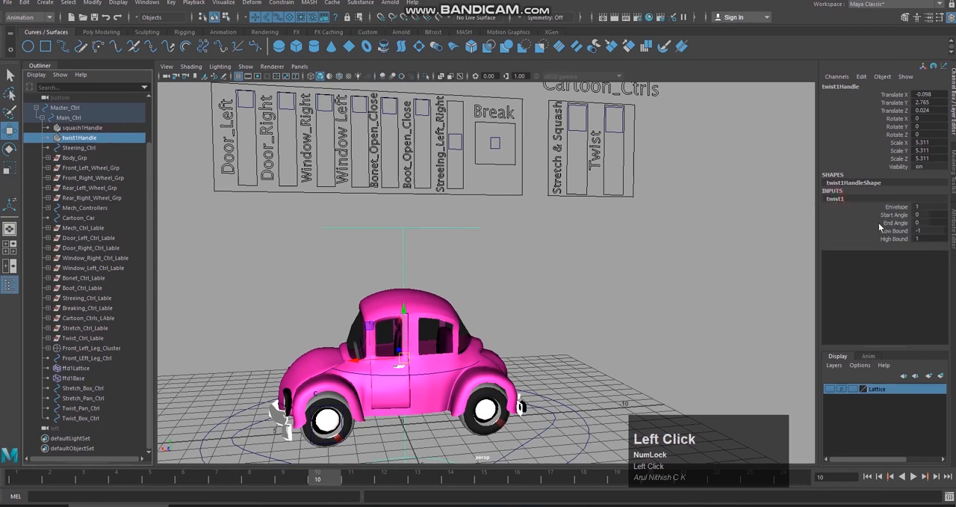
left_click(895, 215)
middle_click_drag(721, 231, 756, 213)
key("ctrl+z")
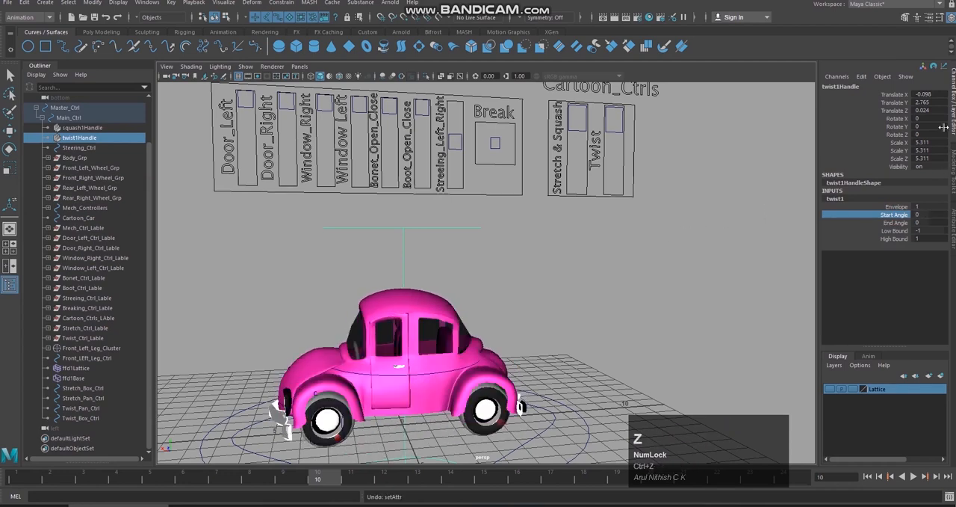
Step: Try rotating twist1Handle freely and about its Y axis, undoing each rotation
key("r")
key("e")
left_click_drag(446, 323, 483, 325)
key("ctrl+z")
left_click(892, 127)
middle_click_drag(597, 221, 639, 218)
key("ctrl+z")
Step: Set twist1Handle's Rotate Z to 90 so the twist runs along the car's length
left_click(892, 136)
middle_click_drag(589, 238, 568, 264)
left_click_drag(568, 264, 569, 275, "alt")
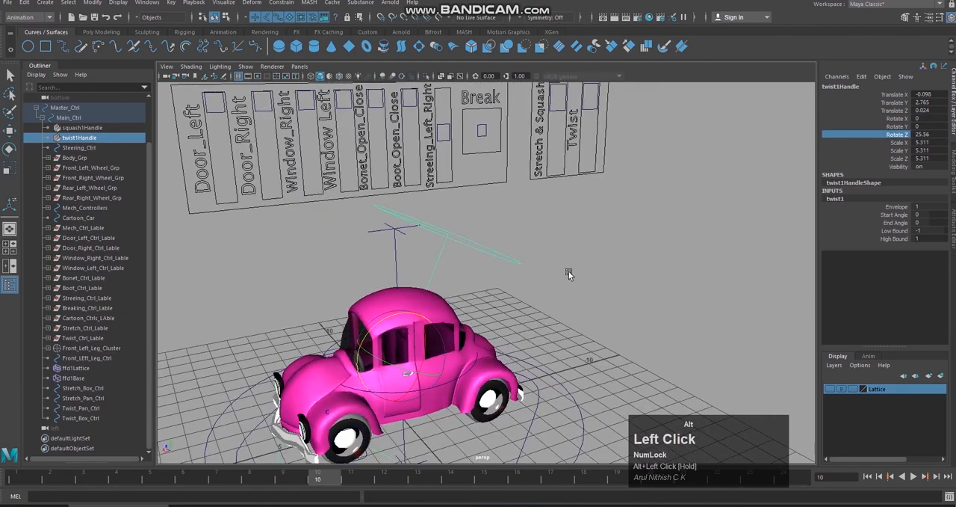
middle_click_drag(569, 274, 634, 289)
left_click_drag(634, 290, 553, 275, "alt")
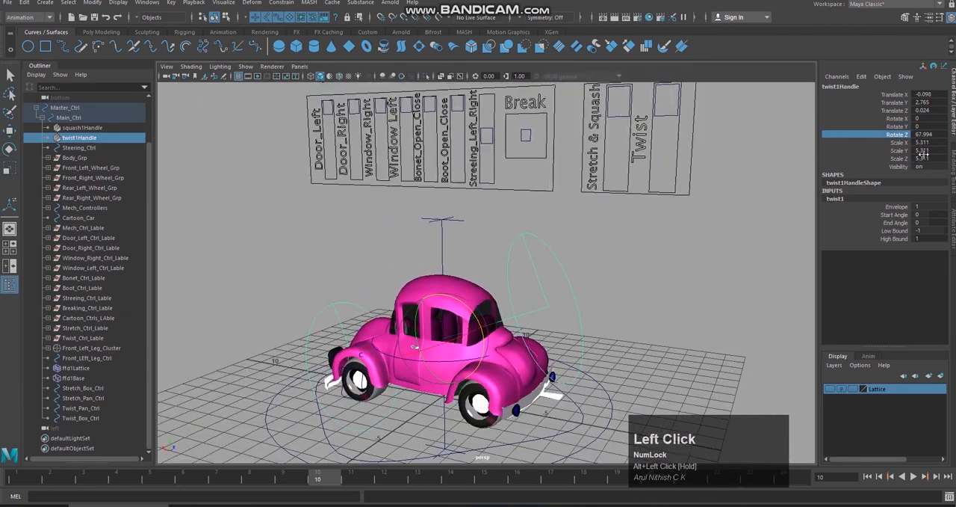
left_click(946, 137)
key("Return")
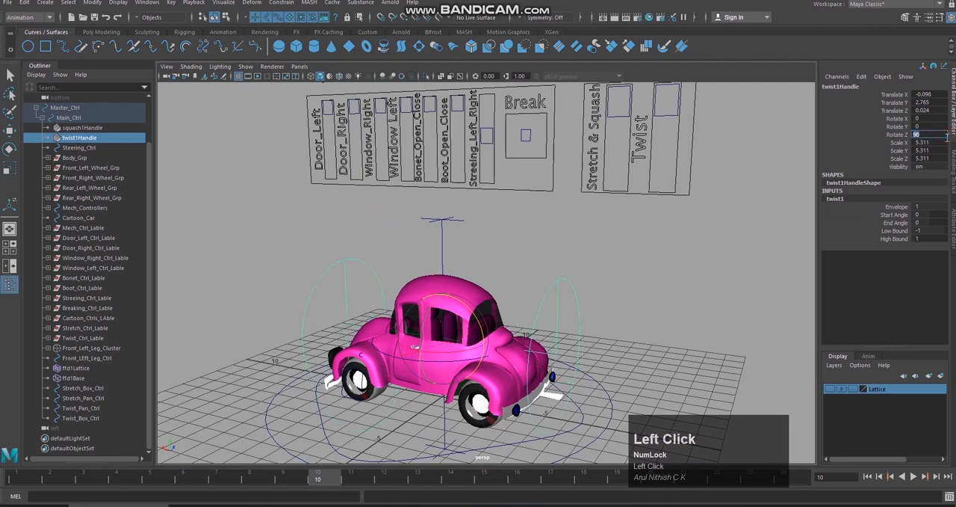
Step: Test the Start Angle with the twist handle lying lengthwise, inspect the deformed car, and undo the change
left_click_drag(625, 296, 694, 290, "alt")
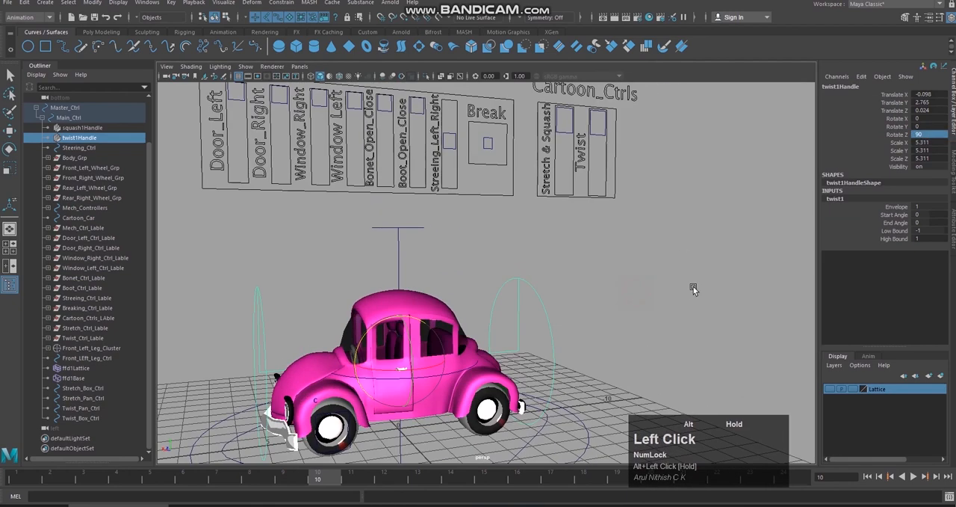
left_click(897, 215)
middle_click_drag(726, 267, 657, 265)
mouse_move(656, 265)
left_mouse_down("alt")
mouse_move(628, 269)
mouse_move(650, 271)
mouse_move(640, 273)
left_mouse_up("alt")
middle_click_drag(640, 274, 611, 299)
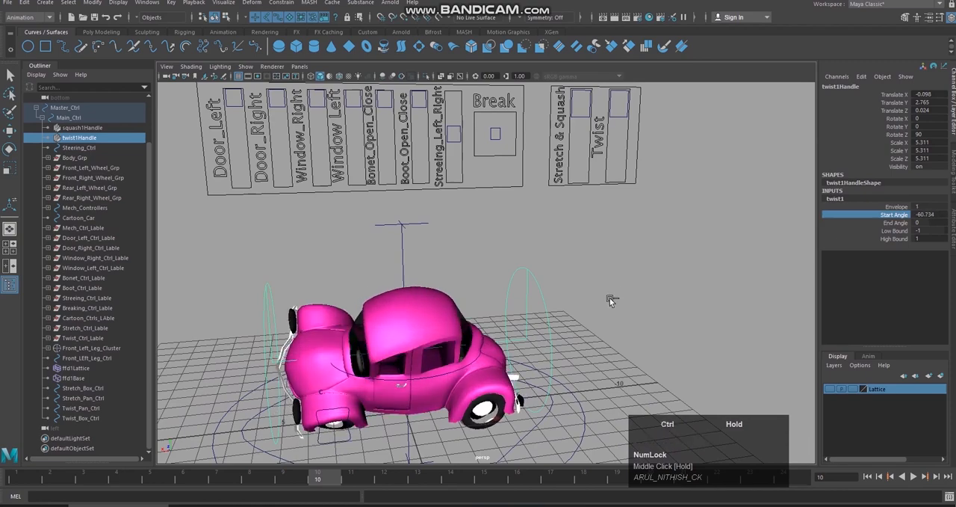
key("ctrl+z")
left_click_drag(610, 299, 636, 292, "alt")
key("ctrl+z")
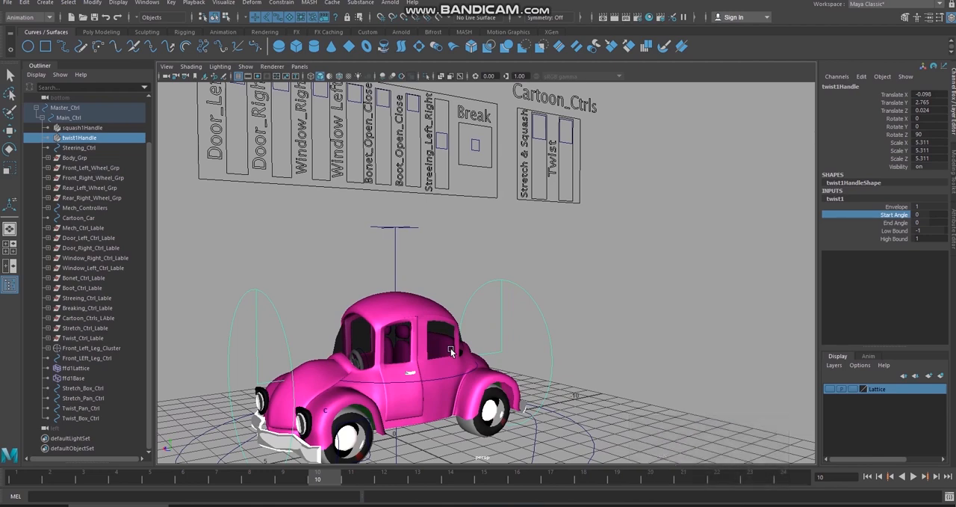
Step: Inspect the car from several sides, test twist1's End Angle, and undo the change
left_click_drag(566, 330, 590, 343, "alt")
scroll(594, 338, "up", 3, "alt")
left_click(588, 334, "alt")
middle_click_drag(589, 334, 632, 287)
key("z")
scroll(606, 312, "up", 3)
left_click_drag(632, 286, 615, 292, "alt")
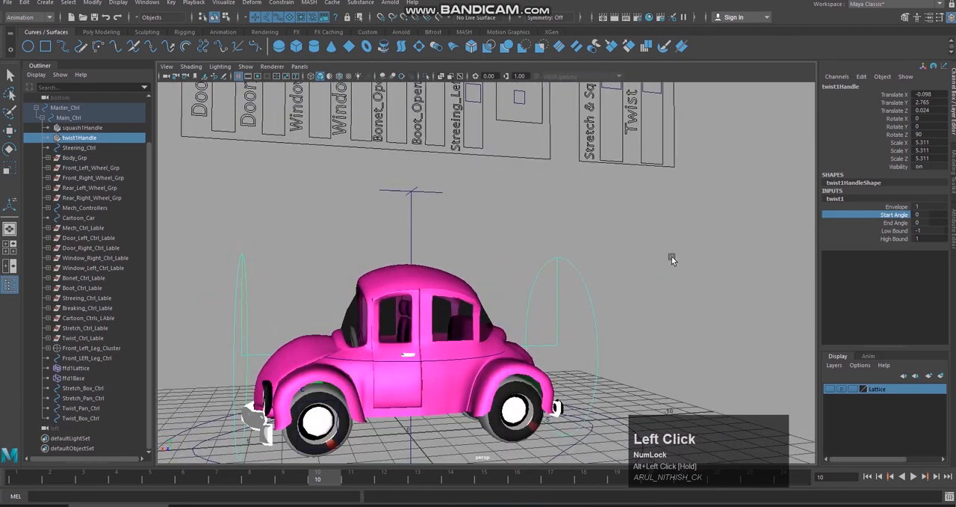
left_click(896, 222)
middle_click_drag(714, 261, 729, 239)
key("z")
Step: Try a Low Bound of 0 on twist1 together with a changed Start Angle, and undo both changes
left_click(895, 230)
left_click(888, 219)
middle_click_drag(615, 248, 589, 278)
key("ctrl+z")
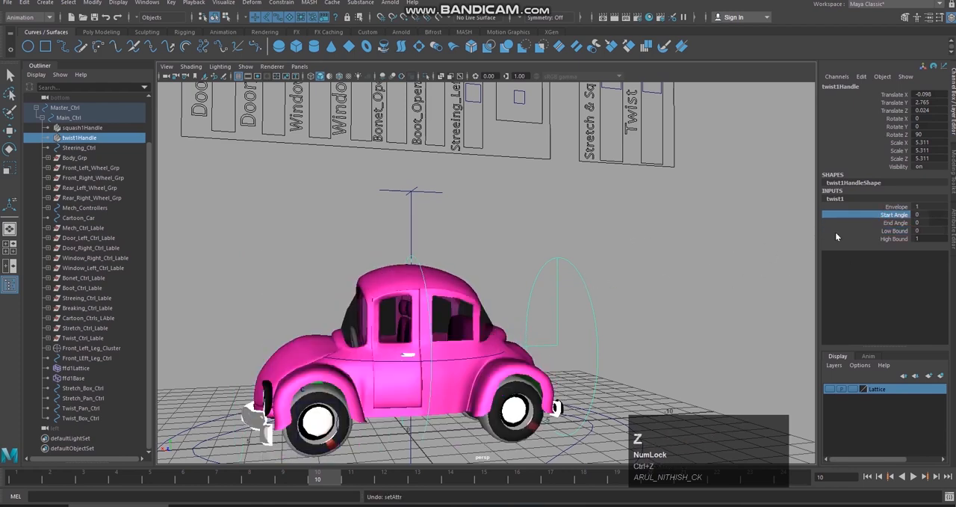
key("z")
Step: Try other High Bound values on twist1 along with the Start Angle, and restore High Bound to 1
left_click(889, 239)
middle_click_drag(756, 261, 713, 234)
left_click(891, 218)
key("ctrl+z")
left_click(889, 239)
mouse_move(728, 281)
middle_mouse_down()
mouse_move(746, 274)
mouse_move(726, 286)
mouse_move(734, 269)
middle_mouse_up()
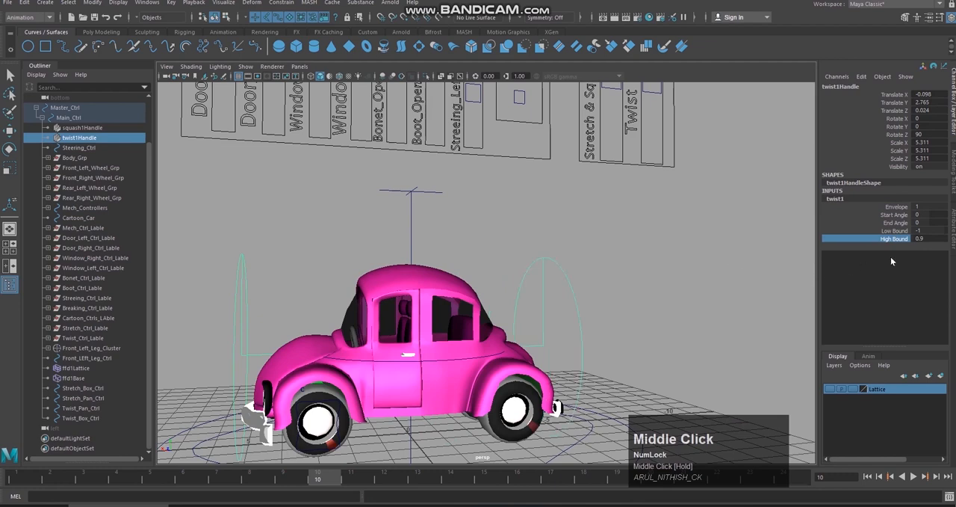
left_click(924, 238)
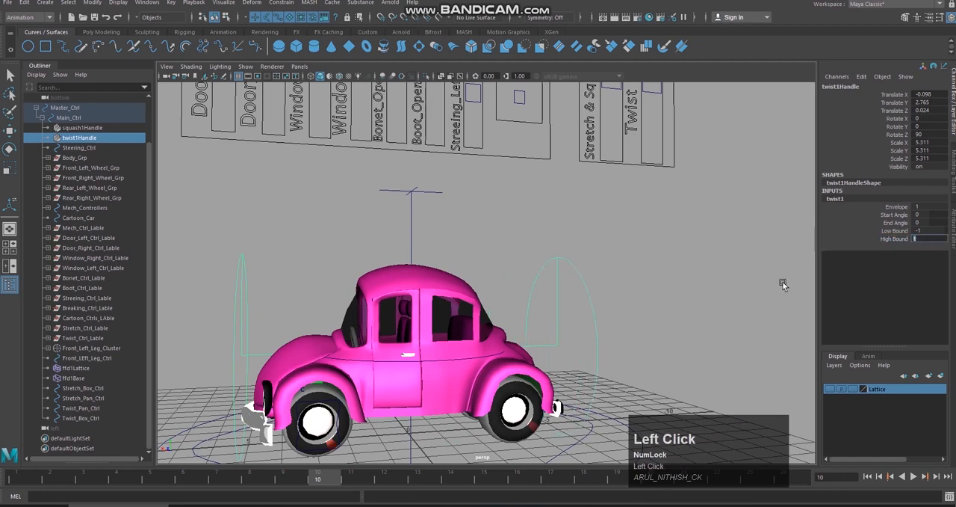
Step: Test twist1's Start Angle once more with the original bounds and undo the change
left_click_drag(748, 293, 691, 302, "alt")
left_click(894, 209)
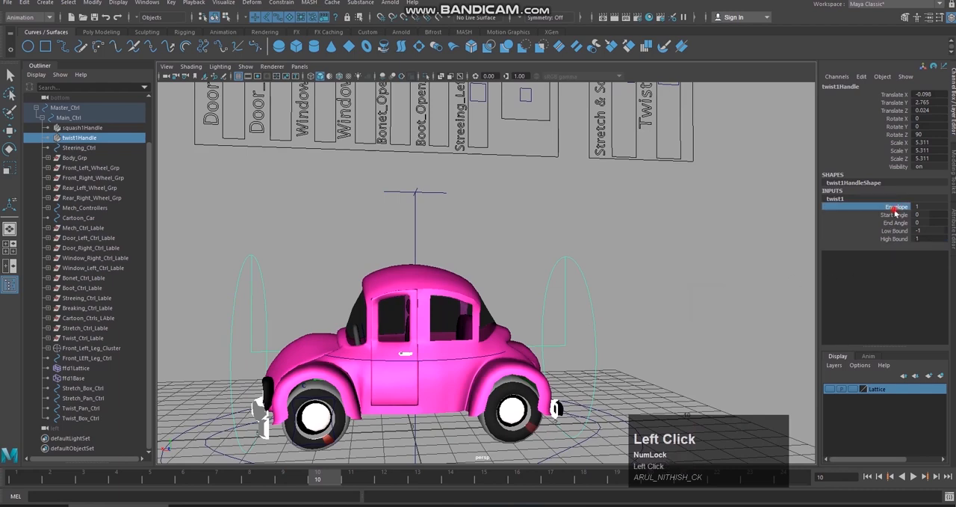
left_click(896, 216)
middle_click_drag(755, 224, 684, 250)
key("ctrl+z")
Step: Select Stretch_Pan_Ctrl in the Cartoon_Ctrls panel and load it as the driver in Set Driven Key
left_click_drag(654, 276, 702, 278, "alt")
right_click_drag(702, 278, 636, 258, "alt")
left_click_drag(636, 259, 615, 268, "alt")
middle_click_drag(615, 268, 640, 335, "alt")
right_click_drag(641, 335, 641, 327, "alt")
left_click_drag(640, 327, 616, 297, "alt")
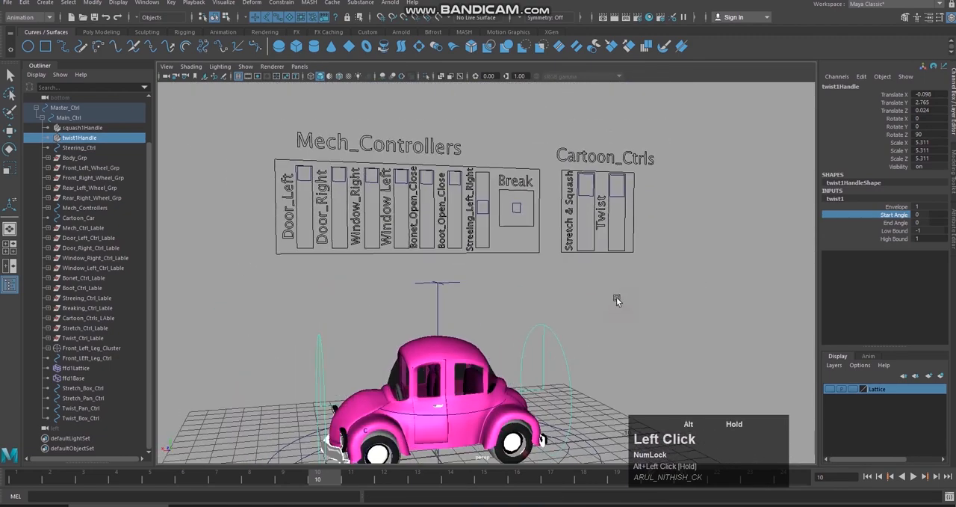
left_click(586, 213)
middle_click_drag(695, 315, 675, 288, "alt")
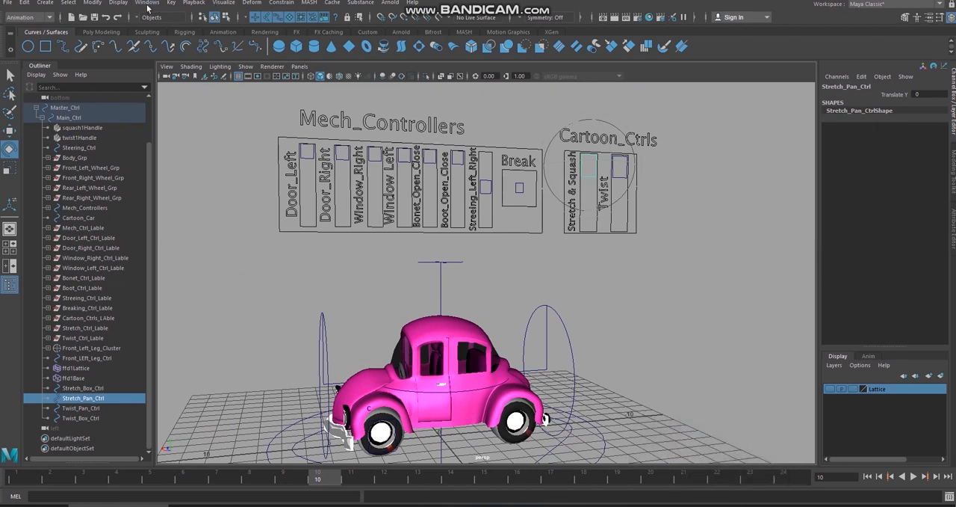
left_click(171, 2)
mouse_move(293, 88)
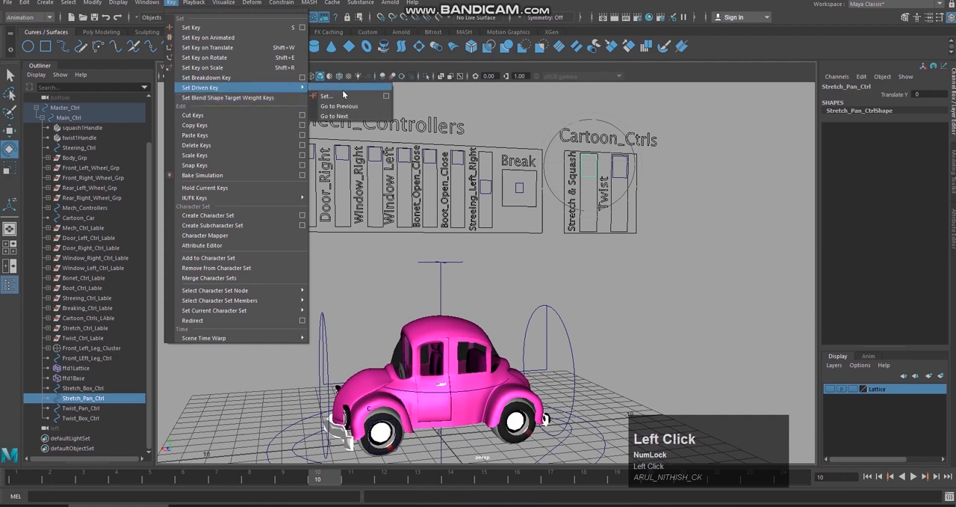
left_click(389, 96)
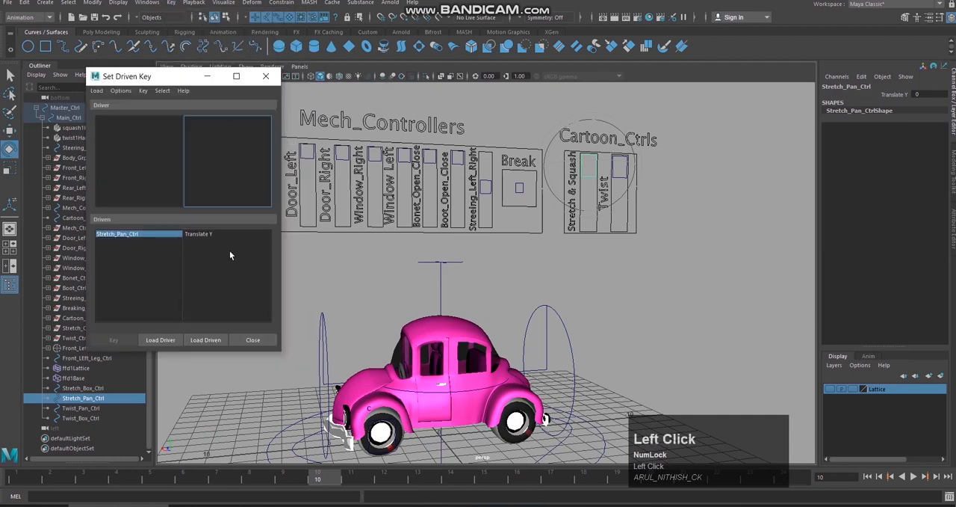
left_click(158, 340)
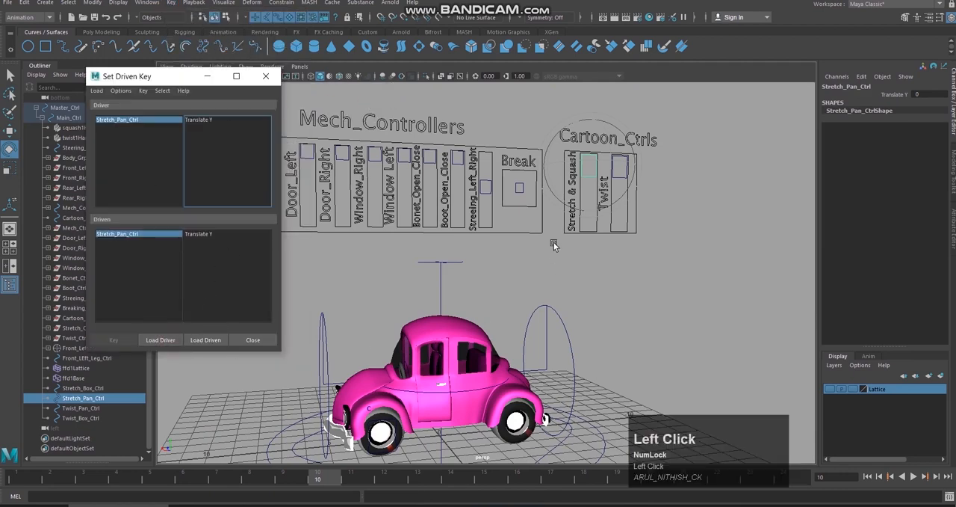
key("w")
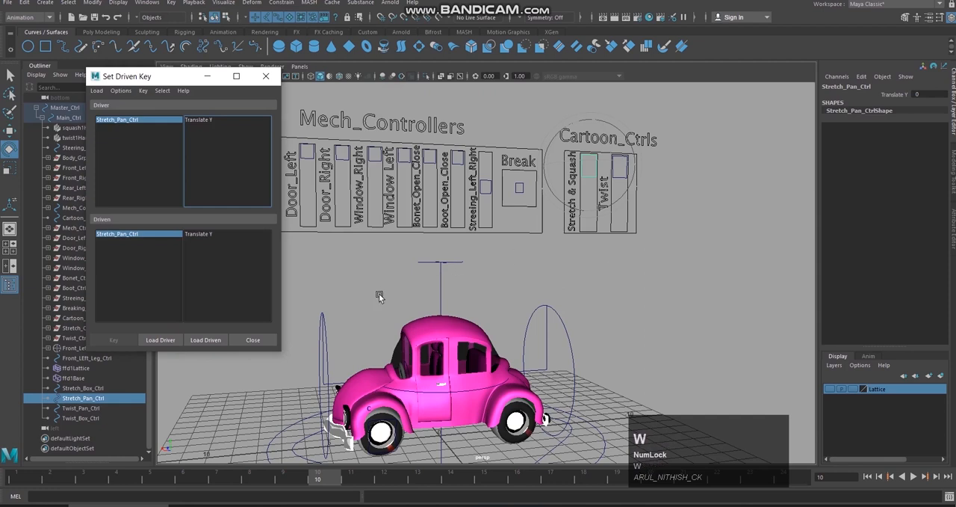
Step: Load squash1Handle with its squash1 input as the driven object in Set Driven Key
left_click_drag(175, 80, 216, 73)
left_click(83, 127)
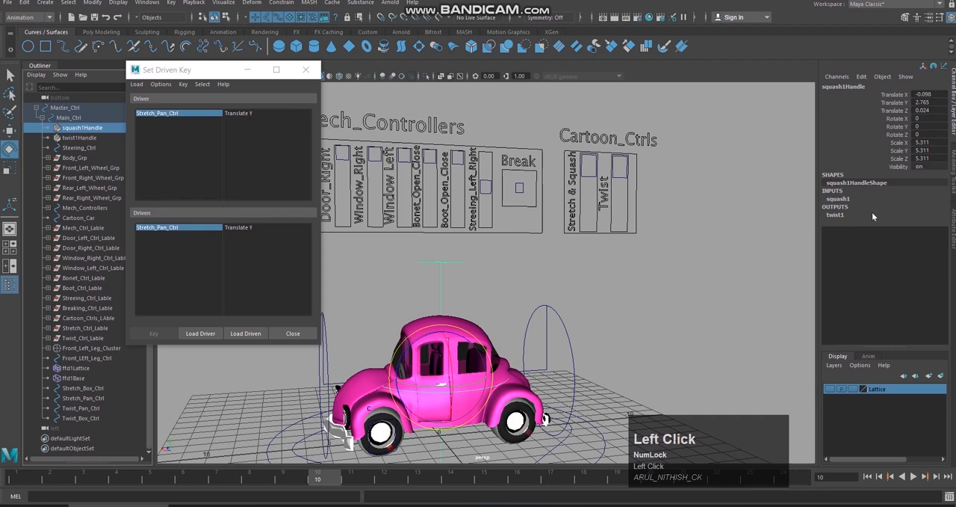
left_click(847, 200)
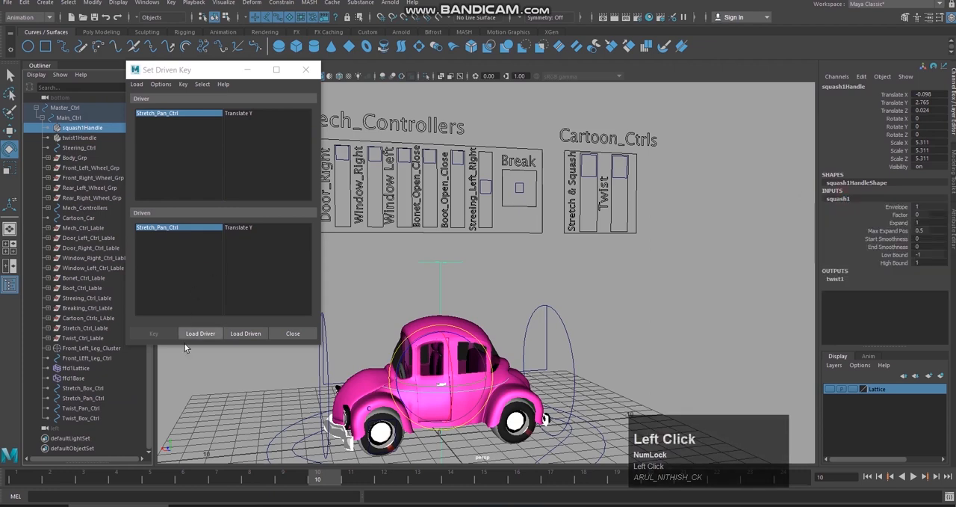
left_click(254, 338)
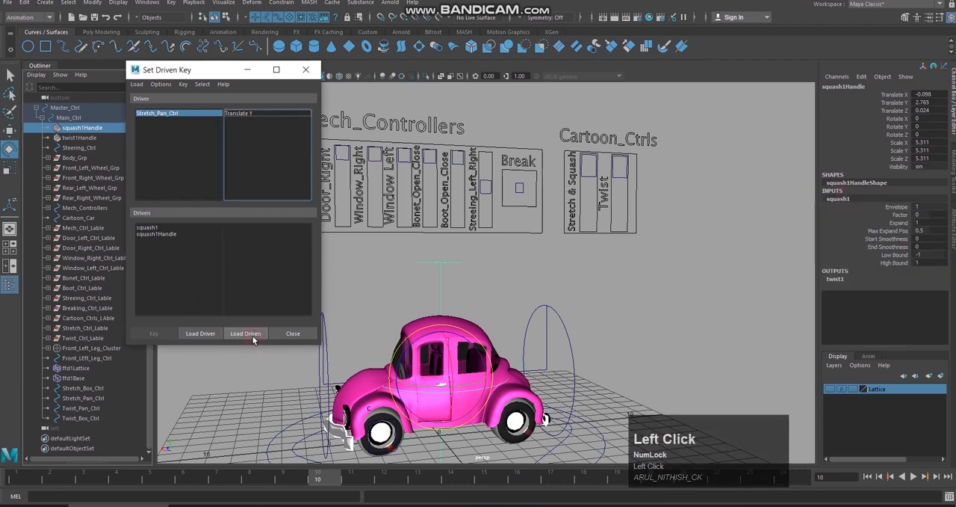
Step: Pair squash1's Factor as the driven attribute with Stretch_Pan_Ctrl's Translate Y as the driver attribute
left_click(159, 227)
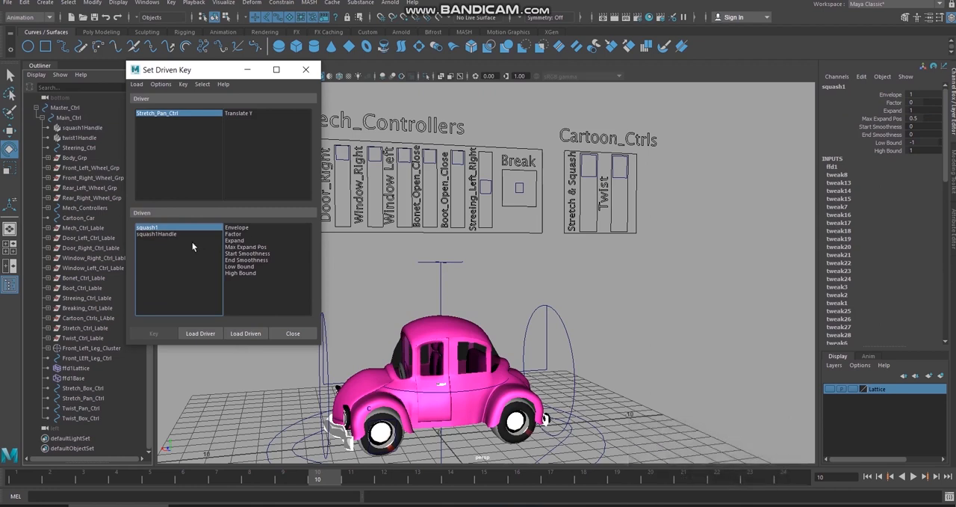
left_click(237, 234)
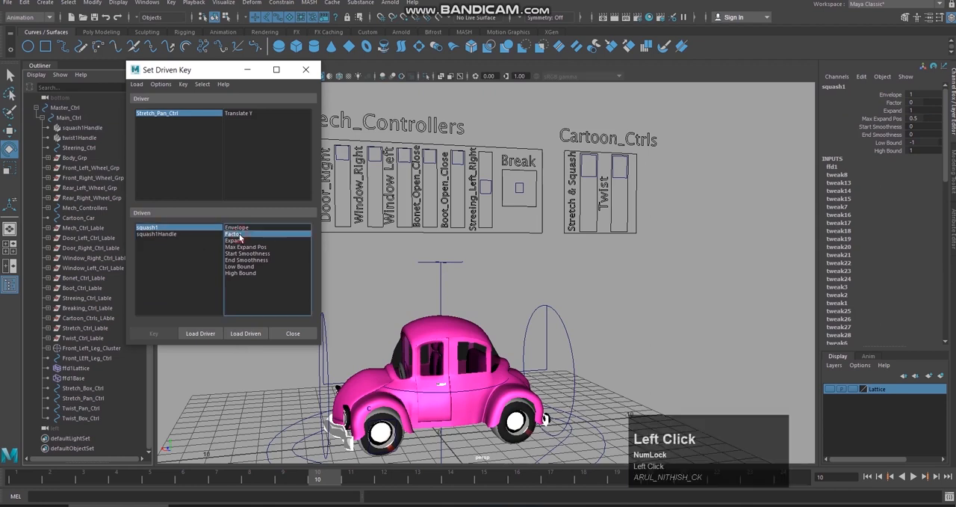
left_click(262, 114)
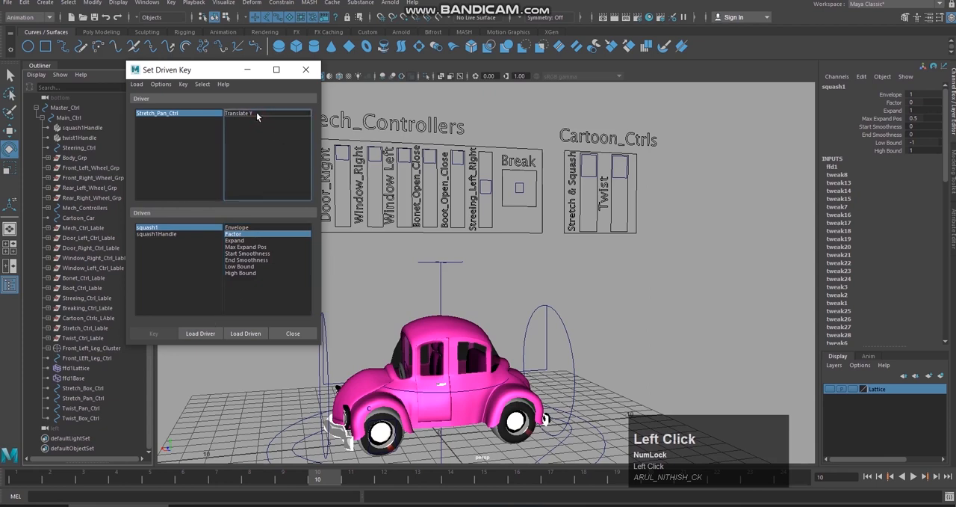
left_click(256, 113)
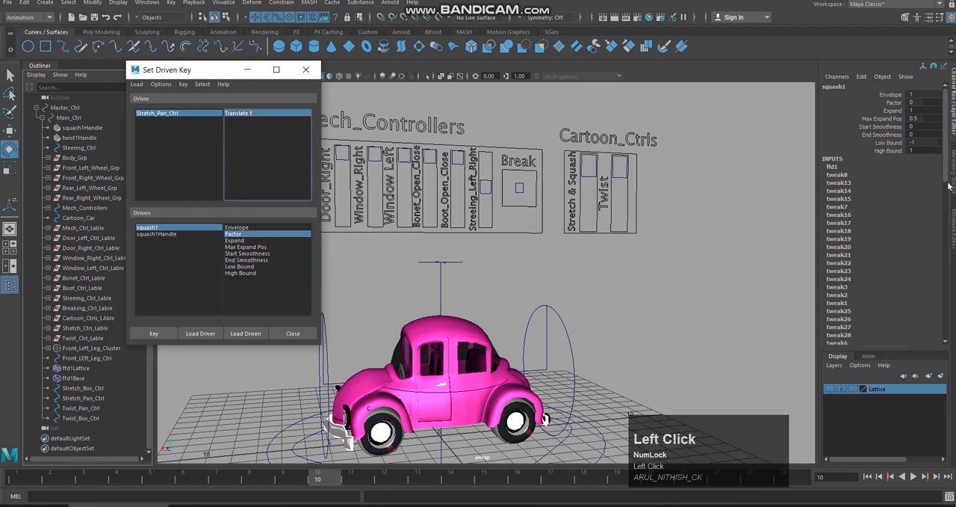
scroll(951, 168, "up", 1)
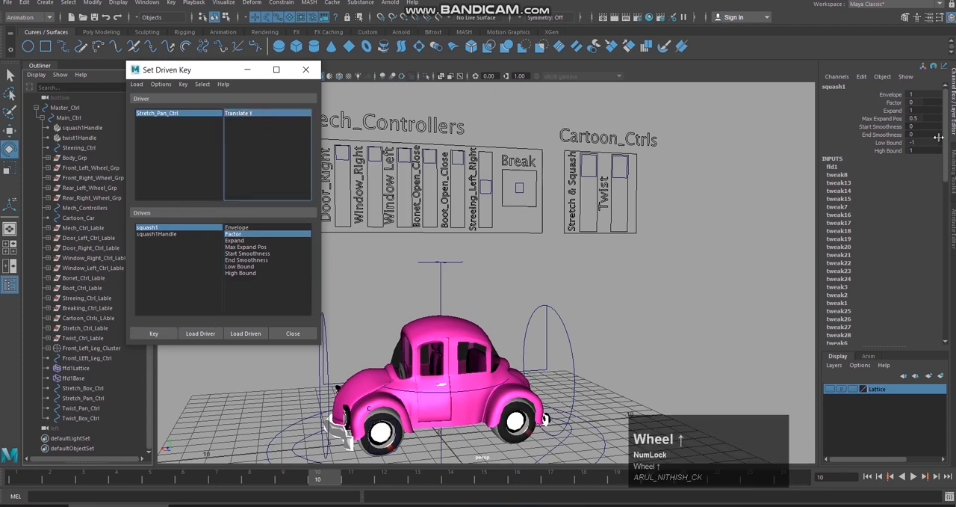
Step: Test squash1's Factor by changing it interactively and undo the change
left_click(894, 102)
middle_click_drag(619, 265, 611, 267)
key("ctrl+z")
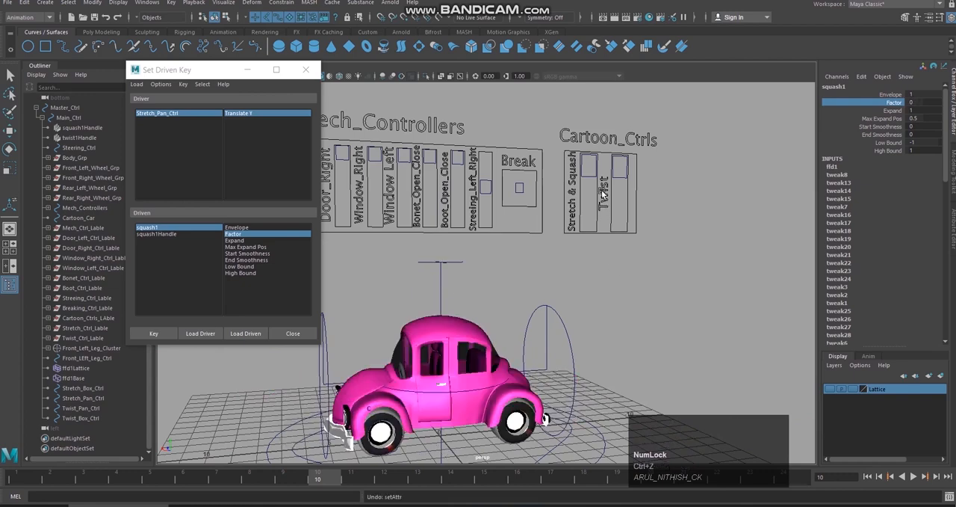
Step: Select Stretch_Pan_Ctrl in the Cartoon_Ctrls panel with the Move tool, try to move it upward along Y, and undo the attempt
left_click_drag(676, 200, 653, 202, "alt")
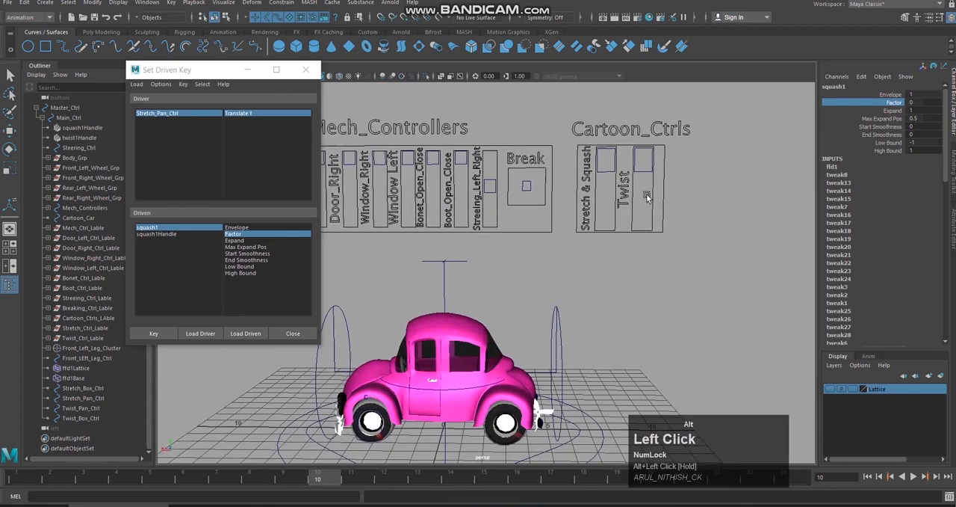
left_click(613, 171)
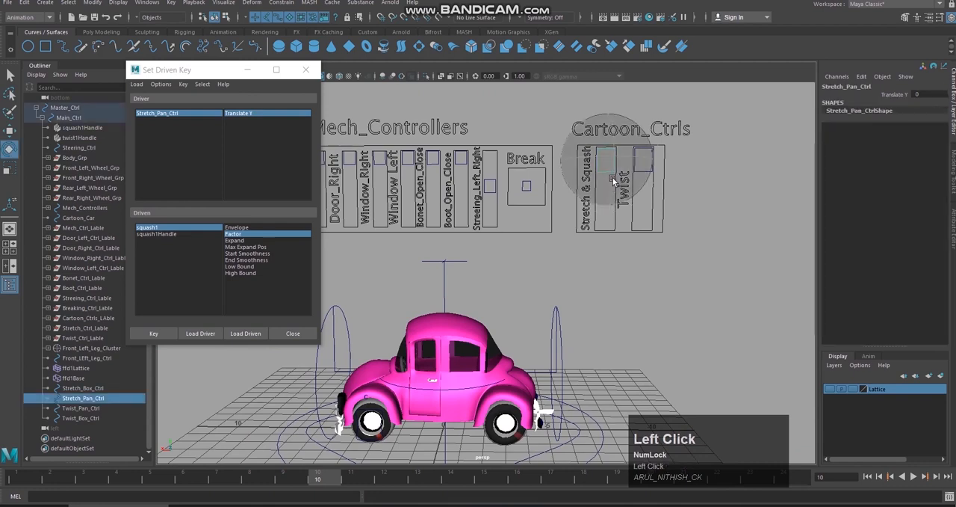
key("w")
left_click_drag(608, 153, 605, 117)
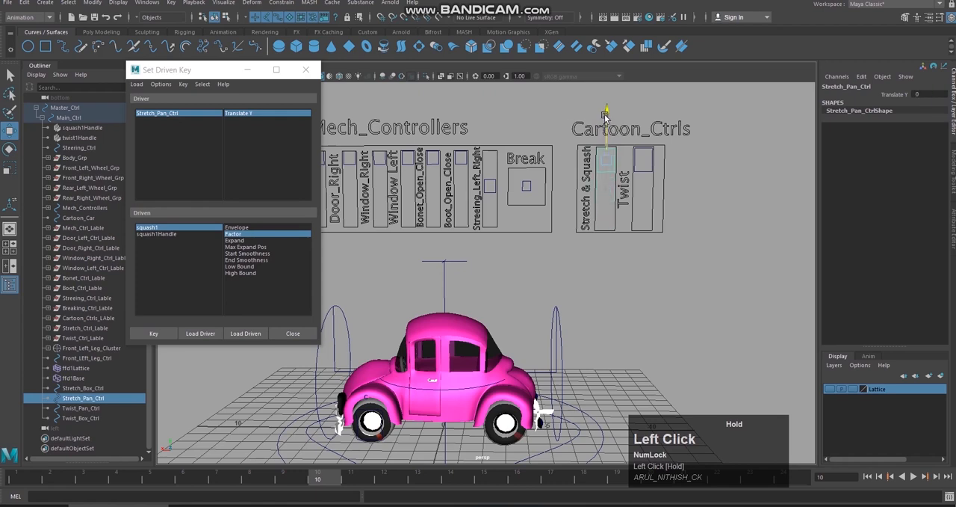
key("ctrl+z")
key("ctrl+z")
left_click_drag(726, 152, 732, 156, "alt")
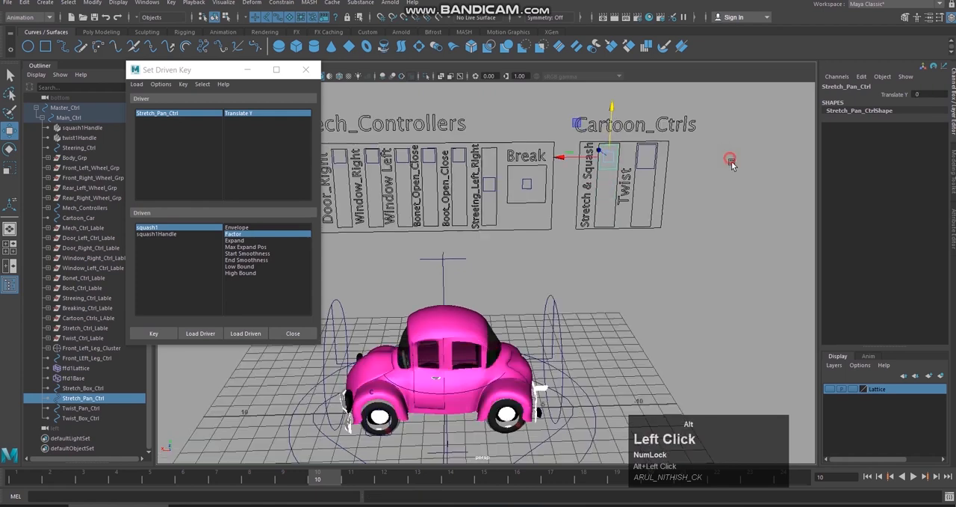
Step: Close Set Driven Key and disable the minimum and maximum Translate Y limits of Stretch_Pan_Ctrl
left_click(305, 70)
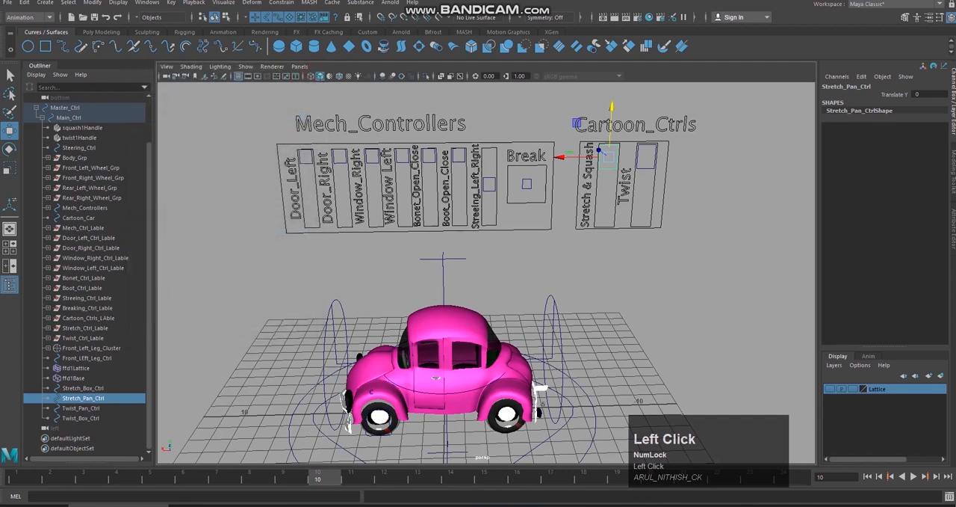
left_click(952, 232)
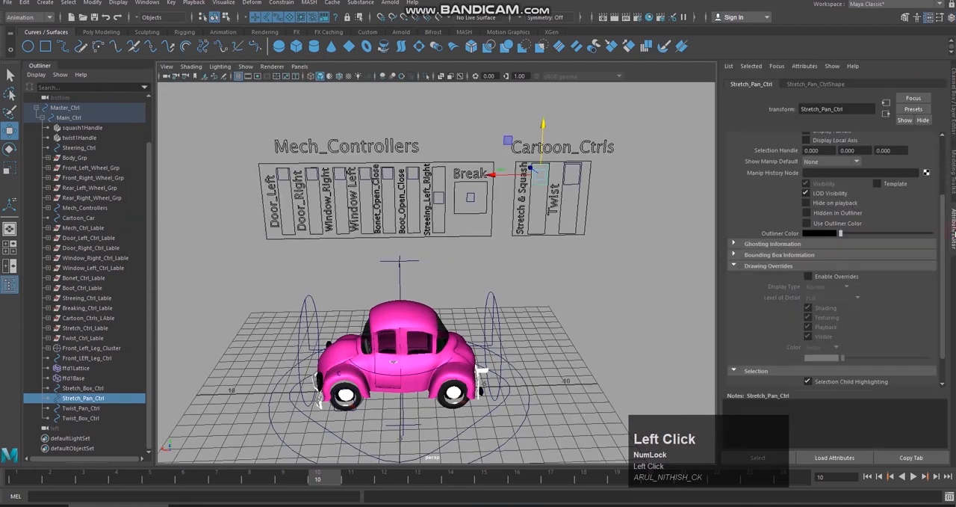
left_click(759, 266)
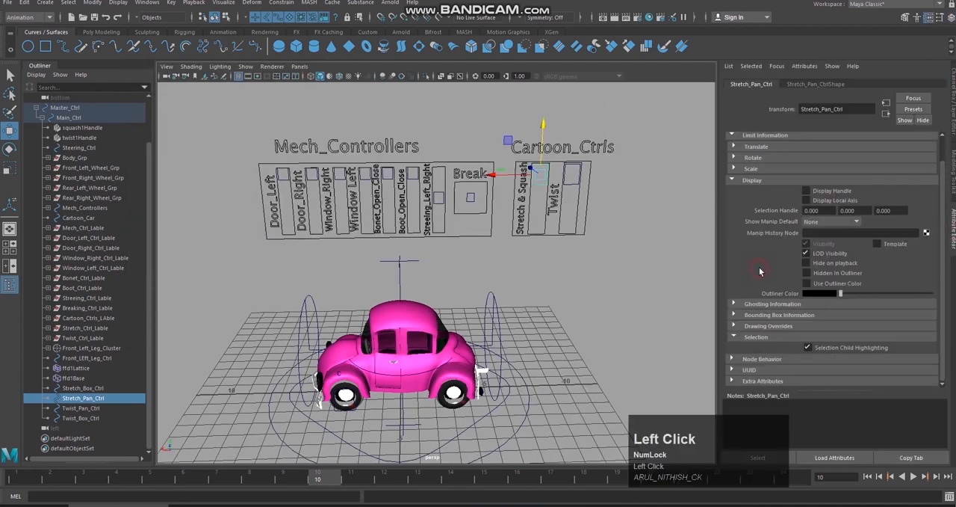
left_click(748, 182)
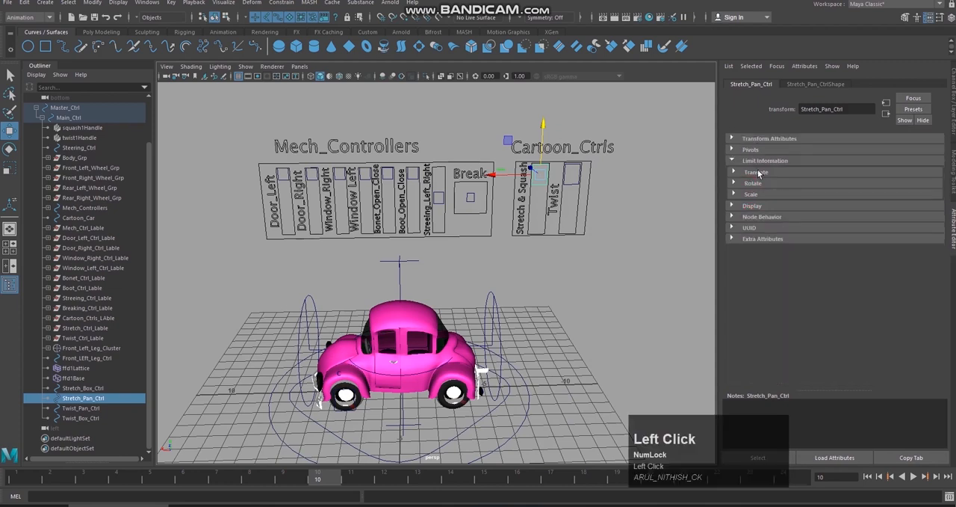
left_click(758, 172)
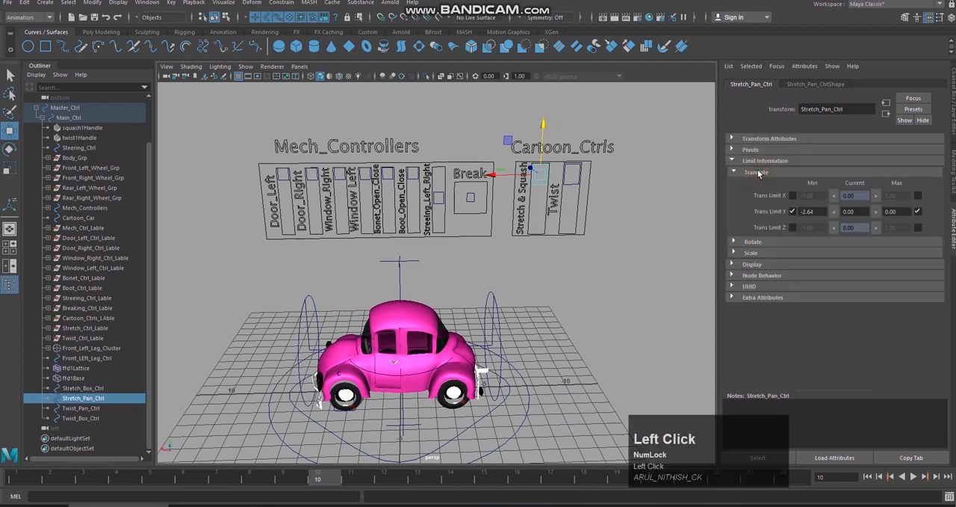
left_click(789, 212)
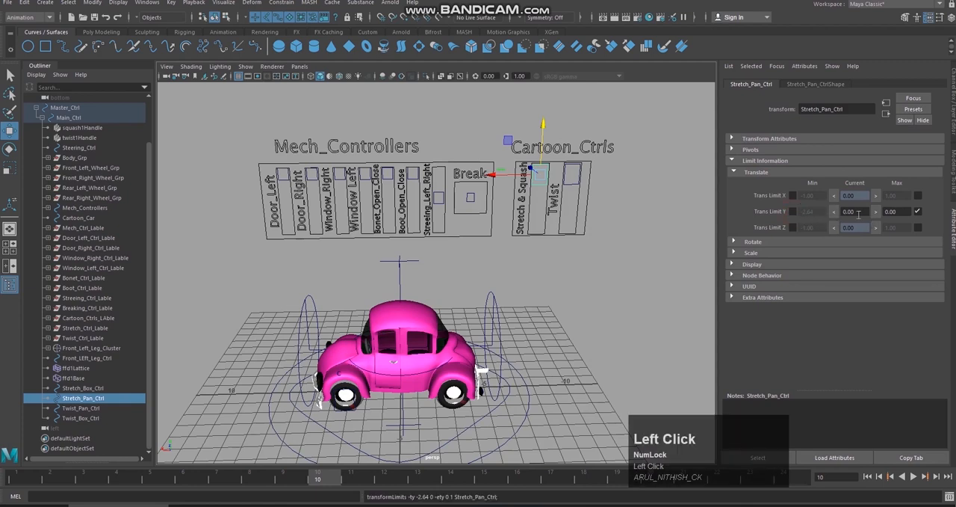
left_click(918, 213)
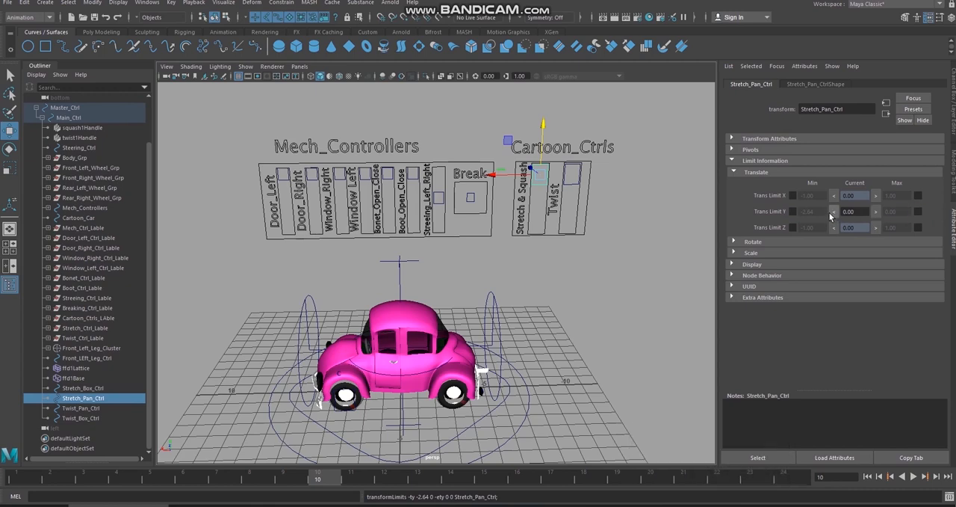
Step: Move Stretch_Pan_Ctrl down its slider box to a Translate Y of about -1.15
left_click_drag(625, 191, 613, 175, "alt")
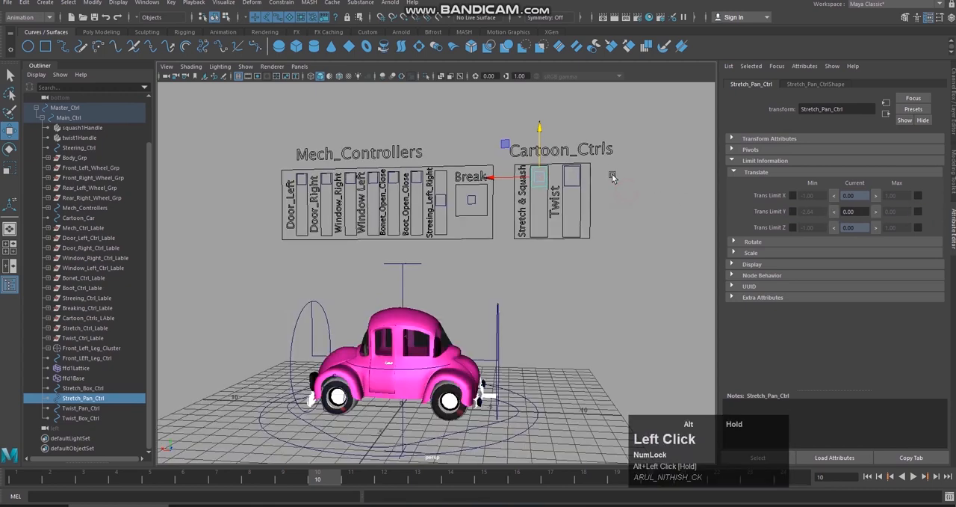
left_click_drag(539, 128, 538, 153)
mouse_move(594, 165)
left_mouse_down("alt")
mouse_move(611, 168)
mouse_move(604, 171)
left_mouse_up("alt")
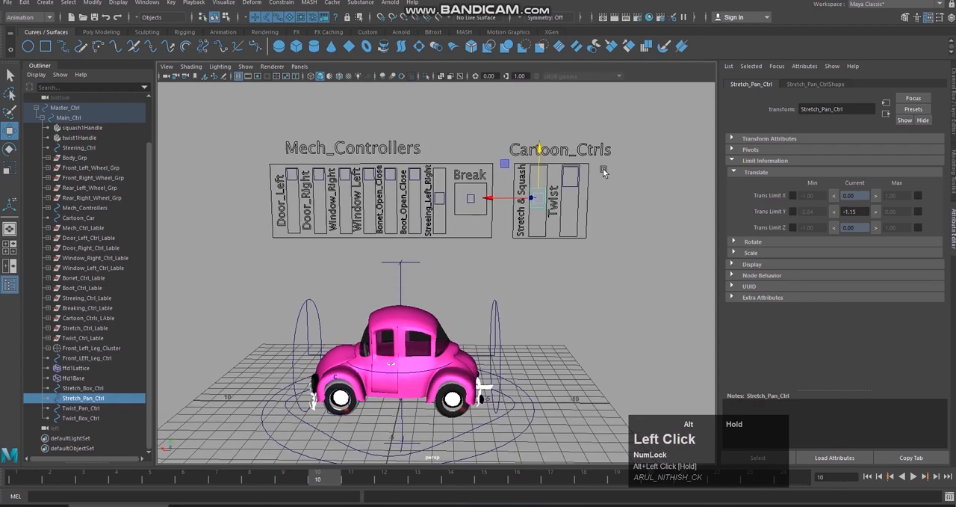
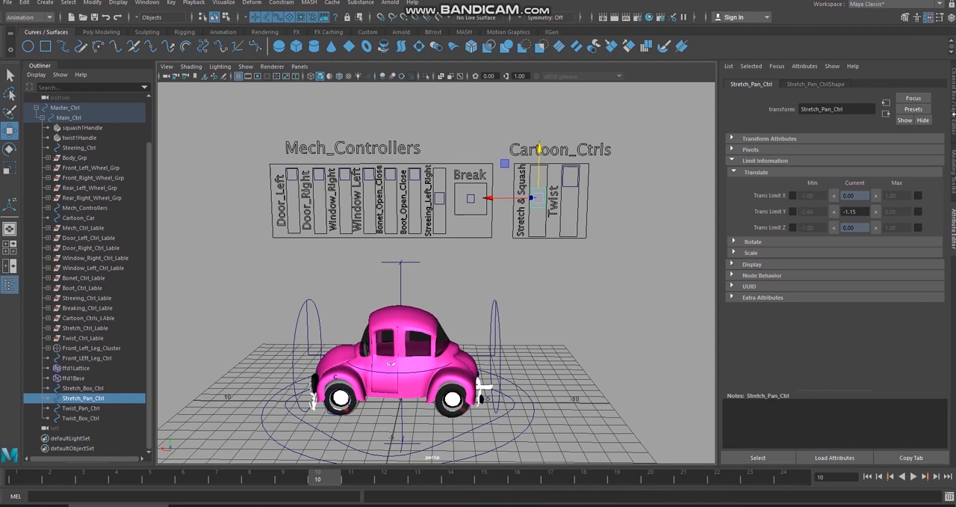
Step: Try to freeze the transformations of Stretch_Pan_Ctrl
left_click(954, 101)
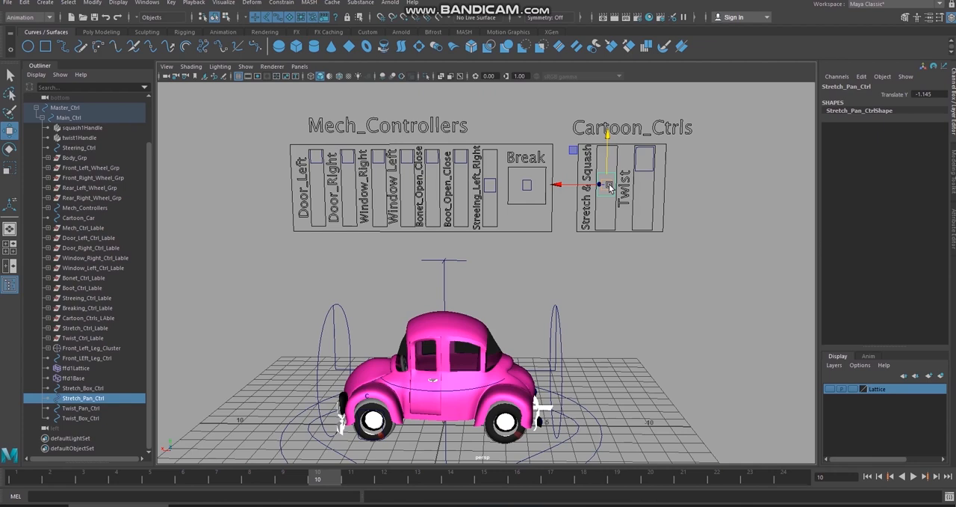
left_click(93, 3)
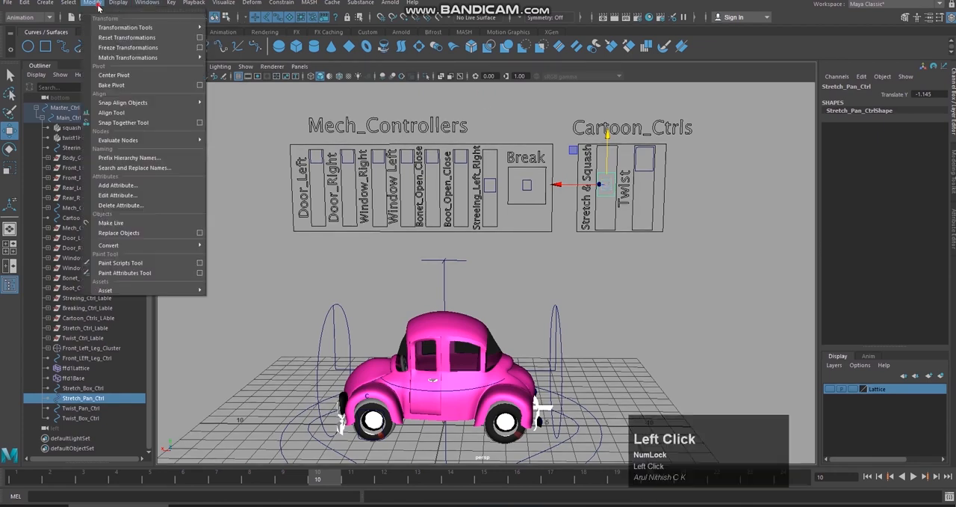
left_click(113, 47)
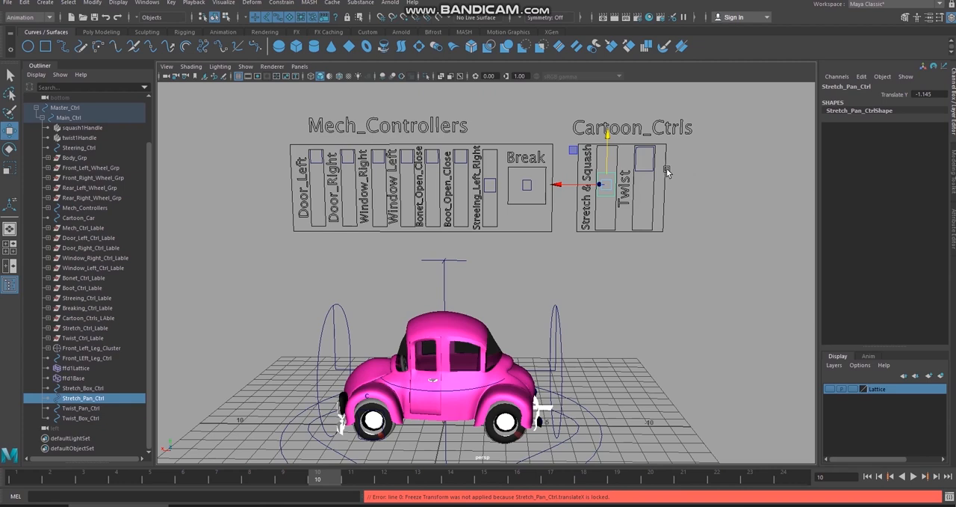
key("ctrl")
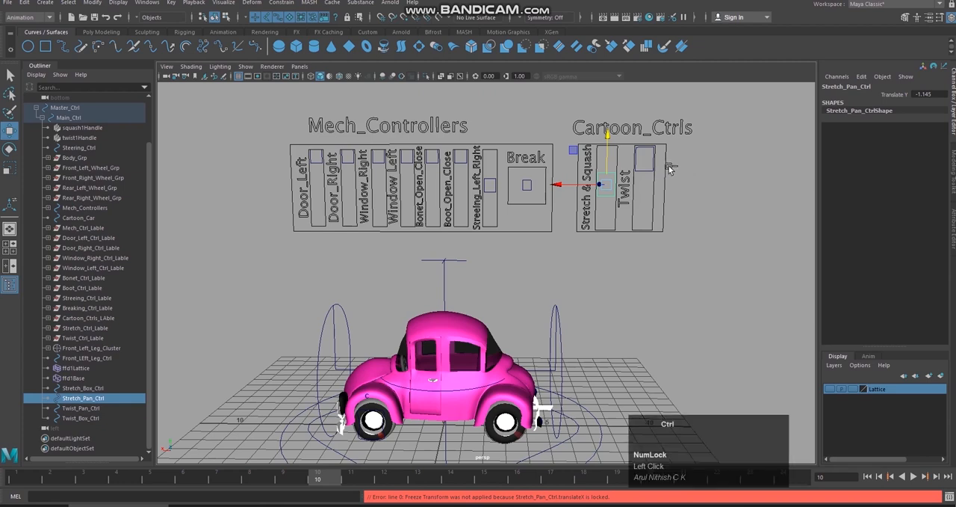
key("ctrl+z")
left_click(609, 185)
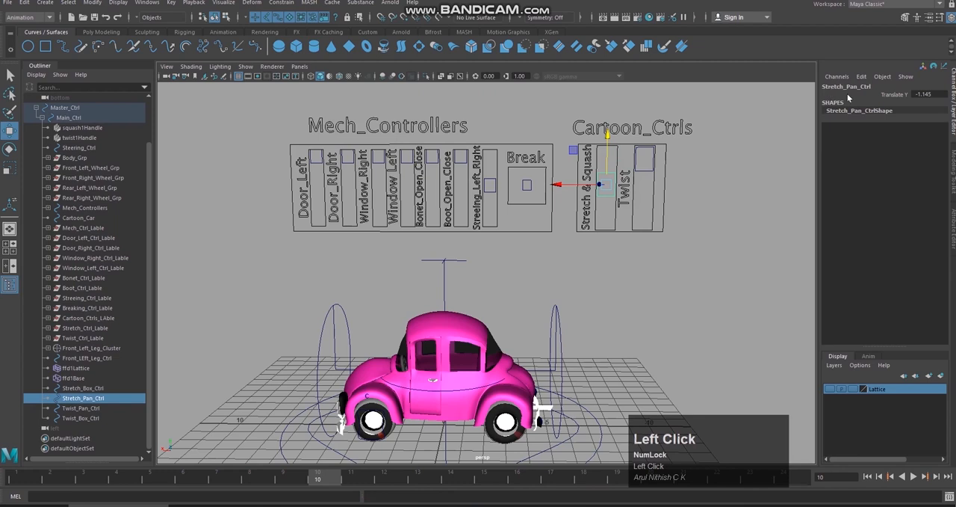
Step: Open Channel Control for Stretch_Pan_Ctrl and unlock its Rotate X/Y/Z, Scale X/Y/Z, Translate X, Translate Z and Visibility attributes
left_click(861, 77)
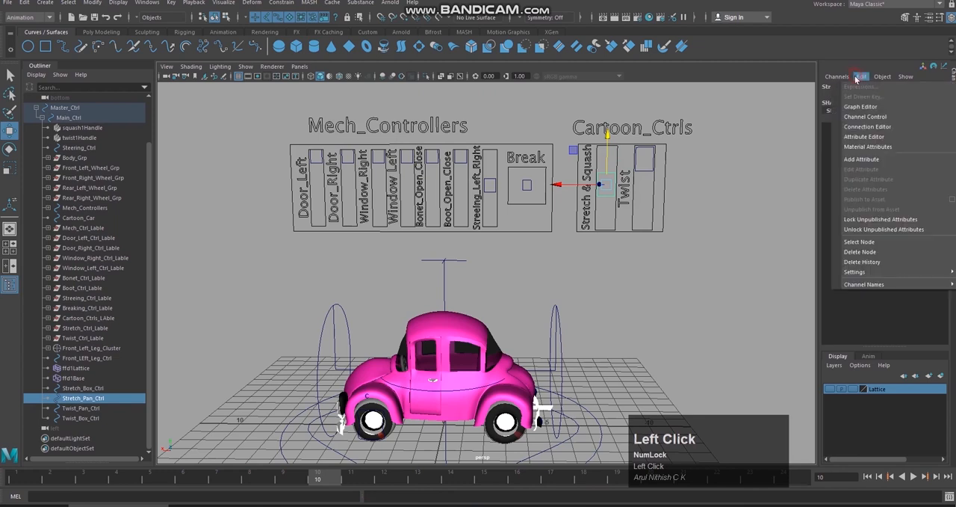
left_click(891, 116)
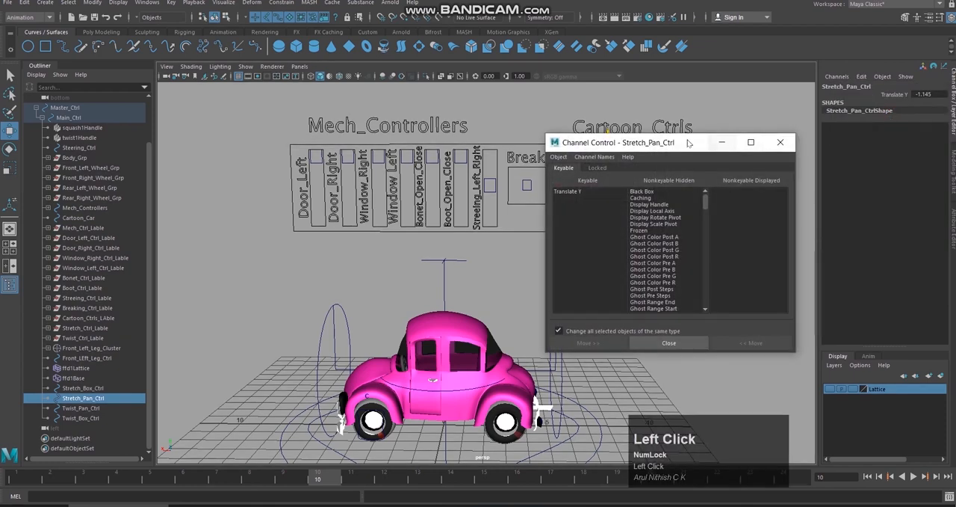
left_click_drag(688, 142, 790, 150)
scroll(778, 248, "up", 1)
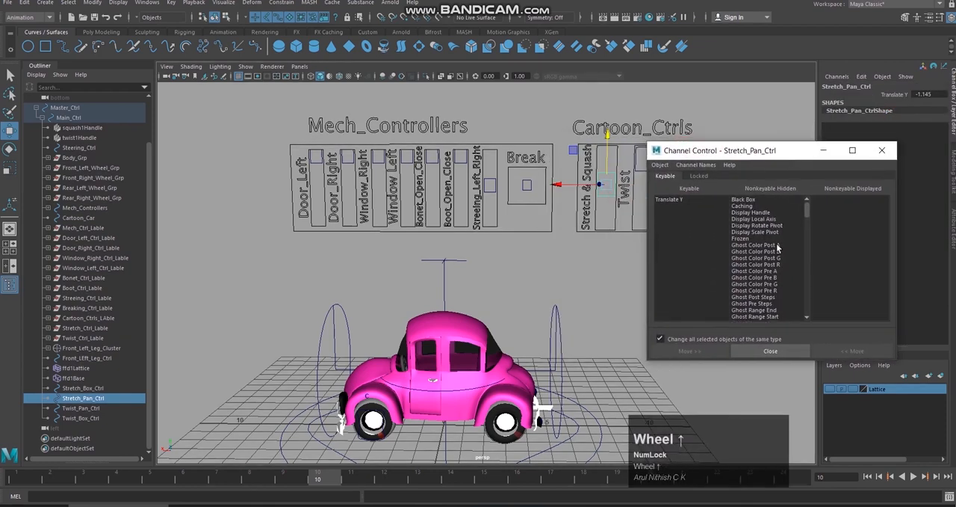
left_click(700, 176)
left_click_drag(684, 269, 673, 200)
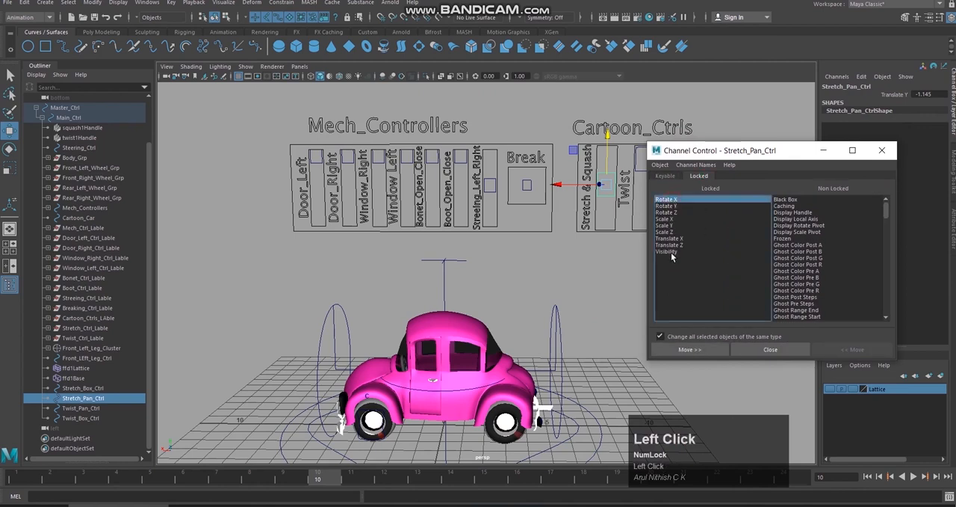
left_click(671, 252, "shift")
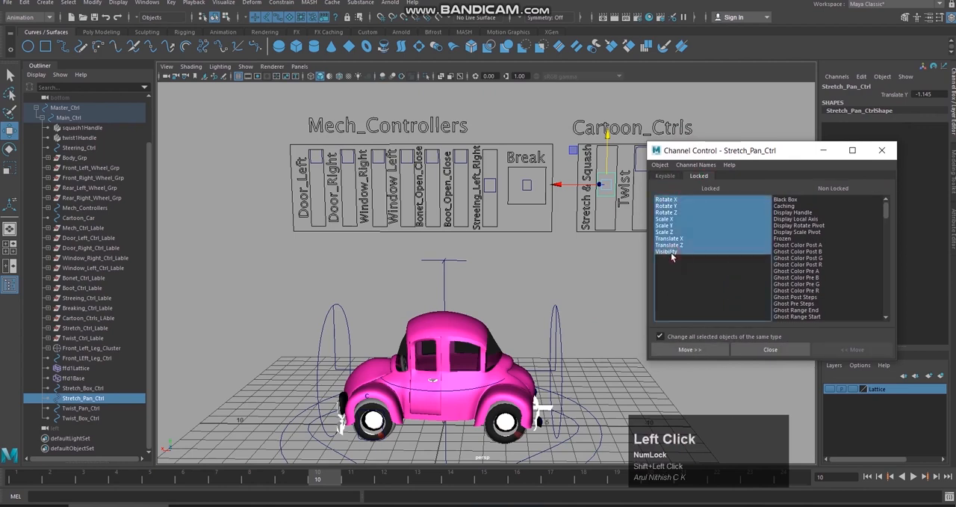
left_click(703, 350)
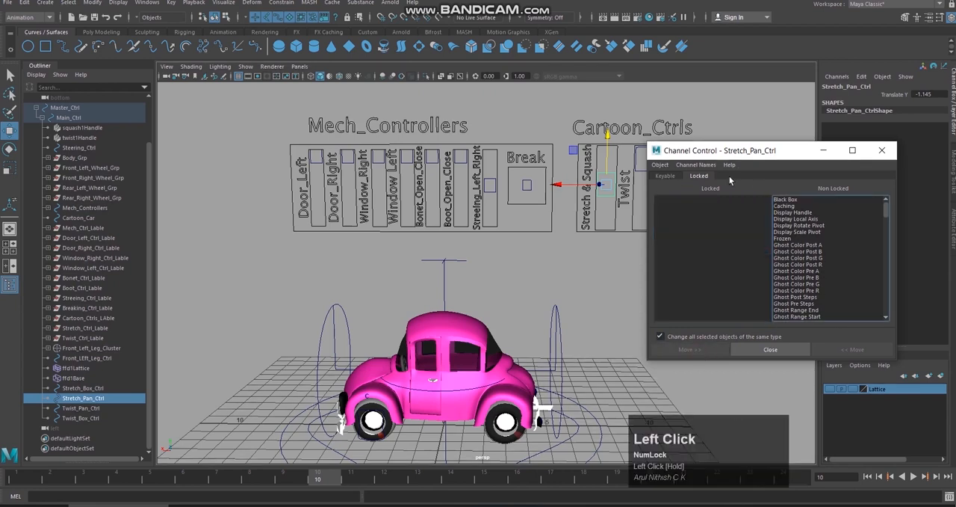
Step: Make the hidden Visibility, Translate X and Translate Z attributes of Stretch_Pan_Ctrl keyable
left_click(665, 176)
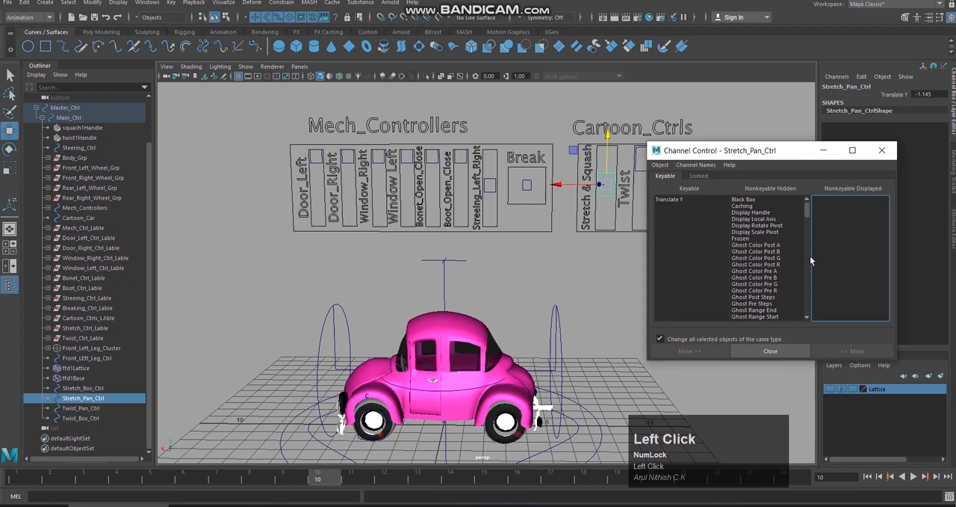
scroll(809, 258, "down", 15)
scroll(809, 259, "down", 8)
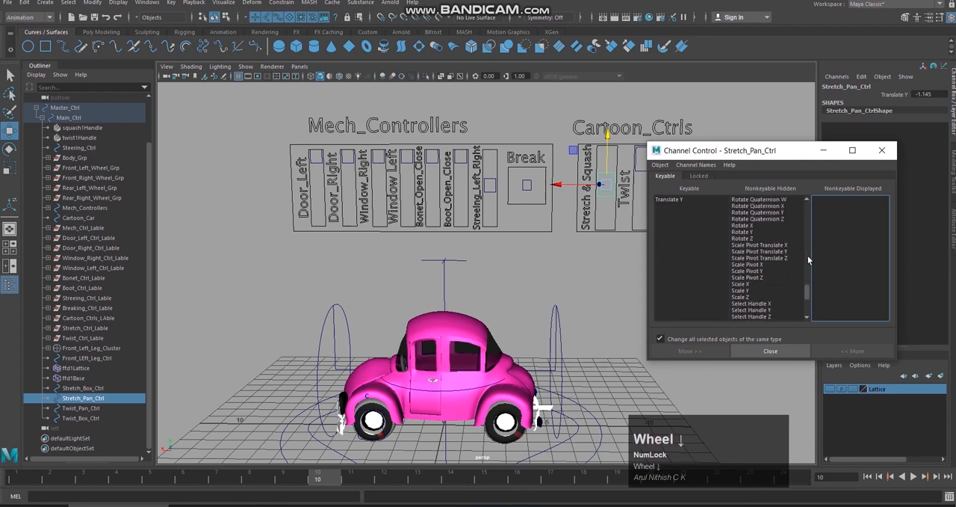
scroll(809, 259, "down", 1)
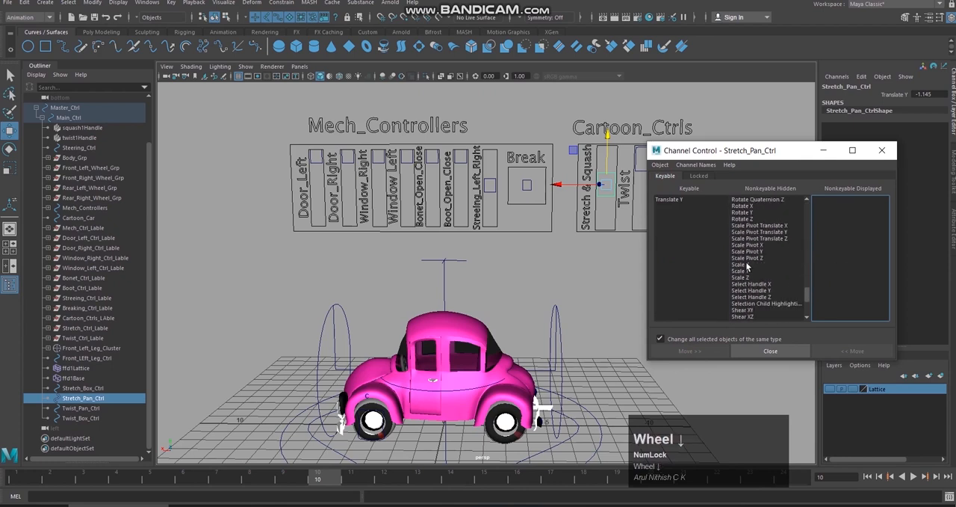
scroll(757, 262, "down", 5)
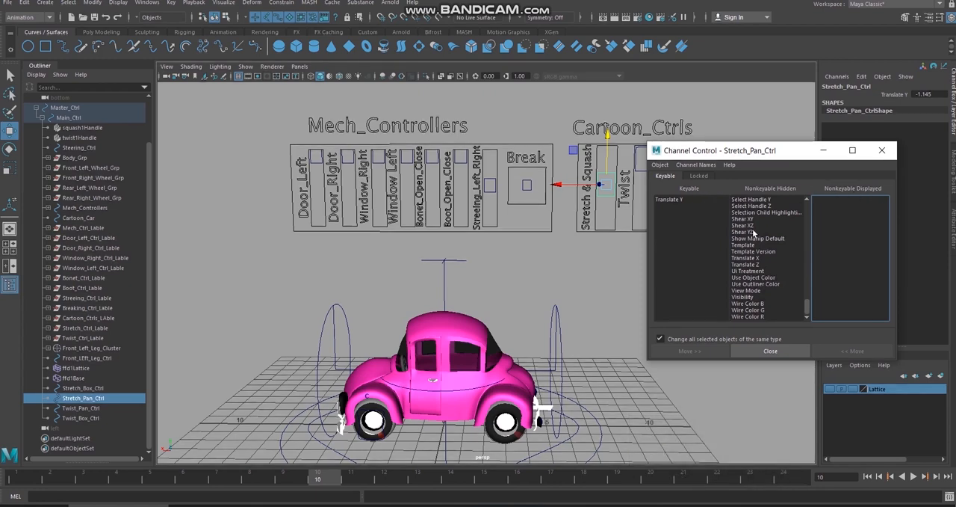
left_click(746, 296)
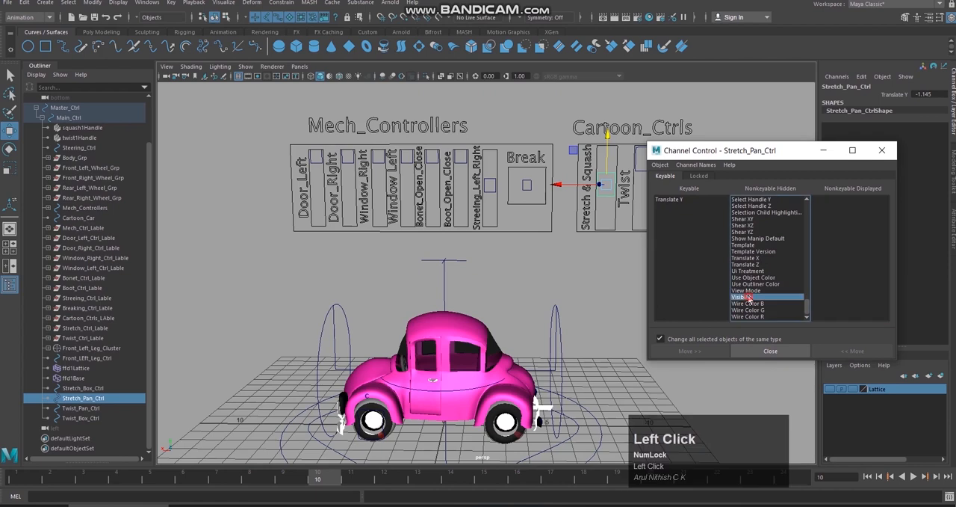
left_click(852, 351)
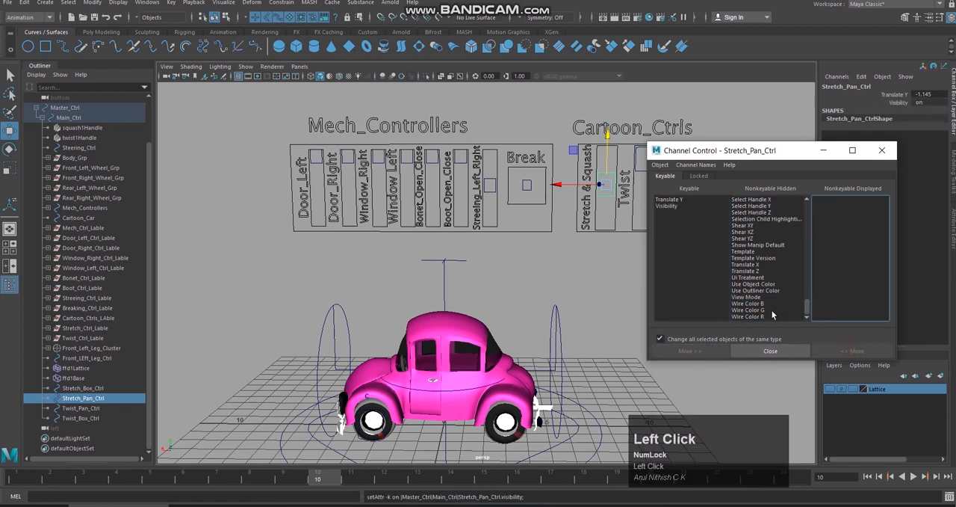
left_click(748, 270)
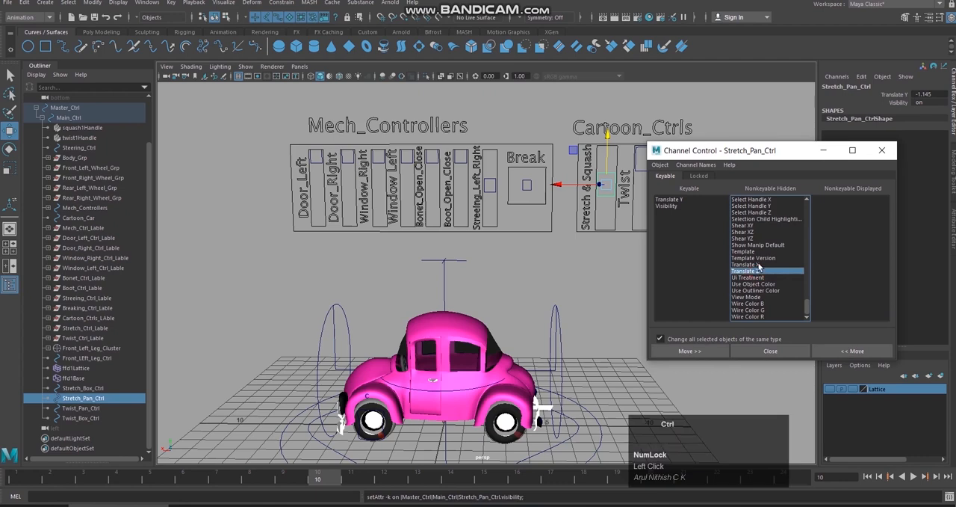
left_click(747, 263, "ctrl")
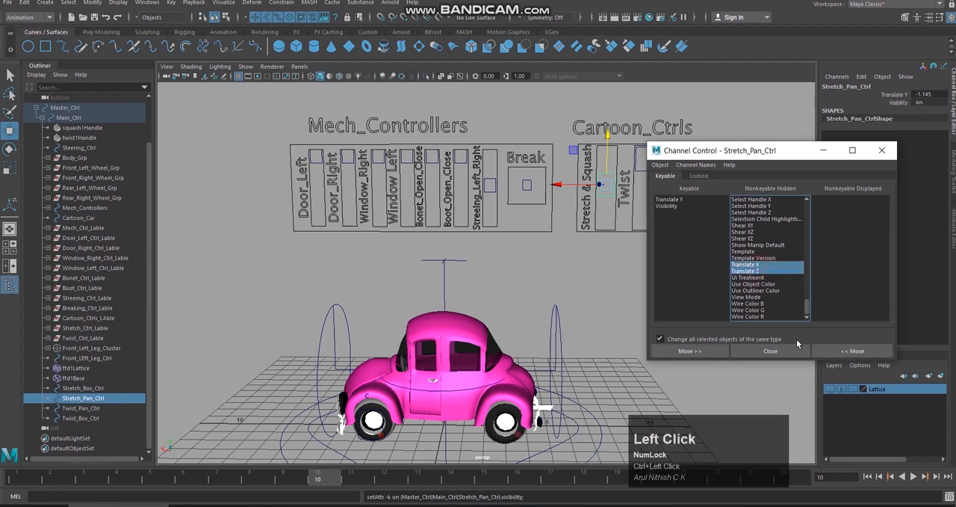
left_click(852, 350)
Step: Make the hidden Scale X, Scale Y and Scale Z attributes of Stretch_Pan_Ctrl keyable
scroll(772, 239, "up", 2)
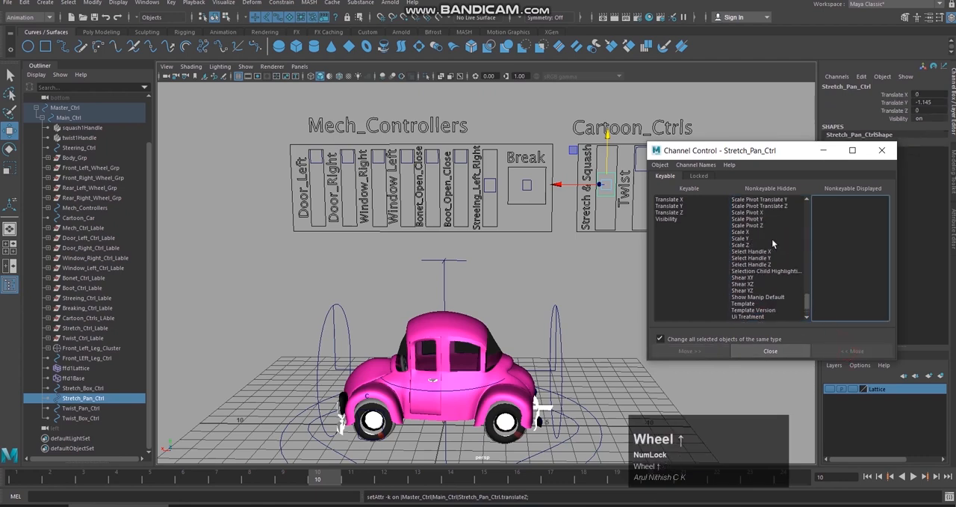
left_click(743, 232)
left_click(745, 238, "ctrl")
left_click(743, 245, "ctrl")
left_click(852, 350)
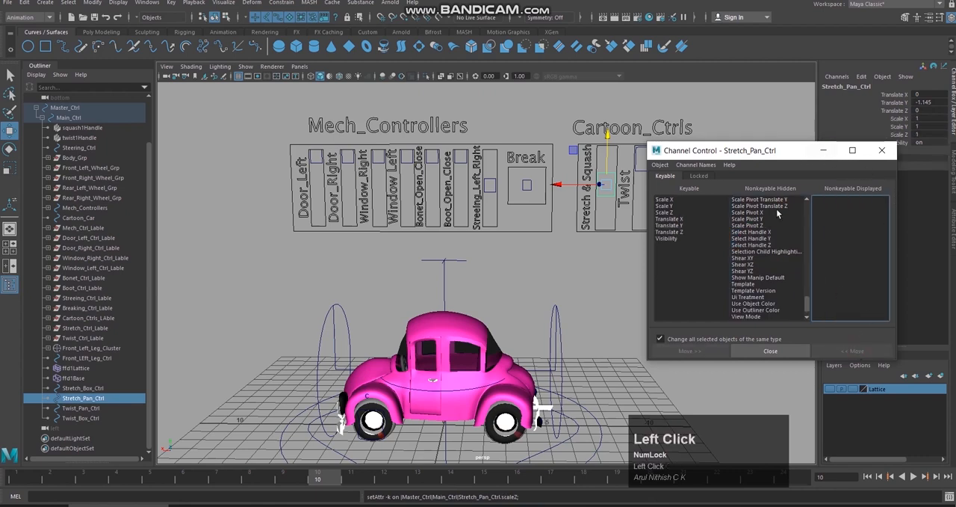
Step: Make the hidden Rotate X, Rotate Y and Rotate Z attributes of Stretch_Pan_Ctrl keyable
scroll(771, 249, "up", 4)
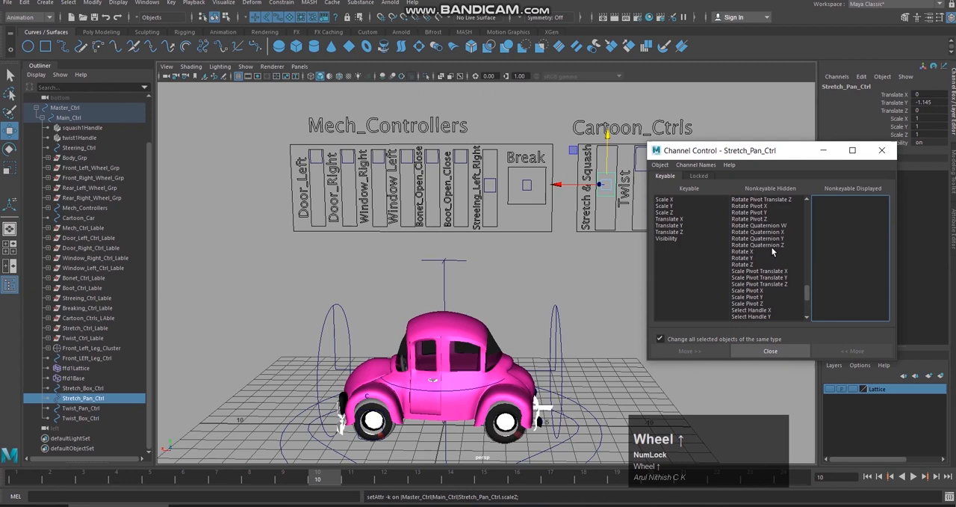
left_click(756, 251)
left_click(749, 257)
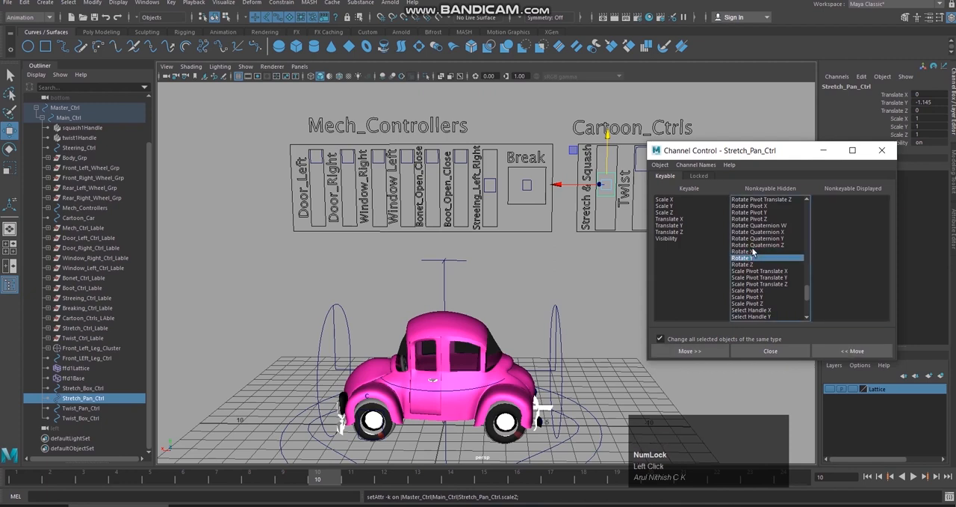
left_click(753, 251, "ctrl")
left_click(747, 264, "ctrl")
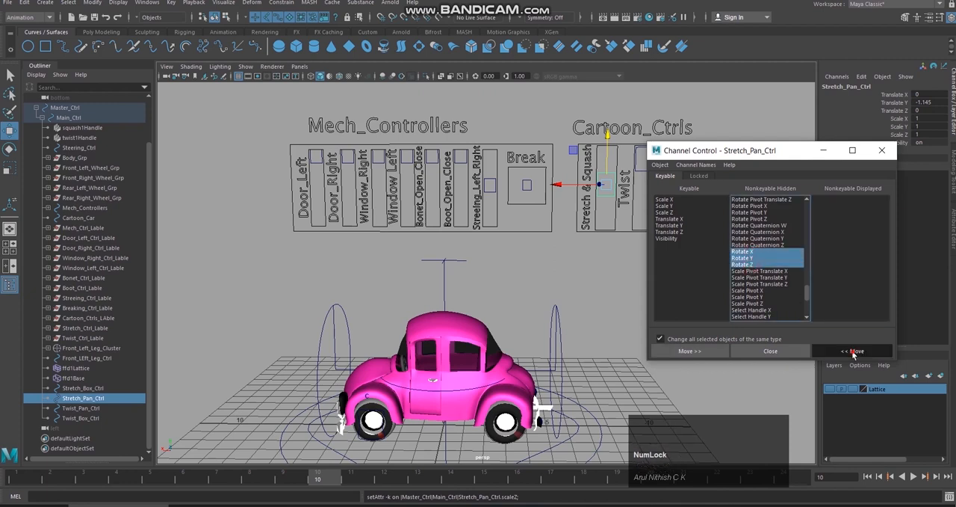
left_click(852, 350)
Step: Freeze the transformations of Stretch_Pan_Ctrl at its mid-box position and close Channel Control
left_click_drag(794, 153, 792, 139)
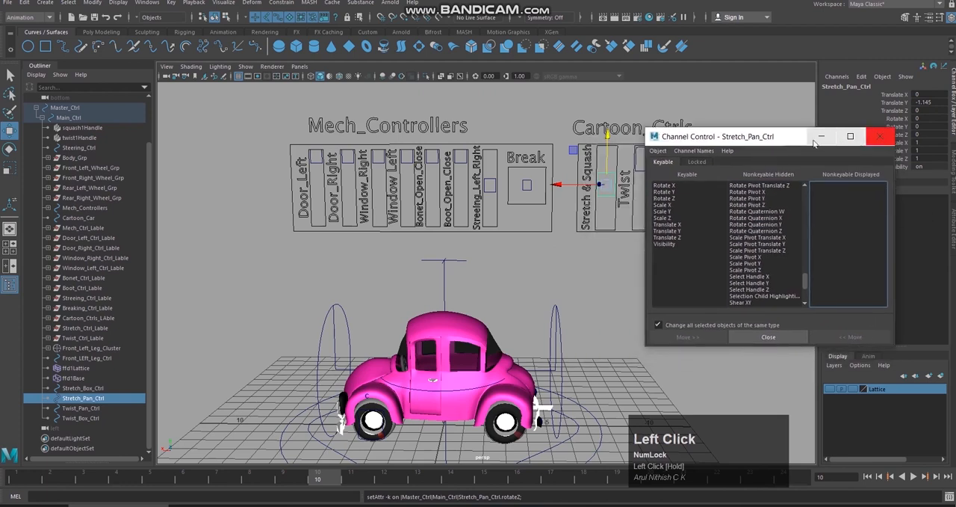
left_click_drag(784, 141, 763, 176)
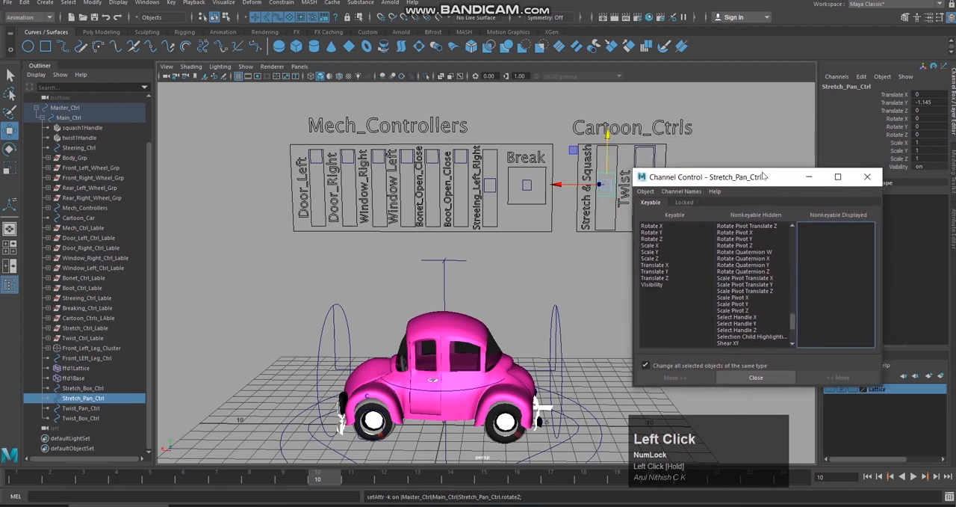
left_click(96, 4)
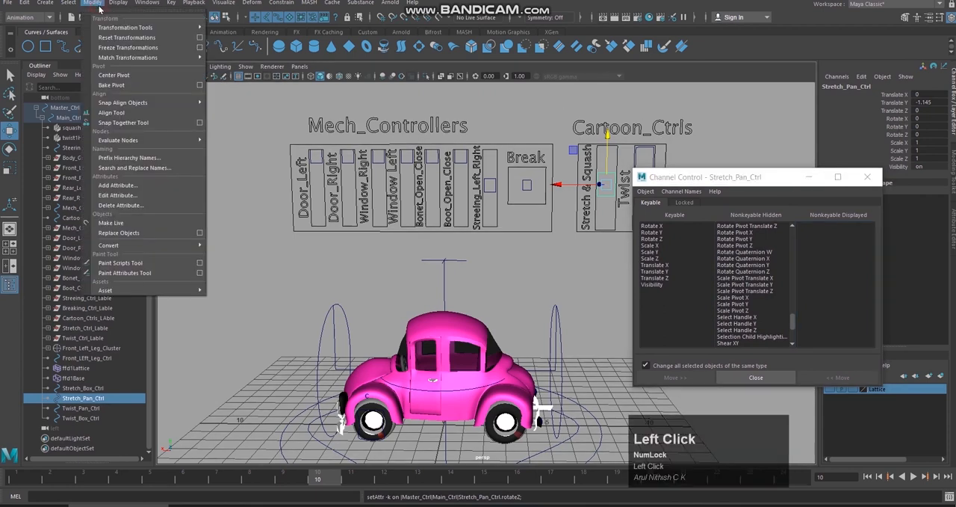
left_click(116, 48)
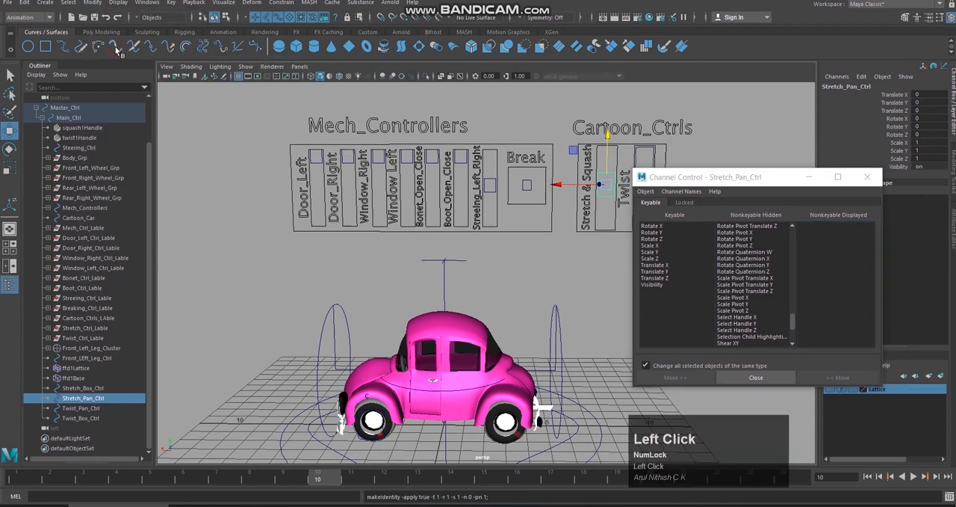
left_click(879, 179)
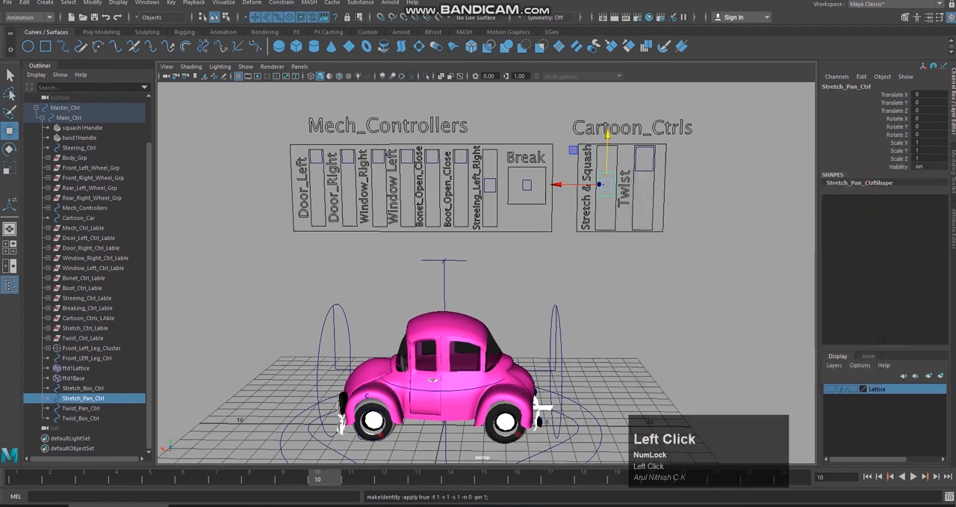
Step: Move Stretch_Pan_Ctrl up to the upper end of its slider box and enable a maximum Translate Y limit of 1.12
key("ctrl+a")
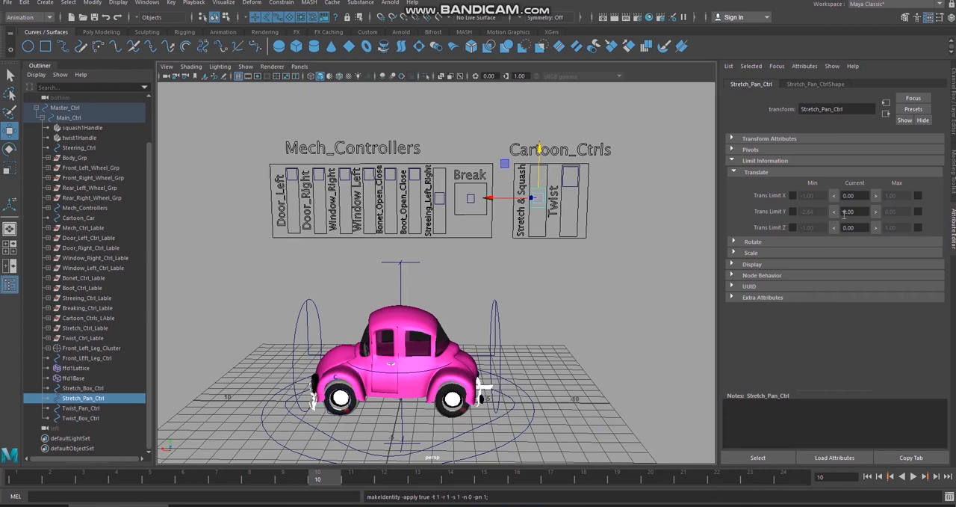
left_click_drag(647, 199, 598, 175, "alt")
left_click_drag(540, 151, 941, 190)
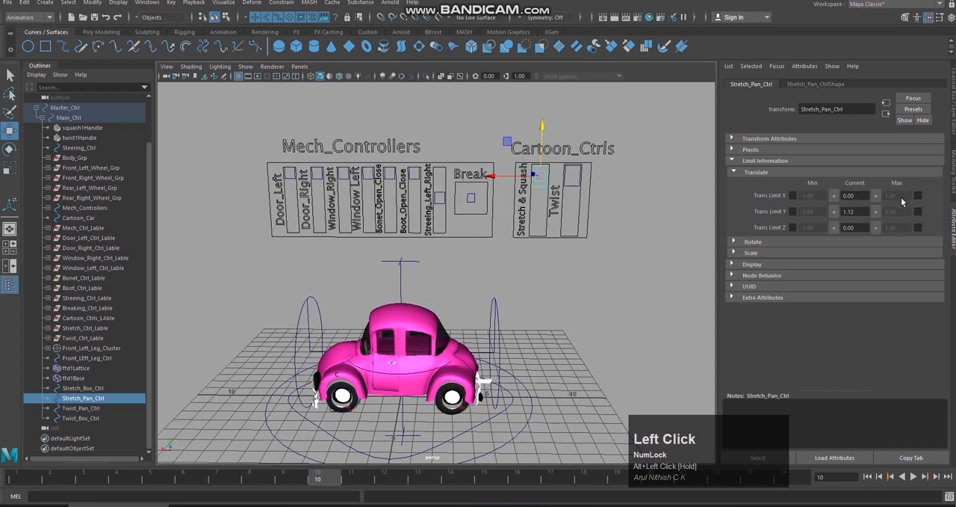
left_click(875, 211)
left_click(918, 214)
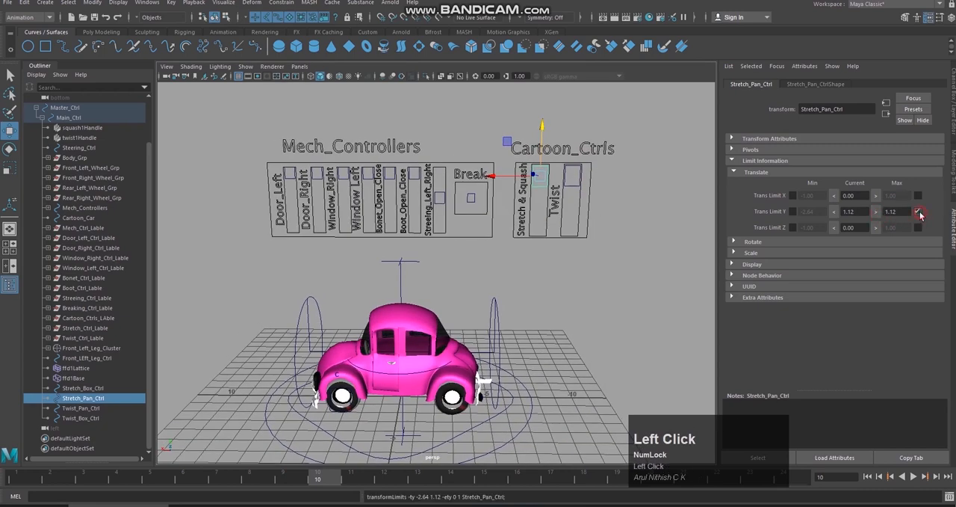
Step: Move Stretch_Pan_Ctrl to the lower end of its slider box, enable a minimum Translate Y limit of -1.51, and test the slider up to its maximum
left_click_drag(861, 218, 829, 217)
type("0")
key("Return")
left_click_drag(544, 153, 540, 182)
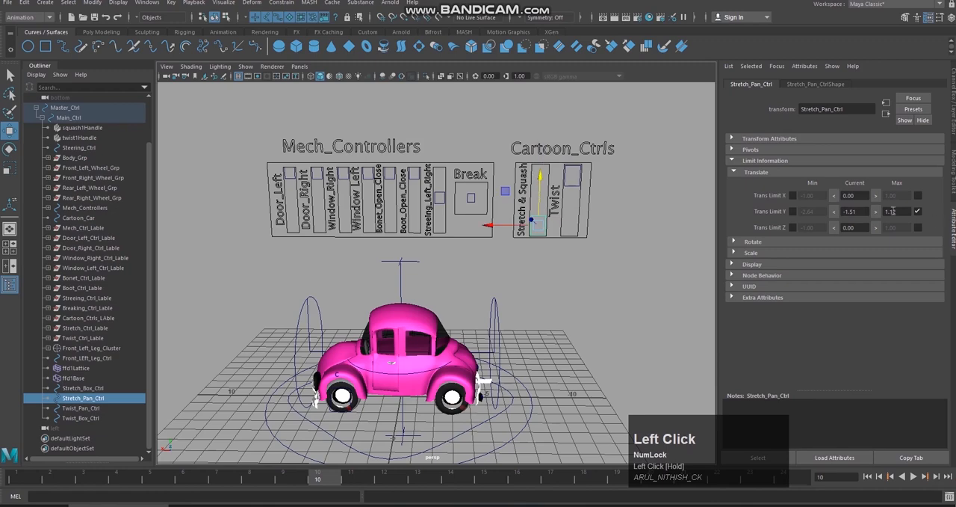
left_click(834, 215)
left_click(794, 212)
left_click_drag(649, 217, 641, 215, "alt")
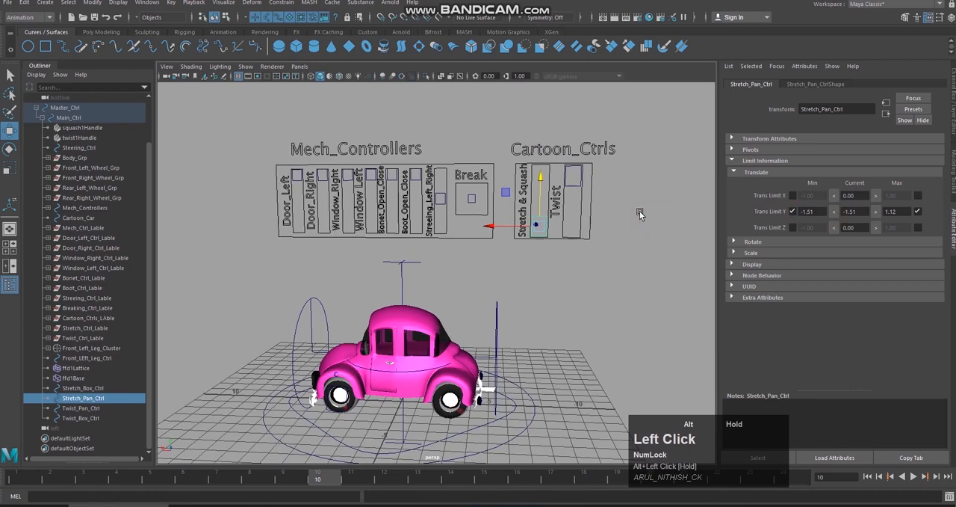
mouse_move(546, 187)
left_mouse_down()
mouse_move(551, 122)
mouse_move(538, 209)
mouse_move(550, 182)
left_mouse_up()
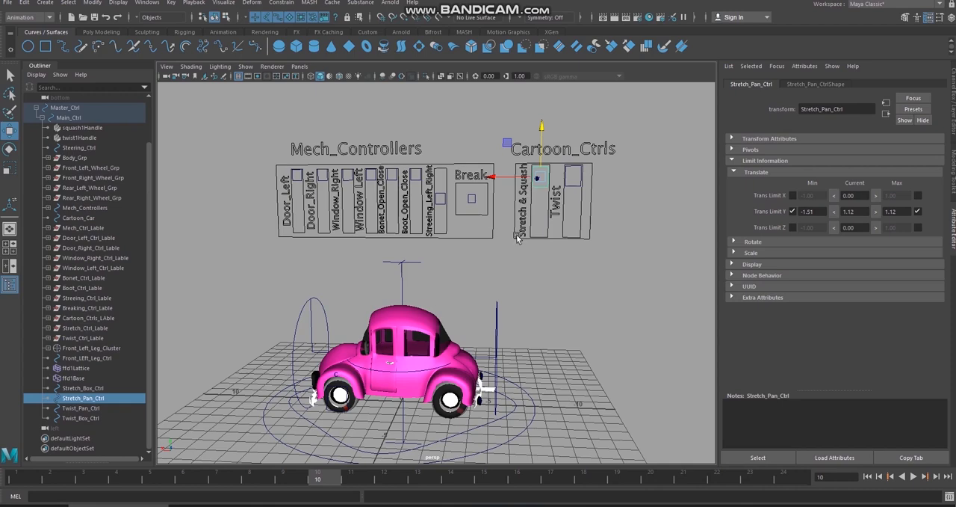
Step: Set the Translate Y of Stretch_Pan_Ctrl to 0 in its channels
middle_click_drag(623, 244, 640, 242, "alt")
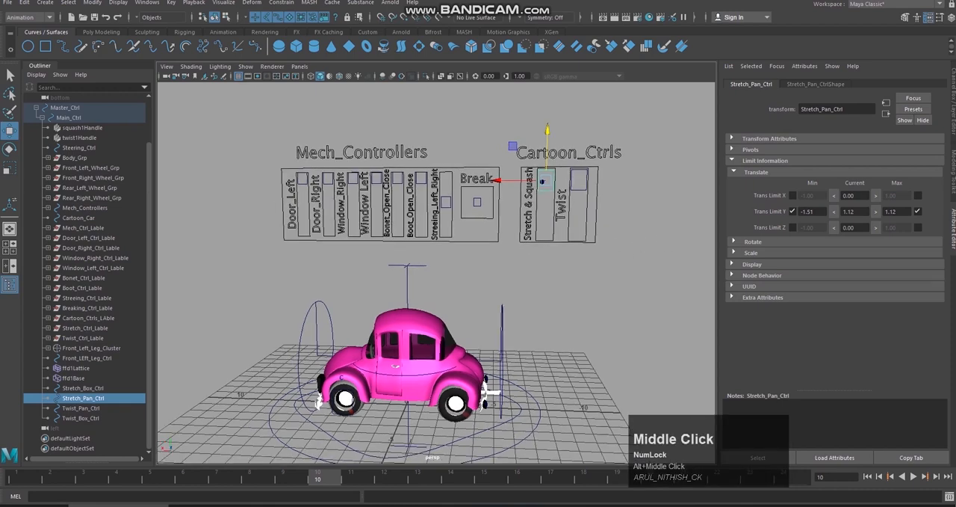
left_click(953, 103)
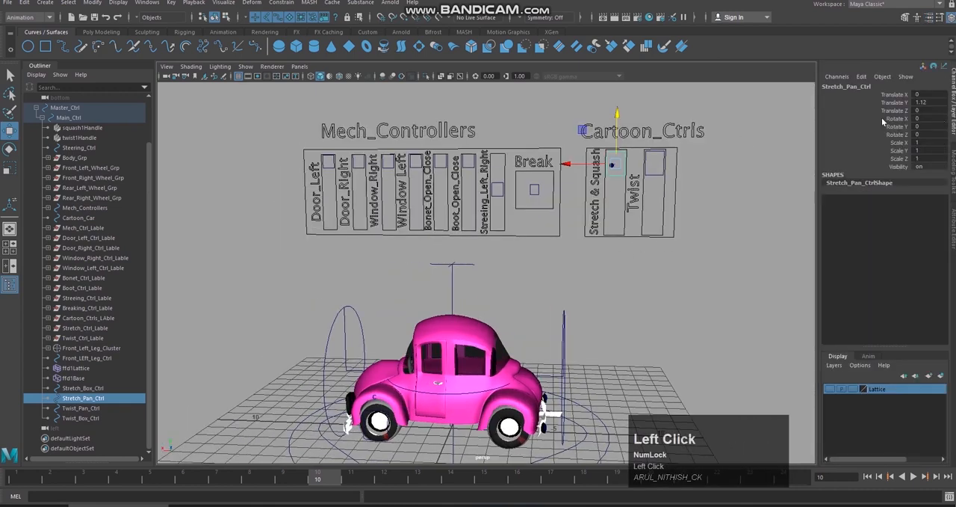
left_click(938, 104)
type("0")
key("Return")
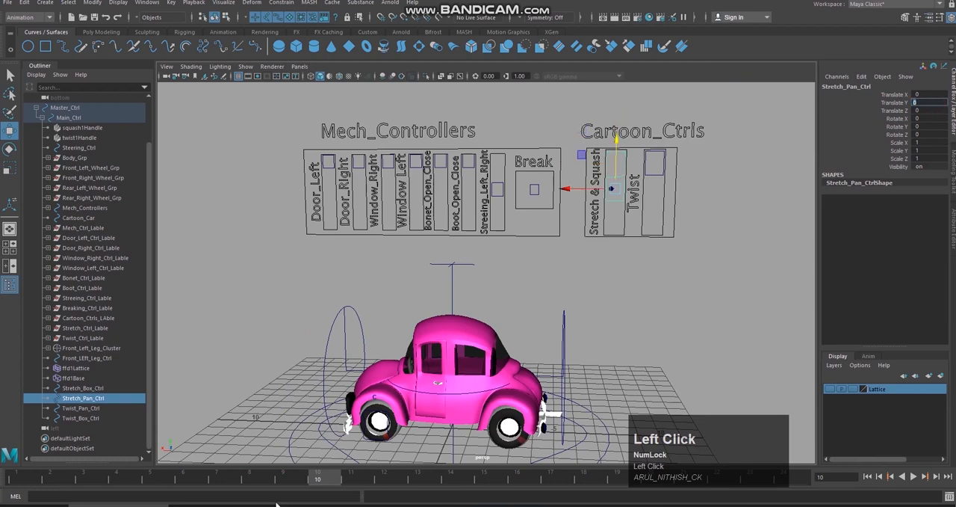
Step: Bring up the Set Driven Key window and load Stretch_Pan_Ctrl as the driver
left_click(171, 2)
mouse_move(257, 86)
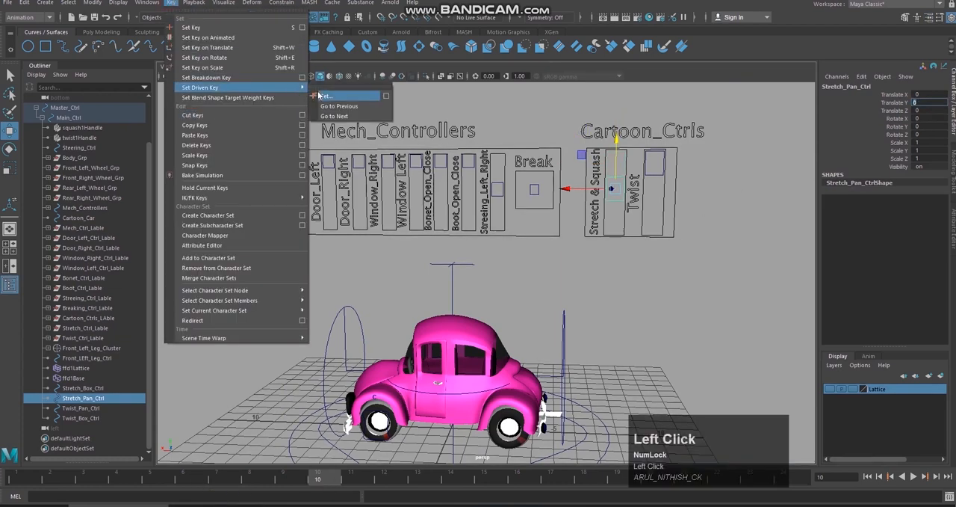
left_click(316, 92)
key("z")
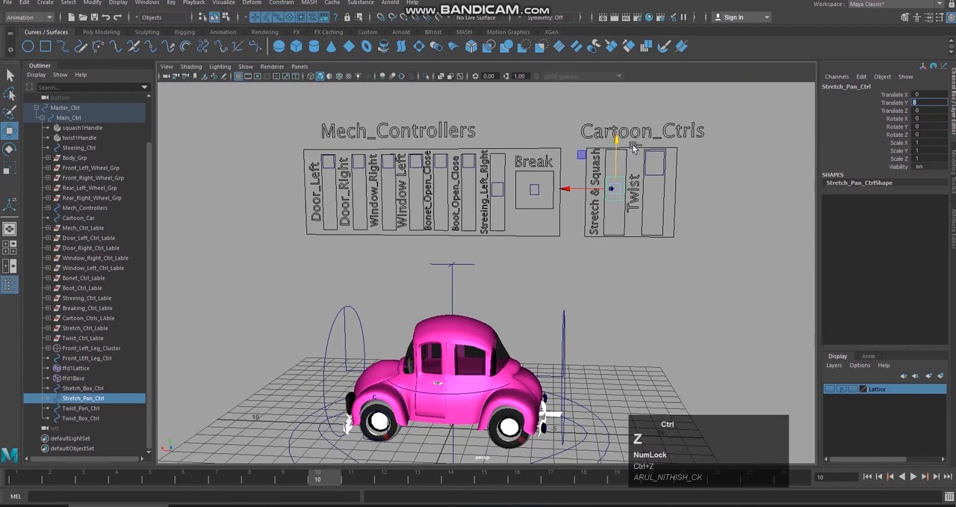
left_click(177, 6)
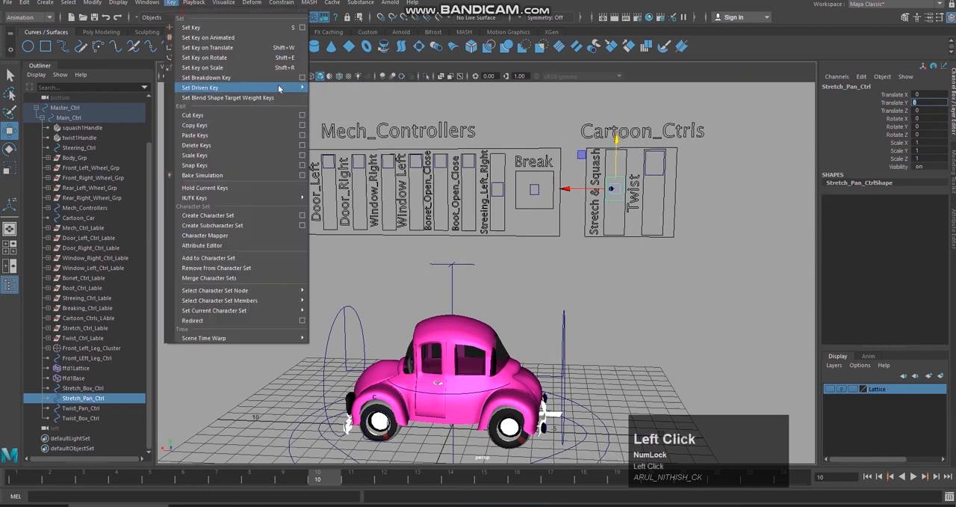
mouse_move(282, 87)
left_click(333, 93)
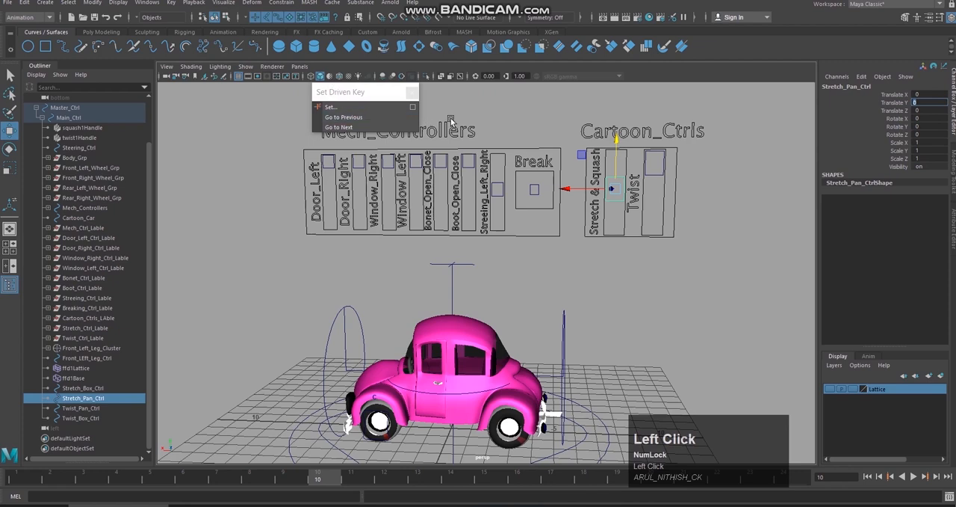
left_click(413, 107)
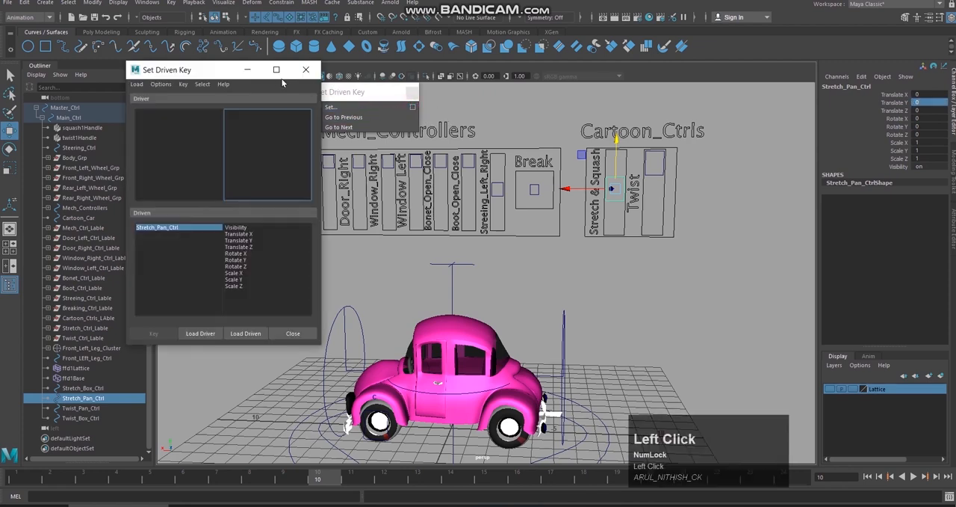
left_click(202, 334)
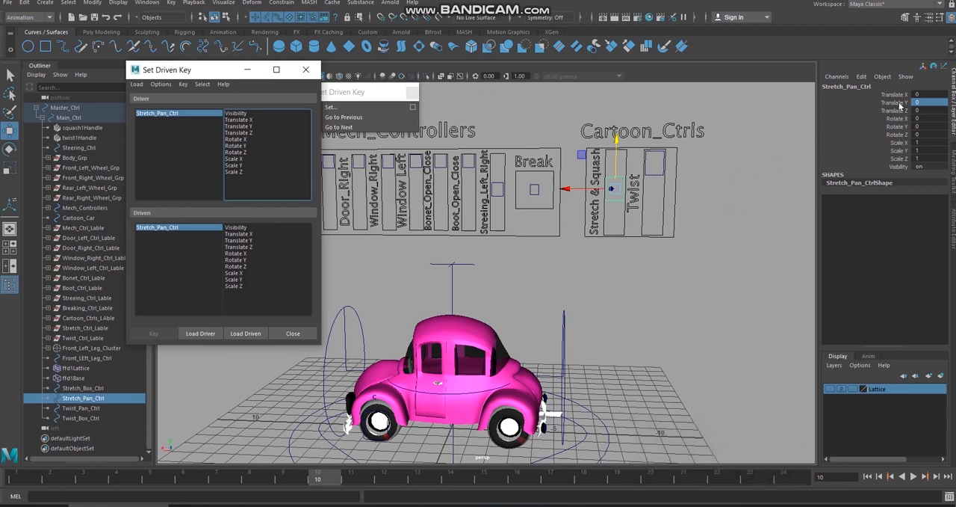
Step: Lock and hide every channel of Stretch_Pan_Ctrl except Translate Y
left_click(897, 102)
left_click_drag(854, 110, 867, 167)
right_click(889, 147)
right_click_drag(888, 146, 896, 375)
left_click(896, 95)
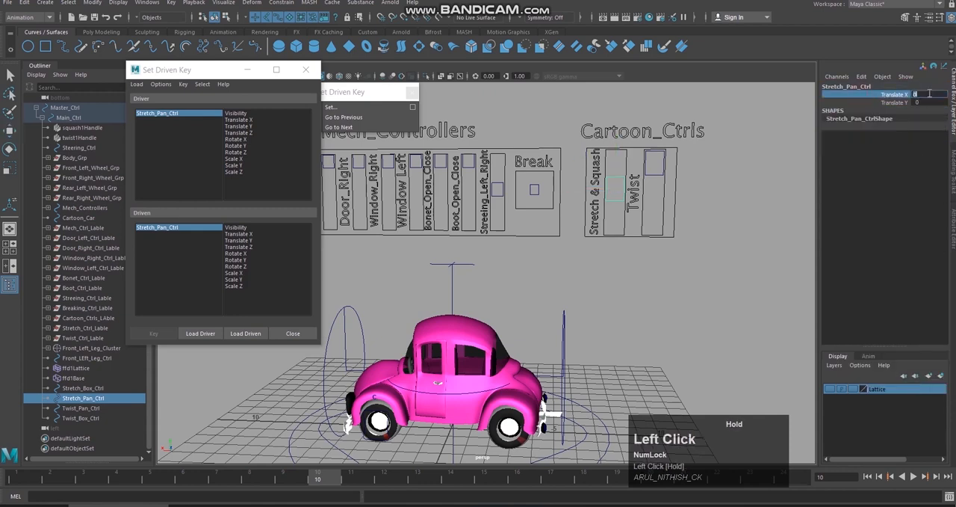
right_click(902, 95)
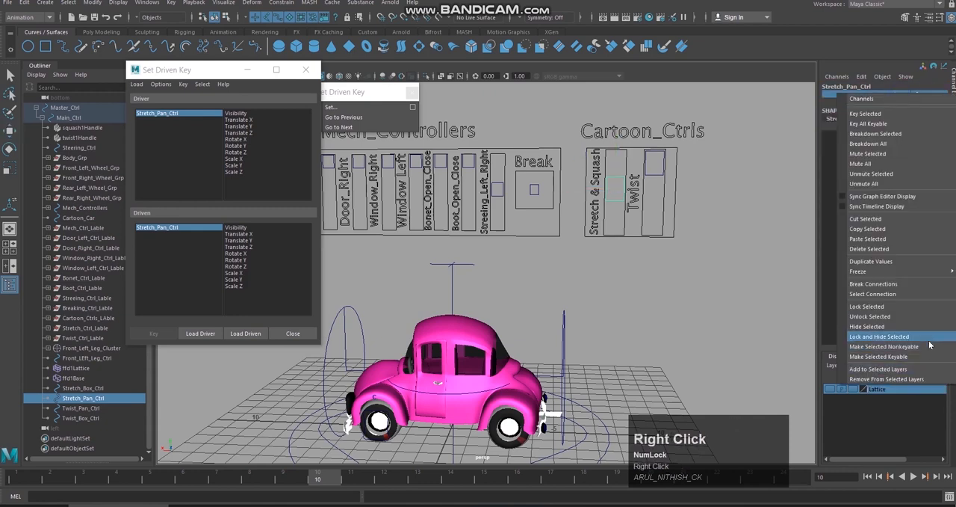
left_click(930, 341)
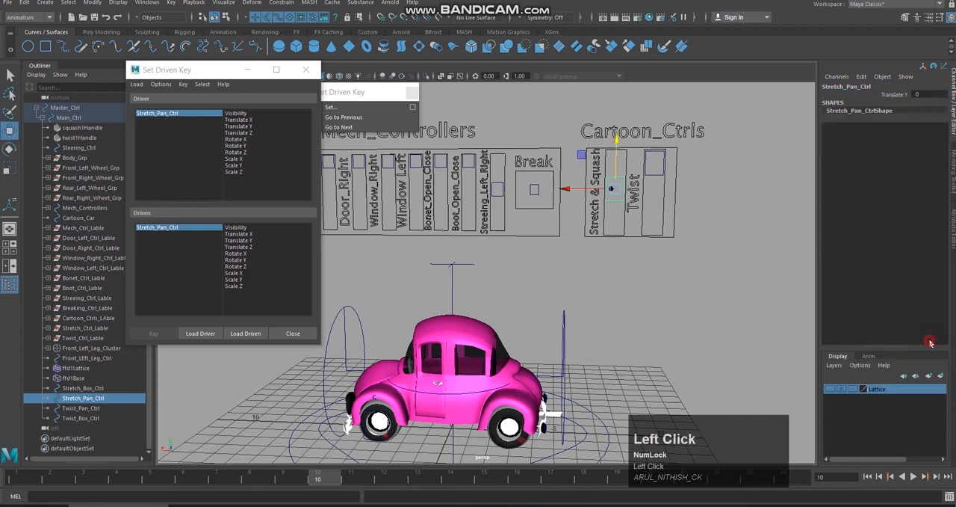
Step: Reload Stretch_Pan_Ctrl as the driver and choose its Translate Y as the driving attribute
left_click(251, 128)
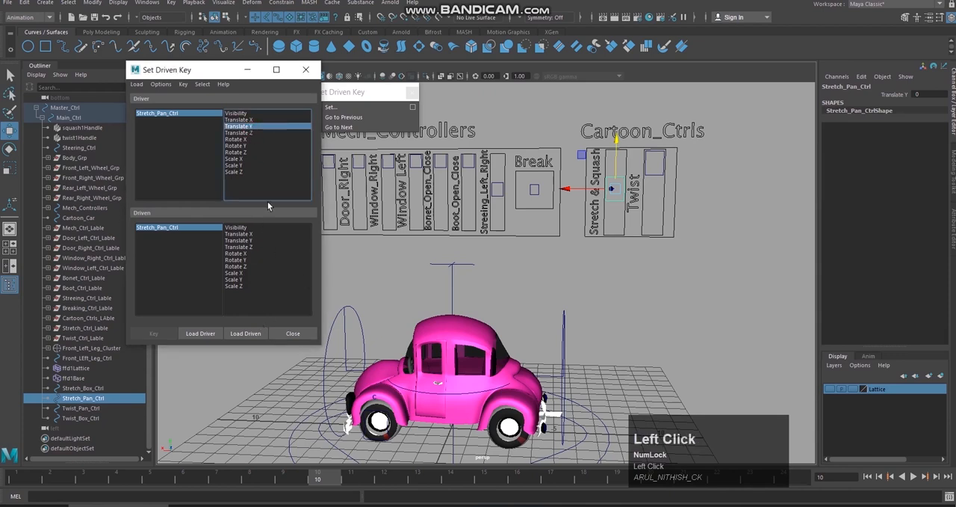
left_click(207, 333)
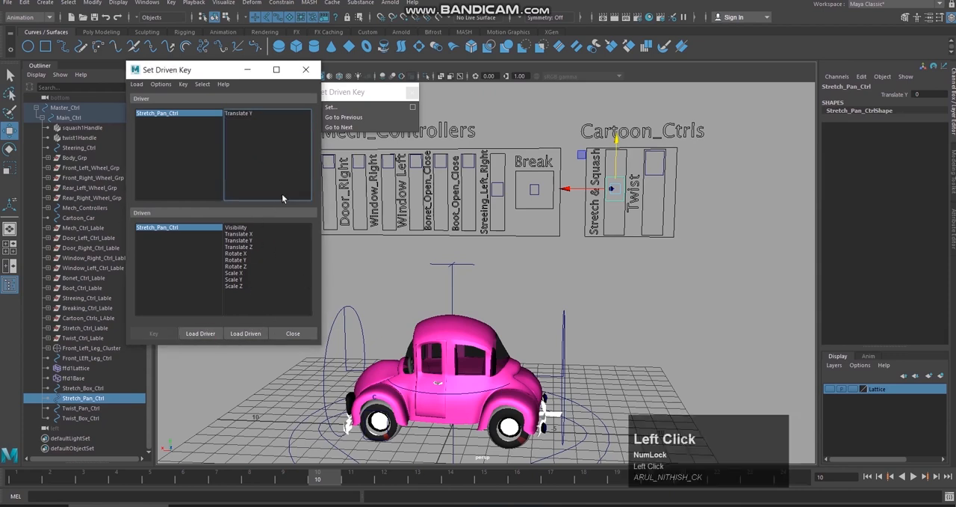
left_click(251, 114)
Step: Load squash1Handle with its squash1 input as driven and choose squash1's Factor as the driven attribute
left_click(453, 292)
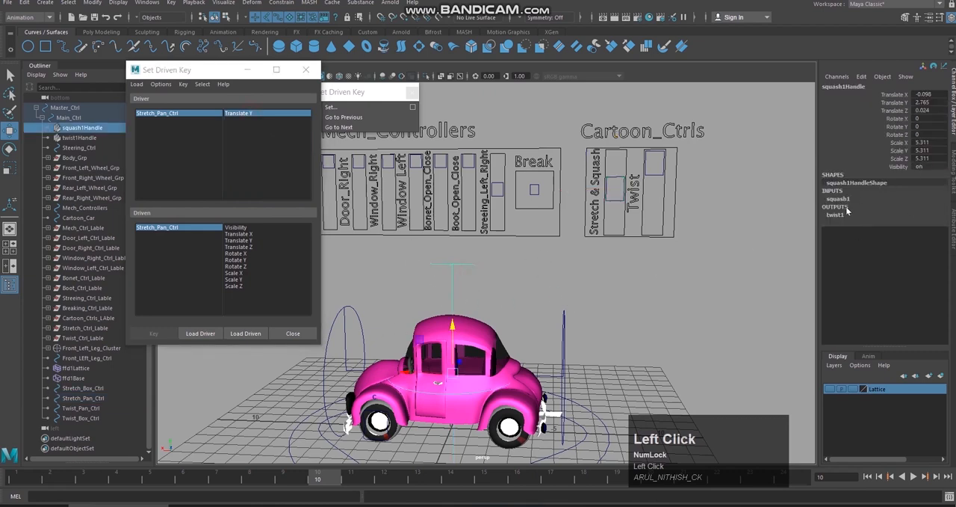
left_click(245, 333)
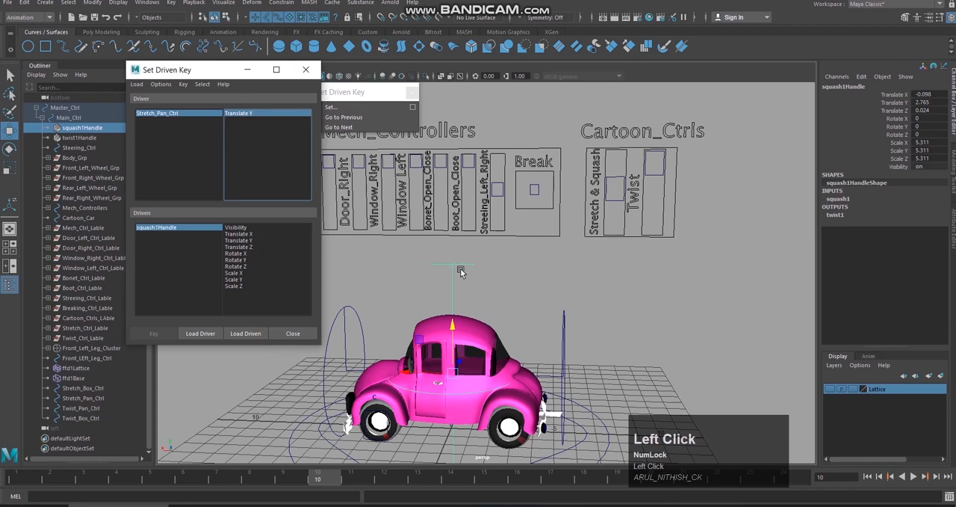
left_click(846, 199)
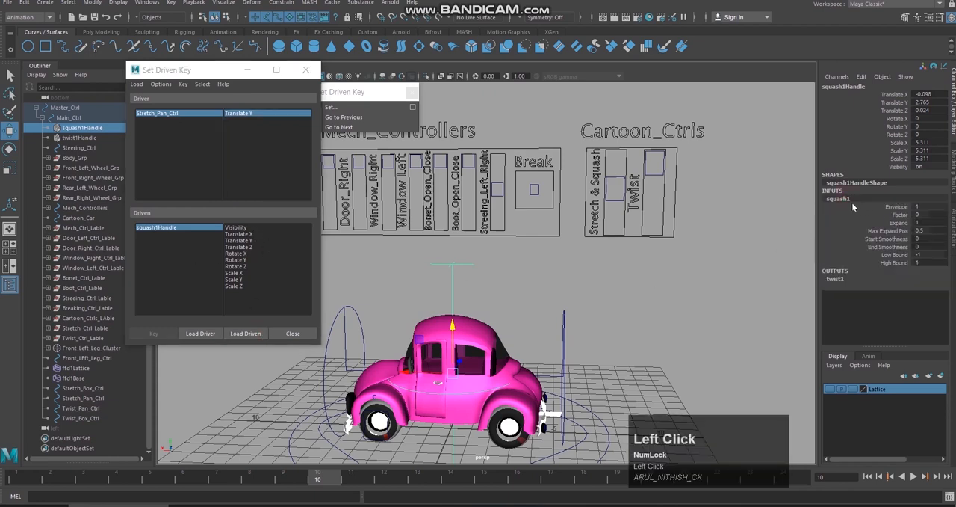
left_click(246, 334)
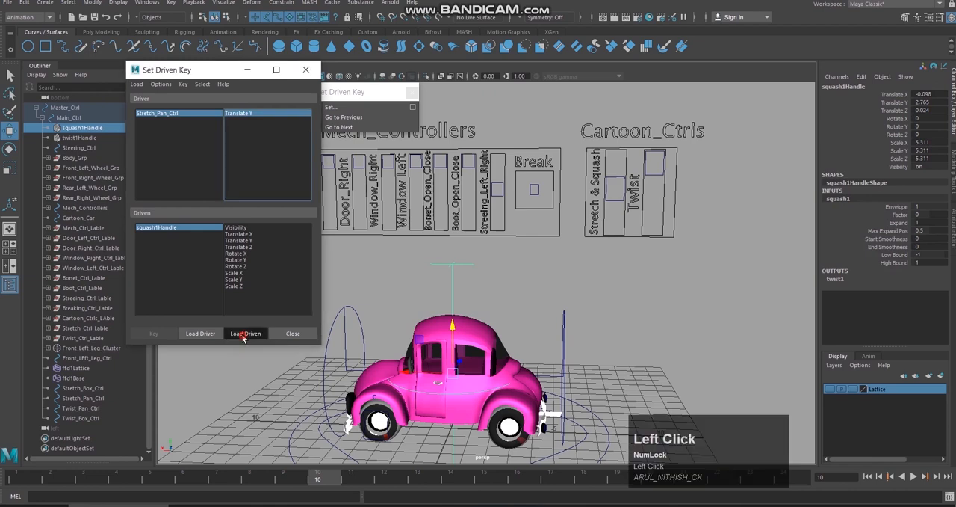
left_click(148, 227)
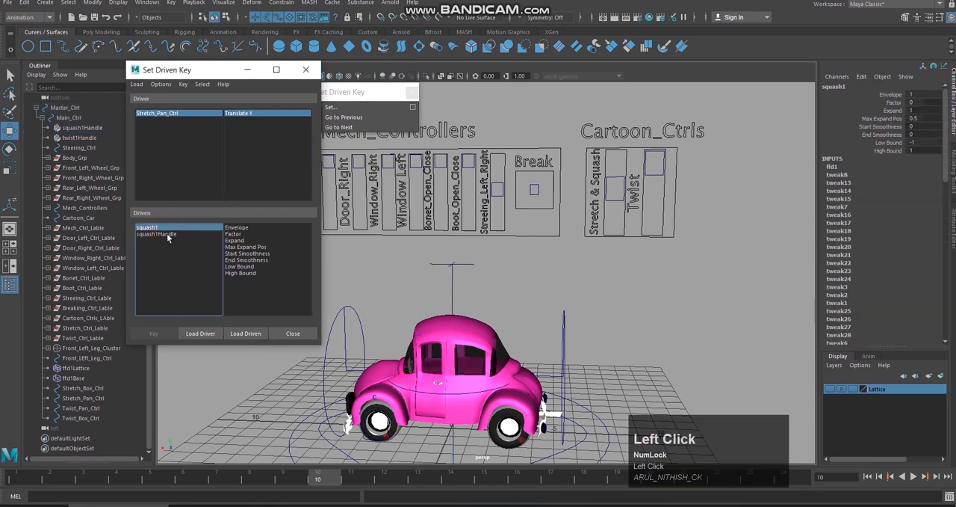
left_click(167, 234)
left_click(168, 227)
left_click(238, 234)
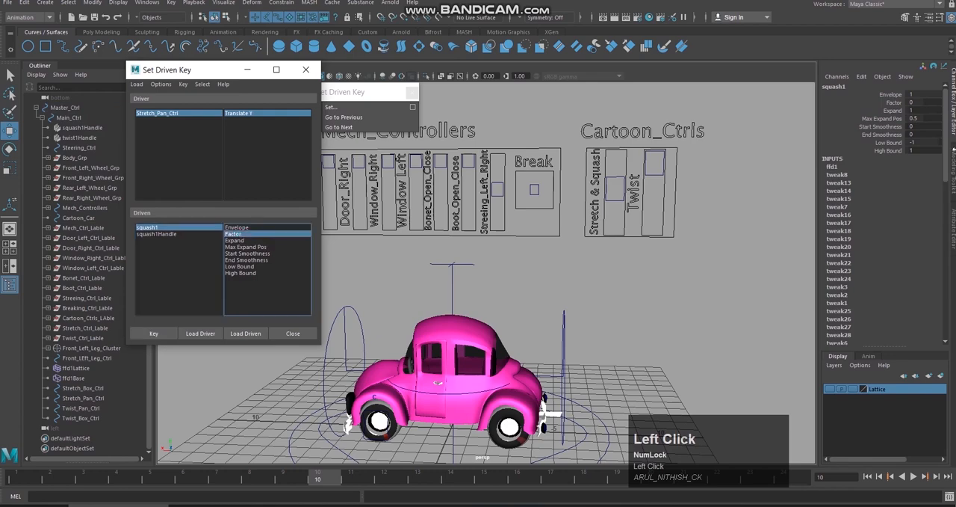
Step: Try out squash1's Factor, undo the change, and key Factor 0 against the slider's Translate Y of 0
left_click(892, 104)
mouse_move(700, 288)
middle_mouse_down()
mouse_move(689, 288)
mouse_move(709, 280)
middle_mouse_up()
left_click(709, 280)
key("ctrl+z")
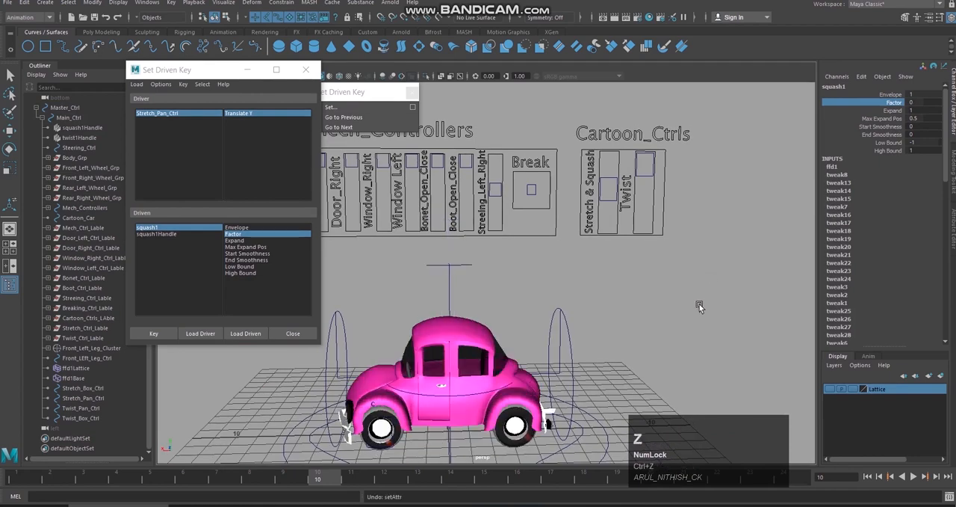
left_click(157, 334)
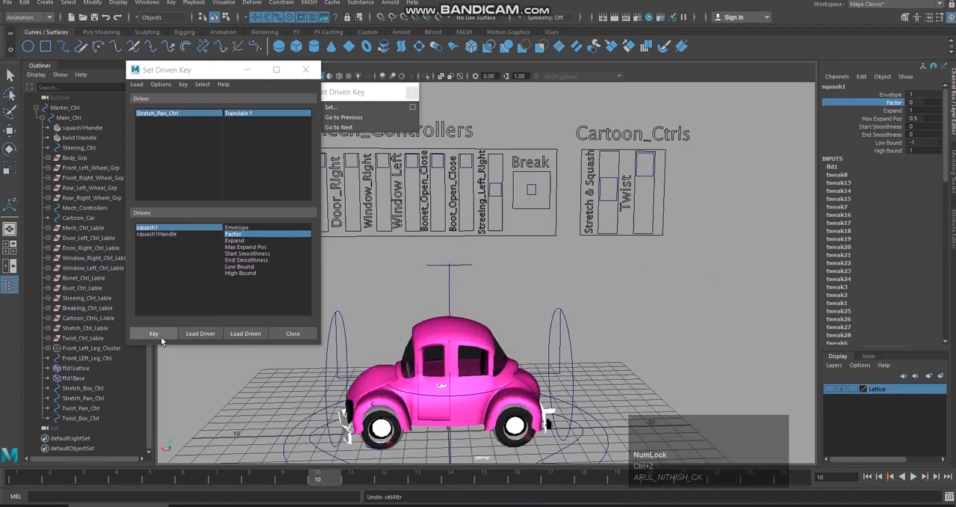
Step: Move Stretch_Pan_Ctrl up to 1.12, set squash1's Factor to -0.4, and key the pair as a driven key
left_click(612, 180)
left_click_drag(611, 155, 614, 122)
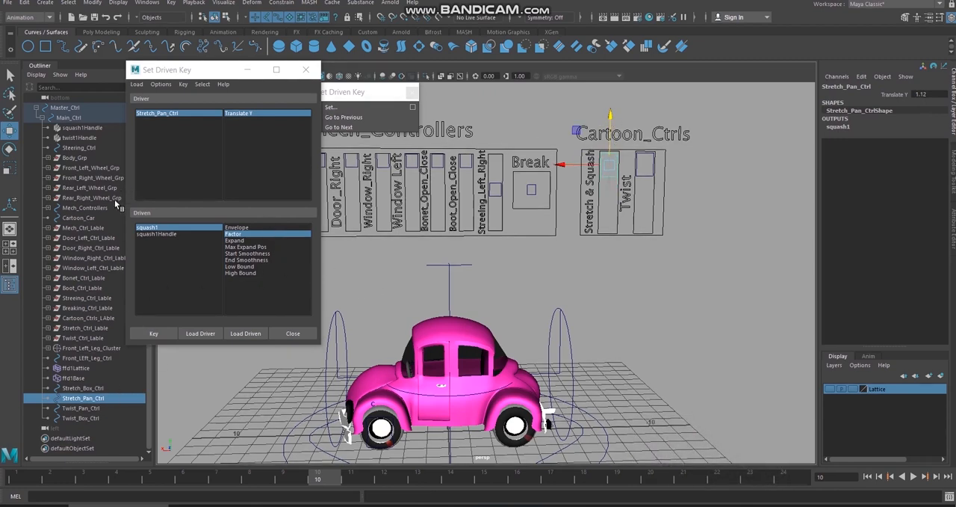
left_click(105, 128)
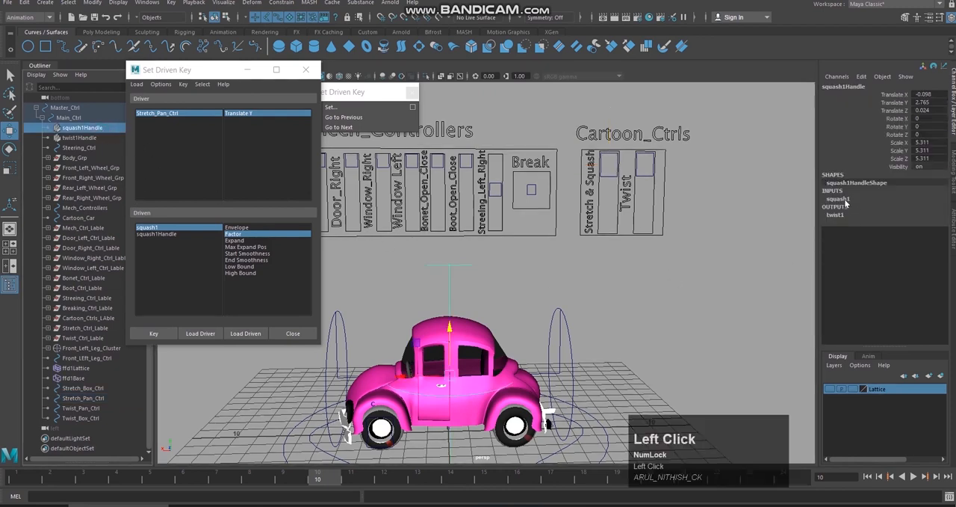
left_click(838, 198)
left_click(900, 215)
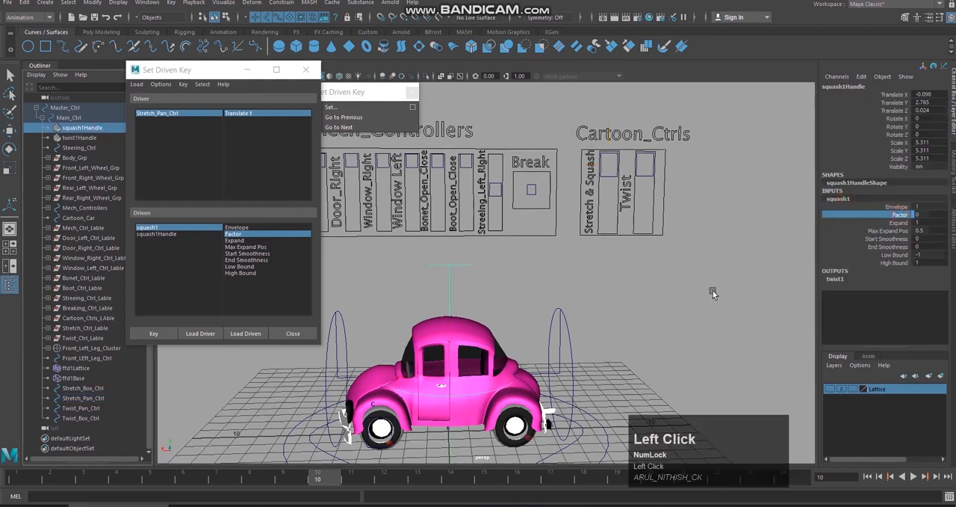
middle_click_drag(713, 294, 688, 282)
left_click_drag(688, 282, 683, 284, "alt")
middle_click_drag(683, 285, 684, 285)
left_click_drag(684, 284, 629, 293, "alt")
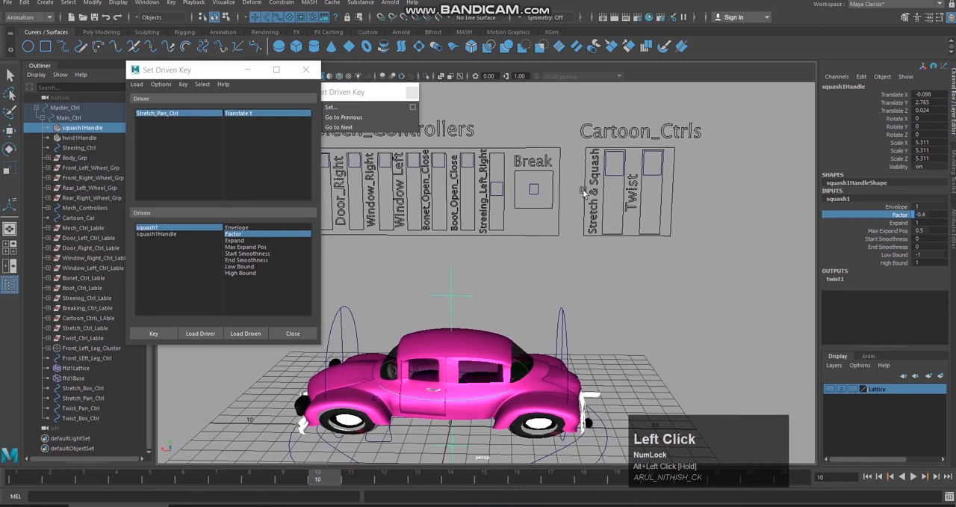
left_click(167, 332)
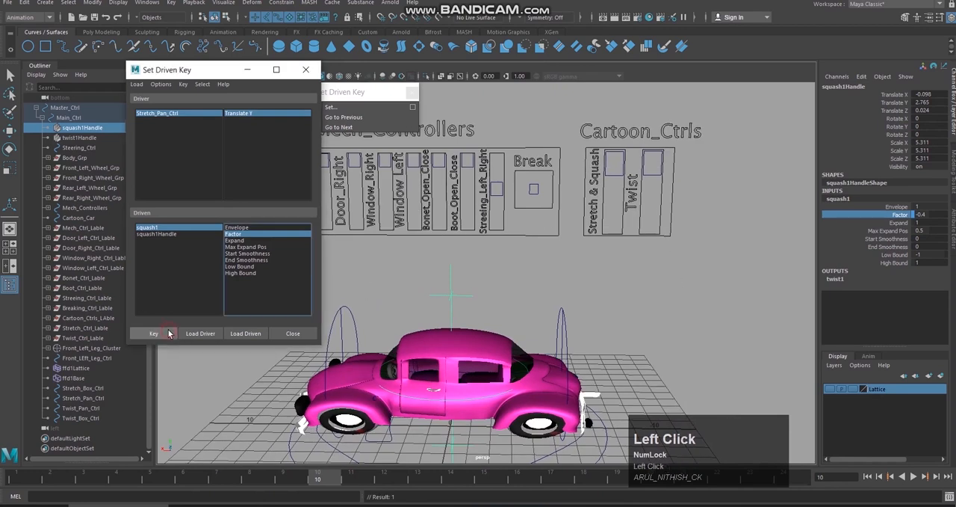
Step: Reset Stretch_Pan_Ctrl's Translate Y to 0, then move it to the lower end of its slider box at -1.51
left_click(615, 170)
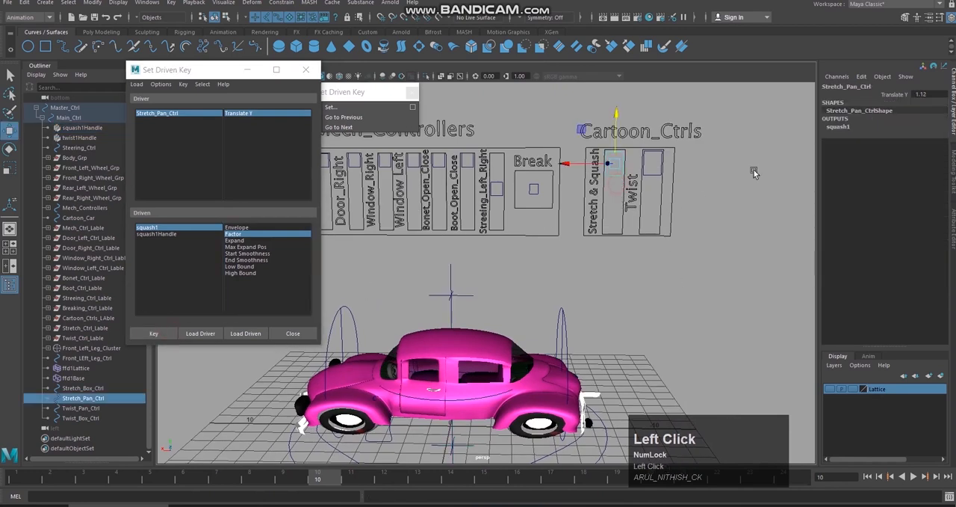
double_click(935, 94)
type("0")
key("Return")
left_click_drag(623, 152, 533, 230)
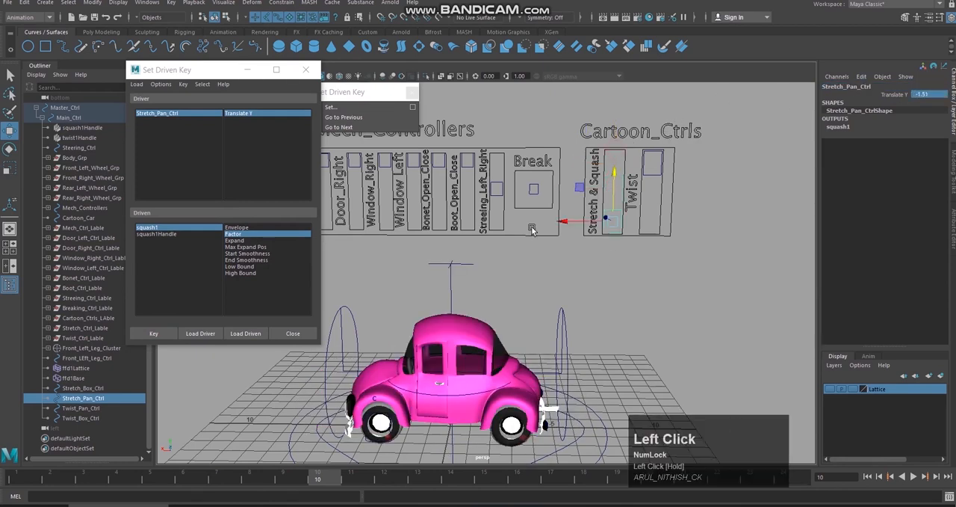
Step: Set squash1's Factor to 0.4 and key it against the slider's lower-end position
left_click(94, 129)
left_click(852, 199)
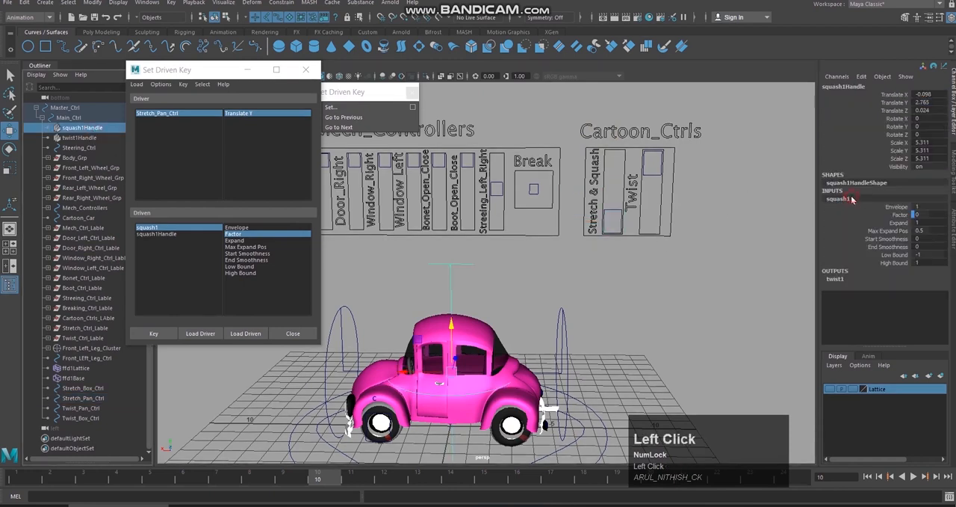
left_click(902, 215)
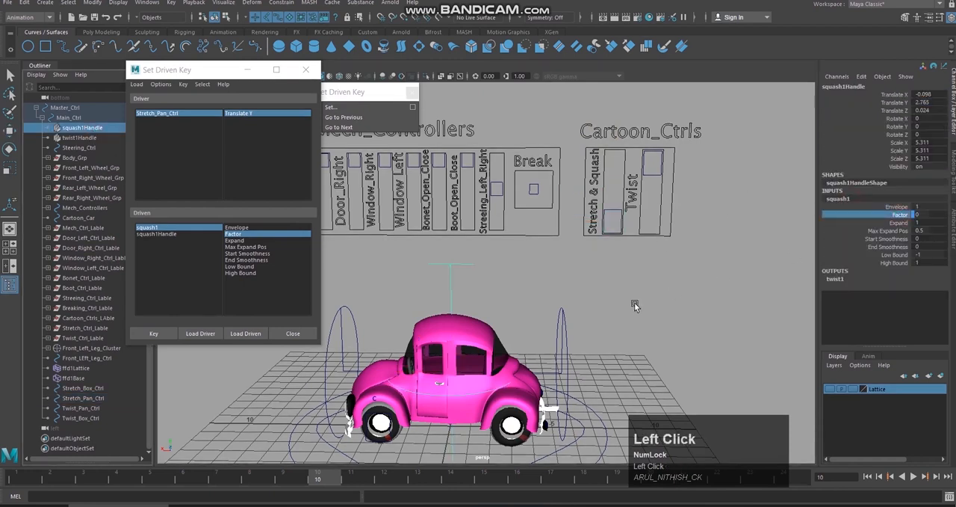
mouse_move(635, 302)
middle_mouse_down()
mouse_move(626, 301)
mouse_move(636, 286)
middle_mouse_up()
mouse_move(637, 286)
left_mouse_down("alt")
mouse_move(606, 278)
mouse_move(627, 280)
left_mouse_up("alt")
left_click(164, 338)
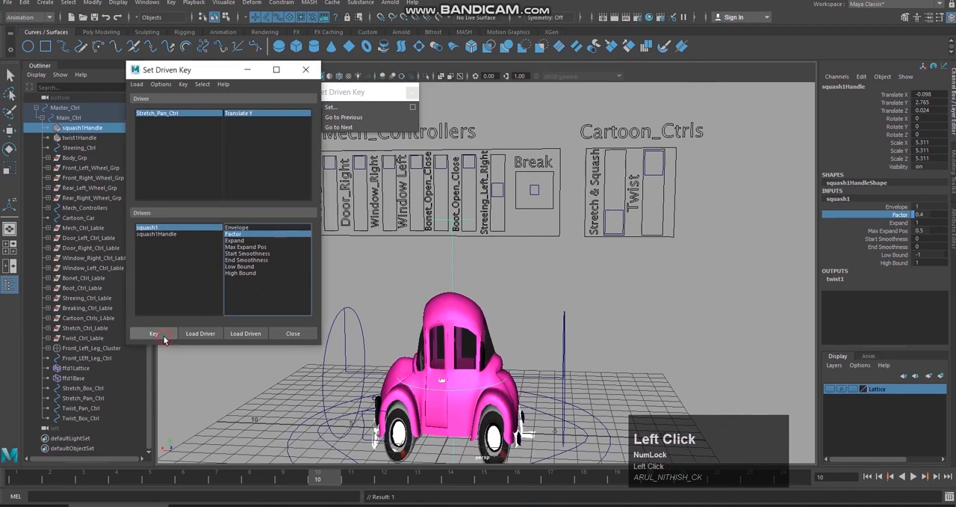
Step: Test the Stretch & Squash slider's effect on the car and return Stretch_Pan_Ctrl's Translate Y to 0
left_click(548, 284)
key("w")
left_click(619, 199)
left_click_drag(619, 196, 621, 157)
mouse_move(674, 245)
left_mouse_down("alt")
mouse_move(697, 249)
mouse_move(678, 251)
left_mouse_up("alt")
key("ctrl+z")
left_click(925, 93)
type("0")
key("Return")
left_click_drag(655, 199, 586, 188, "alt")
key("ctrl+z")
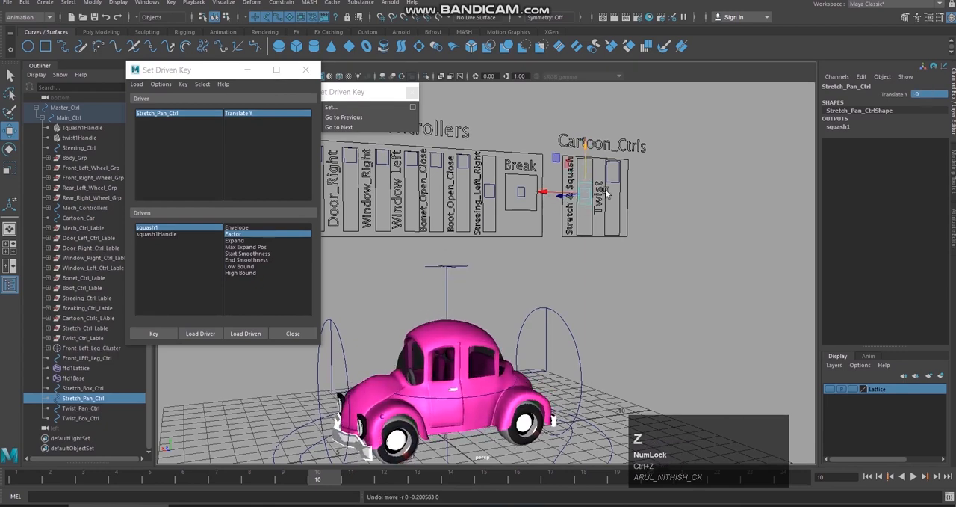
Step: Select the Twist slider control Twist_Pan_Ctrl and close the Set Driven Key window
middle_click_drag(678, 250, 678, 233, "alt")
left_click_drag(679, 234, 664, 235, "alt")
left_click(660, 177)
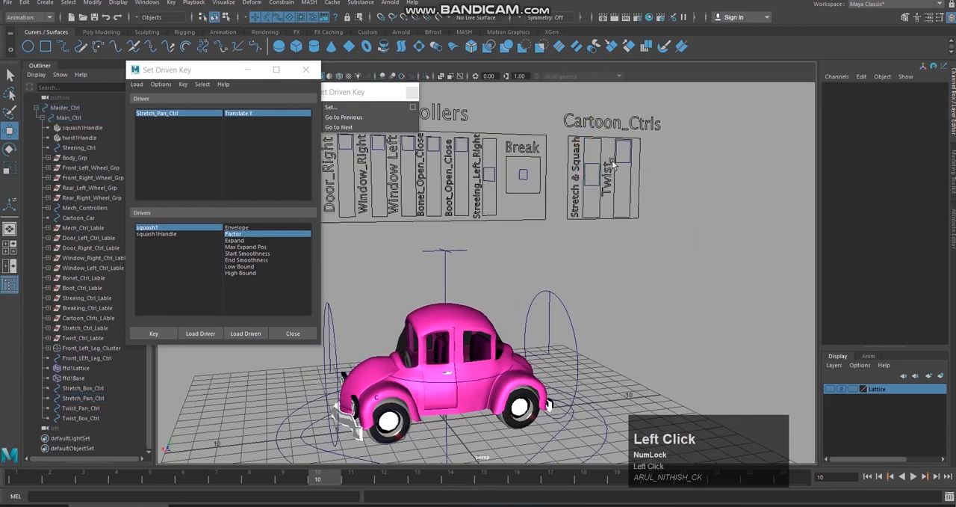
left_click(628, 154)
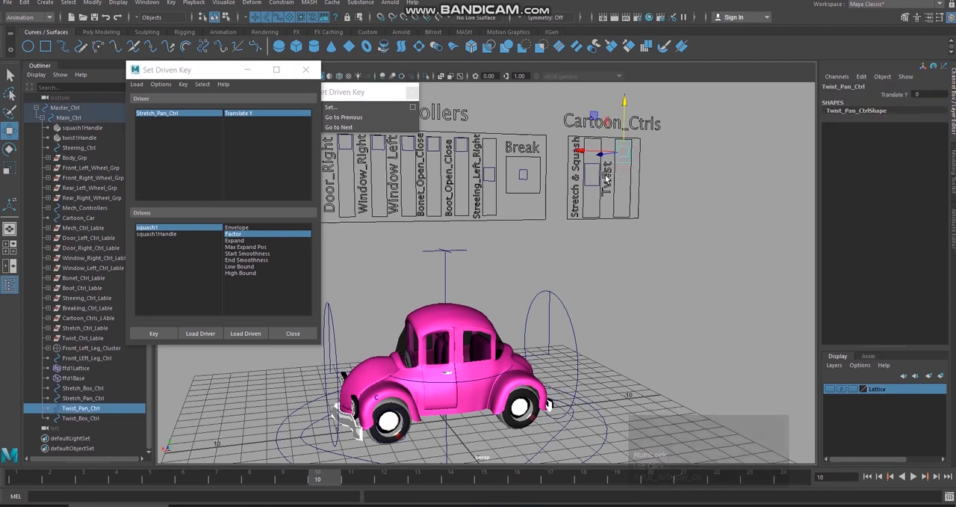
left_click(305, 70)
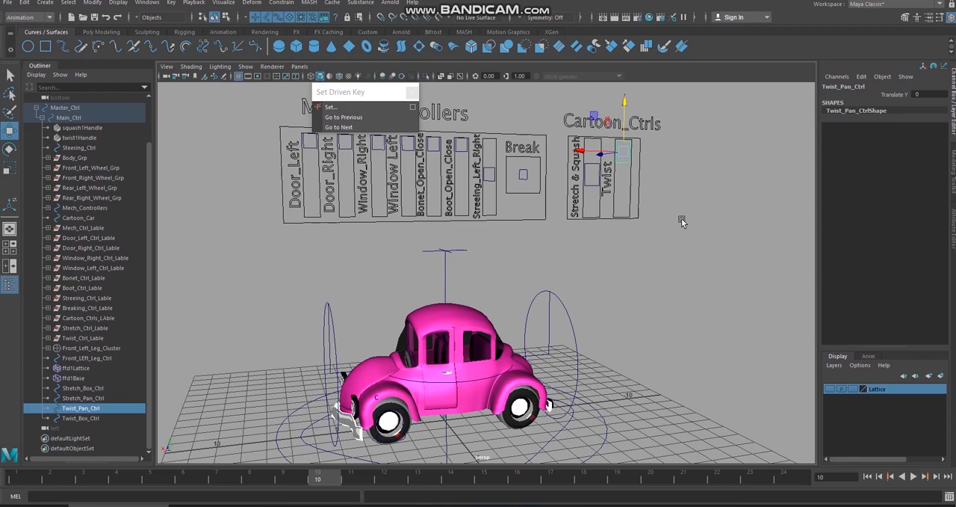
left_click_drag(672, 241, 662, 267, "alt")
right_click_drag(662, 266, 638, 259, "alt")
left_click_drag(638, 259, 670, 263, "alt")
middle_click_drag(670, 262, 694, 284, "alt")
right_click_drag(694, 283, 647, 265, "alt")
left_click_drag(647, 265, 618, 267, "alt")
right_click_drag(617, 267, 700, 322, "alt")
middle_click_drag(700, 322, 700, 284, "alt")
left_click_drag(642, 290, 660, 296, "alt")
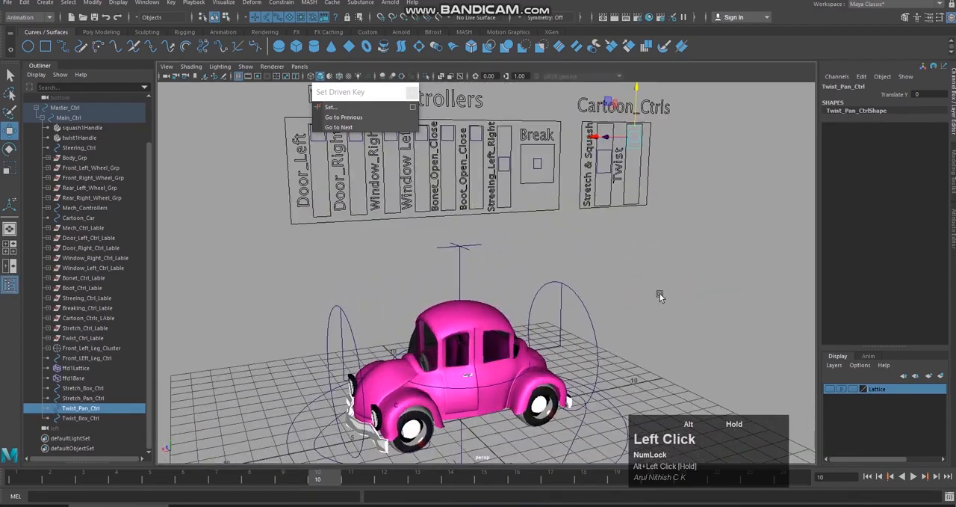
middle_click_drag(660, 297, 657, 288, "alt")
left_click_drag(657, 288, 640, 279, "alt")
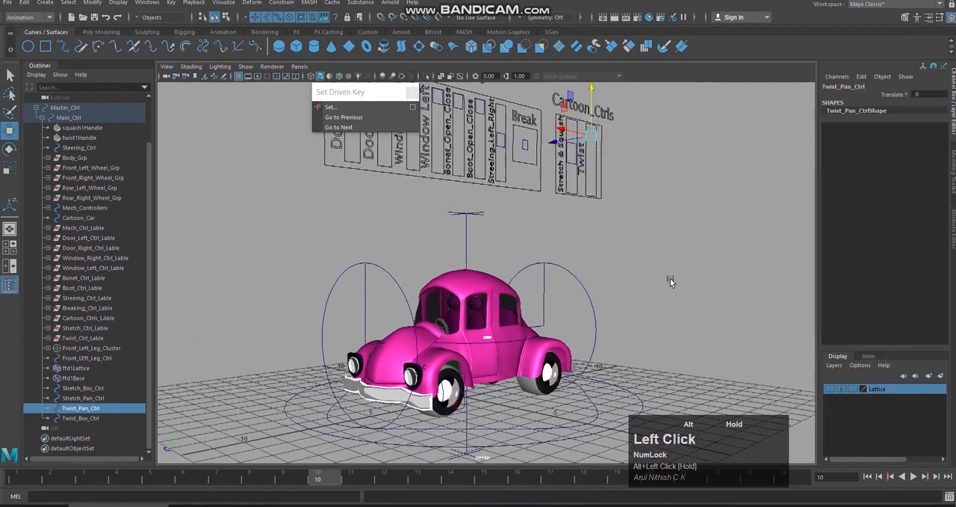
right_click_drag(640, 280, 632, 312, "alt")
middle_click_drag(632, 312, 630, 311, "alt")
left_click_drag(630, 311, 612, 320, "alt")
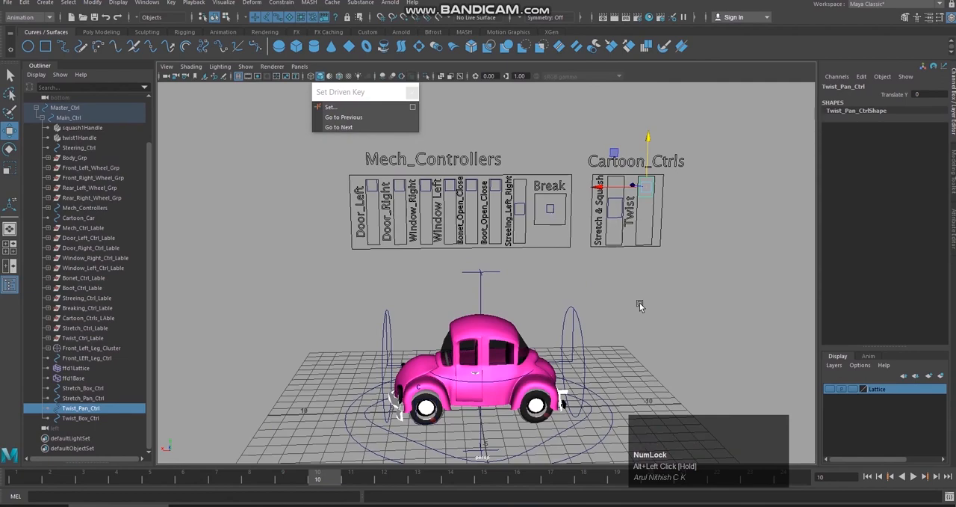
left_click_drag(600, 314, 658, 293, "alt")
left_click_drag(618, 301, 620, 295, "alt")
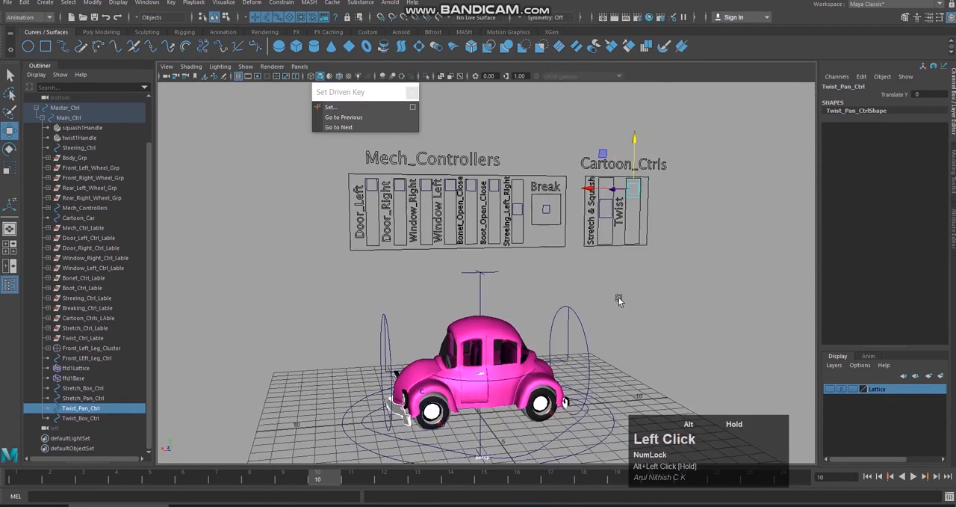
left_click(646, 297)
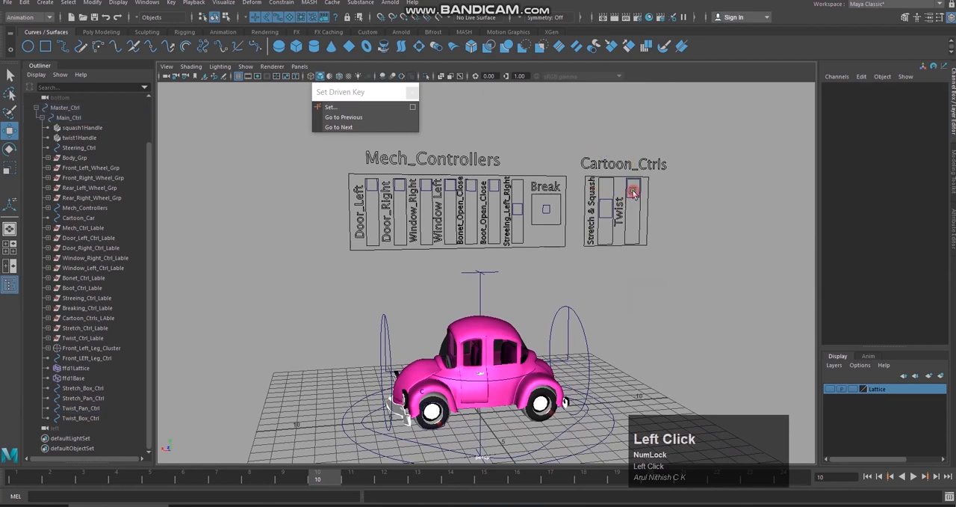
left_click(632, 191)
left_click(705, 216)
left_click(636, 206)
left_click(710, 219)
left_click(606, 198)
left_click(655, 206)
left_click_drag(631, 207, 675, 204)
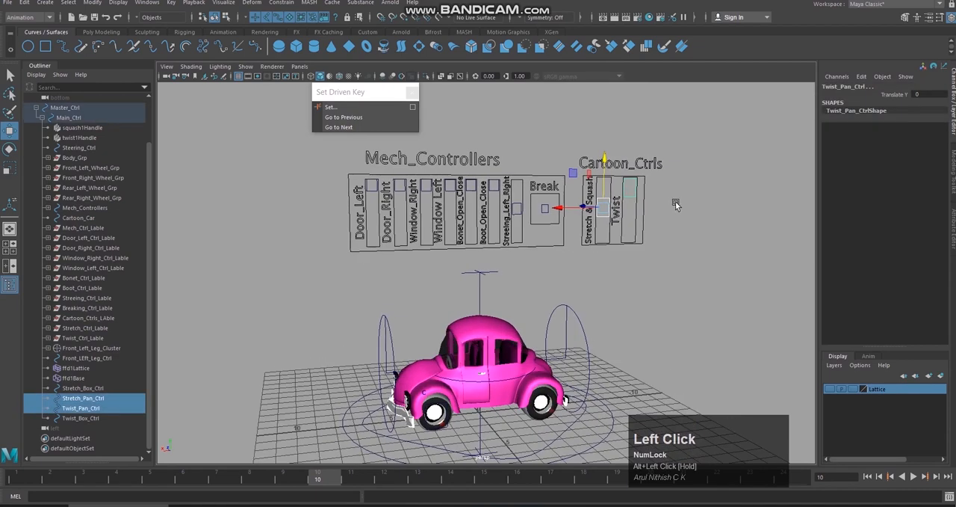
left_click(674, 205)
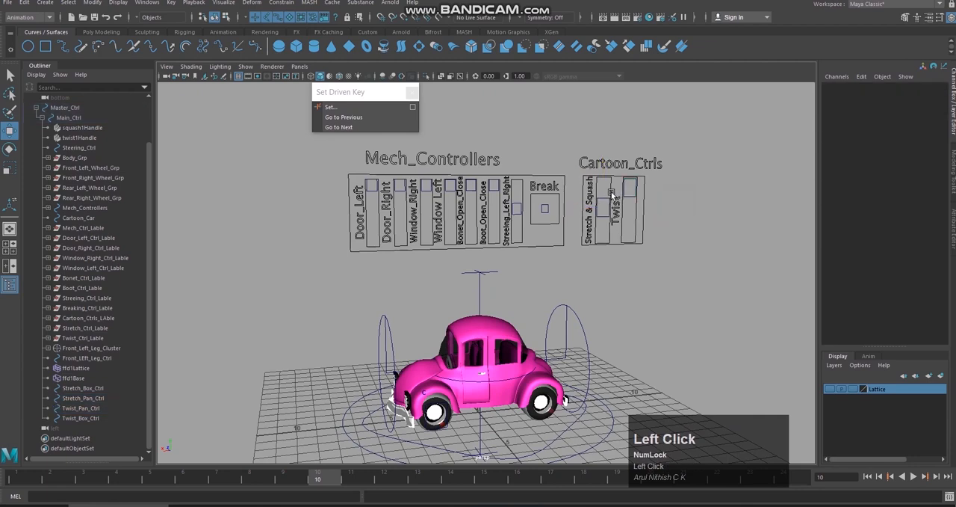
left_click_drag(630, 188, 634, 217)
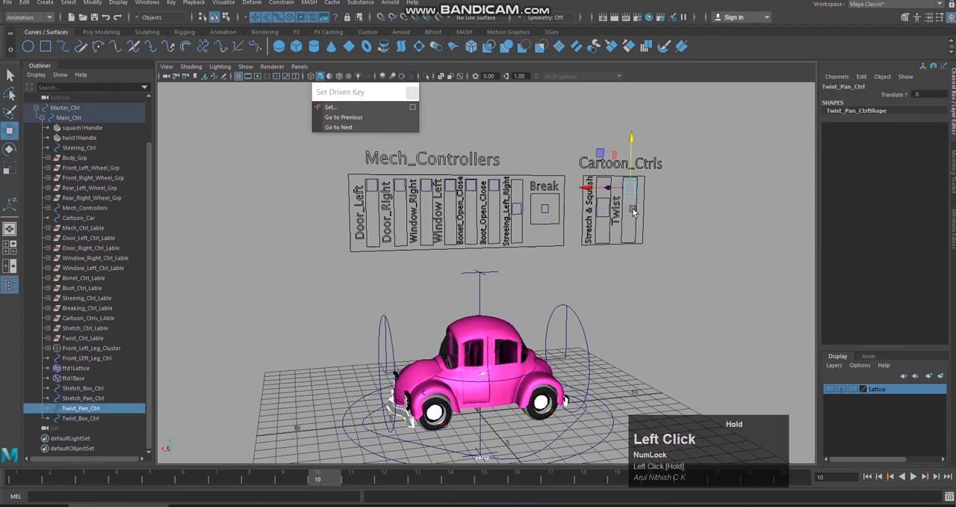
left_click(663, 200)
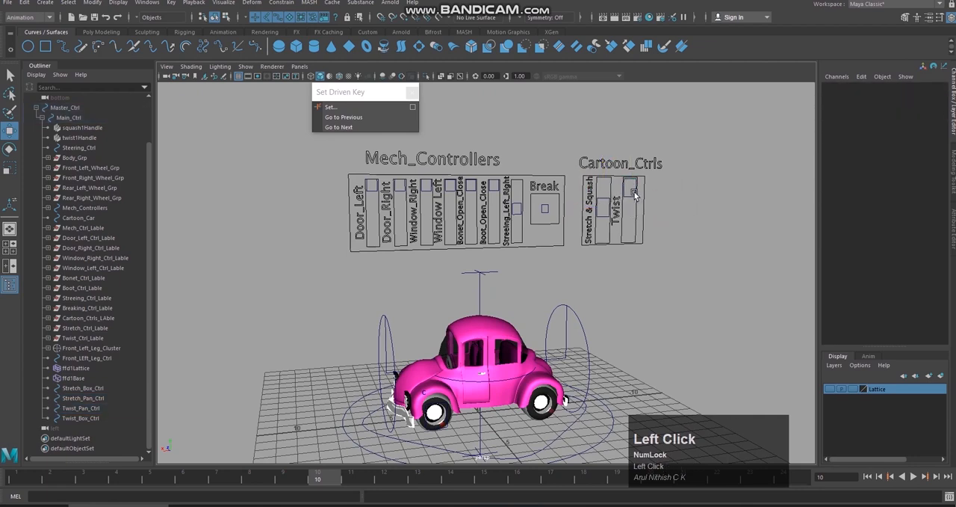
left_click_drag(630, 188, 637, 216)
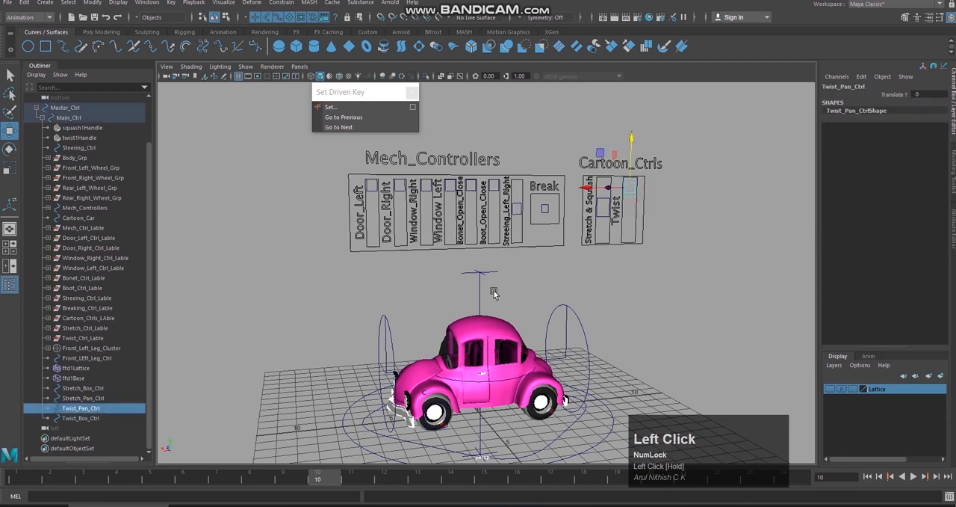
Step: Select twist1Handle, try a slight change of twist1's Start Angle on the car, and undo it
left_click(556, 306)
left_click(837, 199)
left_click(874, 216)
middle_click_drag(747, 236, 694, 232)
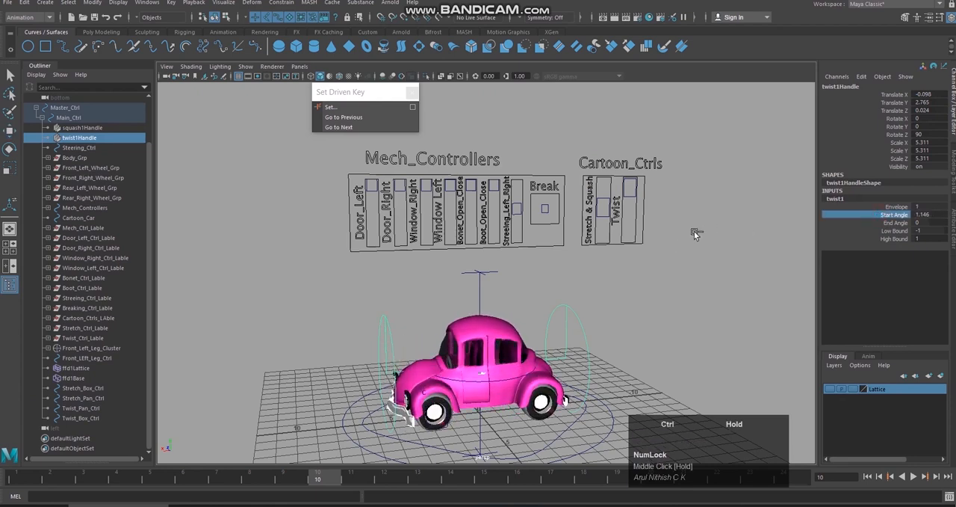
key("ctrl+z")
left_click(893, 223)
left_click(727, 209)
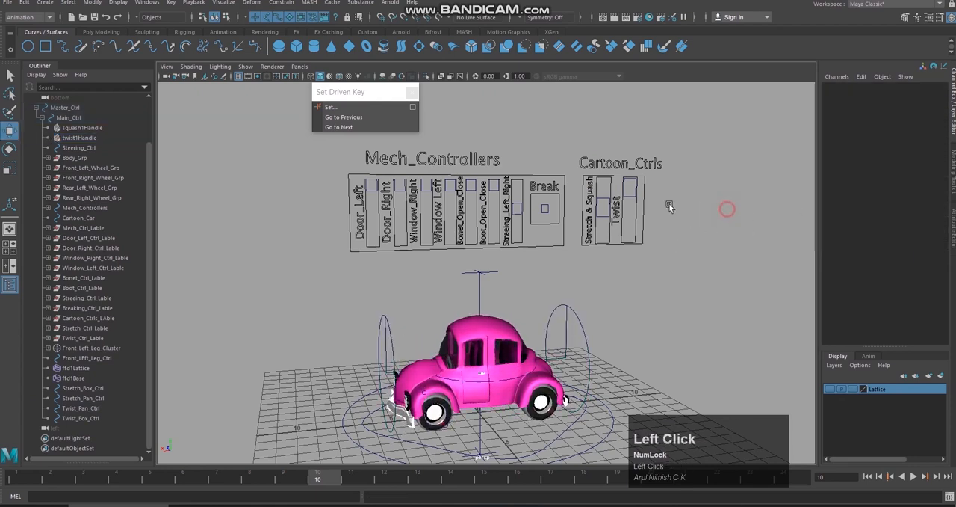
Step: Move Twist_Pan_Ctrl down to the middle of its slider box at Translate Y -1.035
left_click(628, 190)
left_click_drag(682, 218, 681, 216, "alt")
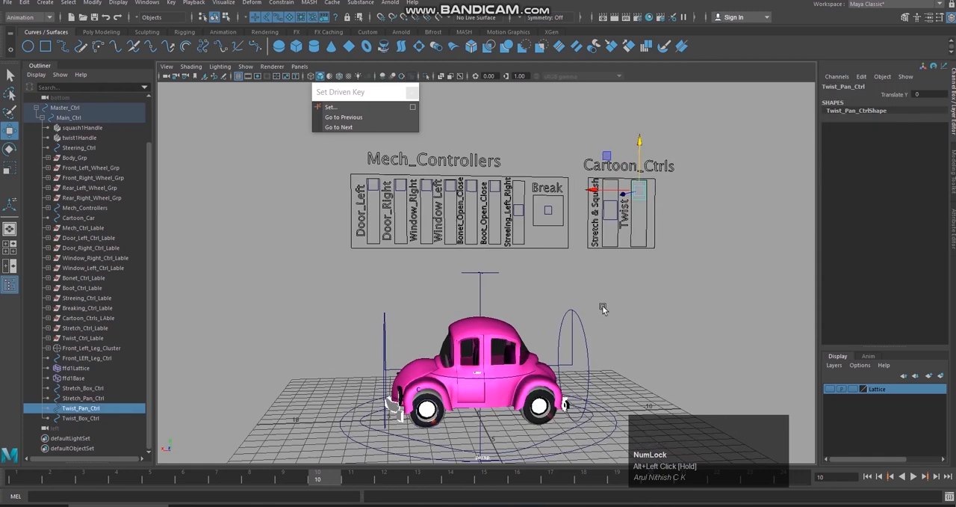
left_click_drag(602, 305, 626, 293, "alt")
left_click_drag(636, 160, 626, 278)
Step: Try twisting the car's front end with twist1's Start Angle at about -37, then undo it
left_click(463, 297)
left_click(577, 320)
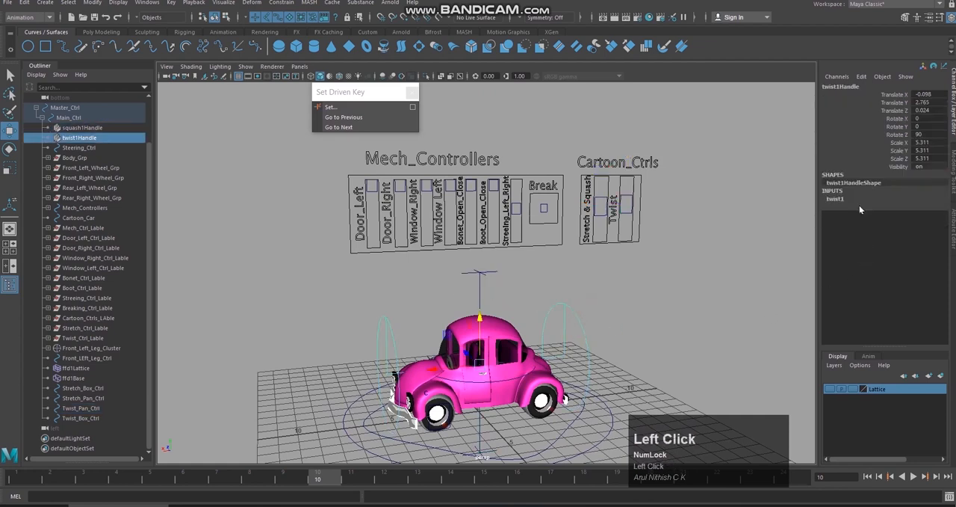
left_click(853, 201)
left_click(893, 214)
middle_click_drag(698, 270, 682, 306)
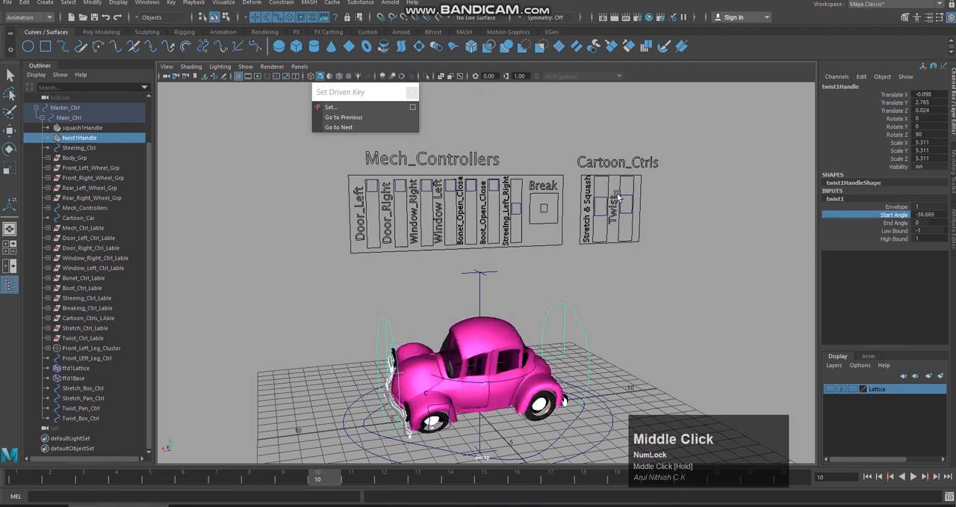
key("ctrl+z")
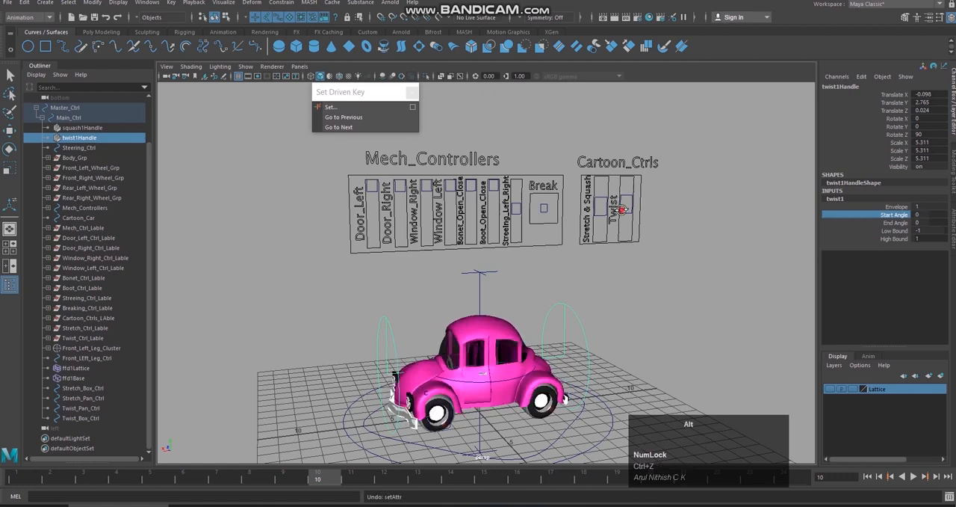
left_click_drag(615, 213, 622, 206, "alt")
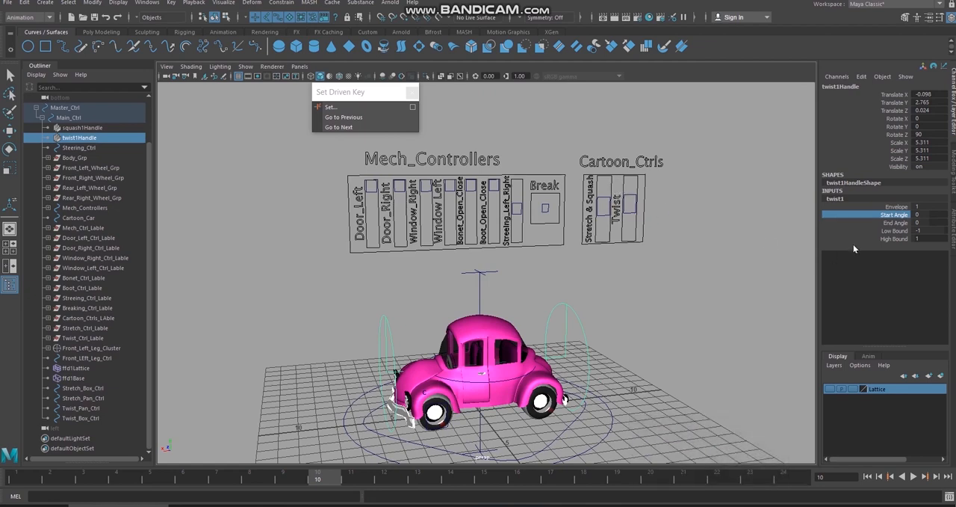
mouse_move(737, 292)
middle_mouse_down()
mouse_move(718, 296)
mouse_move(741, 282)
mouse_move(728, 290)
middle_mouse_up()
key("ctrl+z")
left_click_drag(726, 214, 689, 212, "alt")
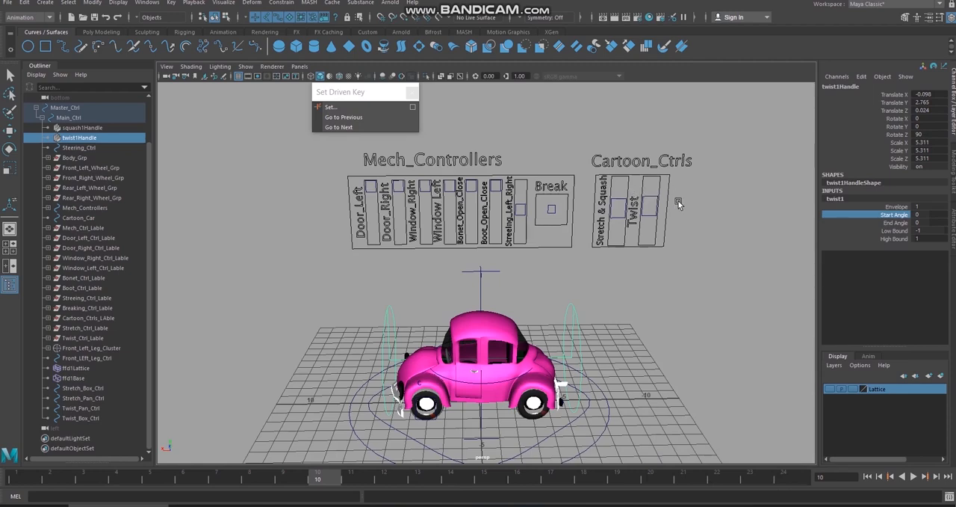
left_click_drag(680, 206, 693, 209, "alt")
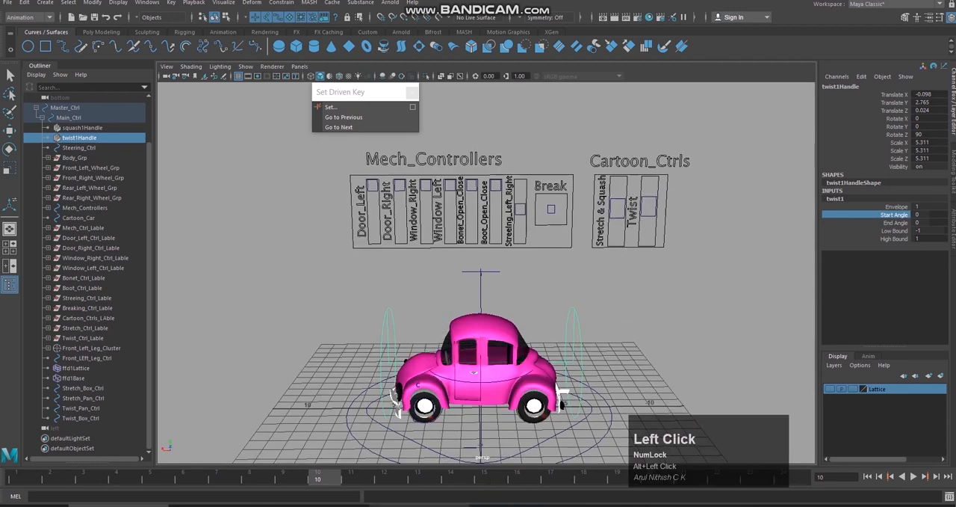
Step: Switch to Notes.txt in Notepad, add the lines "Twist Face" and "Twist Back" below the list, and return to Maya
left_click(533, 505)
key("Return")
key("Return")
type("Twist Face")
key("Return")
type("Twist Back")
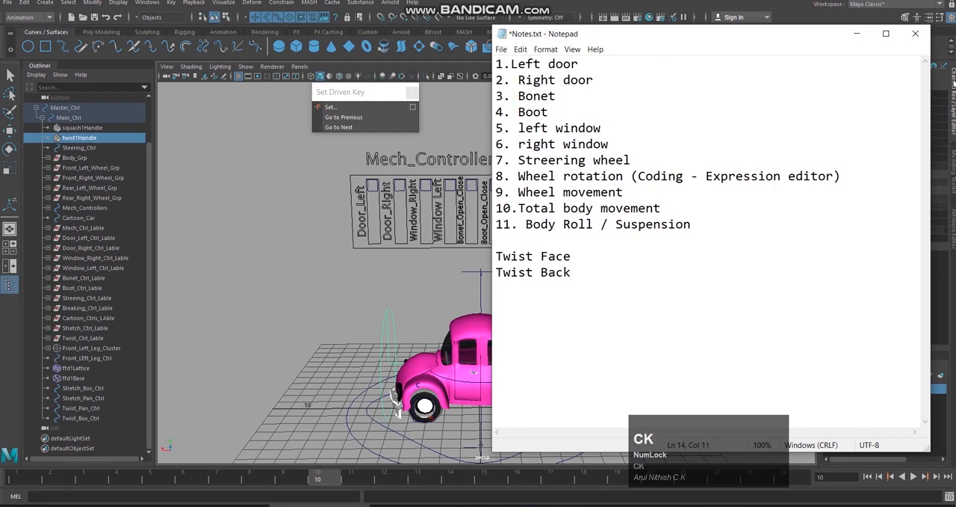
left_click(854, 32)
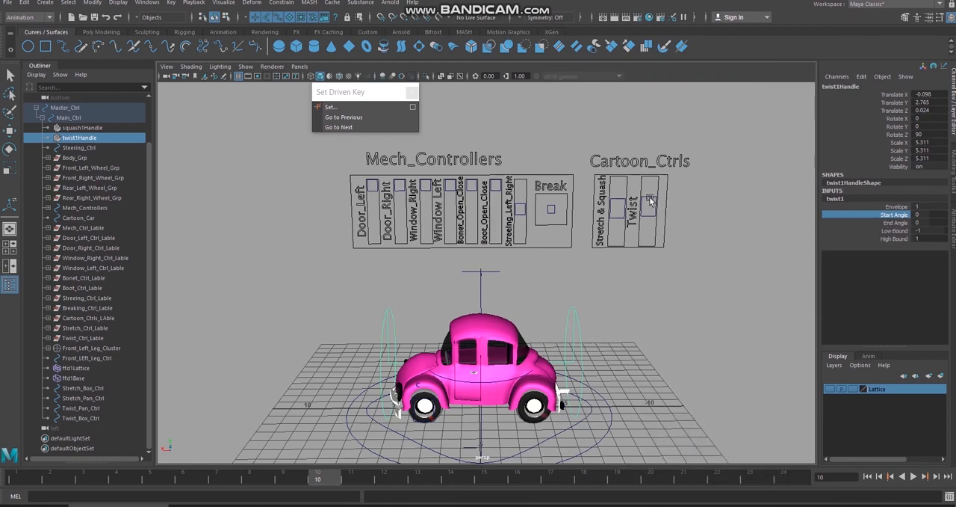
Step: Compare the centred Twist slider with twist1Handle by trying a Start Angle twist on the car and undoing it
left_click(651, 197)
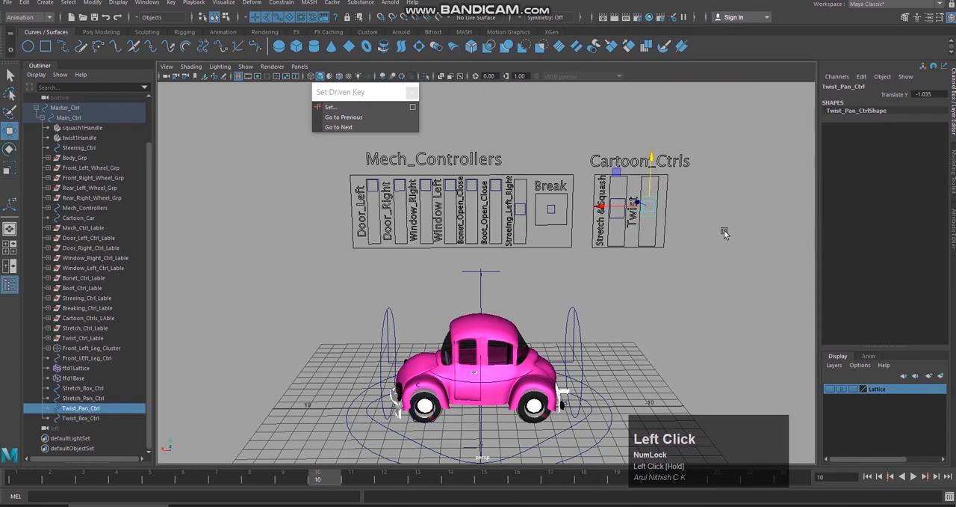
left_click(579, 323)
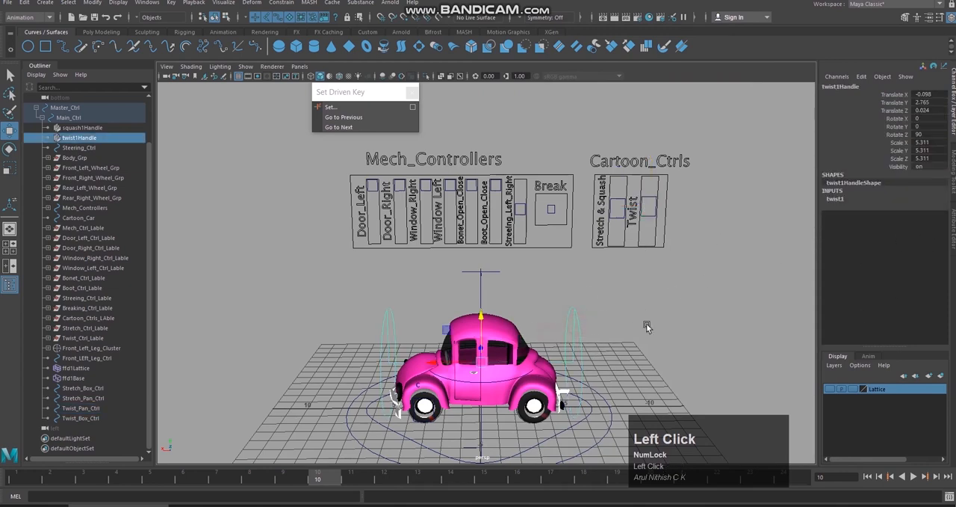
left_click(835, 200)
left_click(886, 214)
middle_click_drag(668, 272, 691, 270)
key("z")
Step: Try twisting the car's back end with twist1's End Angle and undo the change
left_click(654, 194)
left_click(655, 209)
key("w")
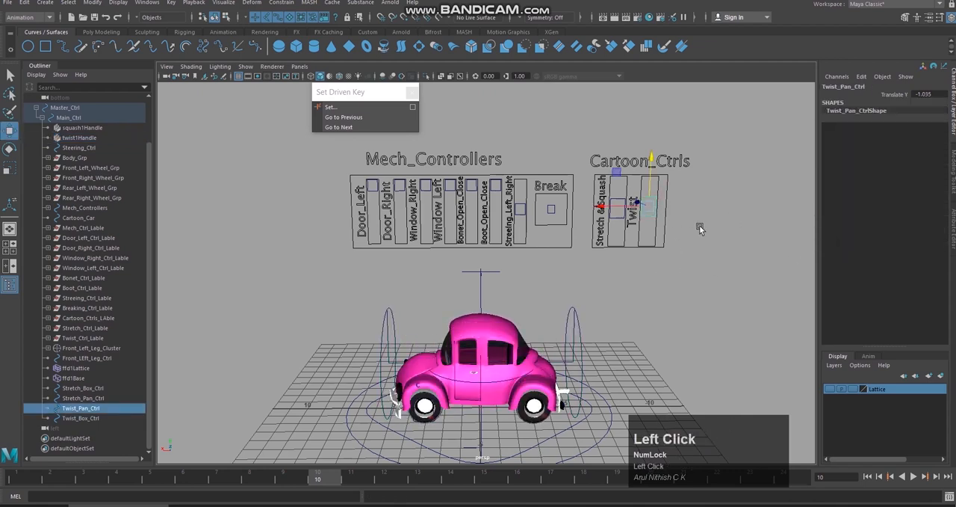
left_click(567, 337)
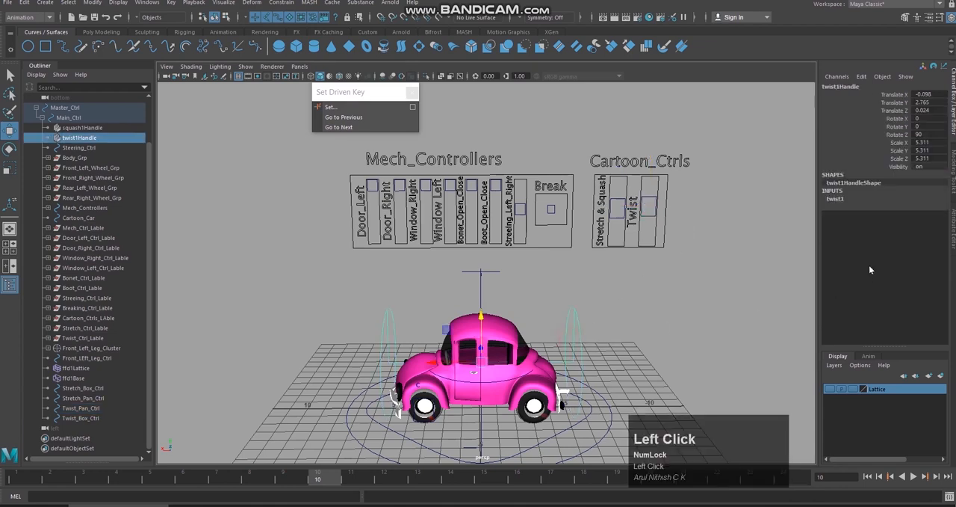
left_click(834, 200)
left_click(887, 222)
middle_click_drag(732, 266, 690, 296)
key("ctrl+z")
mouse_move(691, 297)
left_mouse_down("alt")
mouse_move(726, 293)
mouse_move(692, 287)
left_mouse_up("alt")
left_click(692, 287)
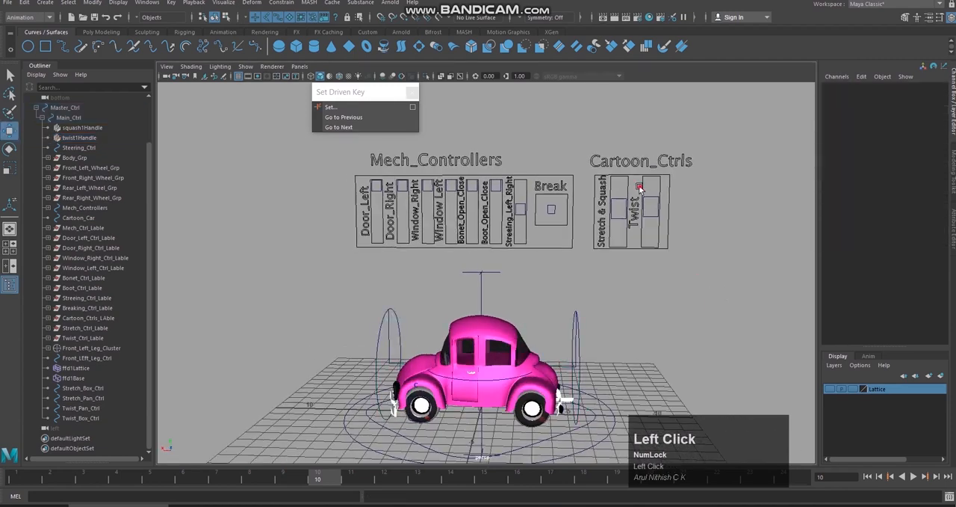
Step: Move Twist_Pan_Ctrl up to the upper end of its slider box at Translate Y 0
left_click(656, 226)
left_click(692, 263)
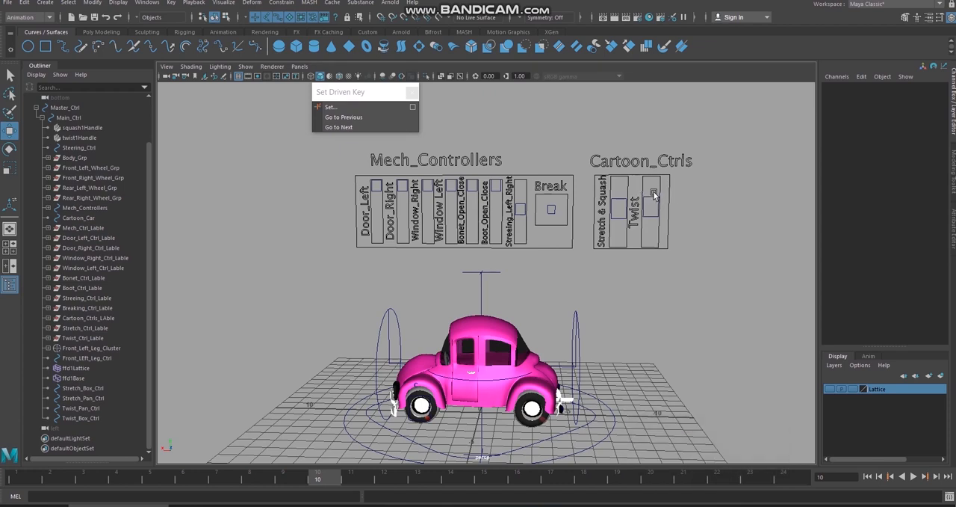
left_click(653, 193)
left_click_drag(653, 209, 649, 165, "alt")
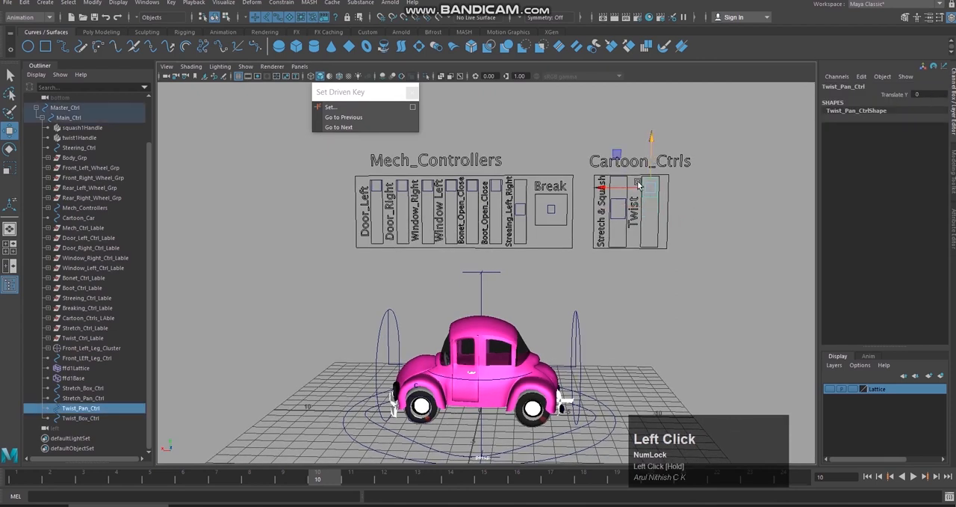
Step: Raise twist1's Start Angle to about 45 to match the slider's upper position
left_click(577, 318)
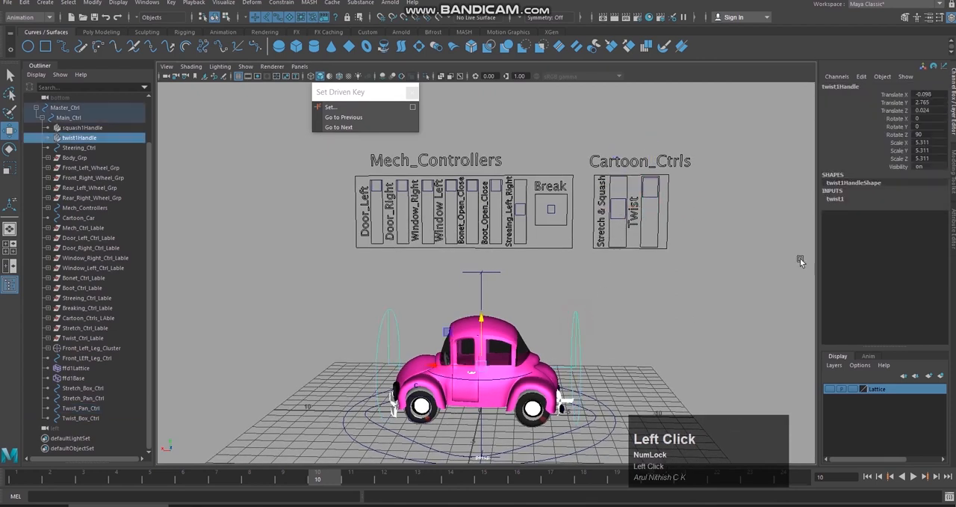
left_click(836, 199)
left_click(894, 214)
middle_click_drag(734, 254, 668, 251)
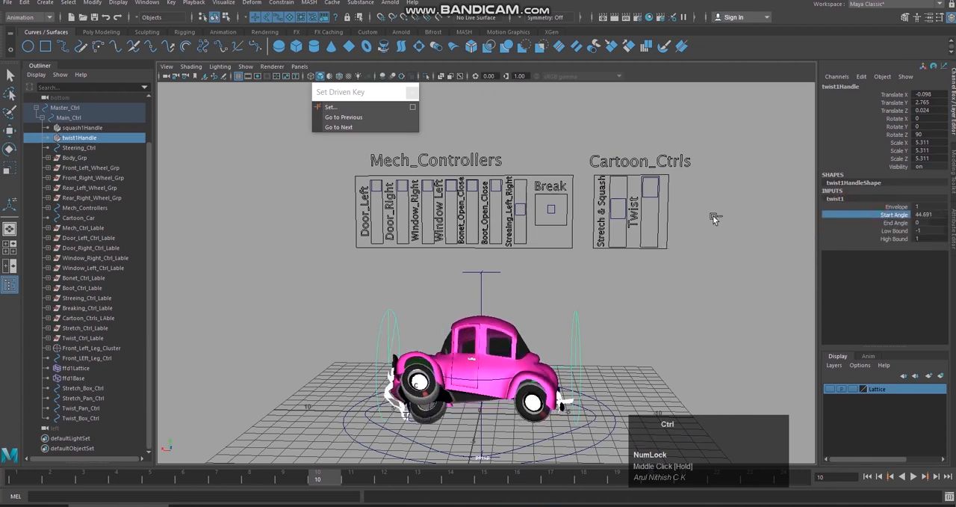
Step: Move Twist_Pan_Ctrl down to the lower end of its slider box at Translate Y -2.7
left_click(658, 197)
key("w")
left_click_drag(649, 162, 642, 223)
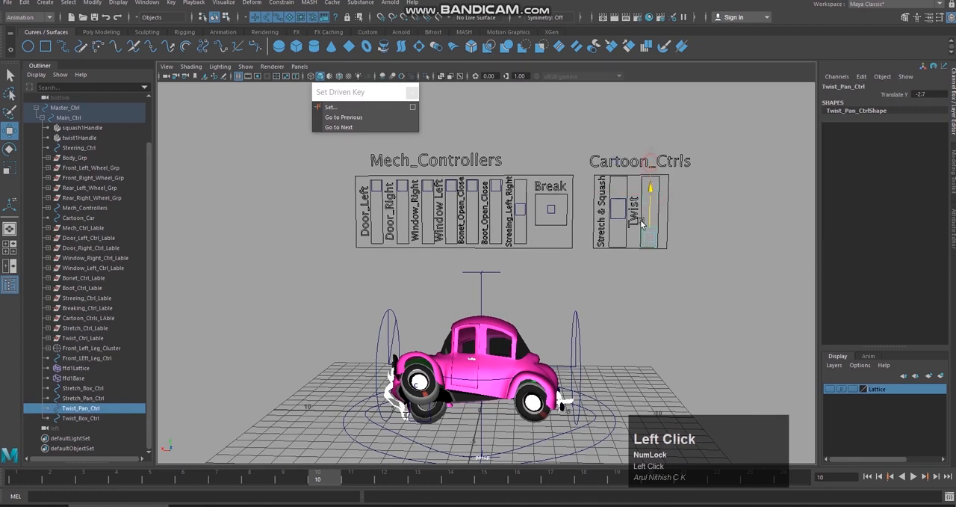
Step: Set twist1's Start Angle to about -60 so the car twists the opposite way
left_click(578, 319)
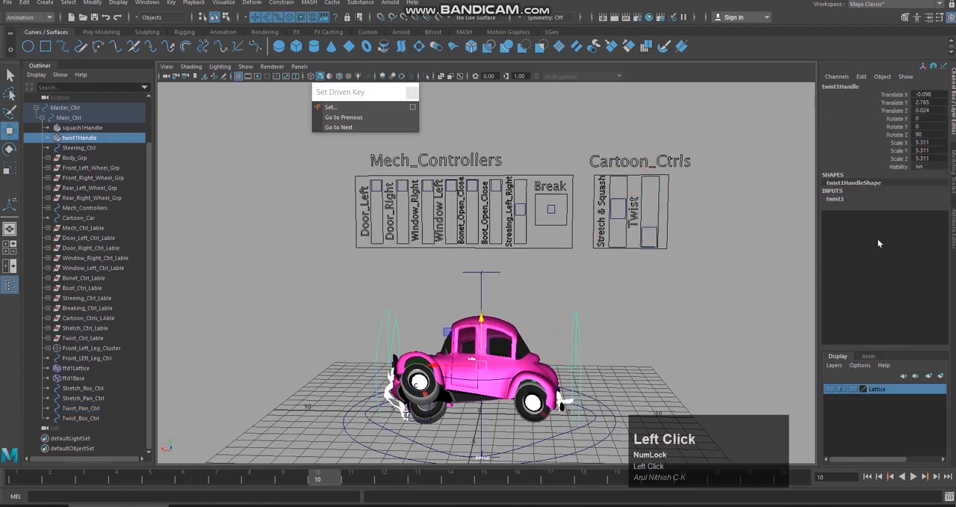
left_click(853, 199)
left_click(895, 215)
middle_click_drag(763, 253, 714, 275)
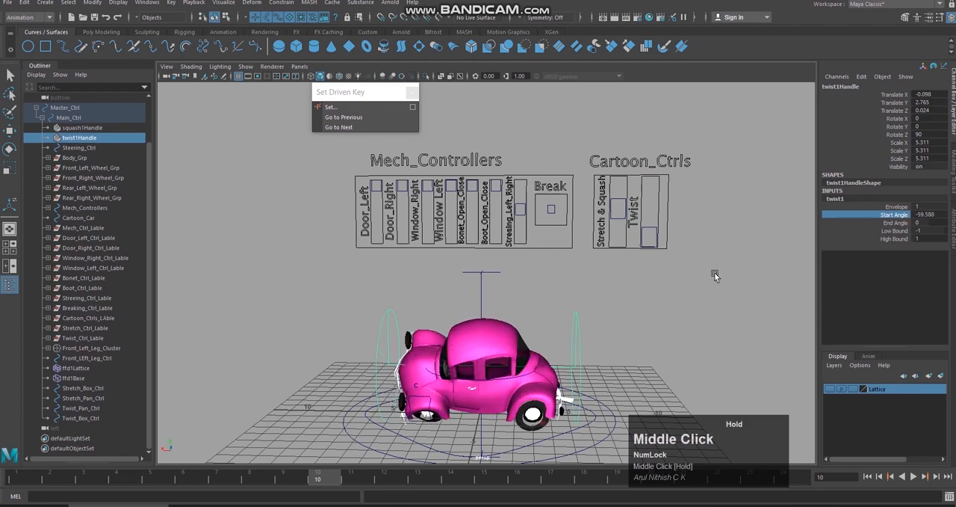
Step: Move Twist_Pan_Ctrl from the lower end back up to the middle of its slider box
left_click(651, 227)
key("w")
left_click_drag(652, 209, 656, 178)
Step: Reset twist1's Start Angle to 0 on twist1Handle and clear the selection
left_click_drag(577, 322, 625, 345)
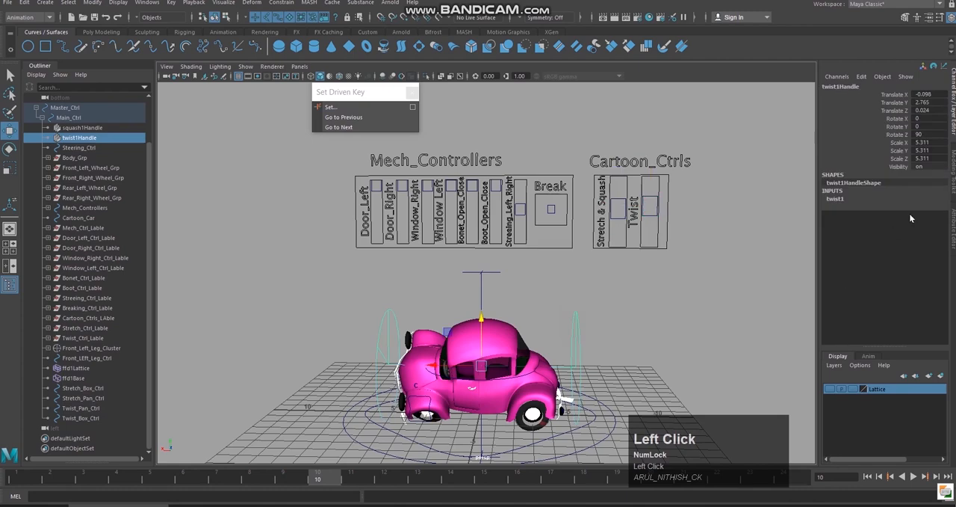
left_click(836, 199)
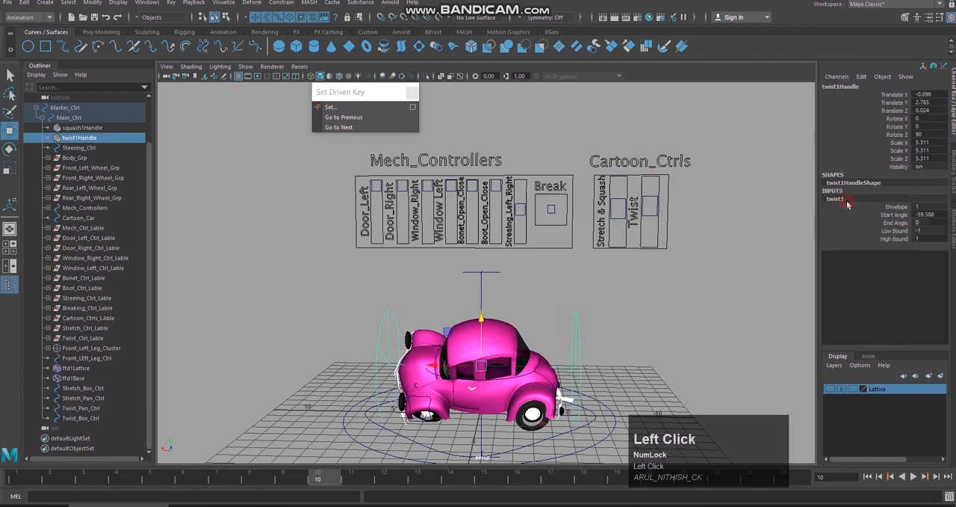
double_click(926, 214)
type("0")
key("Return")
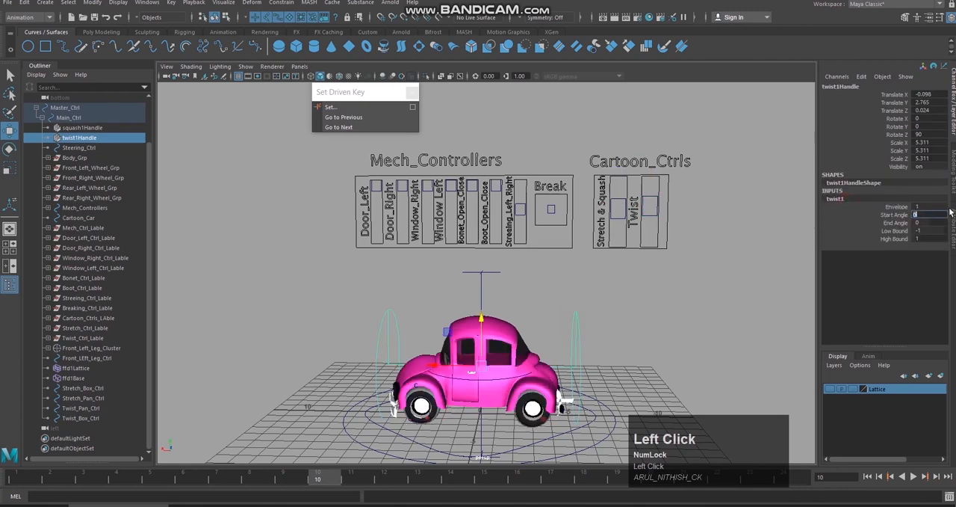
left_click(664, 334)
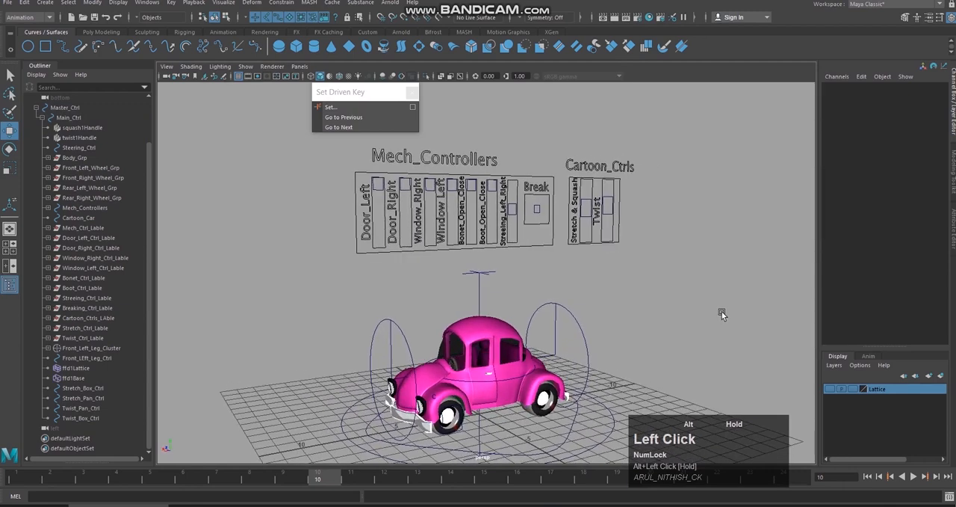